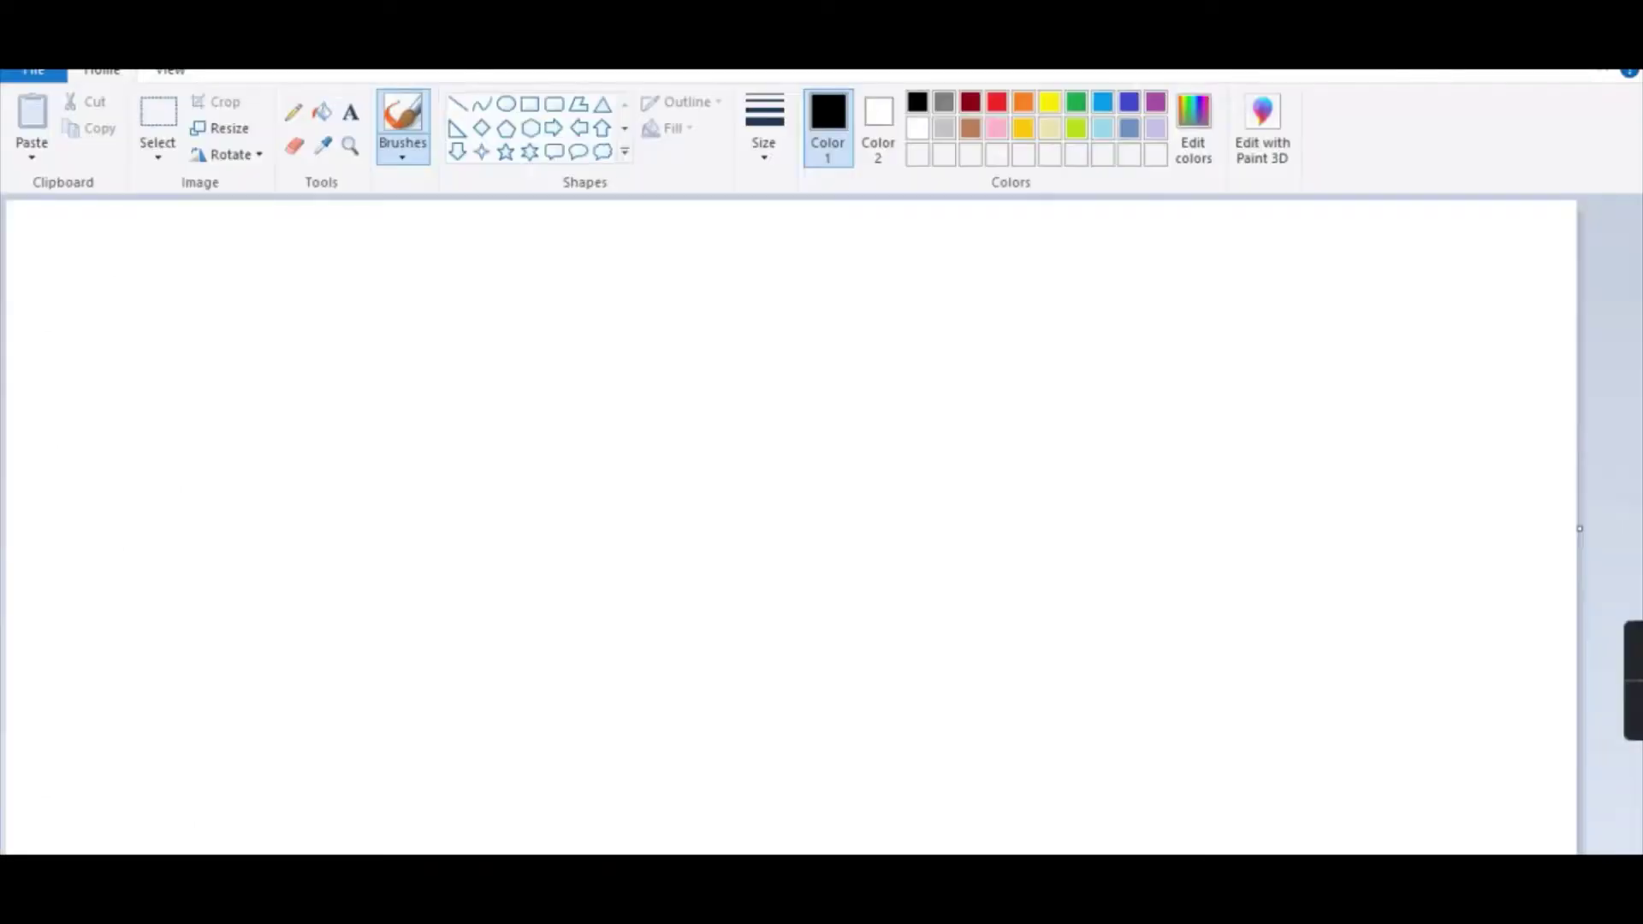
- Draw a loop with handwritten BN and a word beneath it, then circle it again
mouse_move(326, 319)
mouse_down()
mouse_move(225, 475)
mouse_move(482, 370)
mouse_move(279, 332)
mouse_up()
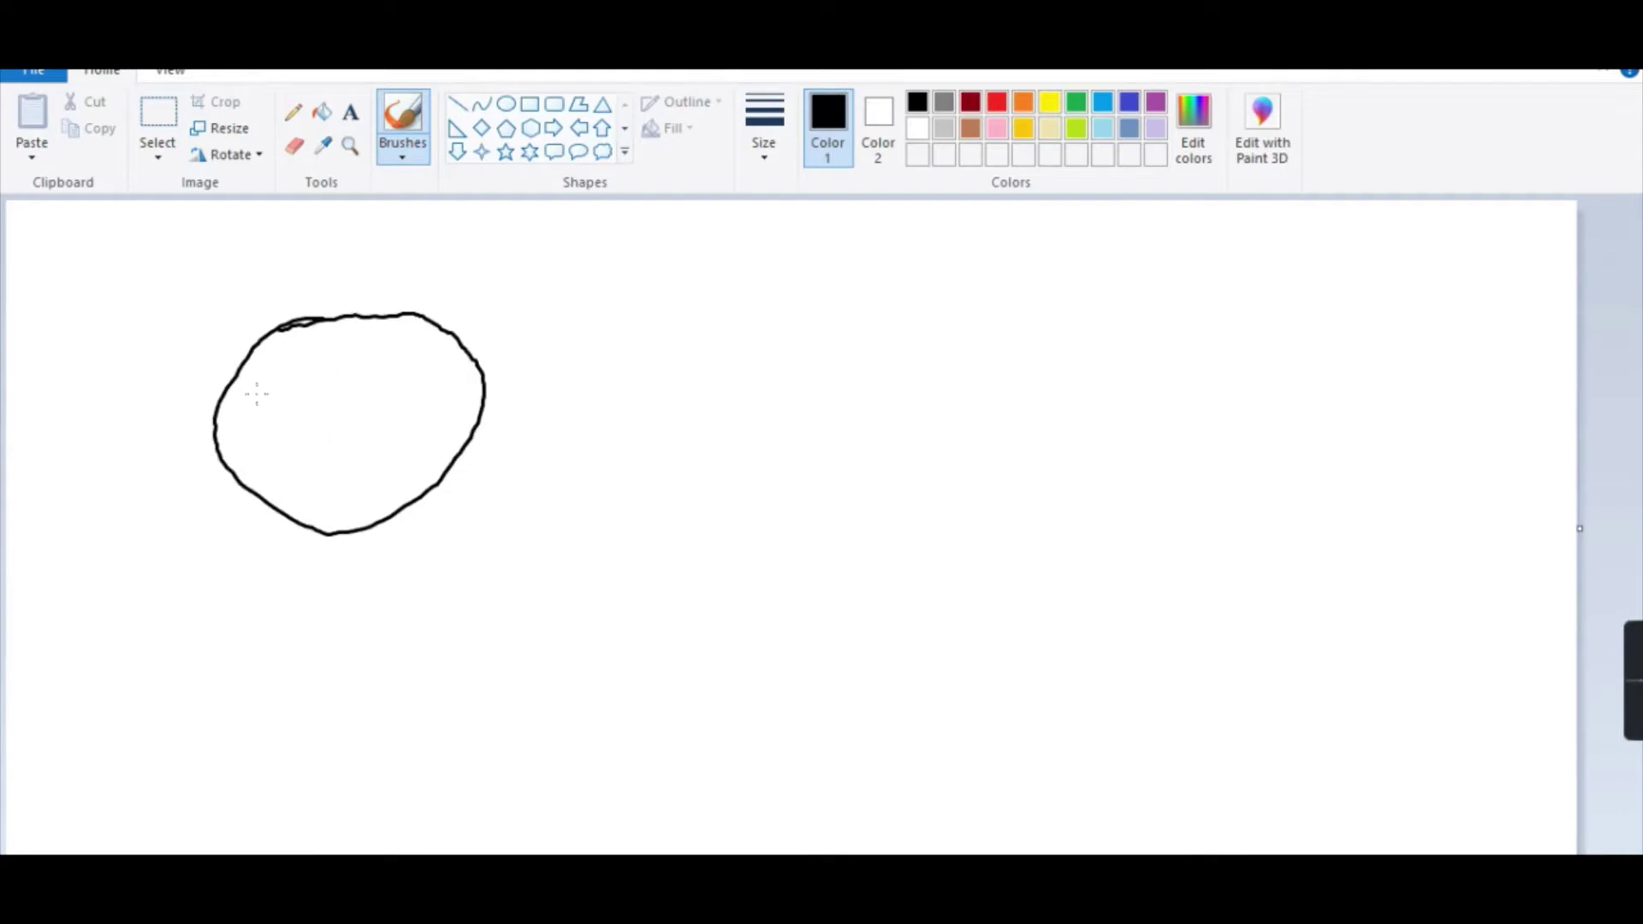
mouse_move(257, 394)
mouse_down()
mouse_move(274, 364)
mouse_move(251, 444)
mouse_up()
mouse_move(333, 384)
mouse_down()
mouse_move(373, 419)
mouse_move(383, 340)
mouse_up()
mouse_move(308, 430)
mouse_down()
mouse_move(346, 448)
mouse_move(358, 421)
mouse_up()
mouse_move(296, 477)
mouse_down()
mouse_move(309, 503)
mouse_move(403, 460)
mouse_up()
click(390, 437)
mouse_move(299, 317)
mouse_down()
mouse_move(347, 501)
mouse_move(402, 317)
mouse_move(312, 518)
mouse_move(286, 325)
mouse_move(377, 522)
mouse_move(379, 490)
mouse_up()
- Draw an arrow right to a box with a scribbled word, plus a second arrow down-right
mouse_move(405, 412)
mouse_down()
mouse_move(1018, 426)
mouse_move(978, 476)
mouse_up()
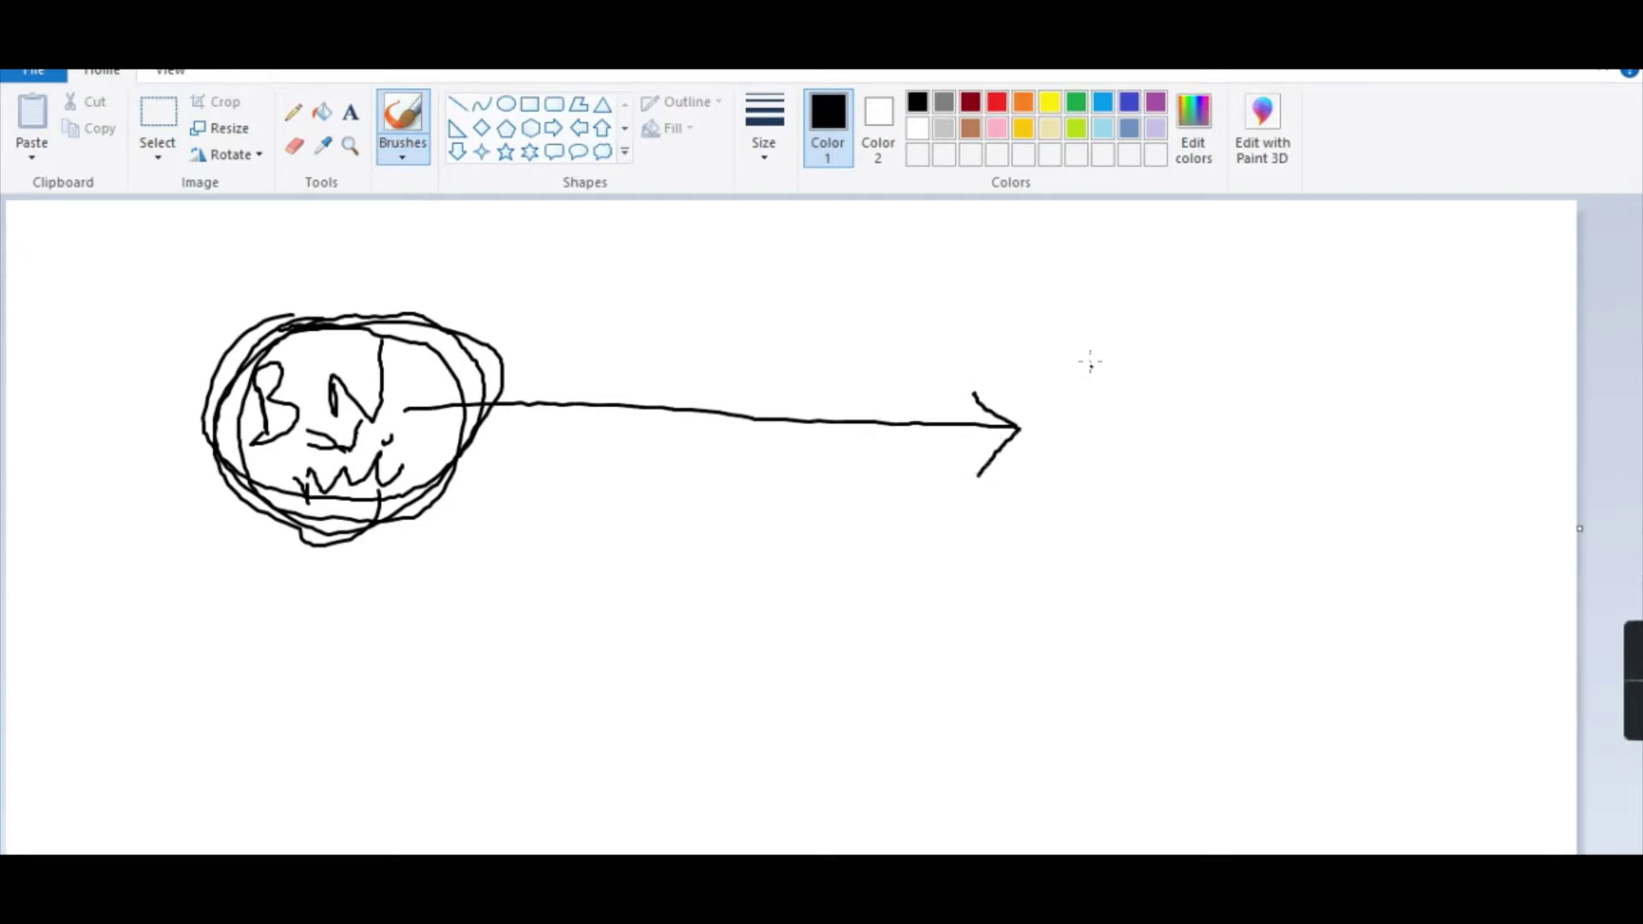
drag(1042, 316, 1036, 516)
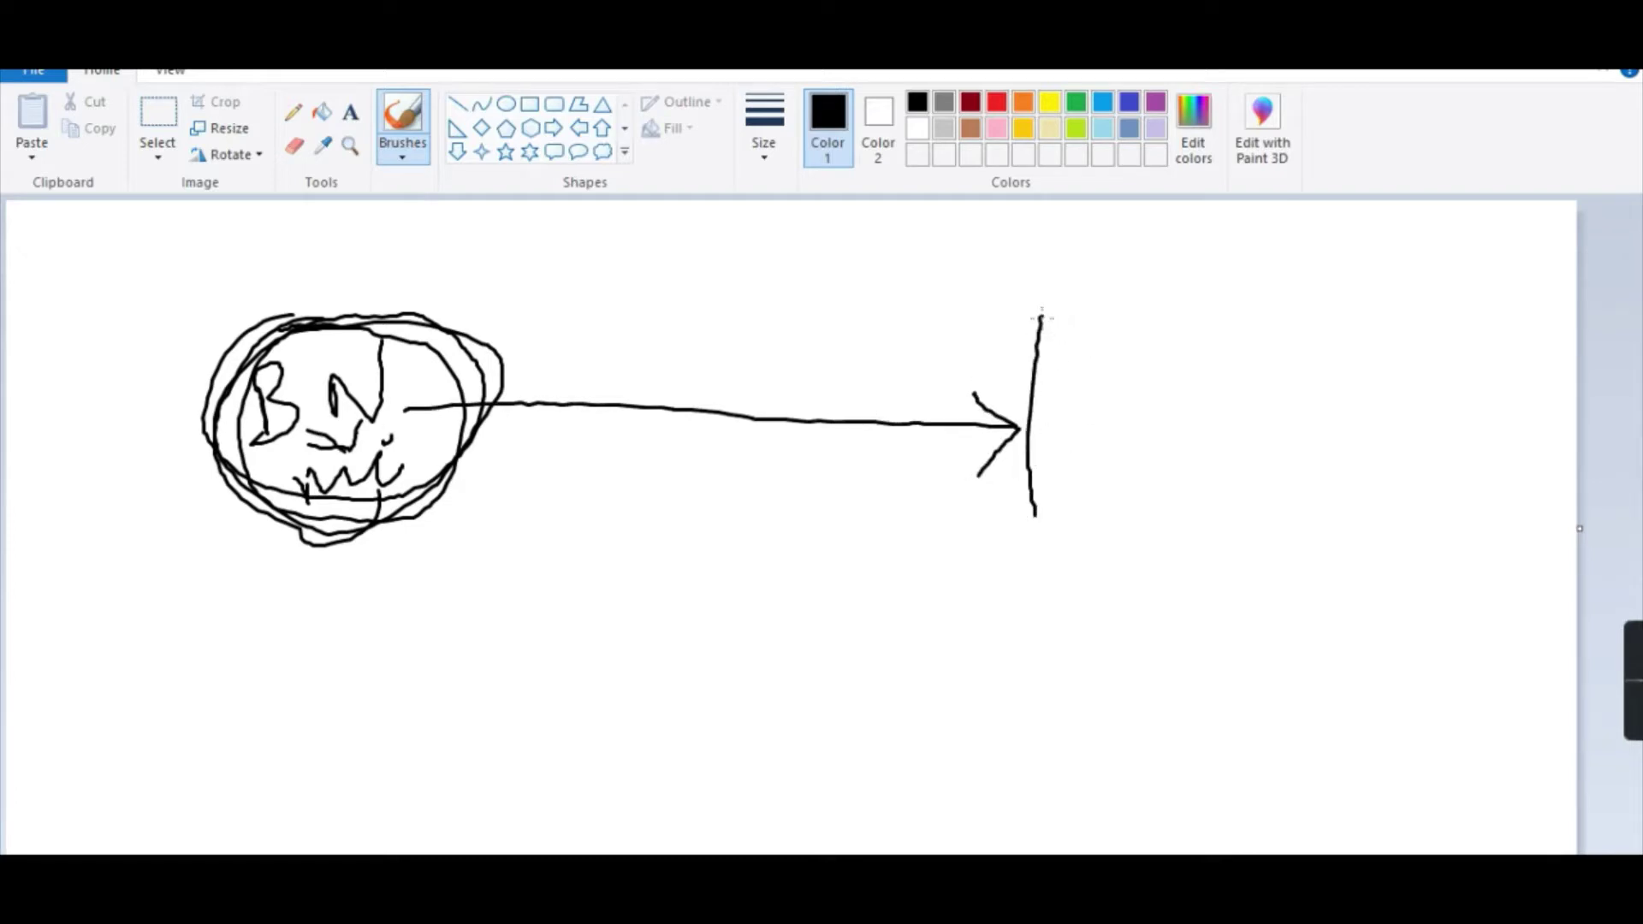
mouse_move(1040, 318)
mouse_down()
mouse_move(1272, 335)
mouse_move(1281, 572)
mouse_move(1146, 582)
mouse_move(1037, 546)
mouse_move(1036, 504)
mouse_up()
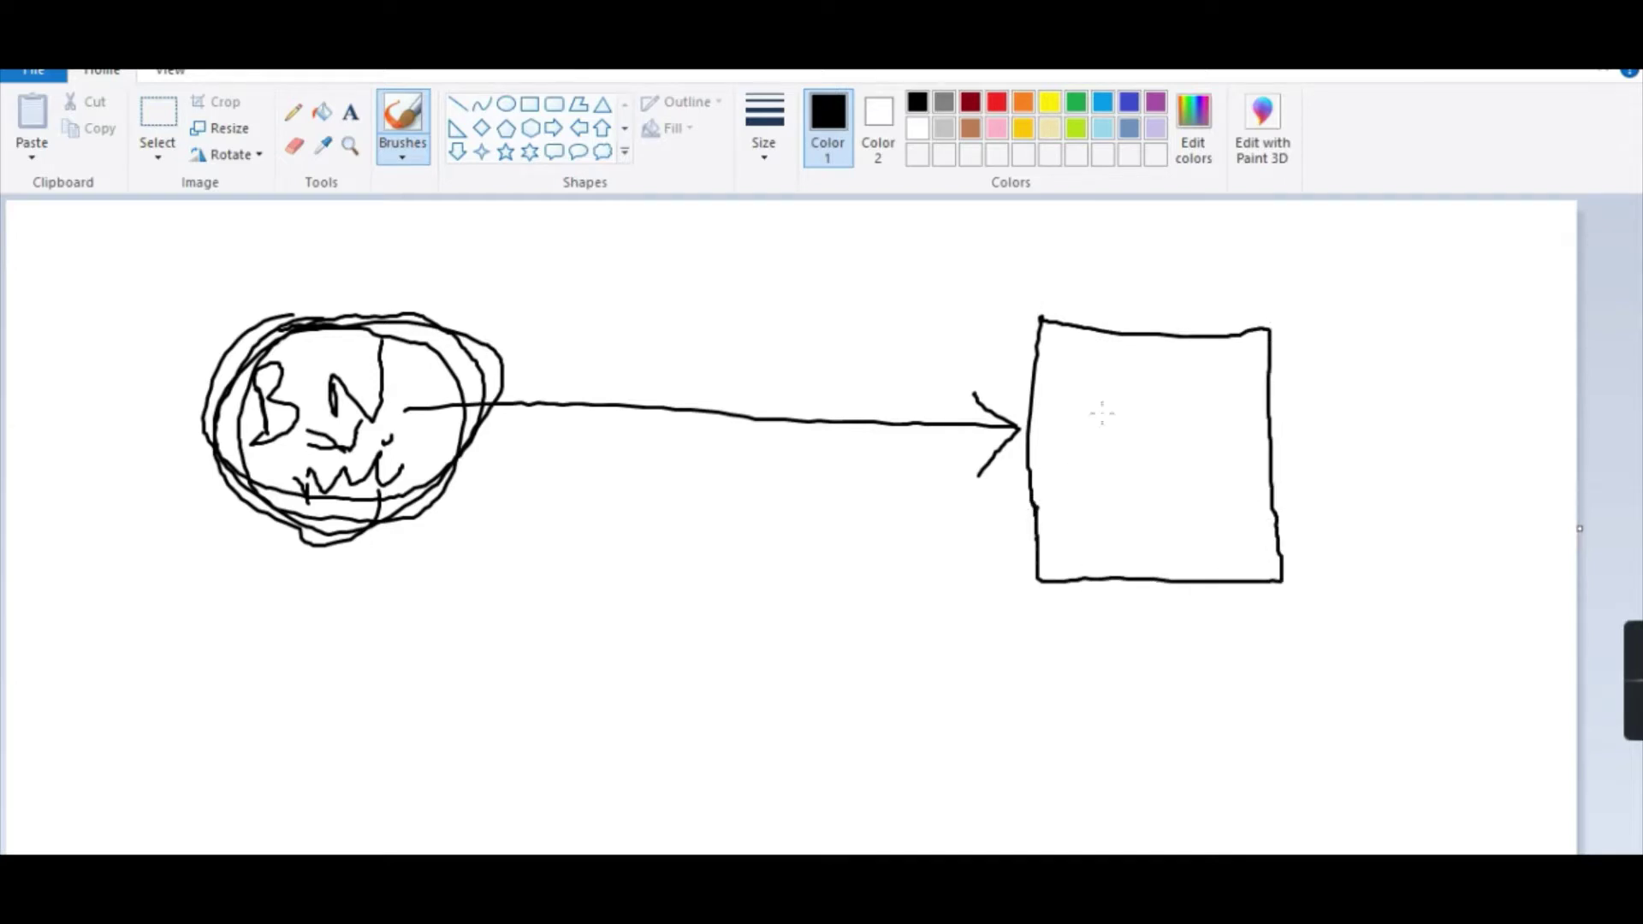
drag(1102, 414, 1190, 419)
drag(403, 469, 809, 708)
mouse_move(773, 637)
mouse_down()
mouse_move(814, 714)
mouse_move(716, 724)
mouse_up()
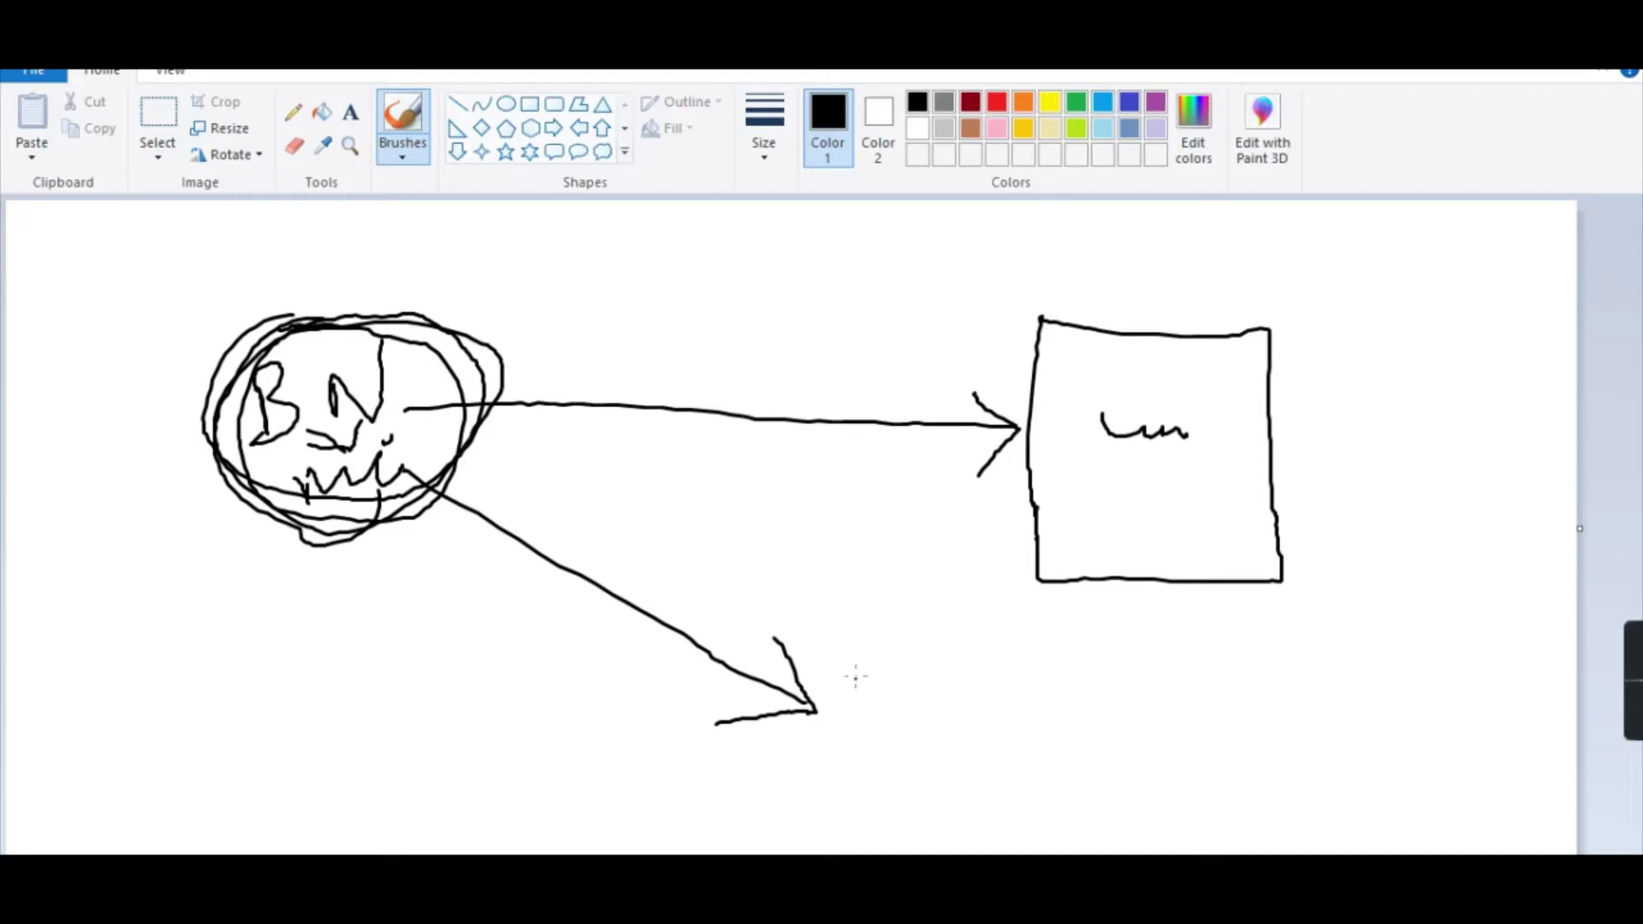
- Add an ellipse with A at the lower arrow's tip and cross out that arrow
mouse_move(865, 665)
mouse_down()
mouse_move(819, 805)
mouse_move(984, 661)
mouse_move(820, 678)
mouse_move(833, 779)
mouse_up()
mouse_move(854, 711)
mouse_down()
mouse_move(879, 760)
mouse_move(904, 737)
mouse_up()
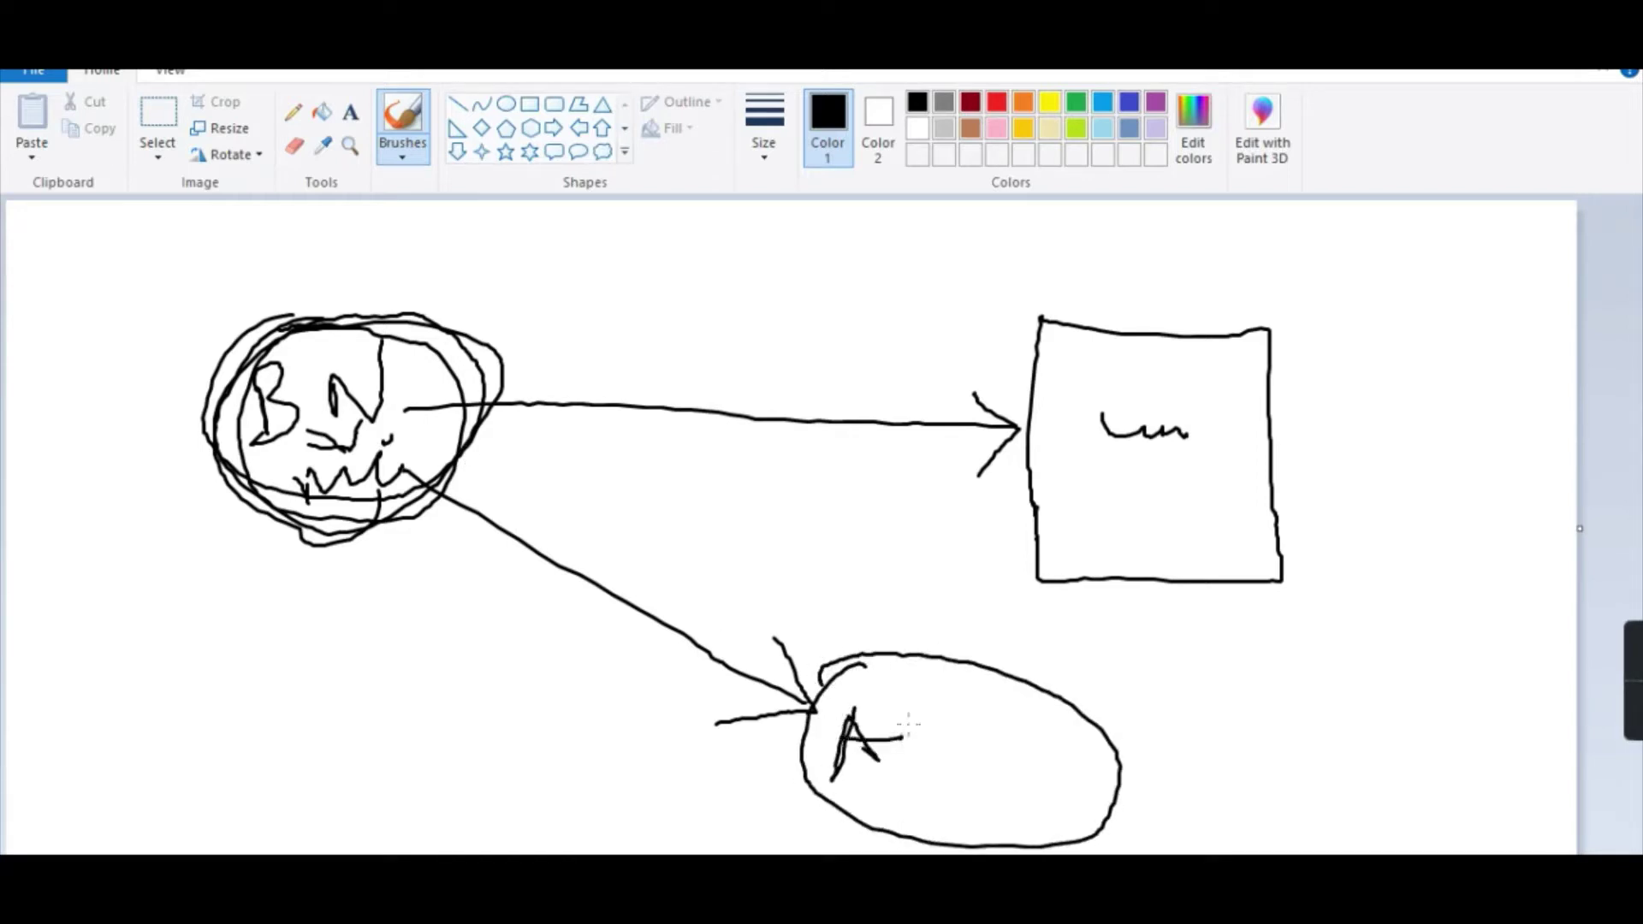
mouse_move(611, 524)
mouse_down()
mouse_move(519, 609)
mouse_move(719, 580)
mouse_up()
drag(578, 564, 516, 613)
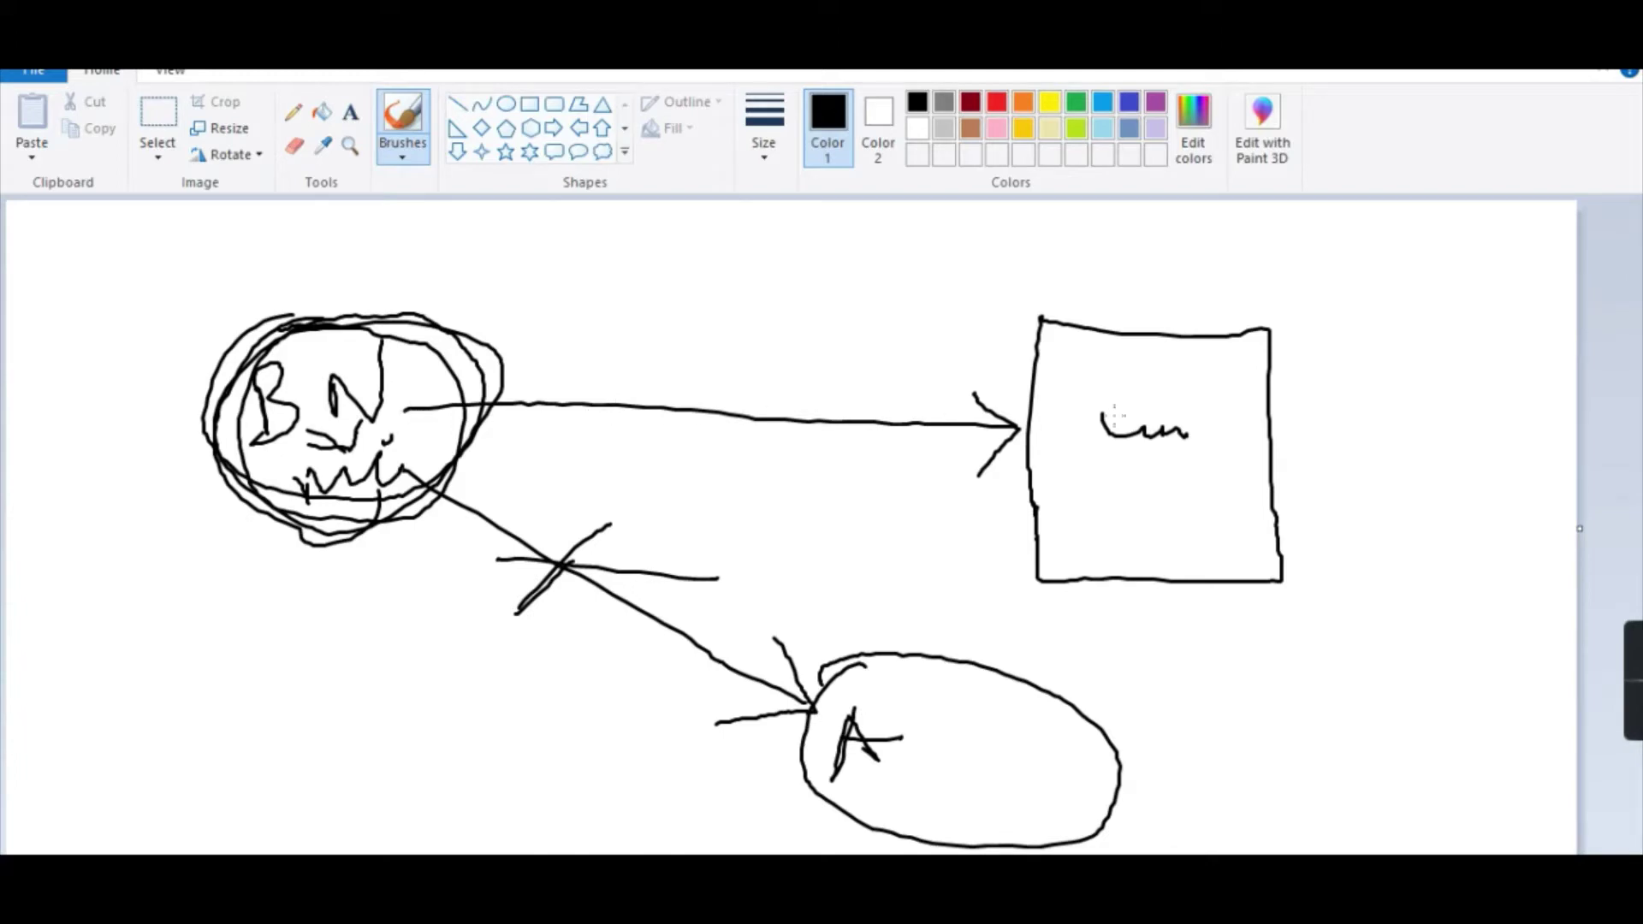
- Add a loop inside the box, an EA label, a circle around the box, and an arrow to A
mouse_move(1075, 366)
mouse_down()
mouse_move(1080, 402)
mouse_move(1147, 364)
mouse_move(1077, 383)
mouse_move(1378, 395)
mouse_move(1405, 361)
mouse_move(1404, 395)
mouse_move(1395, 382)
mouse_up()
mouse_move(1416, 371)
mouse_down()
mouse_move(1422, 390)
mouse_move(1465, 387)
mouse_up()
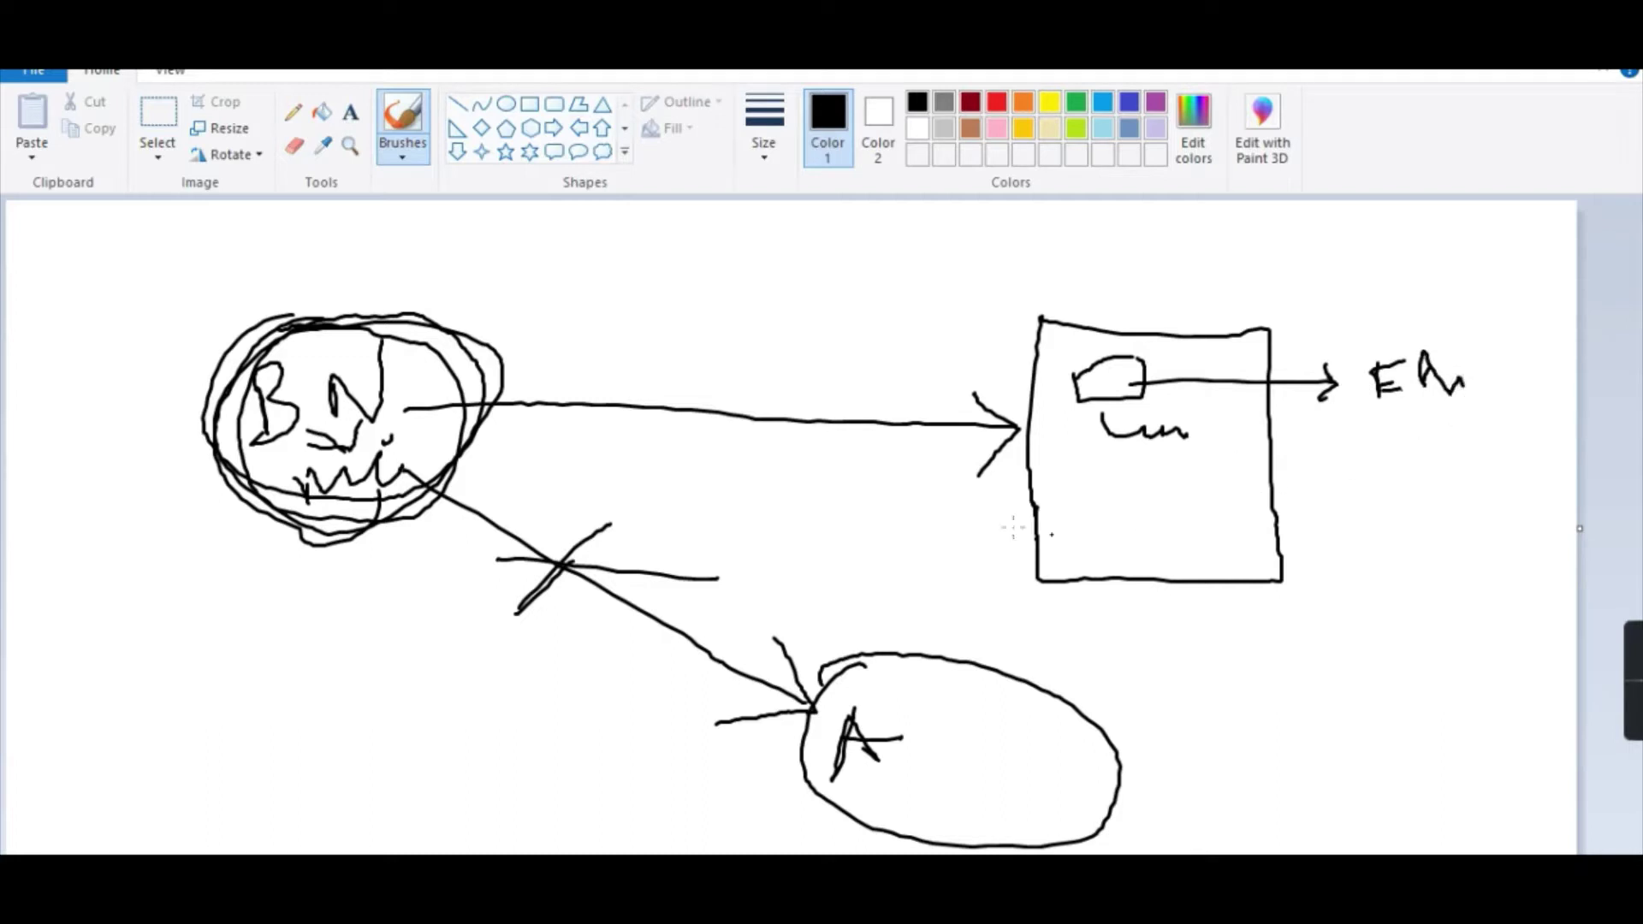
mouse_move(1091, 263)
mouse_down()
mouse_move(1061, 270)
mouse_move(1368, 513)
mouse_move(1087, 250)
mouse_move(1093, 267)
mouse_up()
mouse_move(1162, 472)
mouse_down()
mouse_move(999, 760)
mouse_move(1060, 744)
mouse_up()
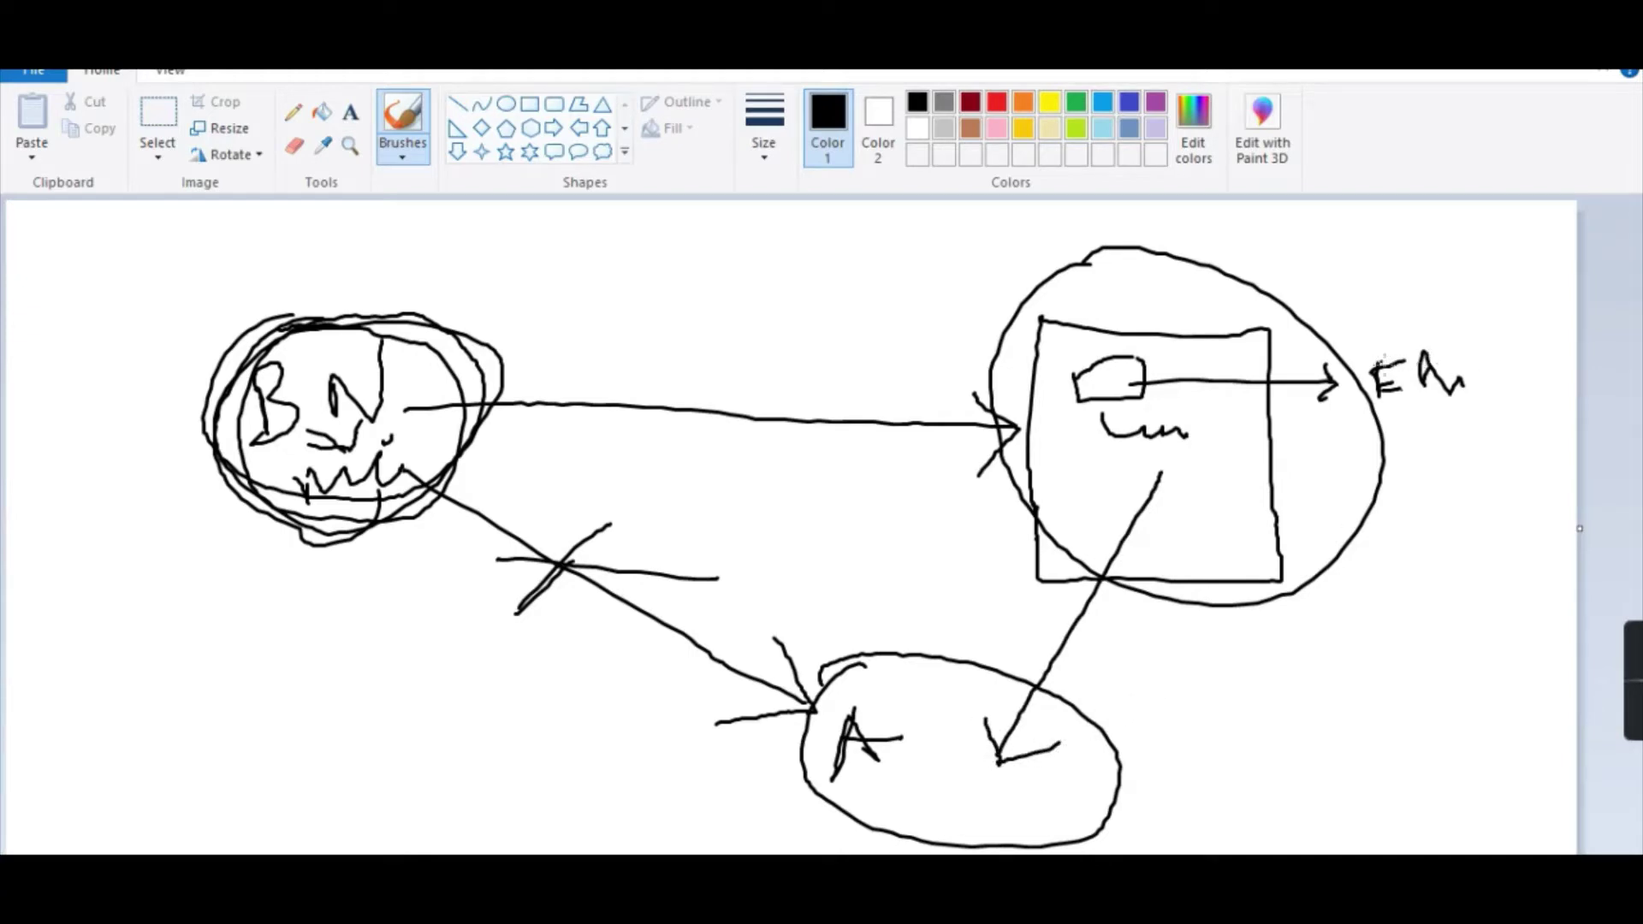
- Draw an arrow down from EA to a handwritten R word, then lengthen and re-loop the BN circle
mouse_move(1434, 358)
mouse_down()
mouse_move(1452, 492)
mouse_move(1484, 457)
mouse_up()
drag(1401, 516, 1395, 572)
mouse_move(1382, 539)
mouse_down()
mouse_move(1393, 571)
mouse_move(1421, 552)
mouse_move(1479, 566)
mouse_up()
mouse_move(1492, 503)
mouse_down()
mouse_move(1497, 561)
mouse_move(1526, 549)
mouse_move(1558, 582)
mouse_up()
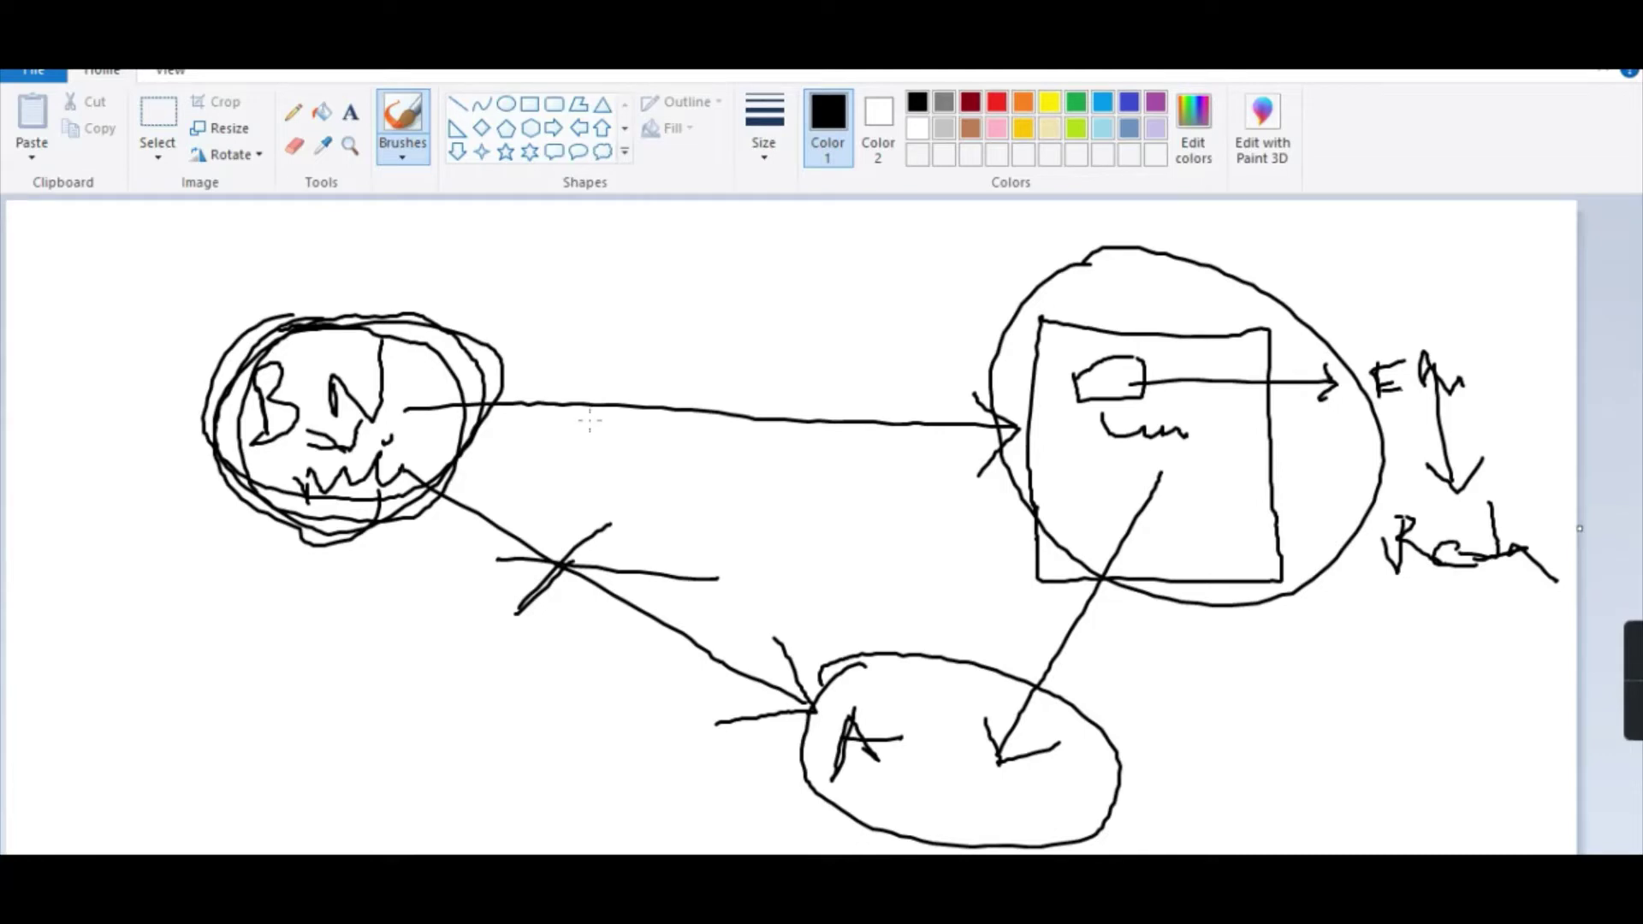
drag(395, 410, 406, 409)
mouse_move(282, 326)
mouse_down()
mouse_move(458, 385)
mouse_move(342, 518)
mouse_move(386, 308)
mouse_move(282, 527)
mouse_move(479, 480)
mouse_move(248, 360)
mouse_up()
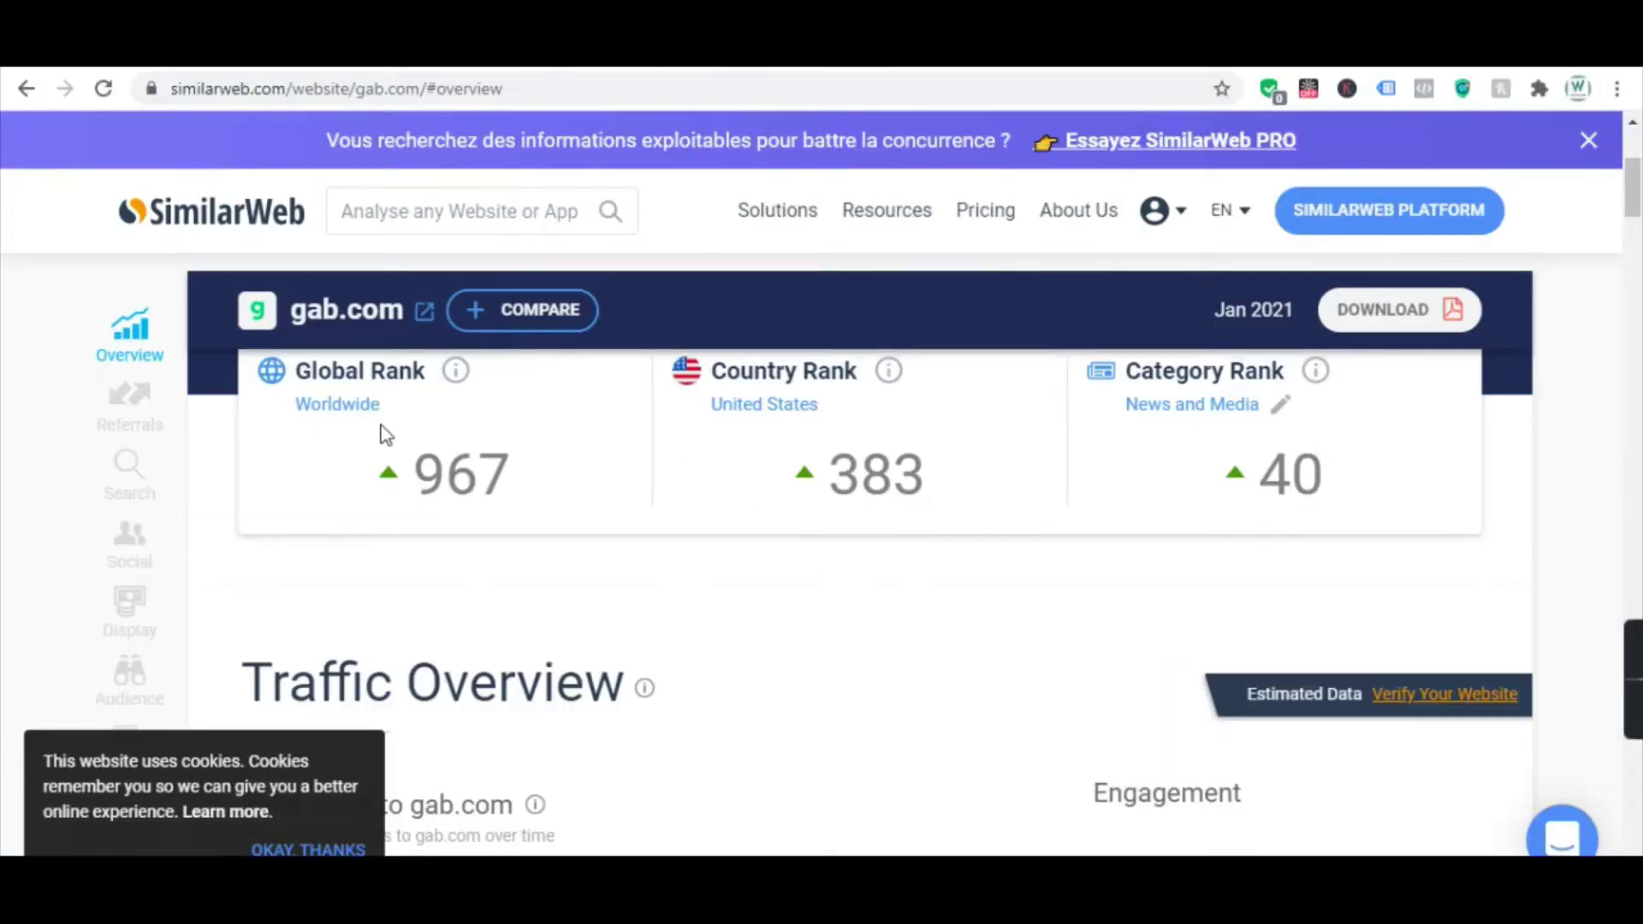
- Review gab.com's SimilarWeb rankings, Total Visits chart points and traffic by country
scroll(381, 433, up, 3)
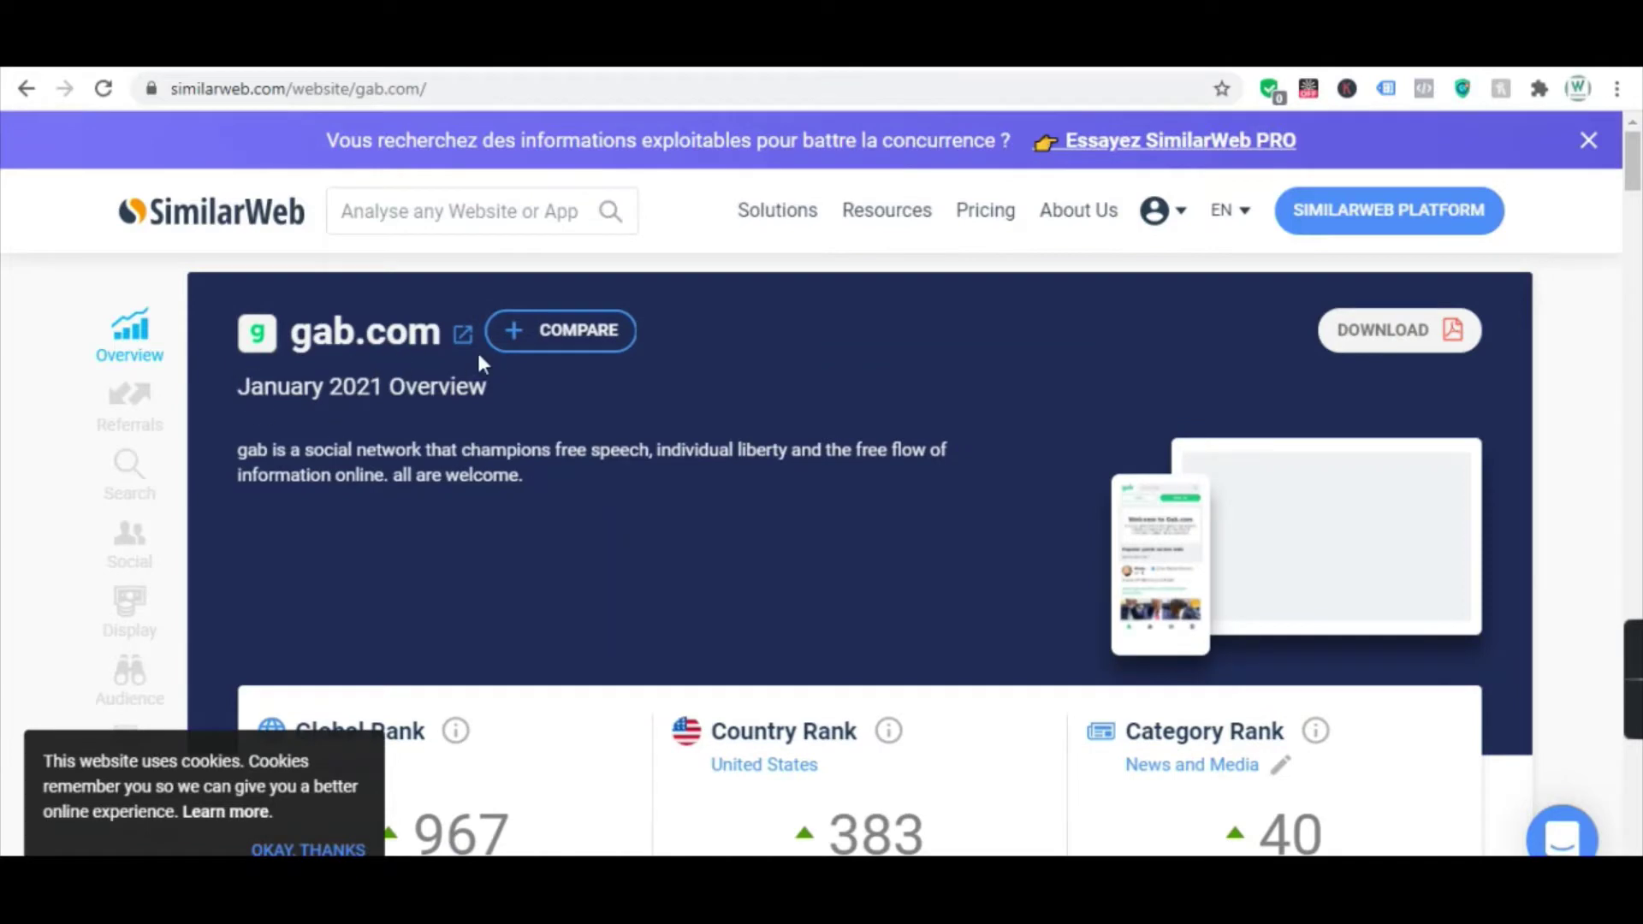
scroll(411, 422, down, 5)
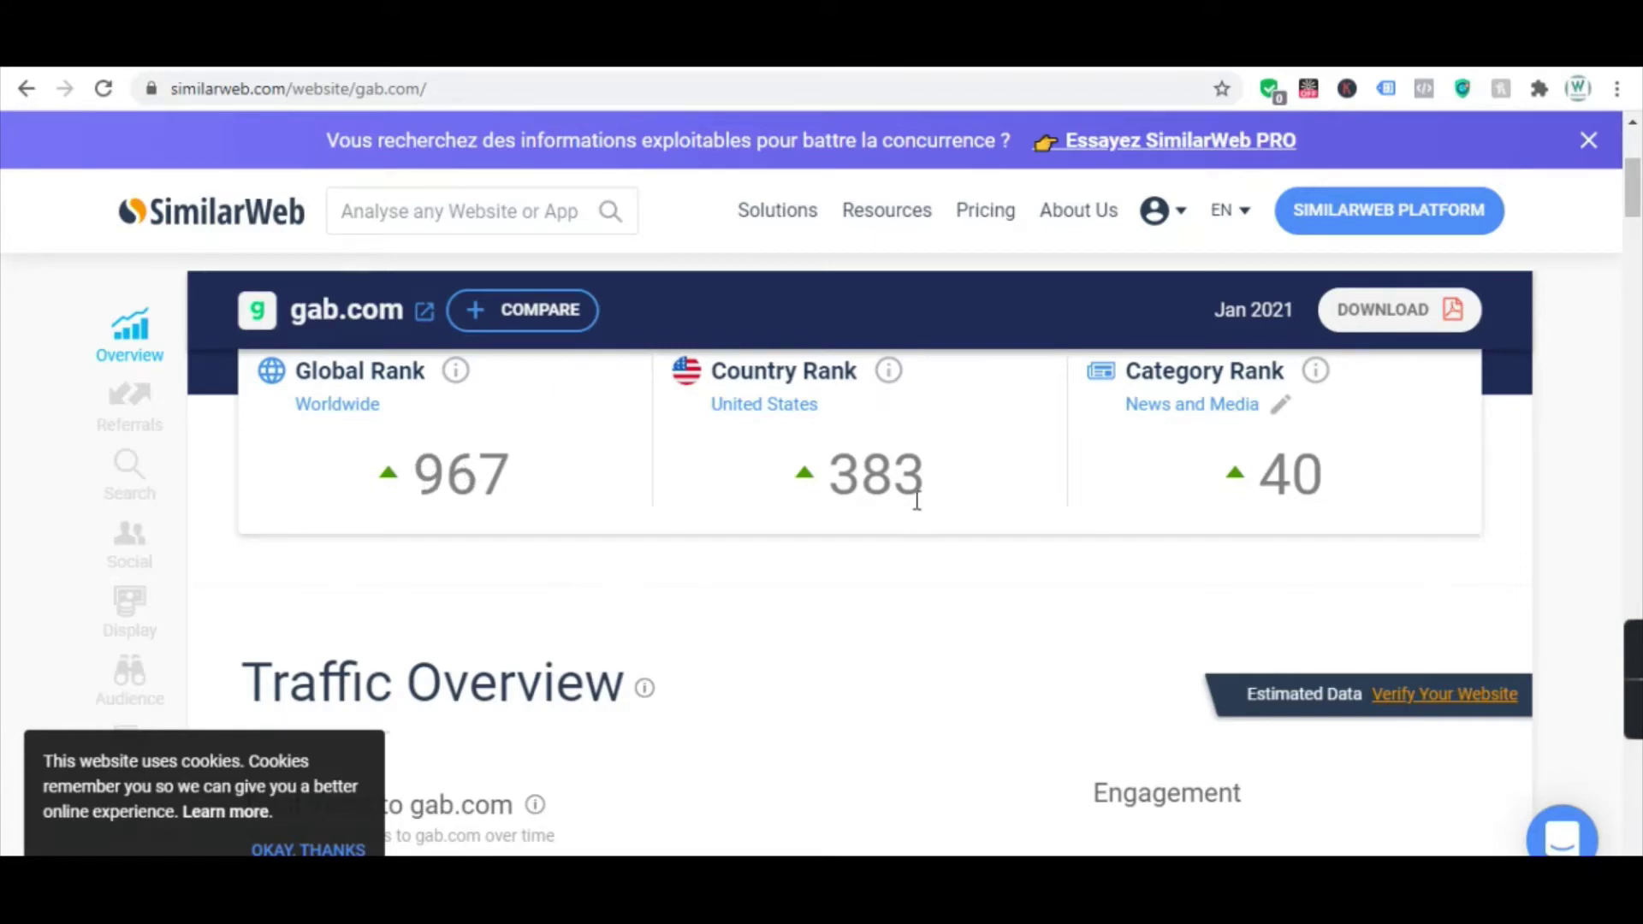
scroll(974, 504, down, 4)
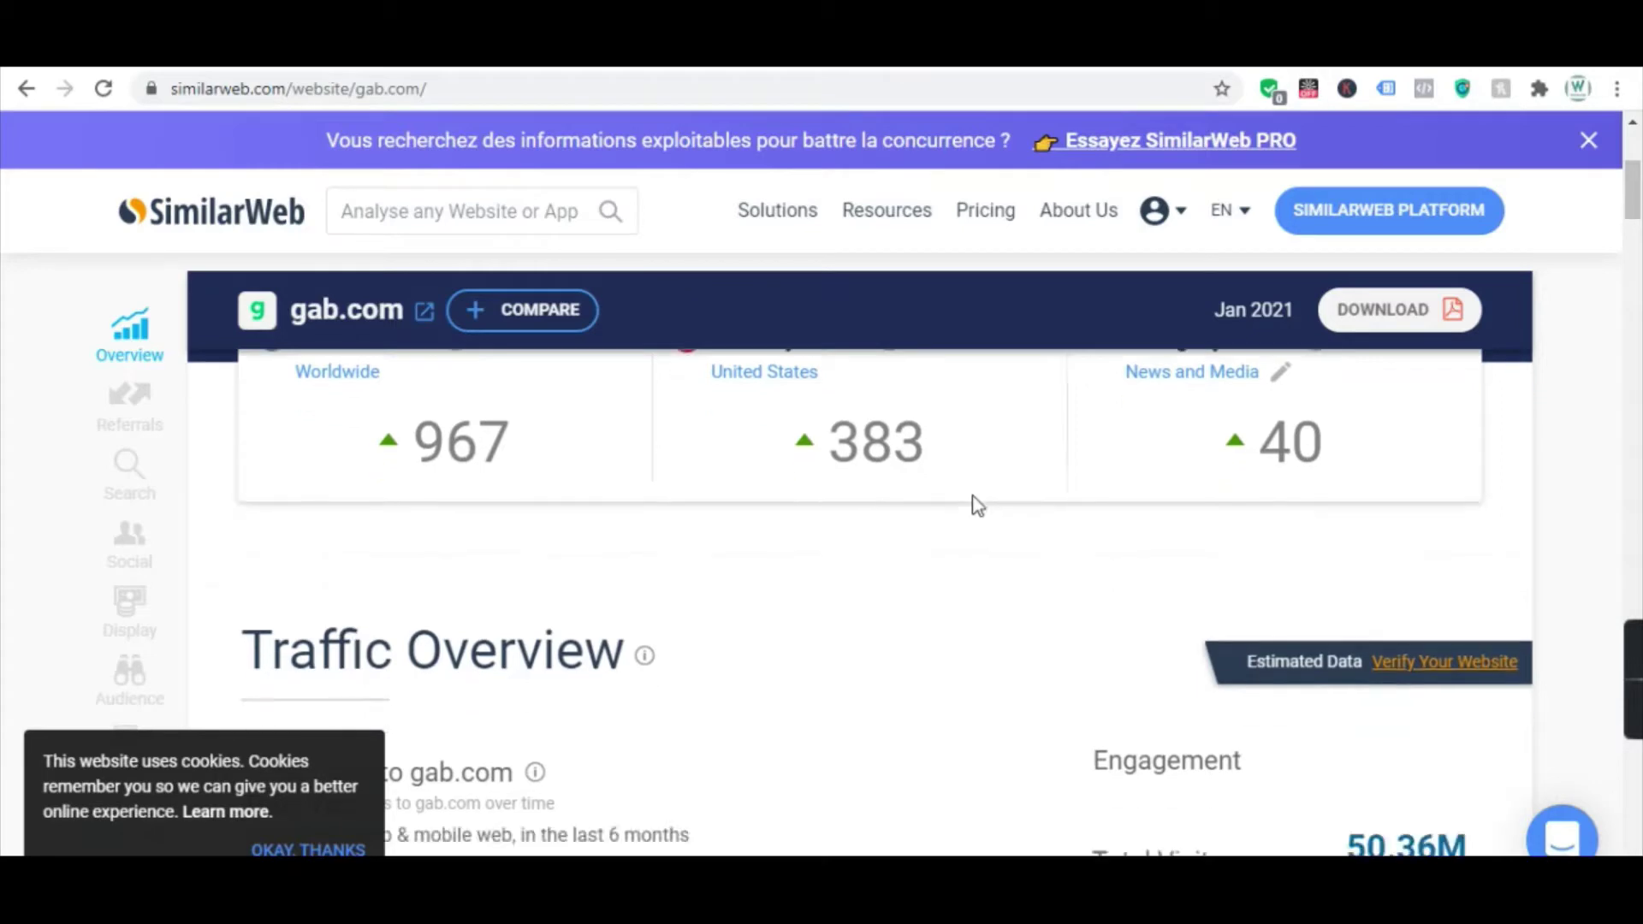
mouse_move(866, 722)
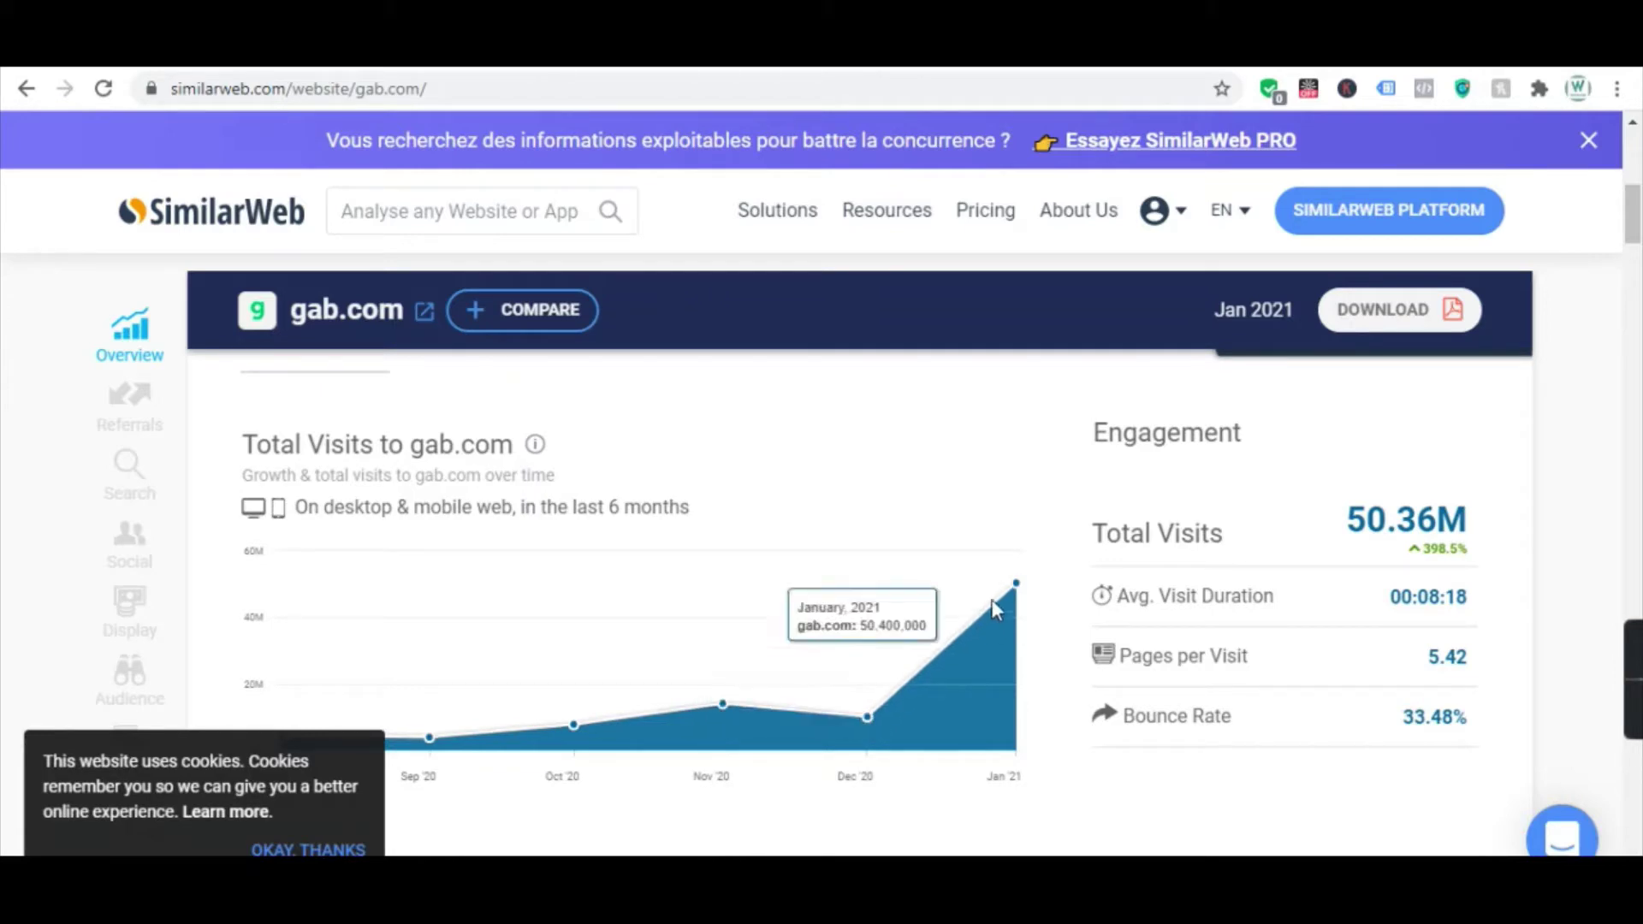
mouse_move(1019, 586)
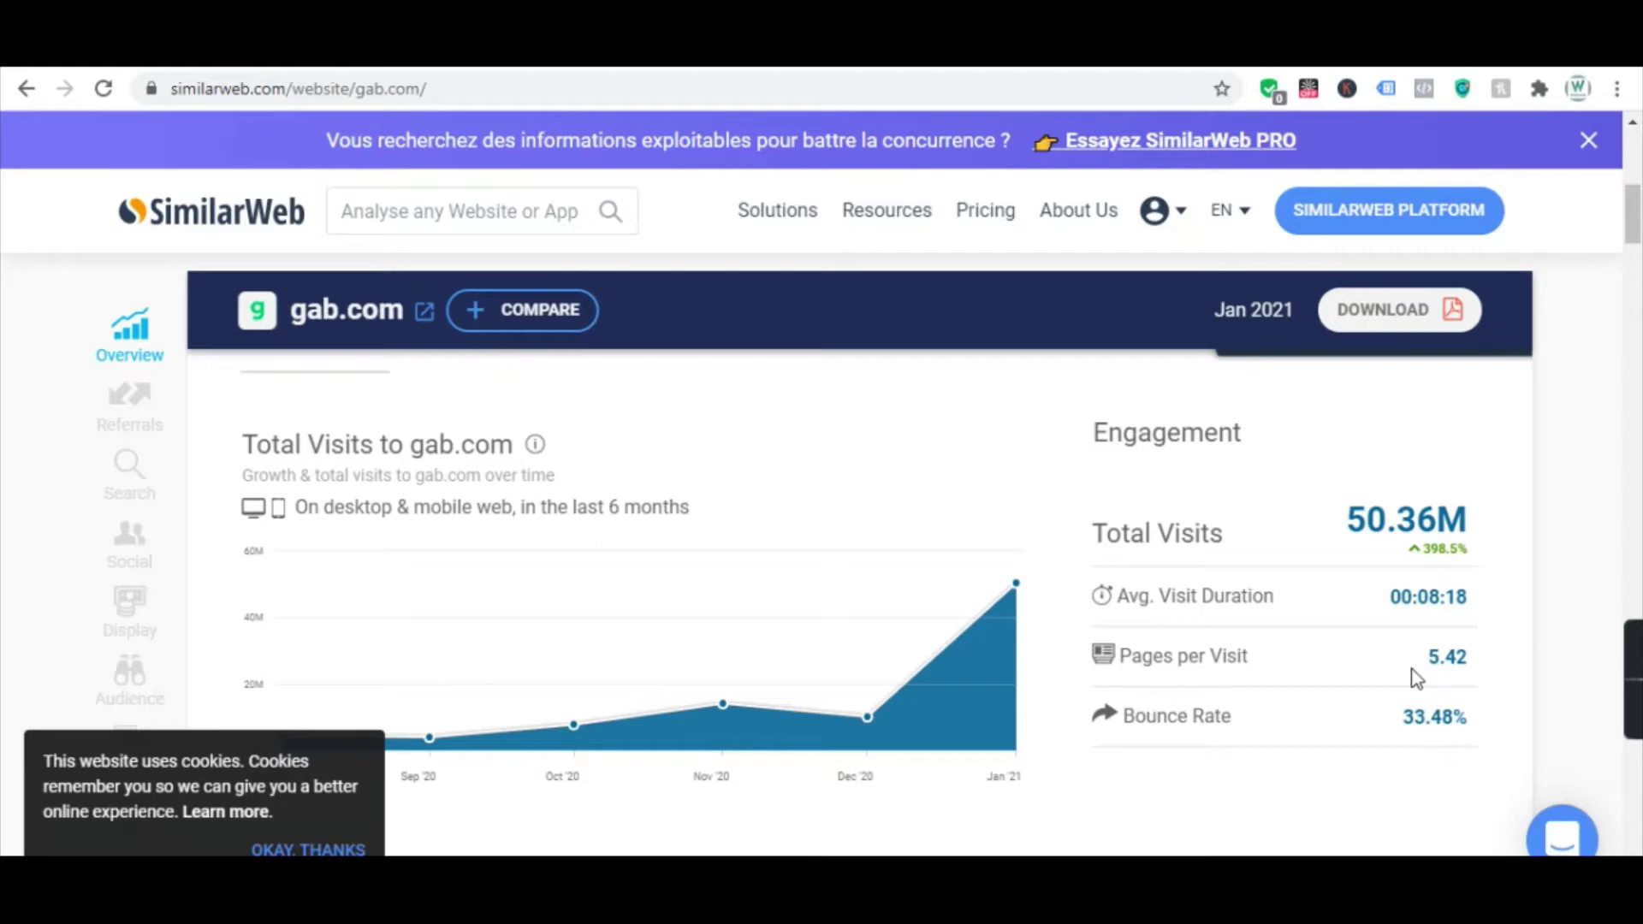
scroll(1404, 676, down, 5)
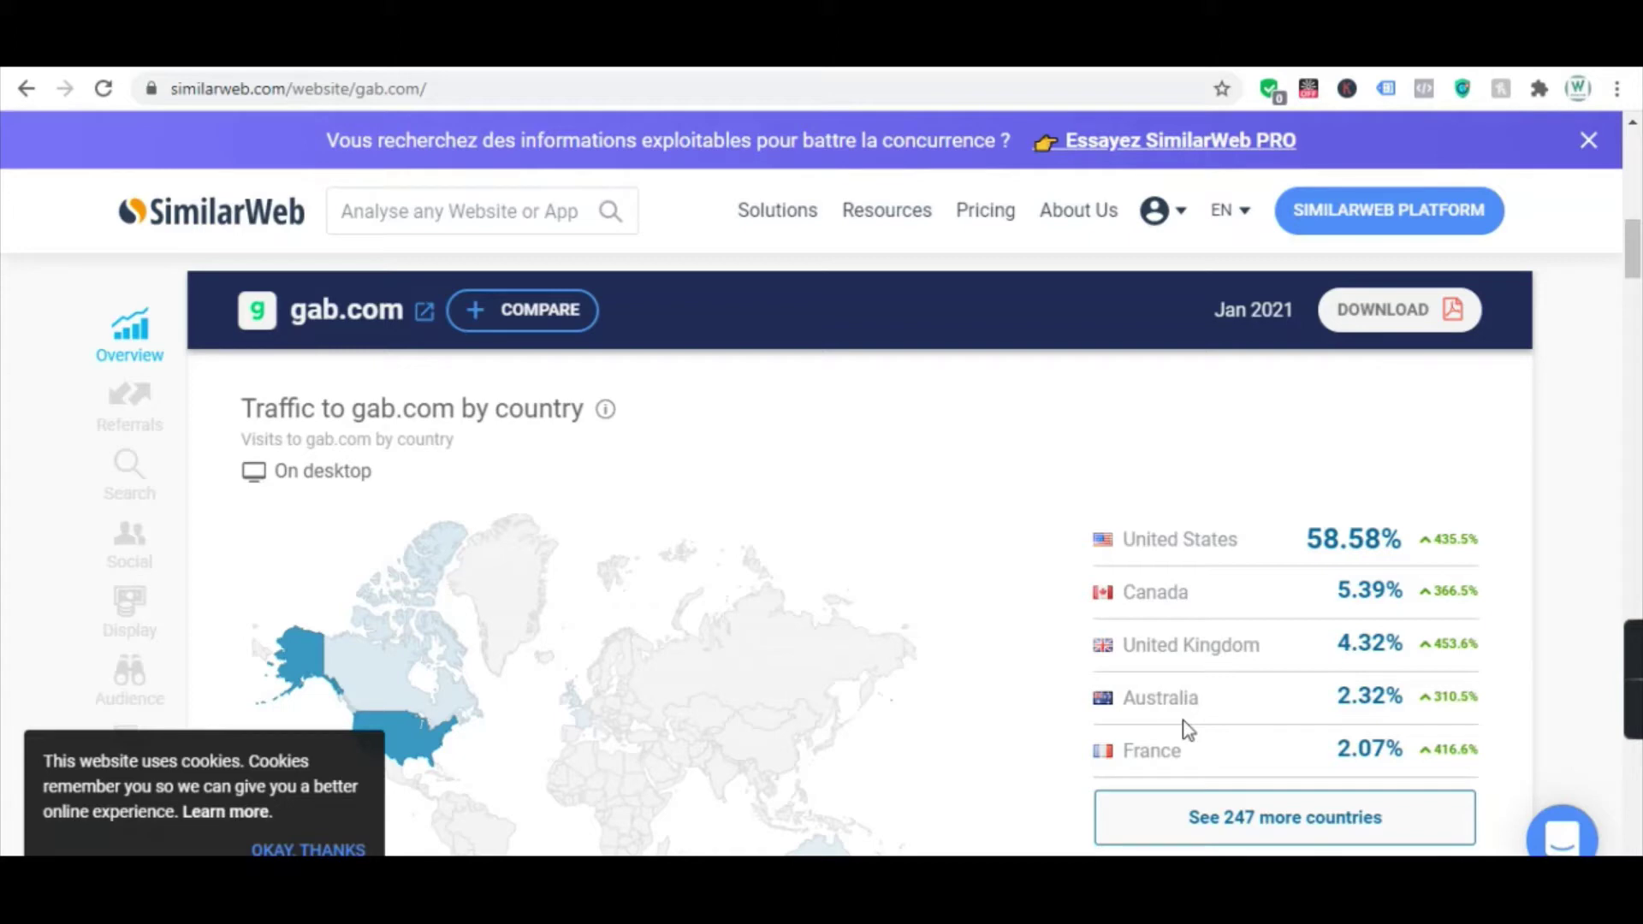
scroll(1178, 722, up, 8)
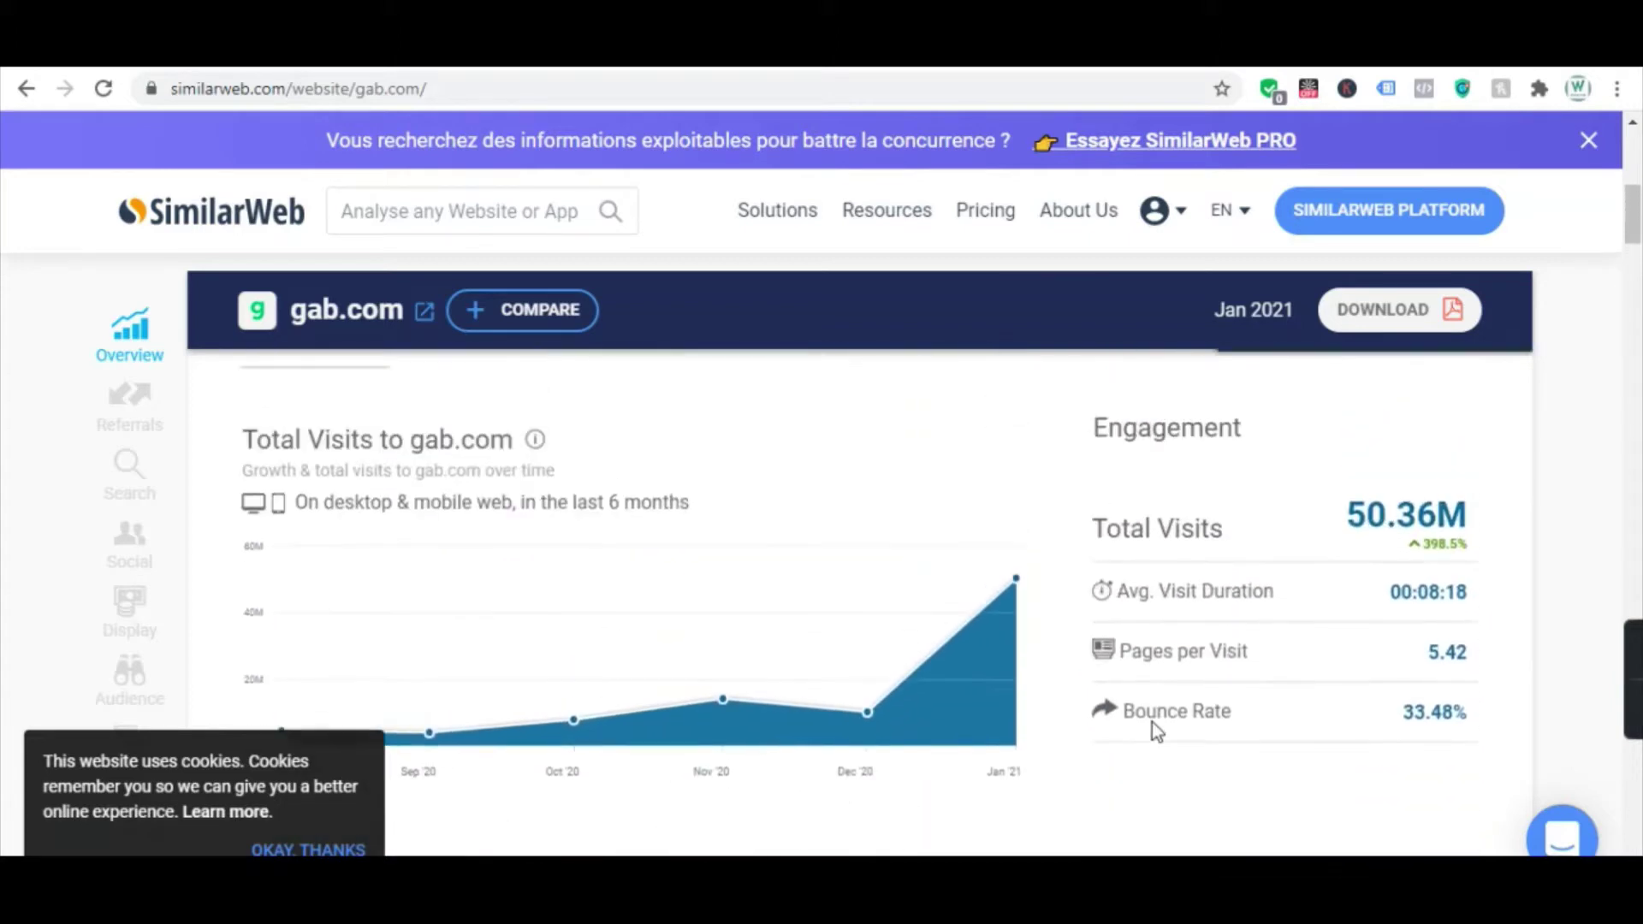
scroll(1156, 717, up, 5)
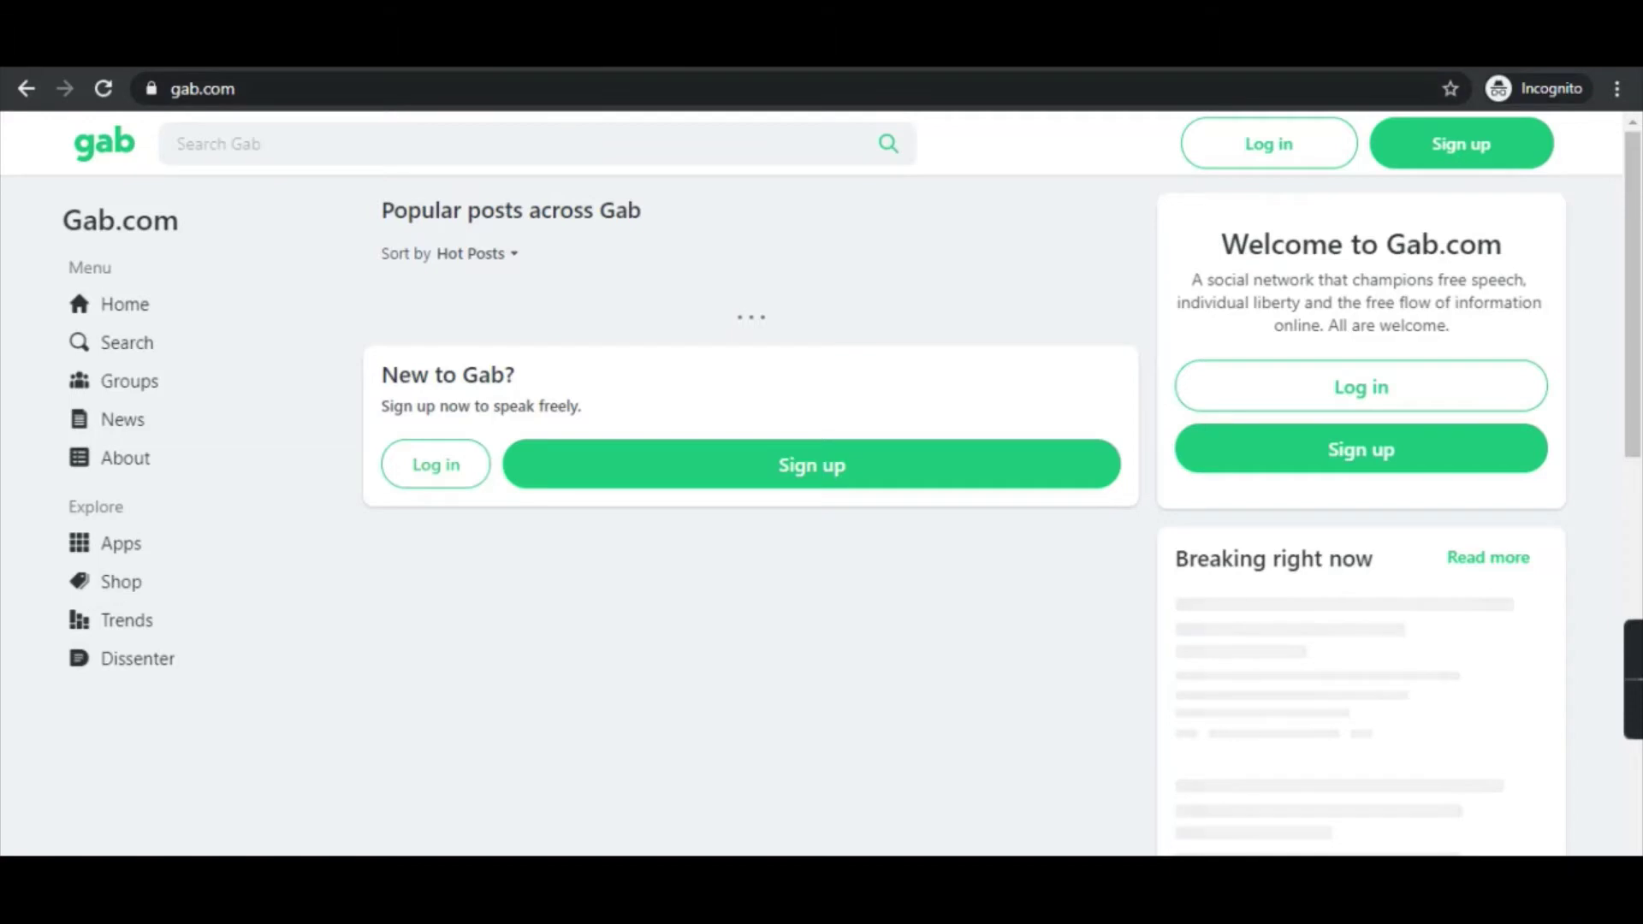
- Open digistore24.com in a new incognito tab
key(ctrl+t)
text(digistore24.com)
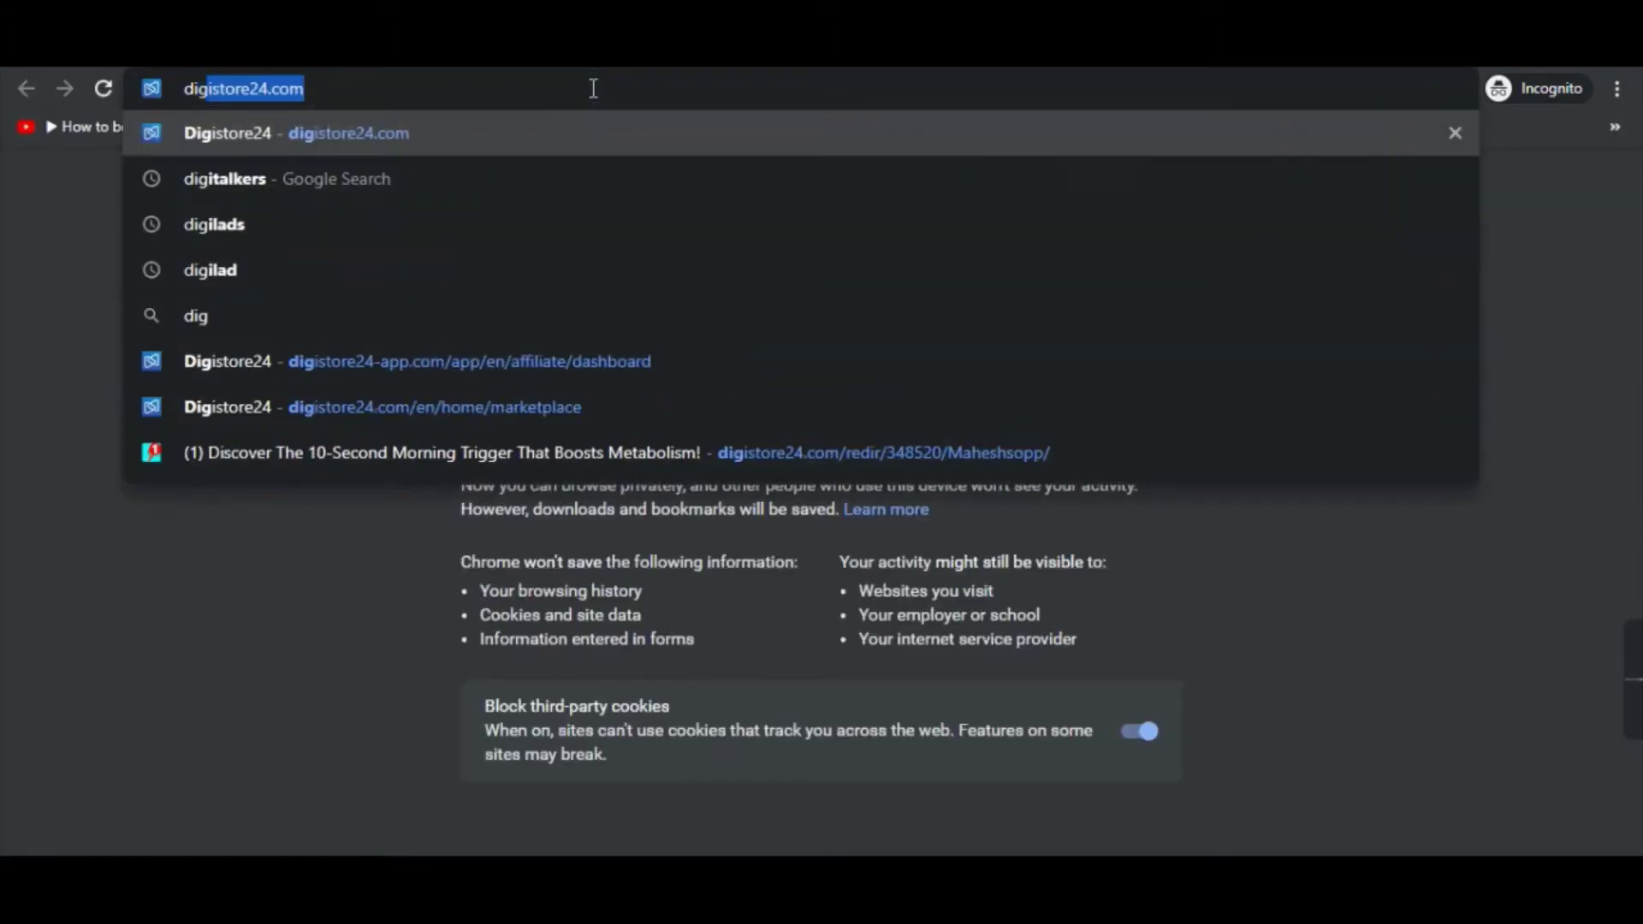
text(i)
key(Return)
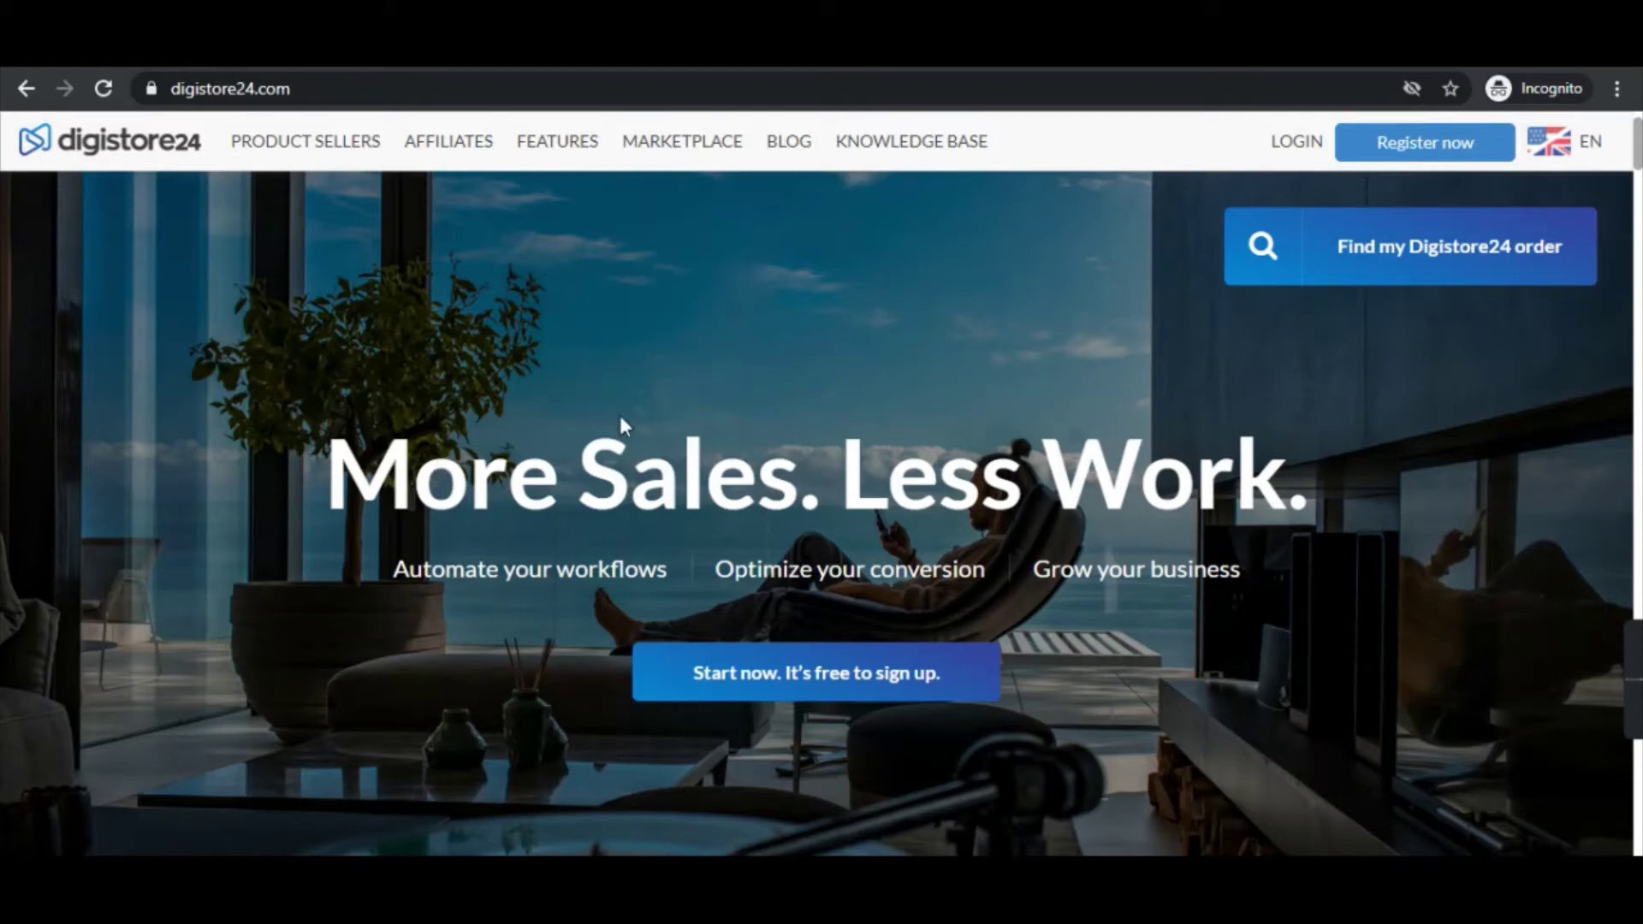
click(689, 148)
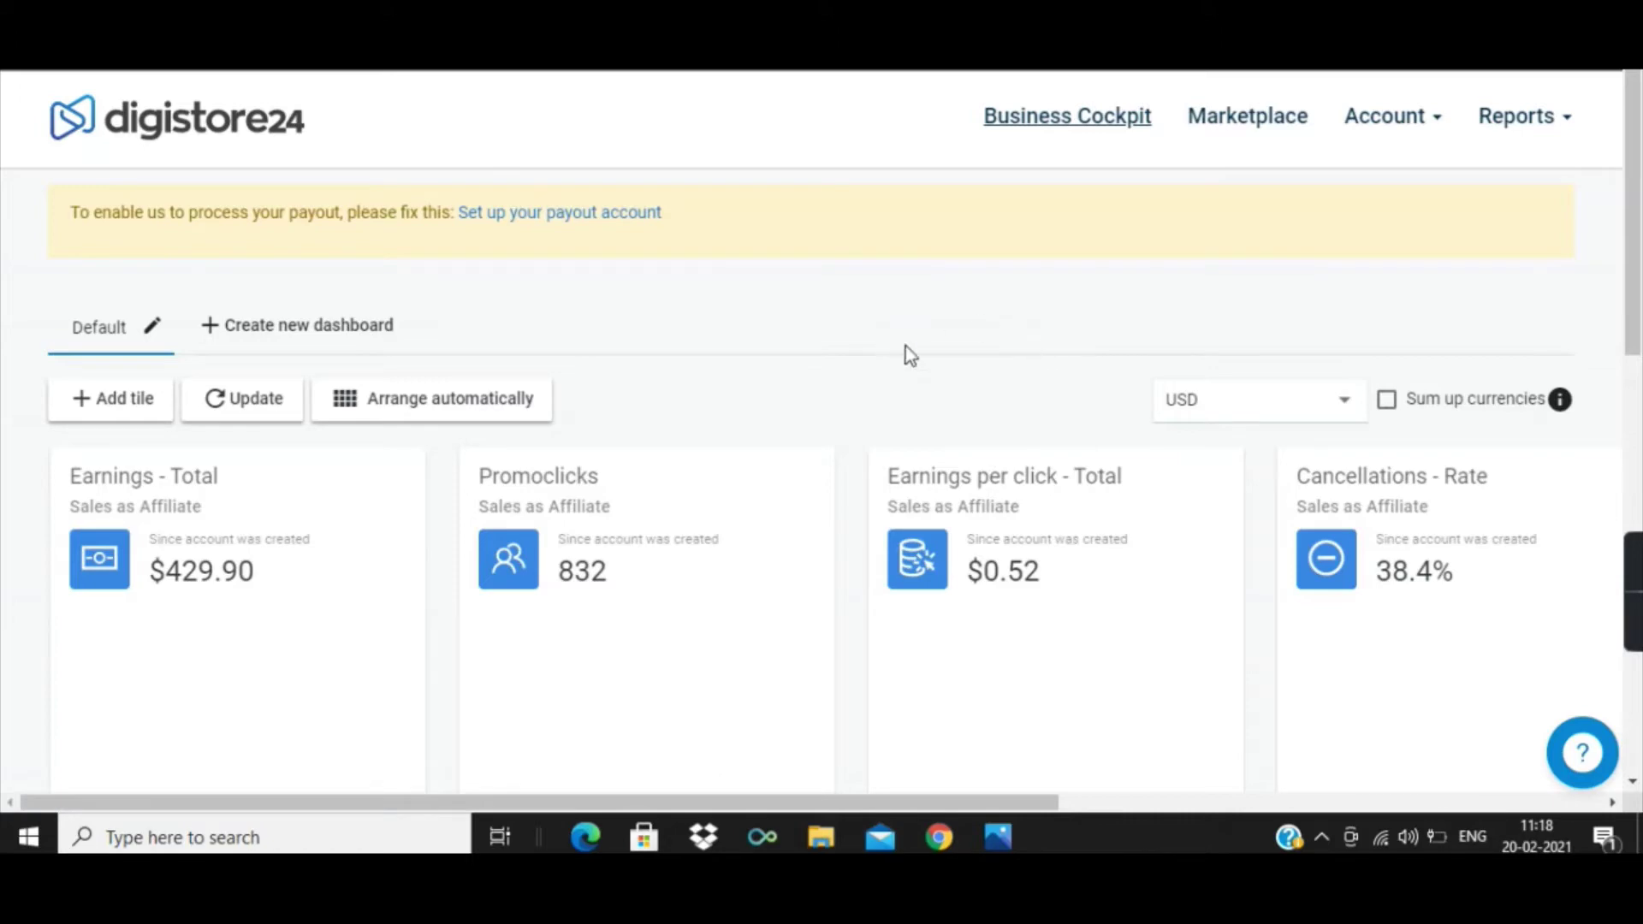
- Reload the Digistore24 affiliate dashboard showing $429.90 total earnings
scroll(907, 356, down, 3)
scroll(782, 357, up, 3)
right_click(899, 283)
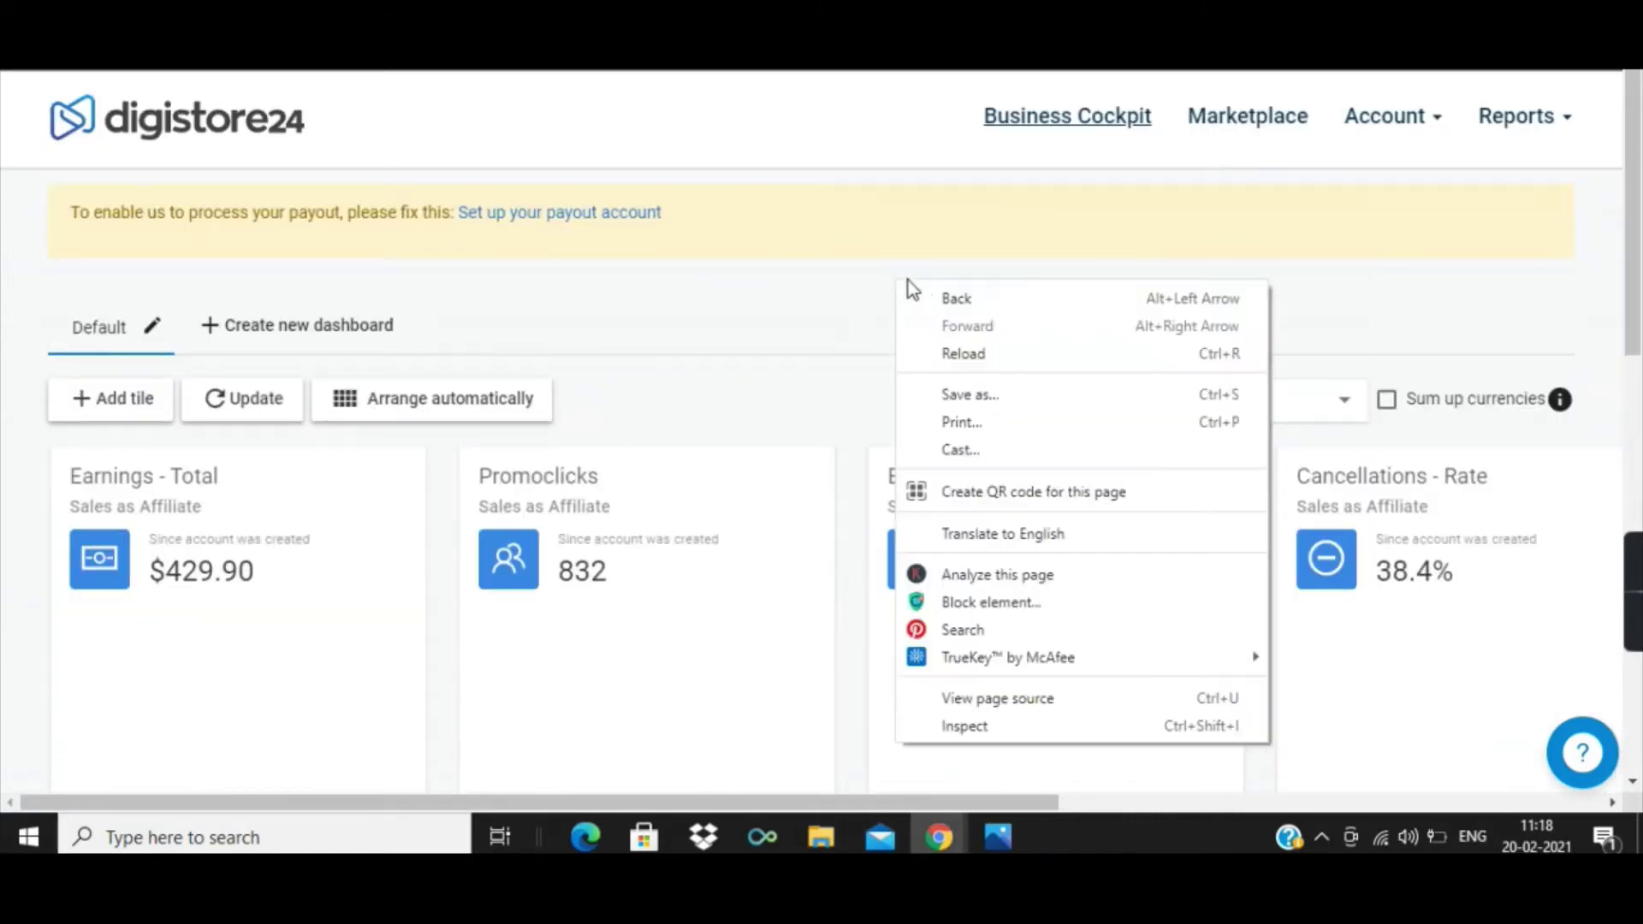
click(1017, 363)
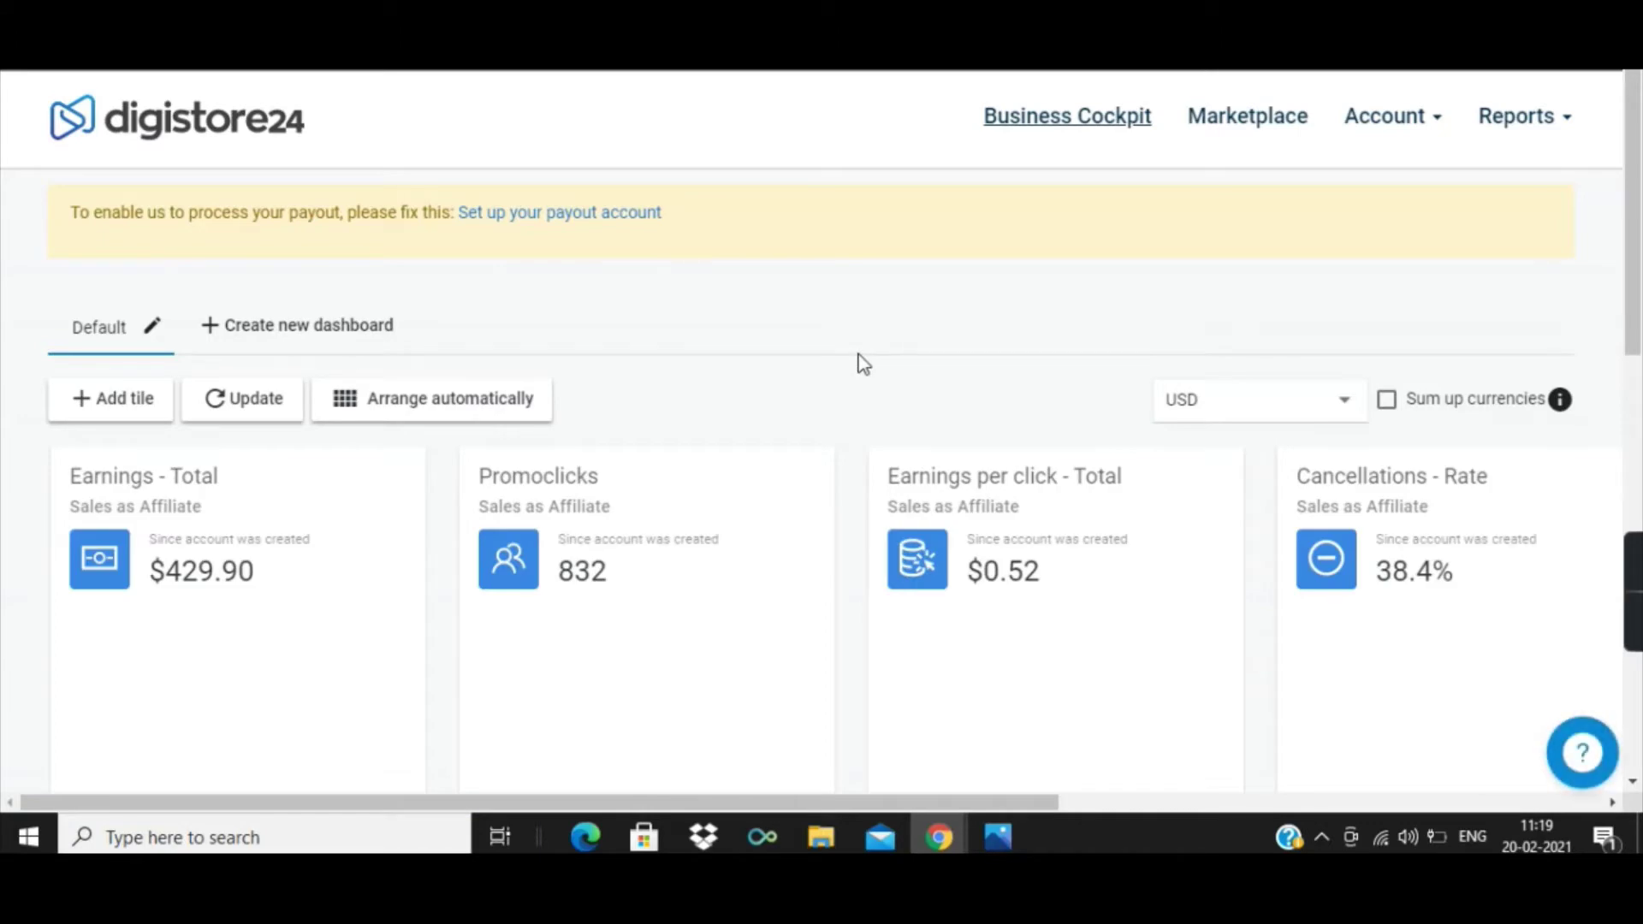
- Go to the Digistore24 product marketplace from the top navigation
scroll(861, 377, down, 10)
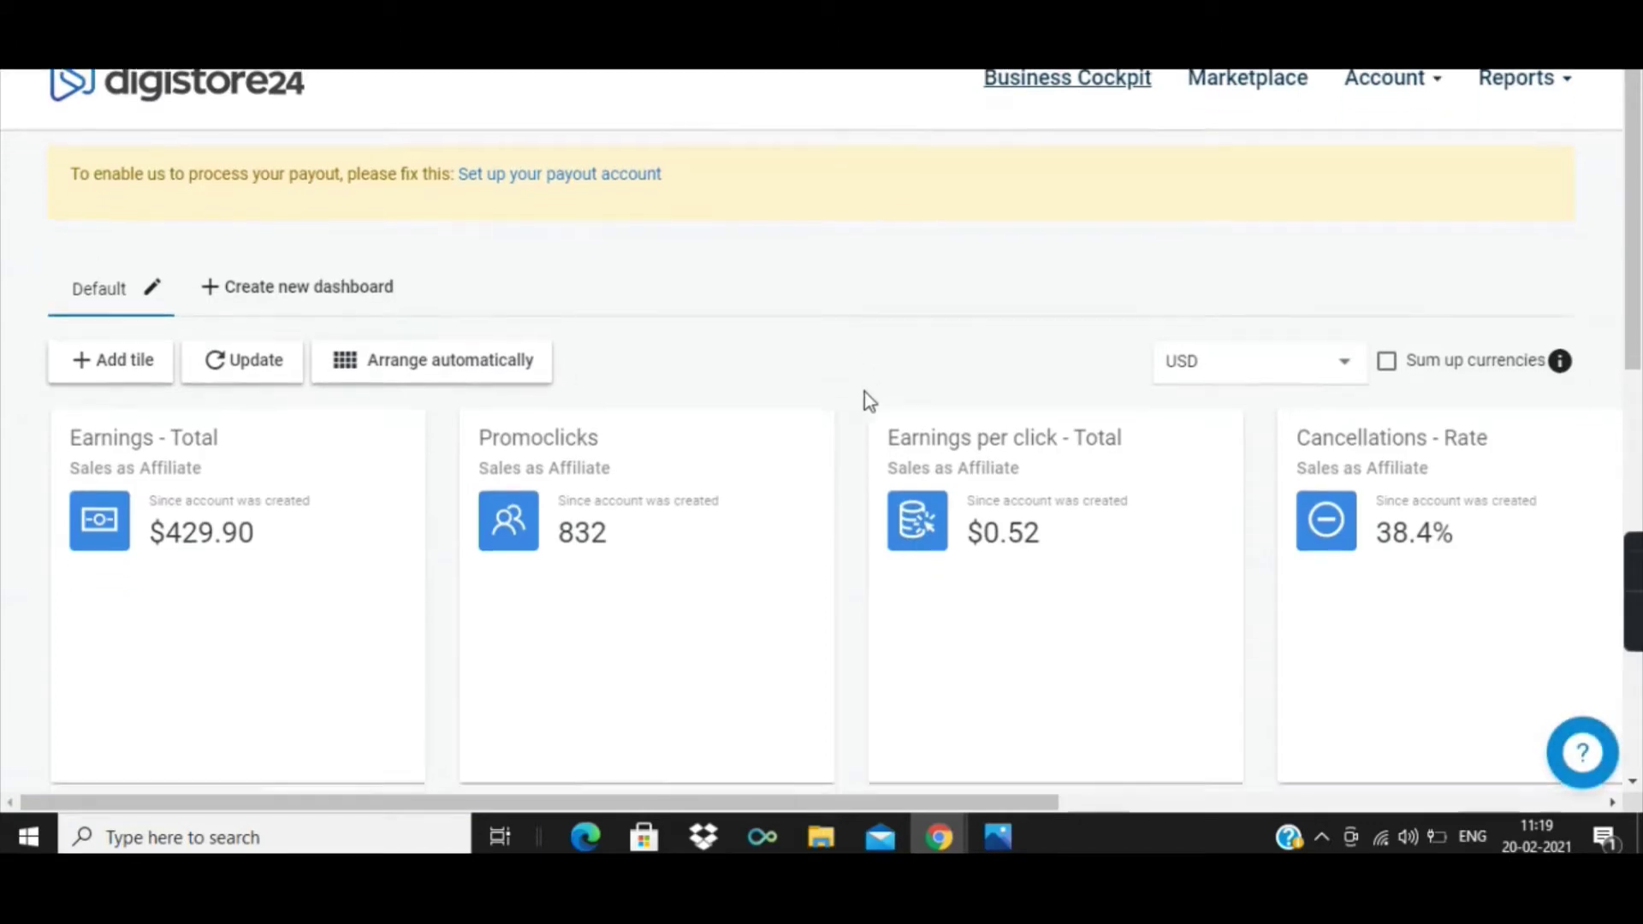
scroll(821, 402, up, 10)
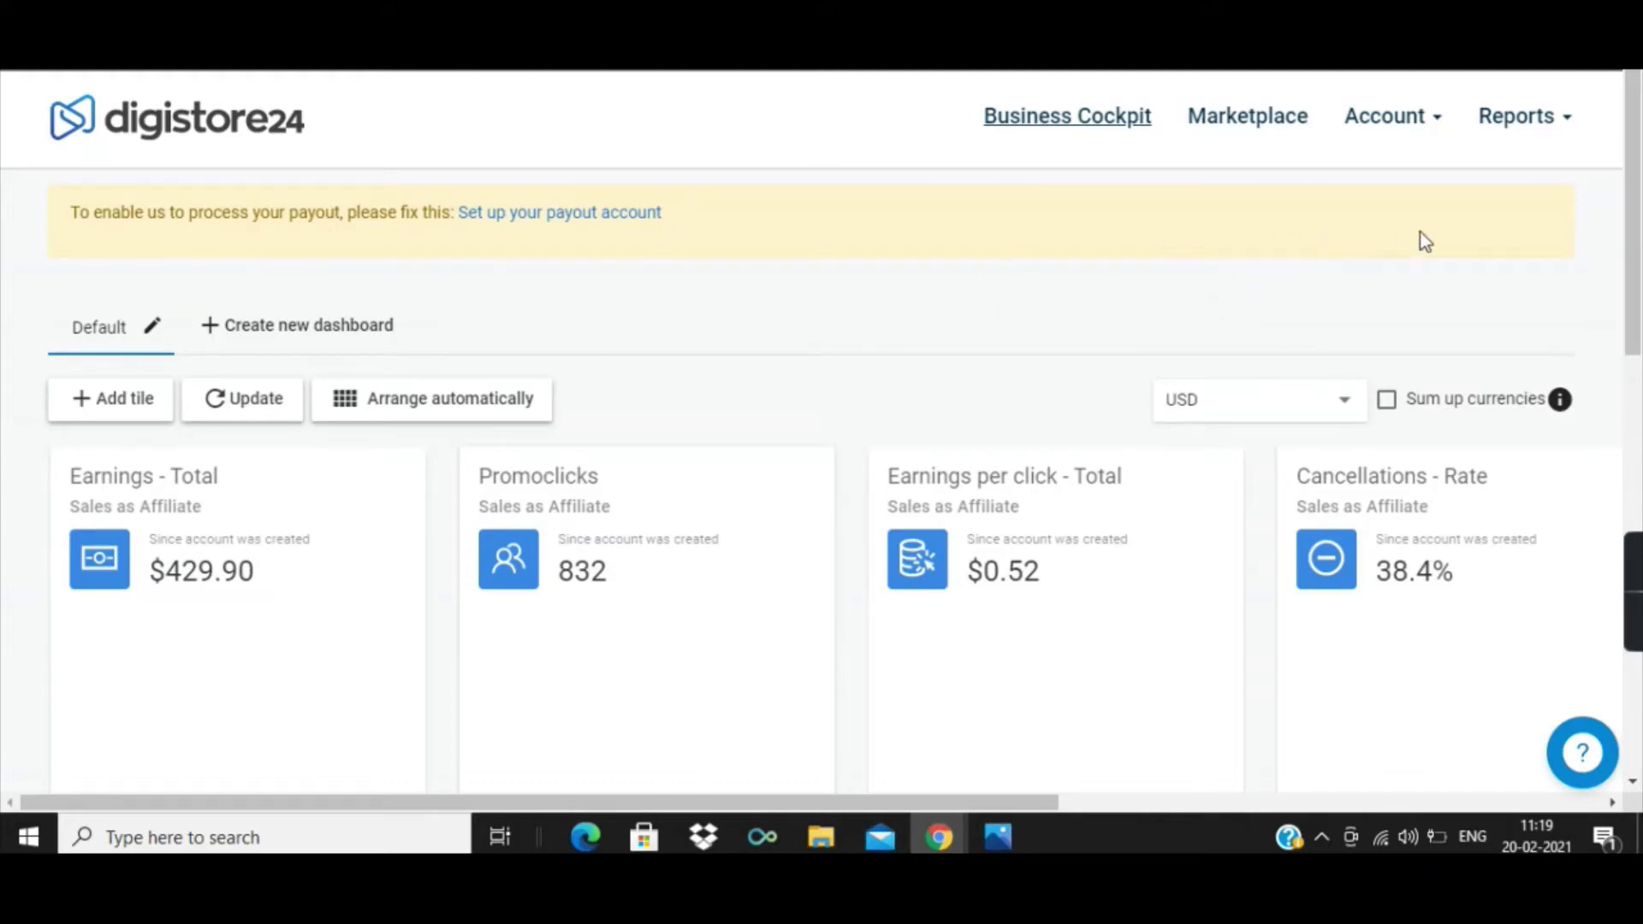
click(1258, 127)
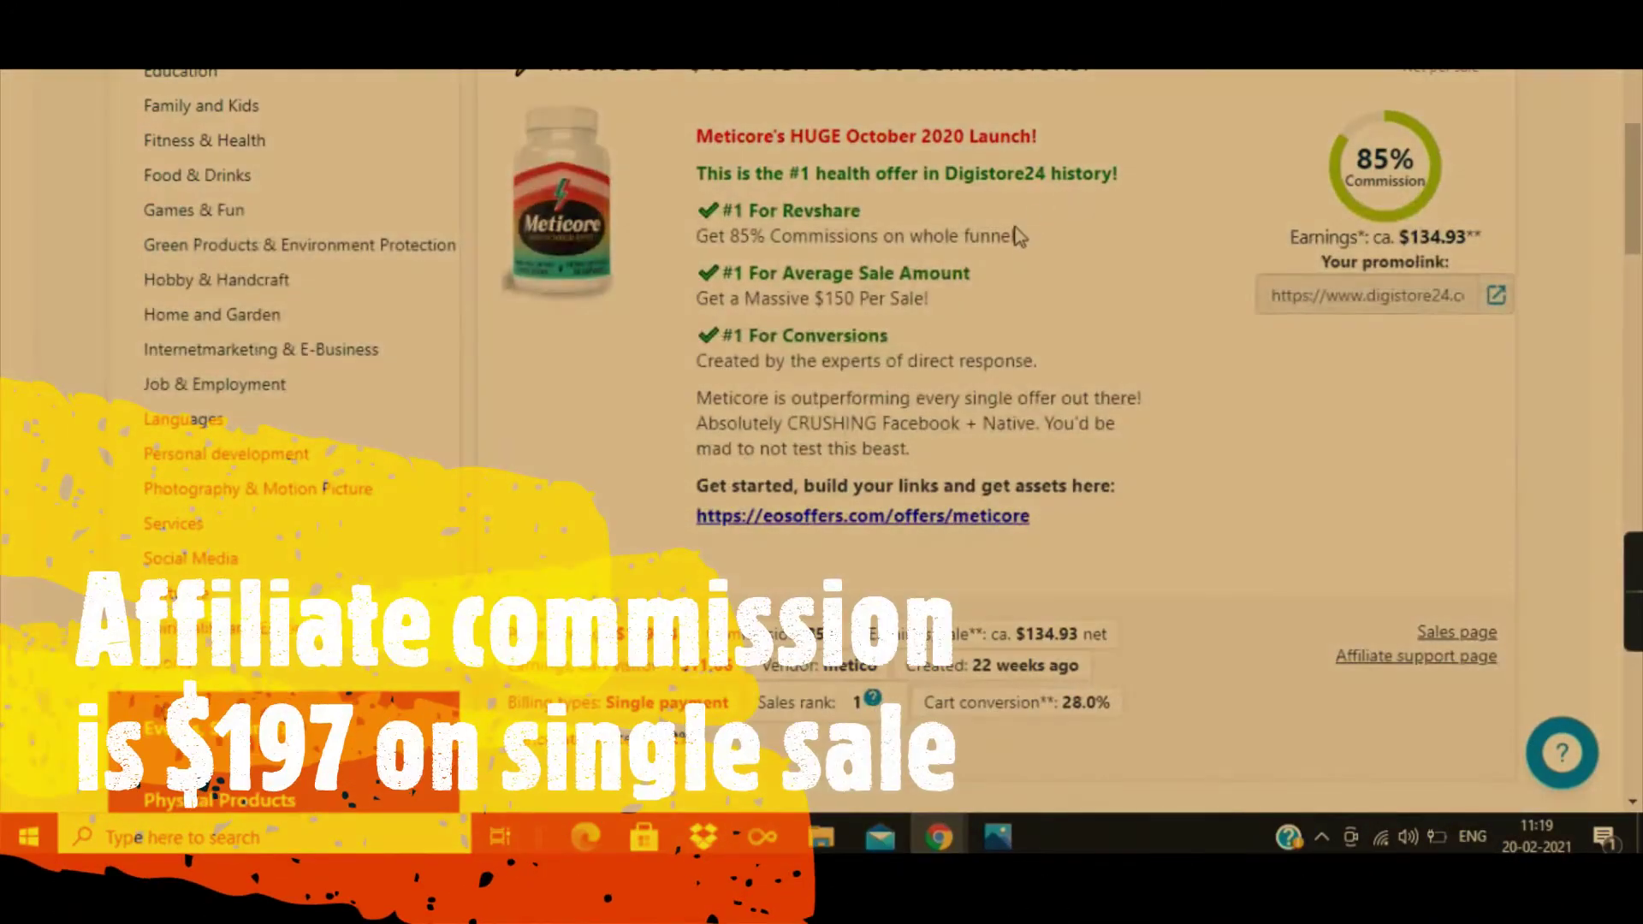
- Scroll the marketplace to Tube Mastery and Monetization, sales rank 2 with 50% commission
scroll(1020, 237, up, 5)
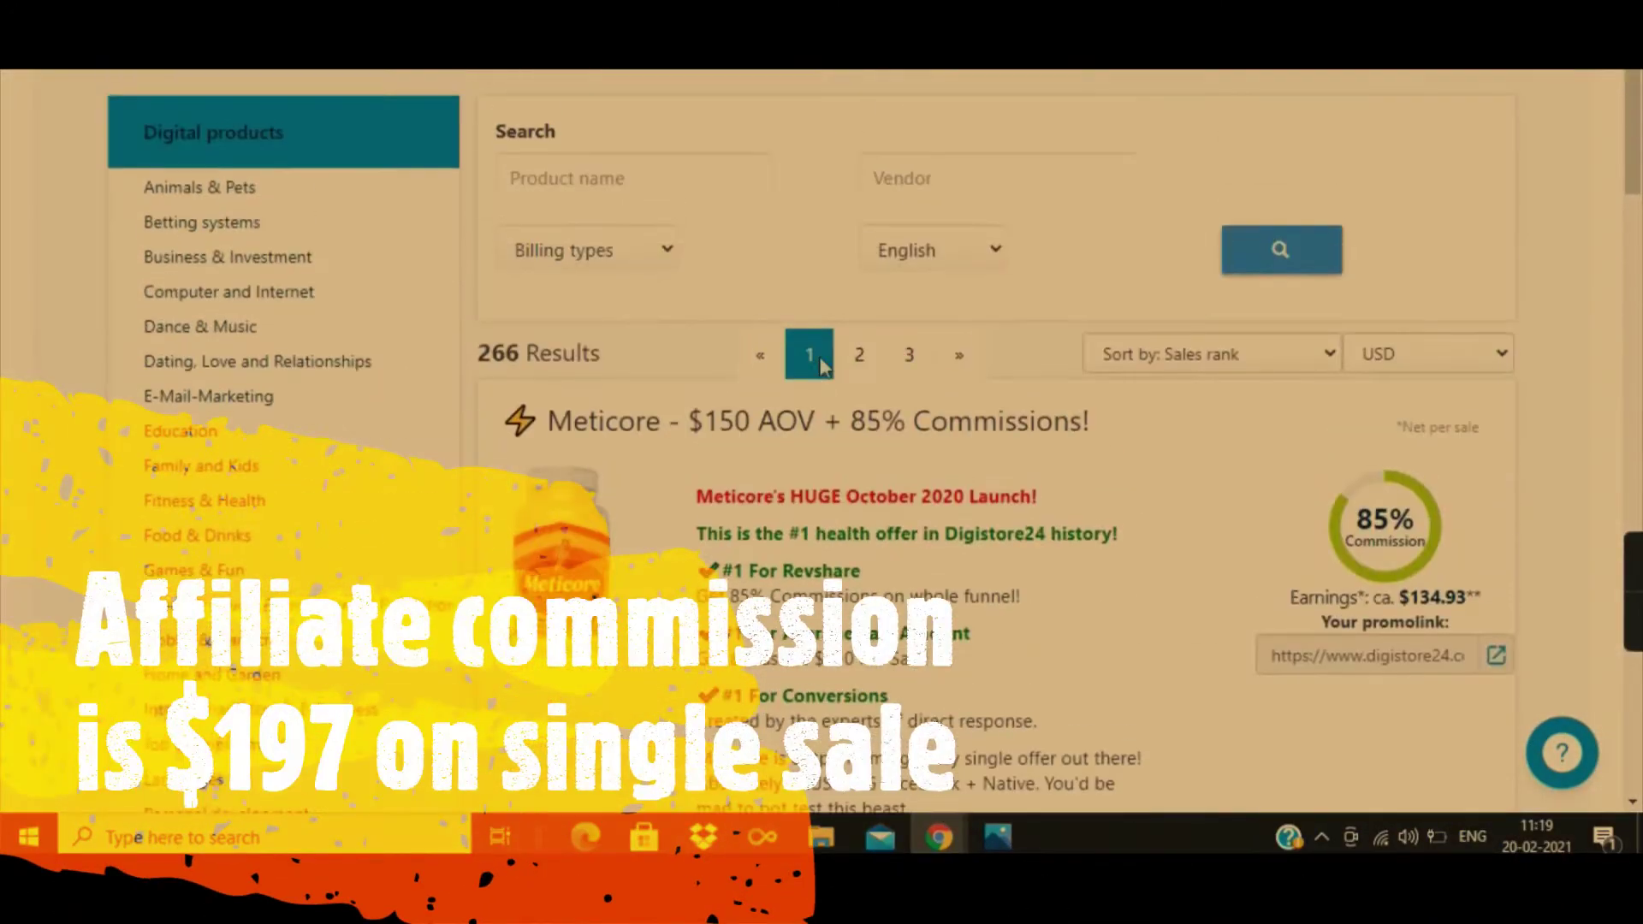
scroll(862, 334, down, 7)
scroll(863, 334, down, 4)
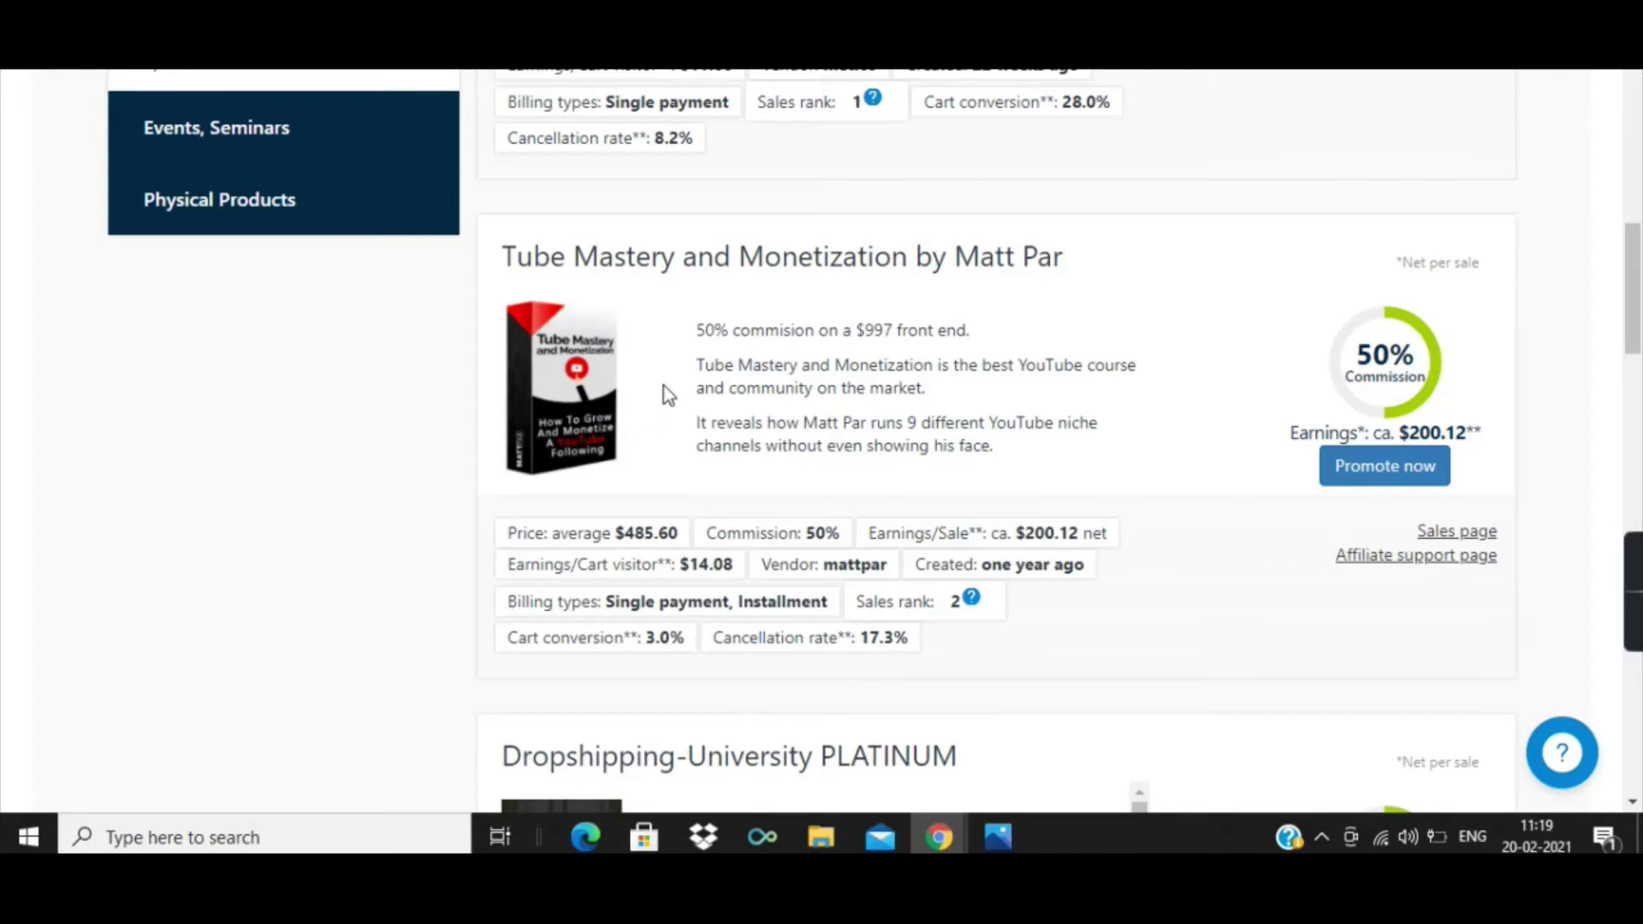
scroll(666, 390, down, 14)
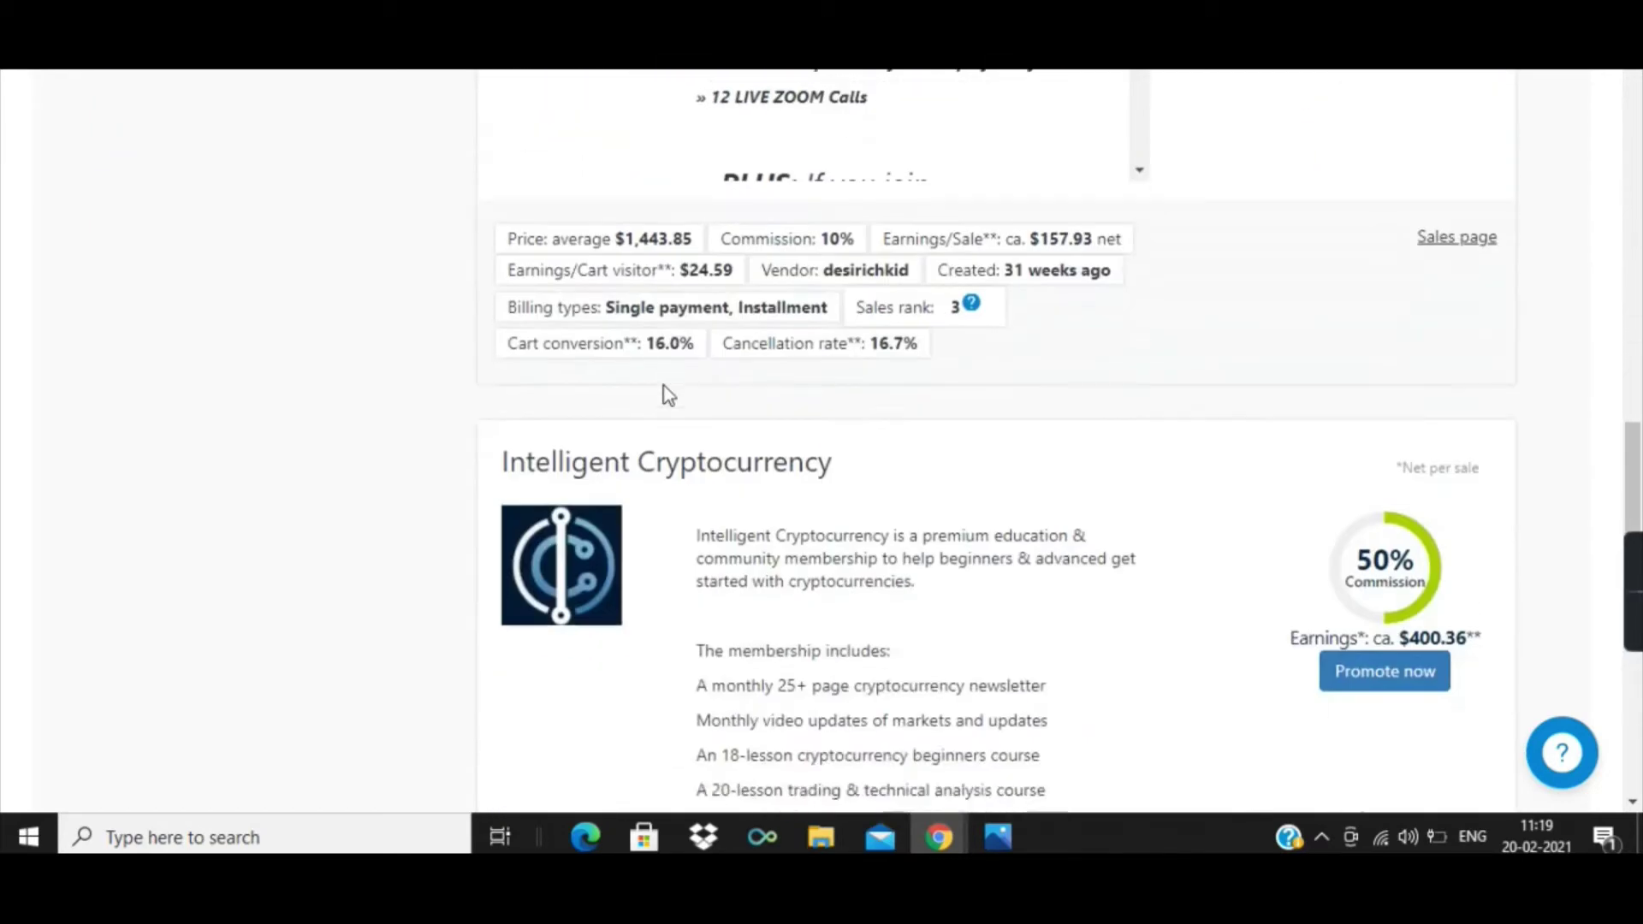
scroll(666, 391, down, 6)
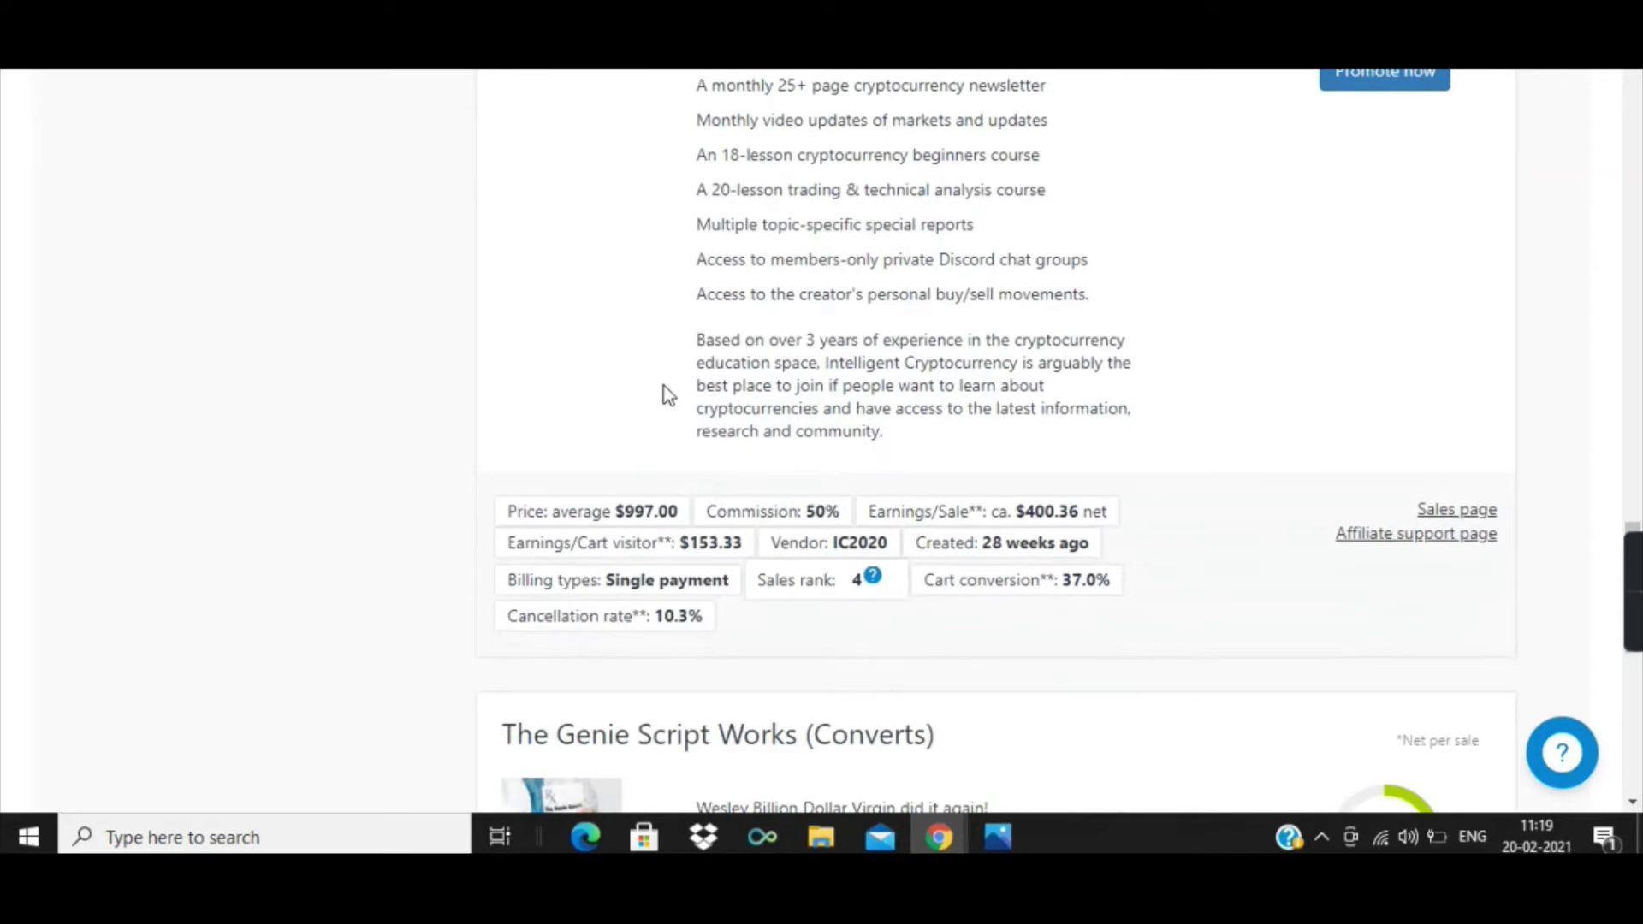
scroll(665, 387, down, 8)
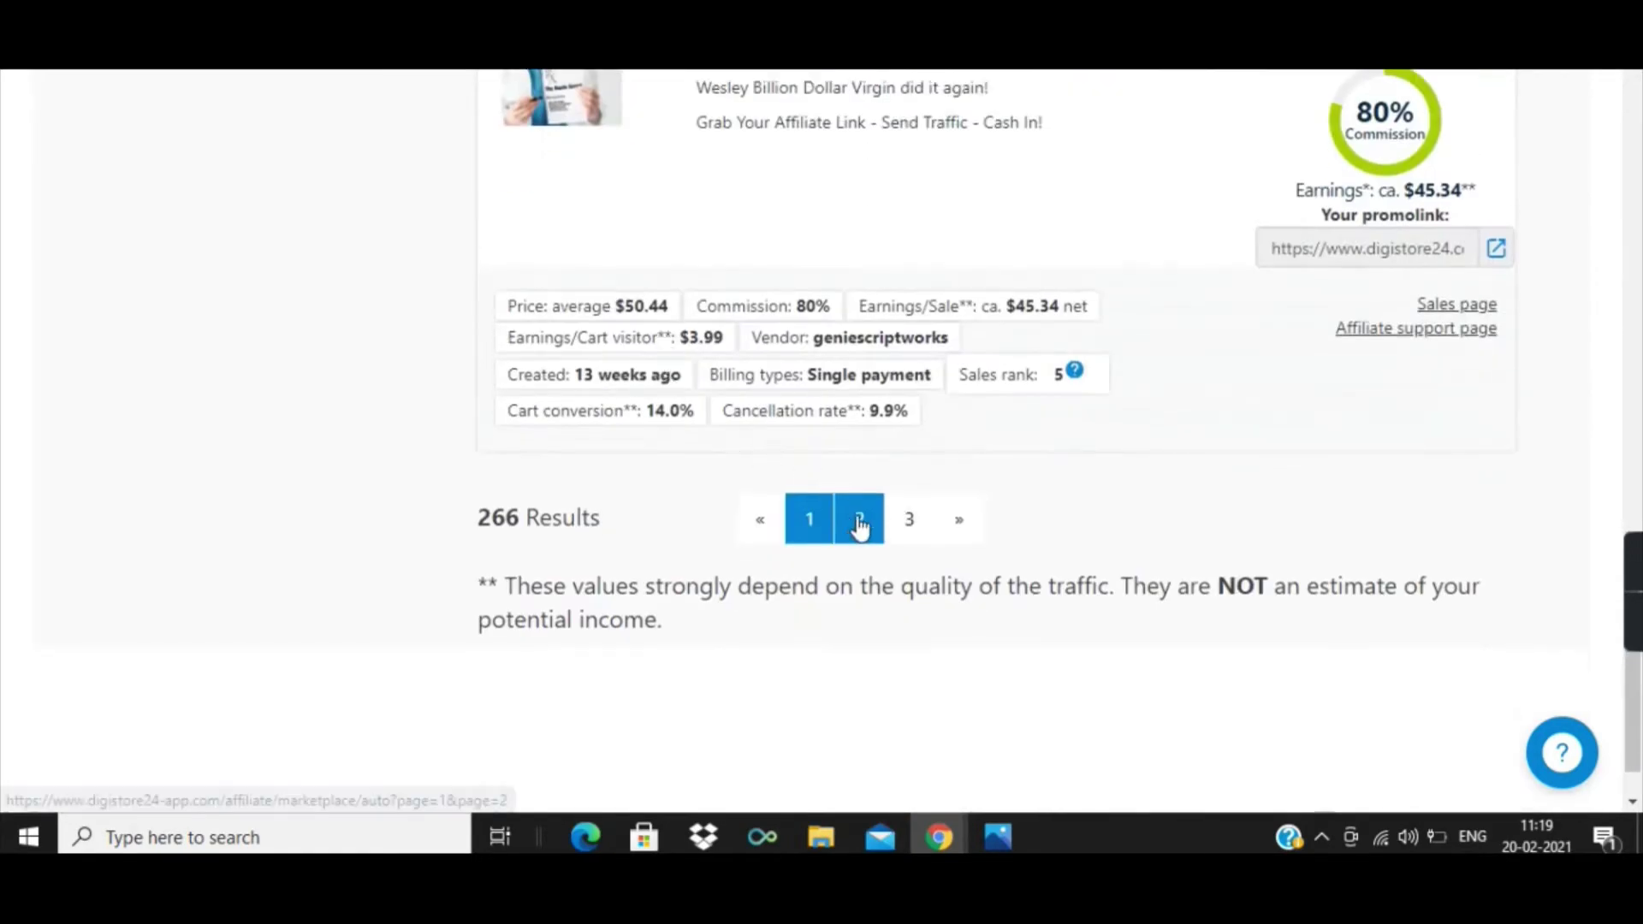
scroll(841, 531, up, 13)
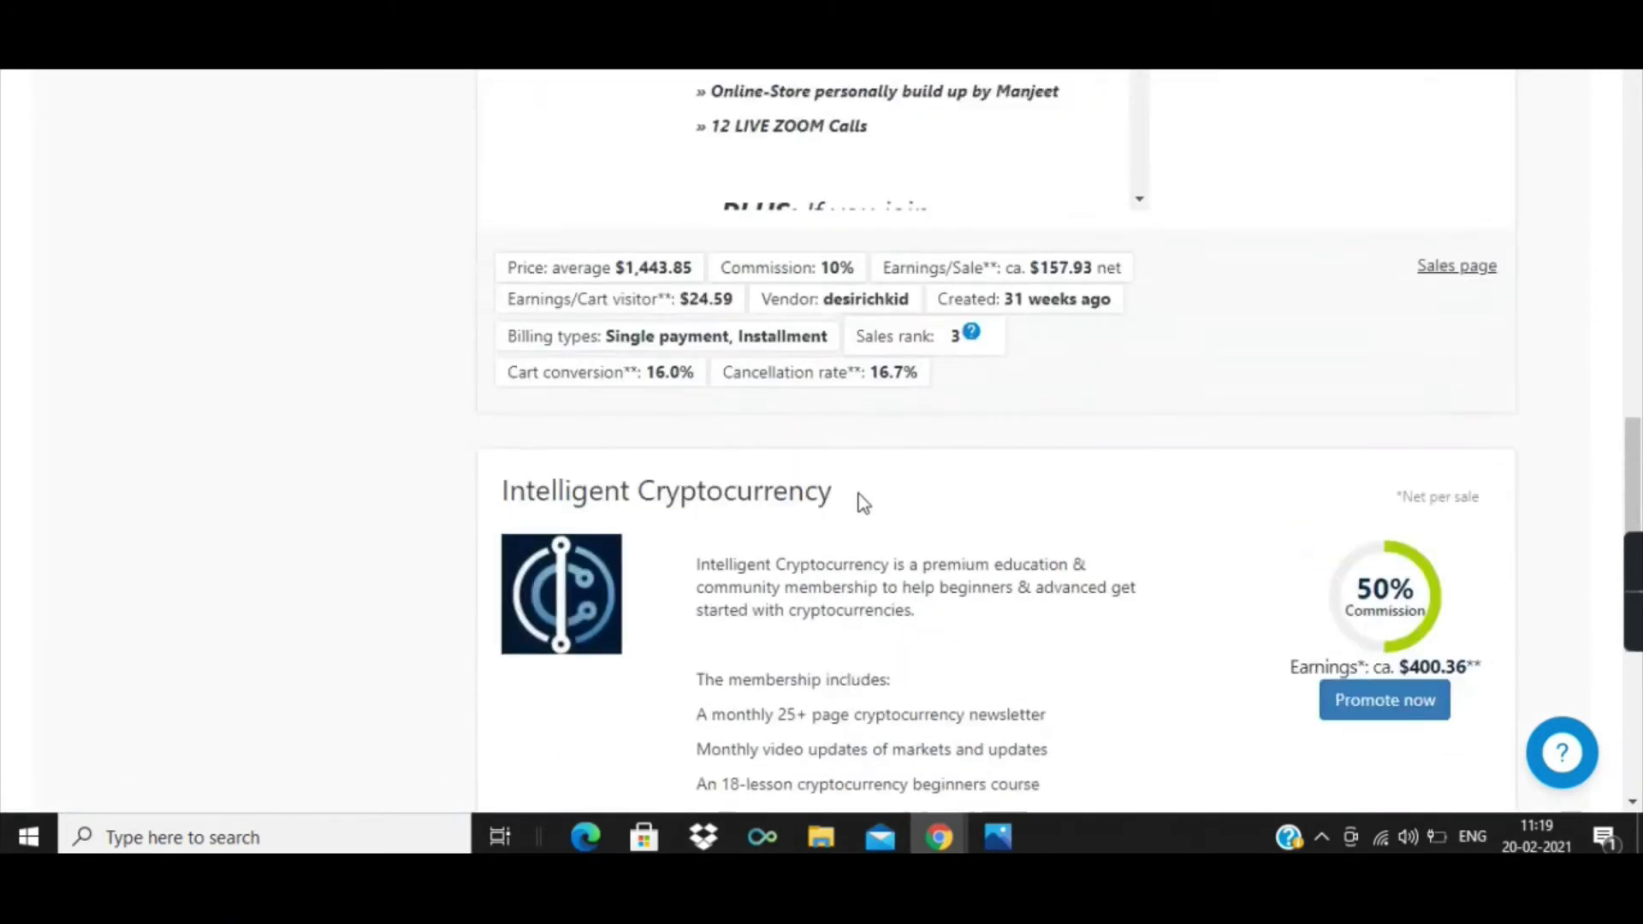
scroll(862, 502, up, 15)
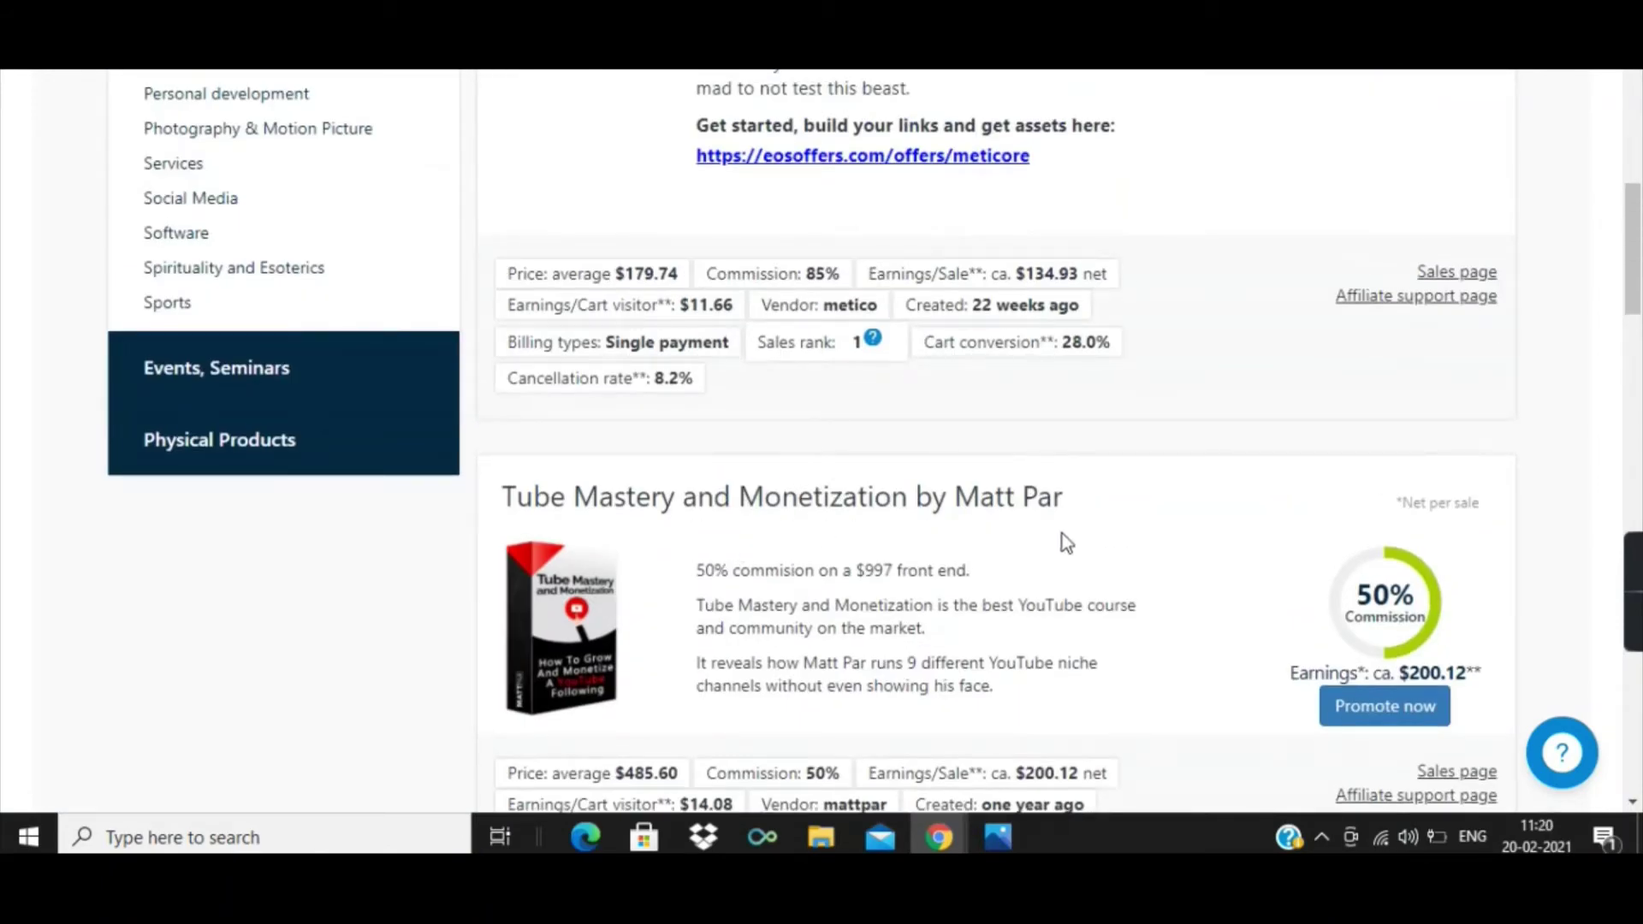
scroll(1293, 569, down, 1)
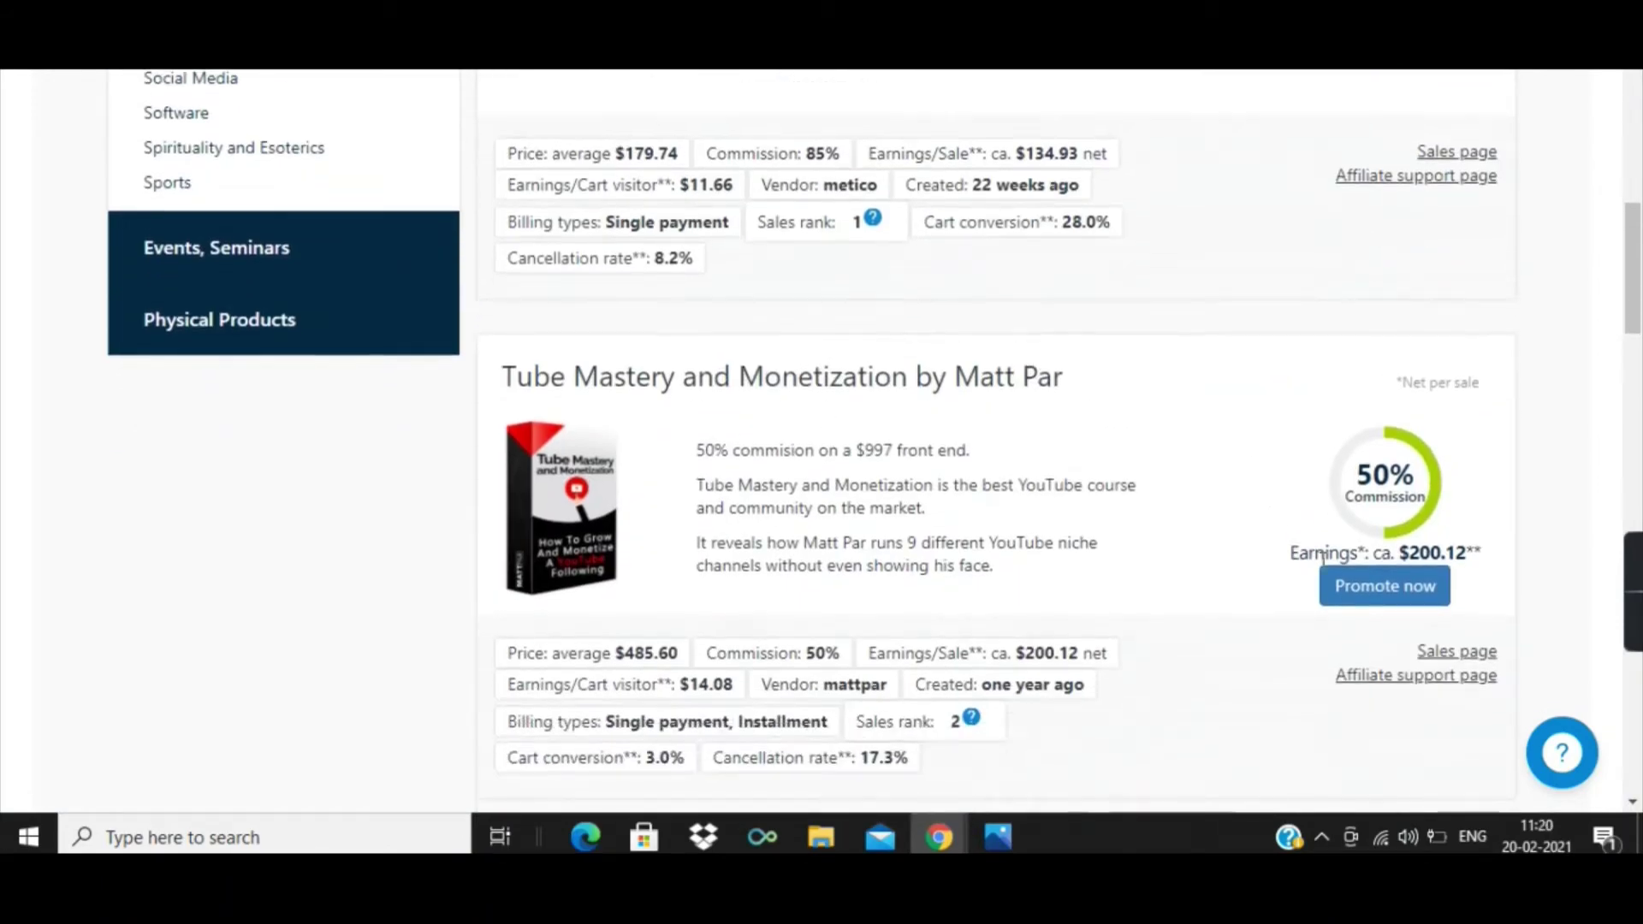
- Request the Tube Mastery promolink via Promote now and select it in the Success dialog
click(1369, 604)
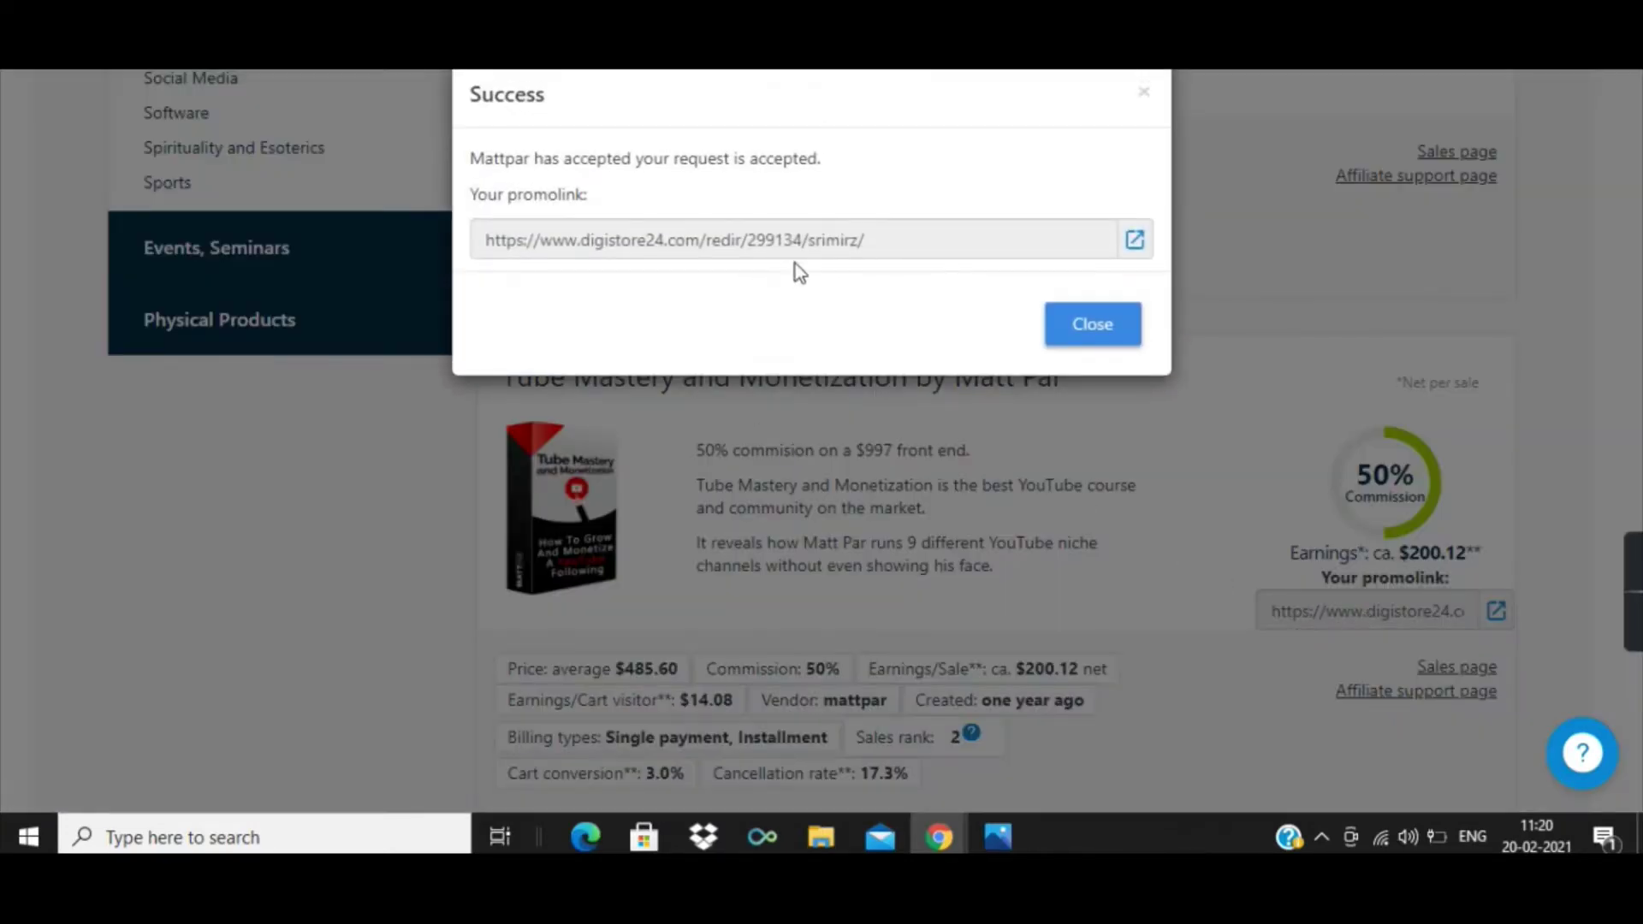
click(934, 248)
key(ctrl+c)
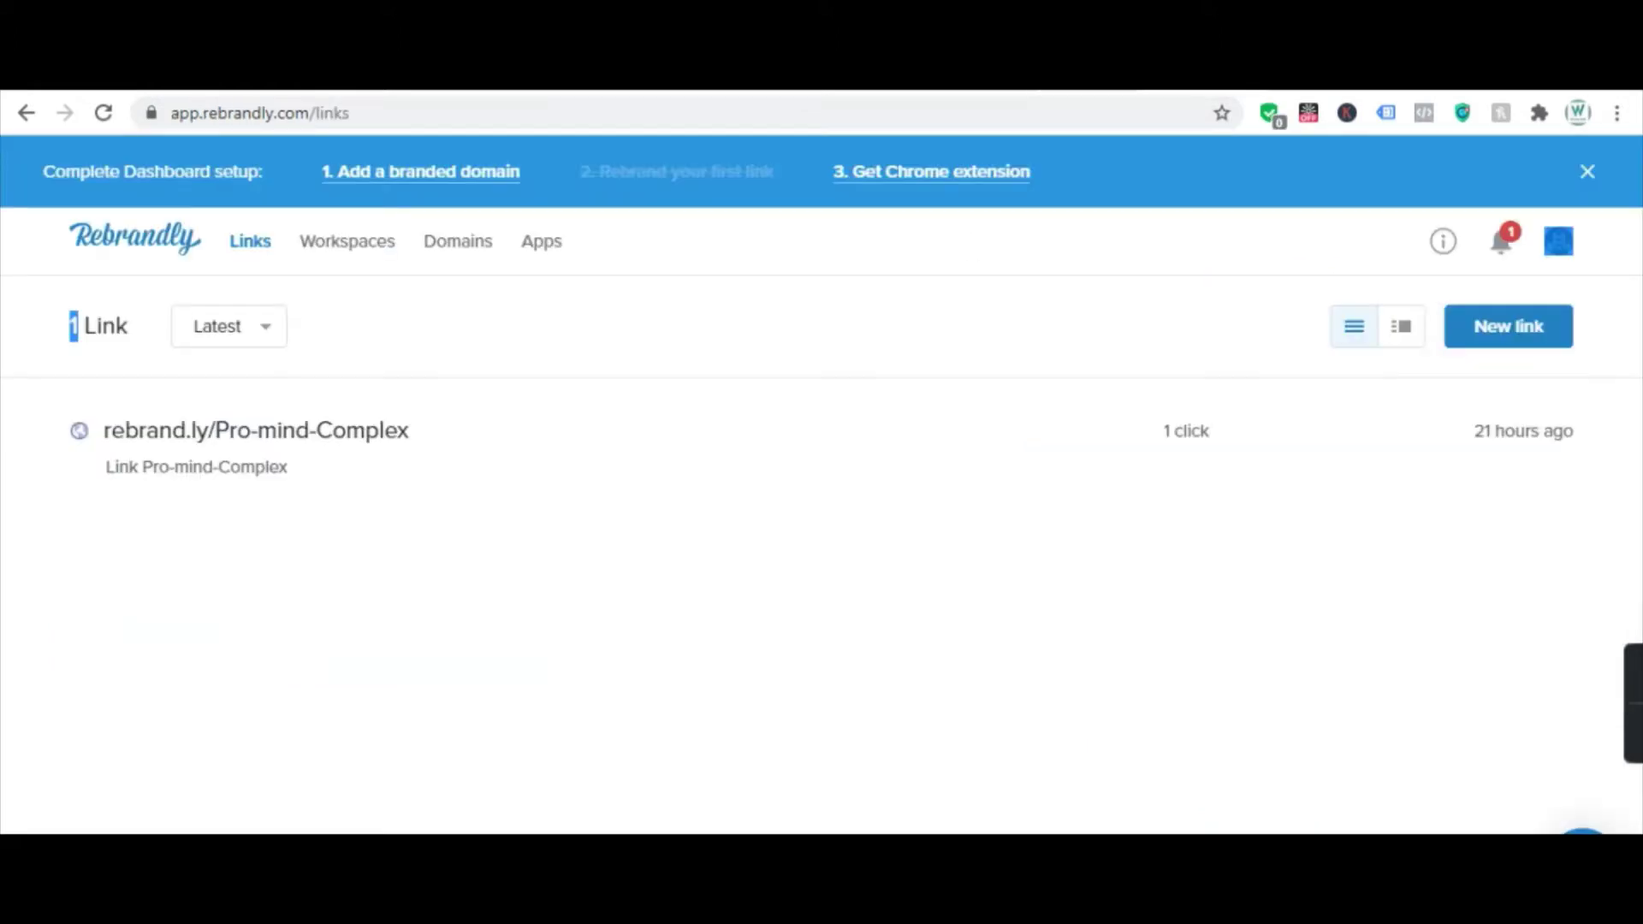
mouse_move(668, 436)
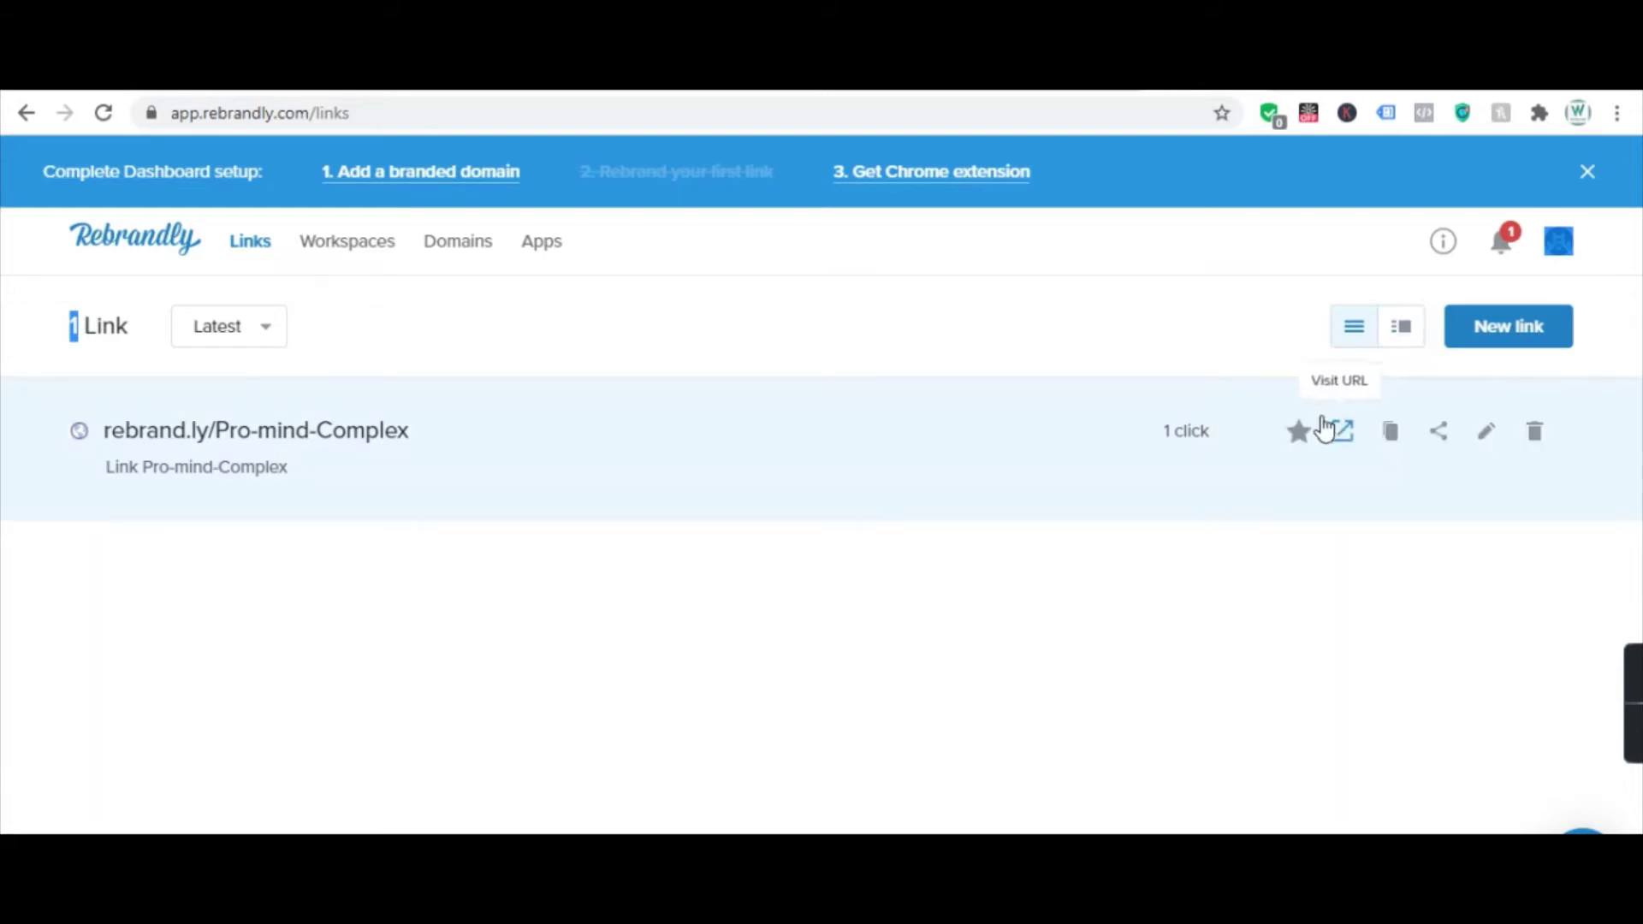
click(1301, 433)
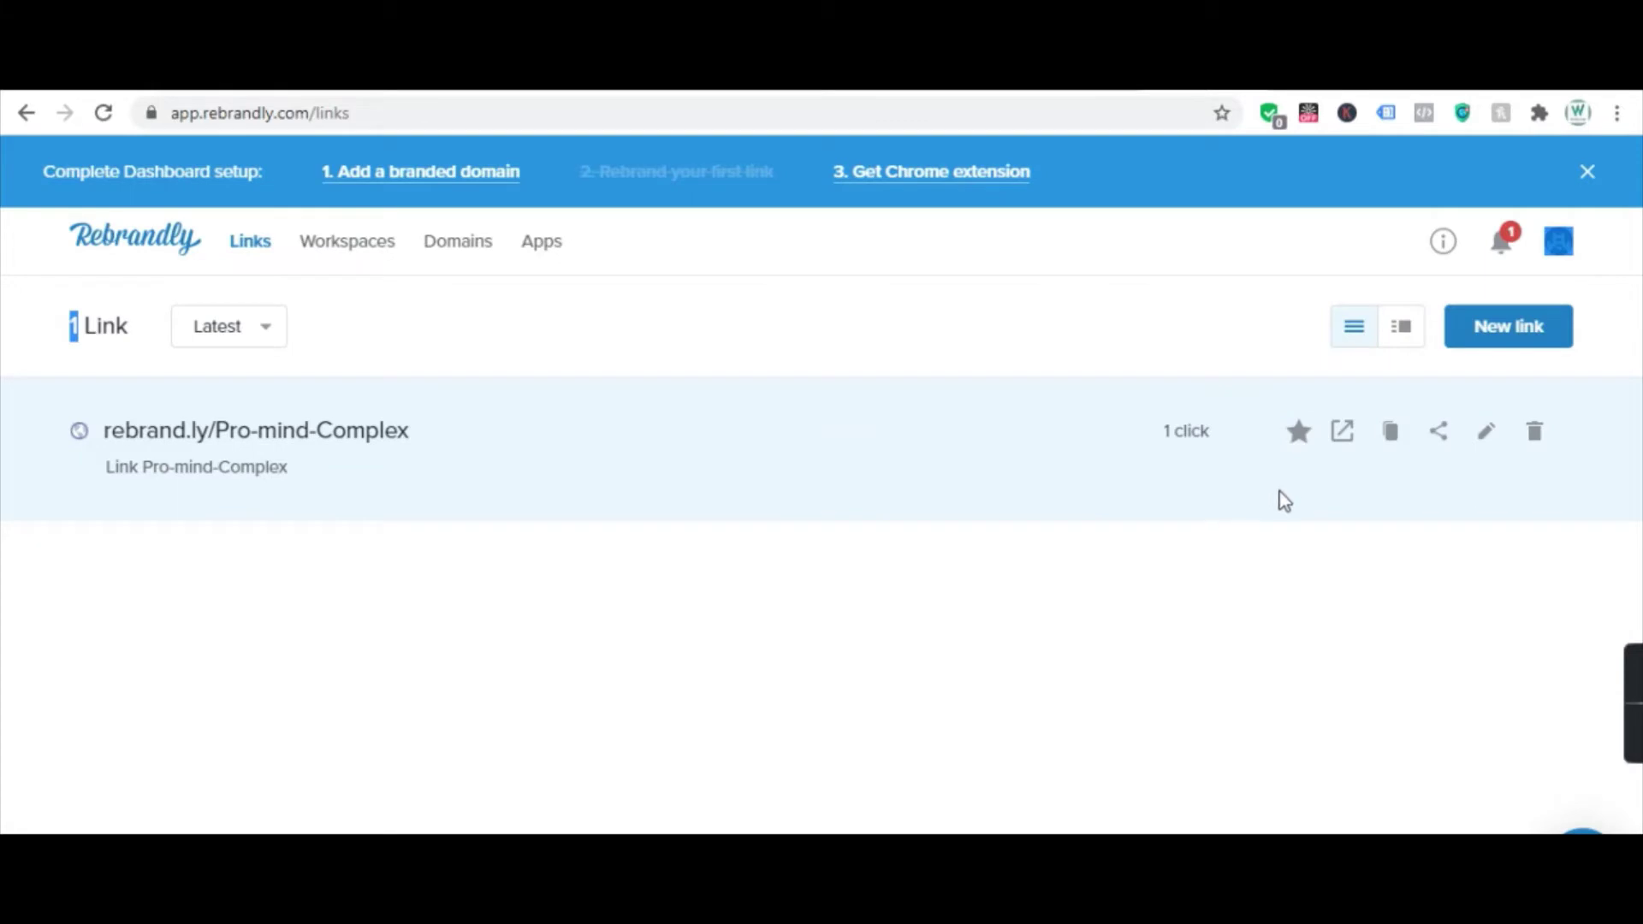
click(1401, 334)
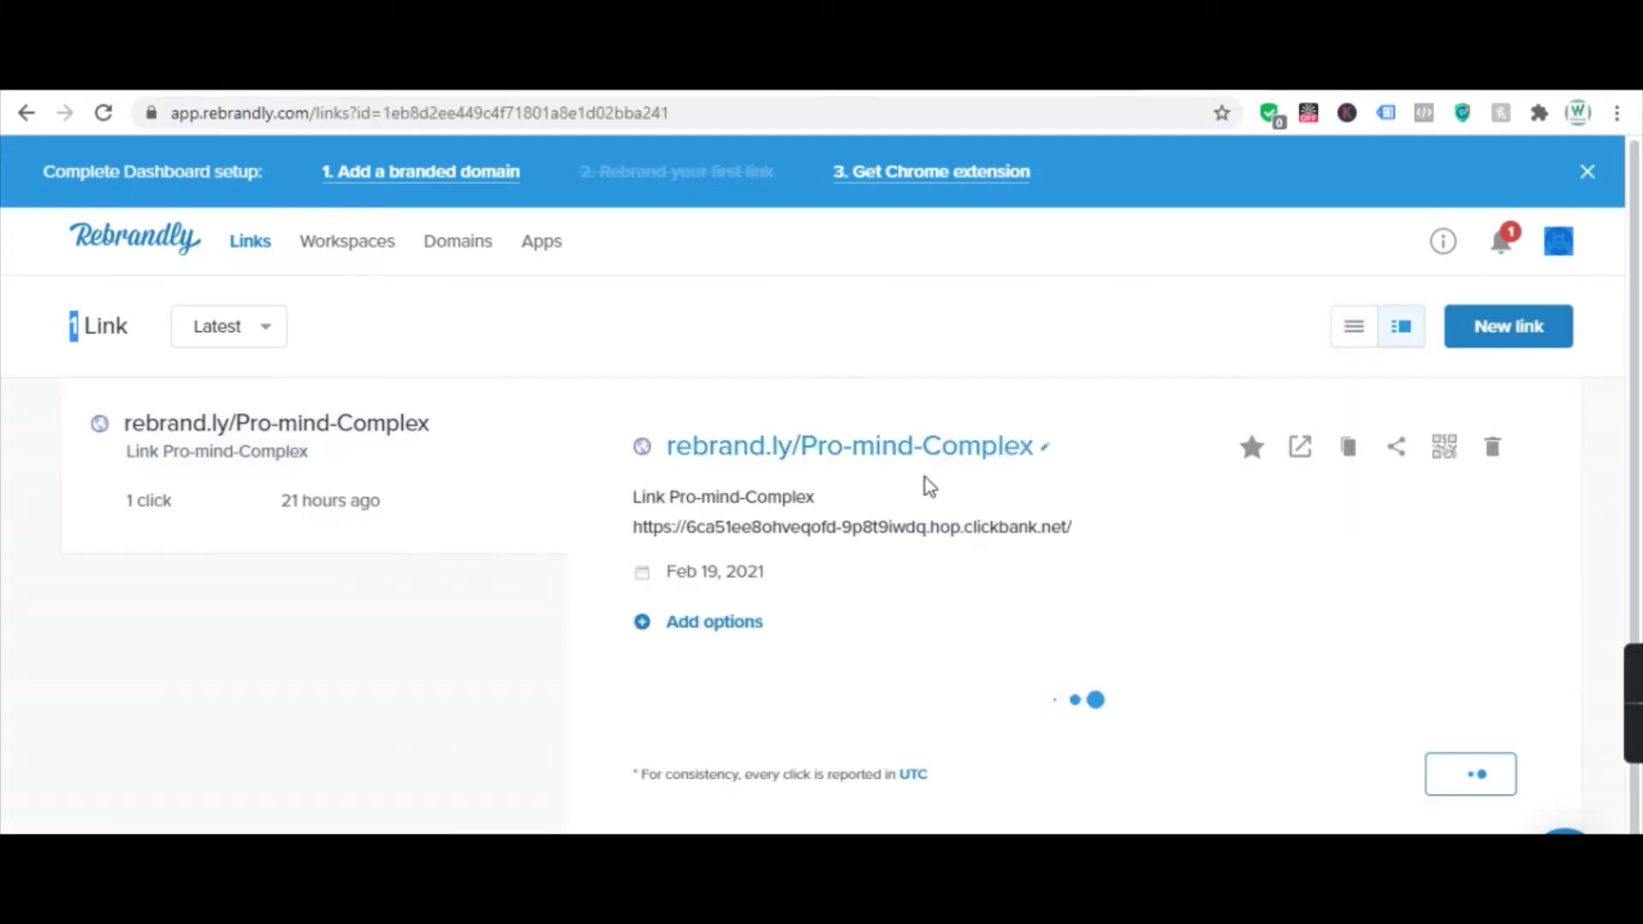
scroll(839, 518, down, 1)
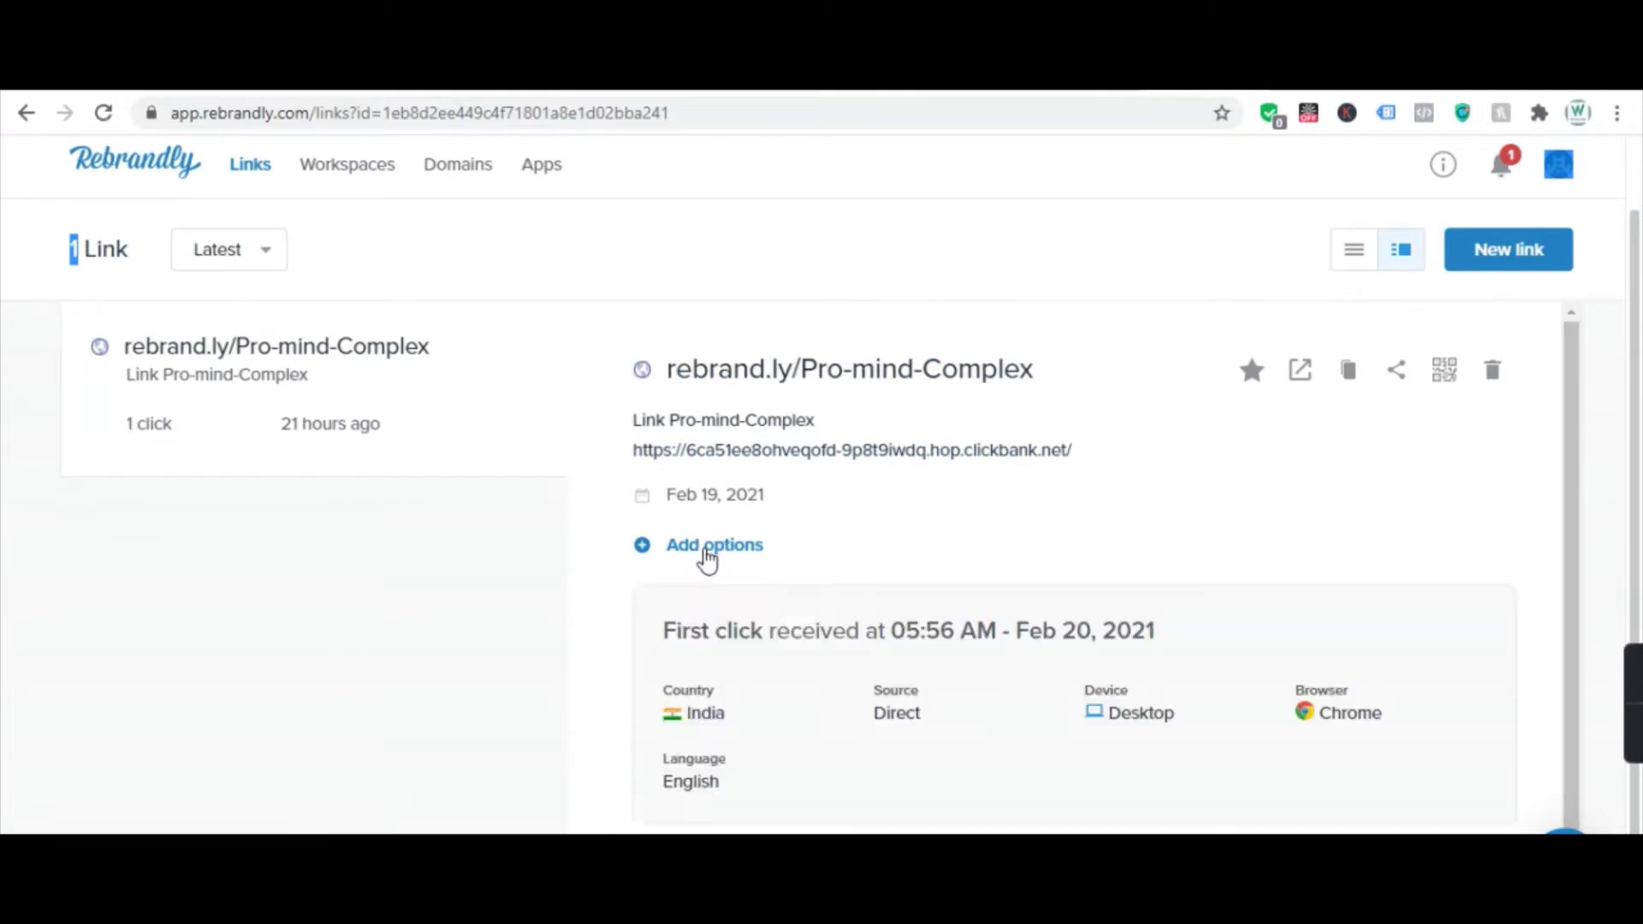
click(700, 558)
click(697, 561)
click(659, 552)
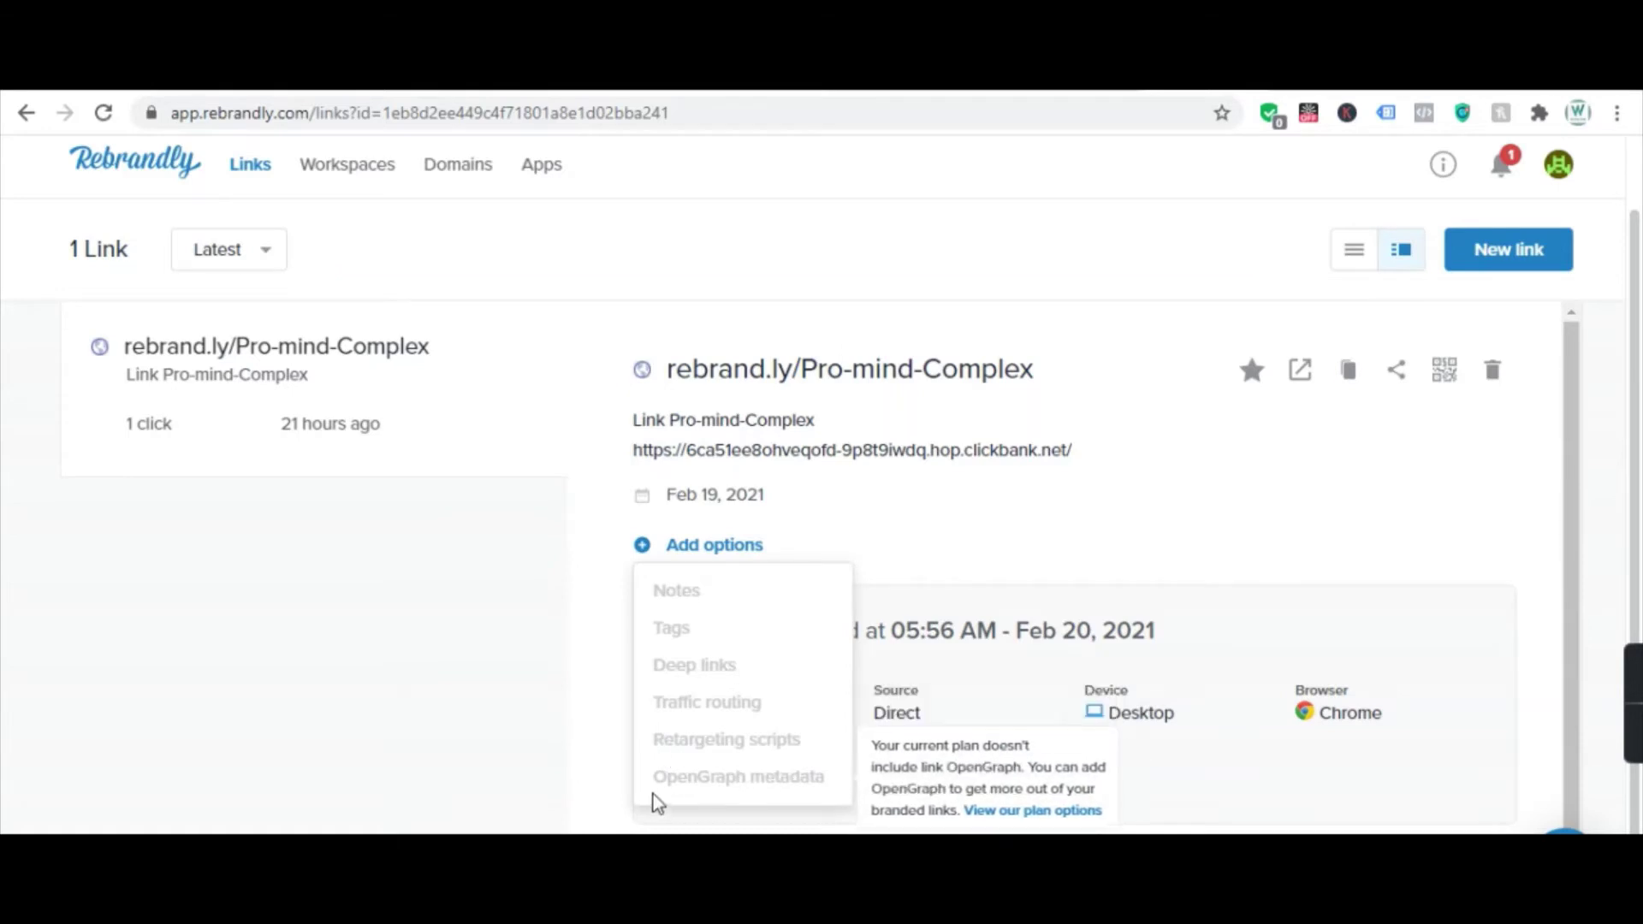
click(405, 674)
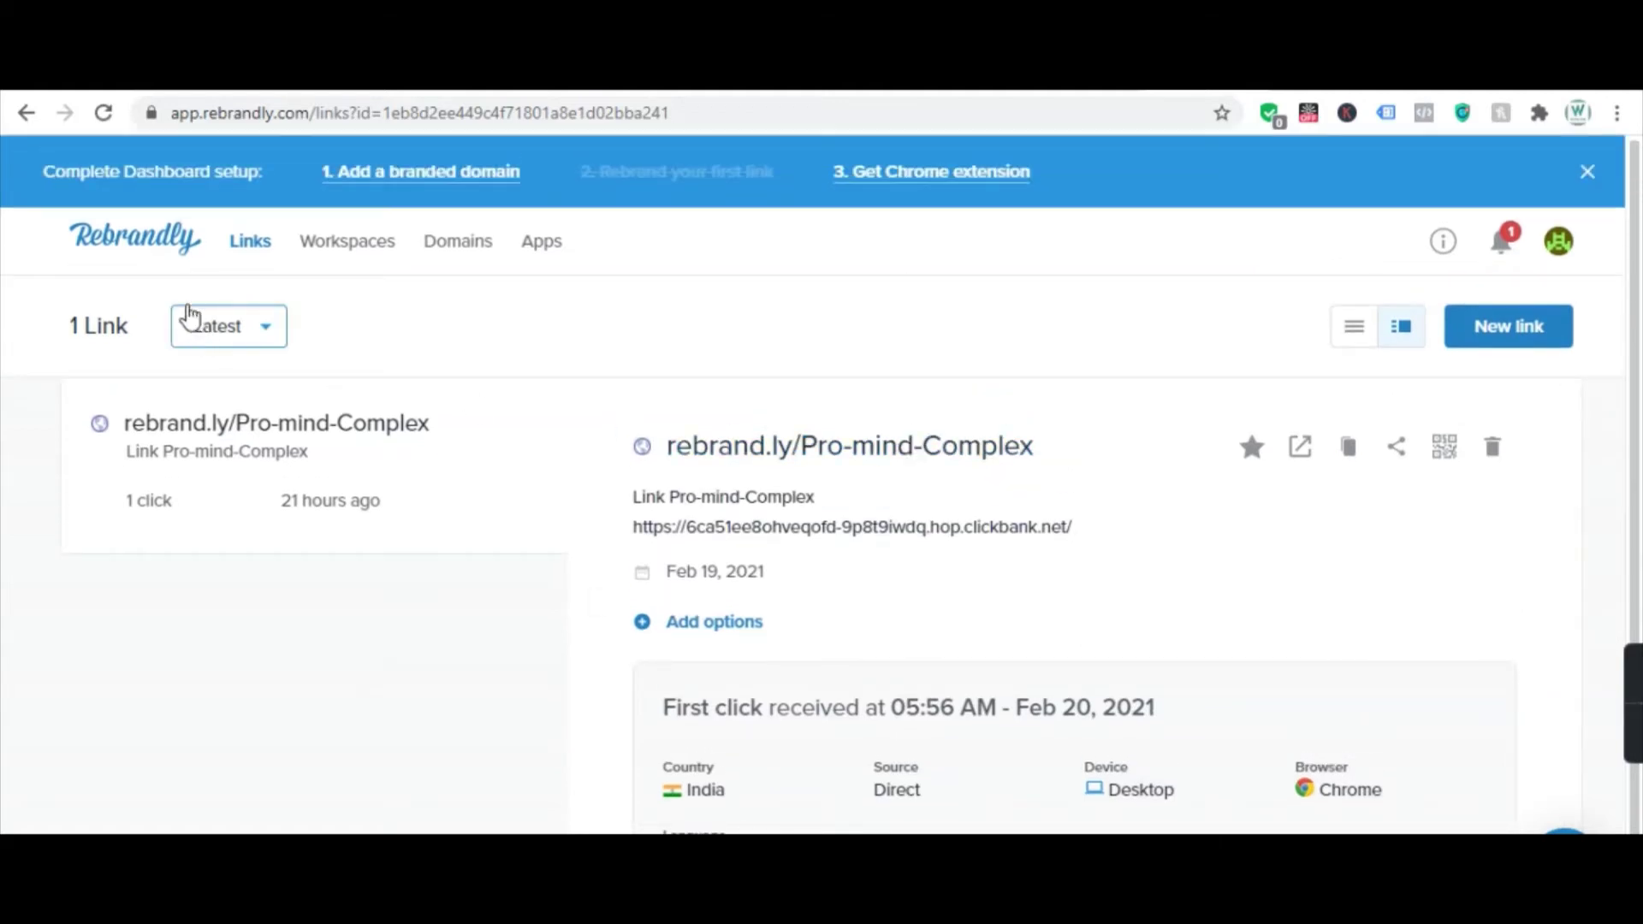
click(195, 240)
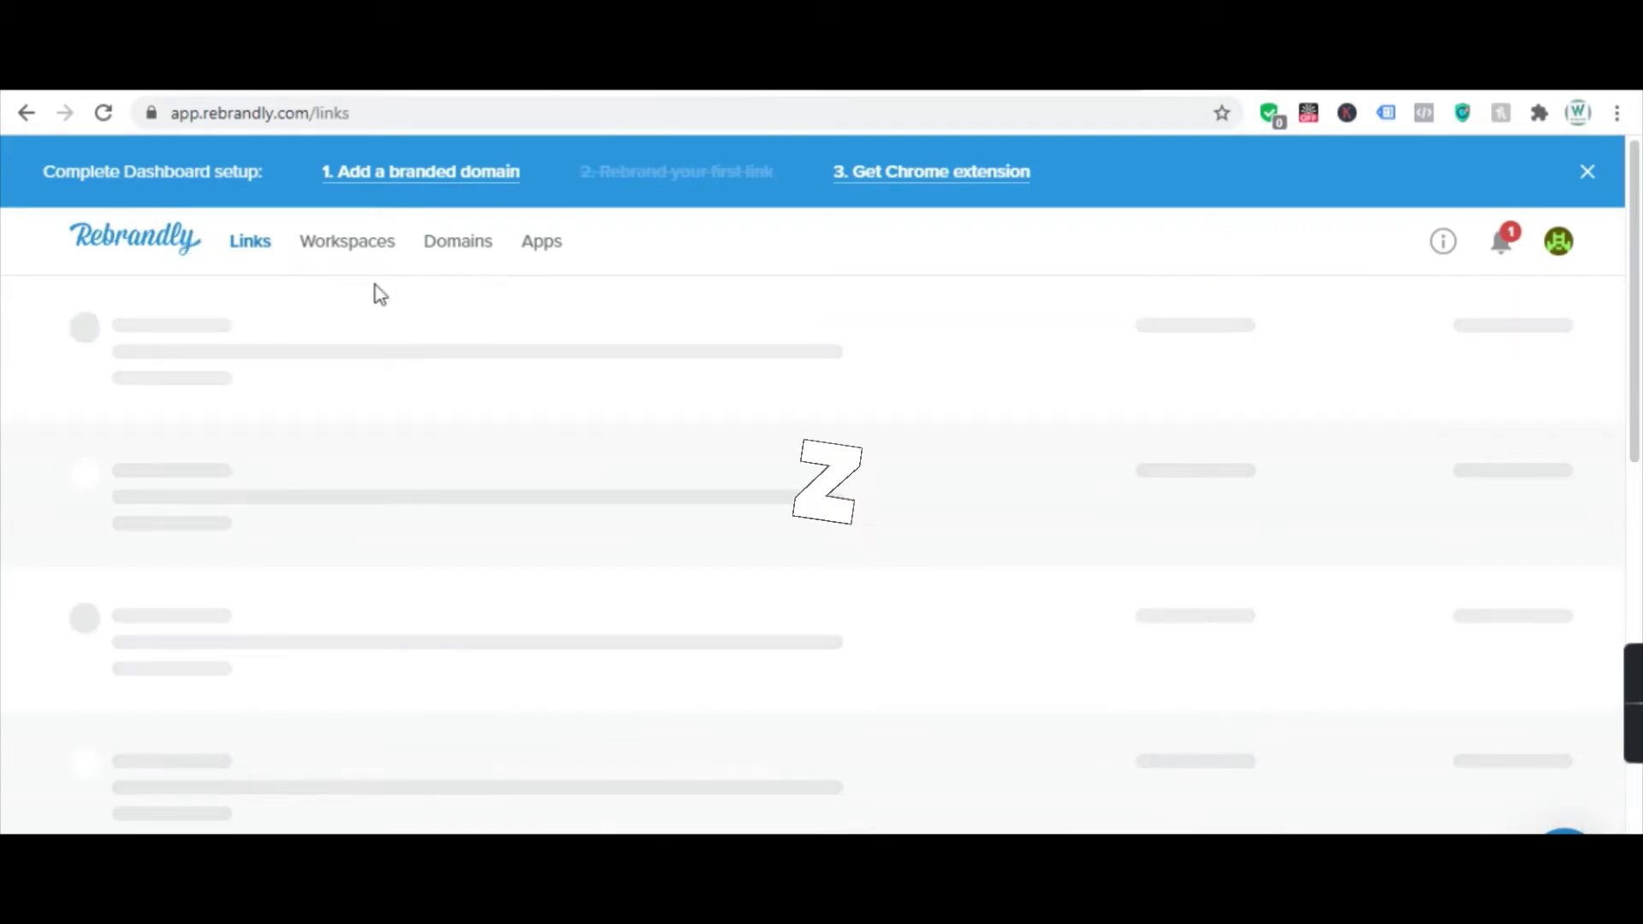
click(249, 241)
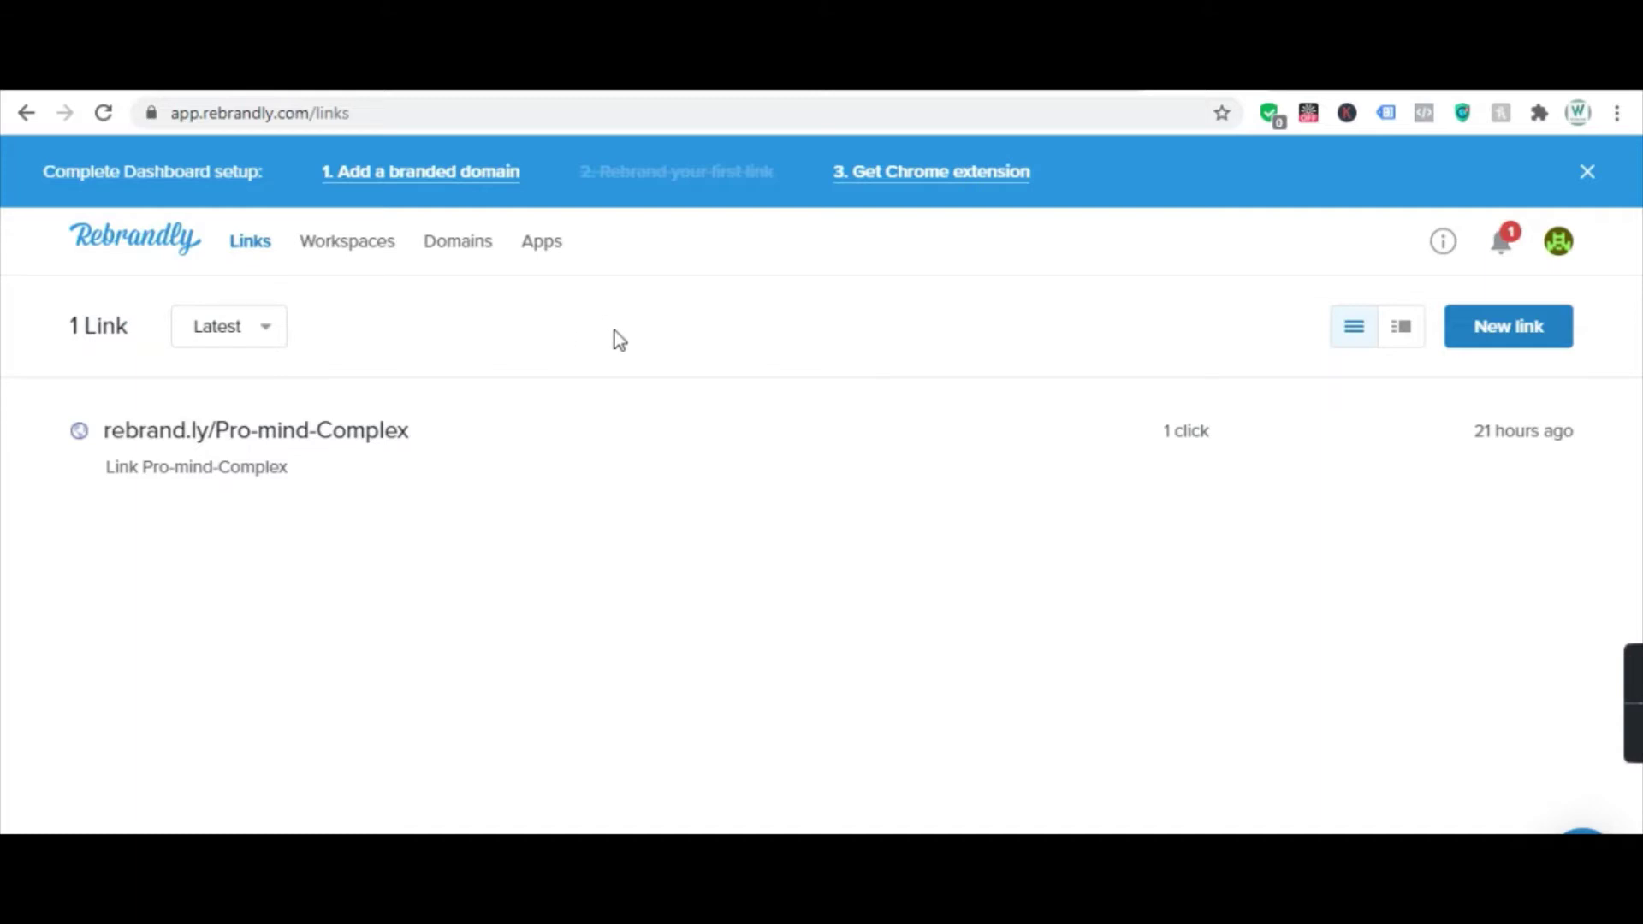
mouse_move(1438, 424)
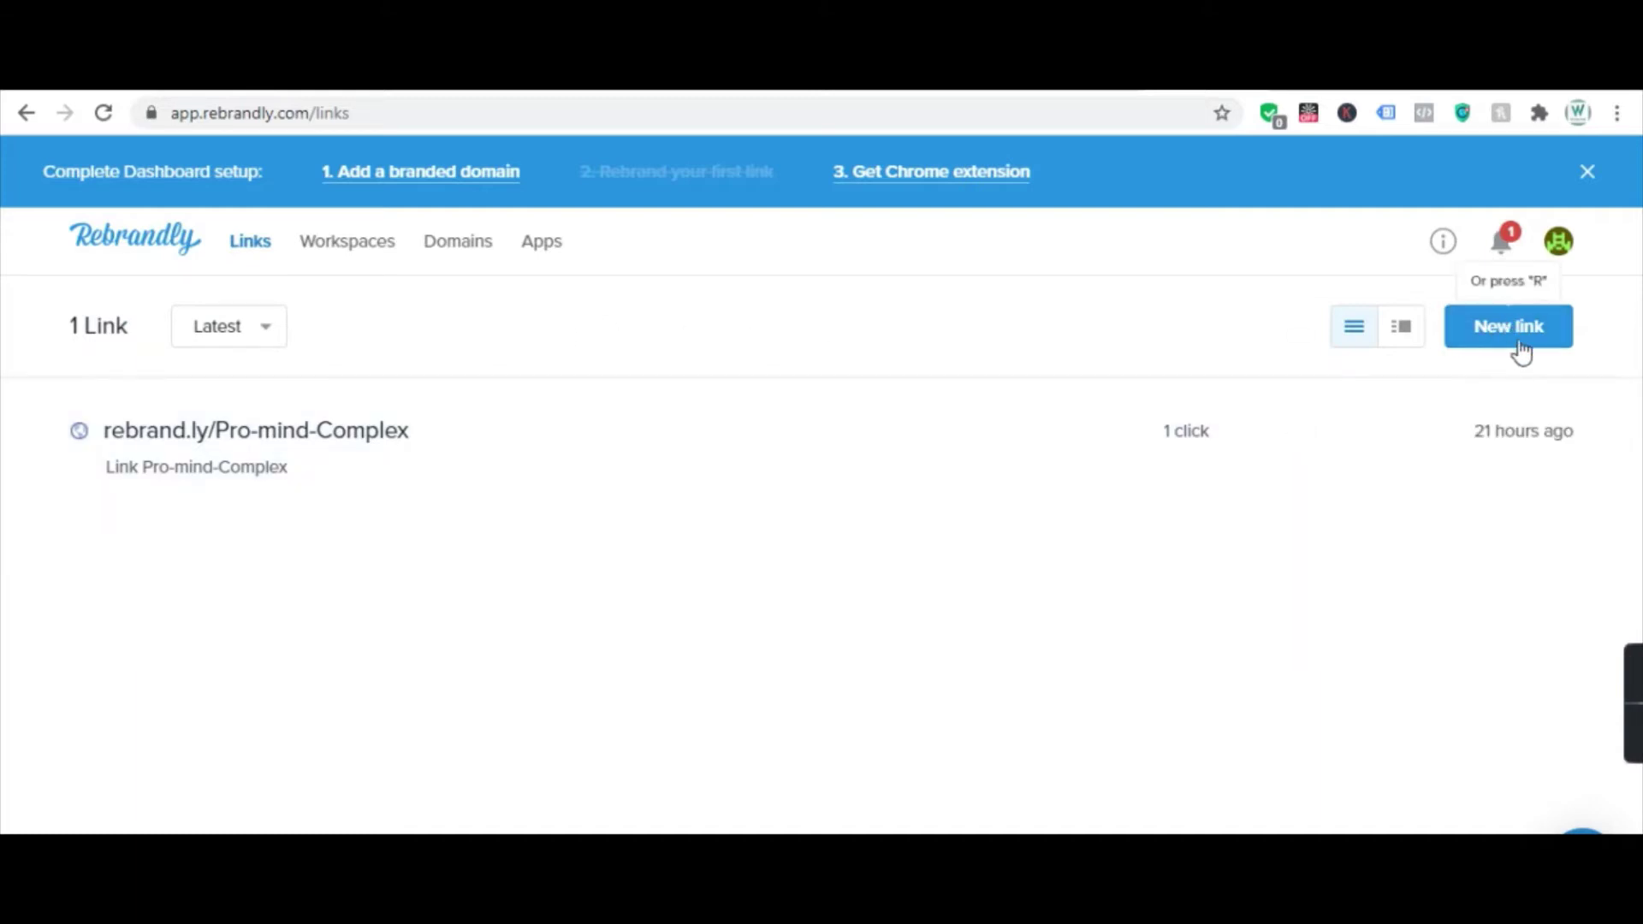
- Create short link rebrand.ly/6m2jos0 with the pasted Tube Mastery promolink as destination
click(1511, 341)
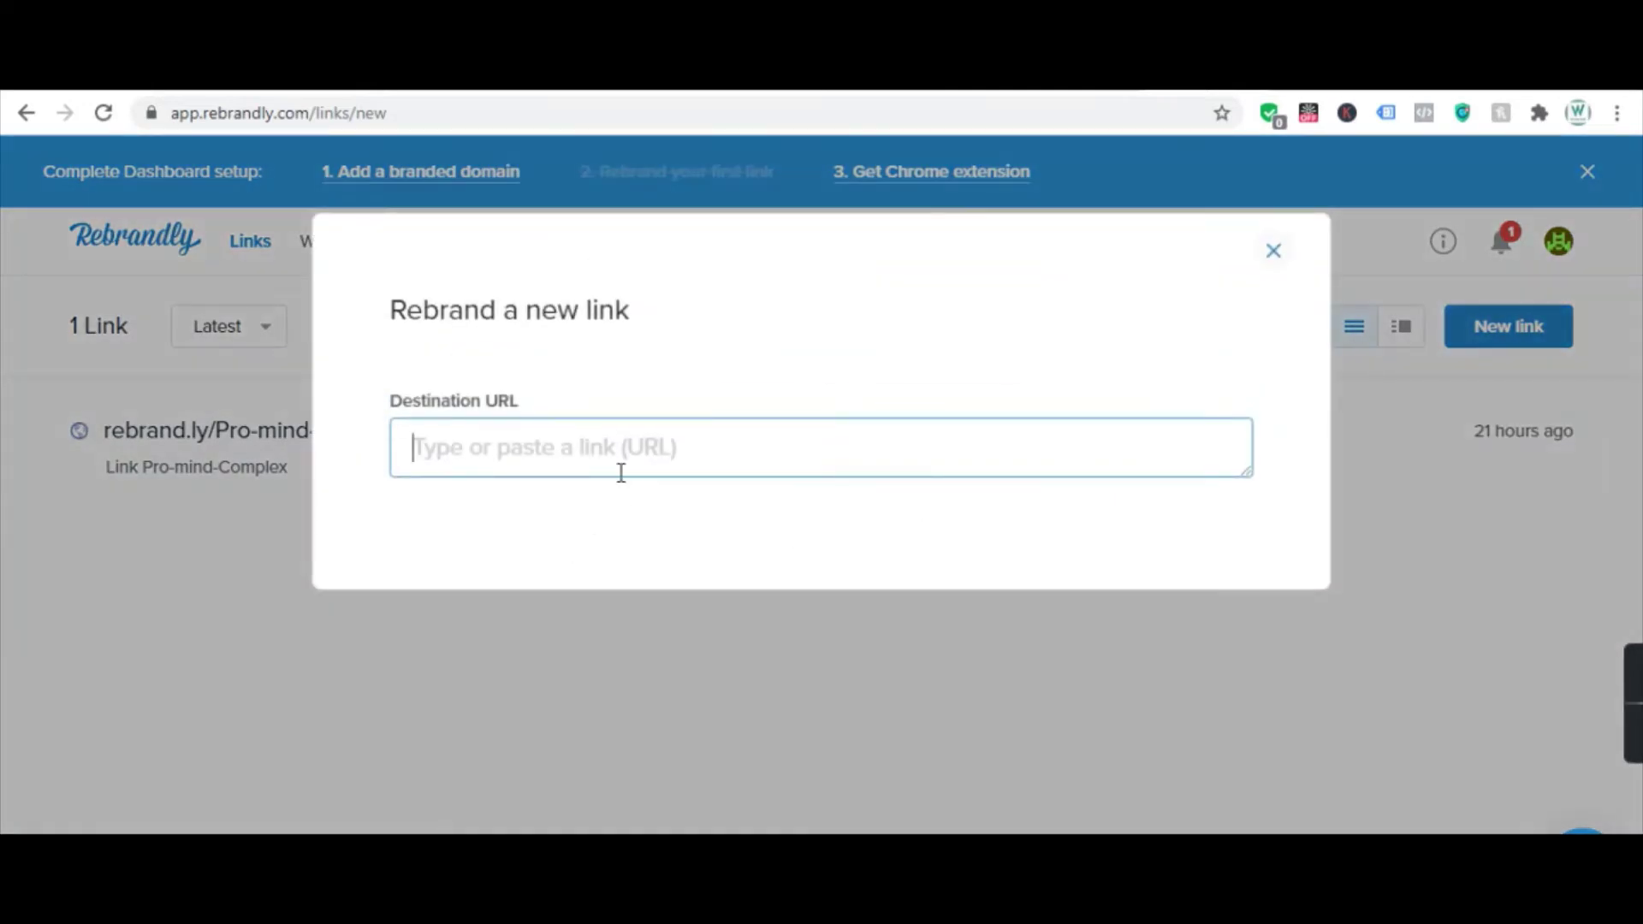
key(ctrl+v)
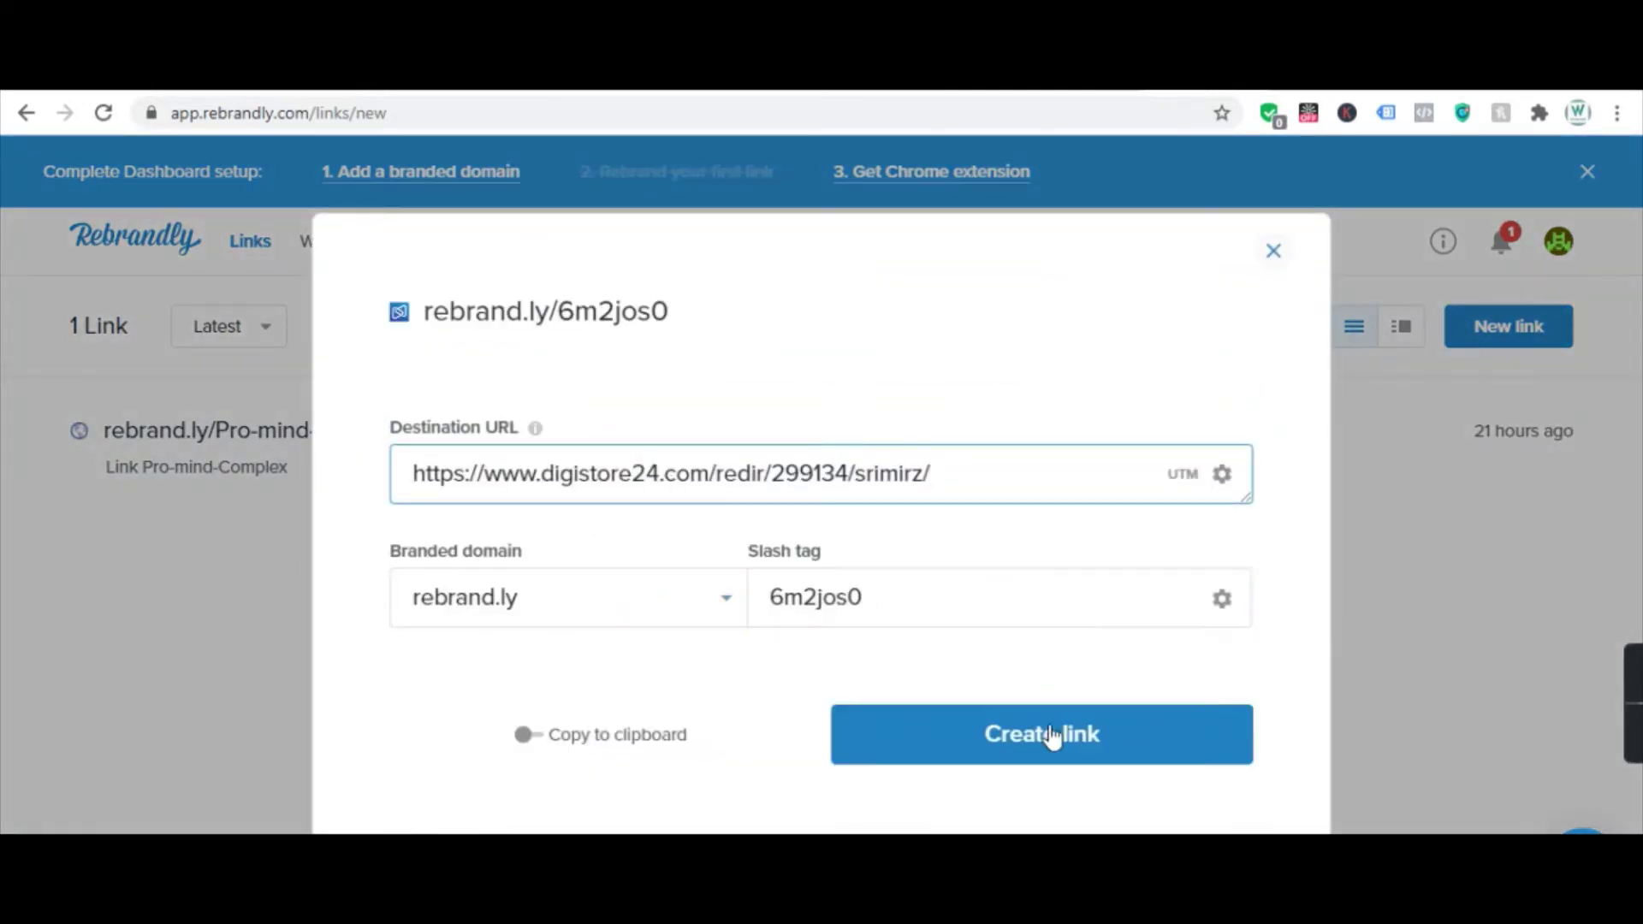
click(1061, 734)
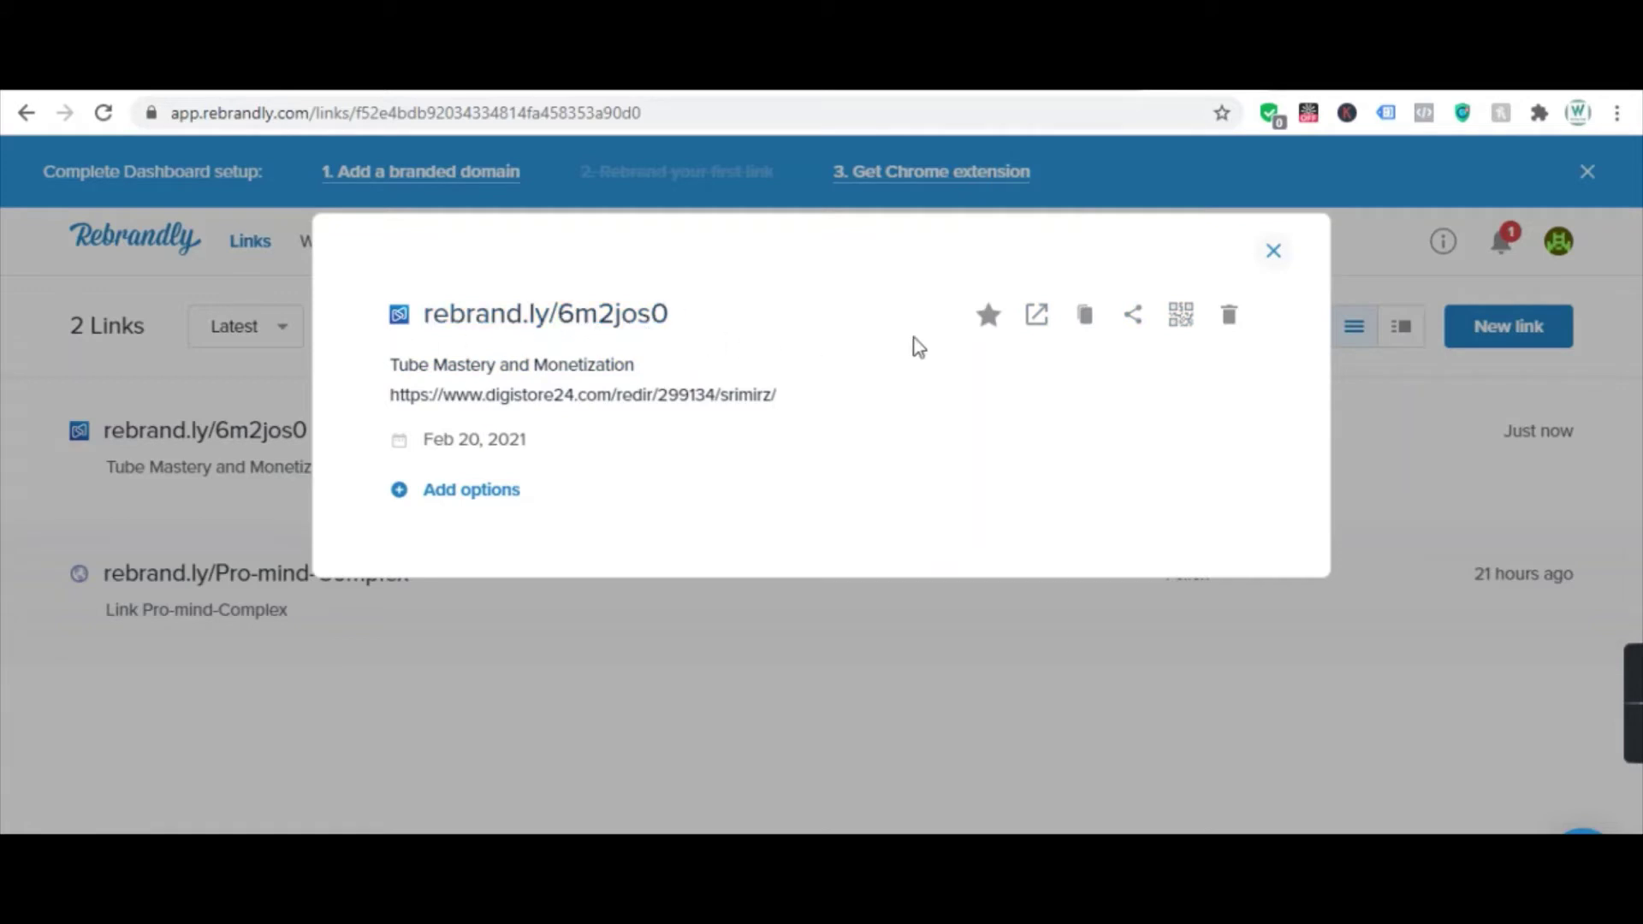
- Change the link's slash tag from 6m2jos0 to tube-mastery-and-monetization and save
click(677, 321)
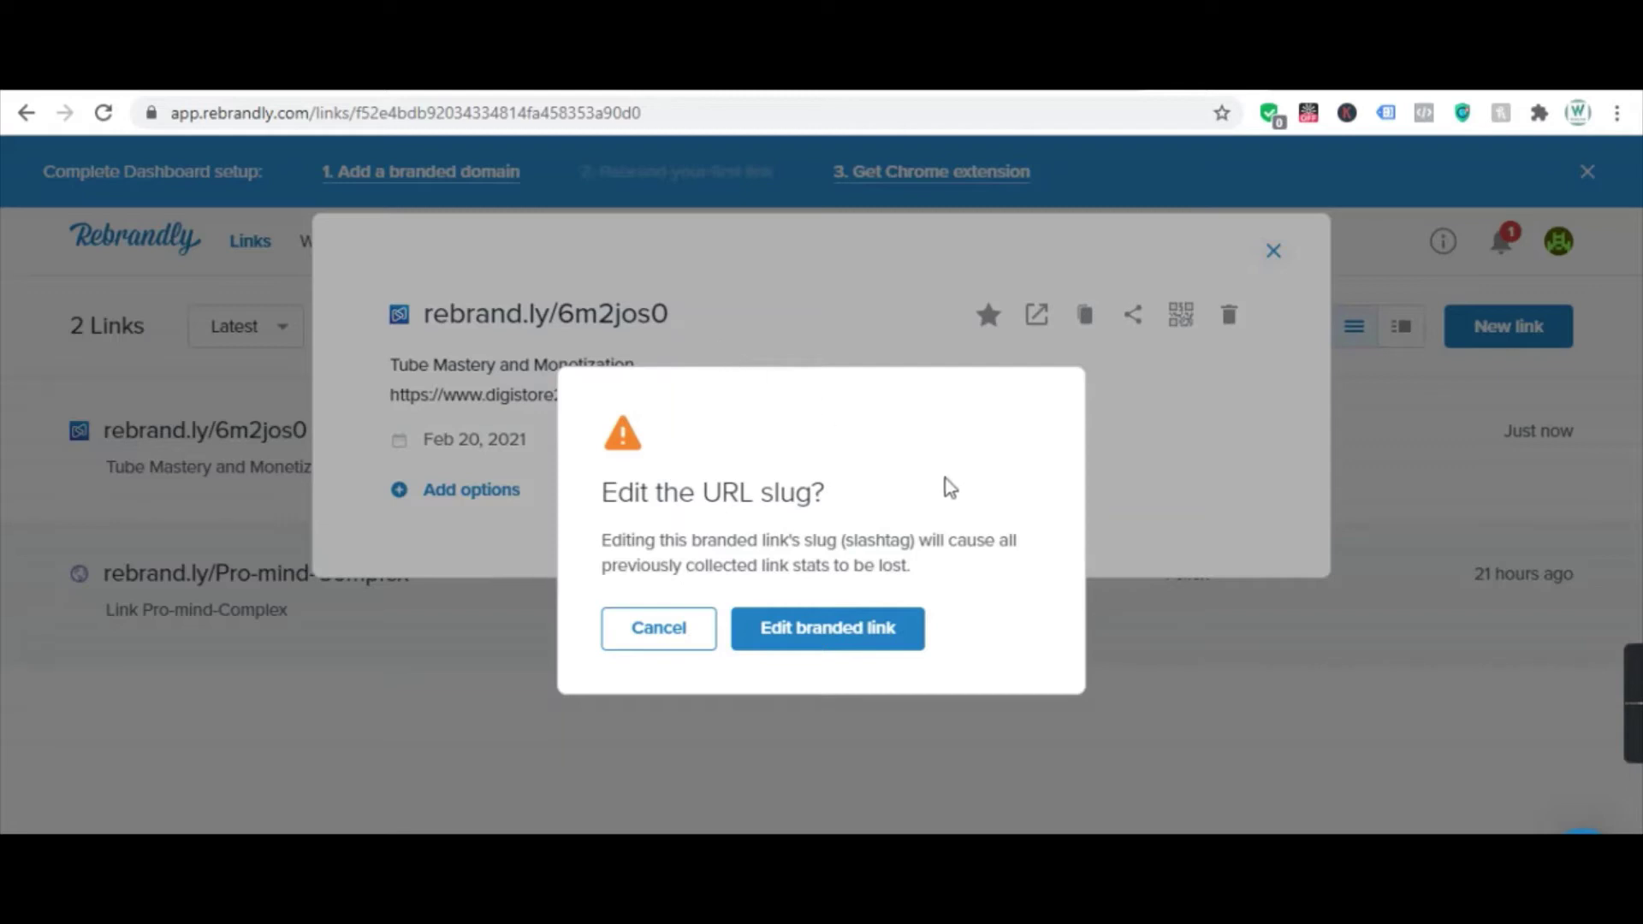
click(850, 624)
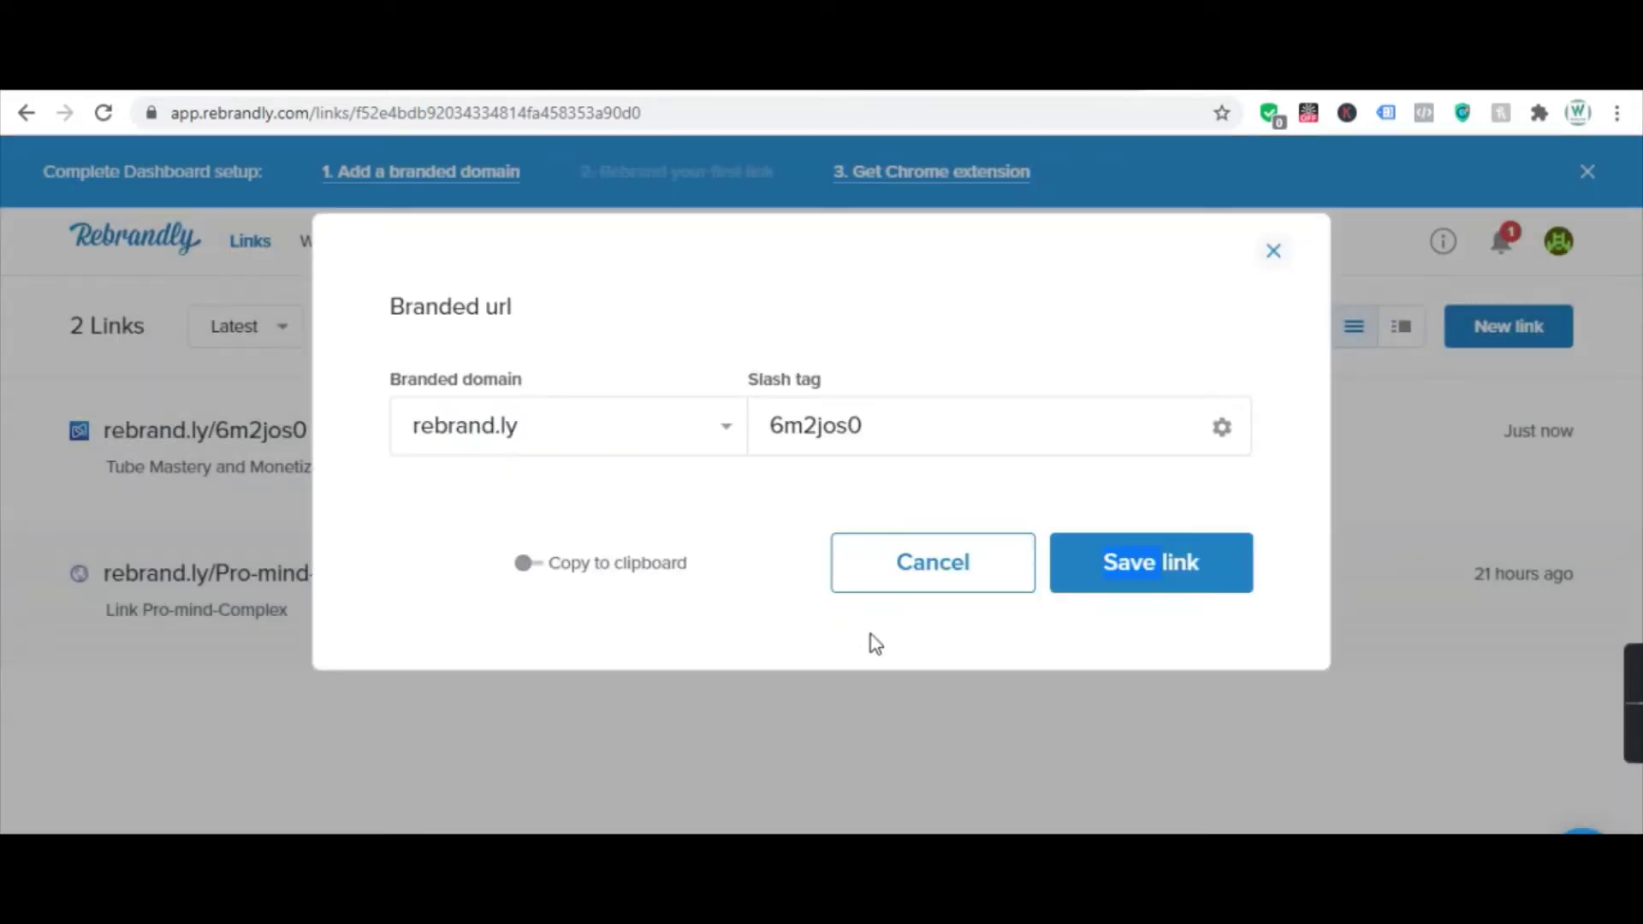
click(902, 411)
double_click(902, 410)
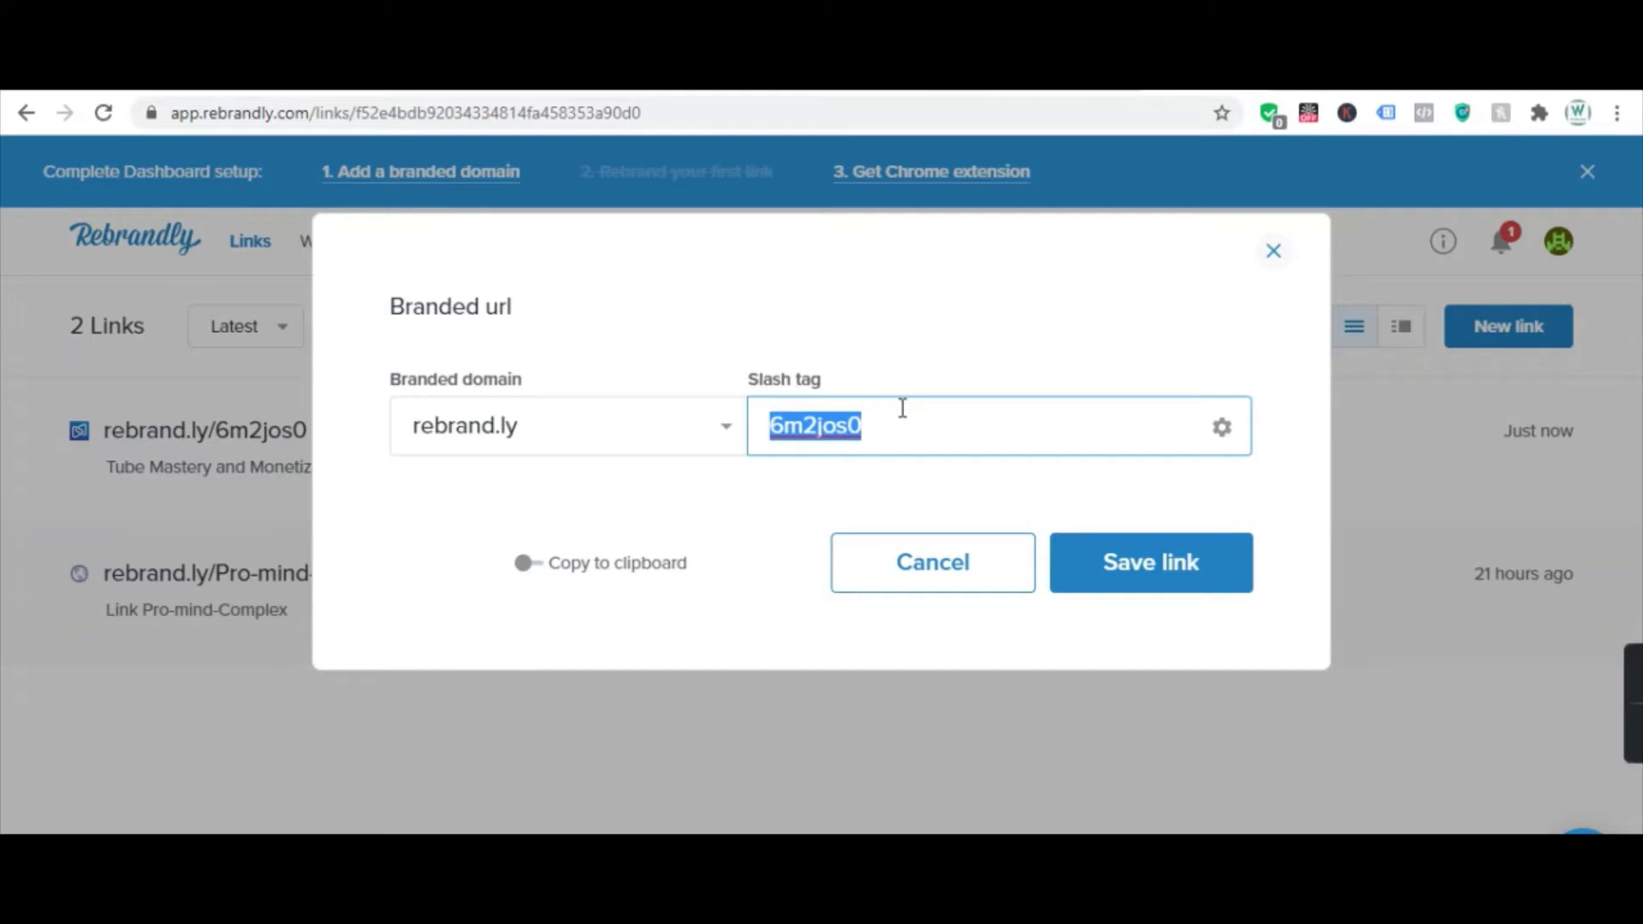
text(tube-mas)
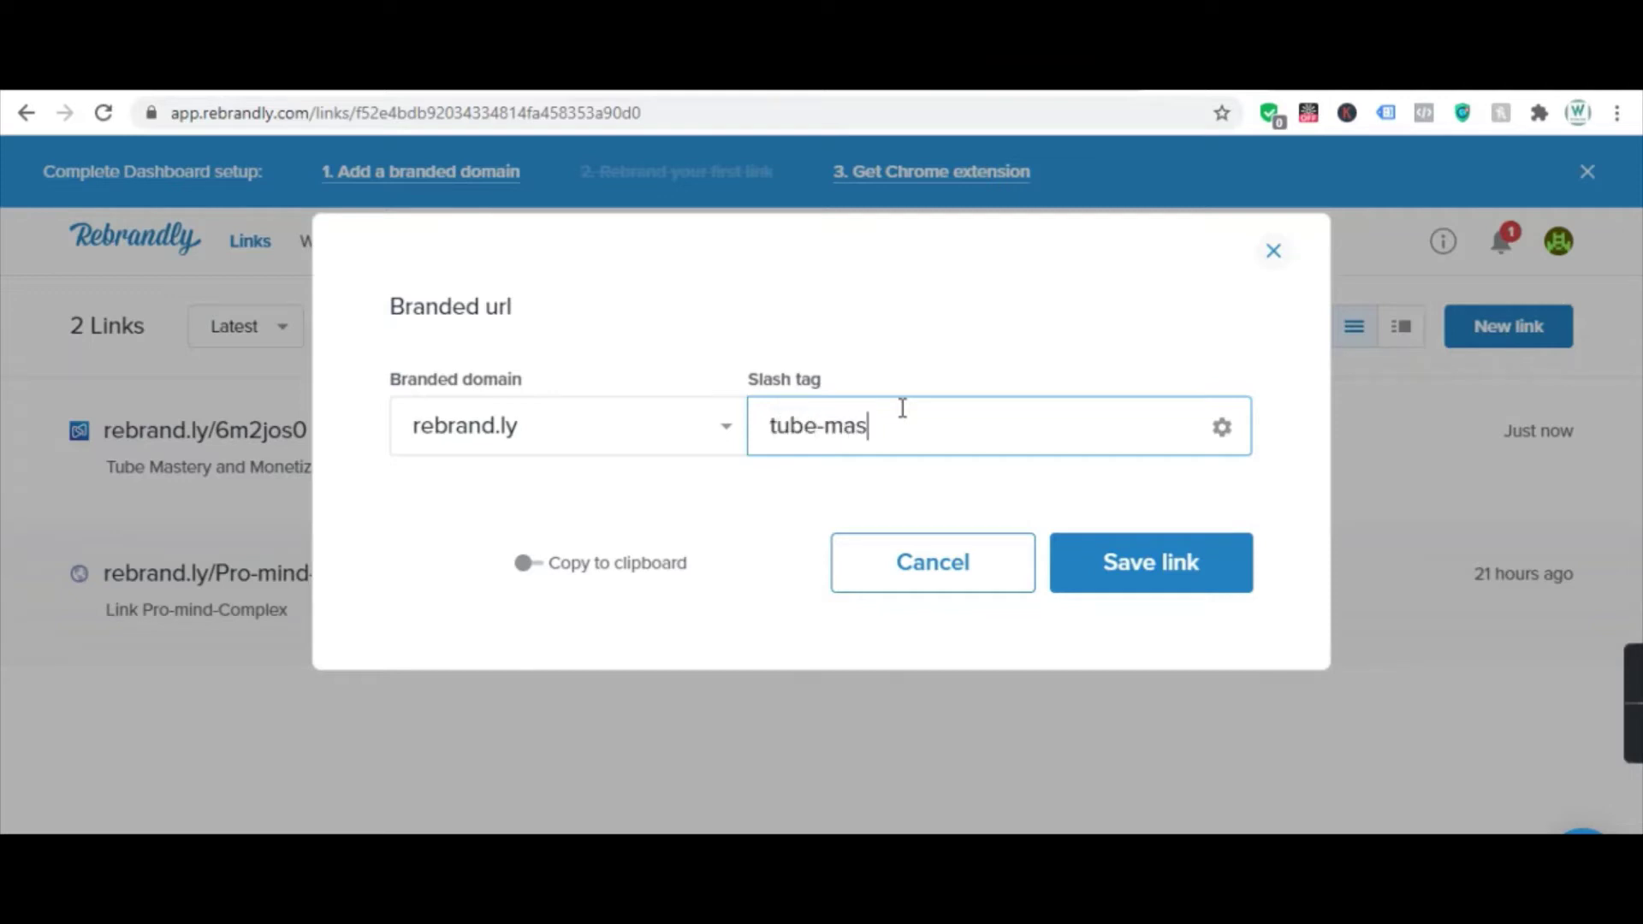
text(tery-and-monetiza)
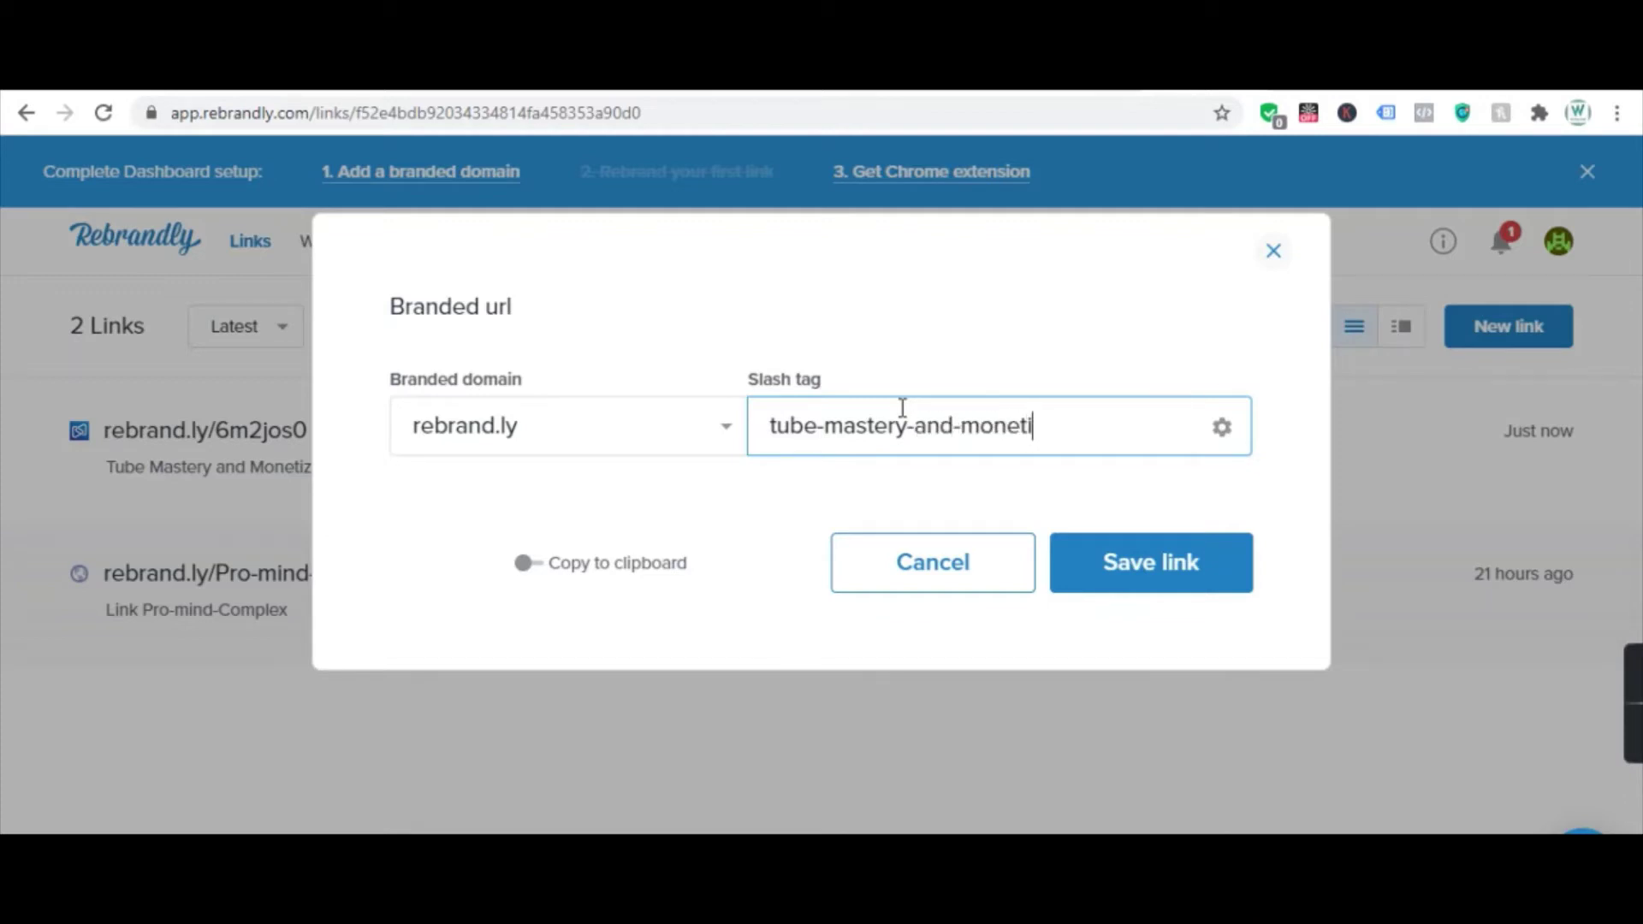
text(tion)
click(1197, 567)
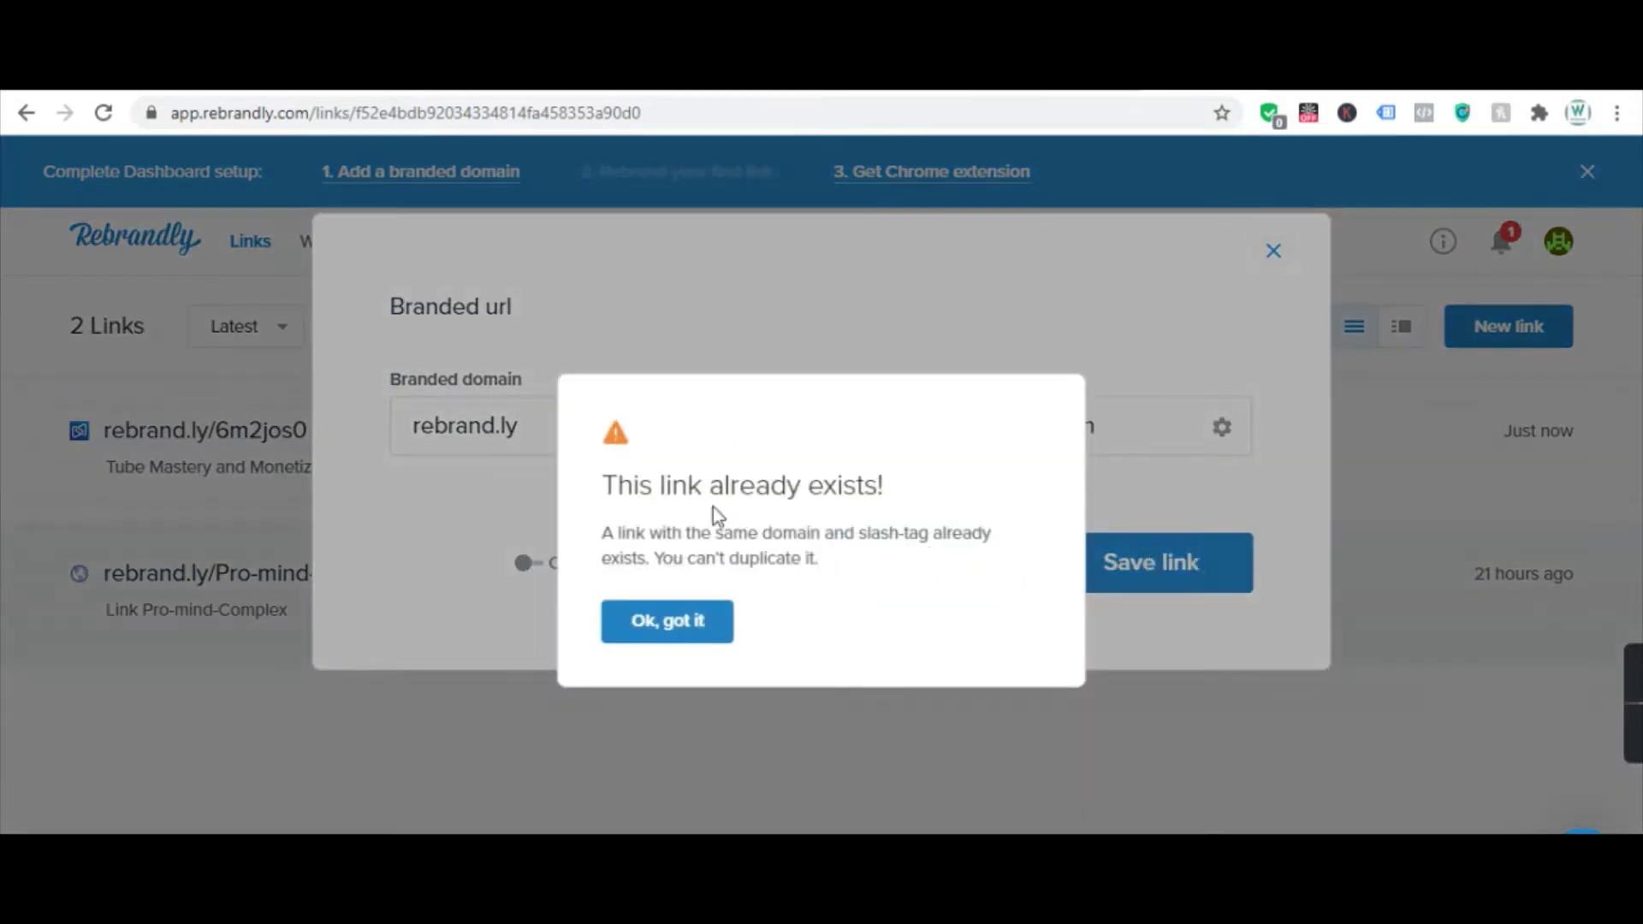
click(690, 634)
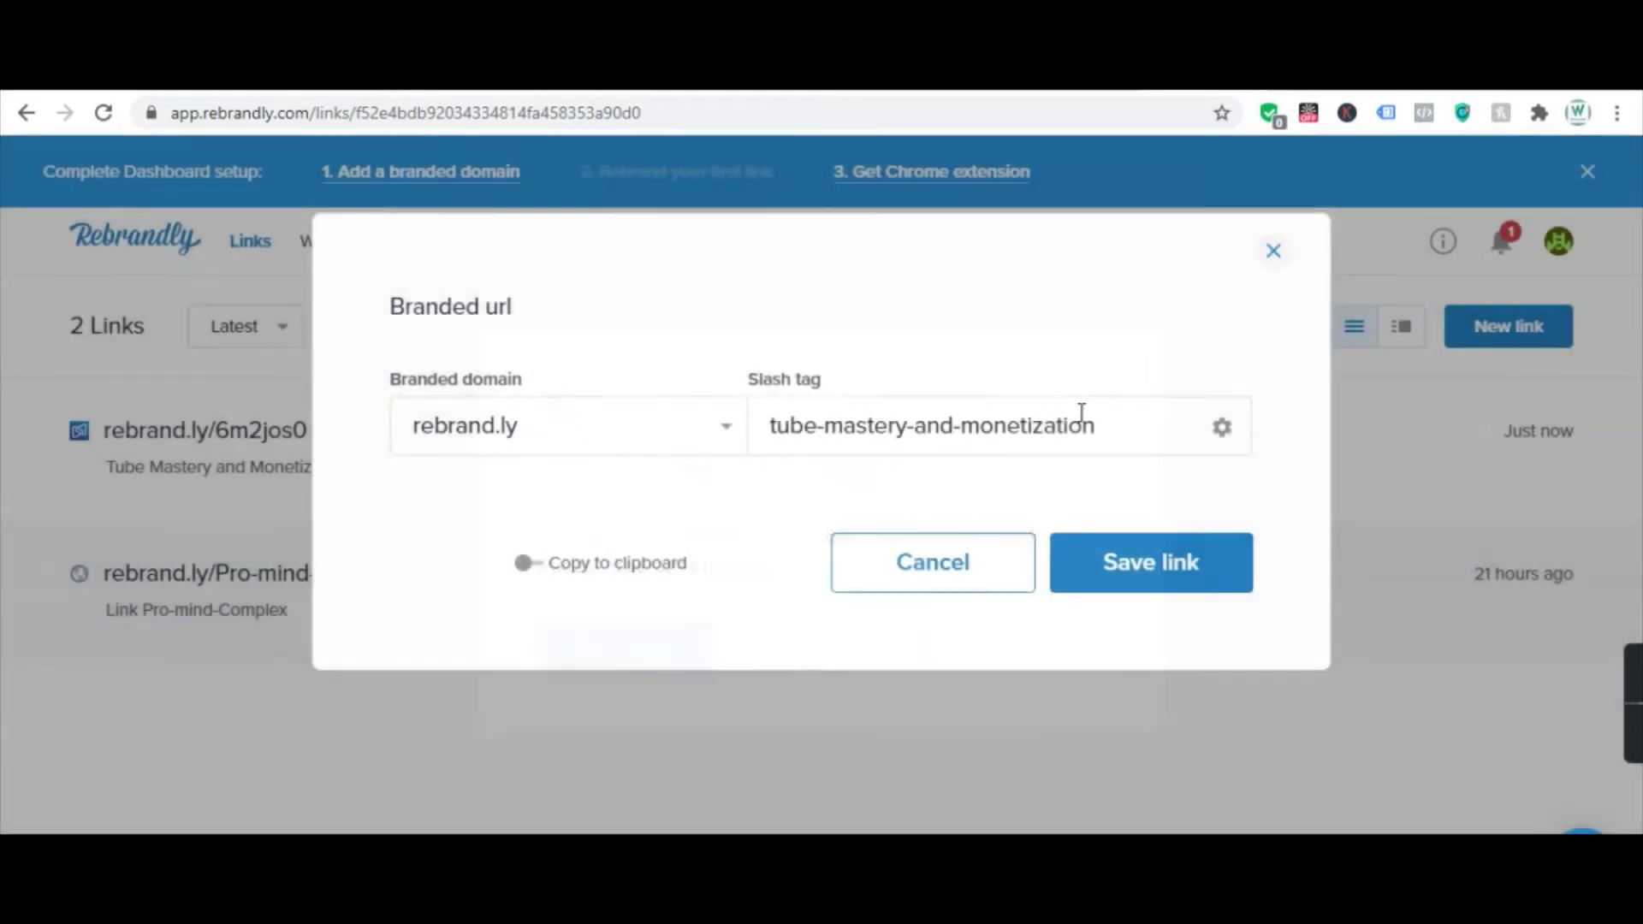
- Append -youtube to the slash tag, save, copy the short link and close the popups
double_click(1104, 427)
click(1105, 427)
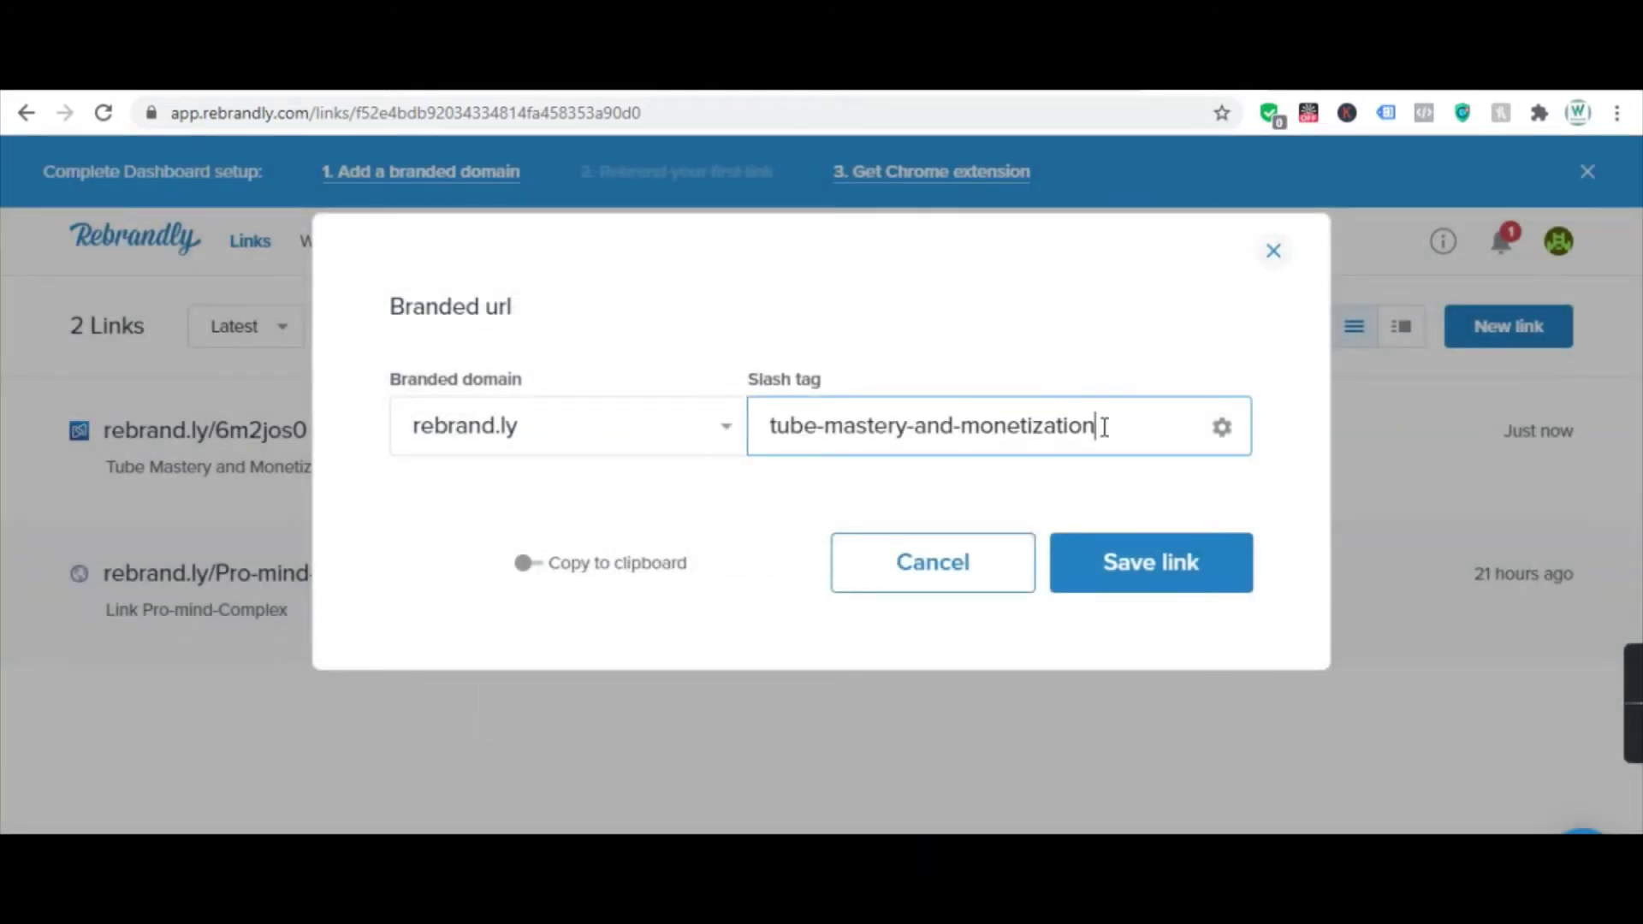
text(-youtube)
click(1203, 556)
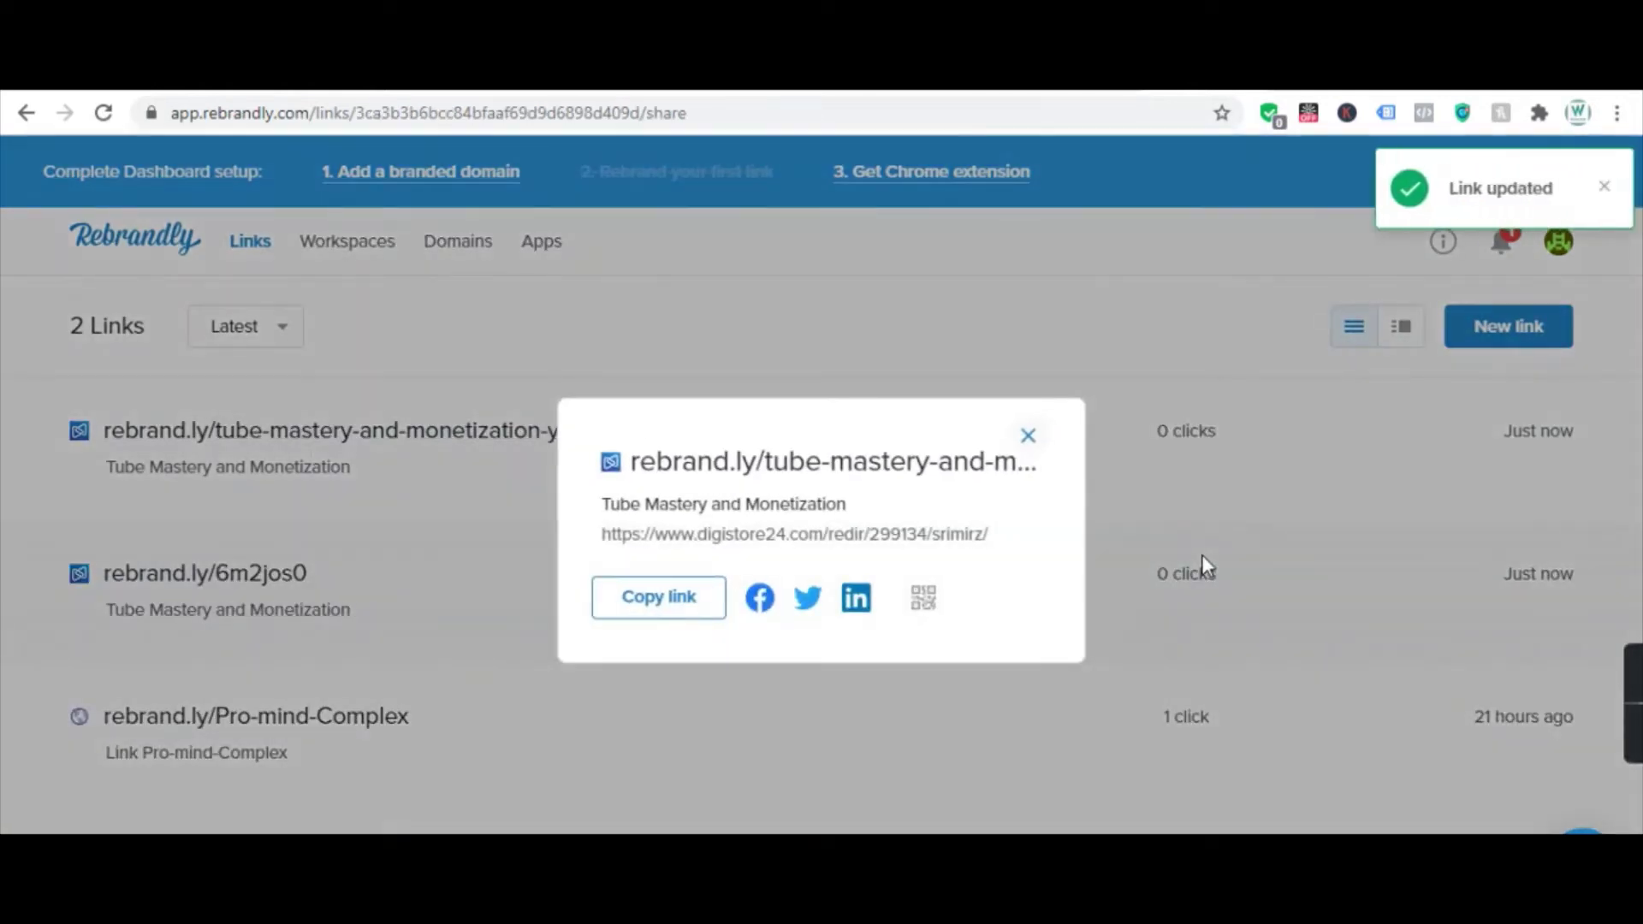
click(660, 606)
click(1028, 435)
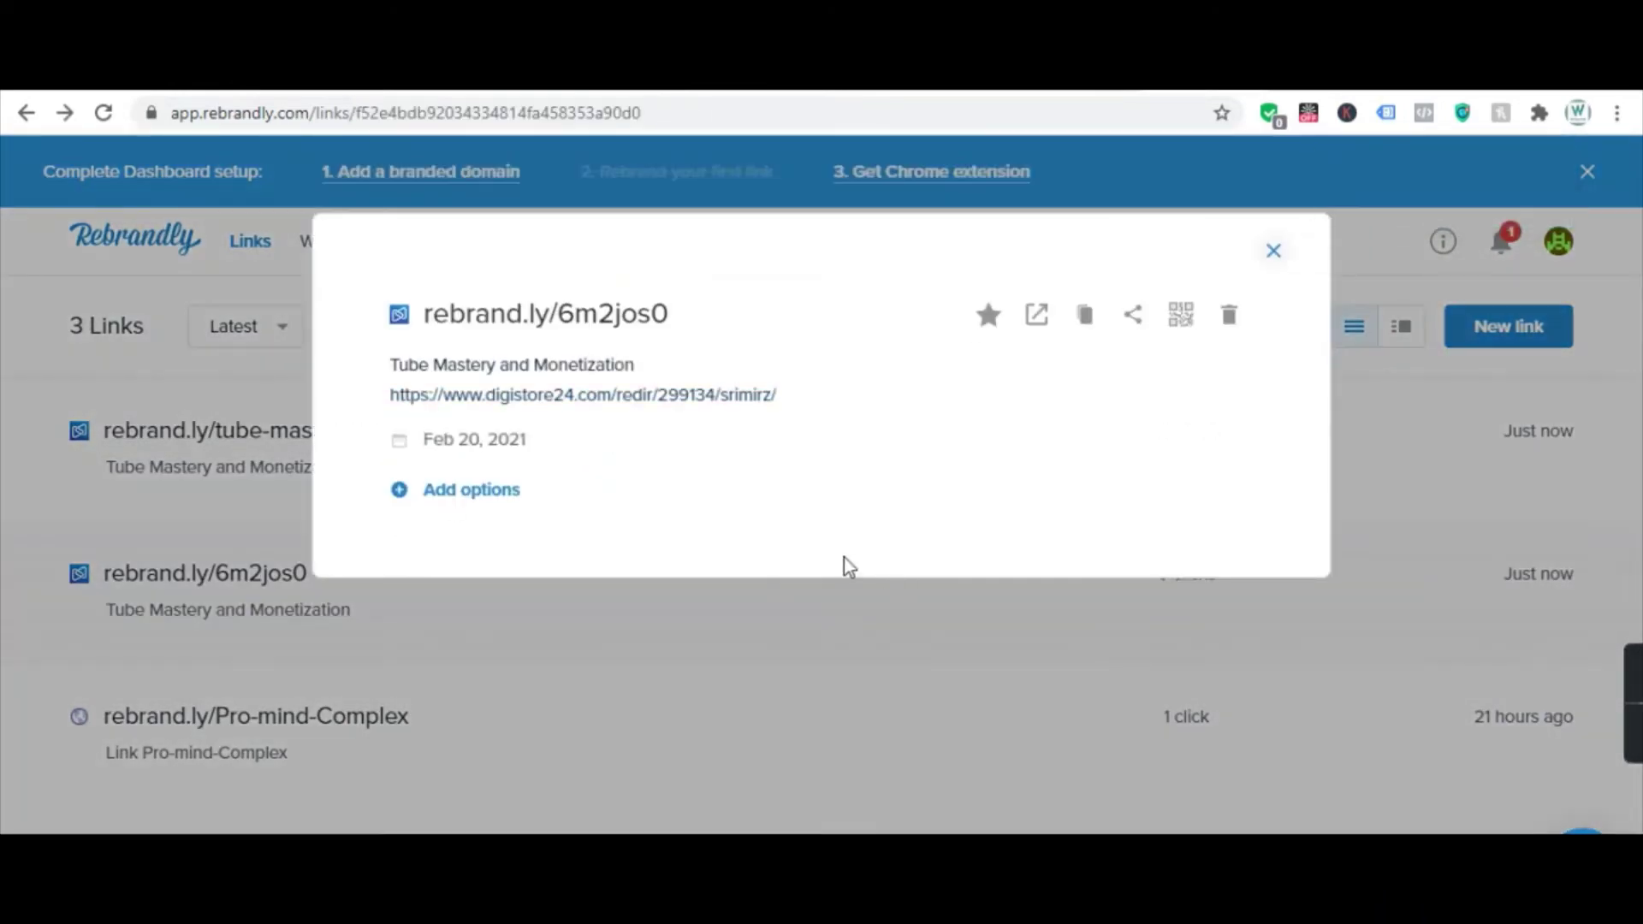
click(1275, 253)
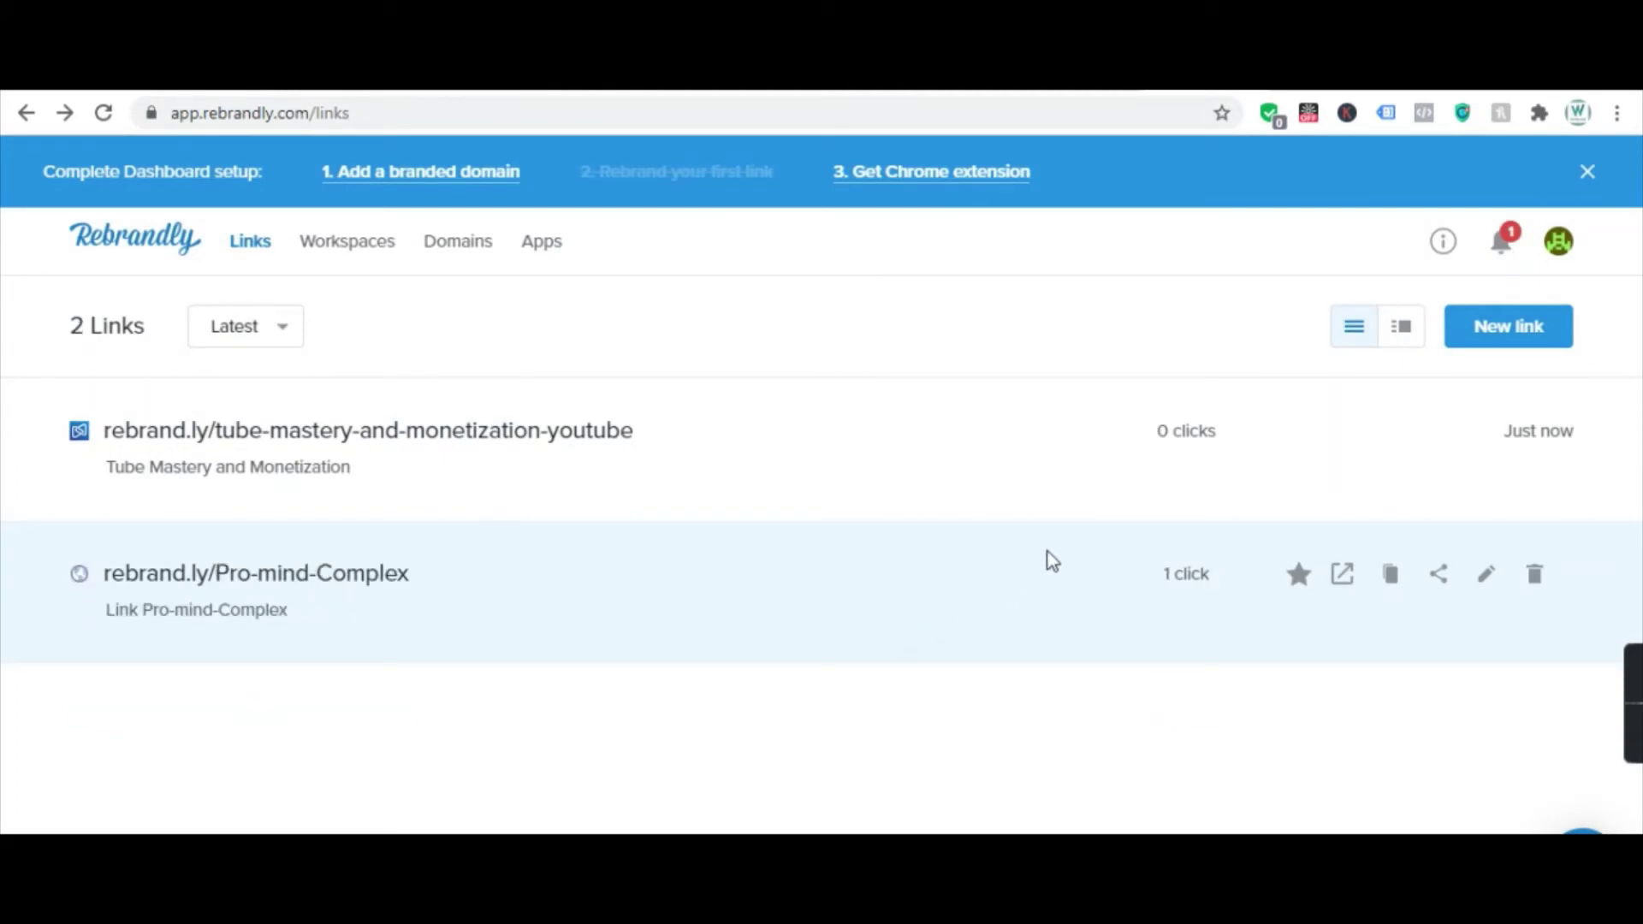
- Switch to the logged-in Gab home page window
click(1207, 796)
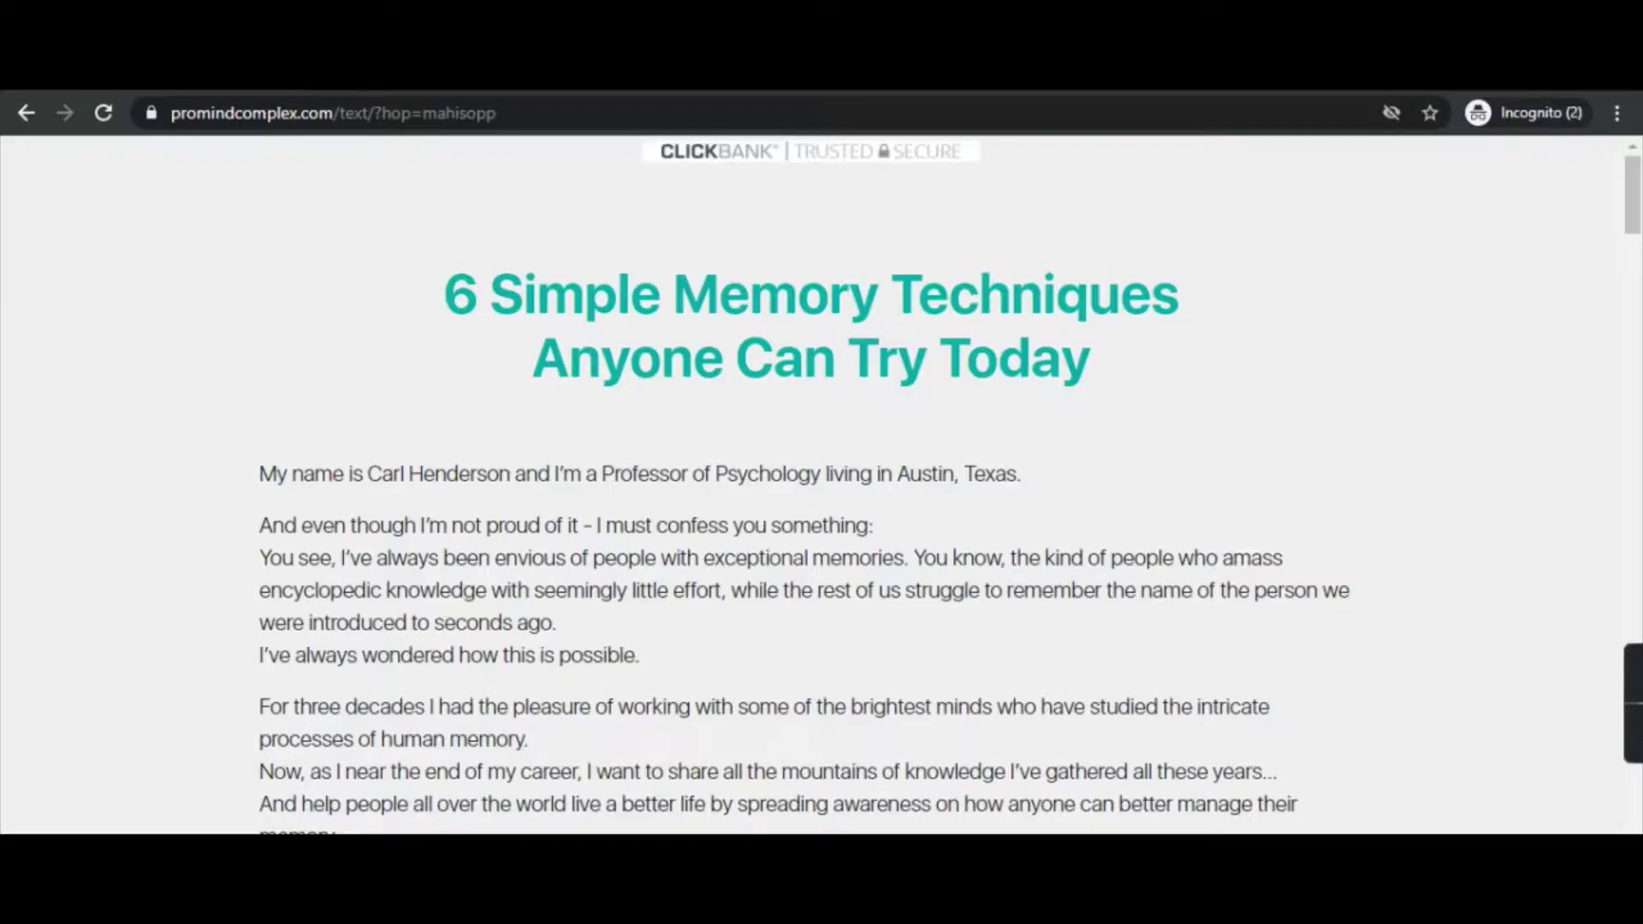
click(941, 792)
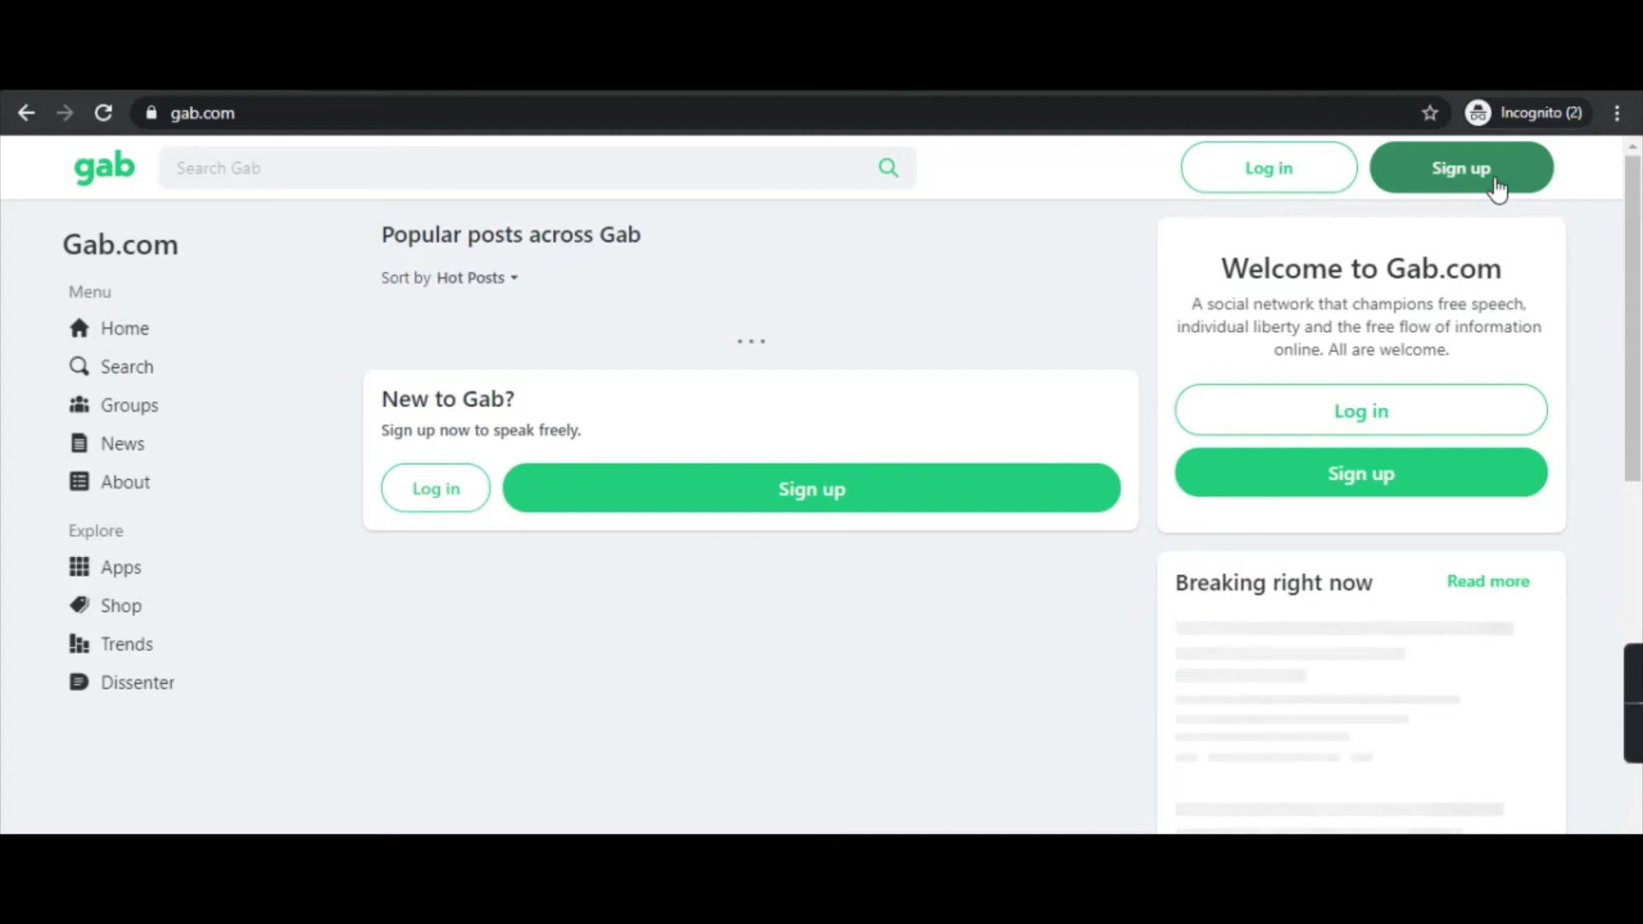
mouse_move(940, 856)
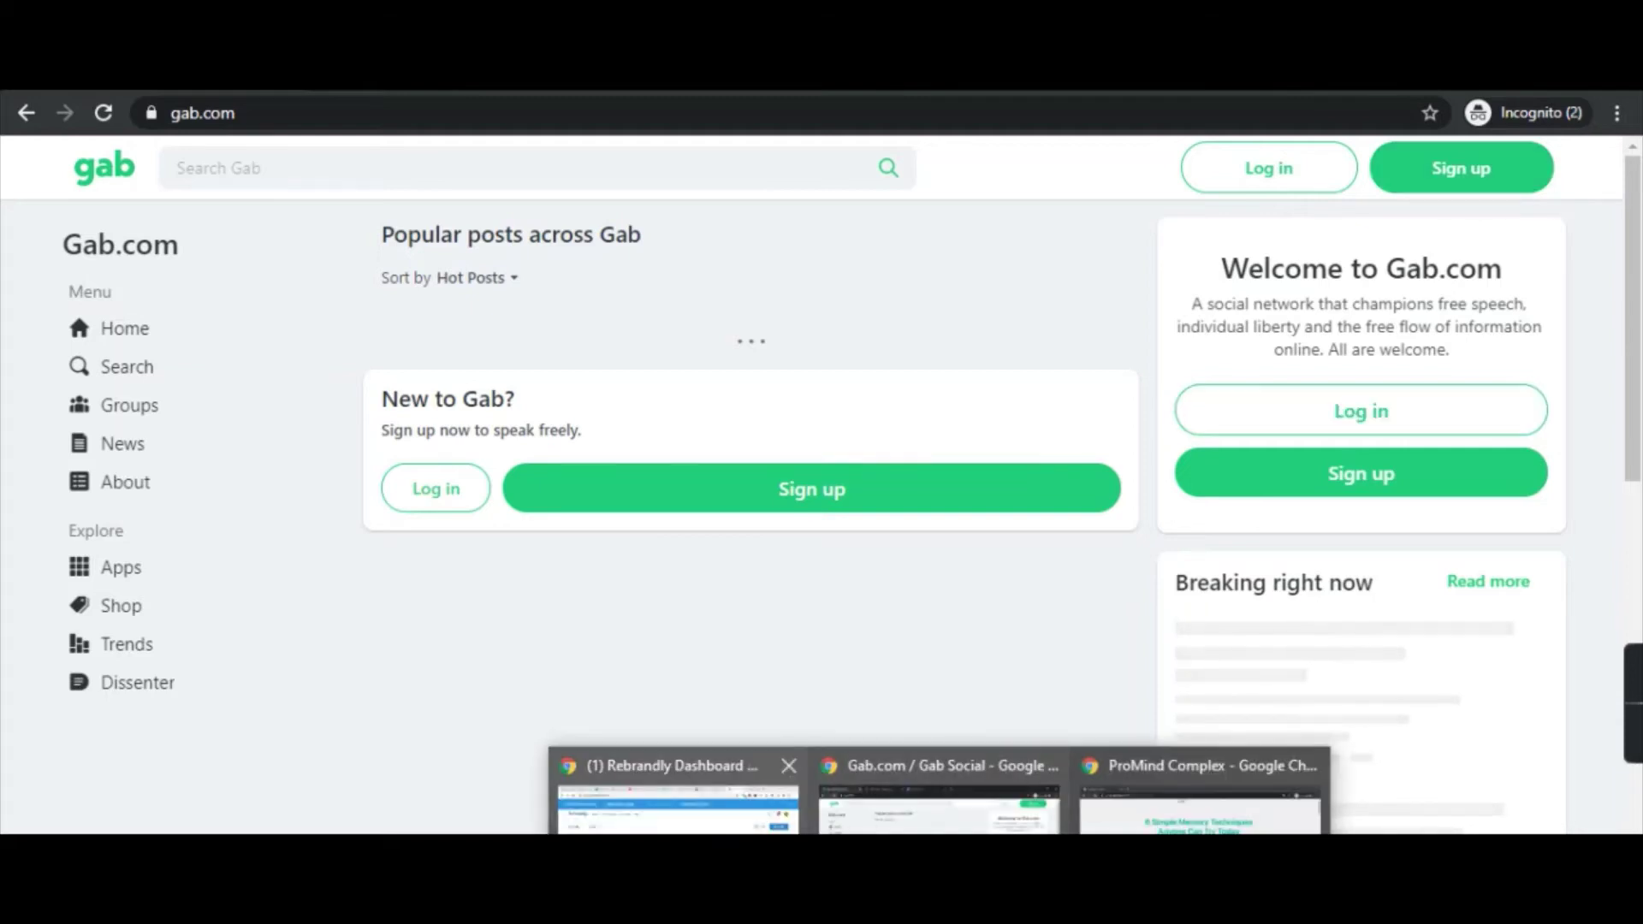
click(678, 805)
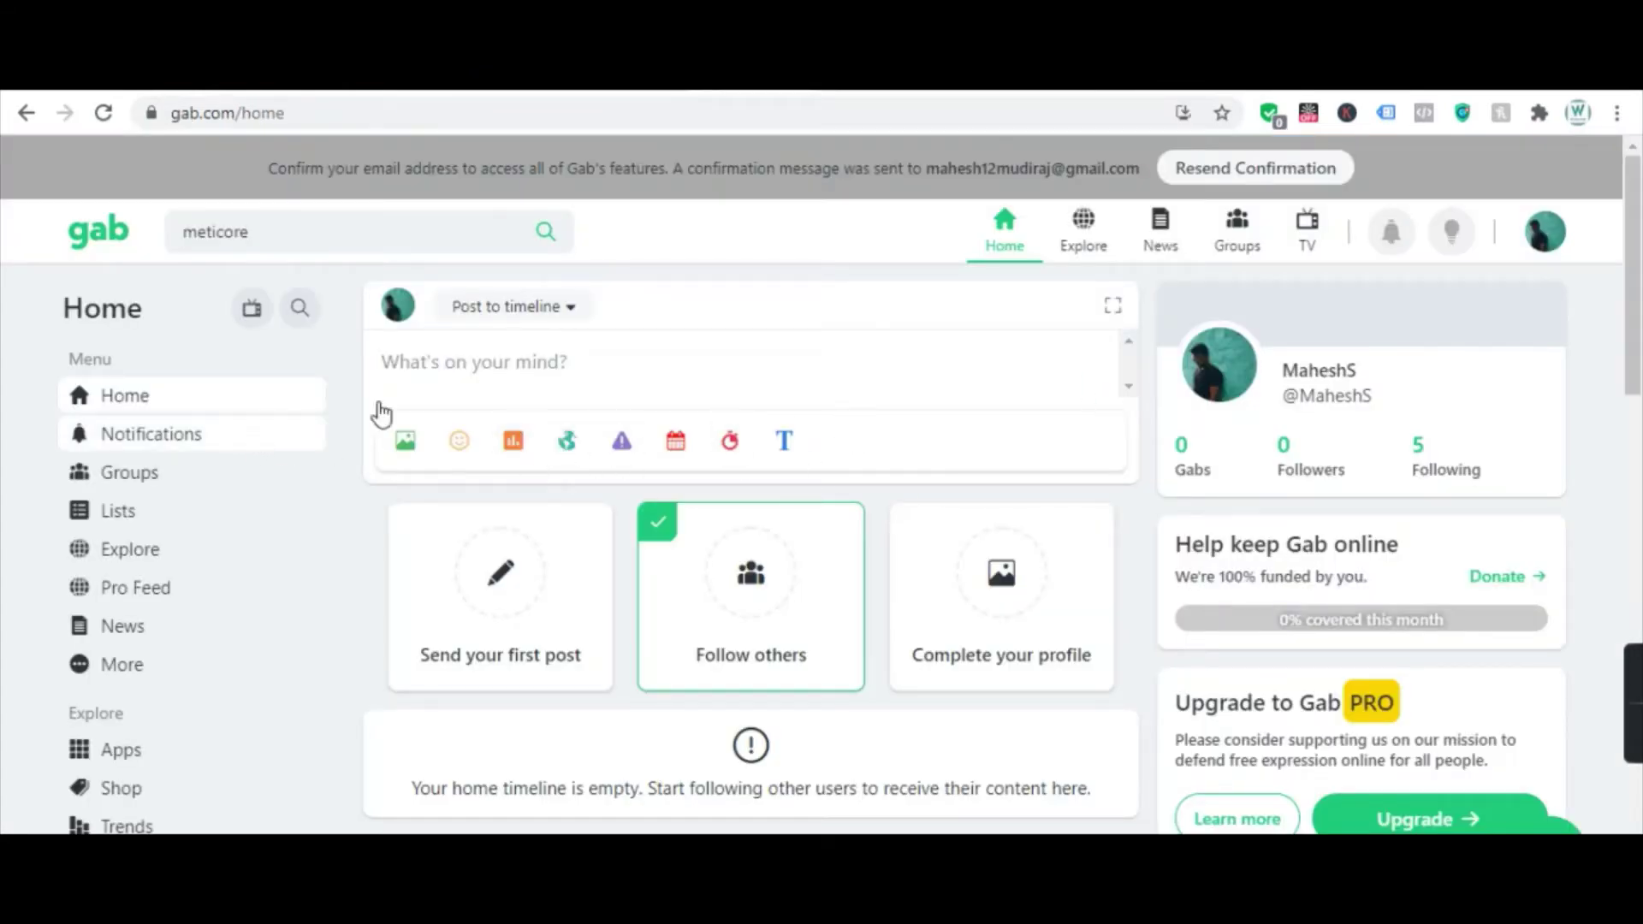
- Replace the old meticore search with 'make money online' and run it
click(305, 231)
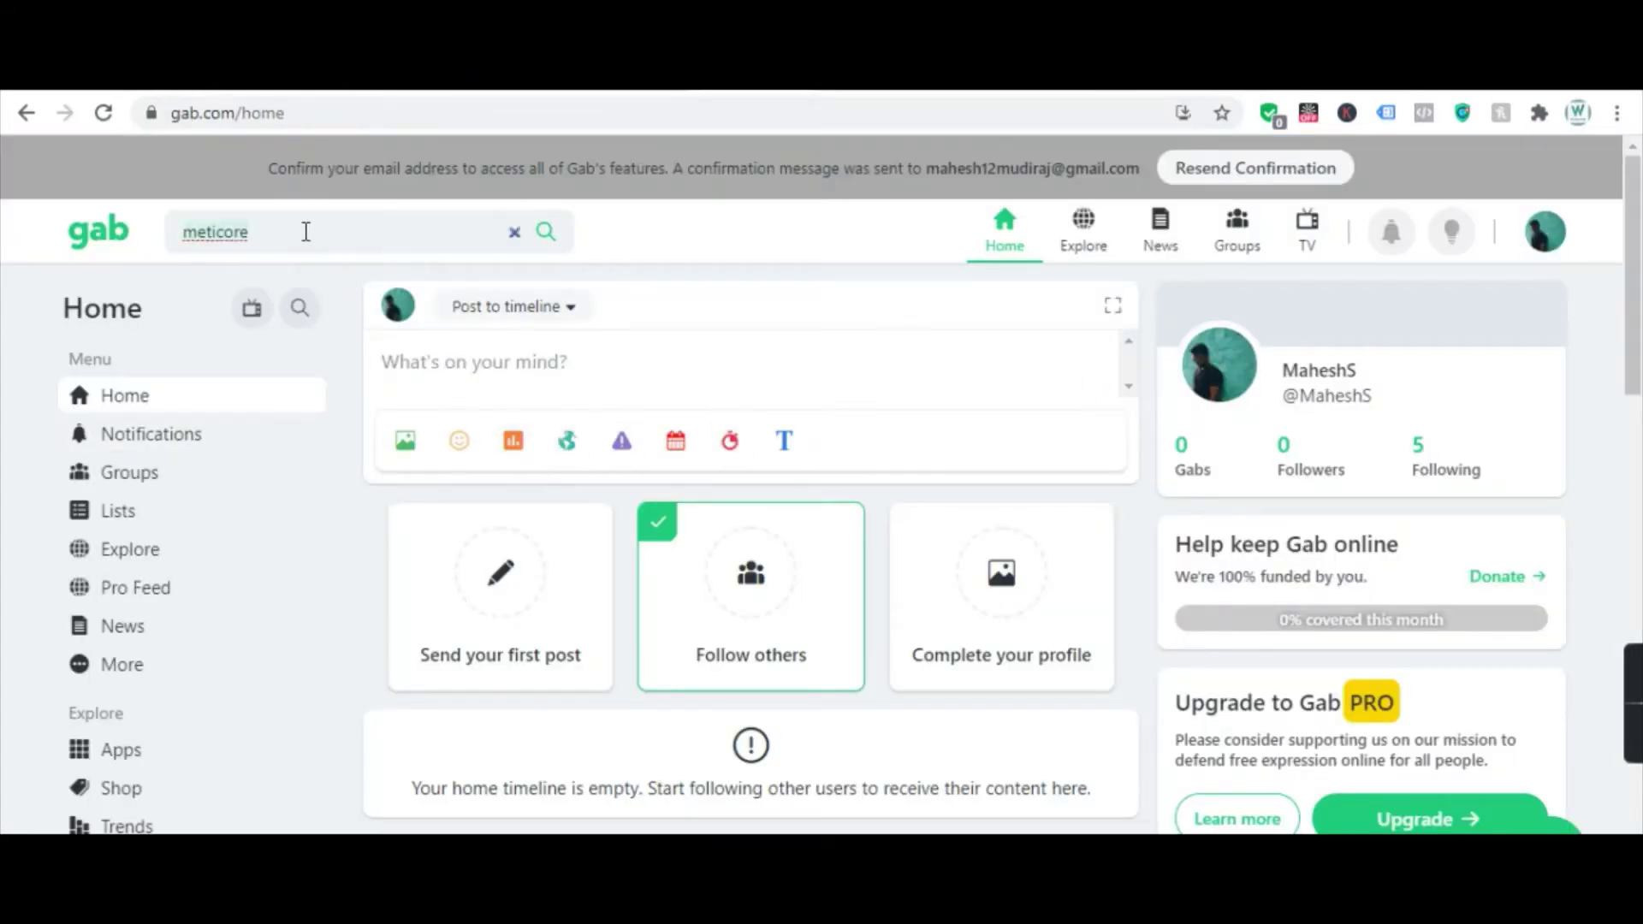
key(ctrl+a)
key(BackSpace)
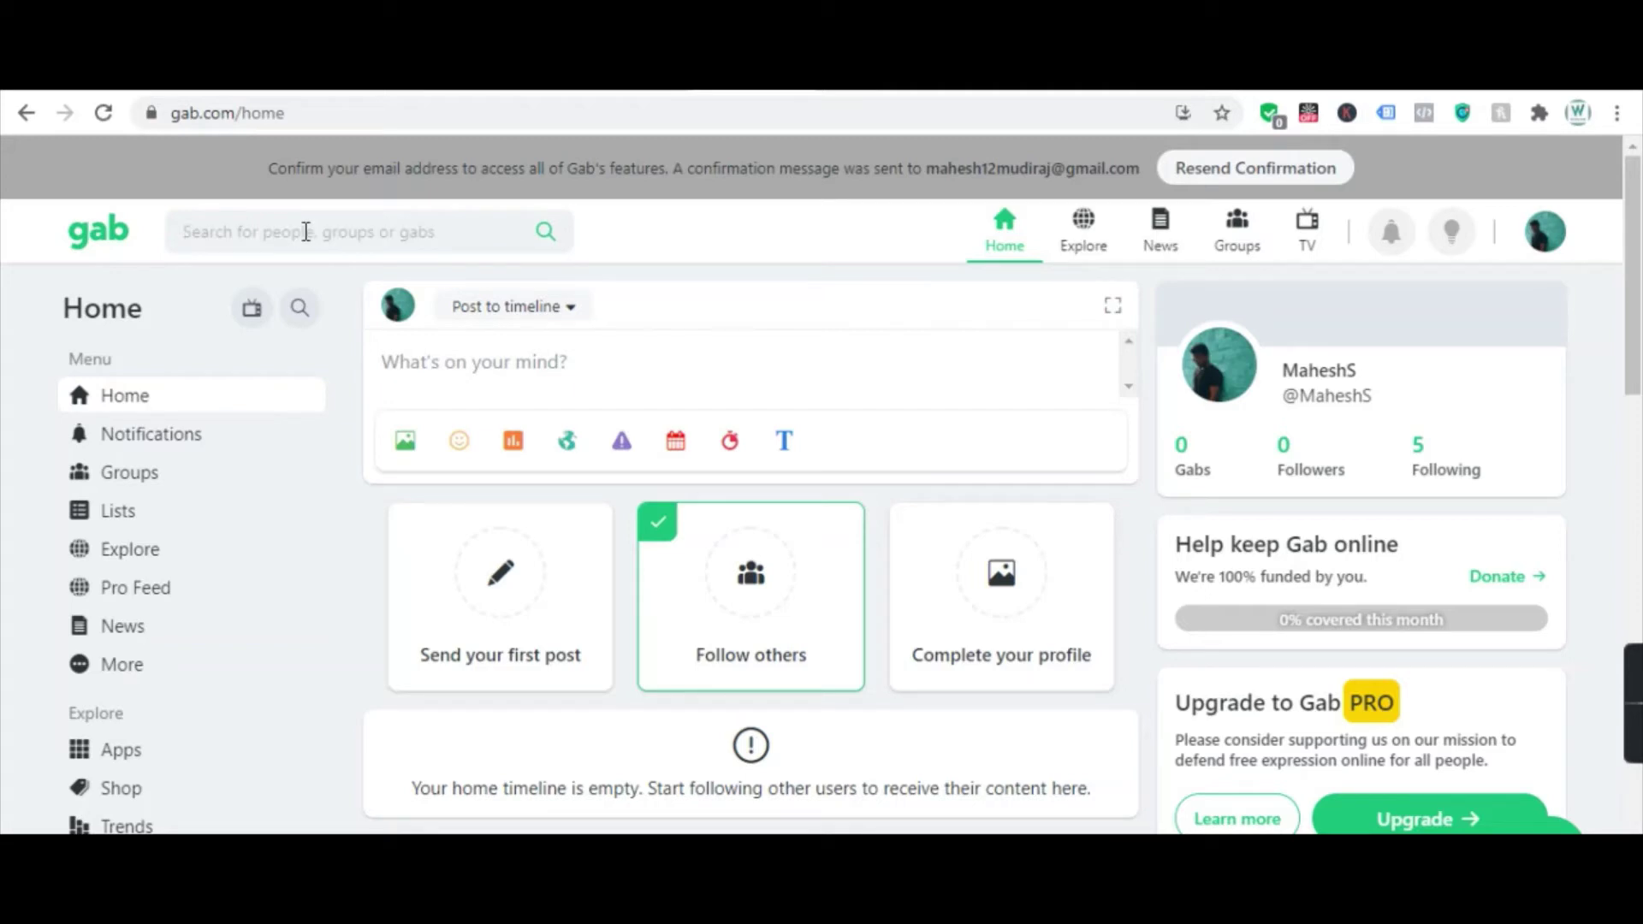
text(m)
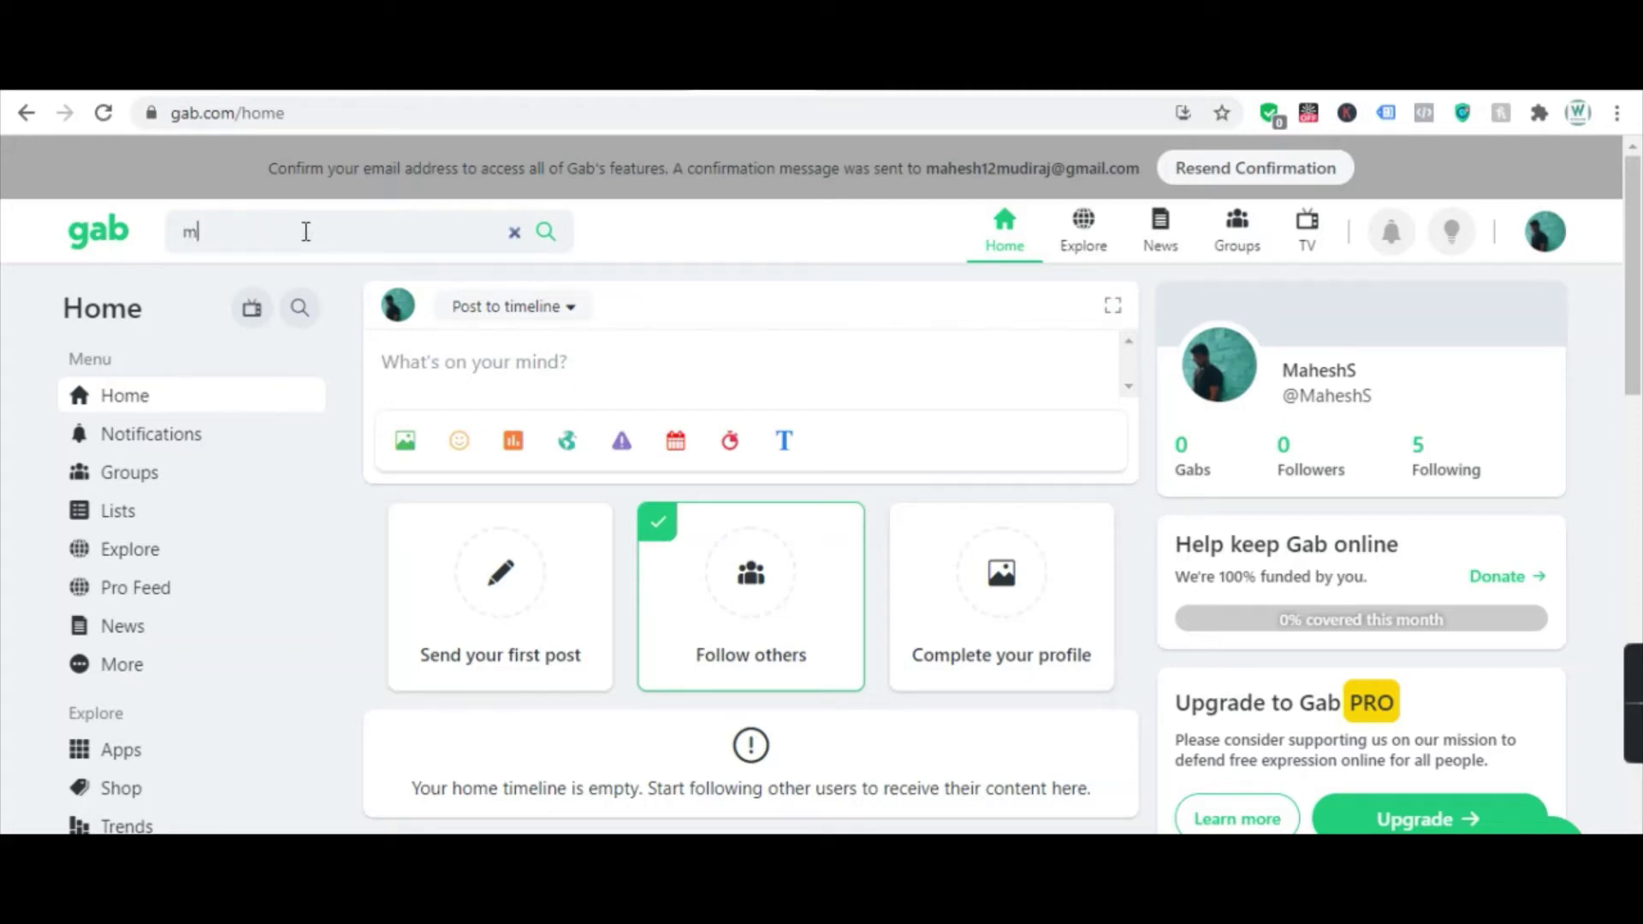
text(ake money online)
key(Return)
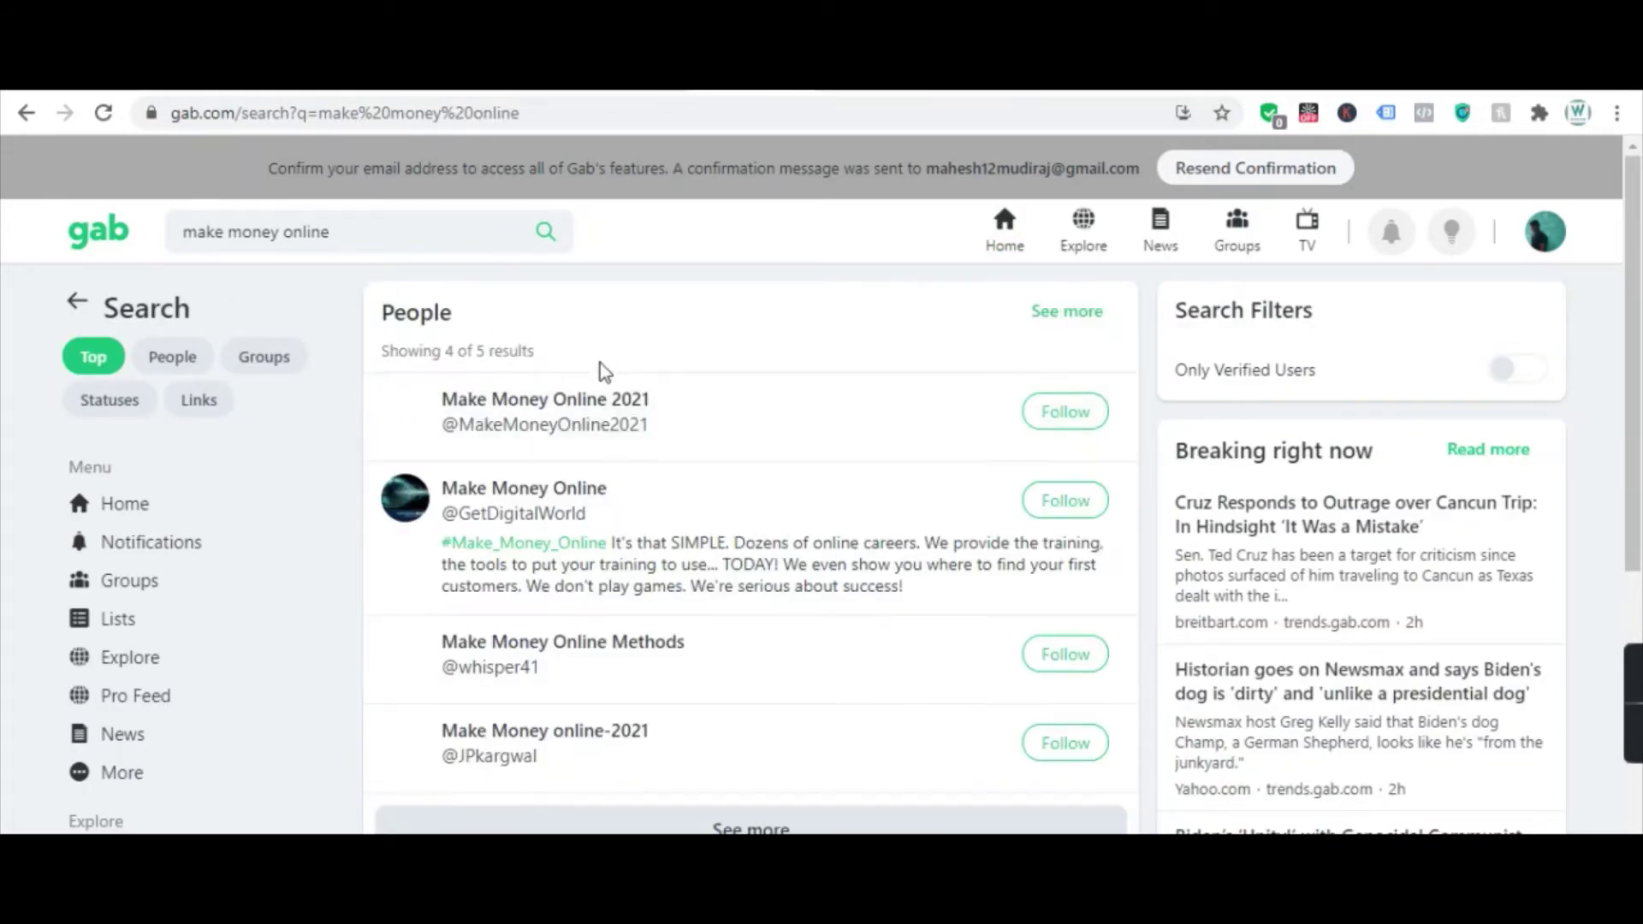
- Filter the 'make money online' results to Groups and browse the 18 matching groups
scroll(568, 463, down, 2)
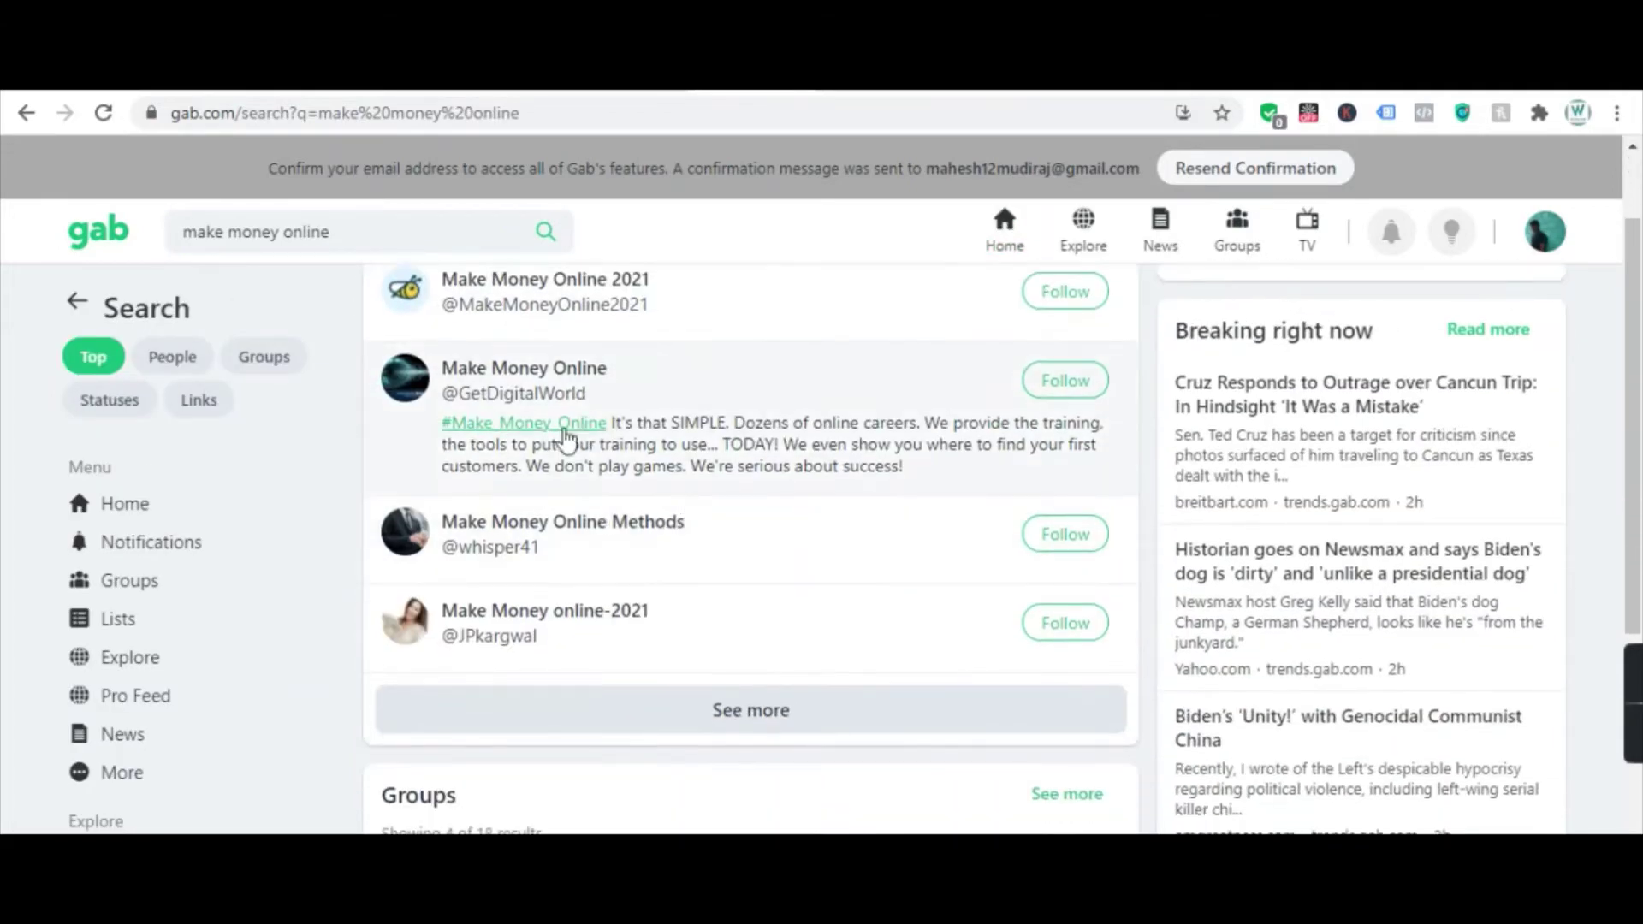
click(256, 356)
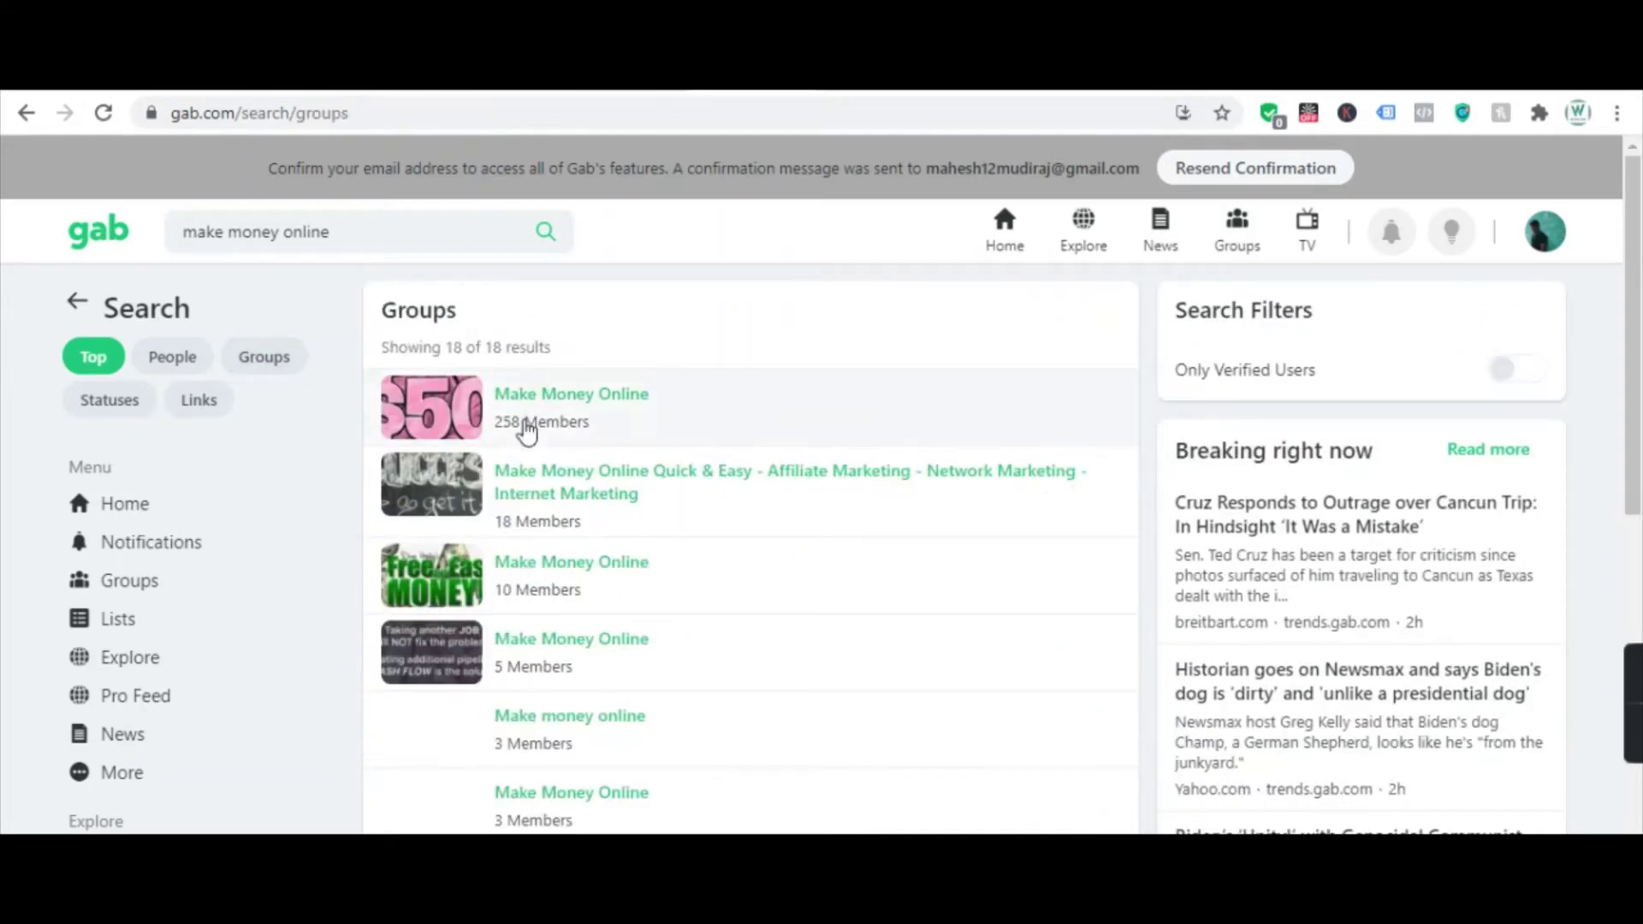
scroll(550, 495, down, 6)
scroll(582, 545, up, 4)
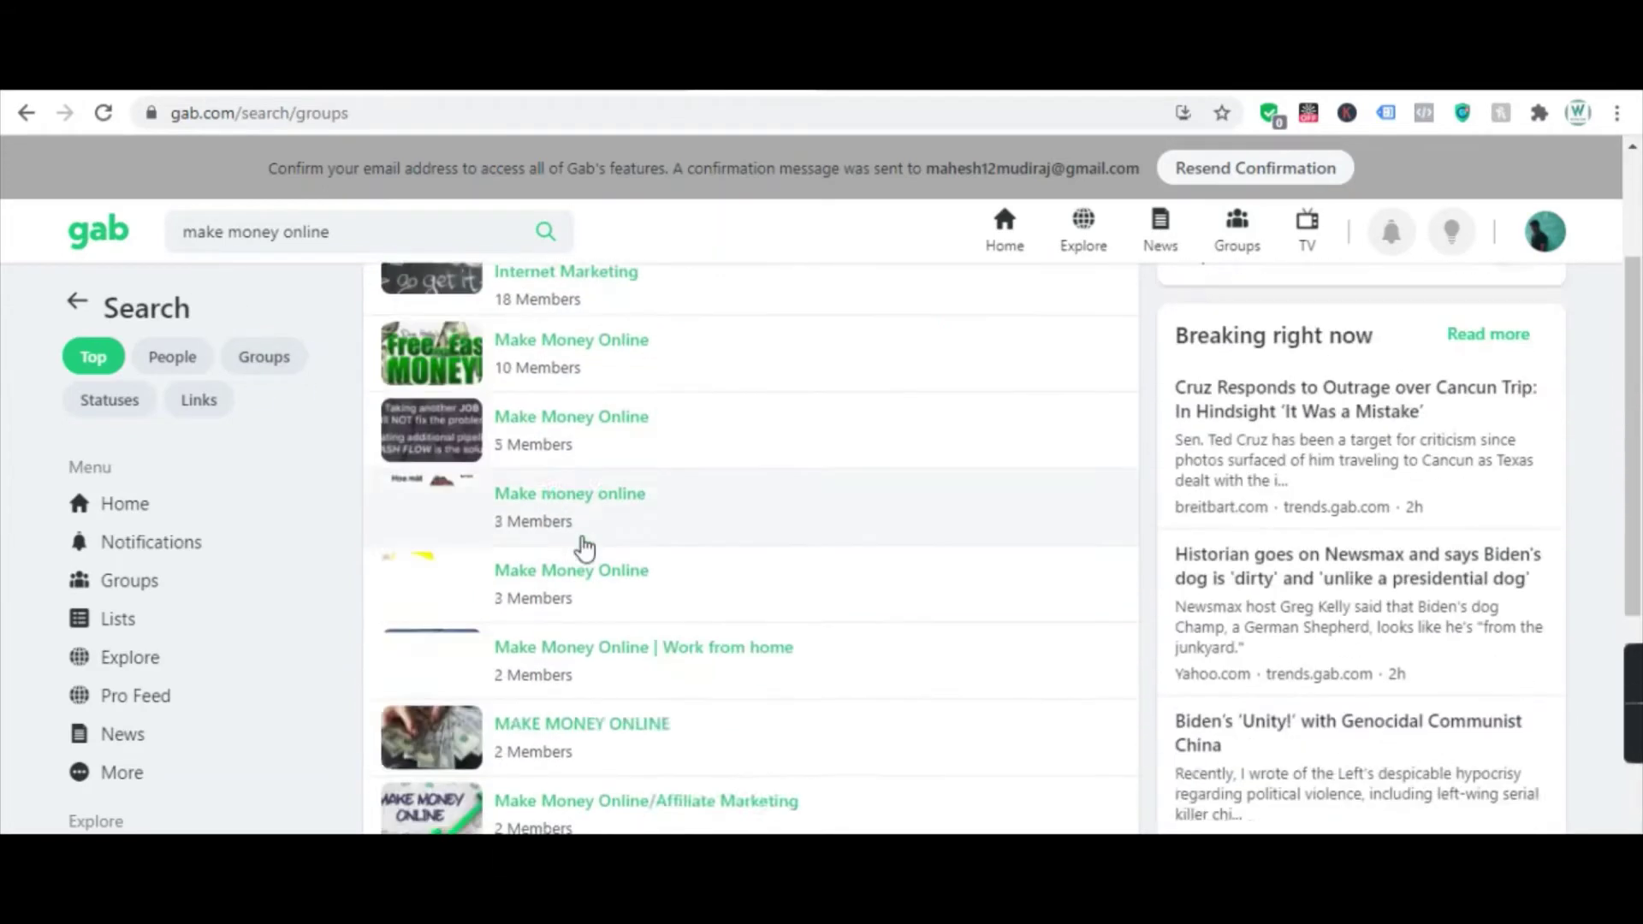
scroll(584, 548, up, 3)
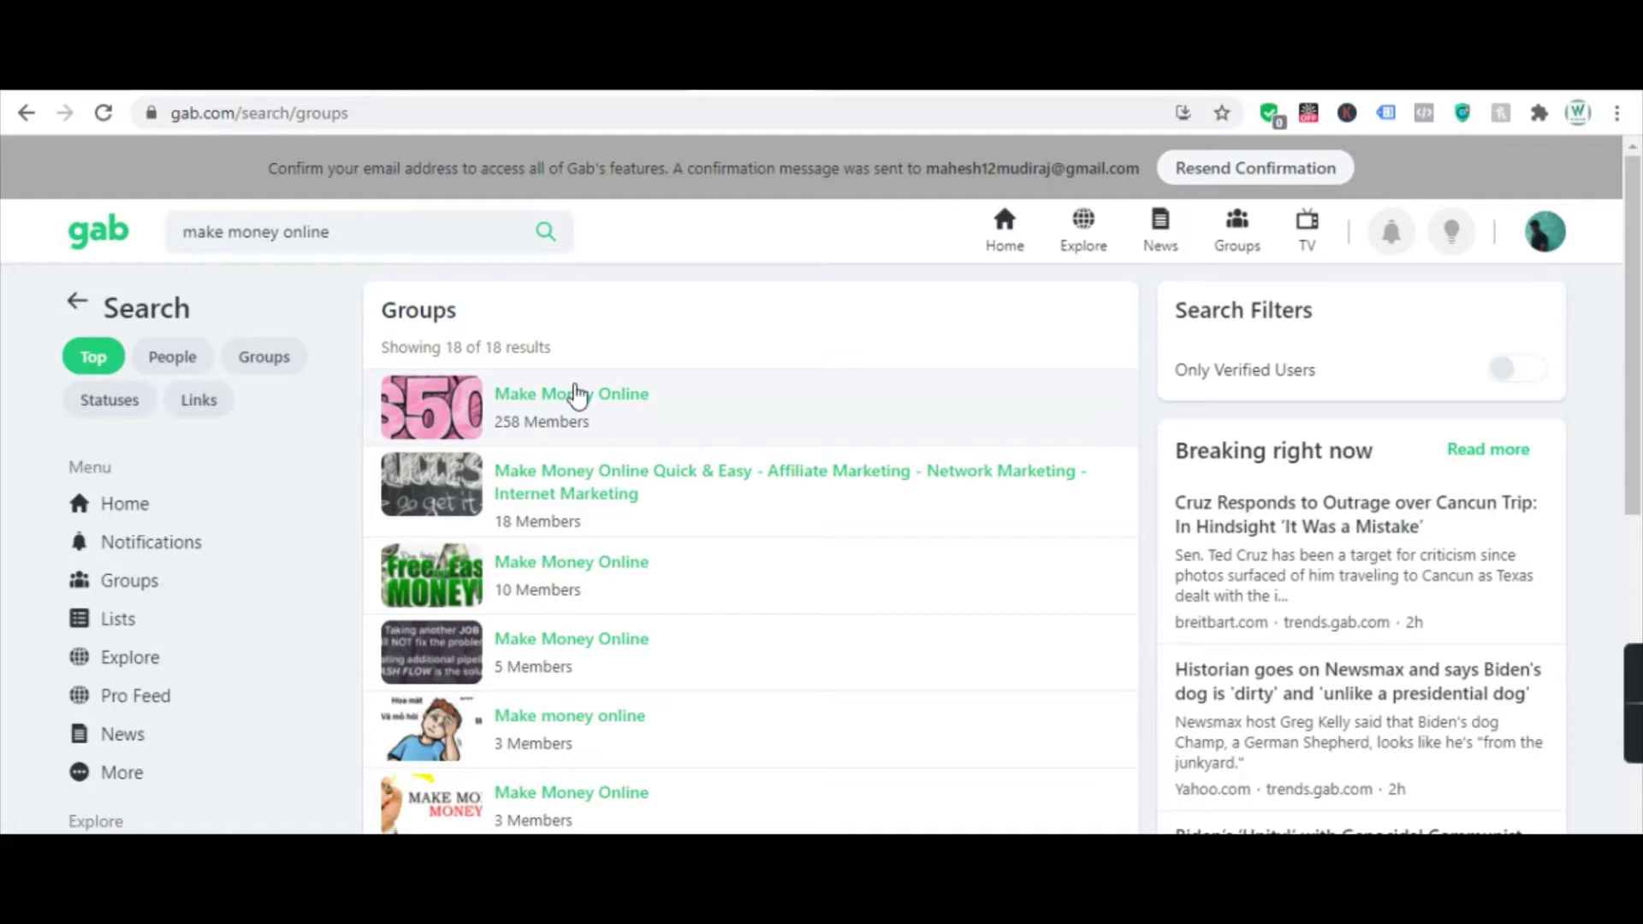
scroll(653, 496, down, 4)
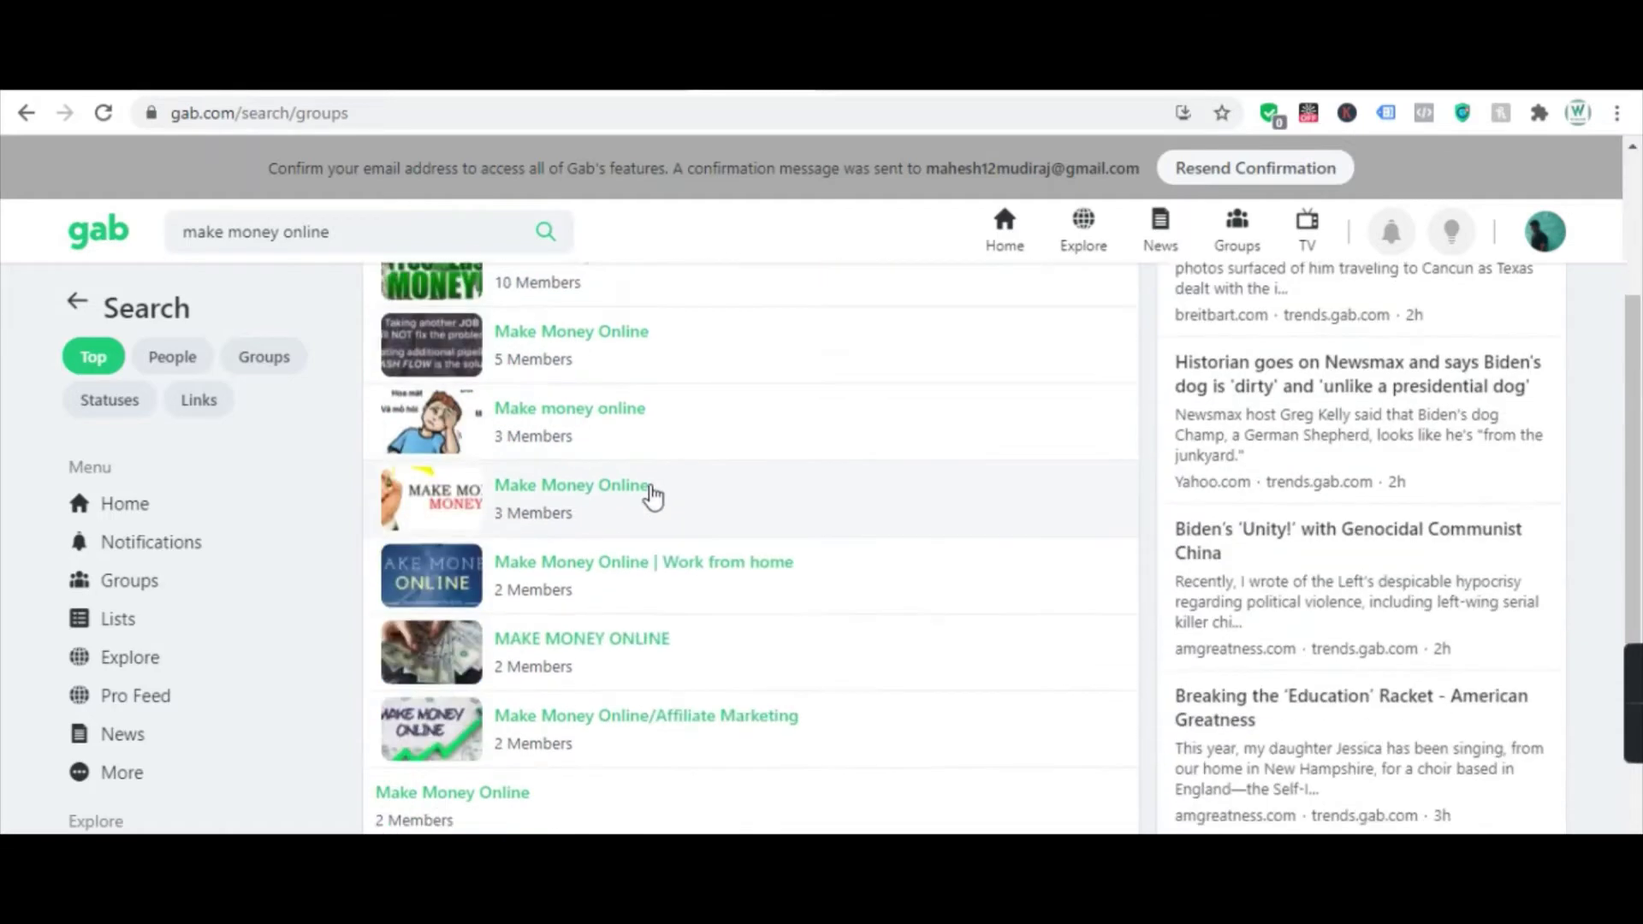
scroll(707, 501, up, 3)
scroll(707, 501, up, 2)
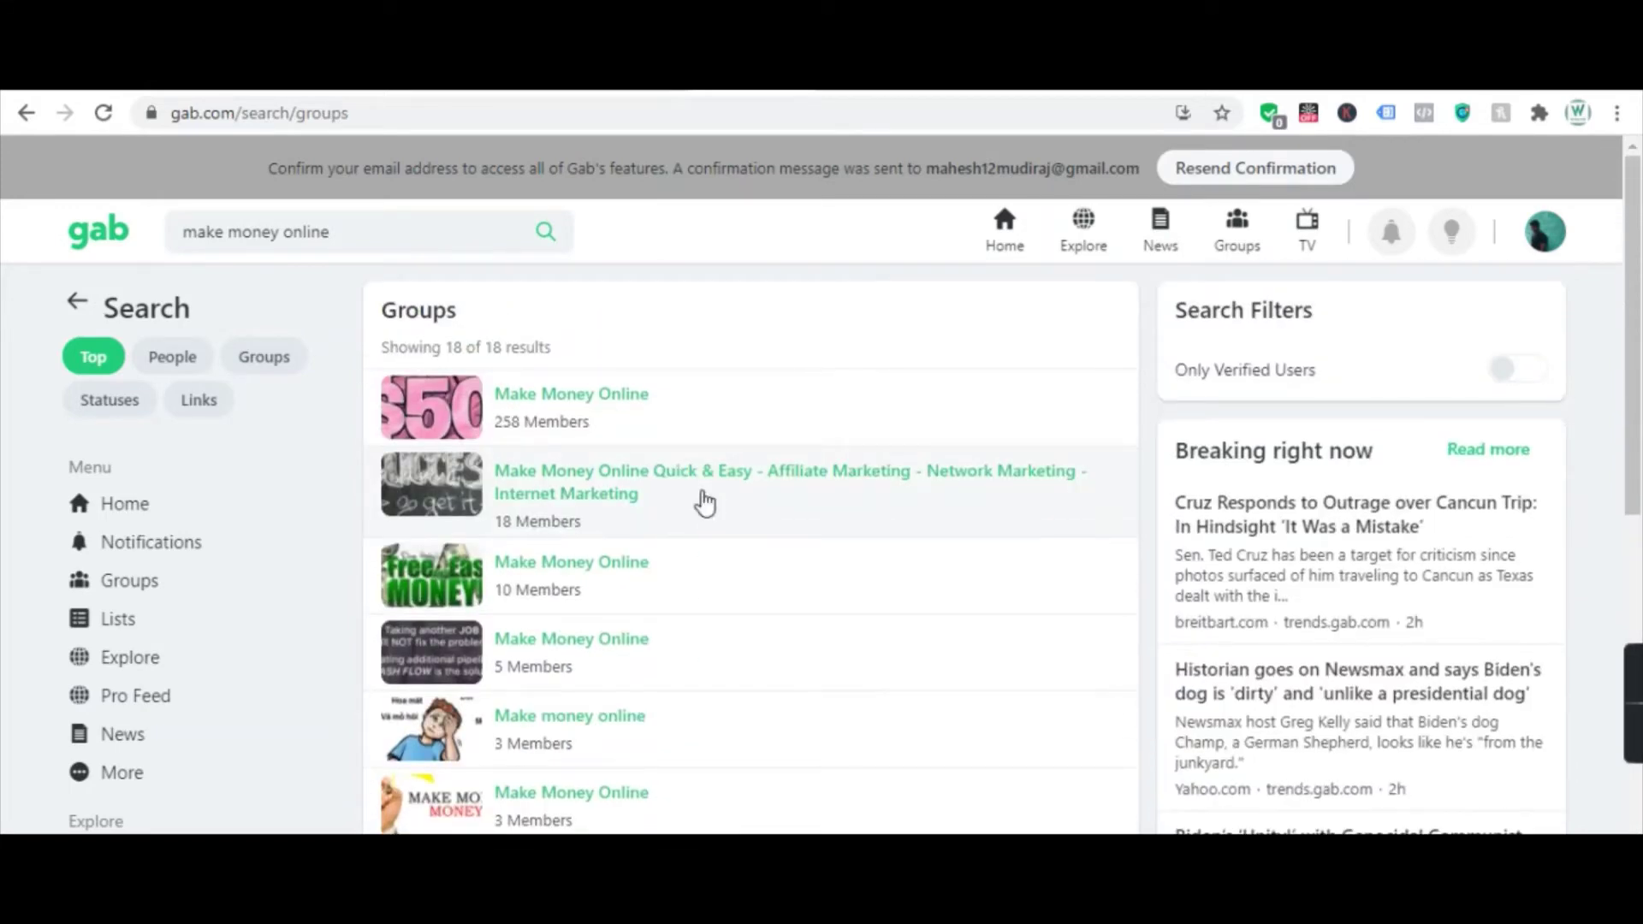
scroll(665, 527, down, 5)
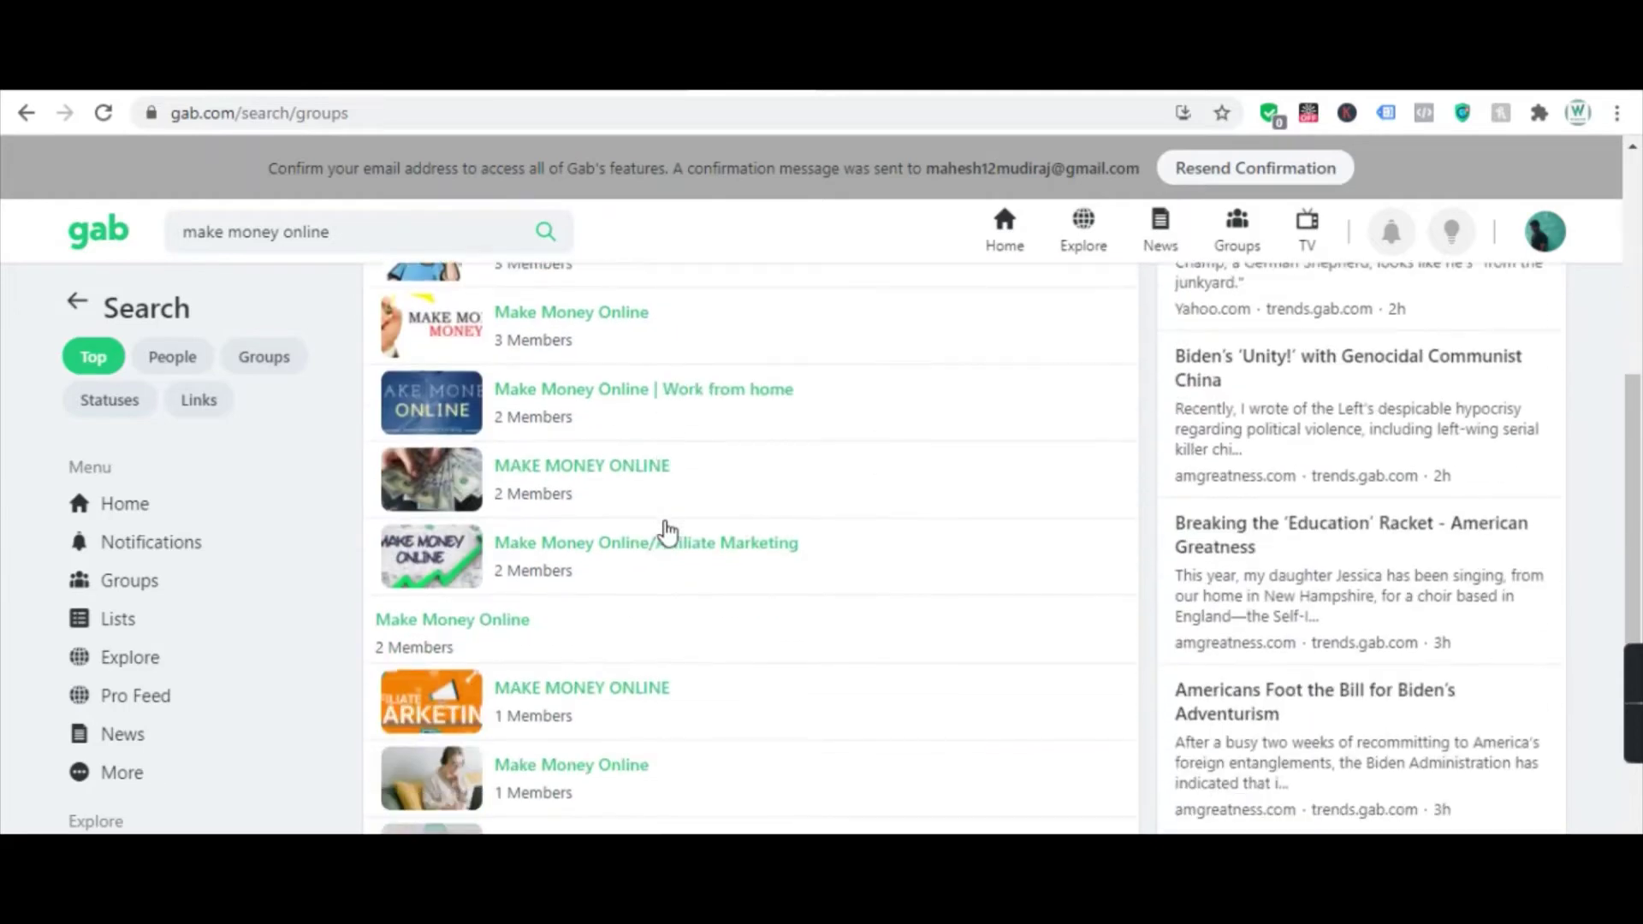
scroll(670, 530, down, 4)
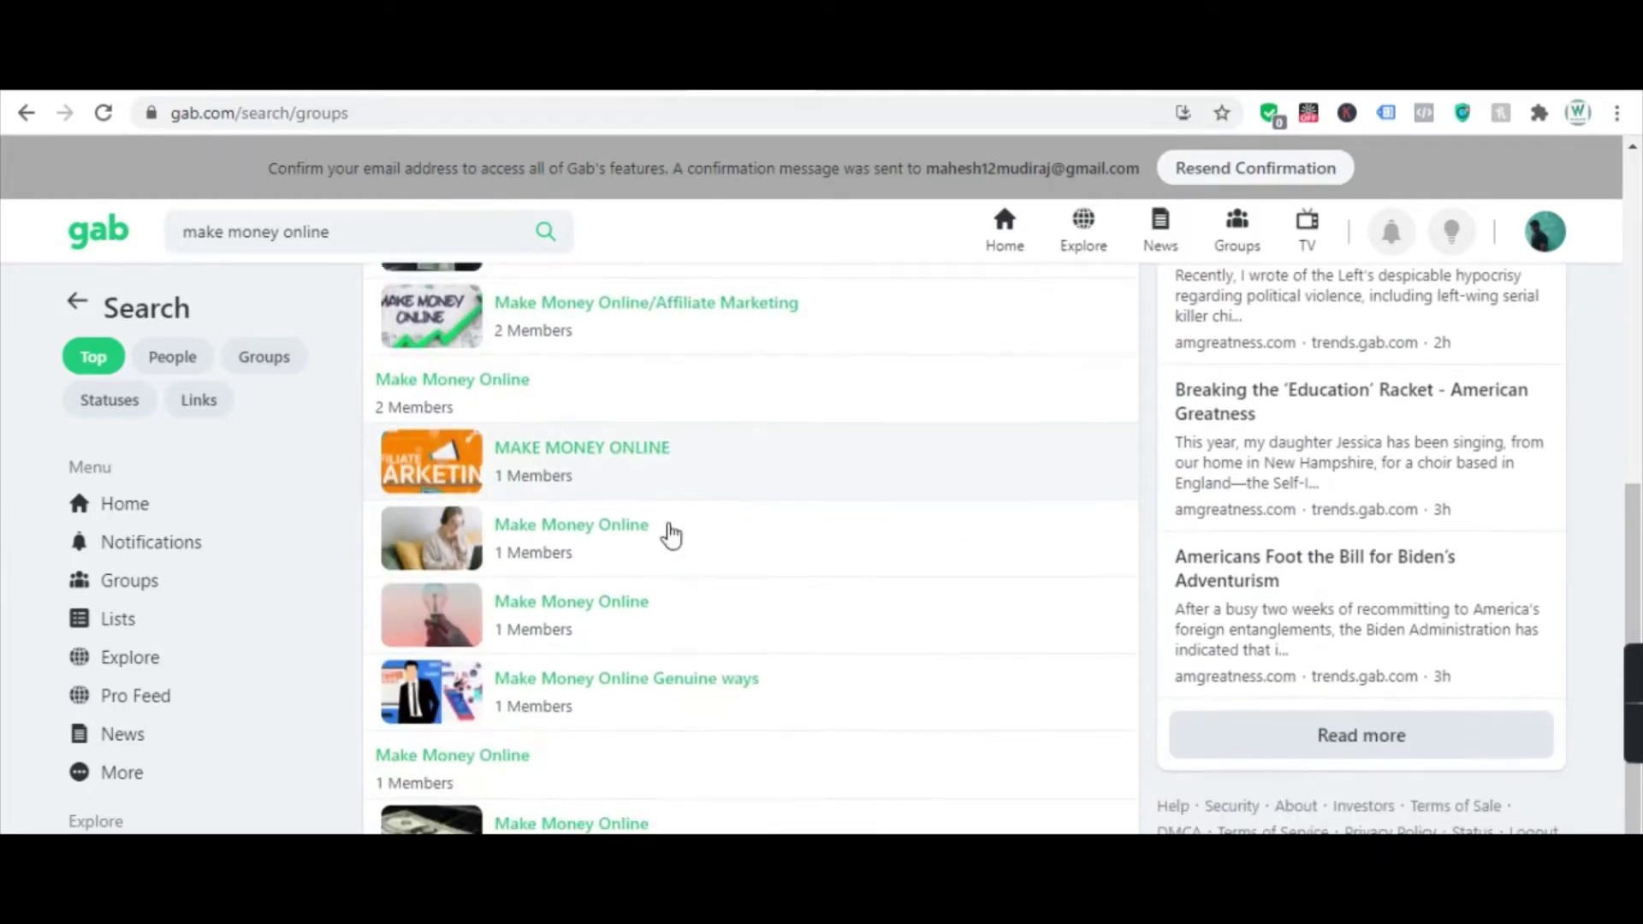
scroll(669, 535, up, 10)
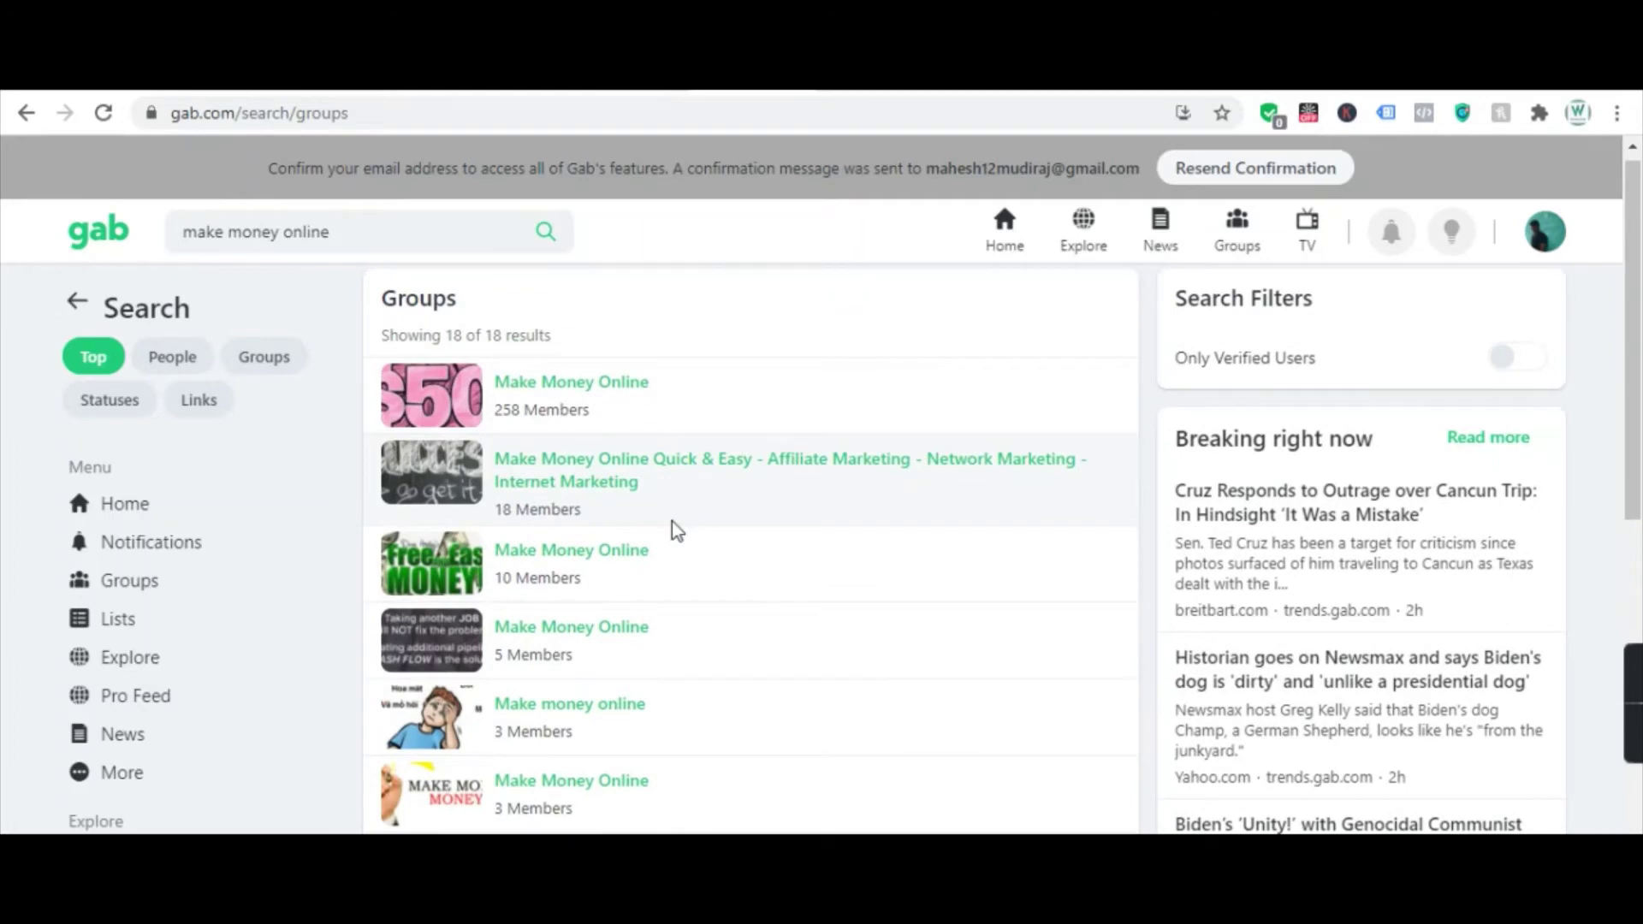
scroll(675, 532, up, 1)
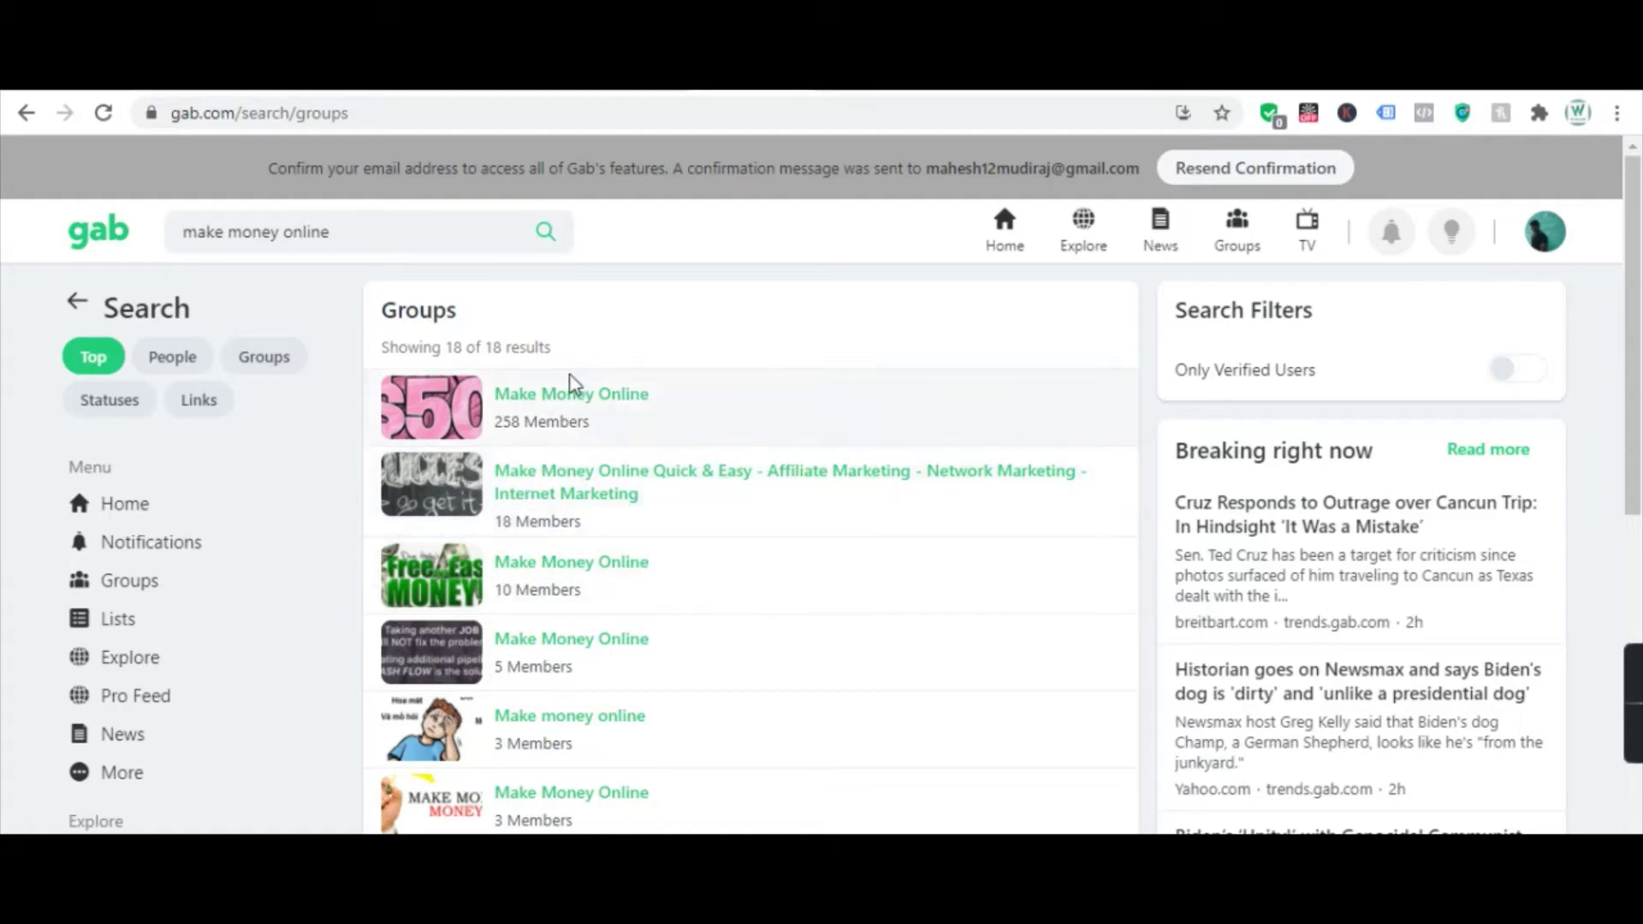
- Open the 258-member Make Money Online group, join it as a member, and go back
right_click(532, 397)
click(597, 411)
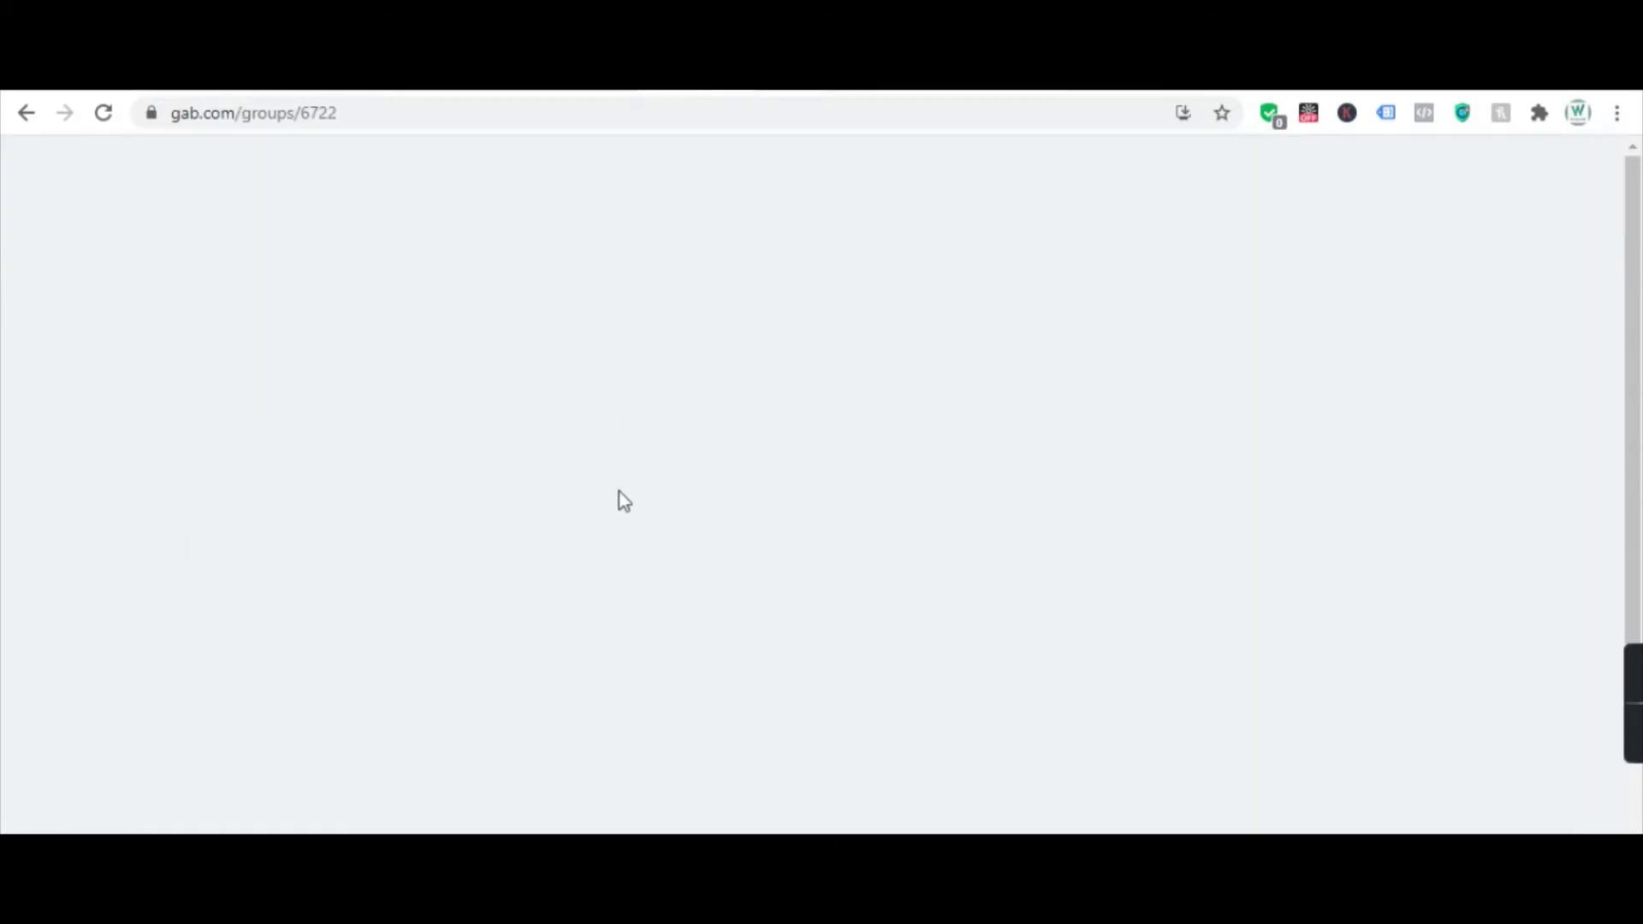
scroll(1177, 631, down, 1)
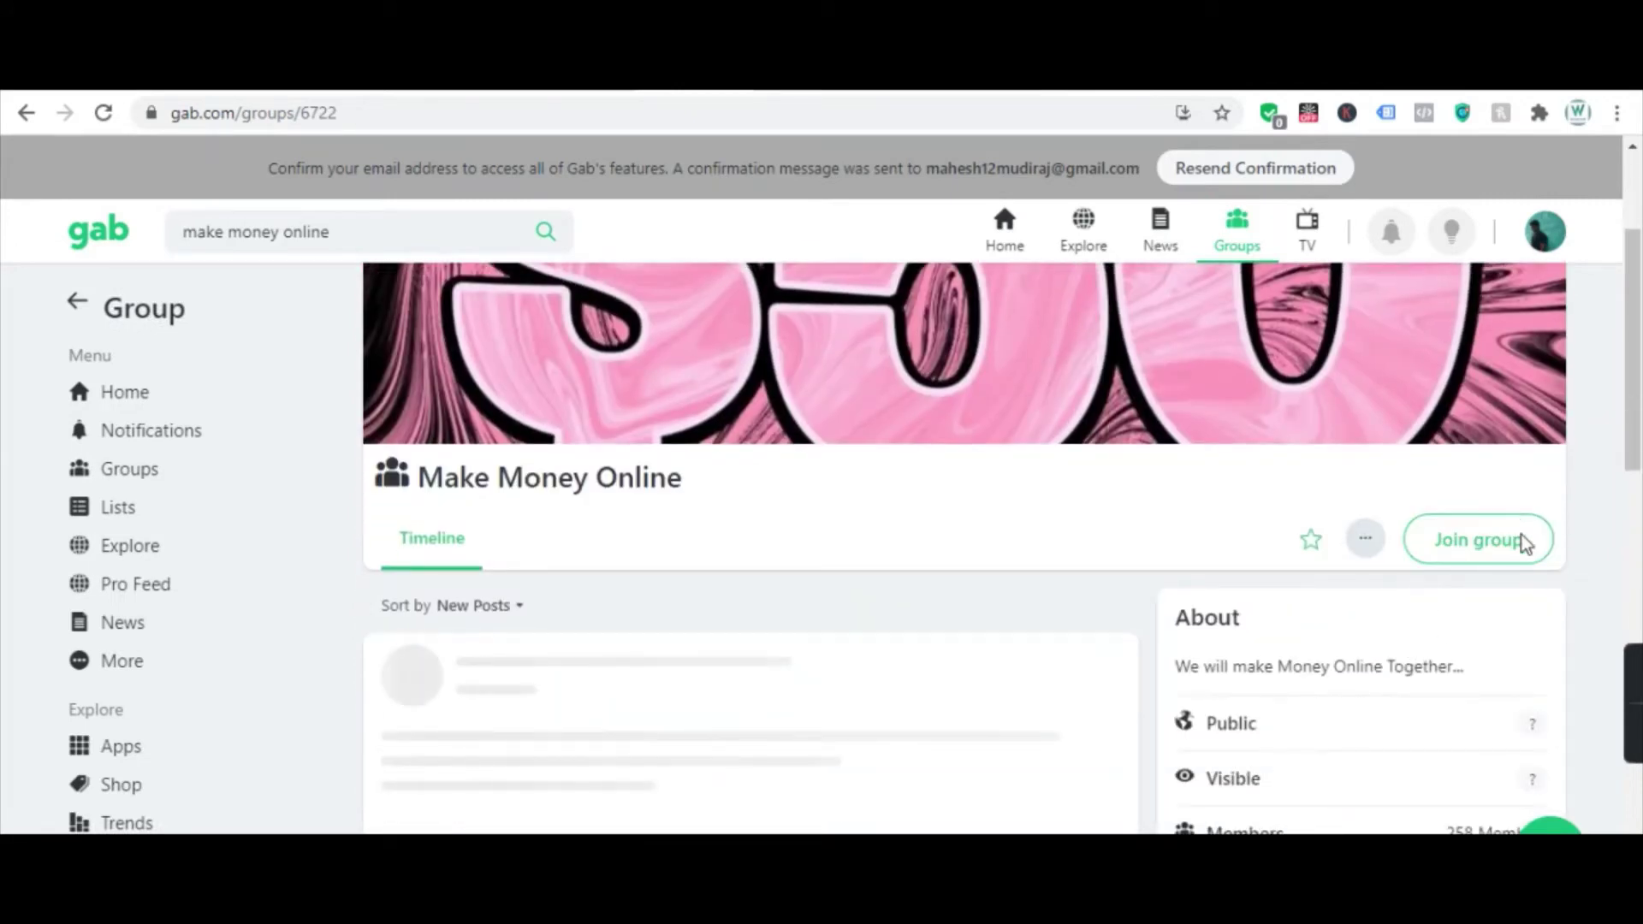
click(1459, 569)
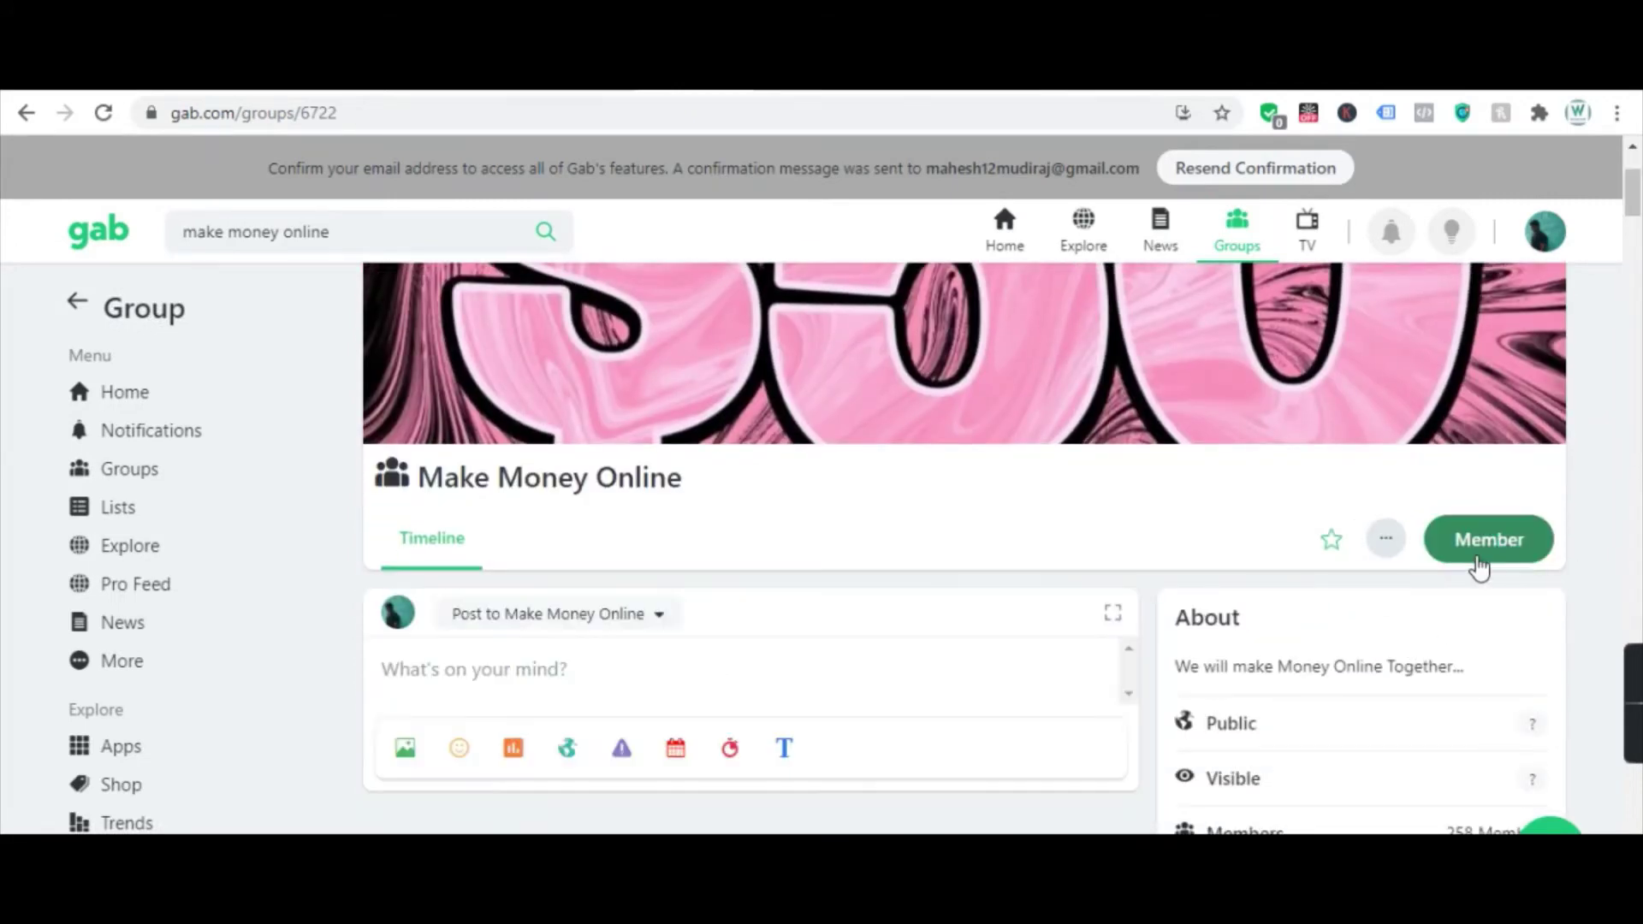
click(1478, 563)
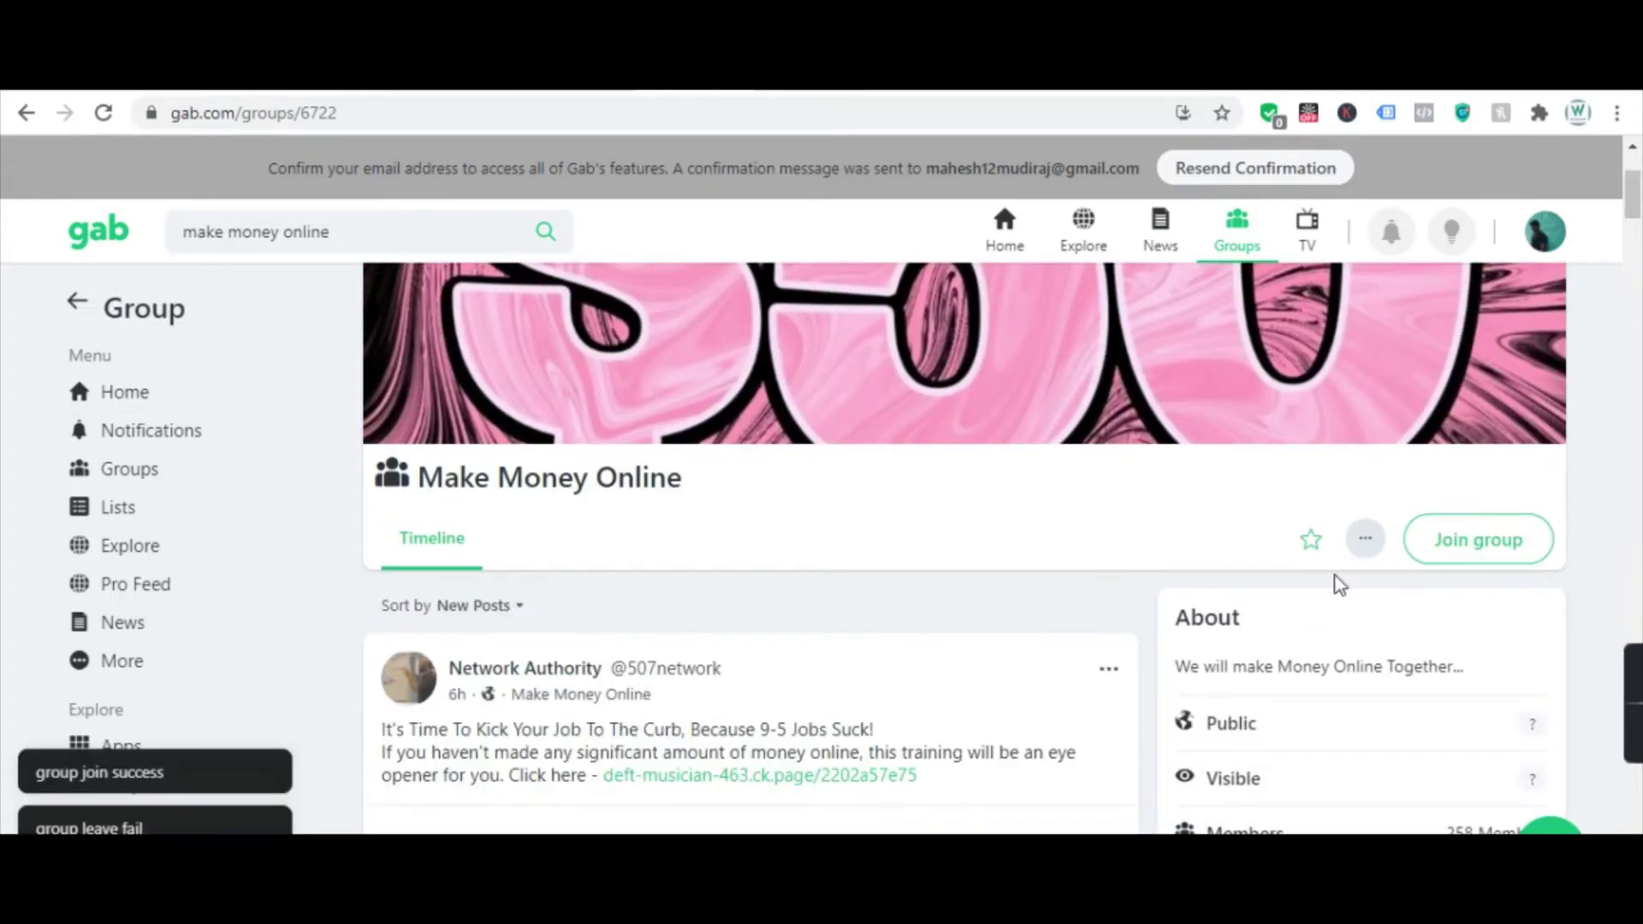
click(1467, 568)
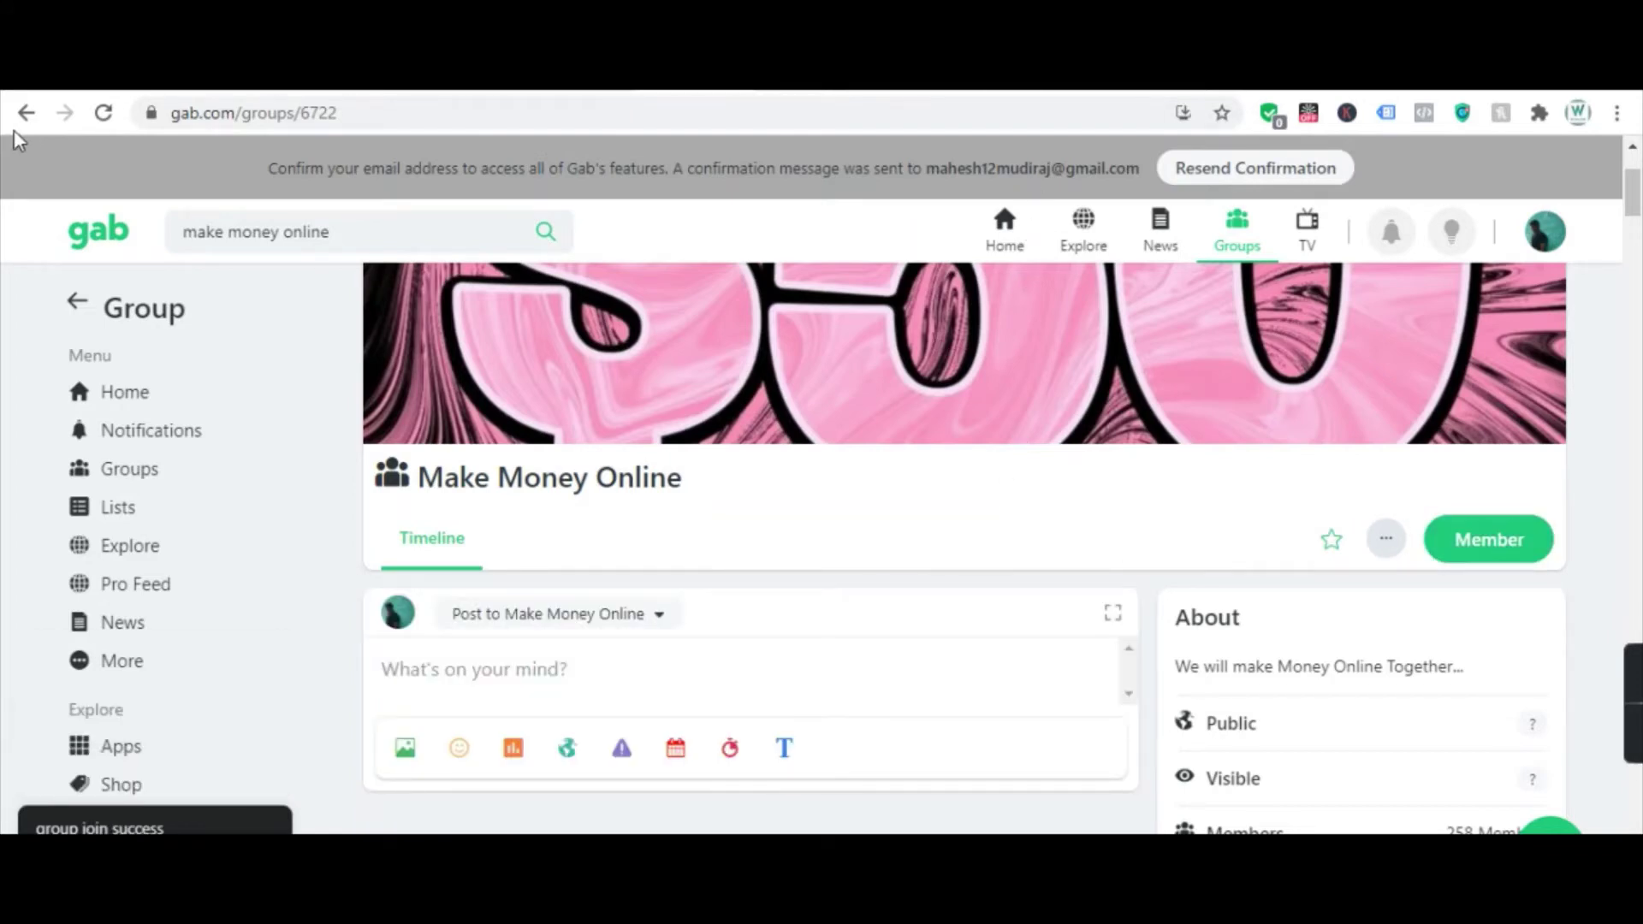
click(27, 112)
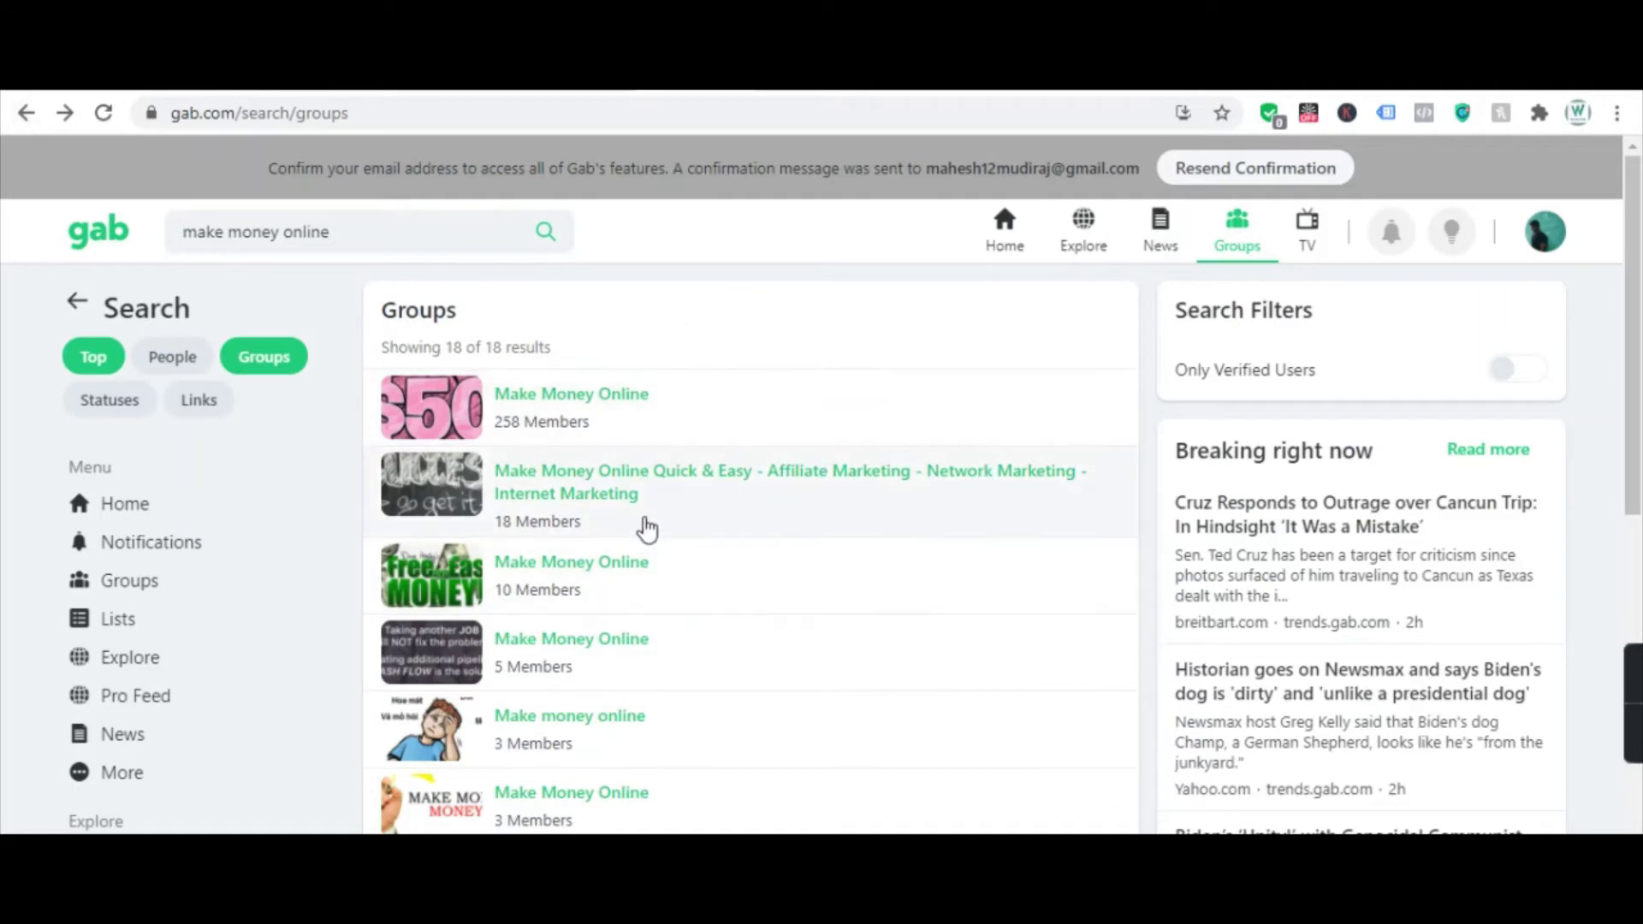
- Replace the search text with 'manifest' and run the search
scroll(562, 532, down, 3)
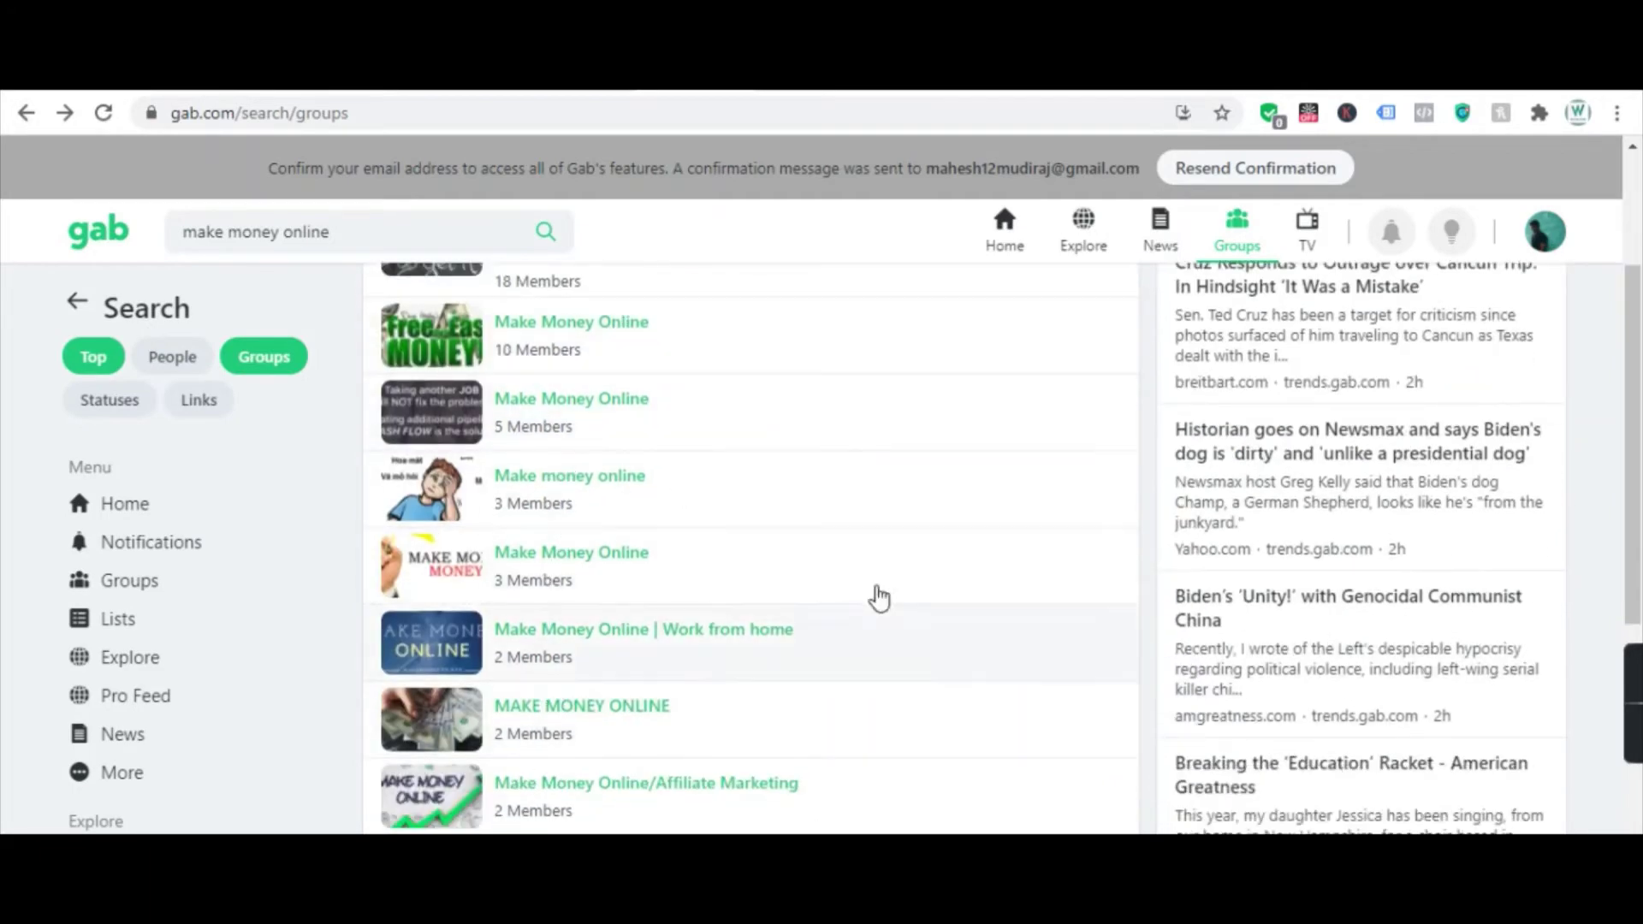
scroll(873, 598, up, 3)
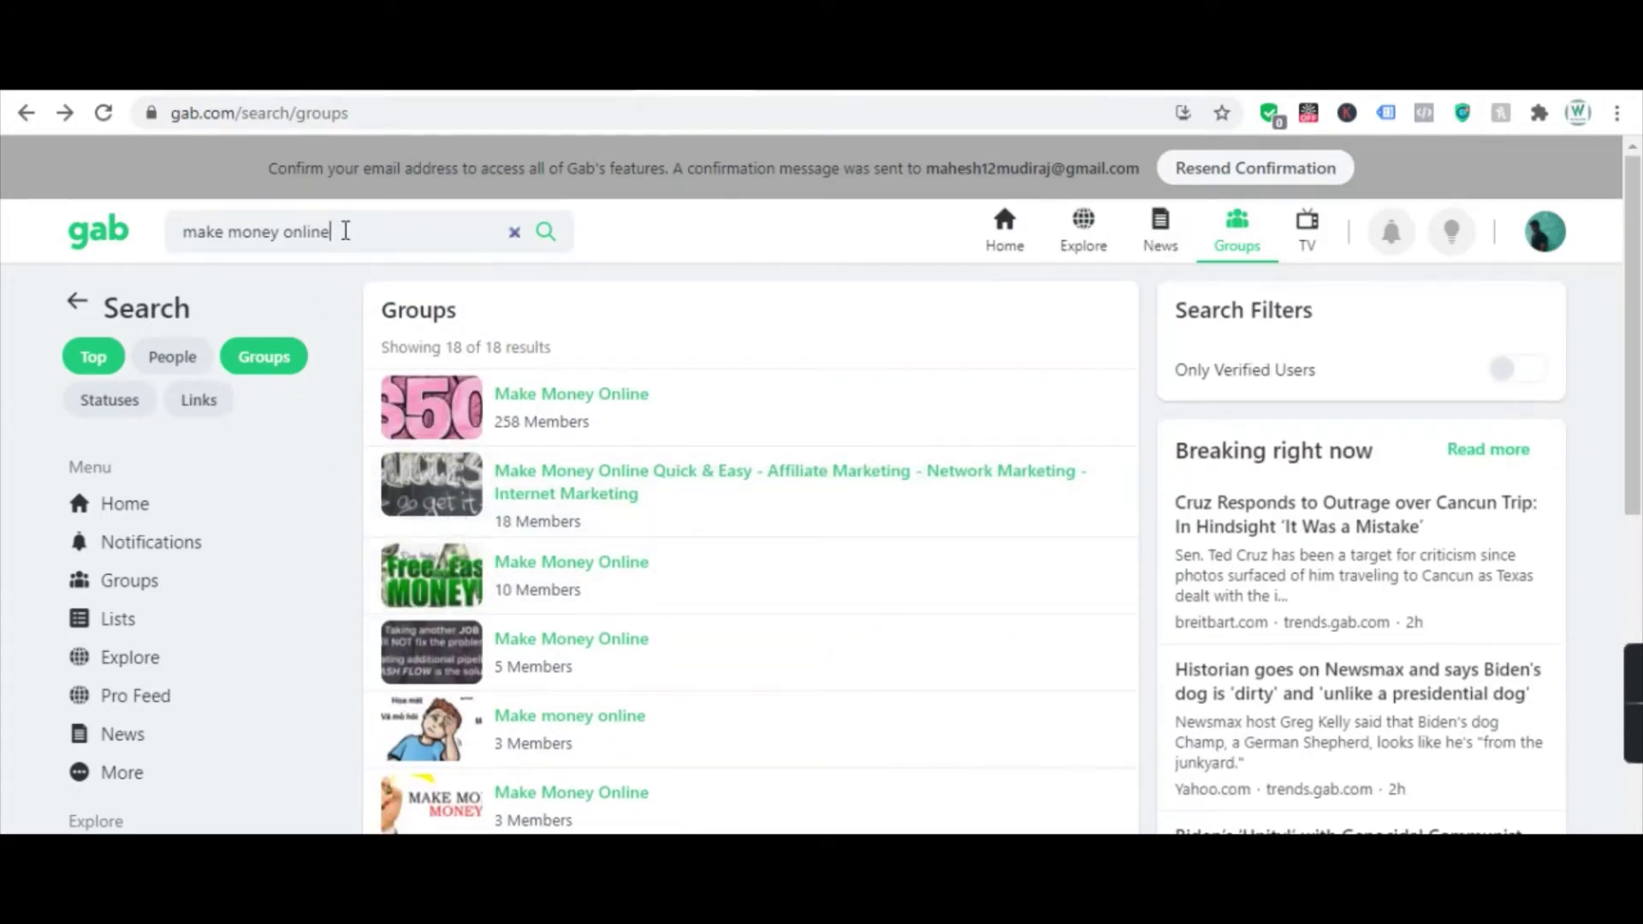
triple_click(345, 231)
key(BackSpace)
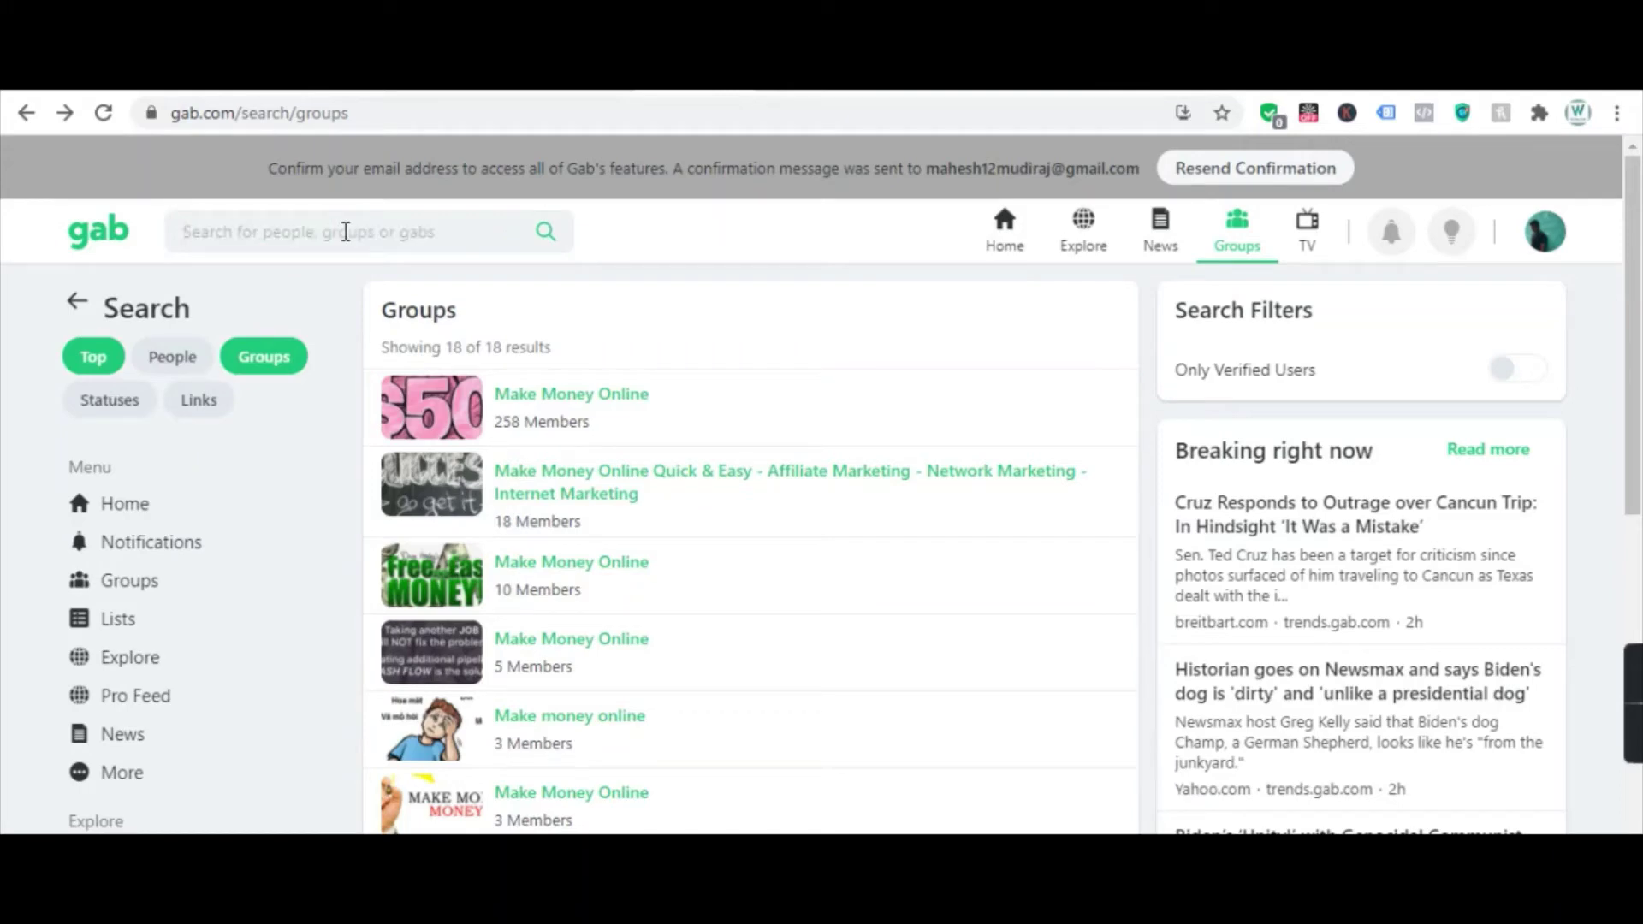
text(mani)
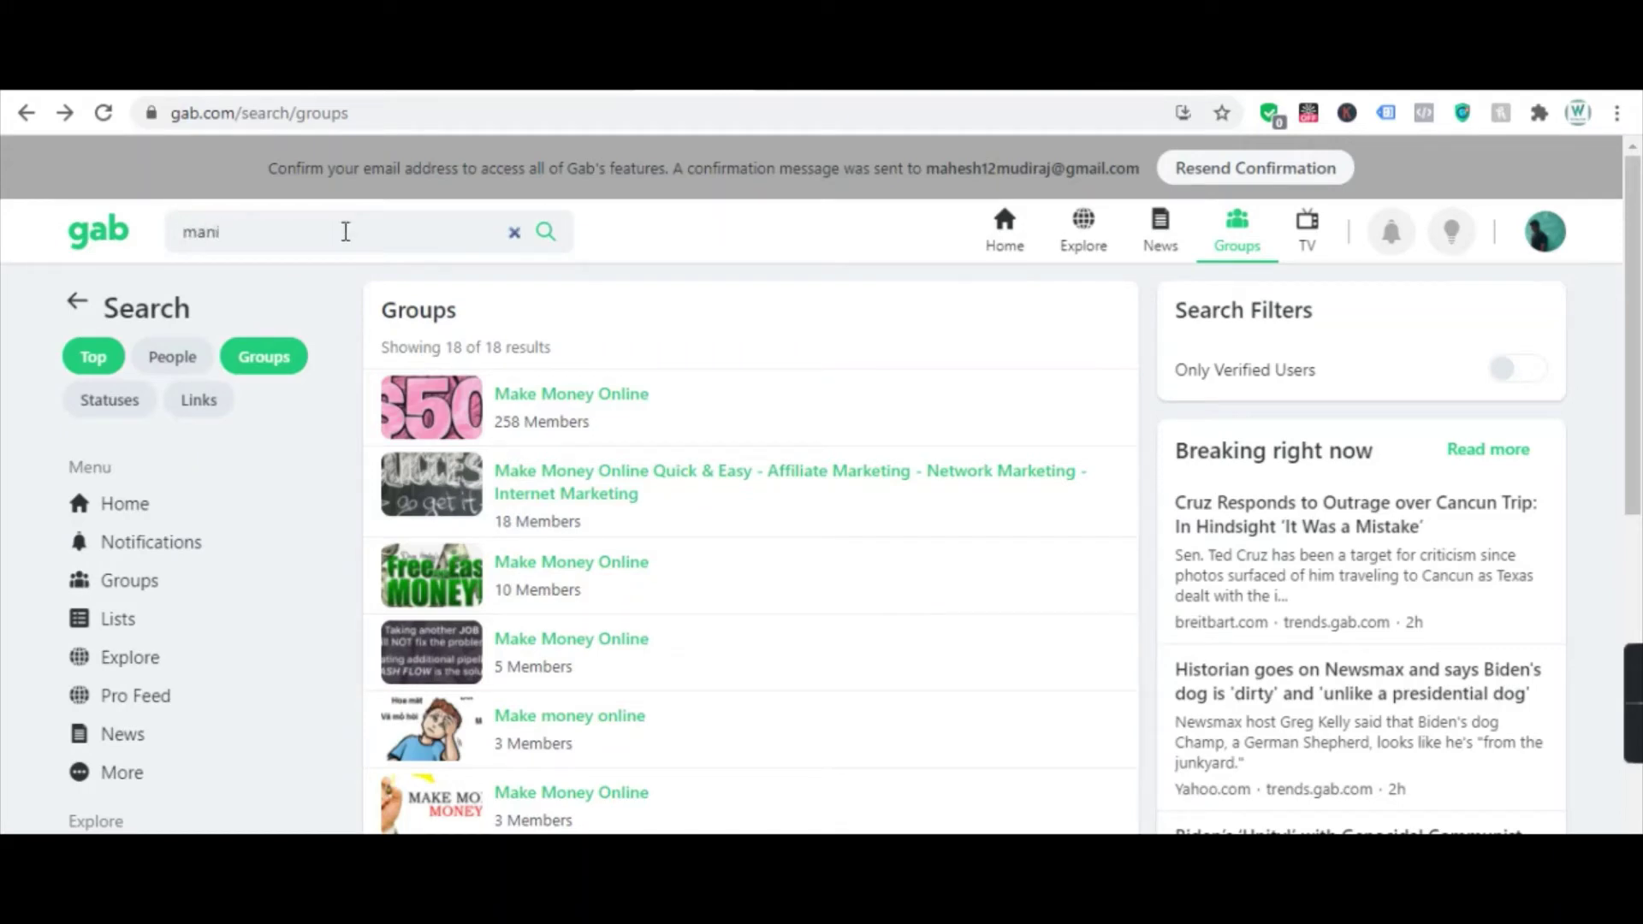
text(fest)
key(Return)
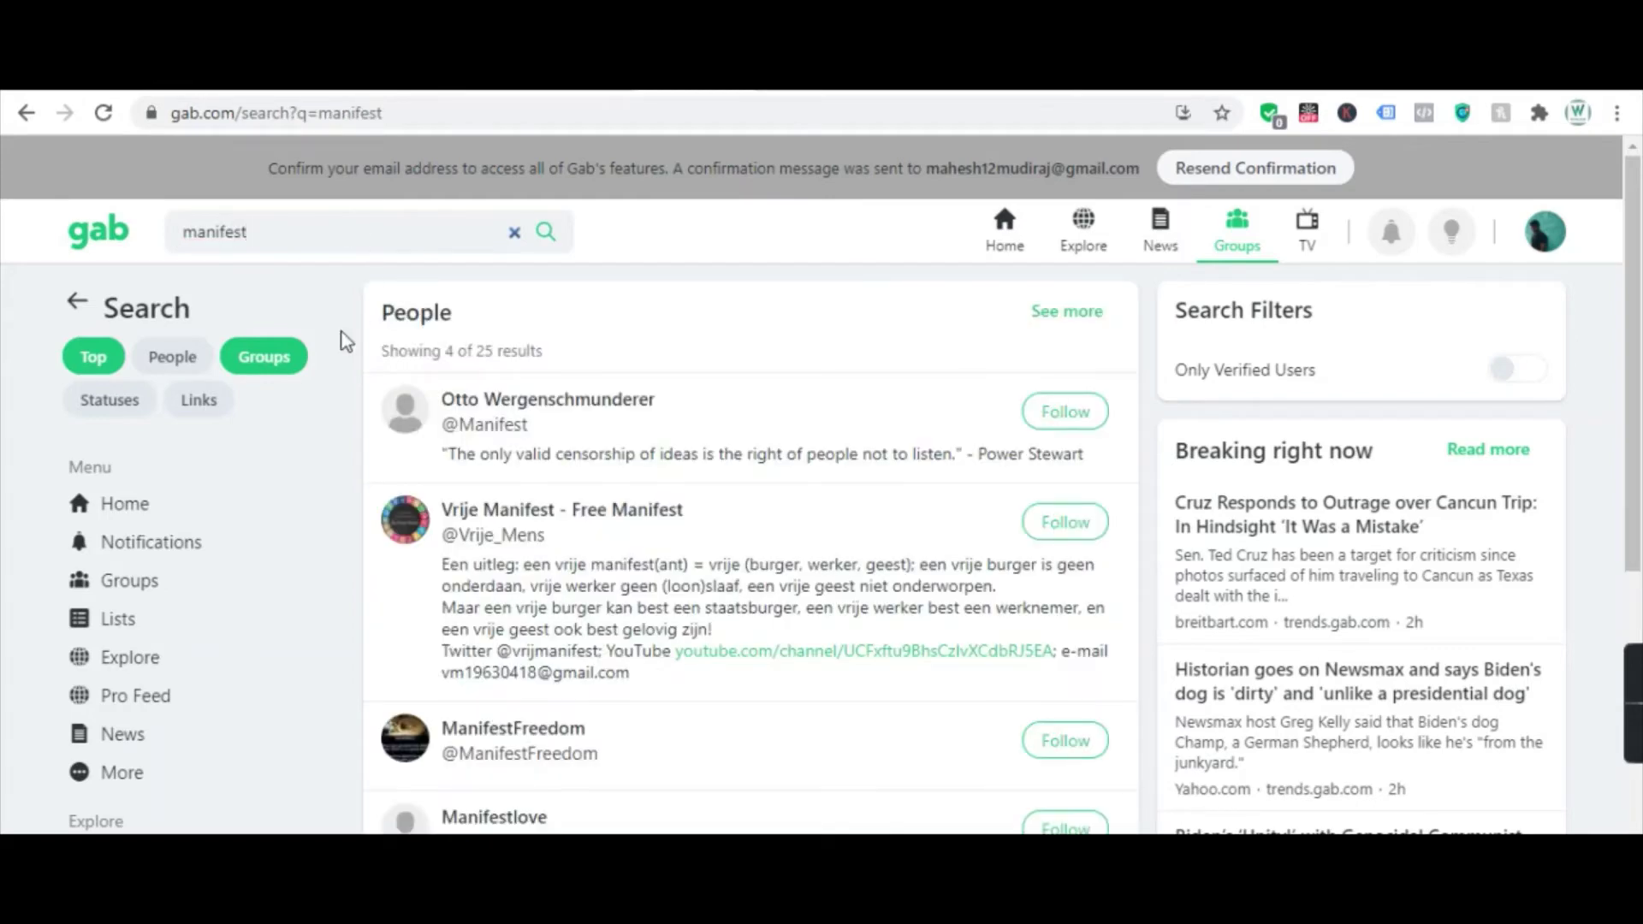
- Browse the manifest group results, then start creating a new group
scroll(539, 359, down, 4)
scroll(552, 493, up, 3)
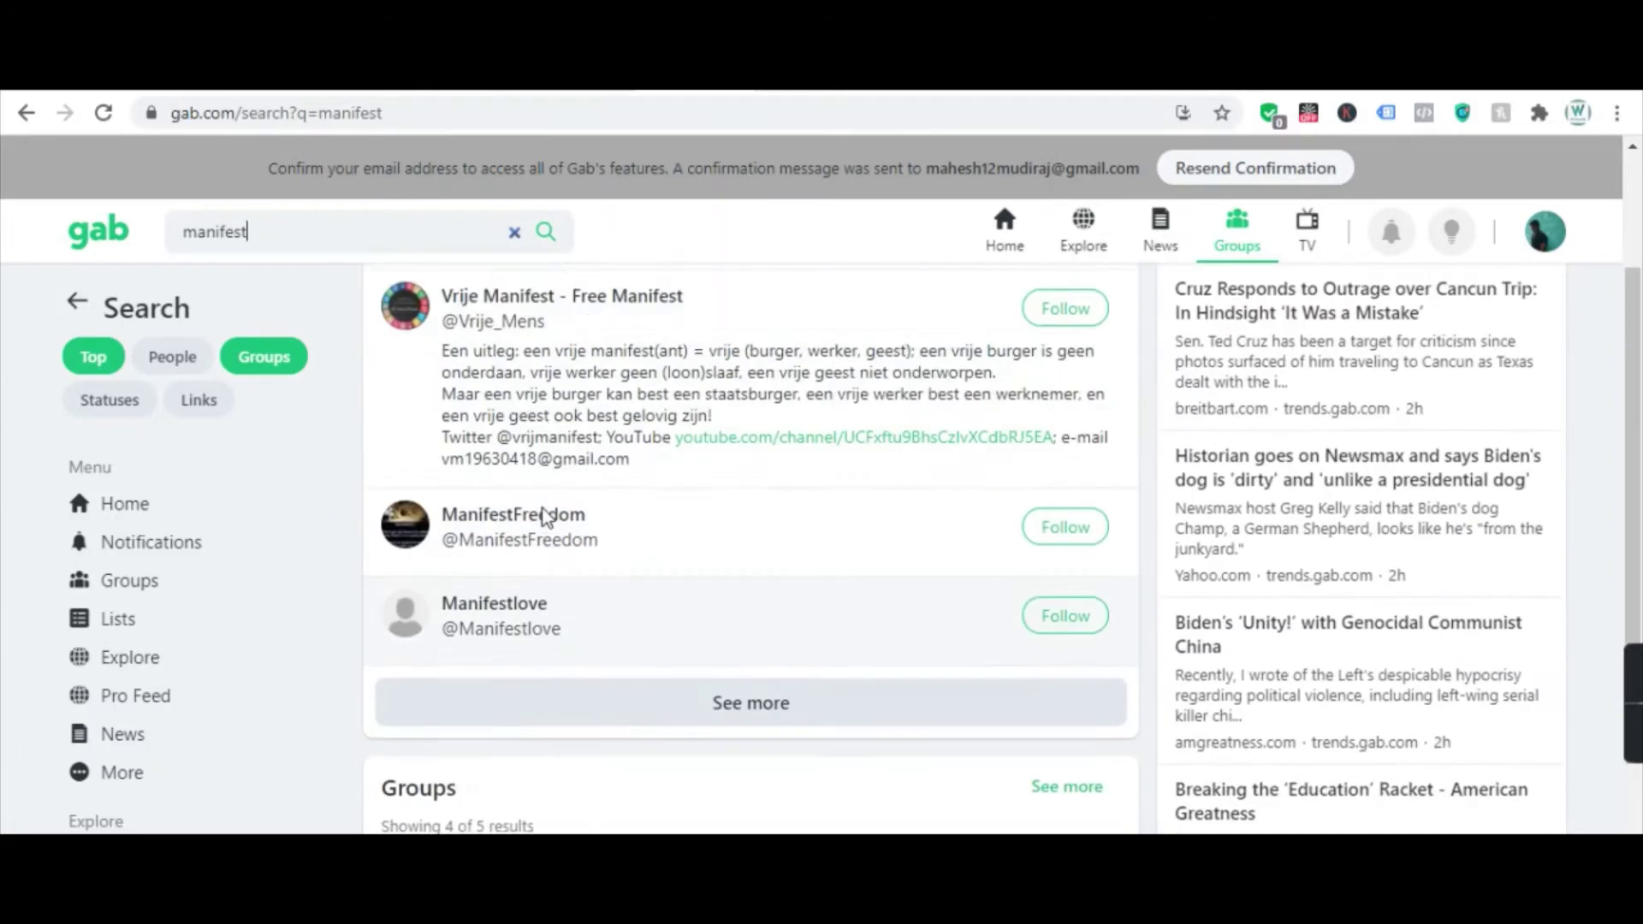
scroll(541, 518, up, 2)
scroll(543, 537, down, 7)
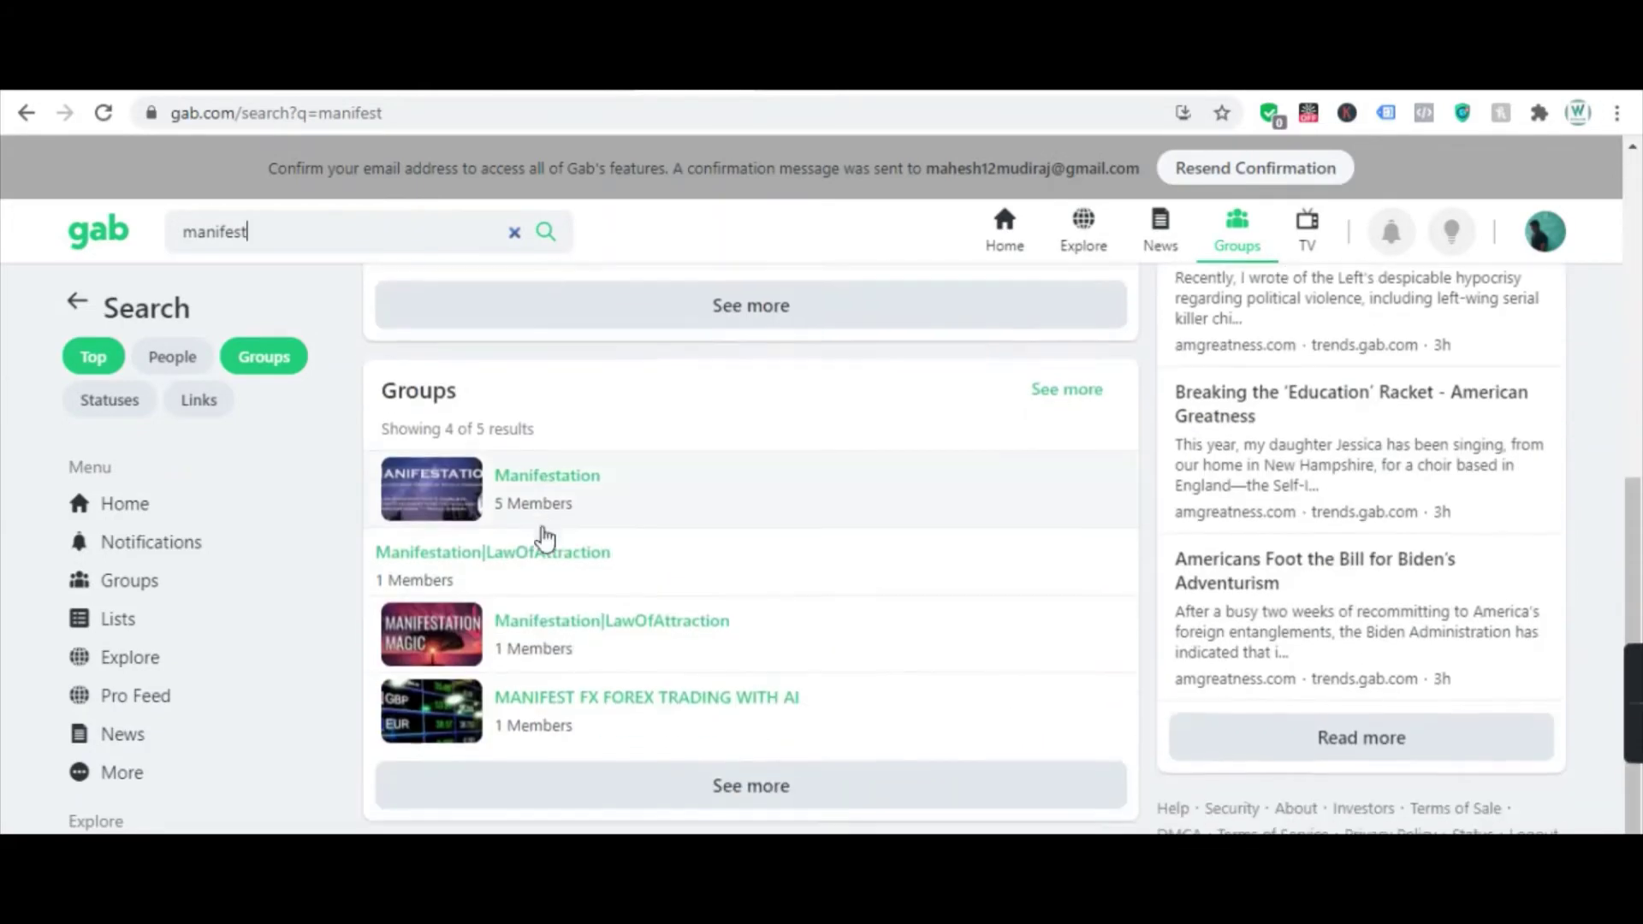
scroll(753, 590, up, 3)
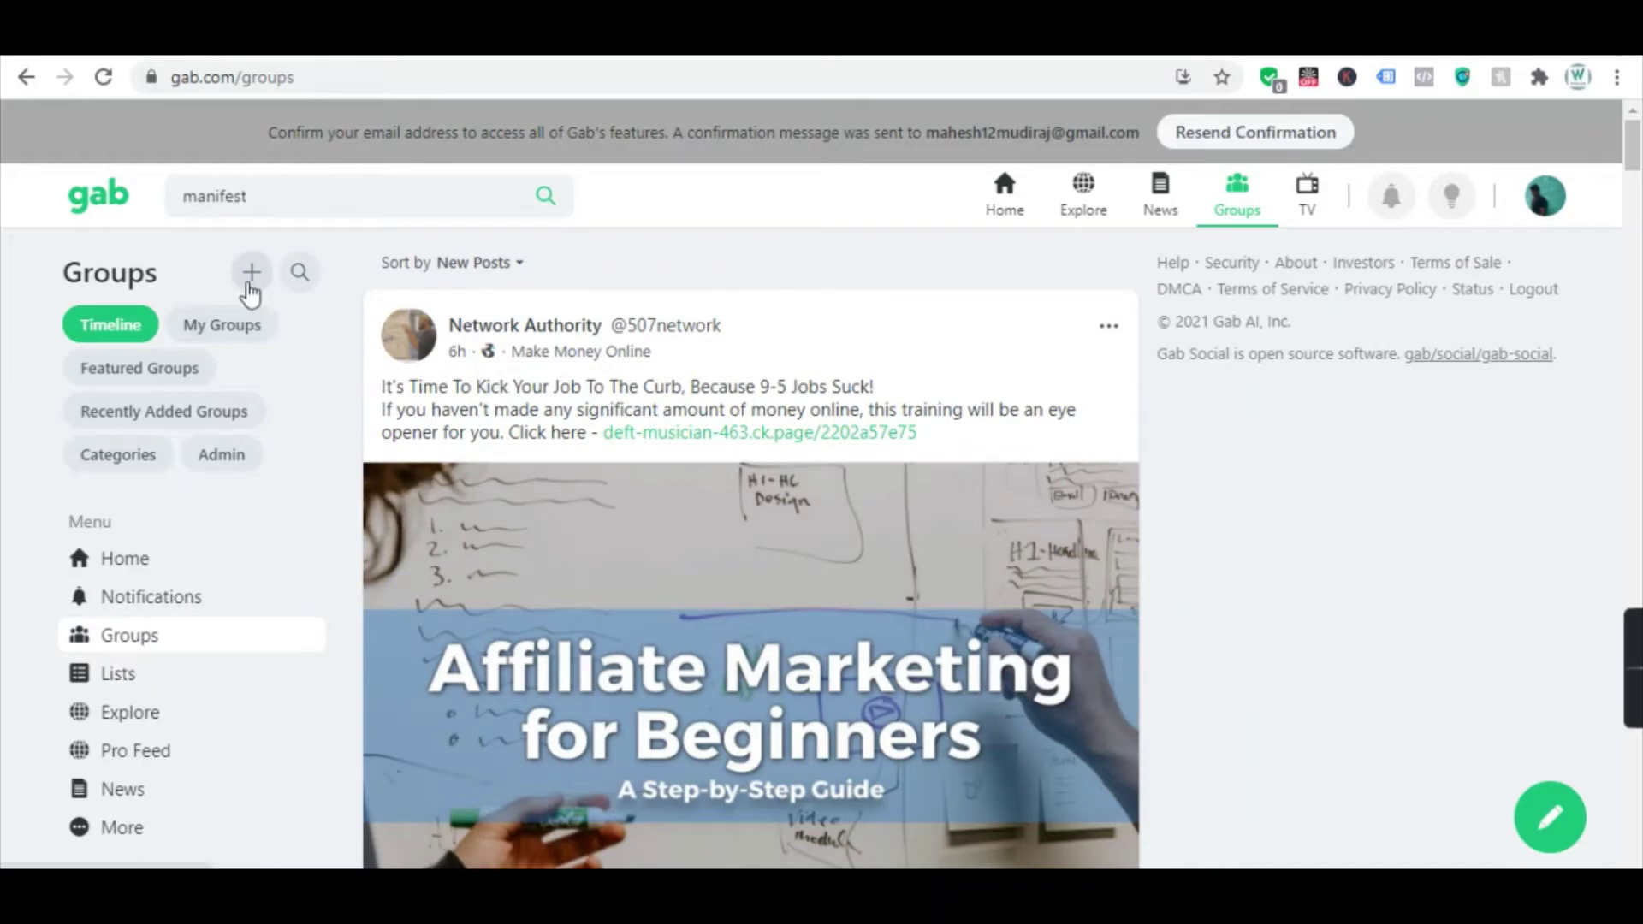
click(250, 274)
- Enter the group title 'Monetize and Make Money Youtube'
click(498, 331)
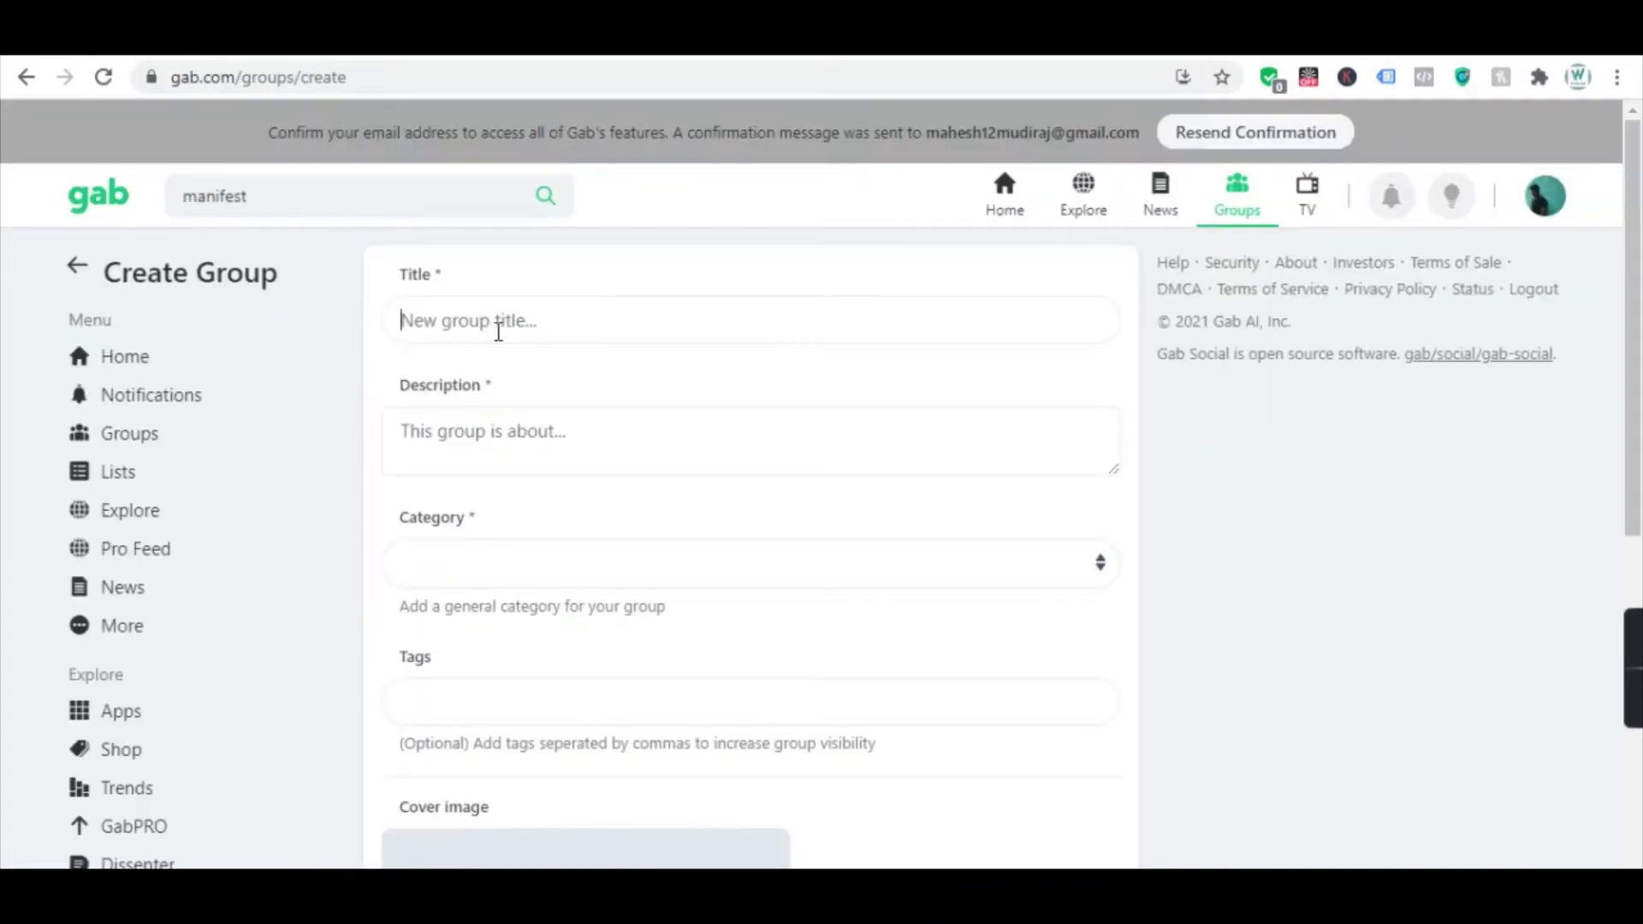
text(Ma)
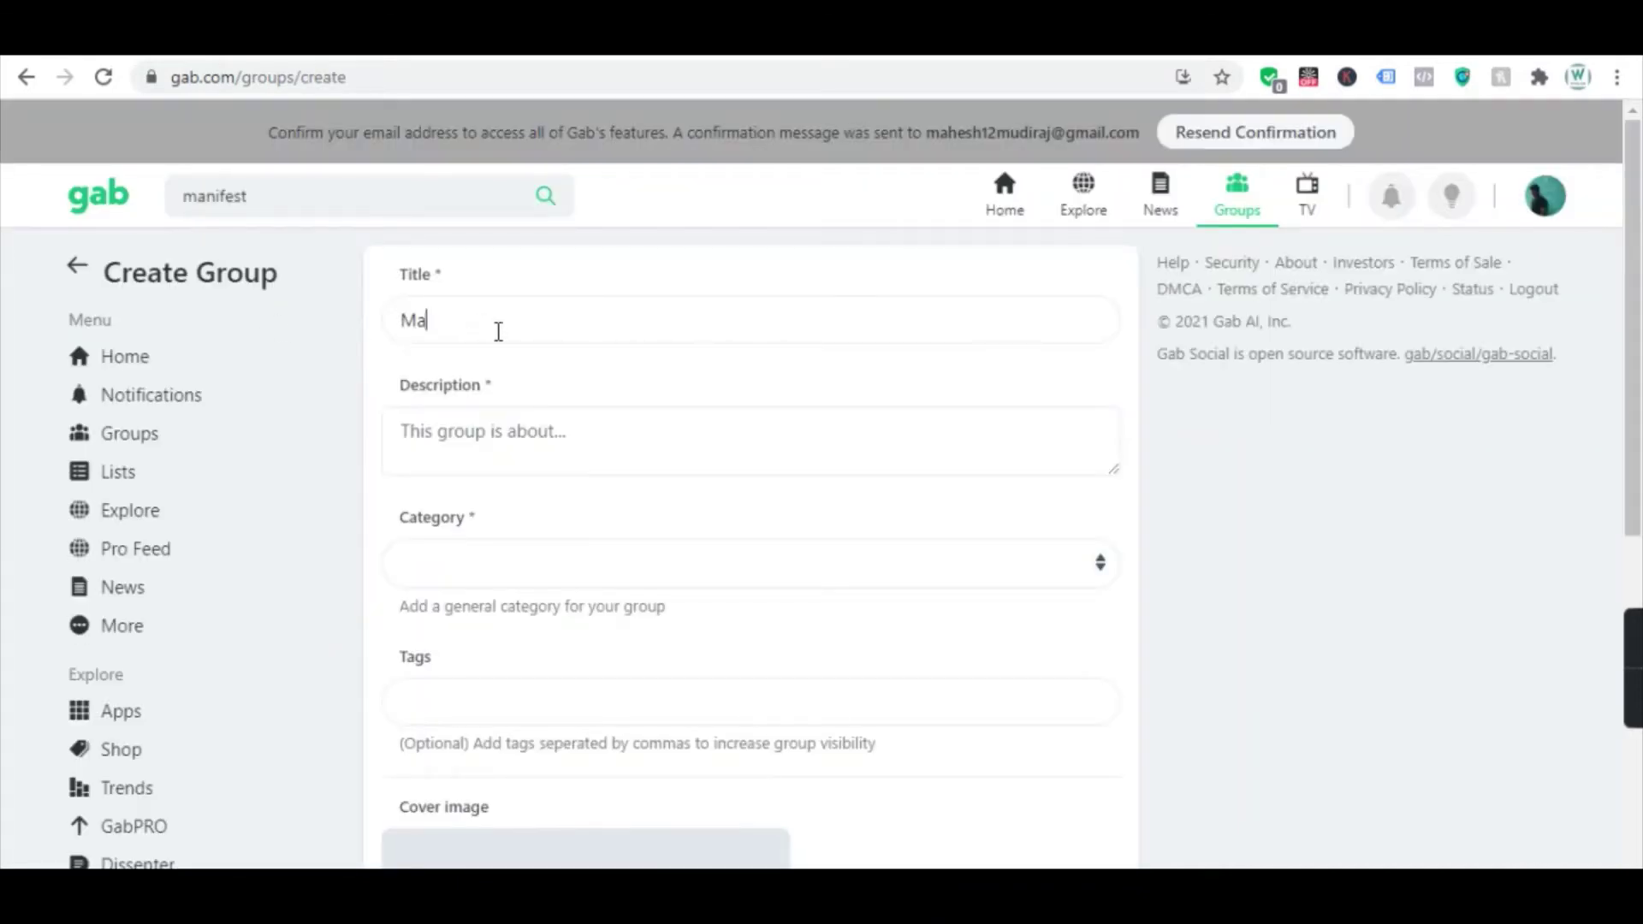
text(ke Money Youtube)
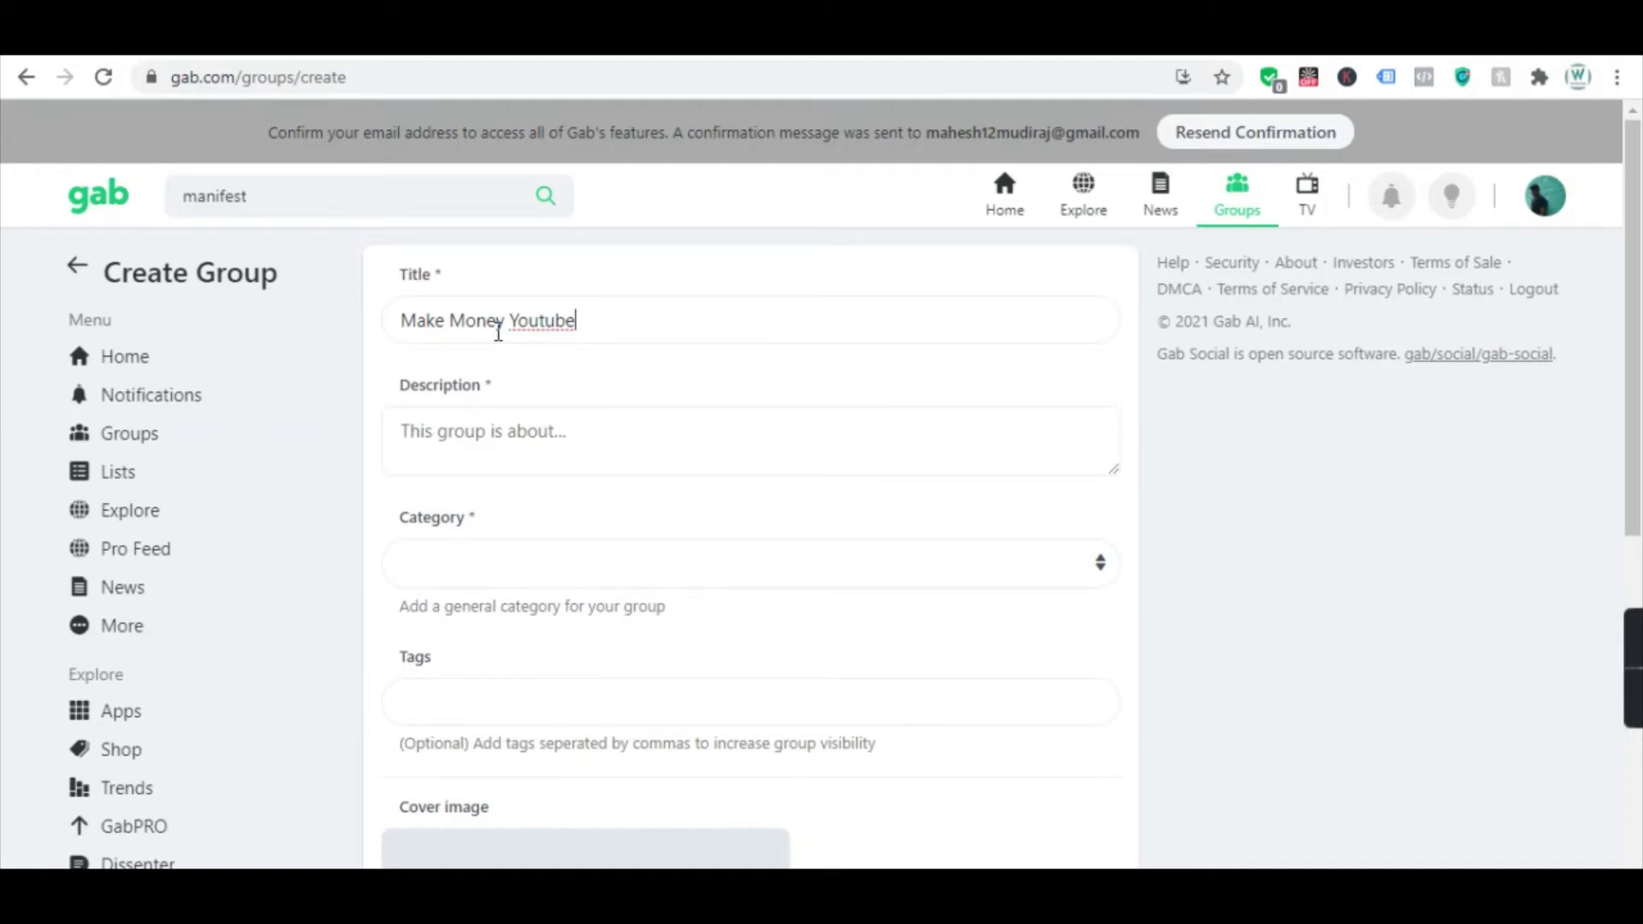
key(ctrl+Left)
key(ctrl+Left)
key(ctrl+Left)
text(Moneticoe)
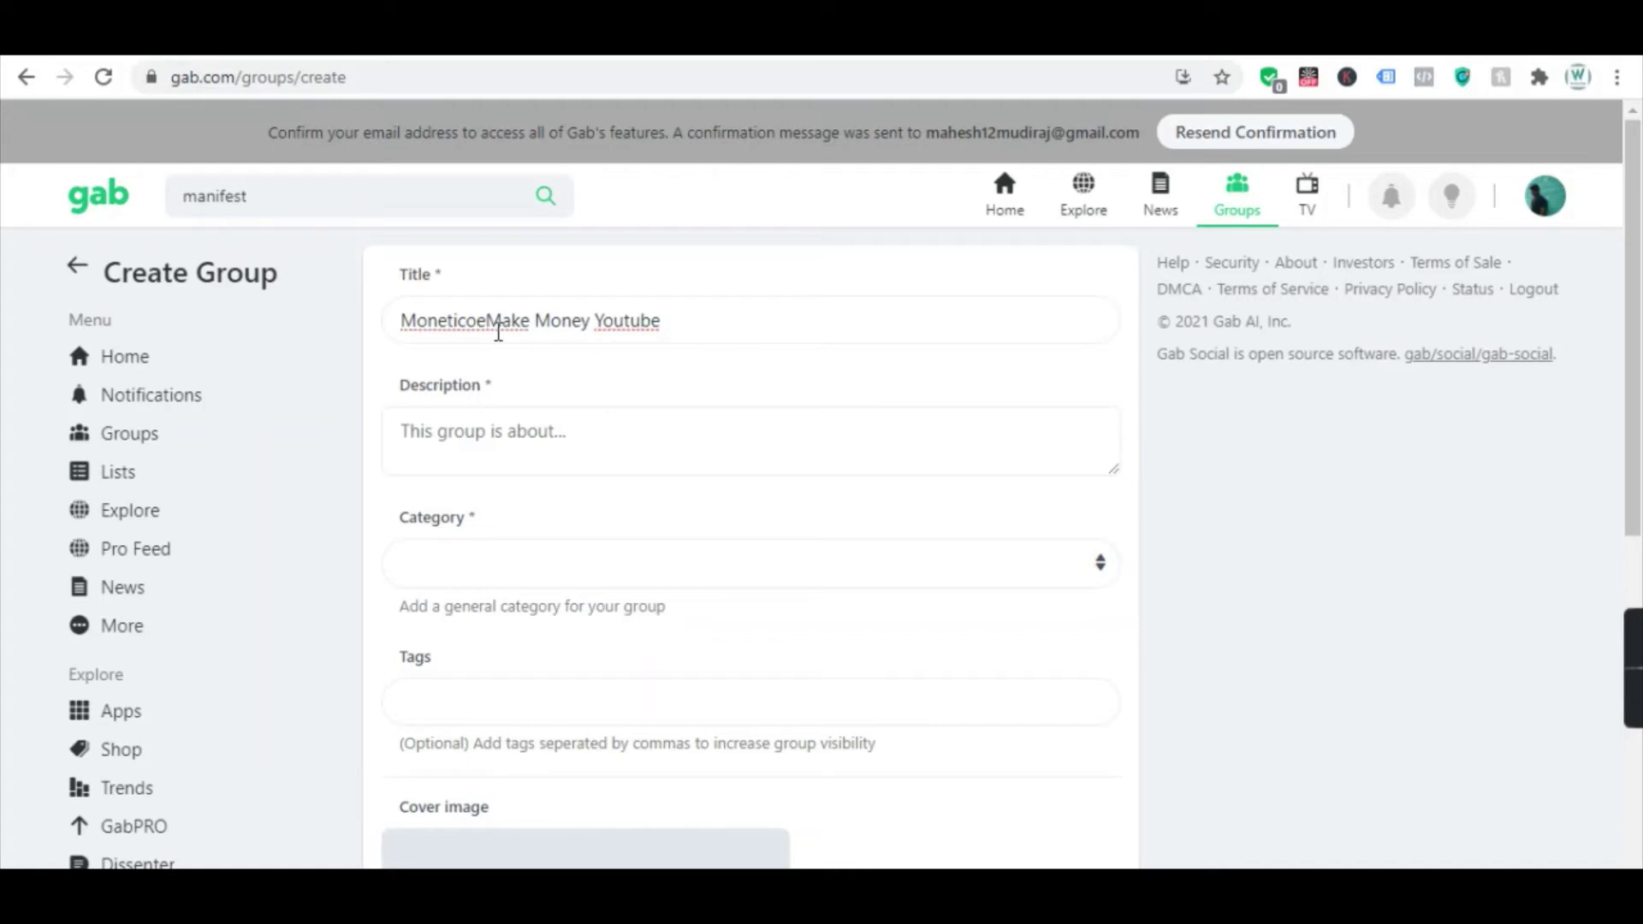
key(BackSpace)
key(BackSpace)
key(BackSpace)
text(ze )
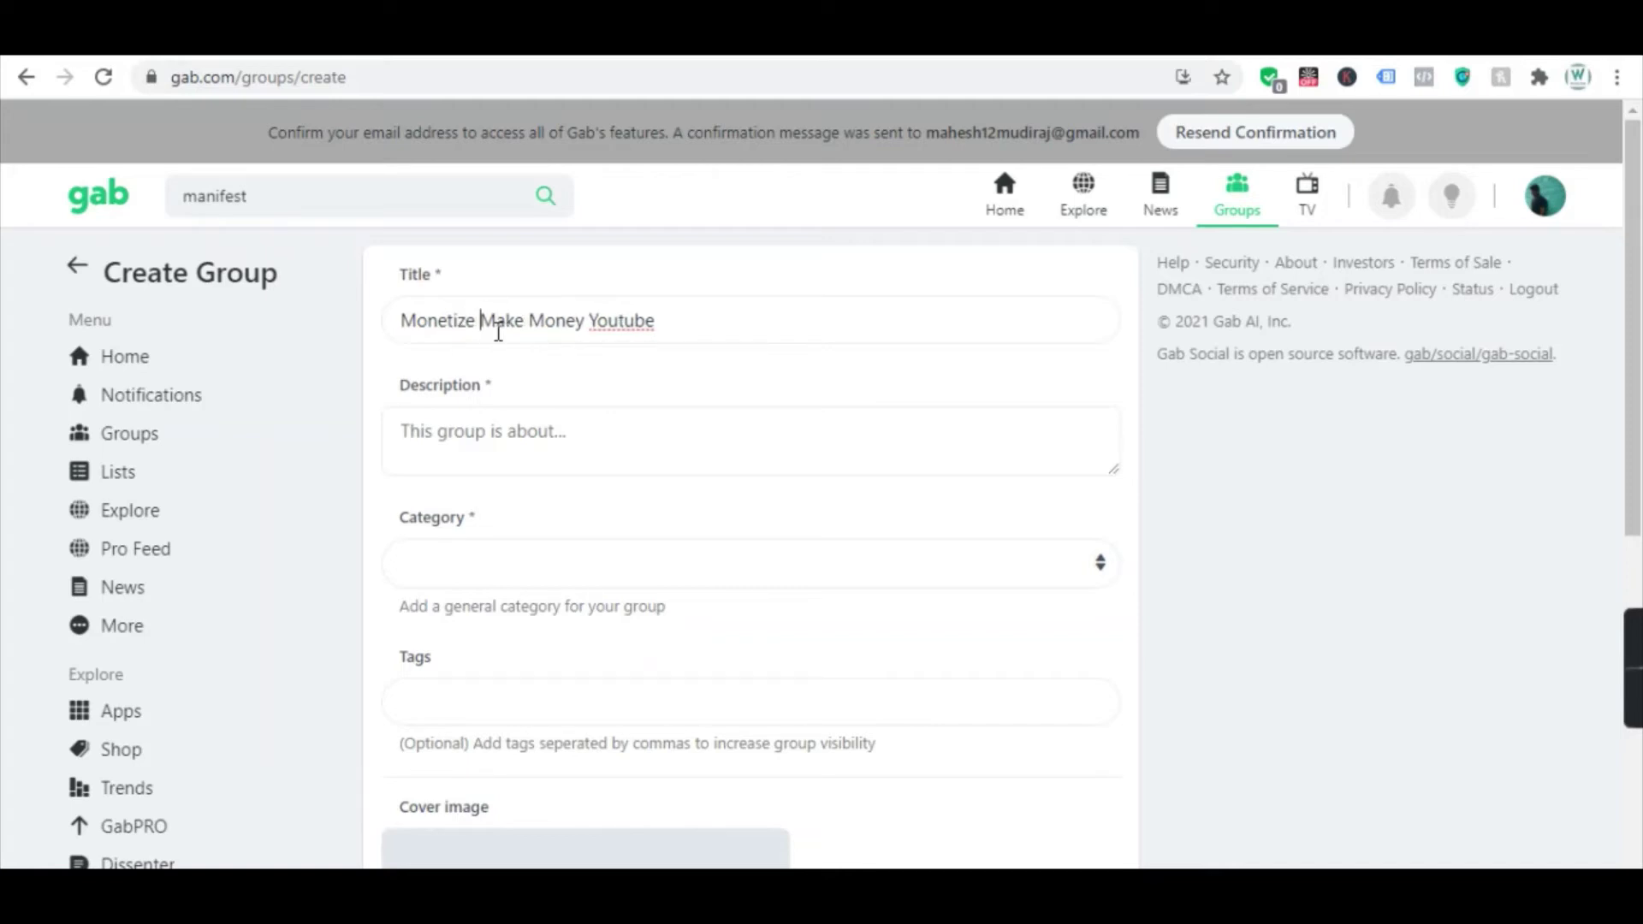
text(and)
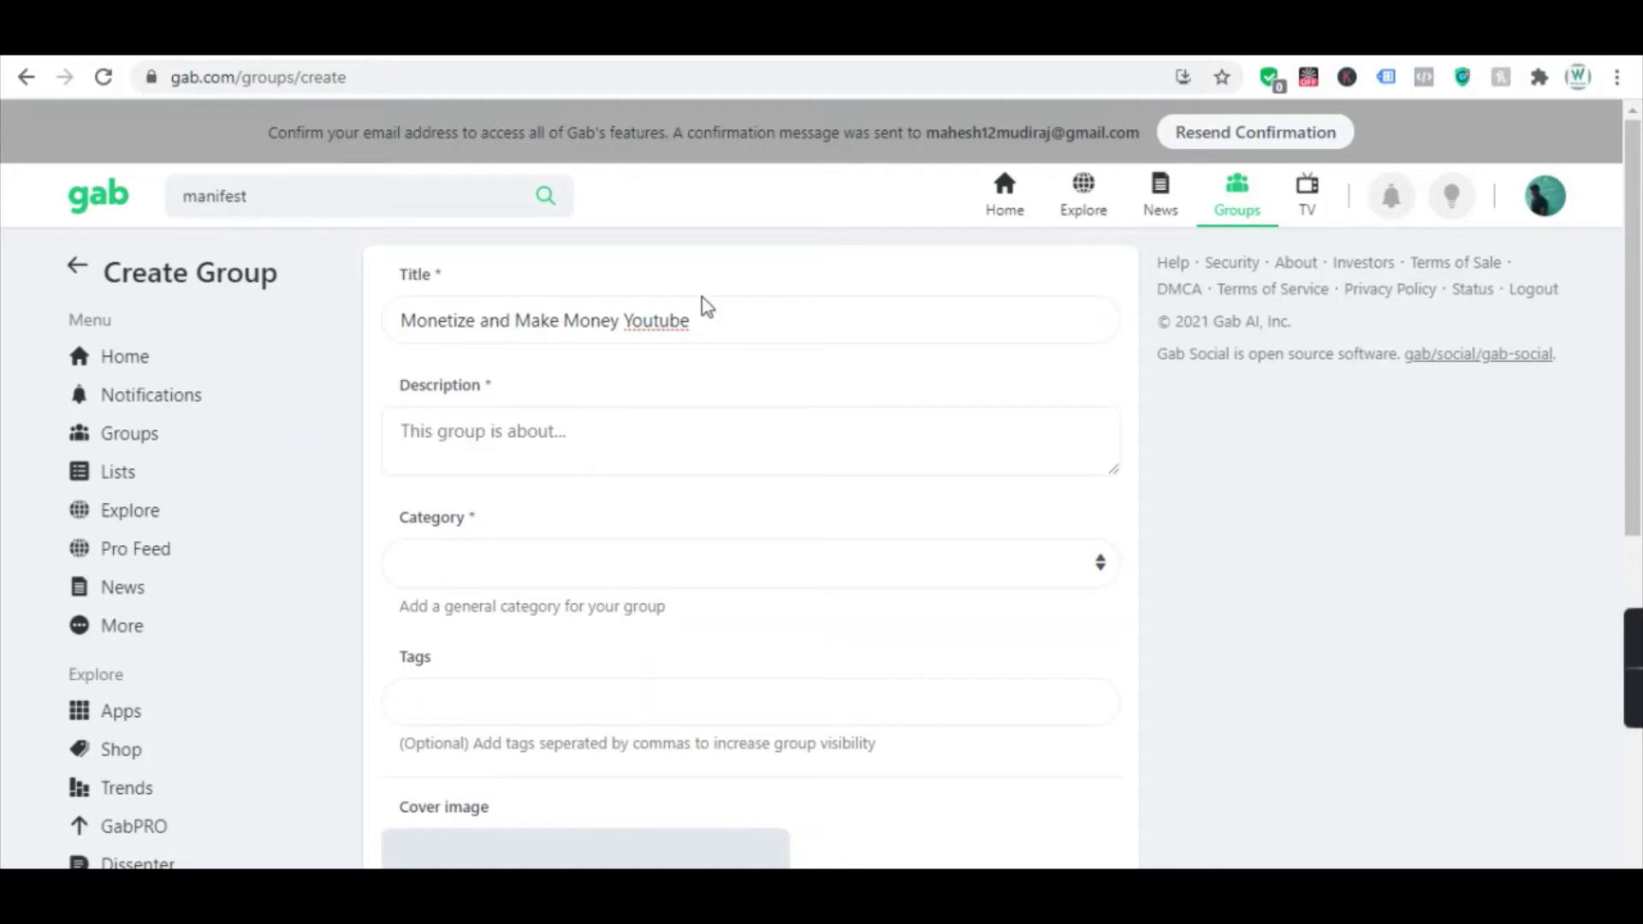
- Capitalise the T so the title ends in 'YouTube'
click(731, 326)
double_click(720, 324)
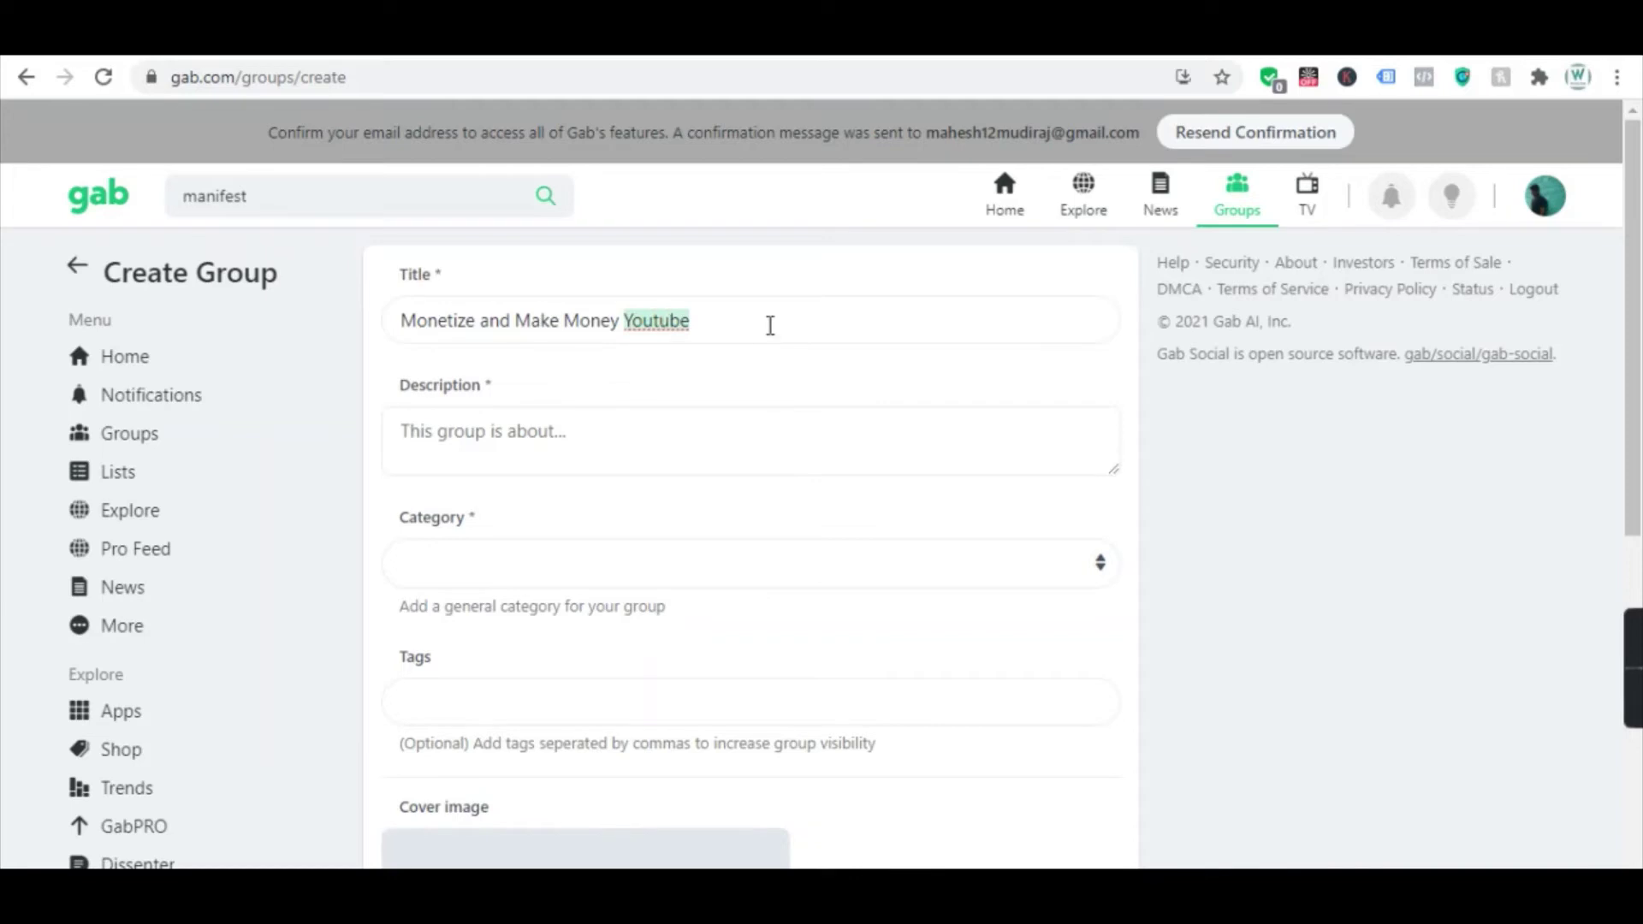
key(Left)
key(Right)
key(Right)
key(Right)
key(Delete)
text(T)
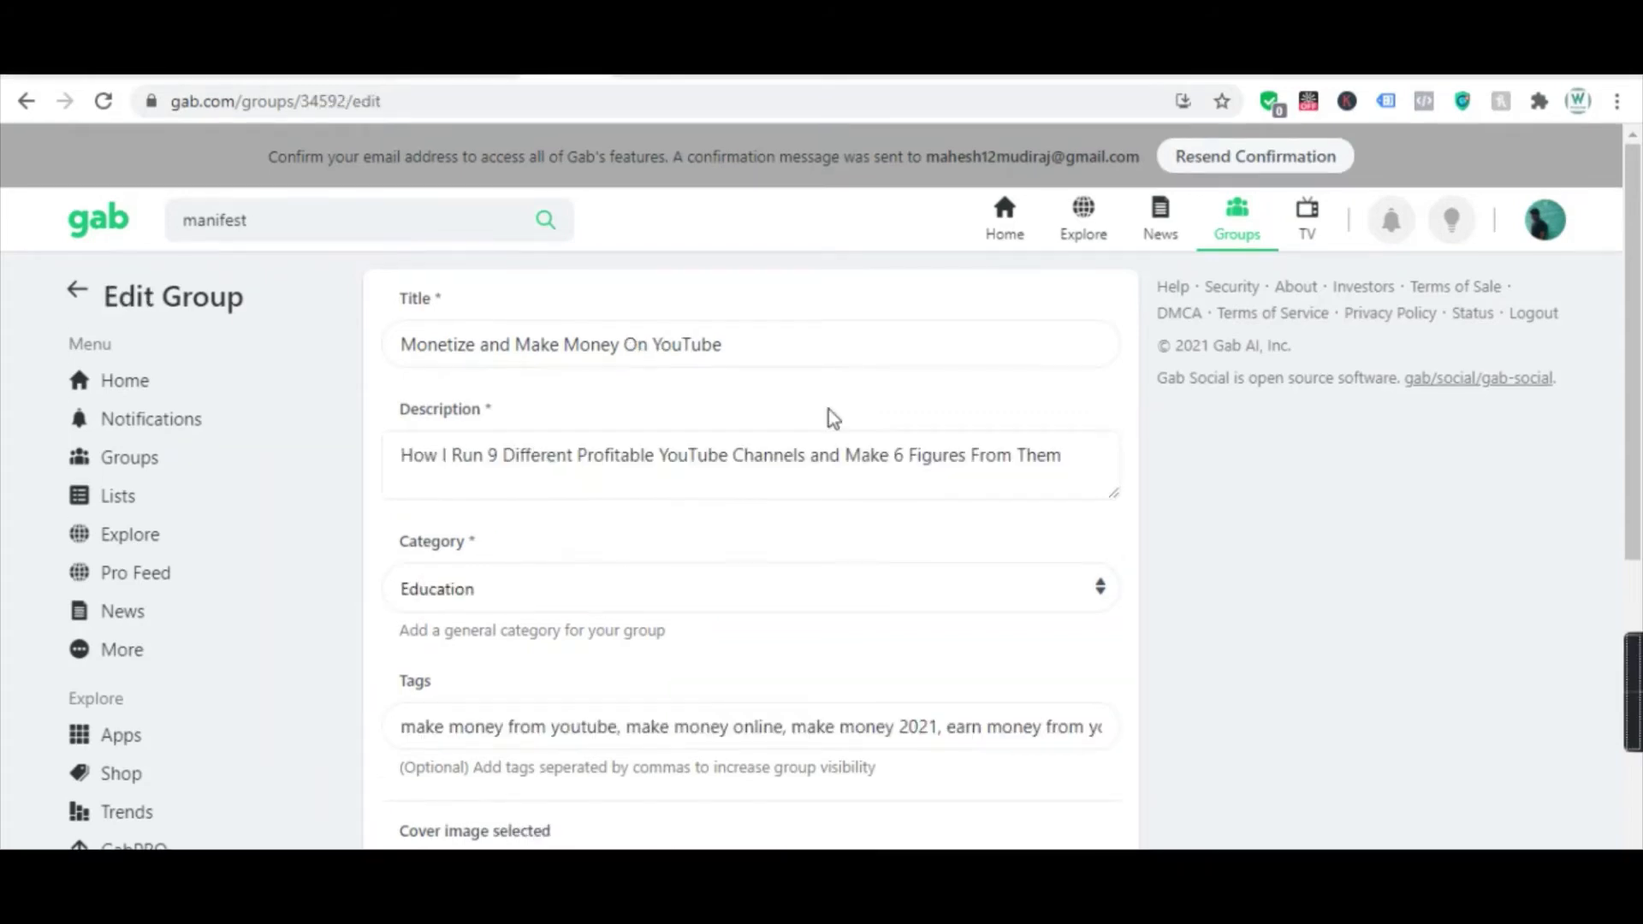
- Review the Edit Group page and cover image, then move to ConvertKit's Landing Pages & Forms dashboard
scroll(664, 416, down, 4)
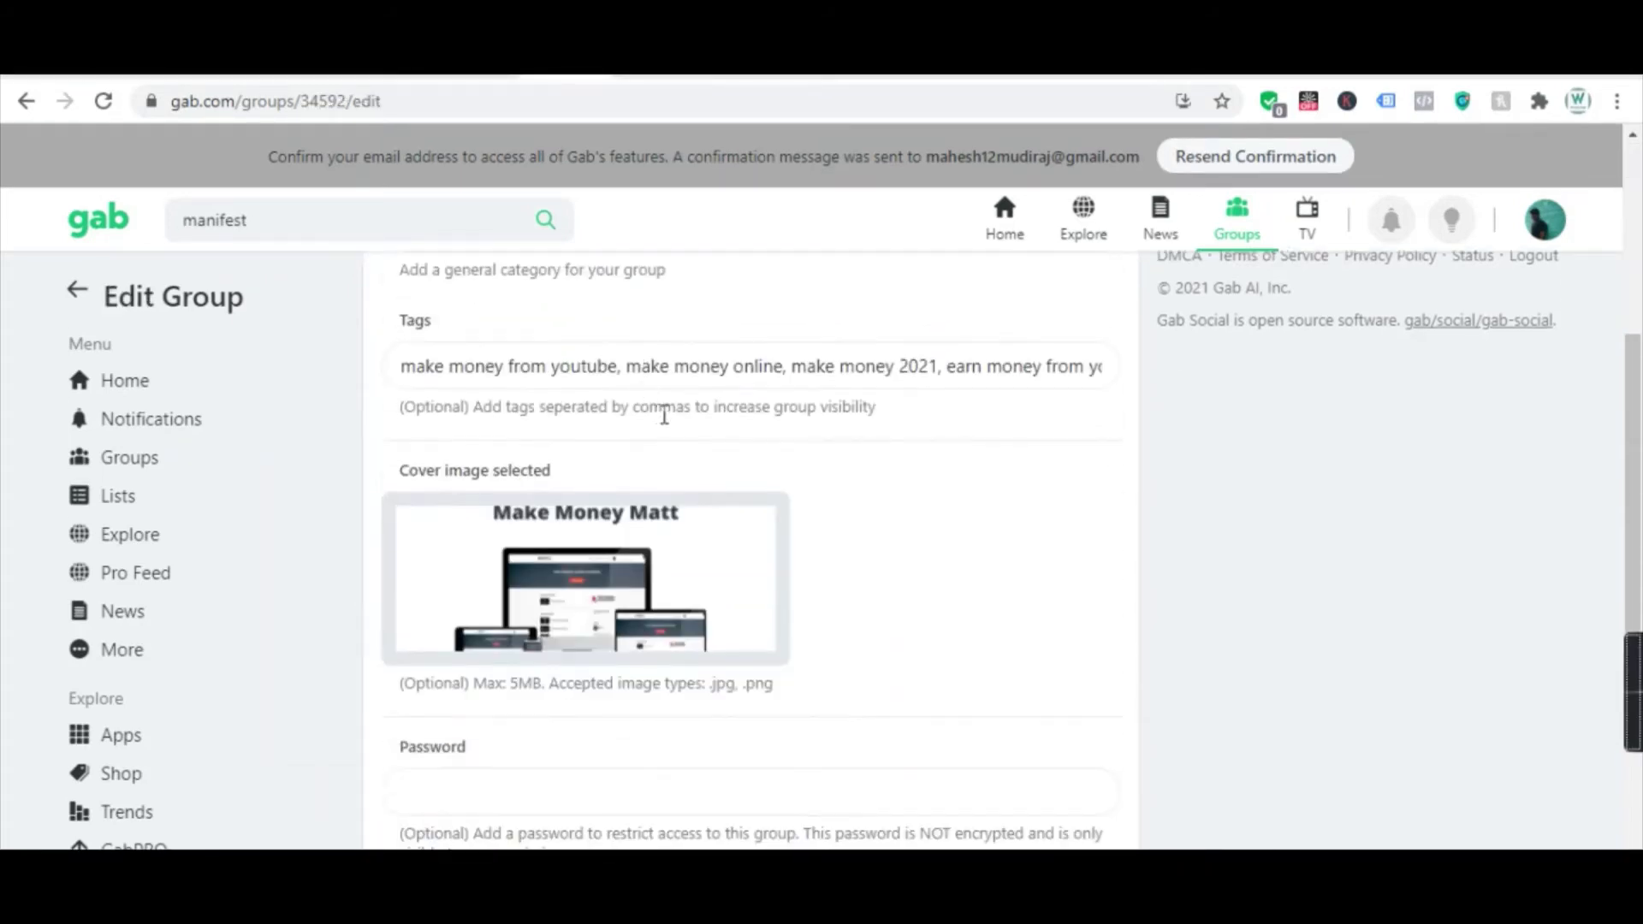
scroll(873, 428, up, 4)
scroll(655, 469, down, 6)
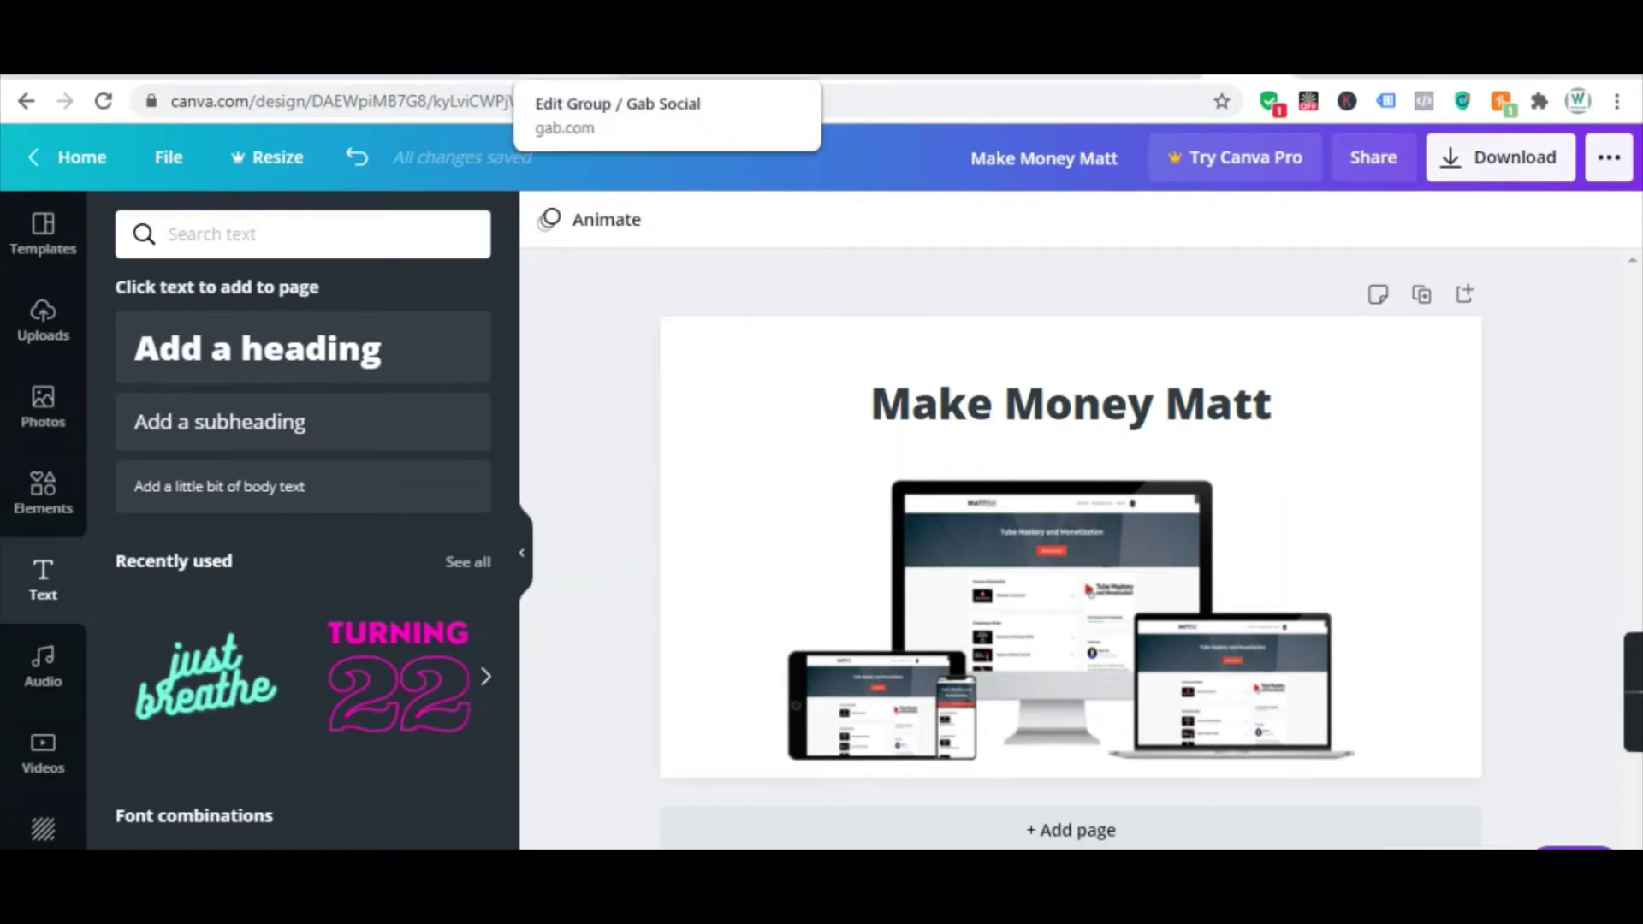
click(599, 69)
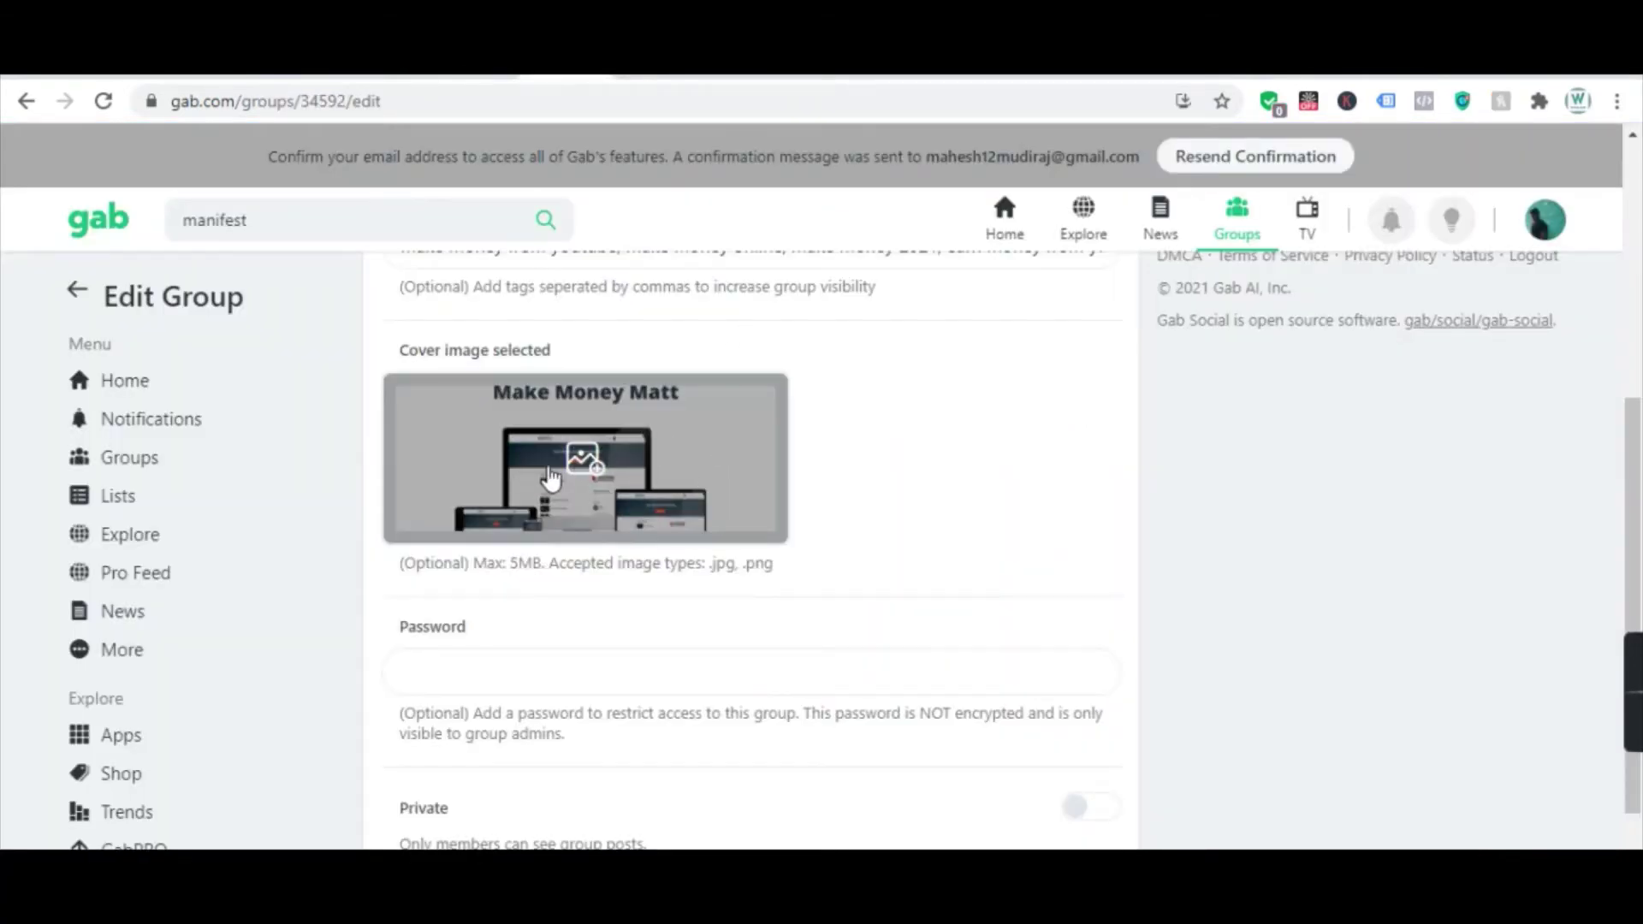
scroll(565, 479, down, 2)
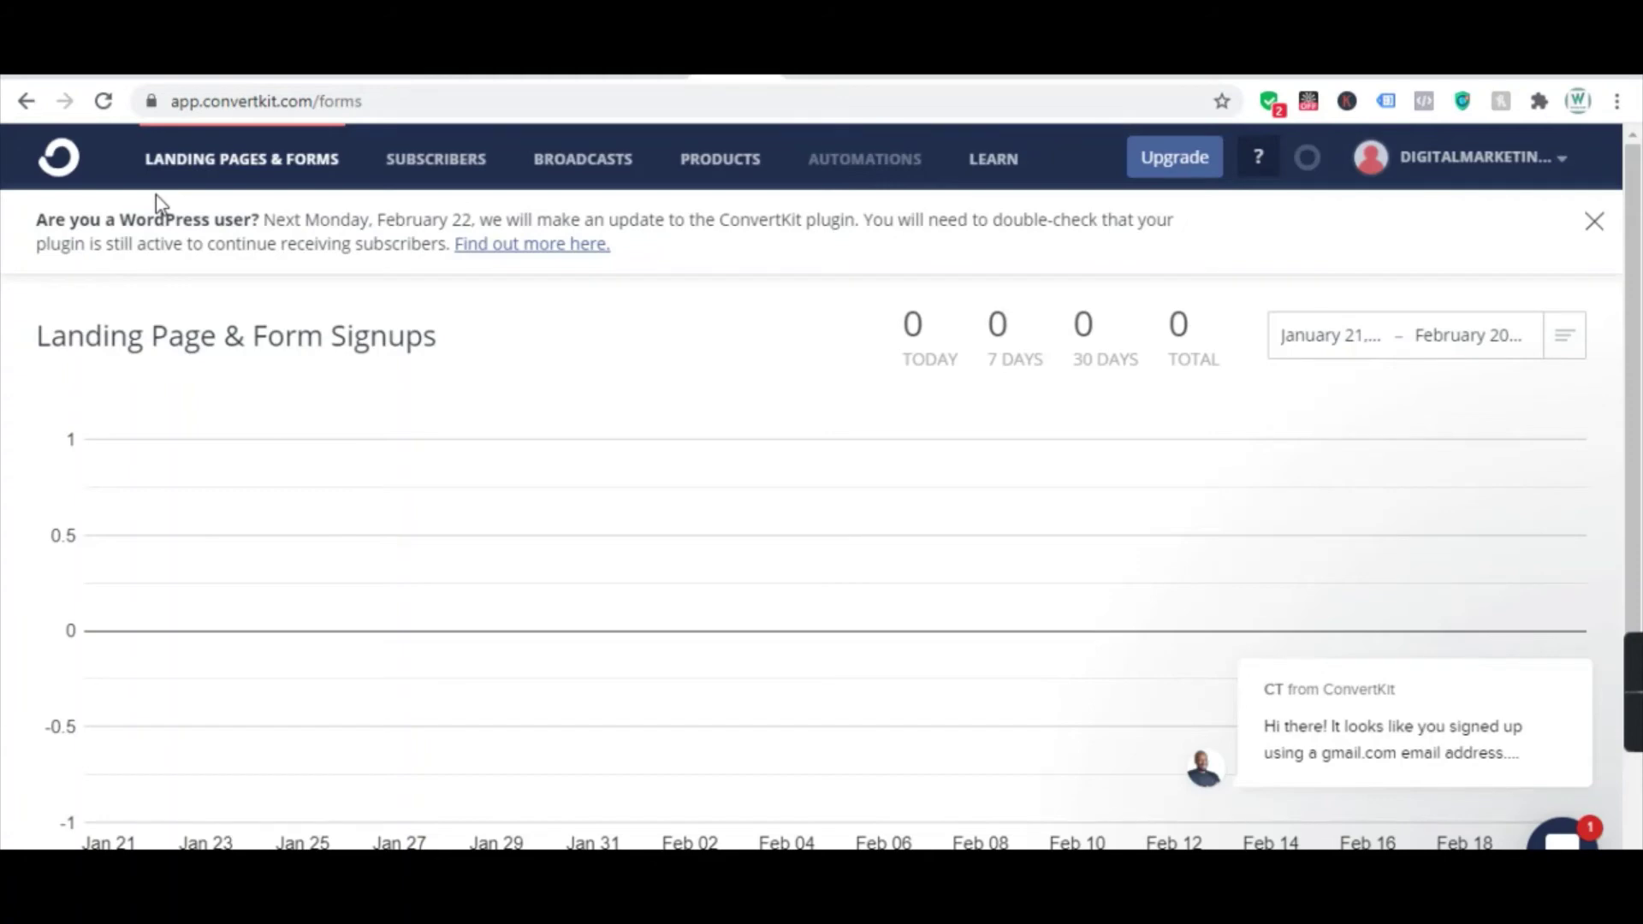
- Reload the Landing Pages & Forms dashboard and choose Create New
scroll(945, 348, down, 4)
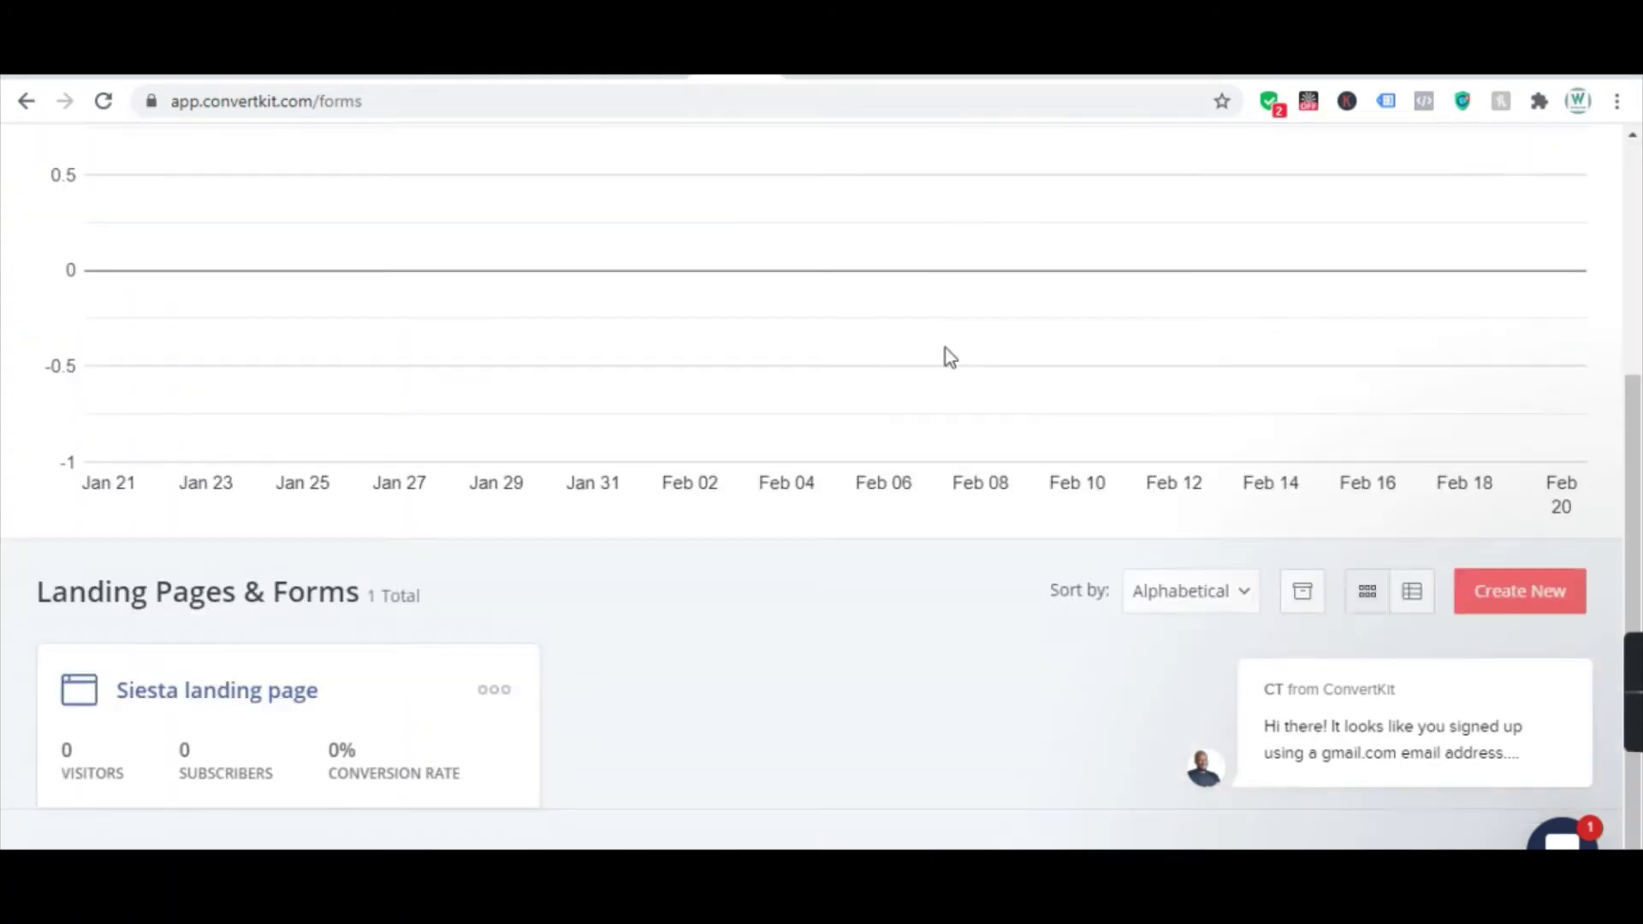
scroll(945, 348, up, 4)
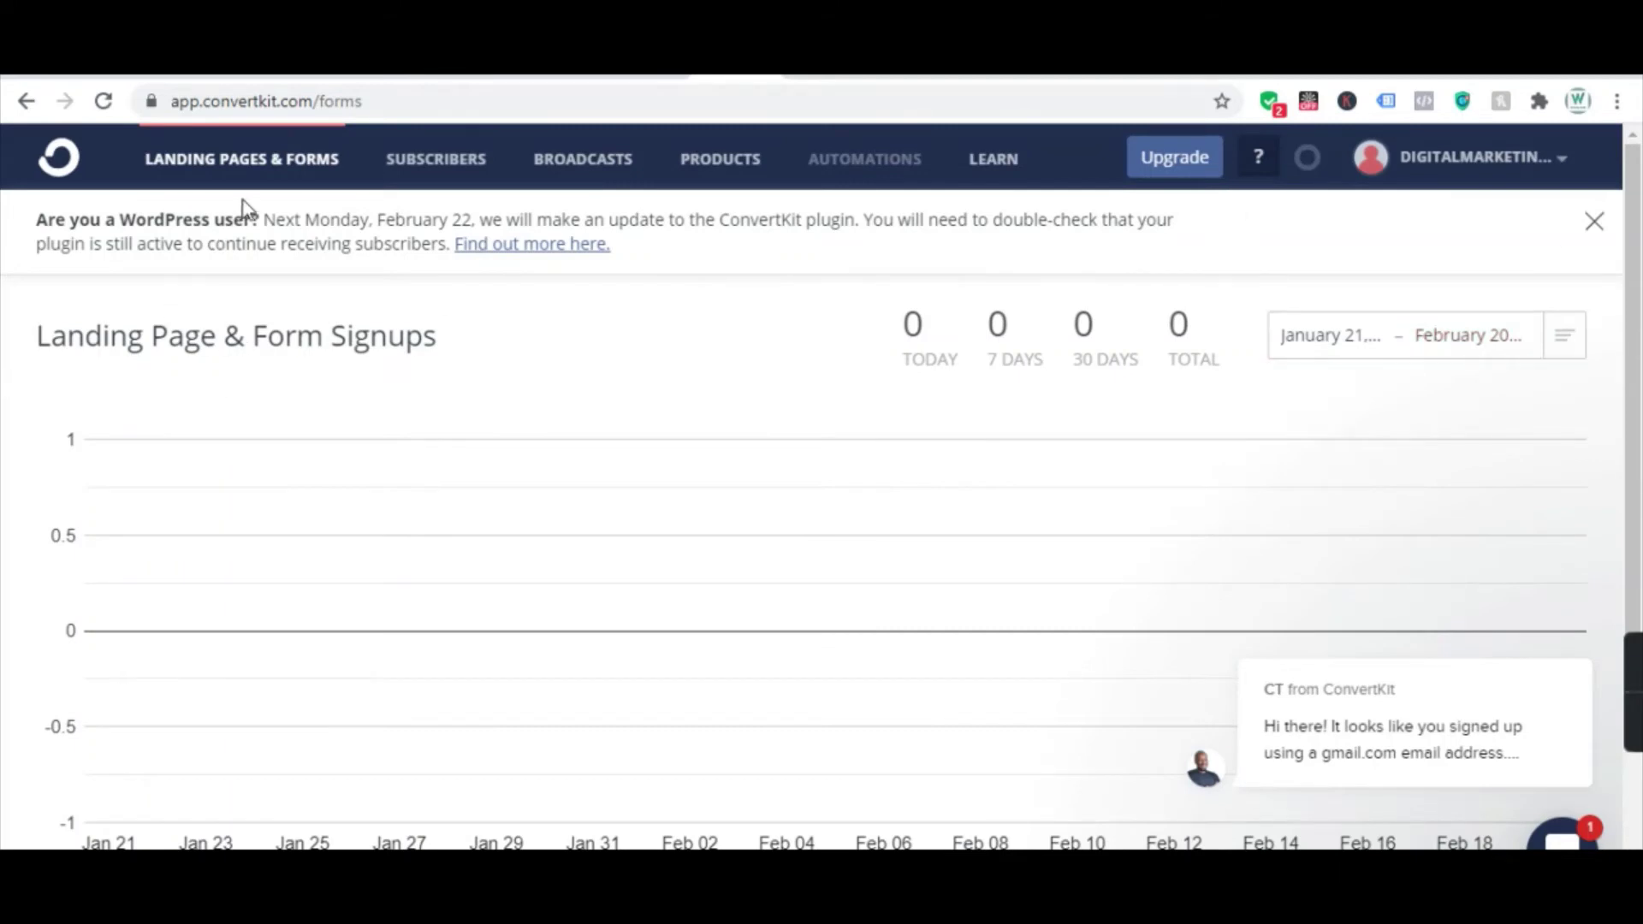
click(214, 165)
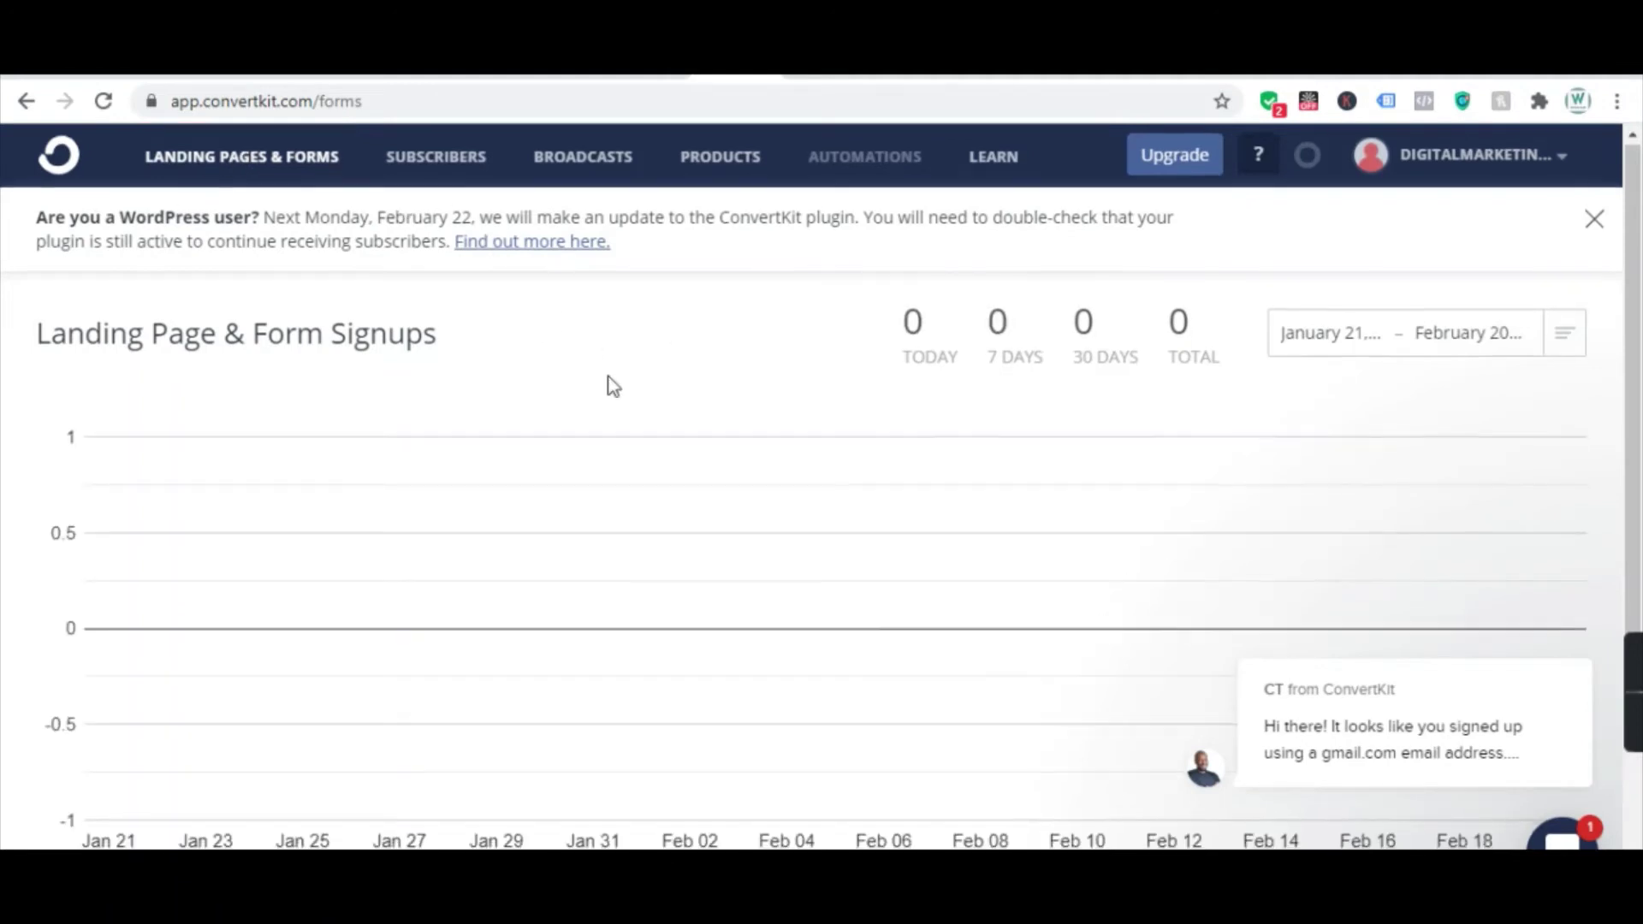
scroll(728, 452, down, 4)
scroll(351, 368, up, 4)
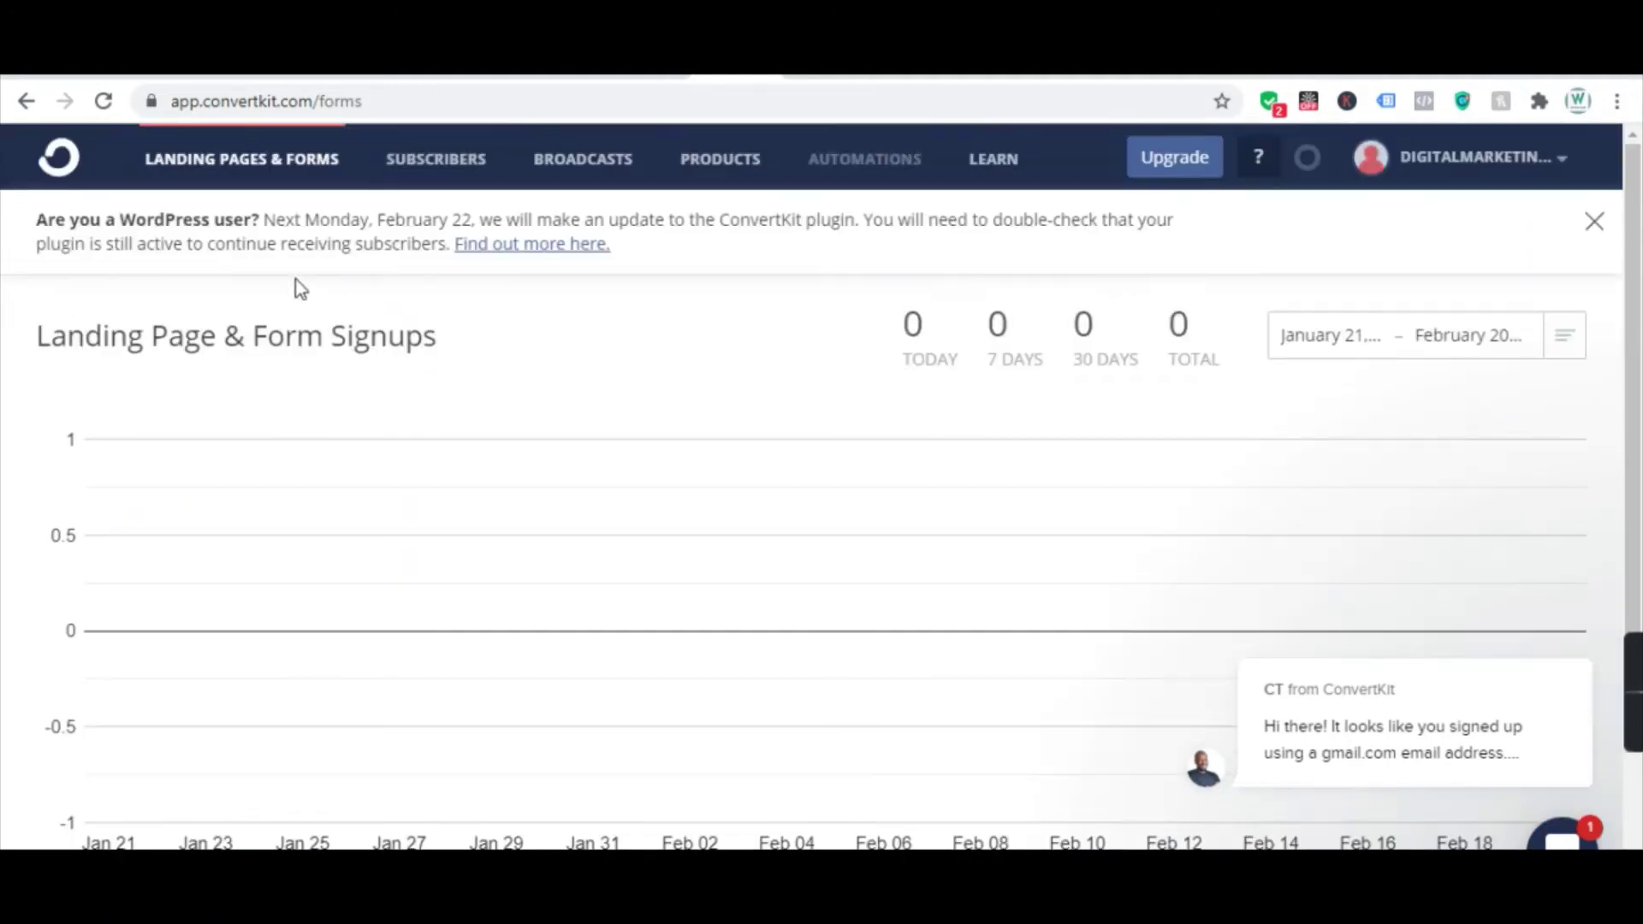
click(247, 163)
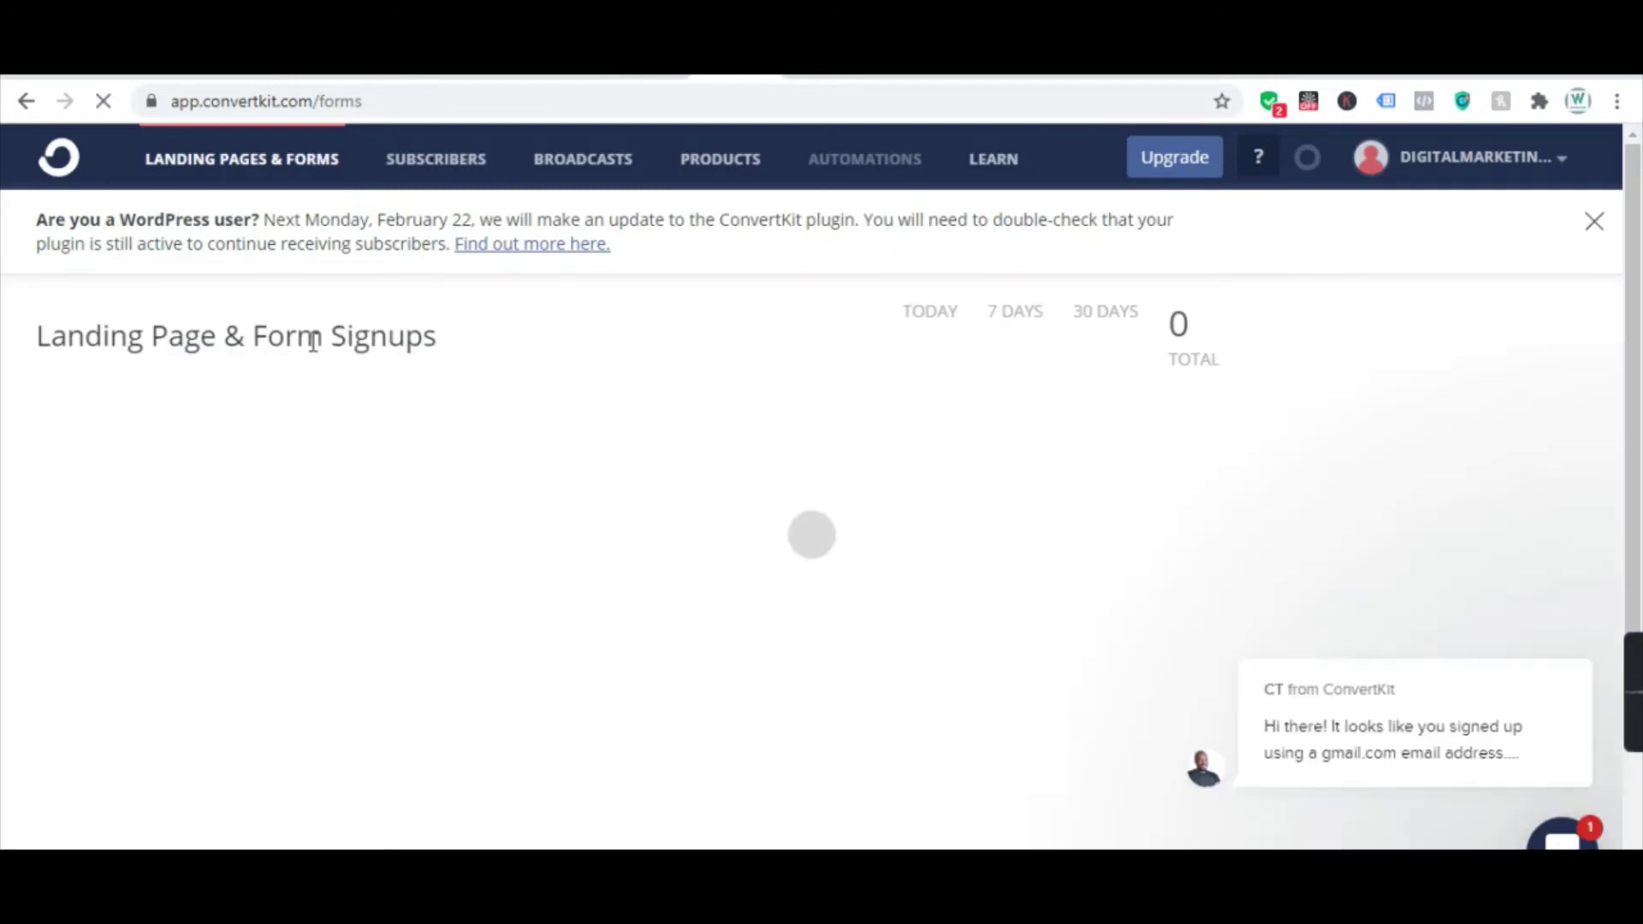
scroll(841, 399, down, 4)
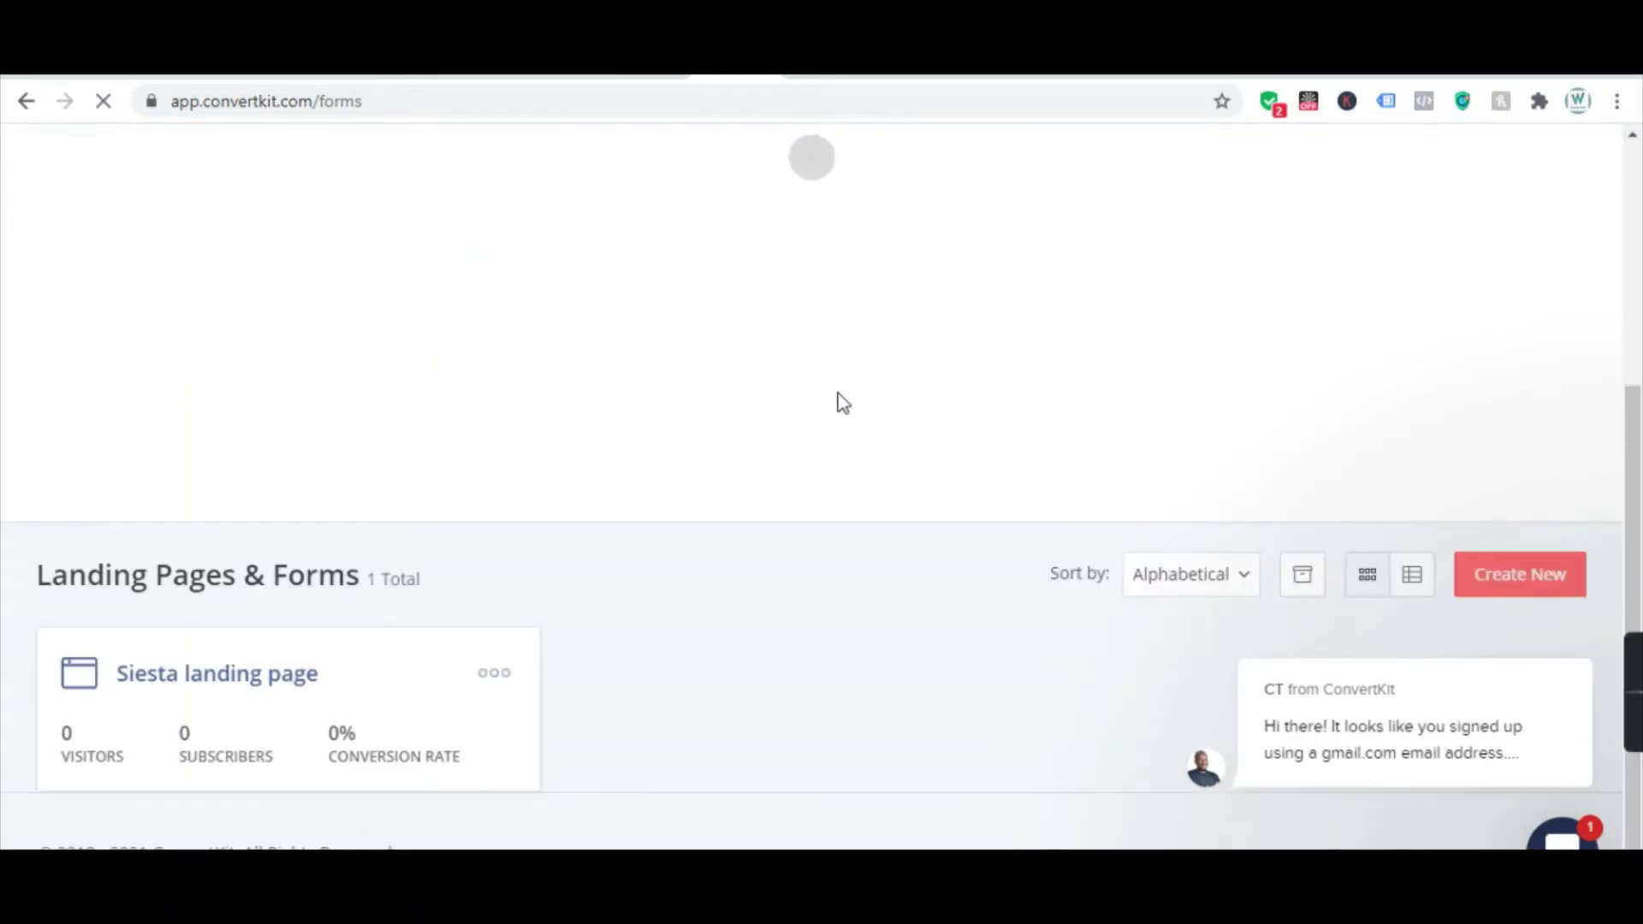
click(1519, 575)
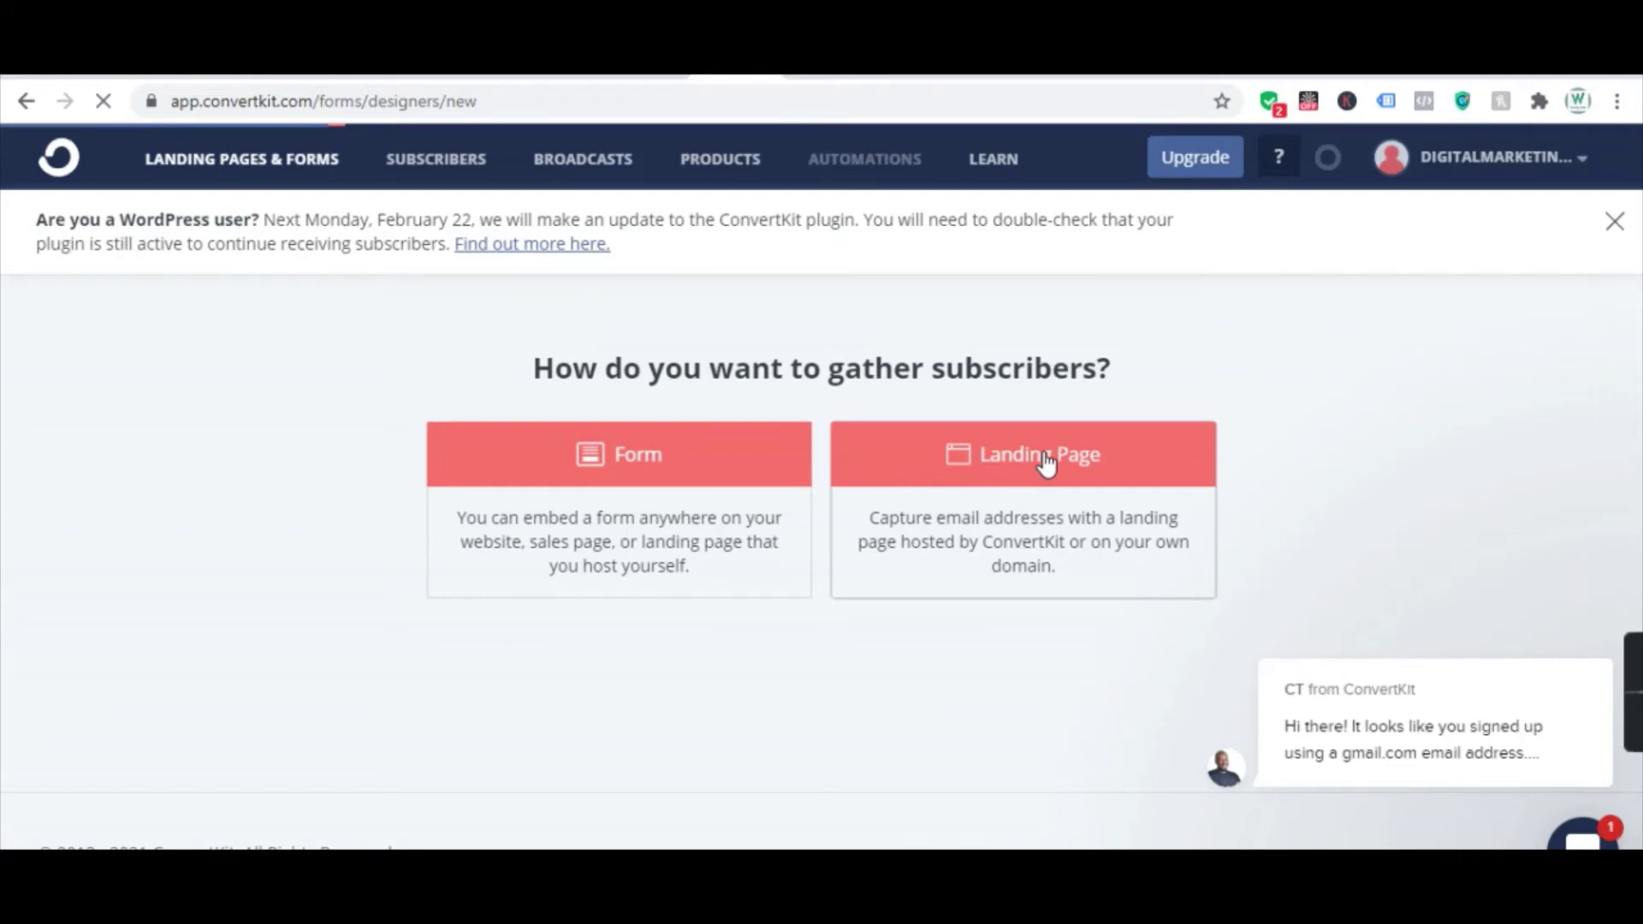
- Choose Landing Page and pick the Centennial template from the gallery
click(1046, 462)
scroll(928, 470, up, 10)
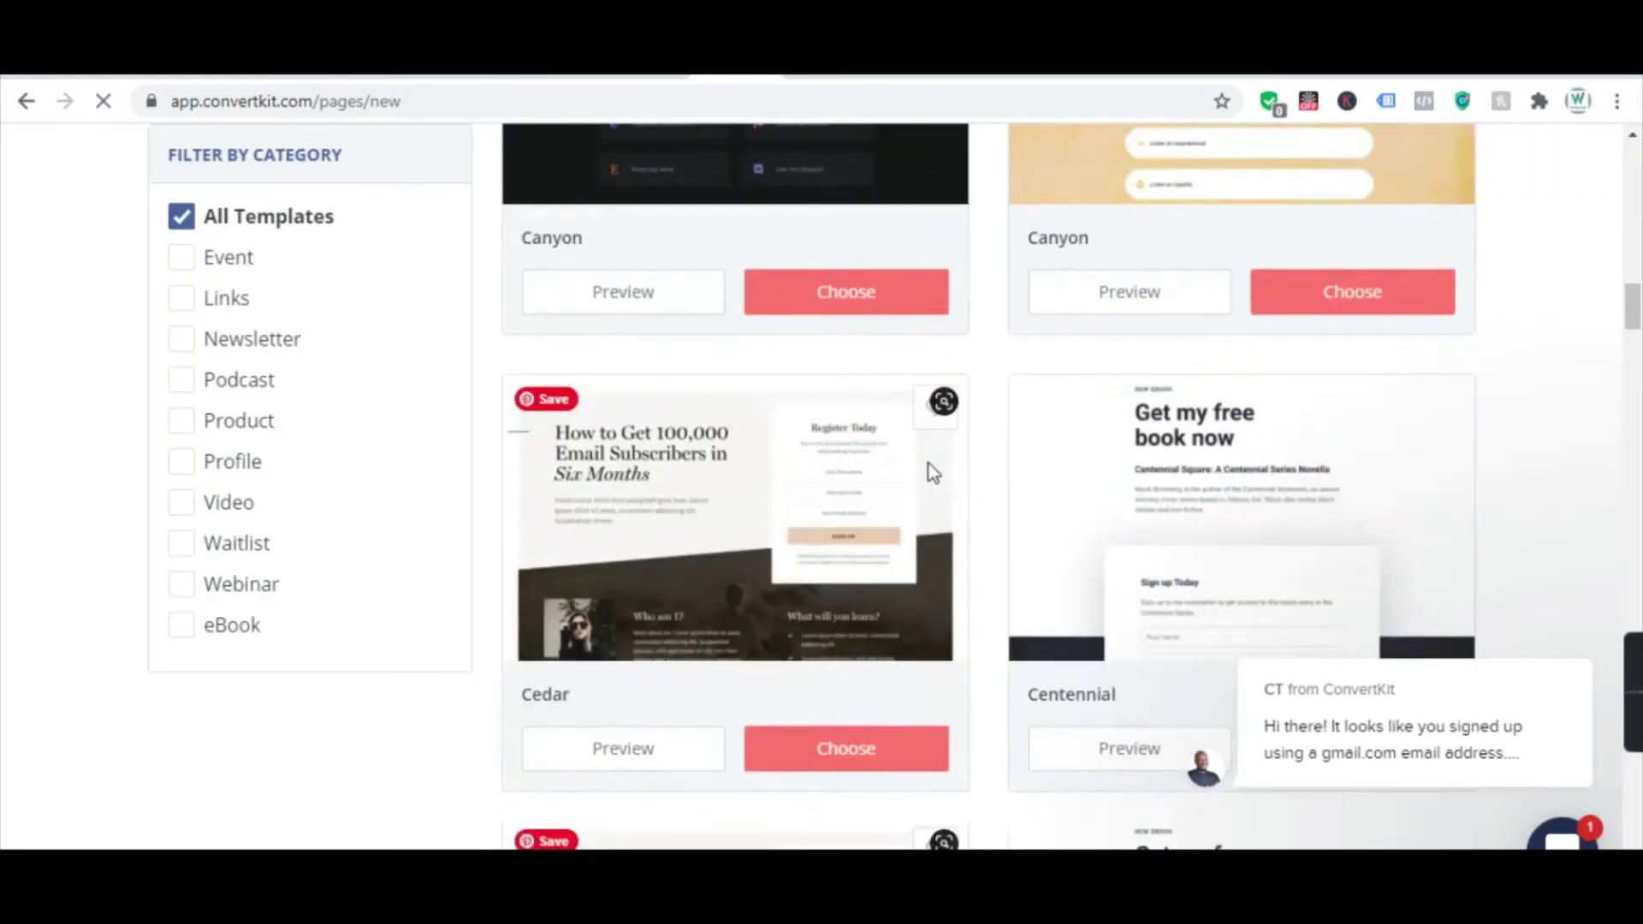
scroll(927, 462, up, 5)
scroll(1024, 511, down, 6)
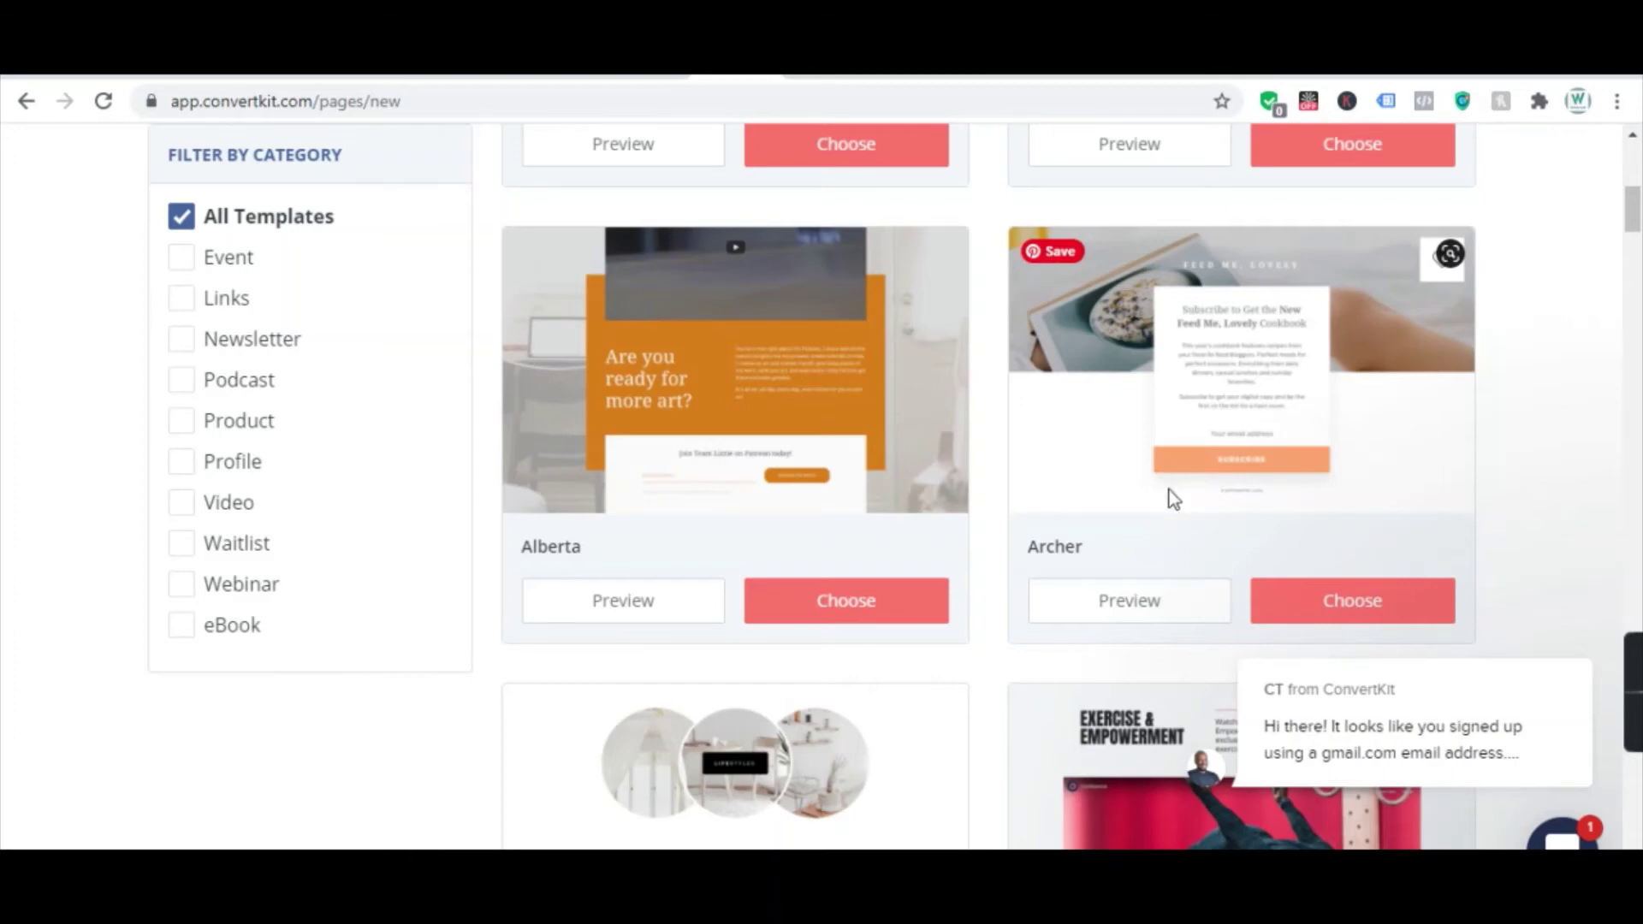
scroll(1185, 504, up, 1)
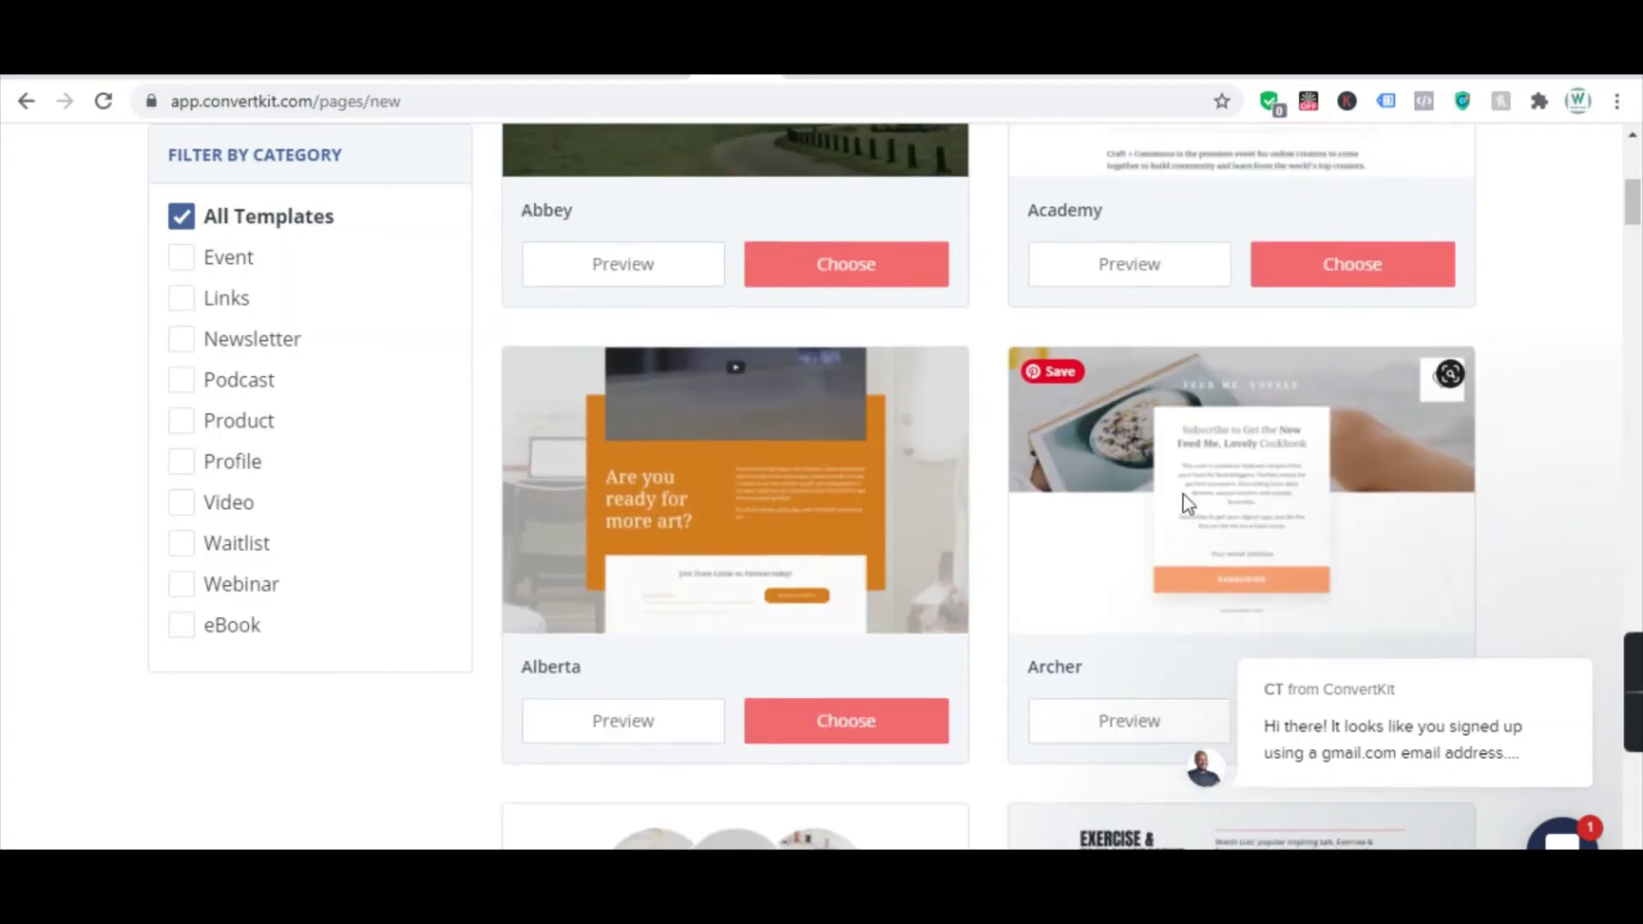
scroll(1170, 505, down, 9)
scroll(1167, 509, down, 9)
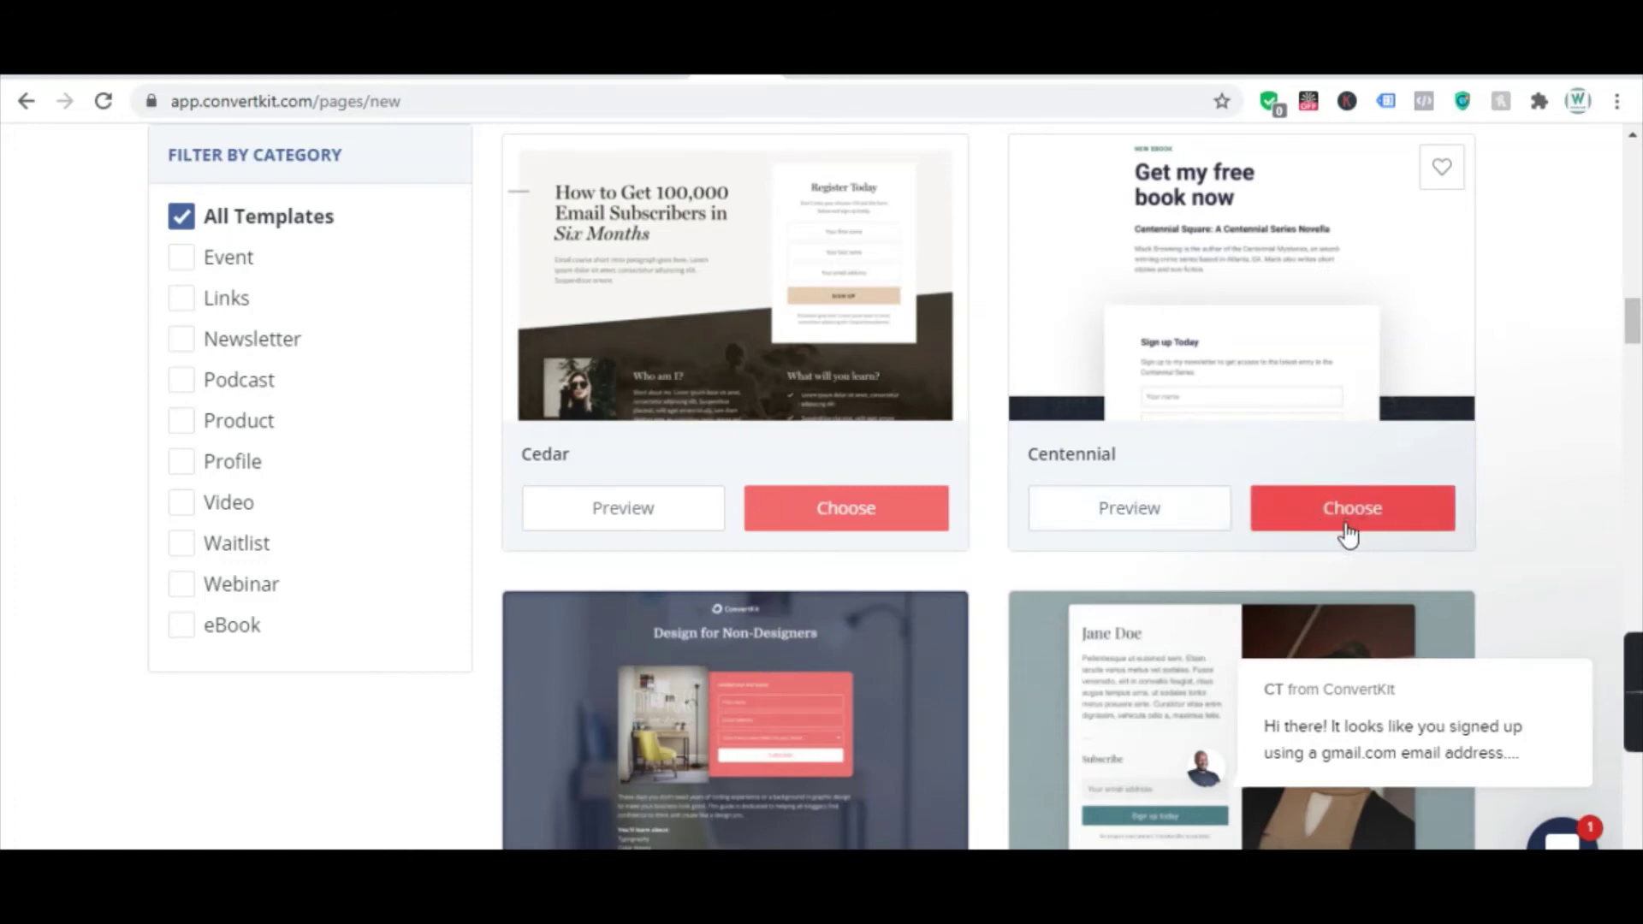
scroll(1346, 536, up, 1)
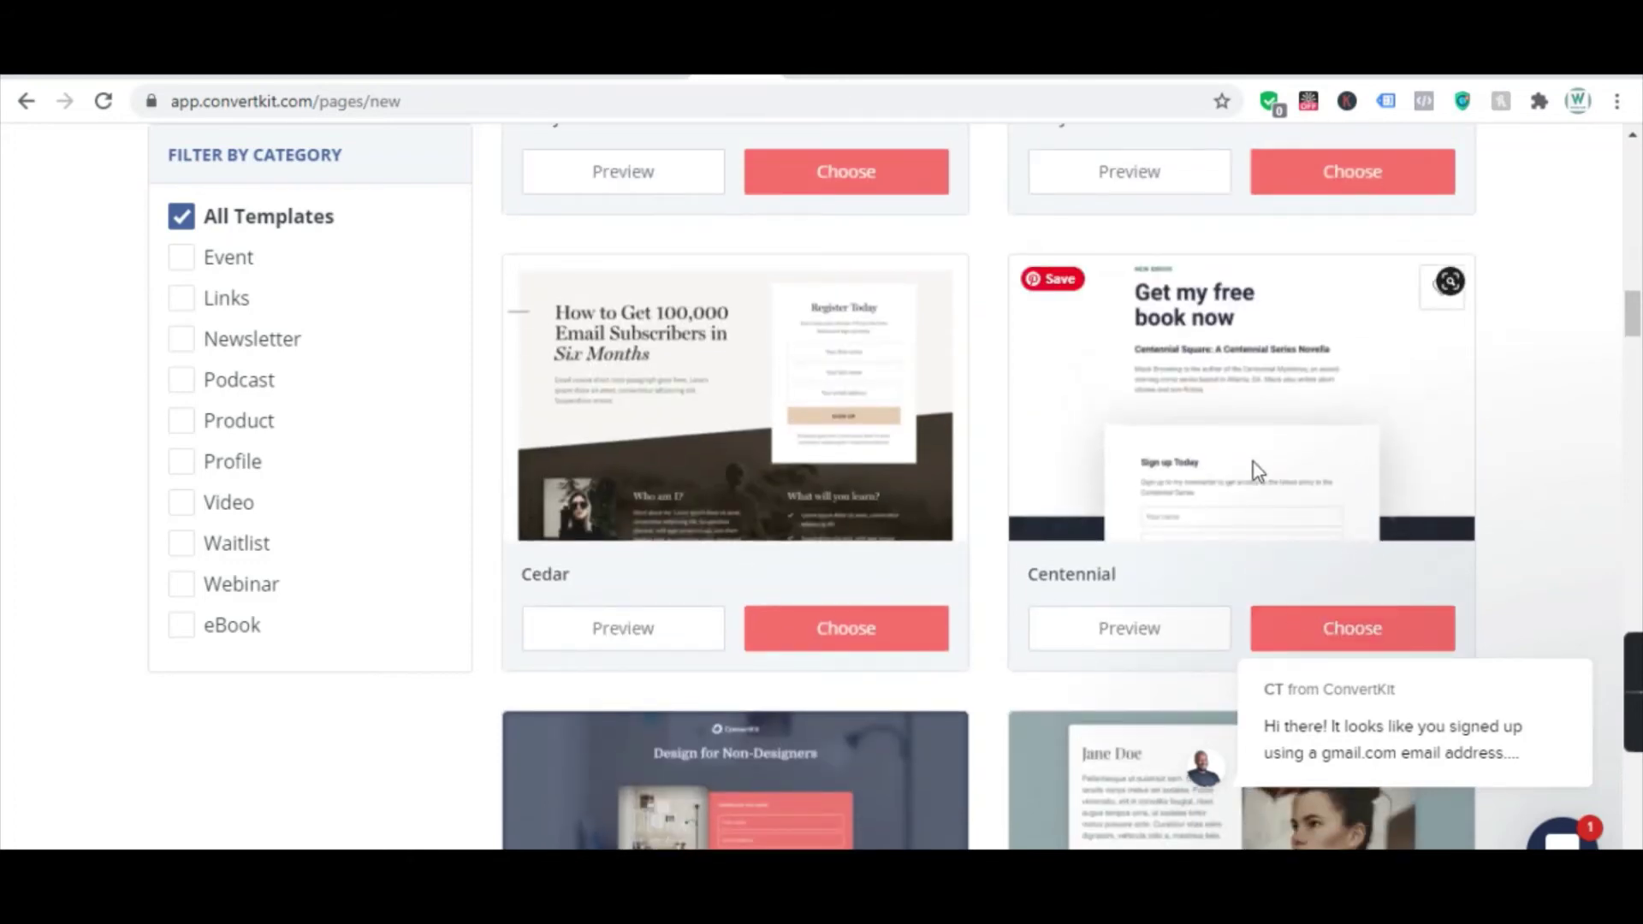
scroll(1335, 513, down, 1)
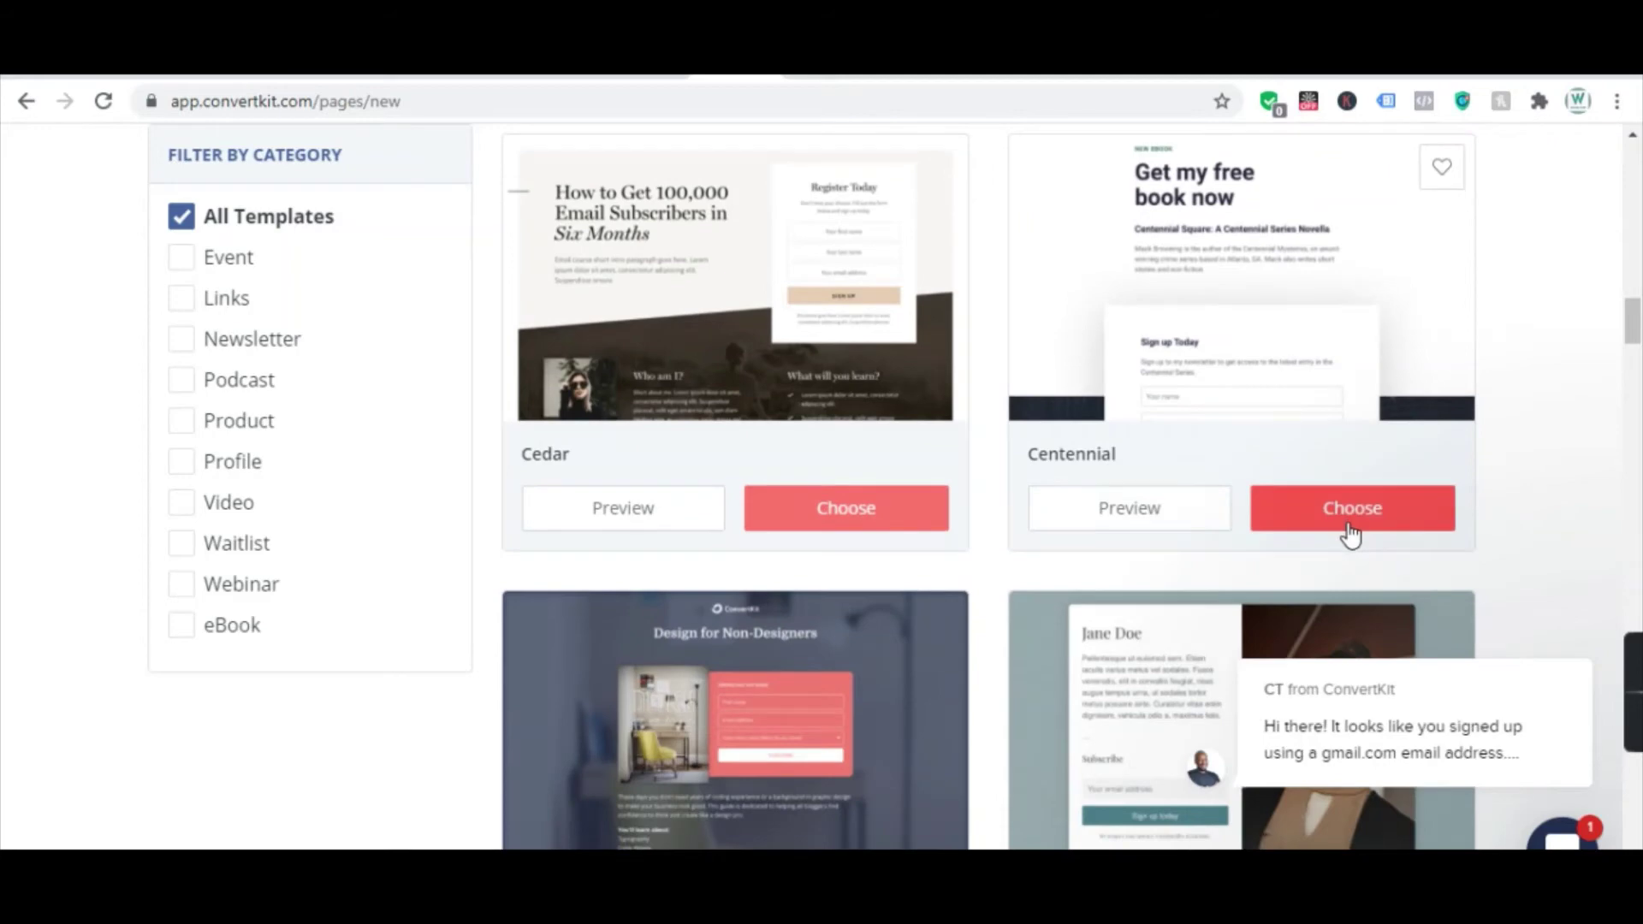
click(1351, 532)
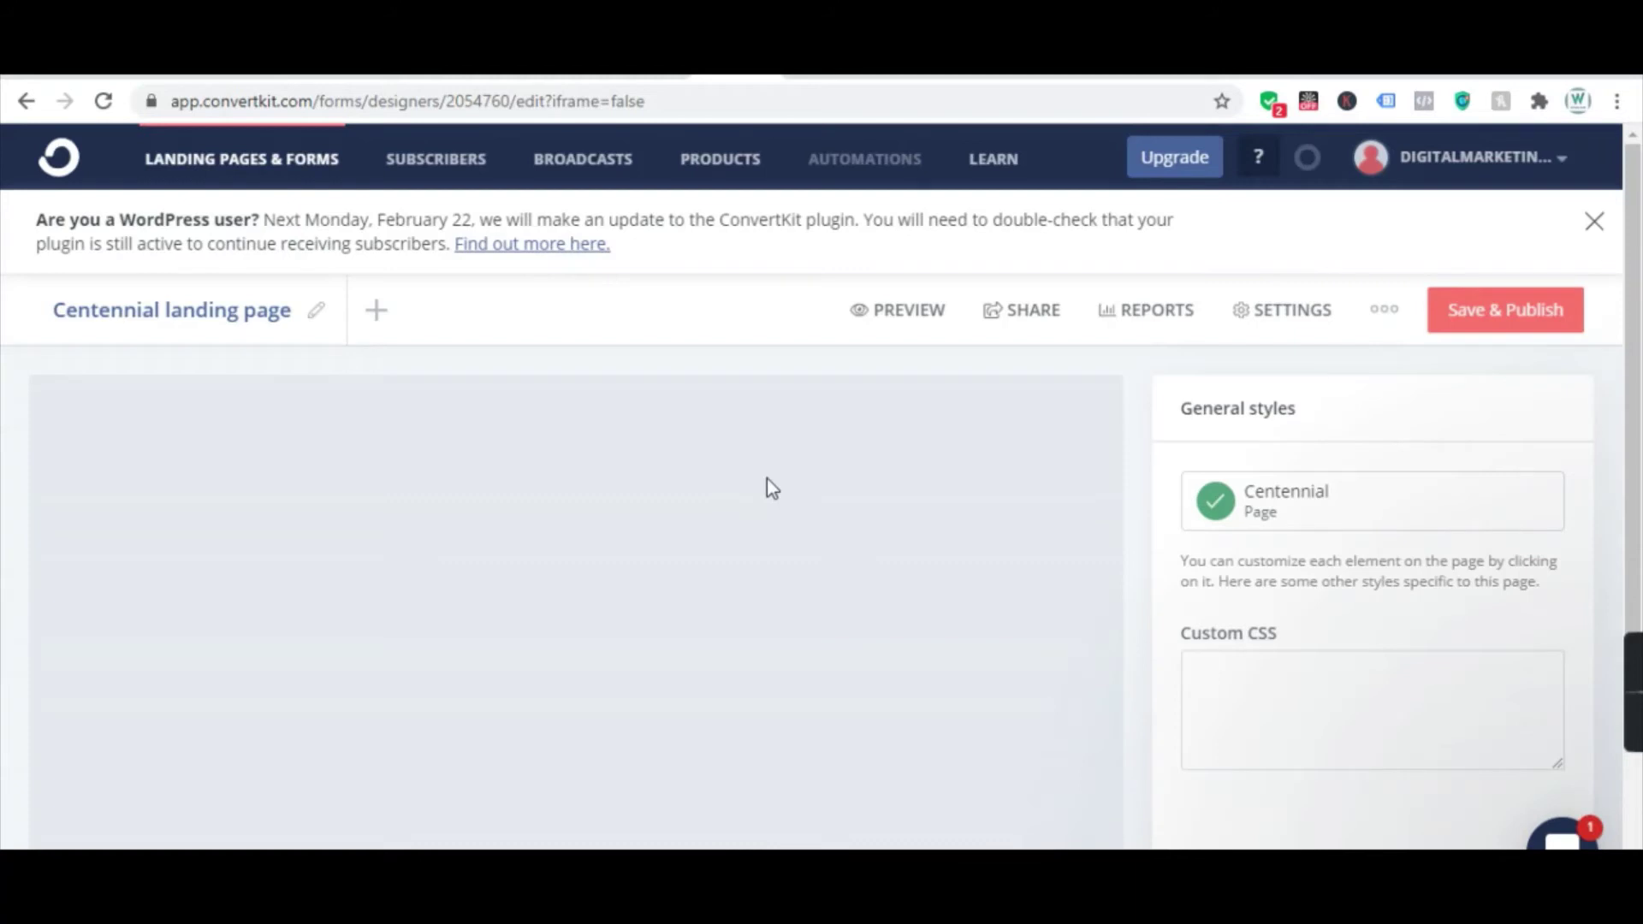
- Change the NEW EBOOK label to 'MAKE MONEY MATT'
scroll(716, 470, down, 2)
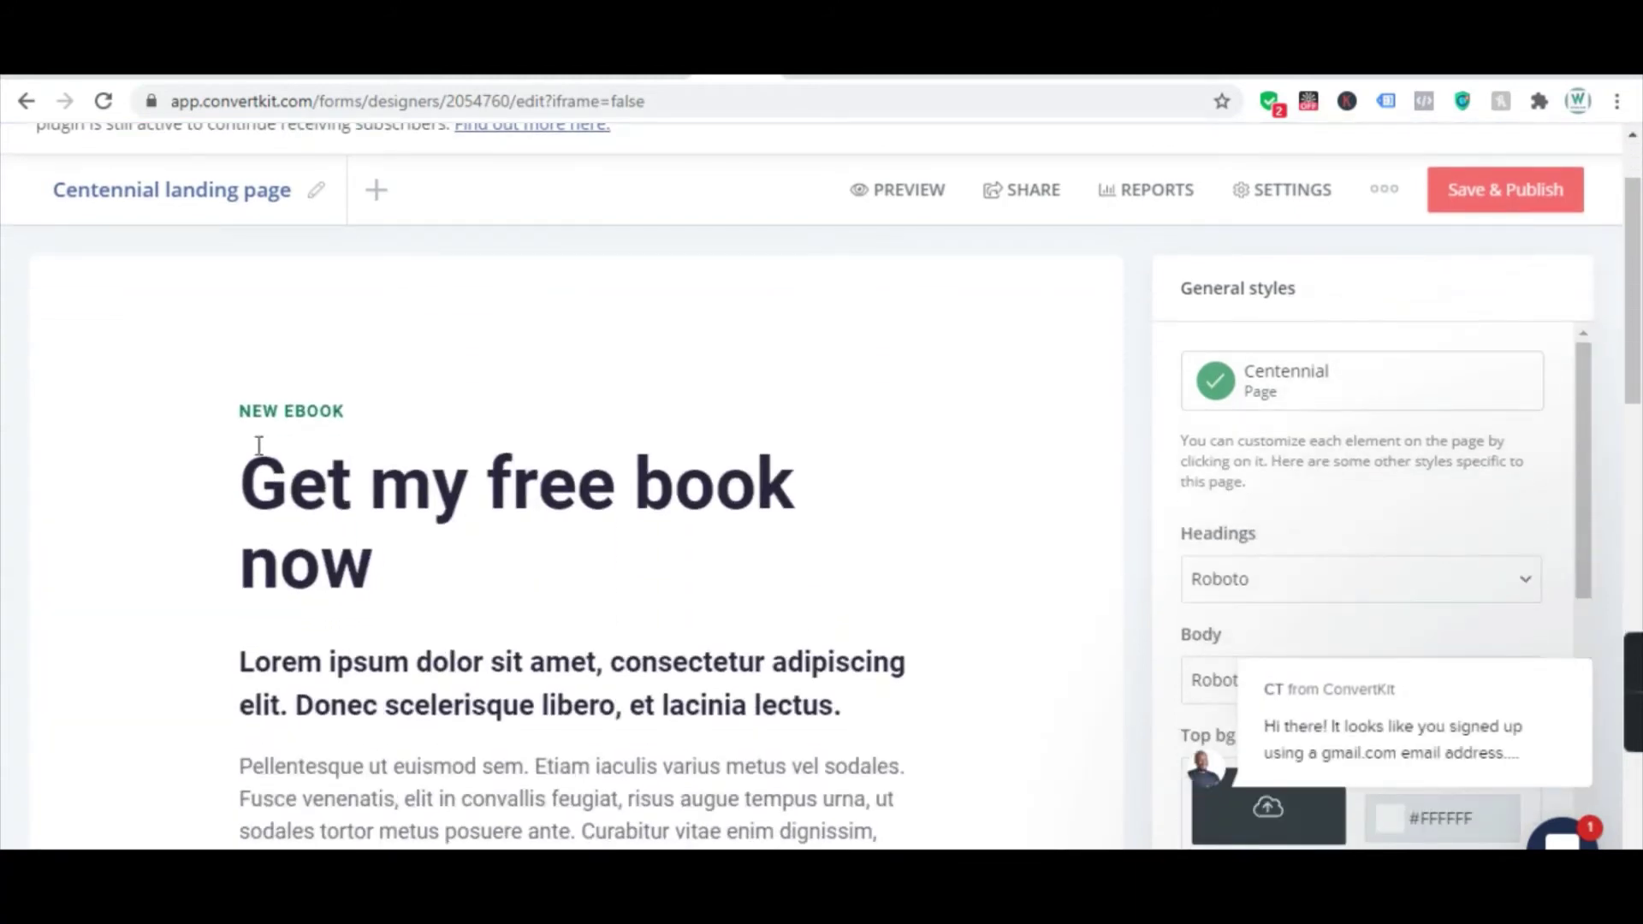
triple_click(289, 414)
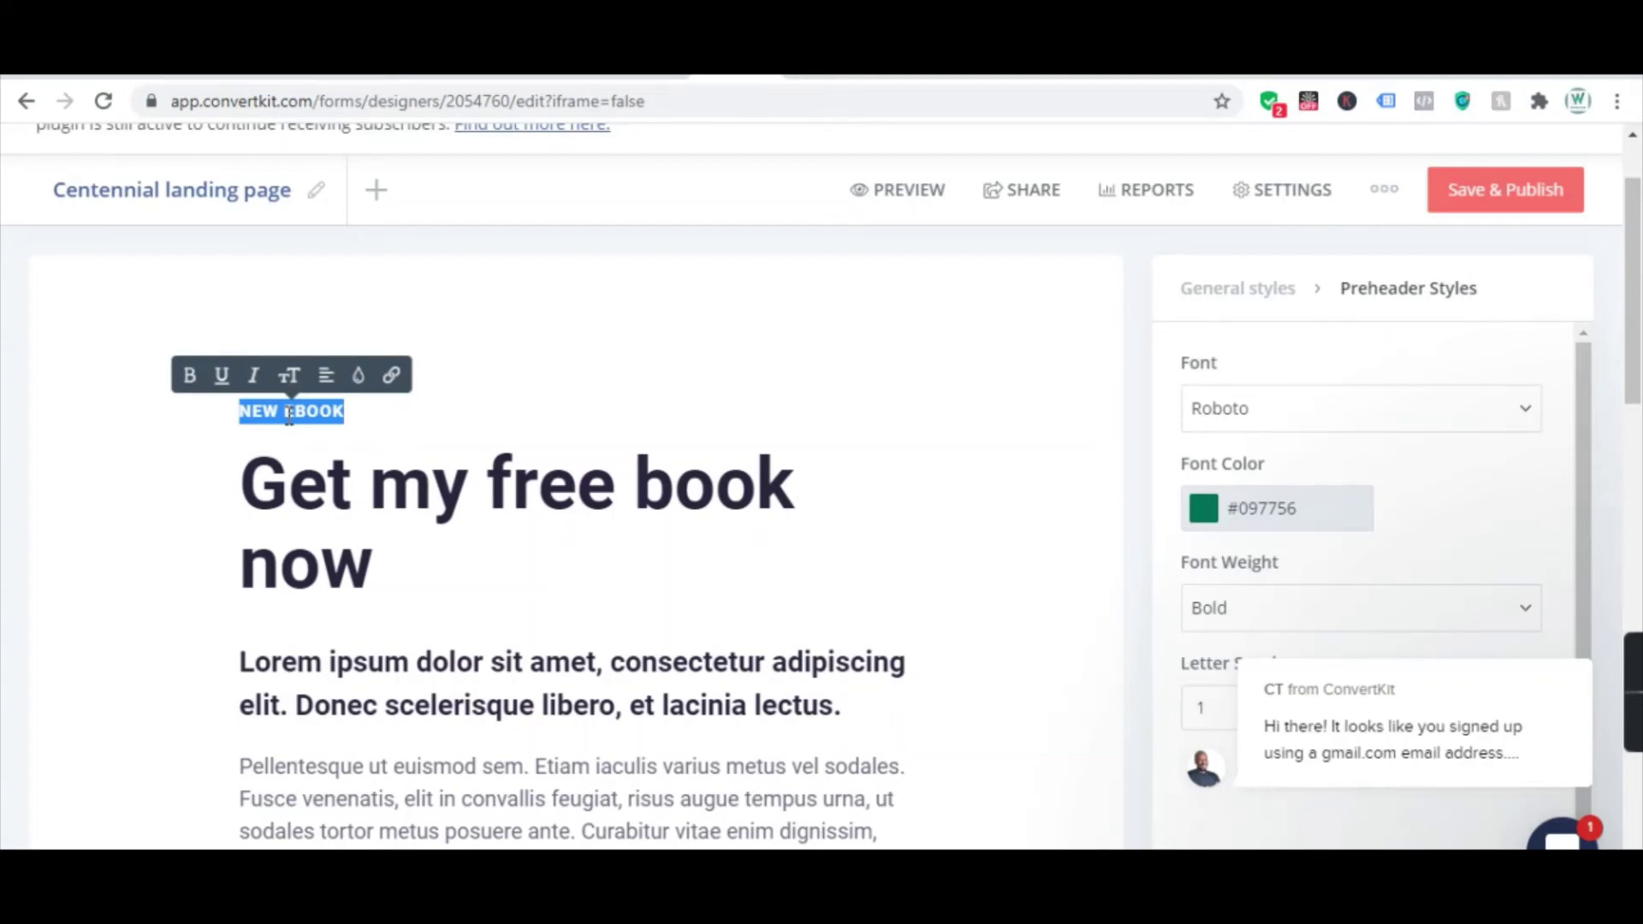
text(MAKE MONEY MATT)
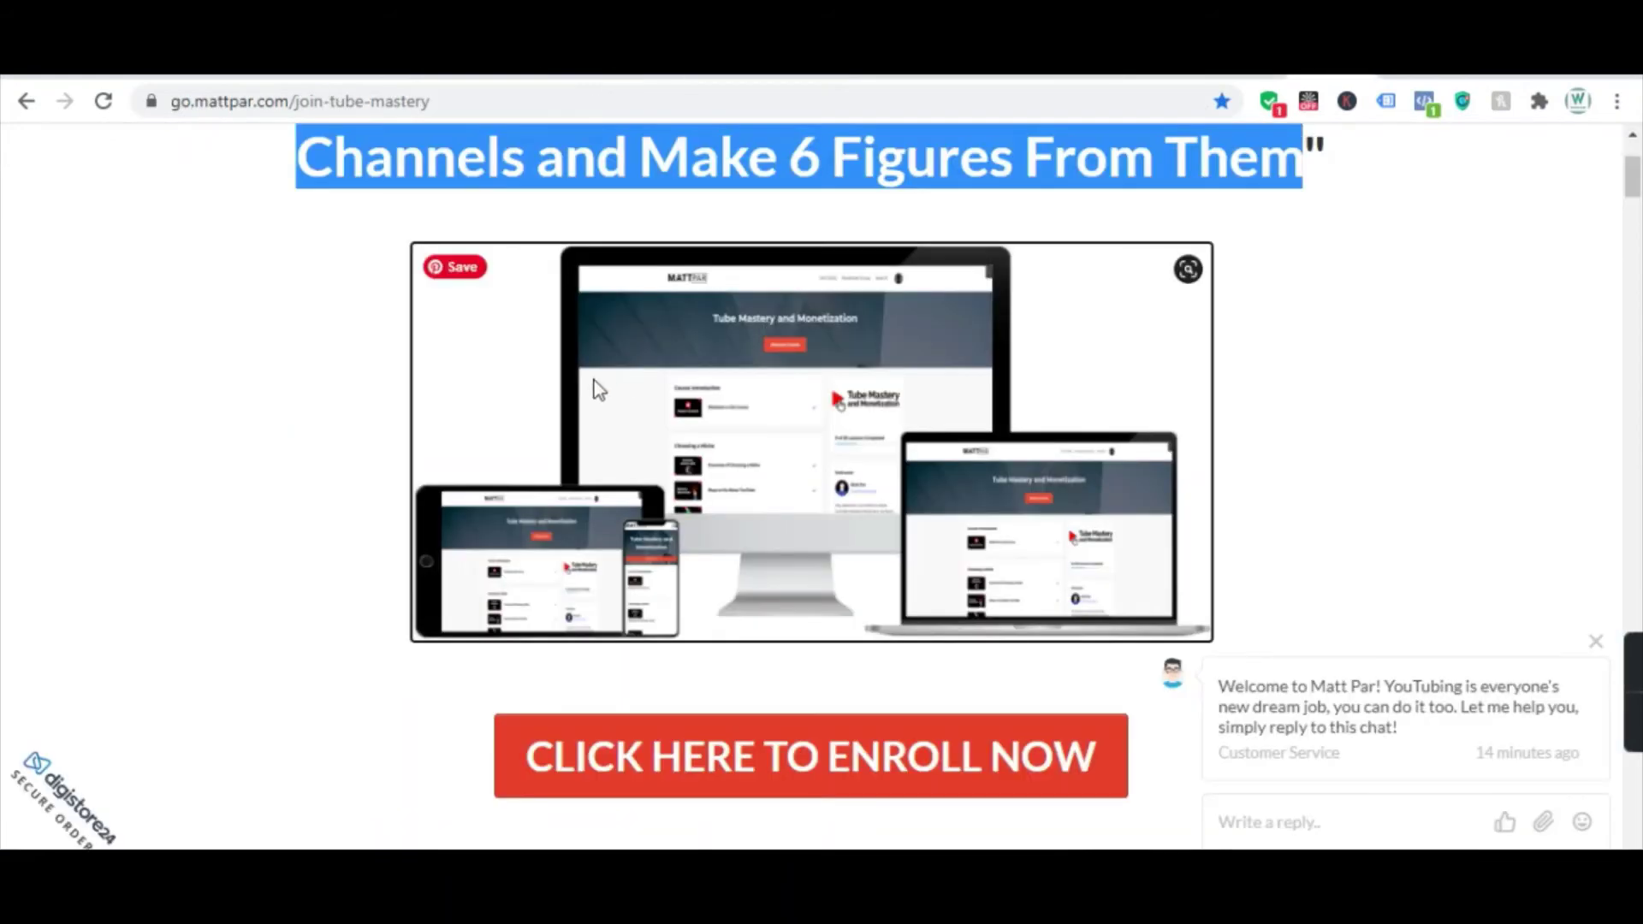
- Replace the 'Get my free book now' headline with the 'How I Run 9…' sales headline
scroll(595, 385, up, 3)
double_click(647, 347)
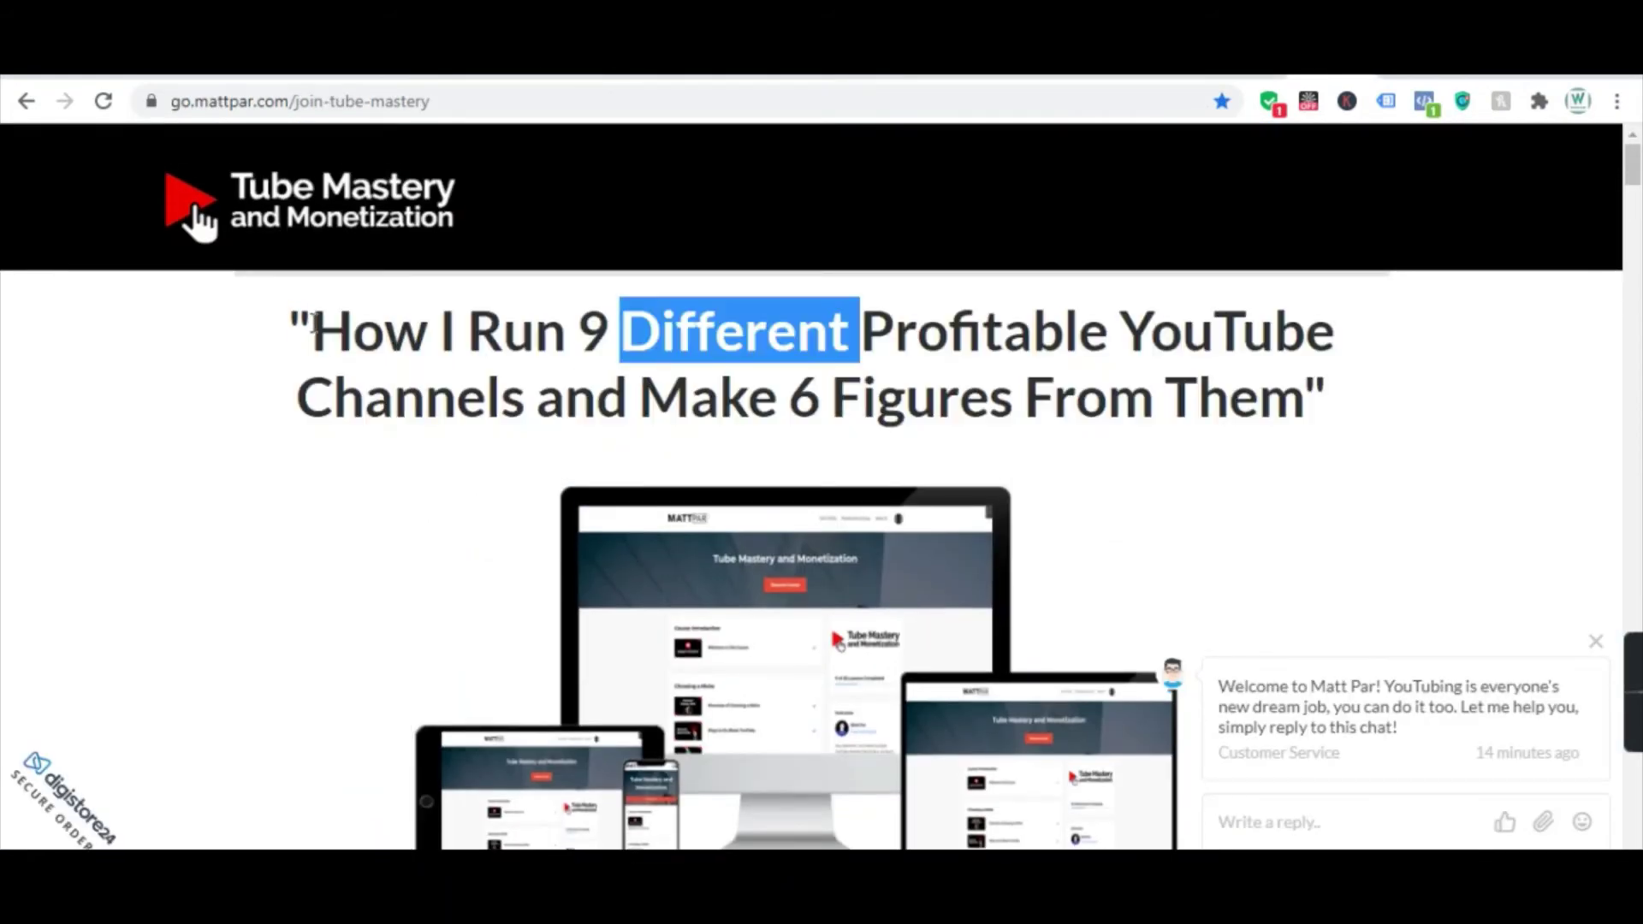
drag(314, 333, 1319, 390)
key(ctrl+c)
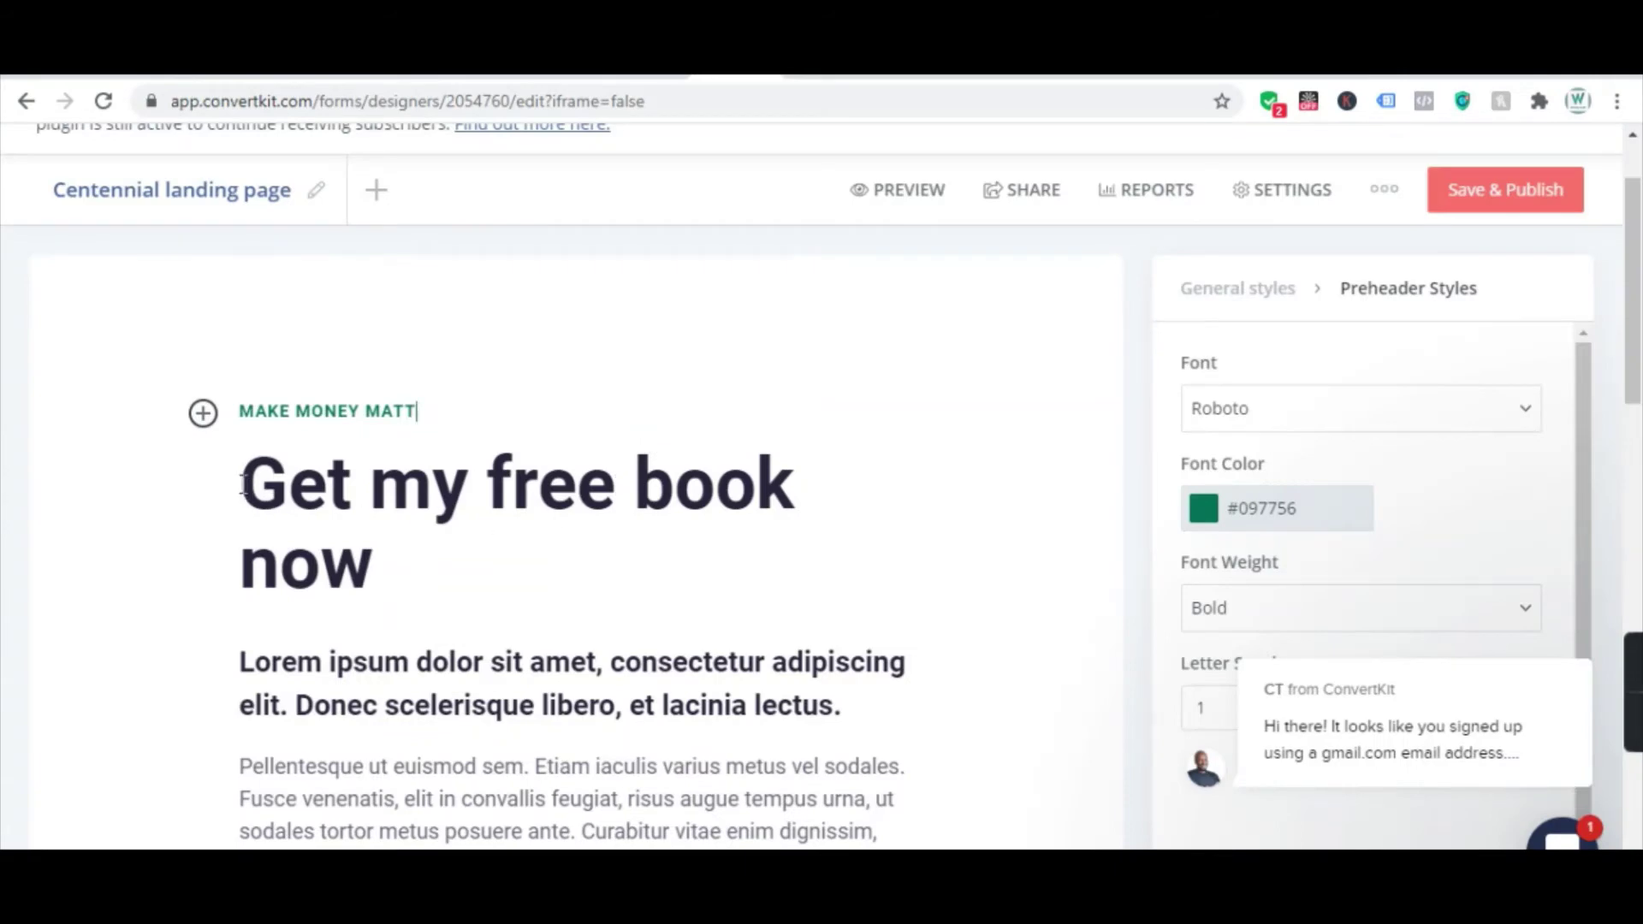
triple_click(387, 557)
click(368, 556)
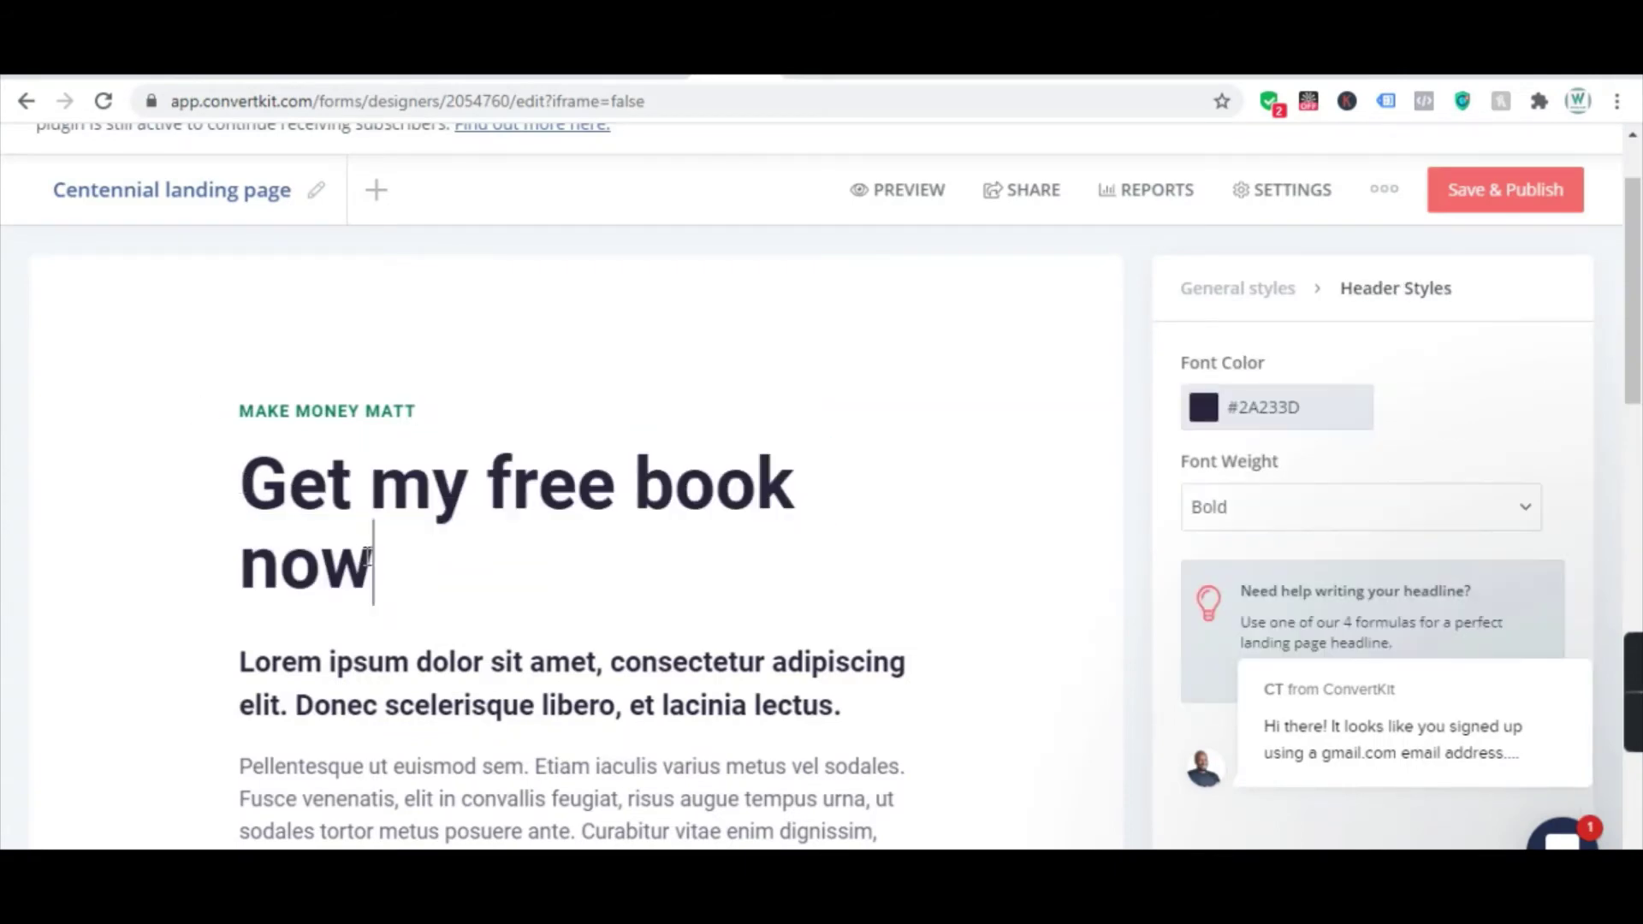
drag(377, 562, 249, 467)
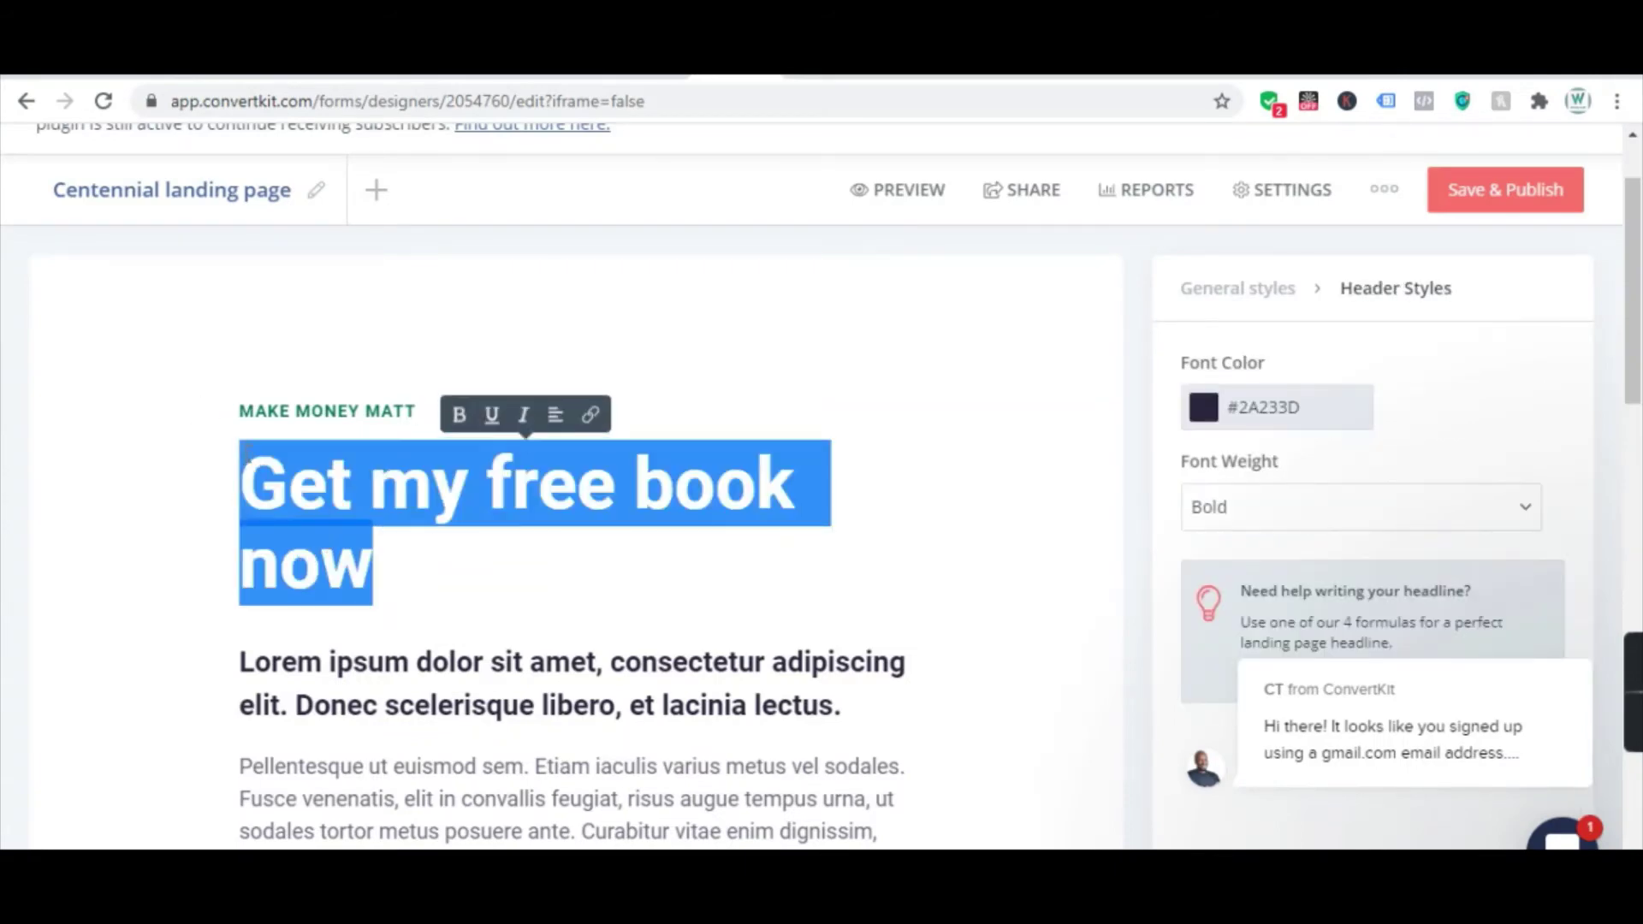
key(ctrl+v)
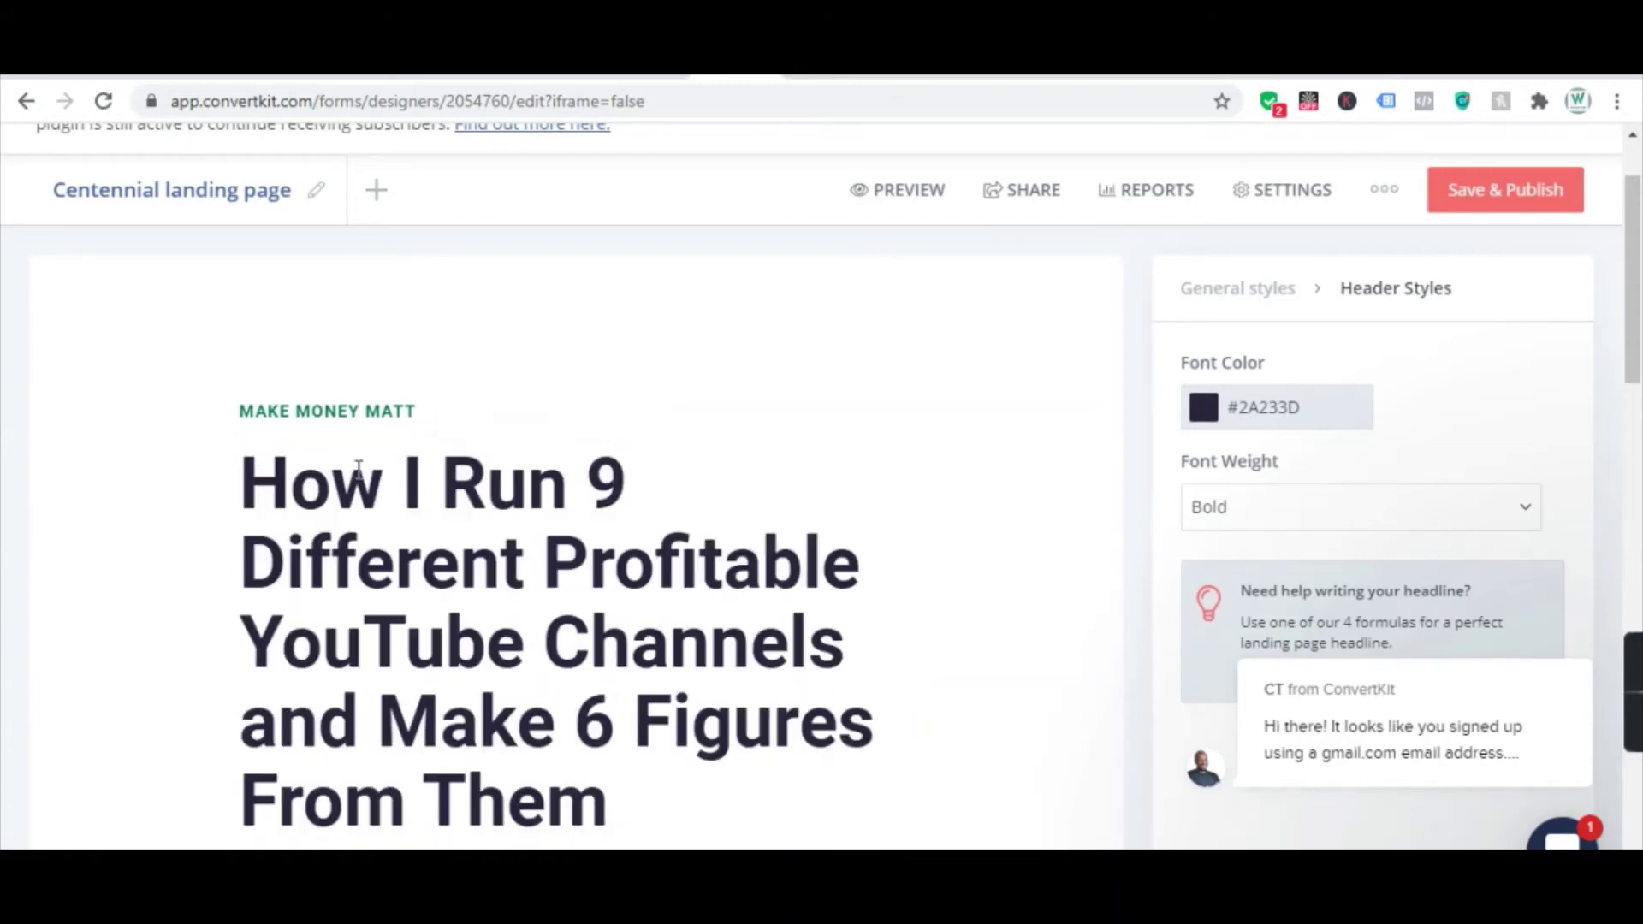
scroll(599, 505, down, 2)
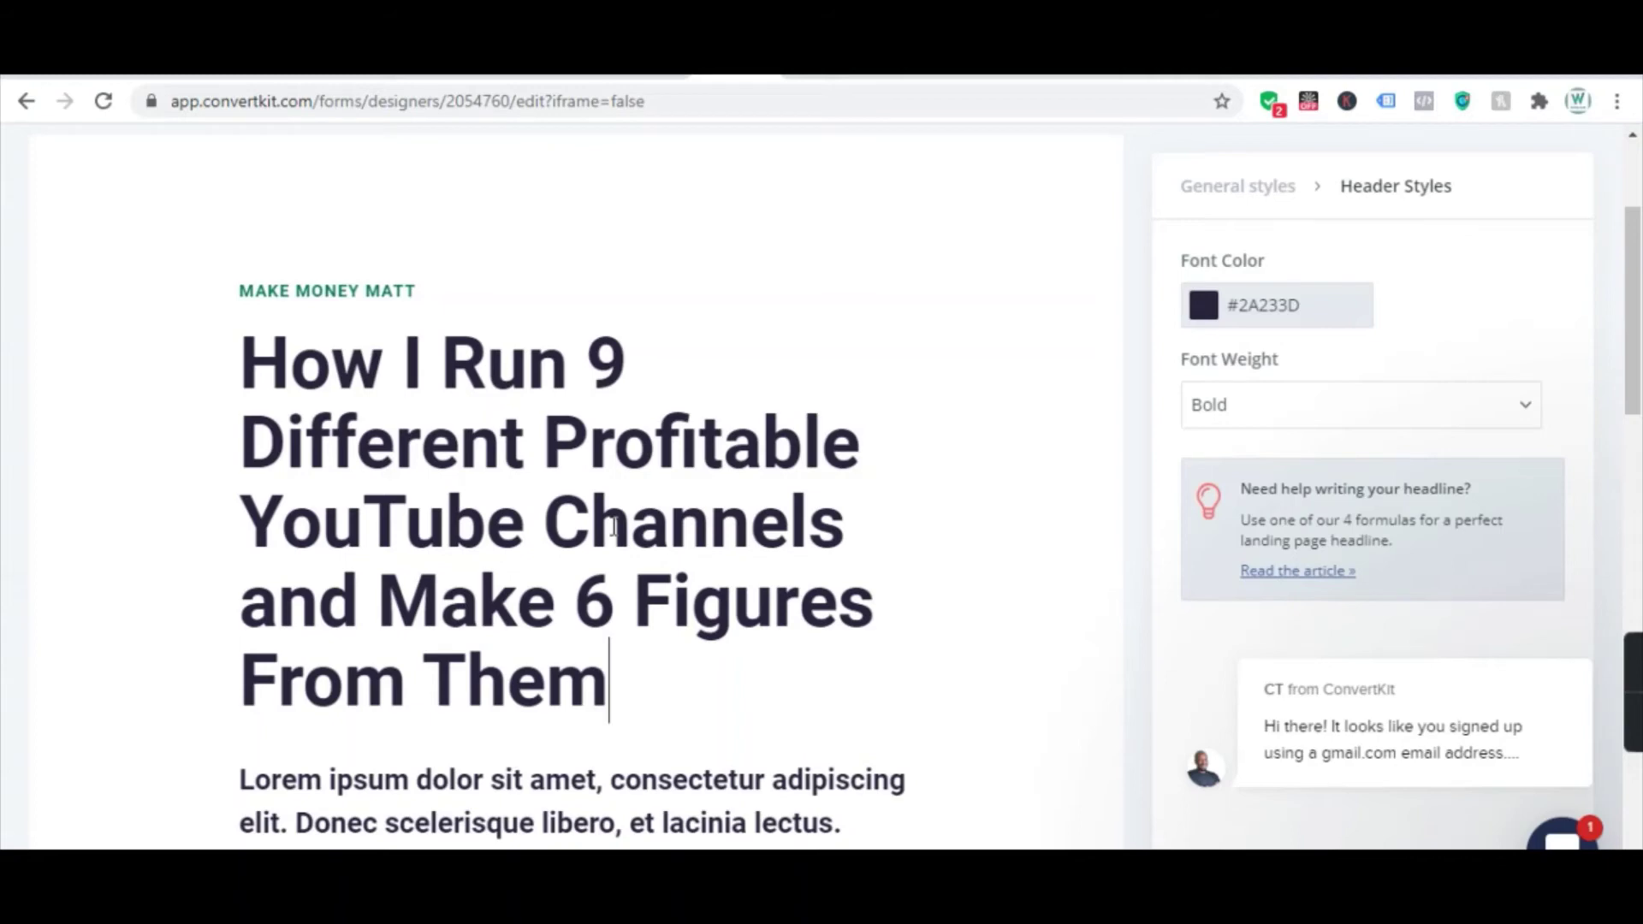
- Make the sales page's '24/7 Lifetime Access' line the landing page subheader
key(ctrl+Tab)
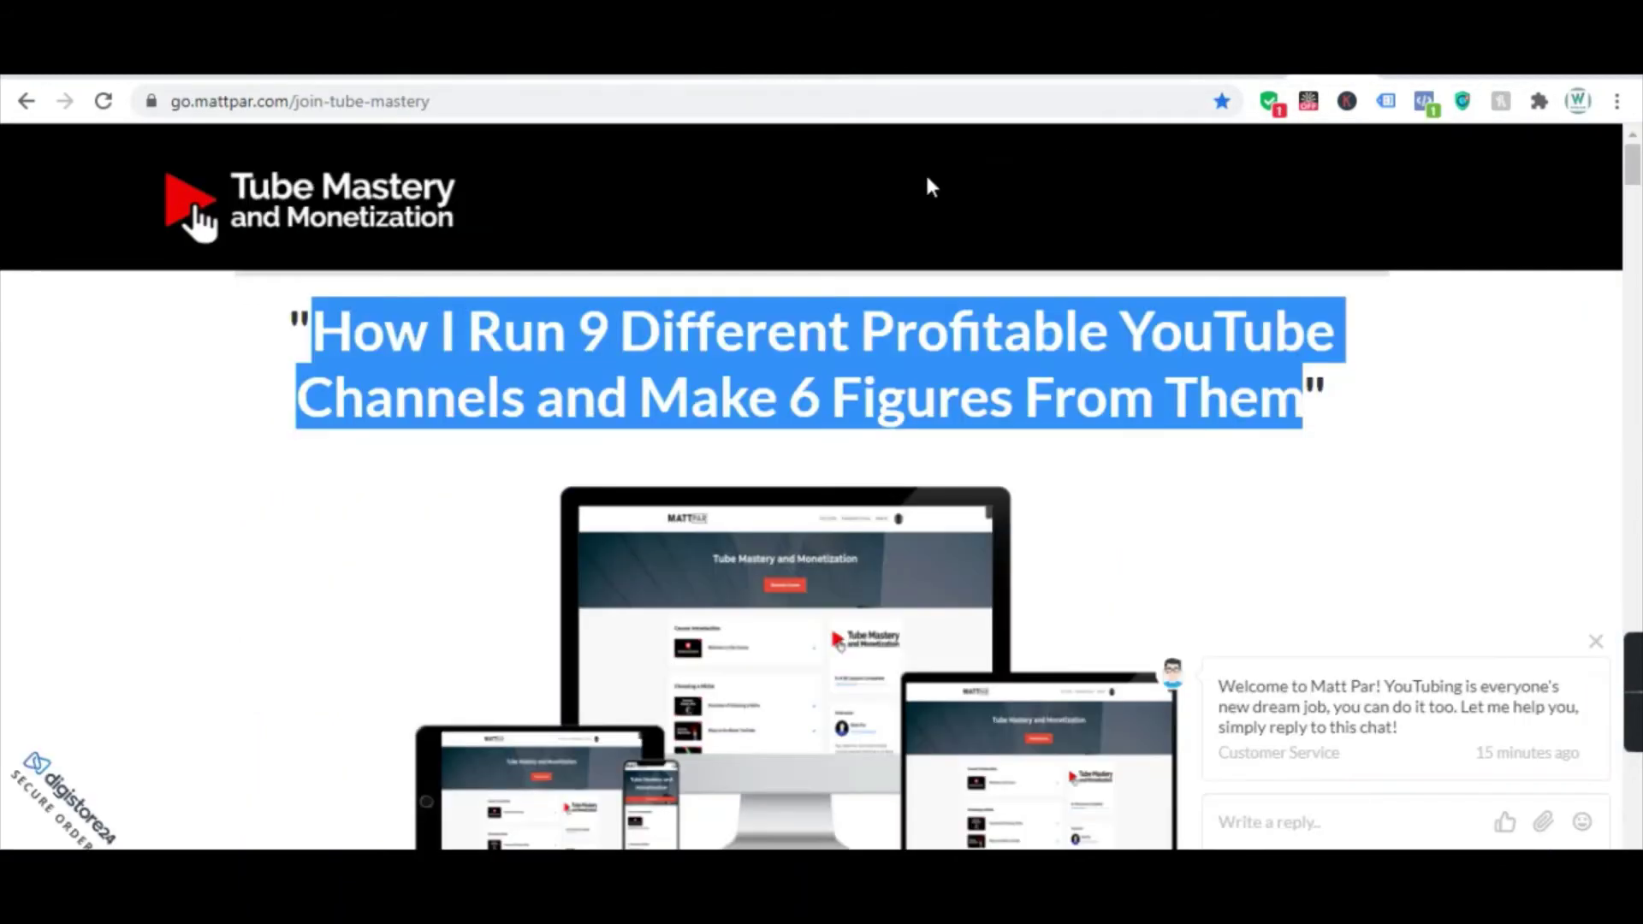
scroll(862, 263, down, 2)
scroll(813, 214, up, 3)
key(ctrl+shift+Tab)
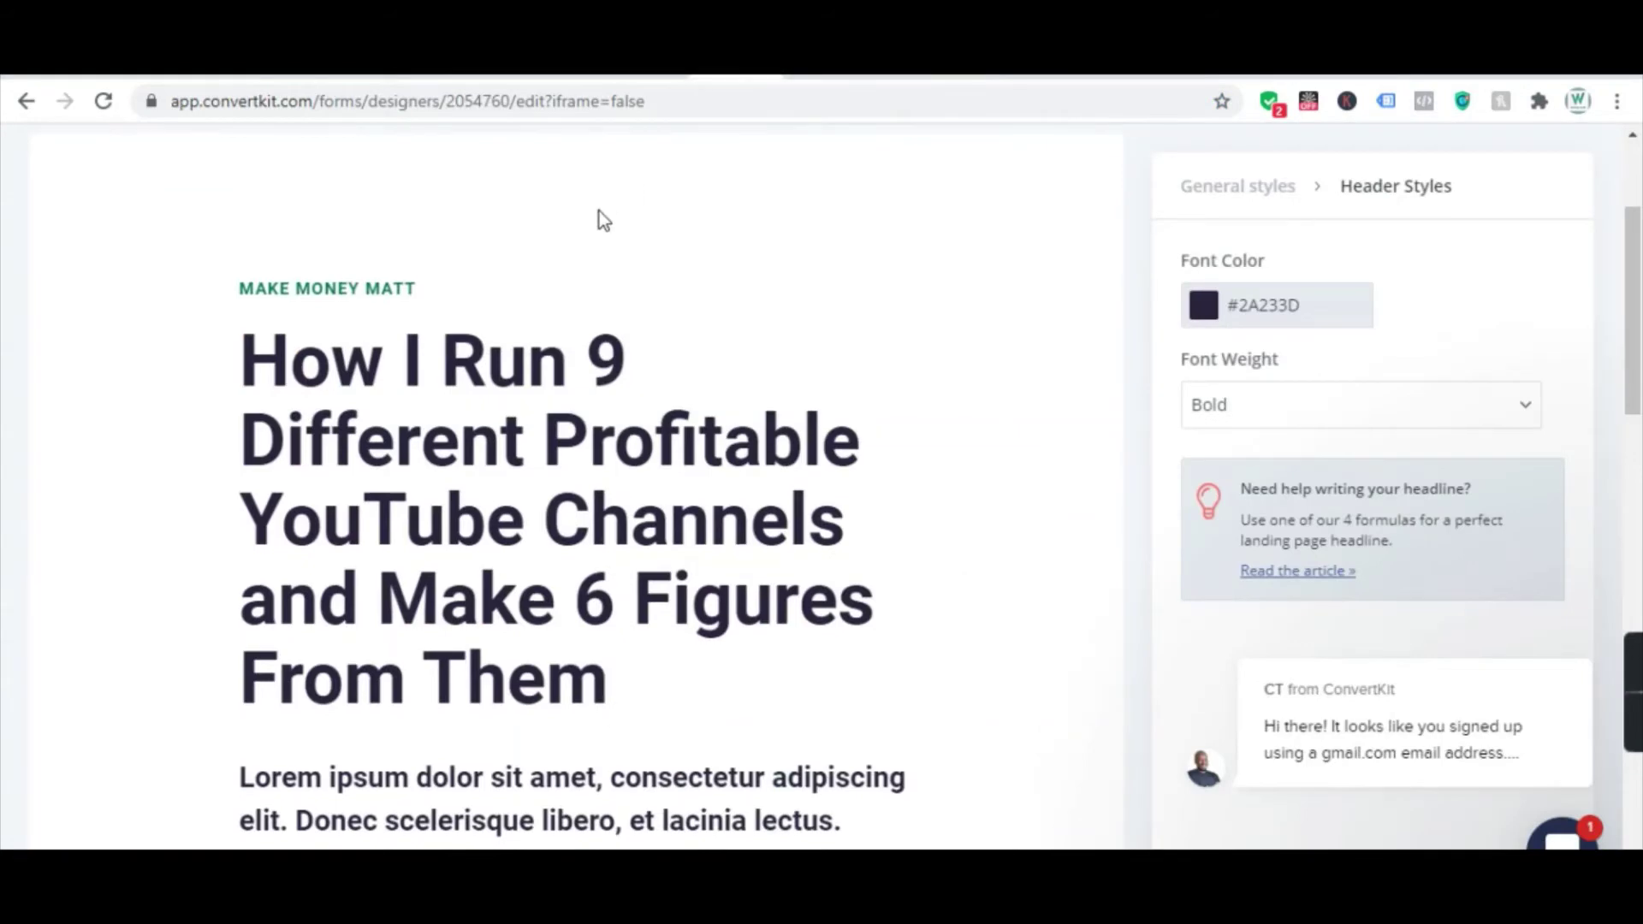
scroll(608, 223, down, 4)
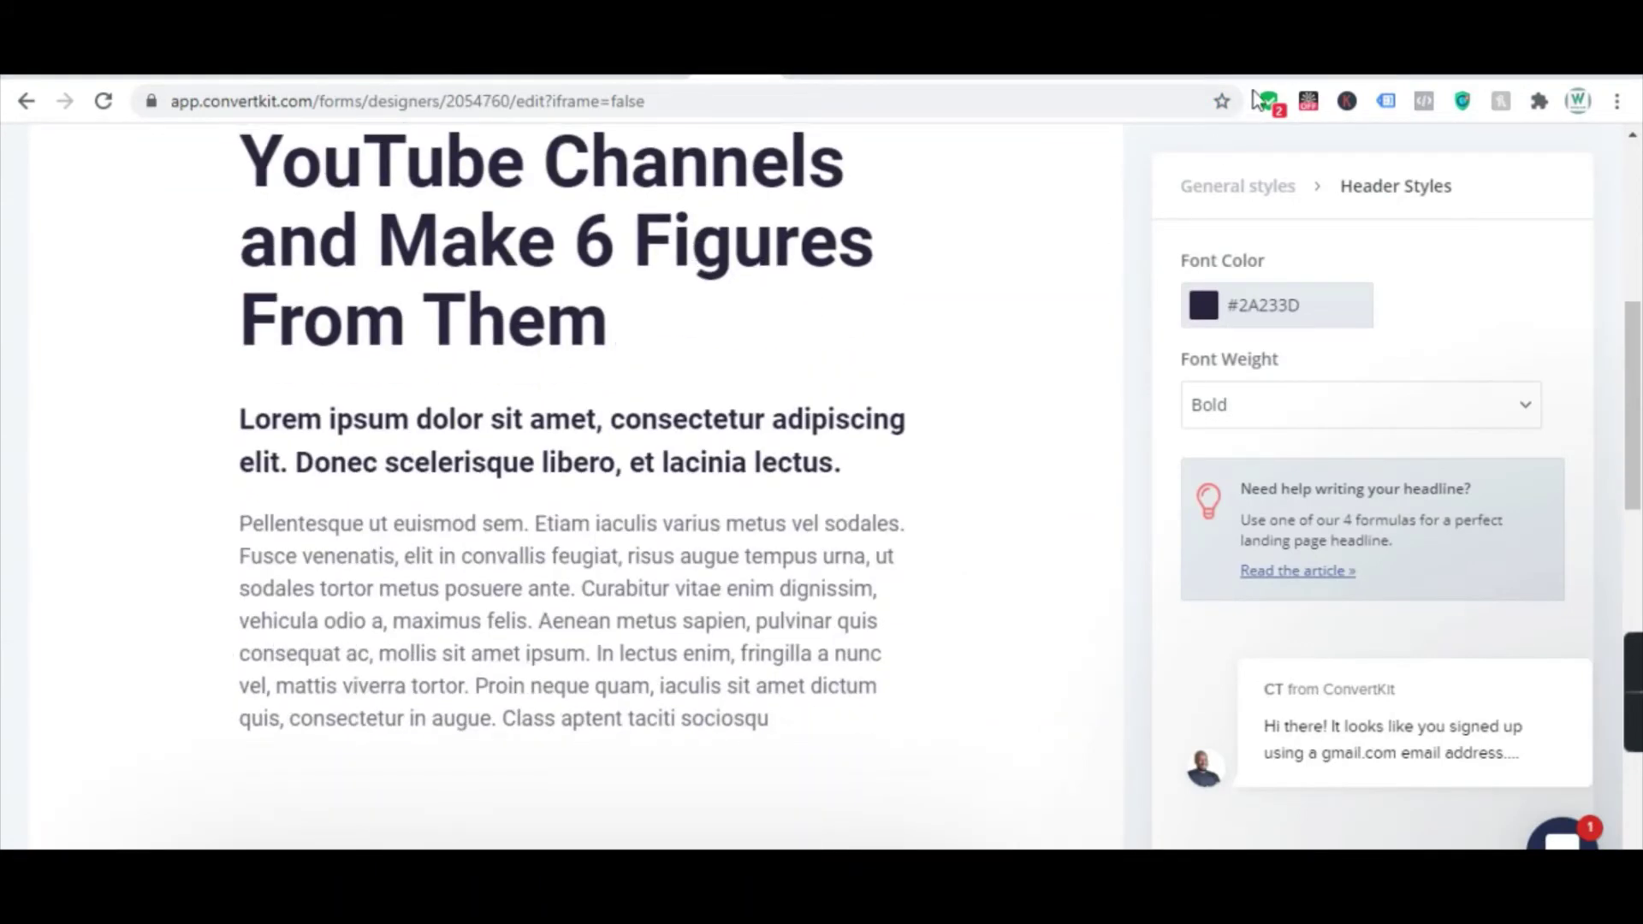
click(1284, 60)
scroll(983, 339, down, 8)
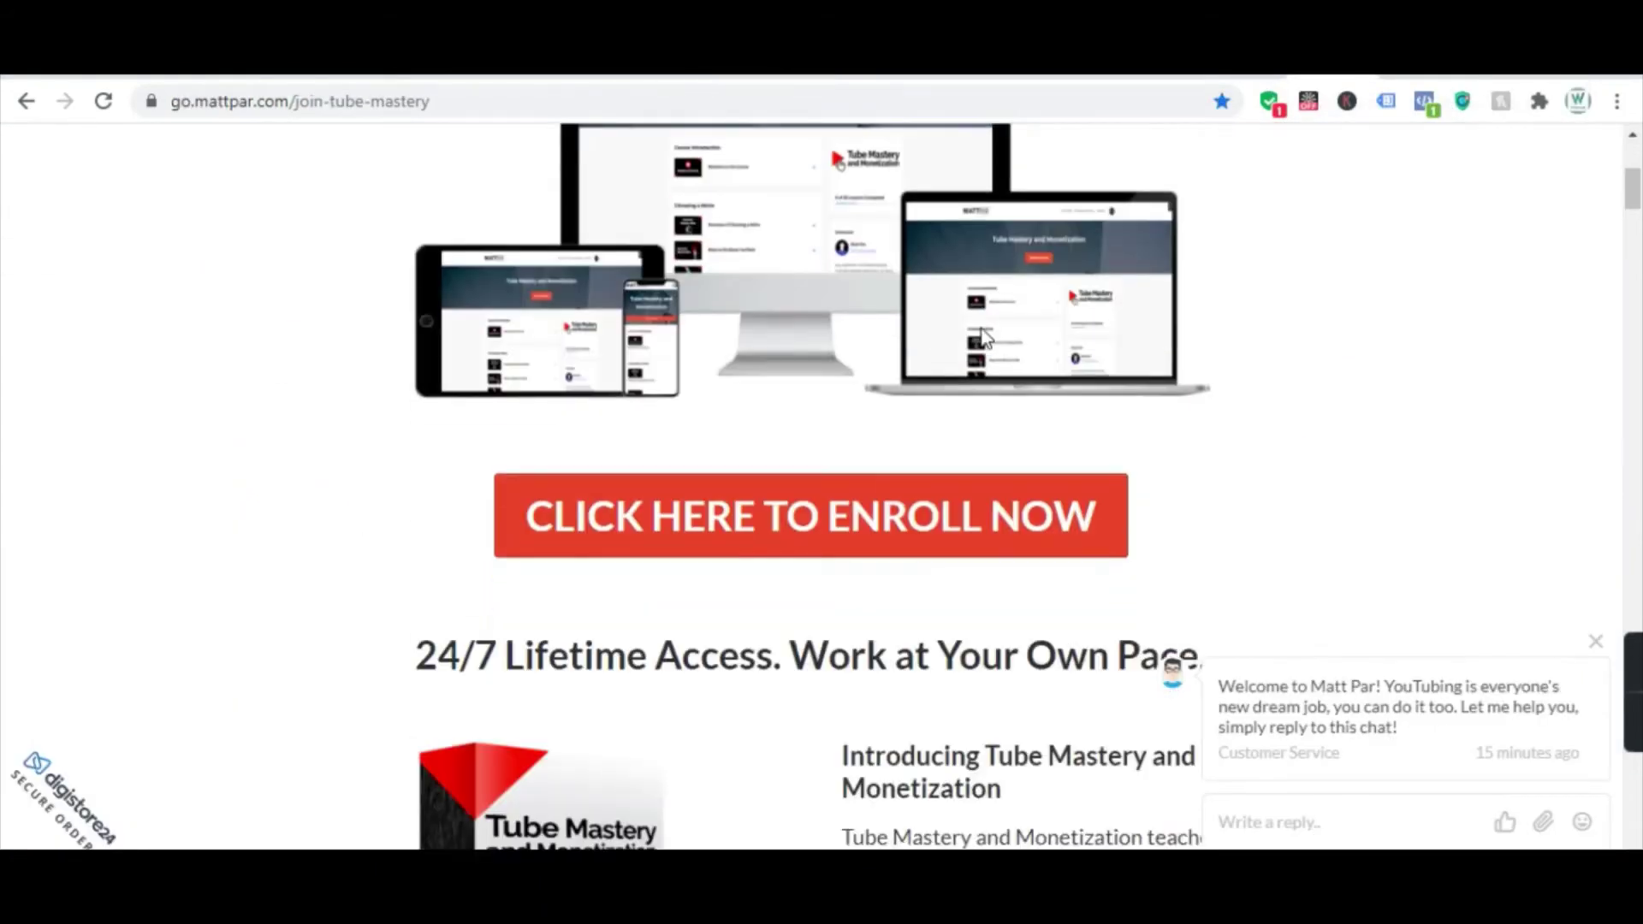
triple_click(749, 300)
key(ctrl+c)
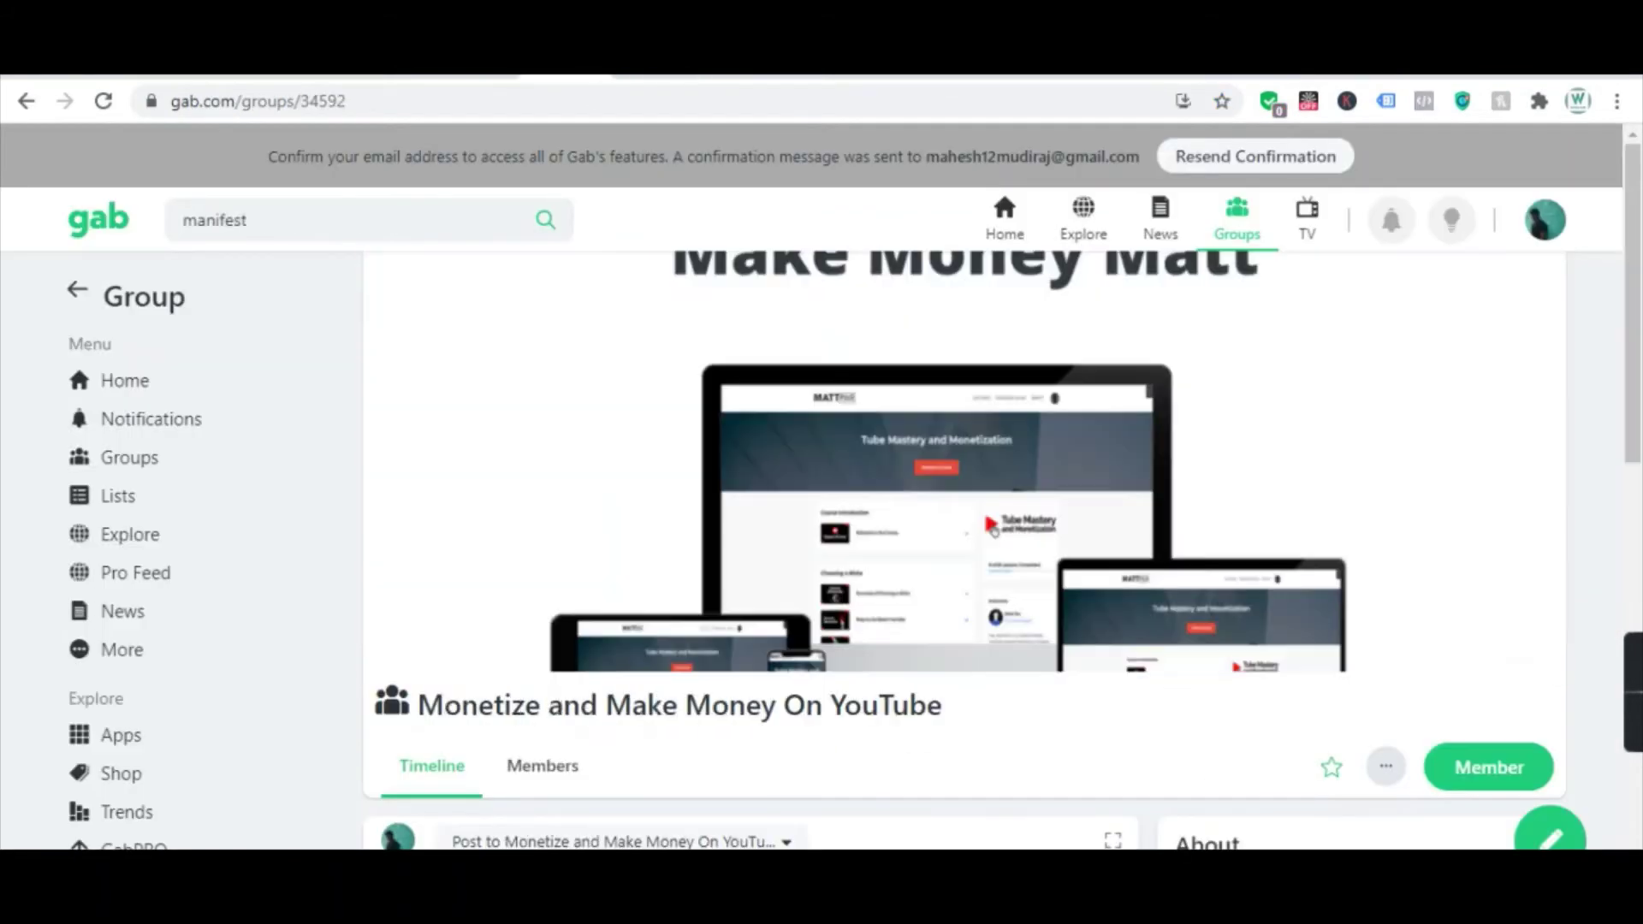
scroll(632, 226, down, 5)
scroll(631, 227, up, 5)
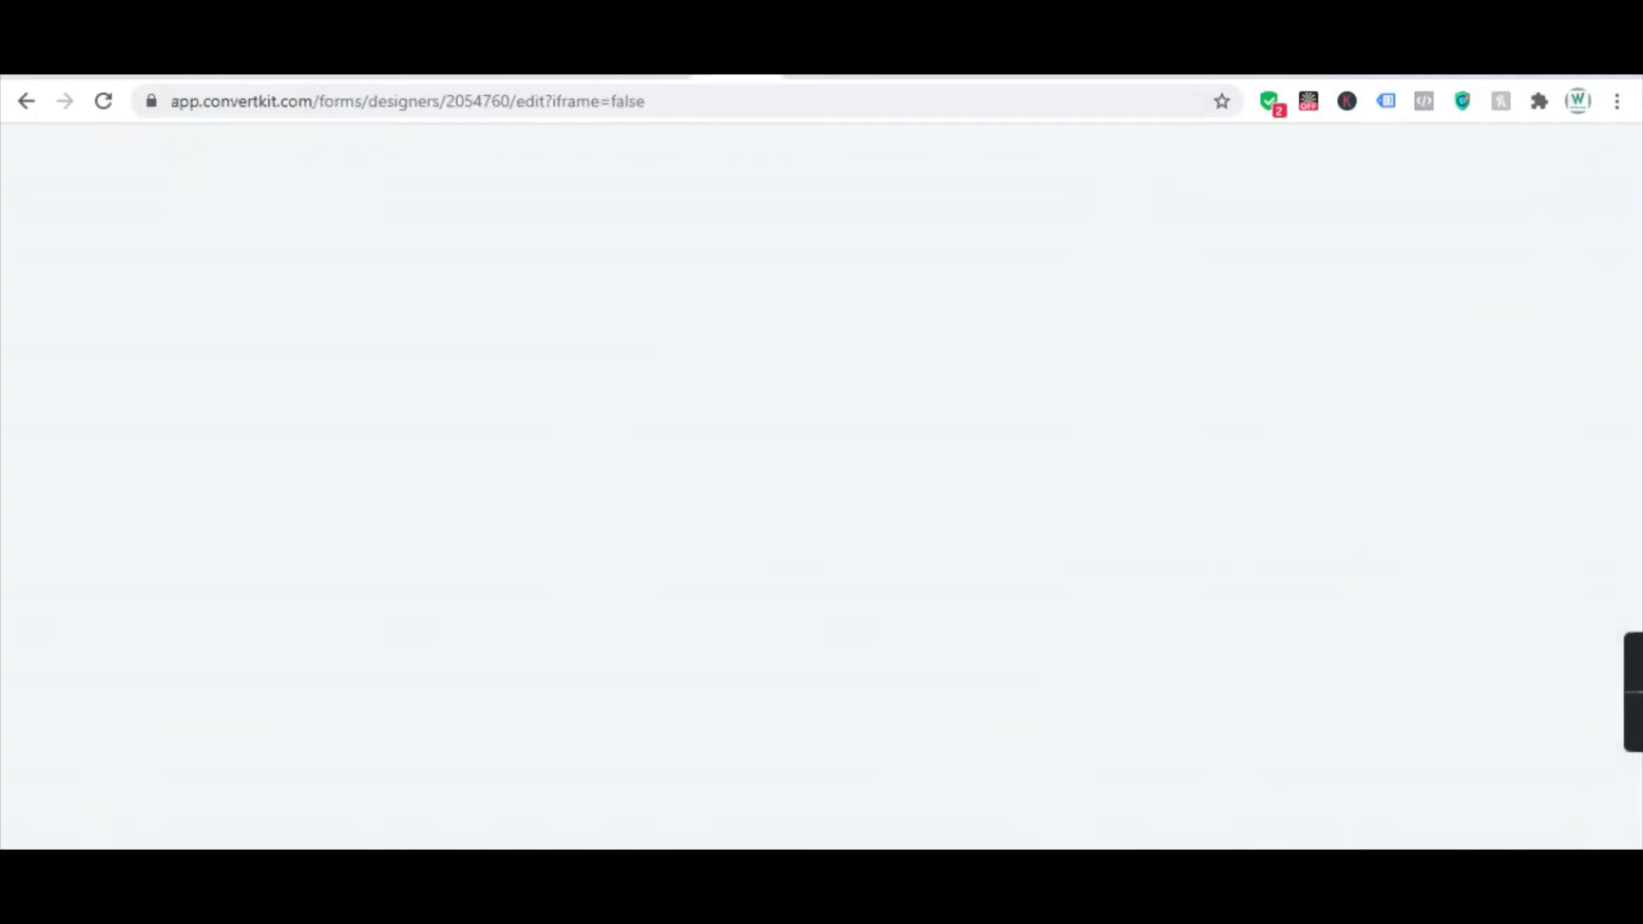
scroll(556, 445, up, 3)
scroll(542, 423, up, 3)
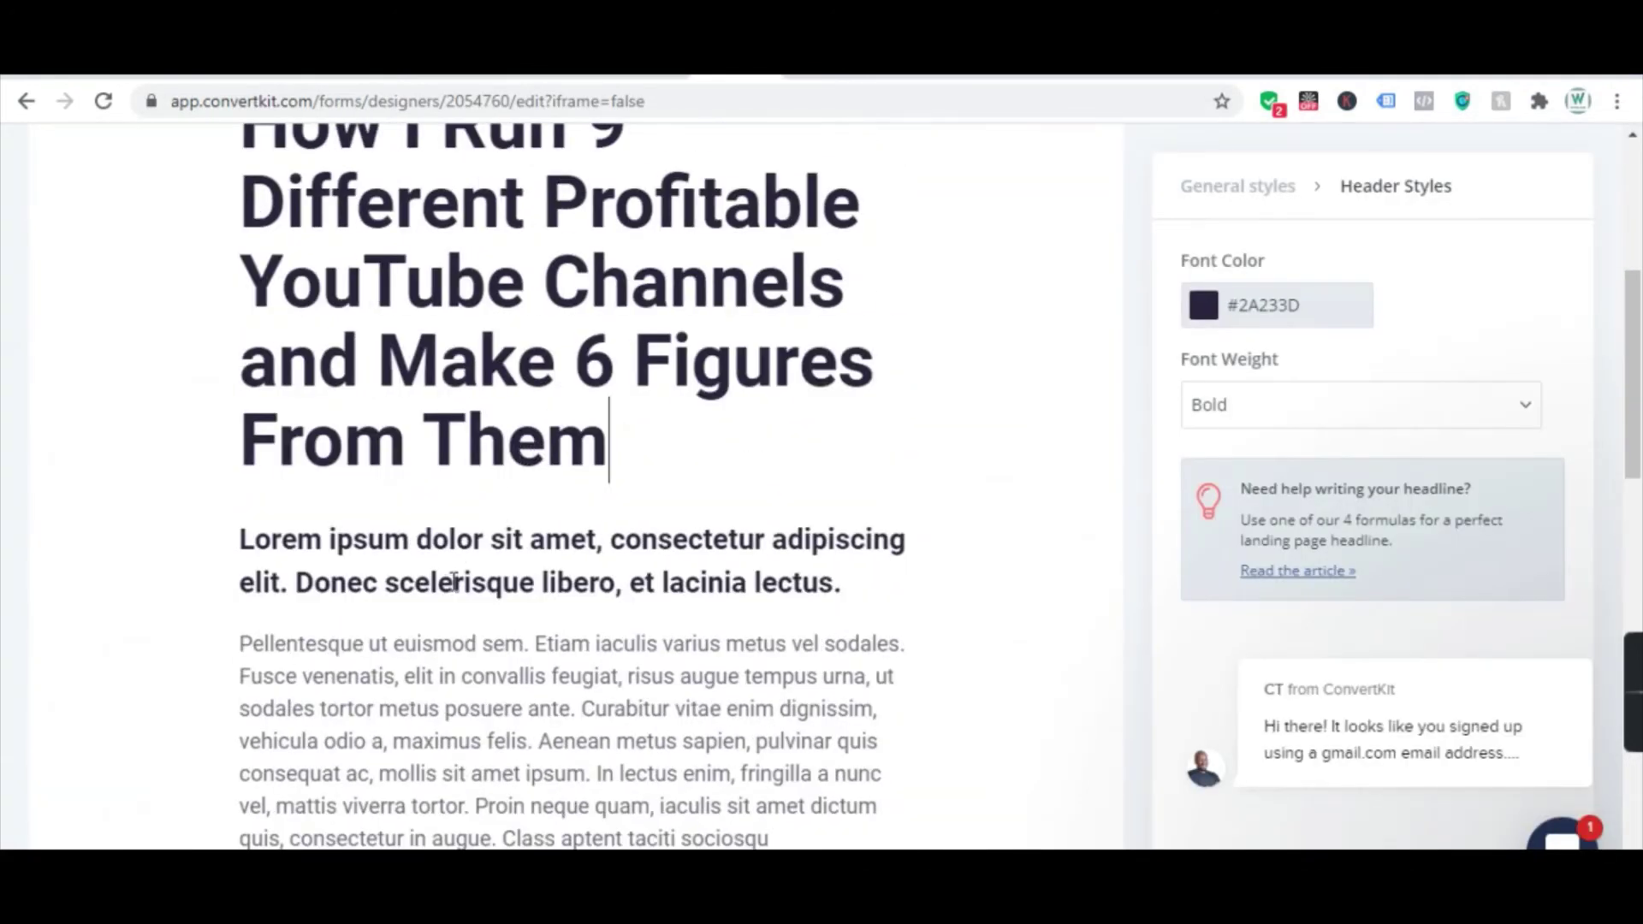
triple_click(444, 579)
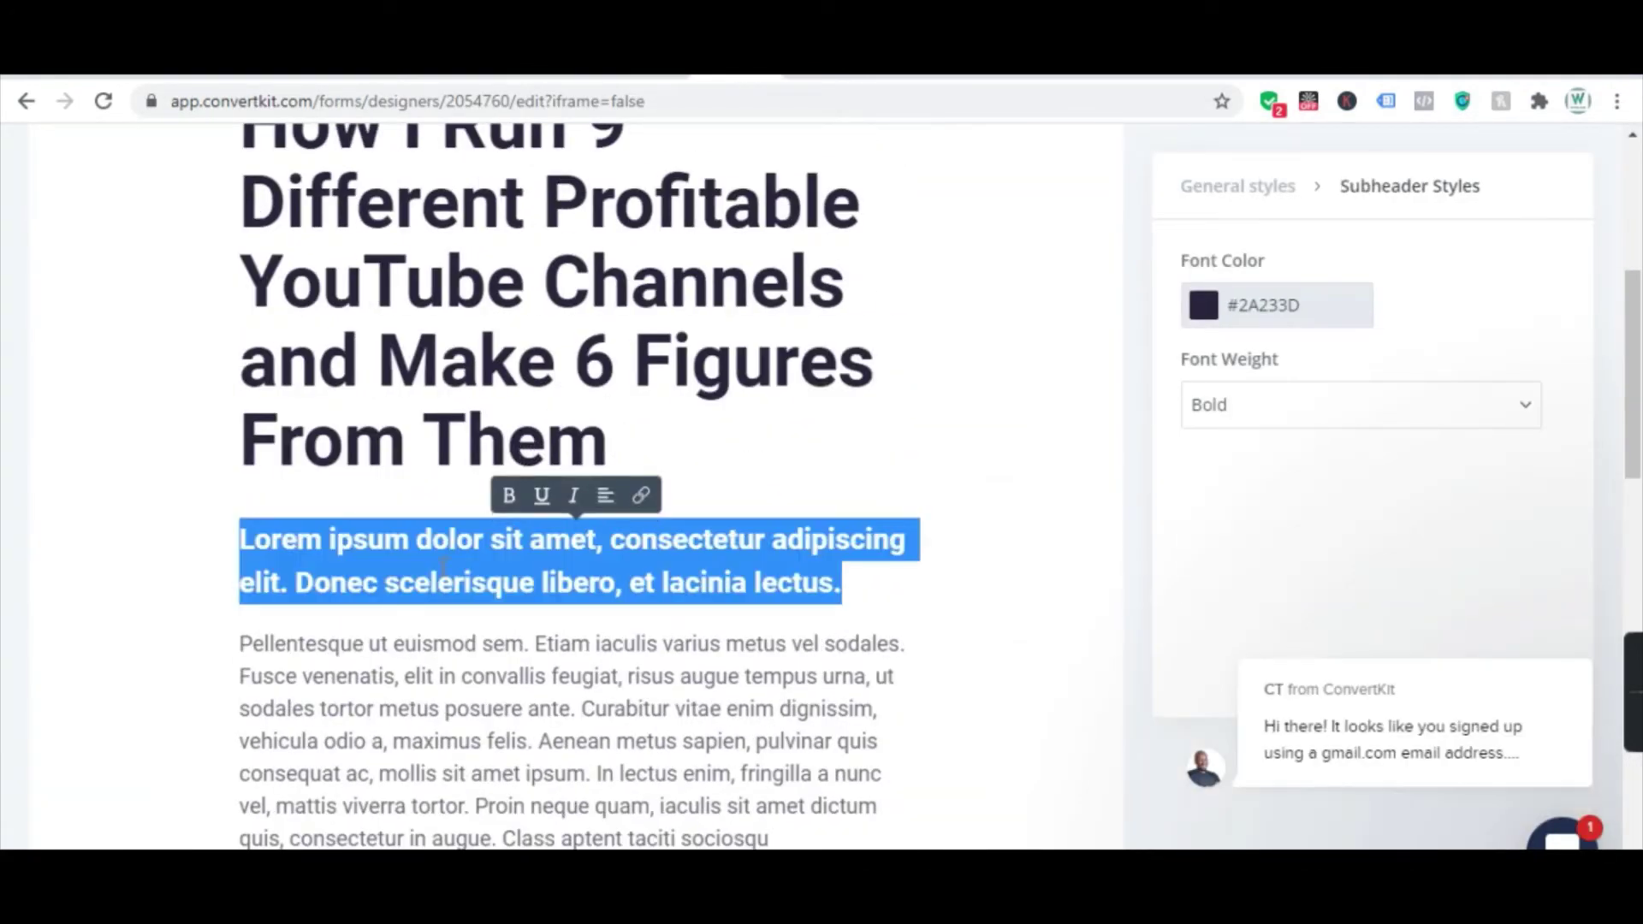
key(ctrl+v)
key(BackSpace)
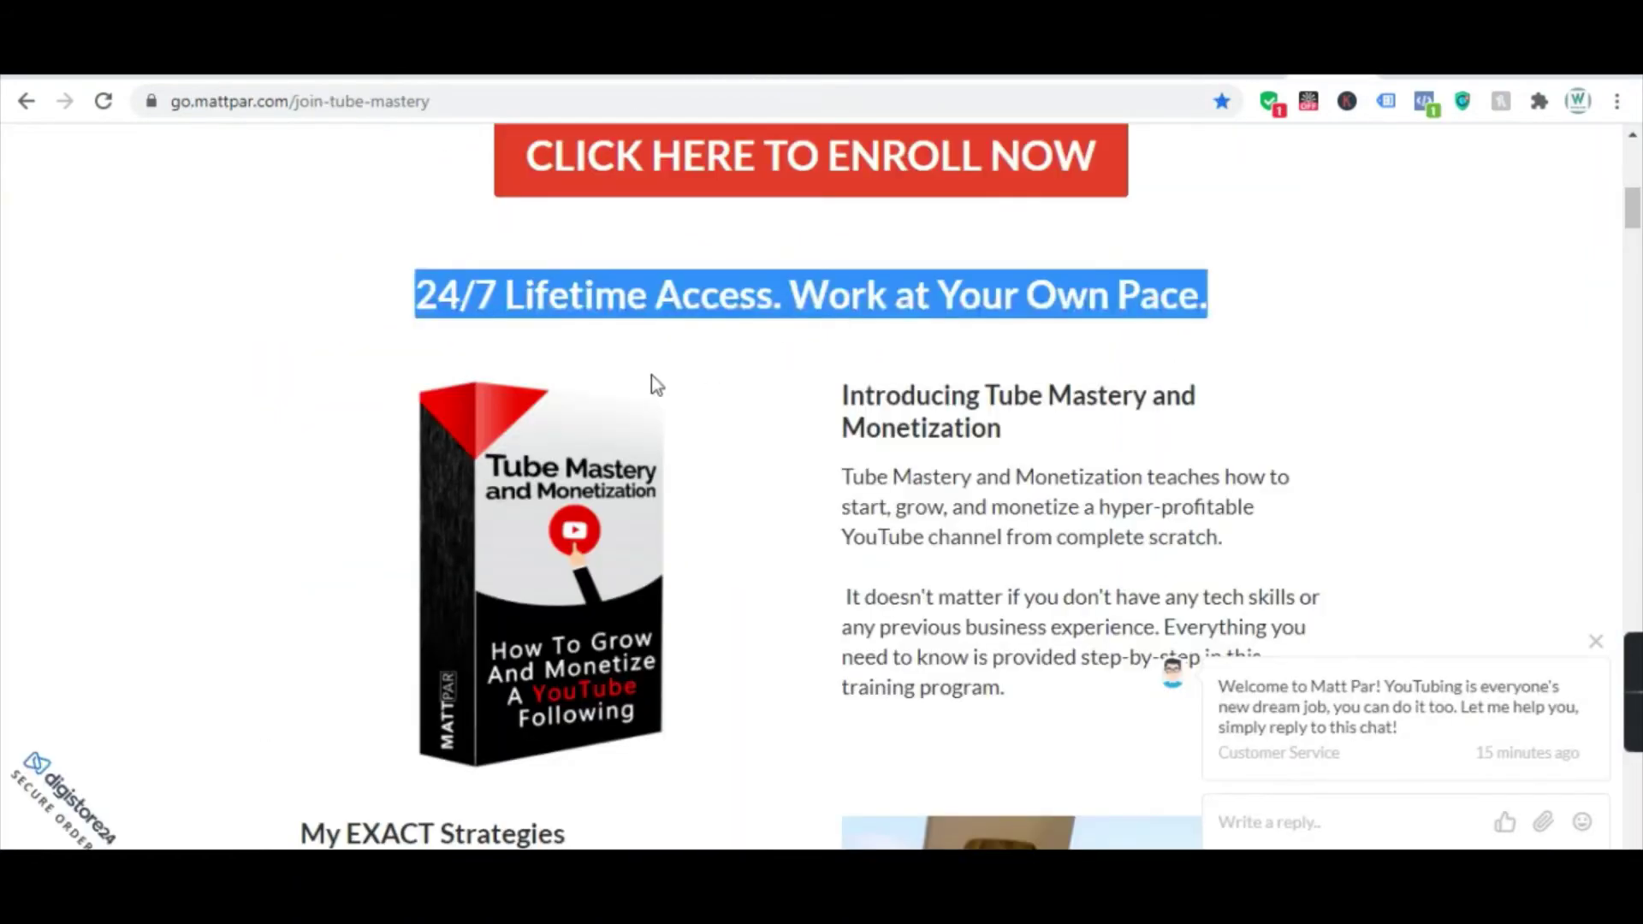
- Replace the Lorem body paragraph with the two course introduction paragraphs from the sales page
scroll(887, 289, down, 2)
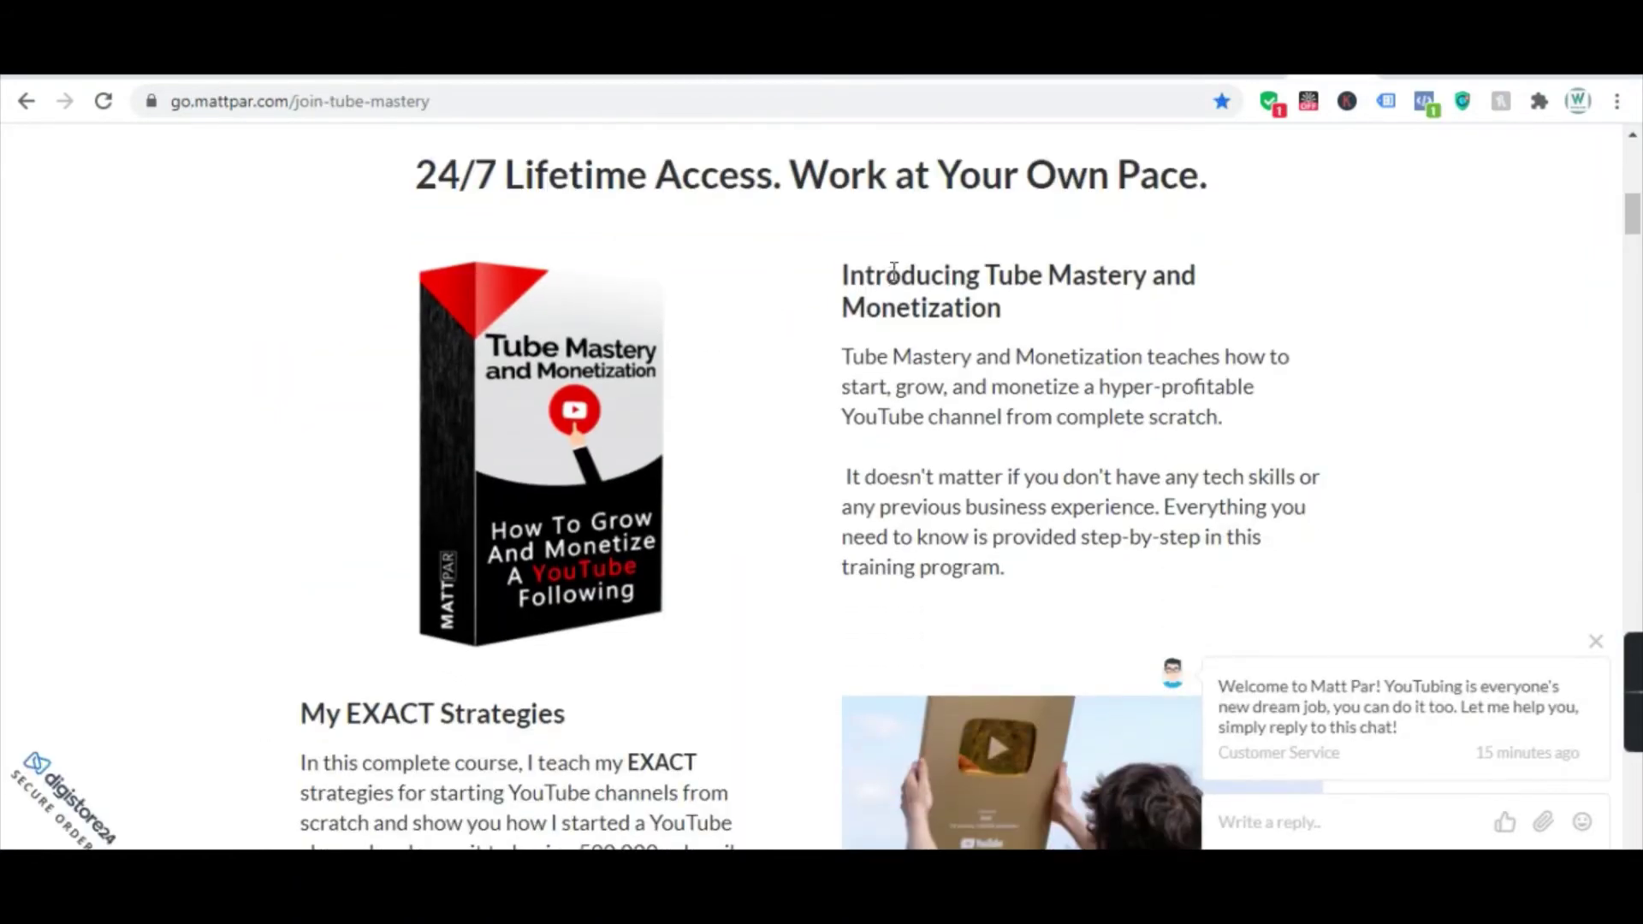
triple_click(892, 274)
click(676, 64)
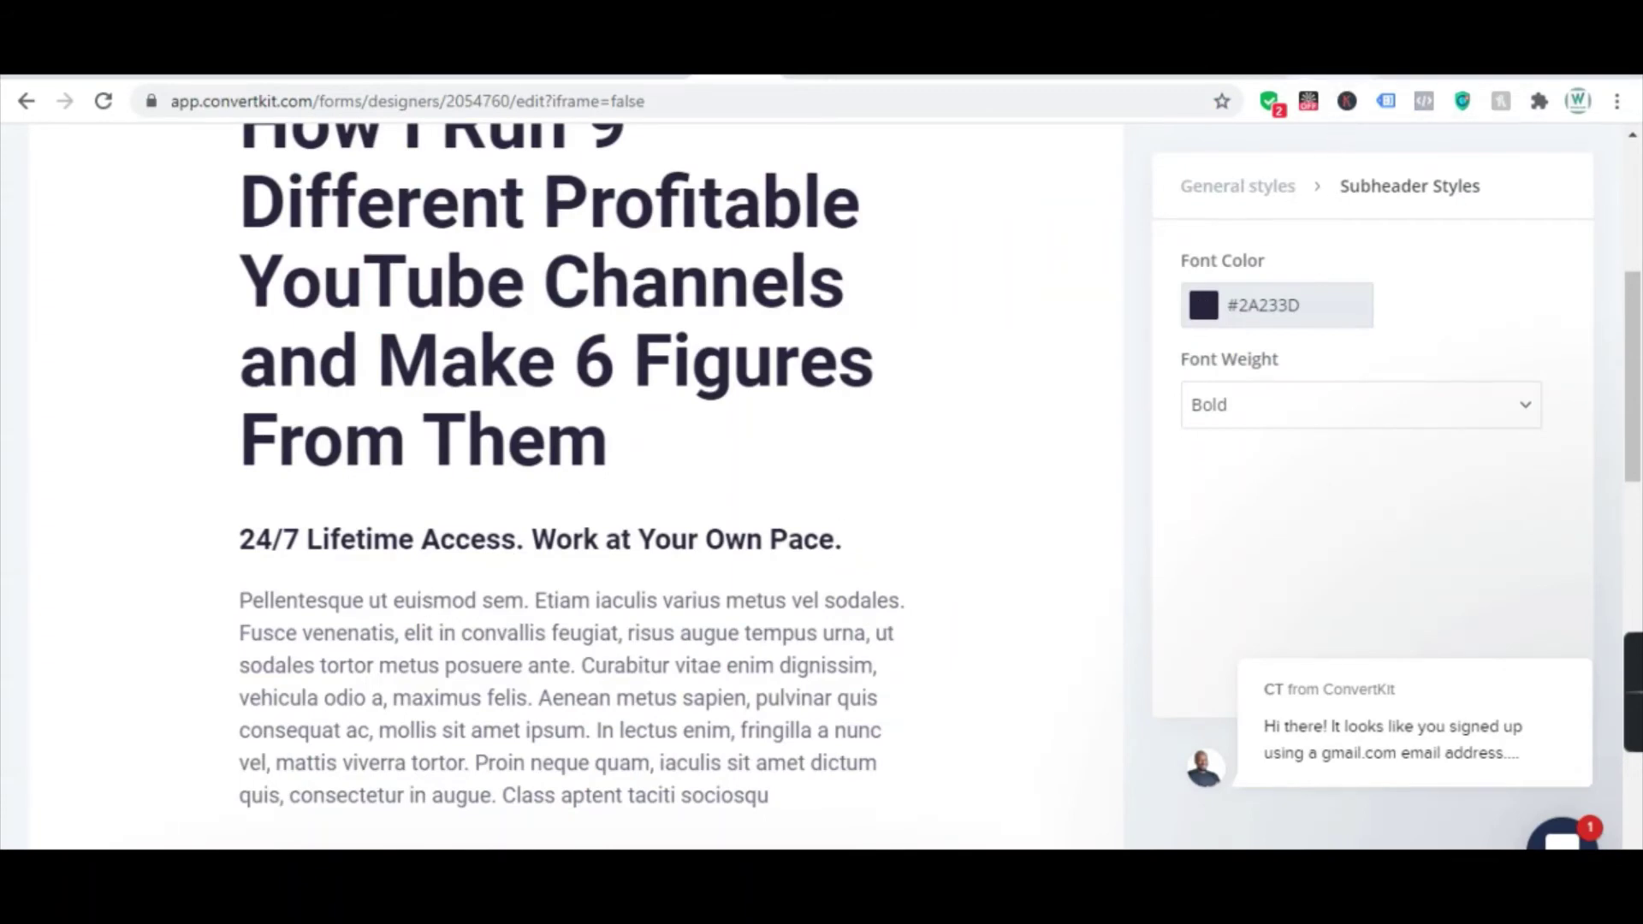
click(1241, 60)
click(897, 389)
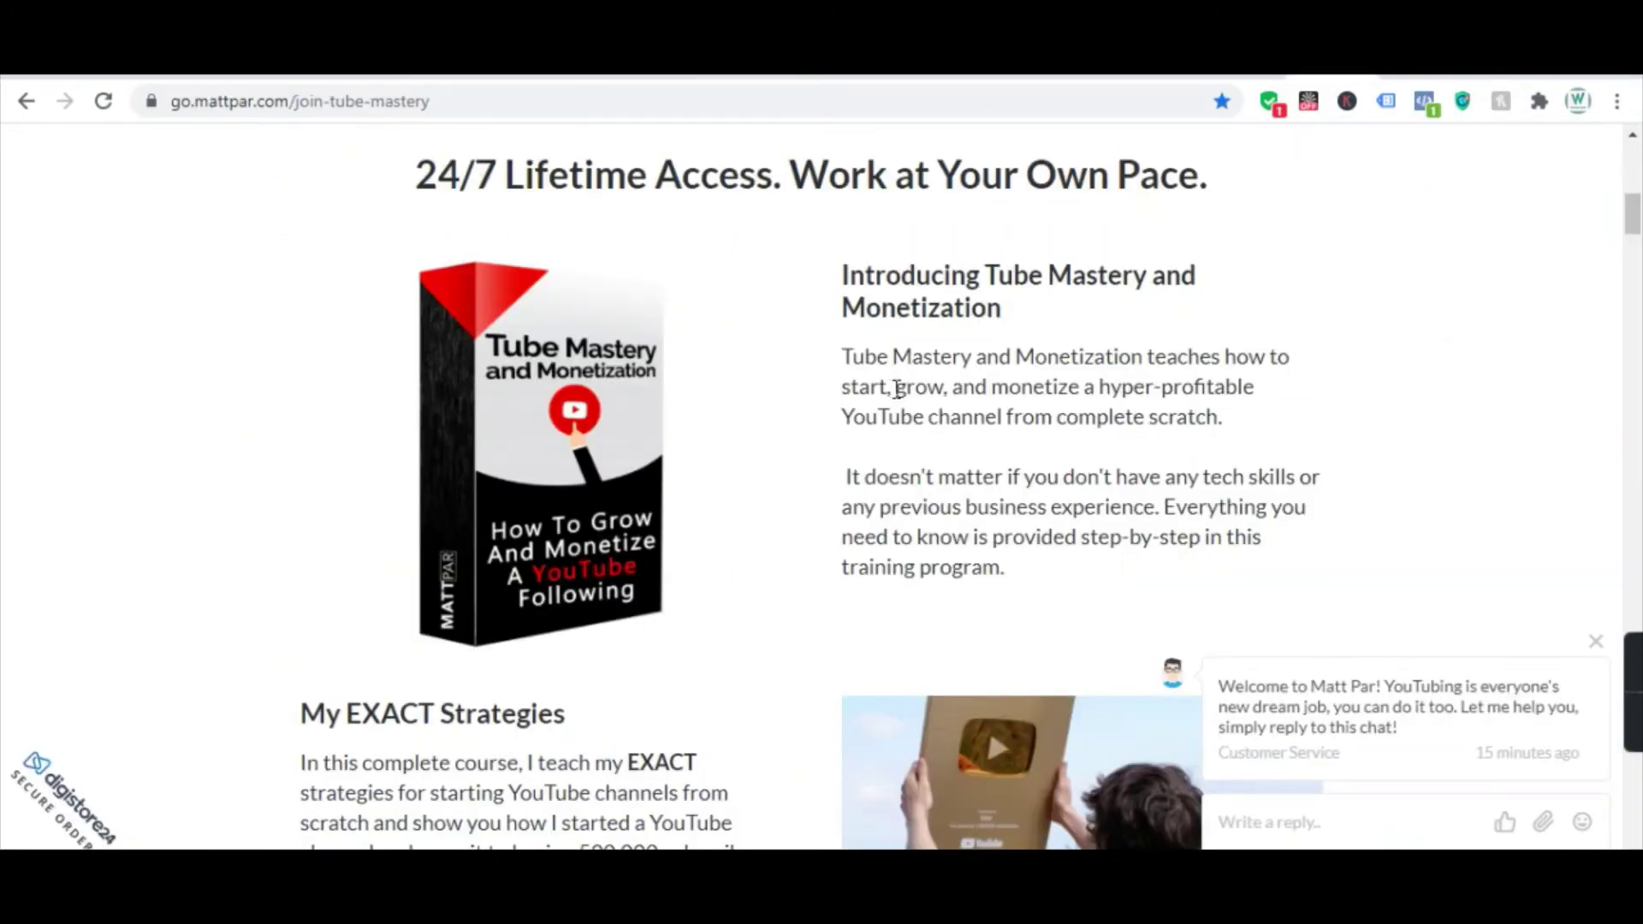
drag(844, 356, 1027, 583)
key(ctrl+c)
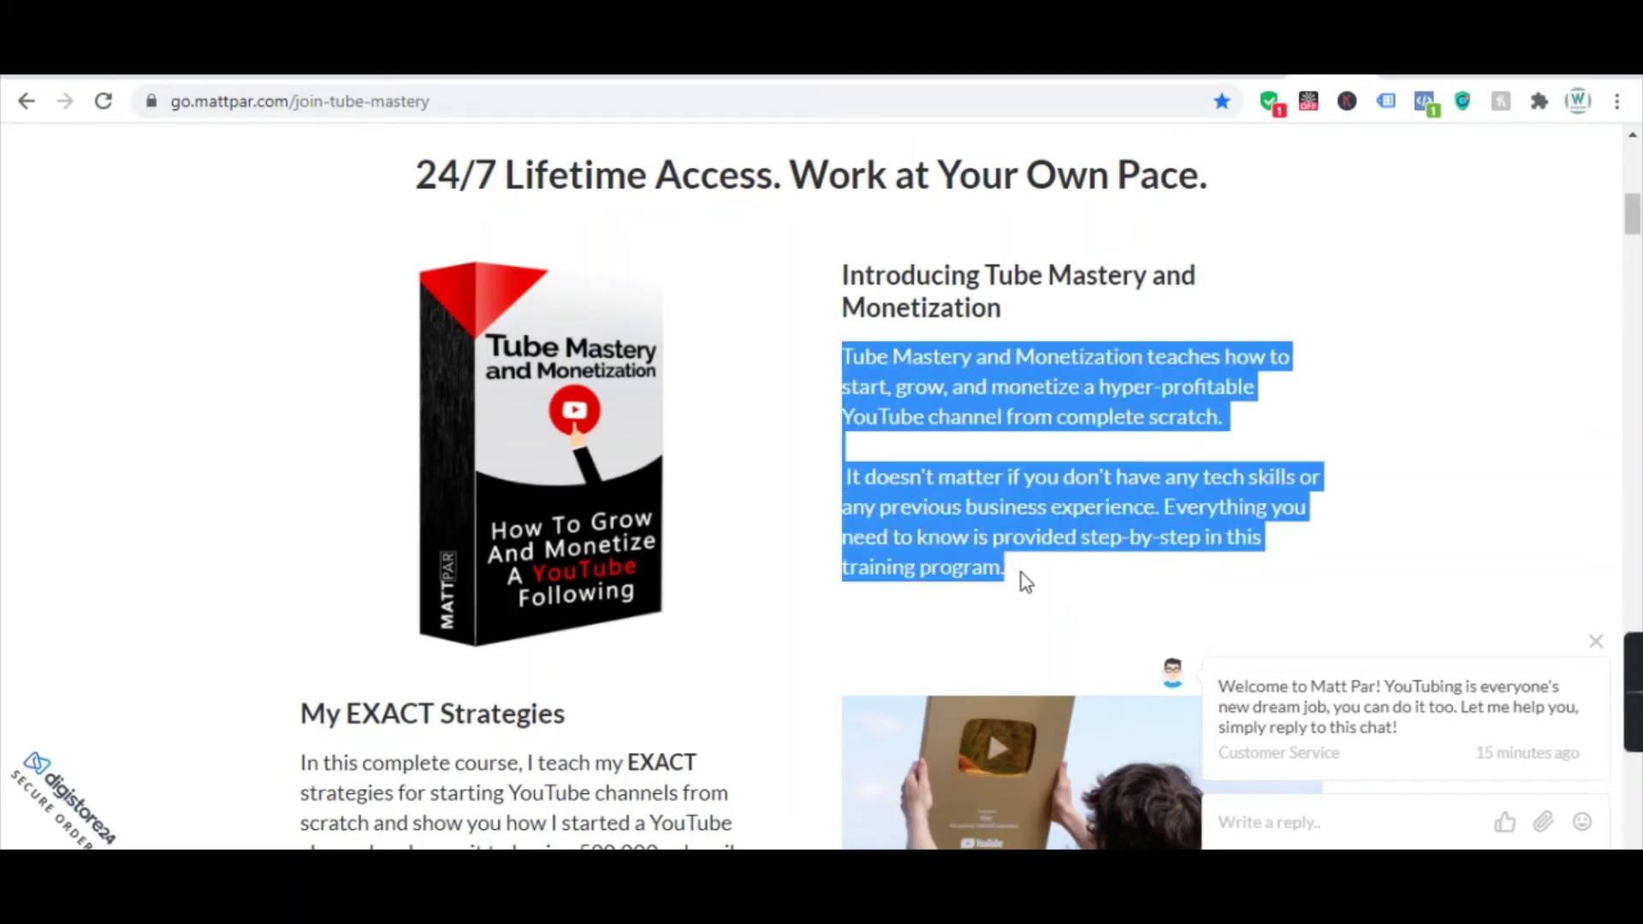
click(745, 66)
triple_click(531, 631)
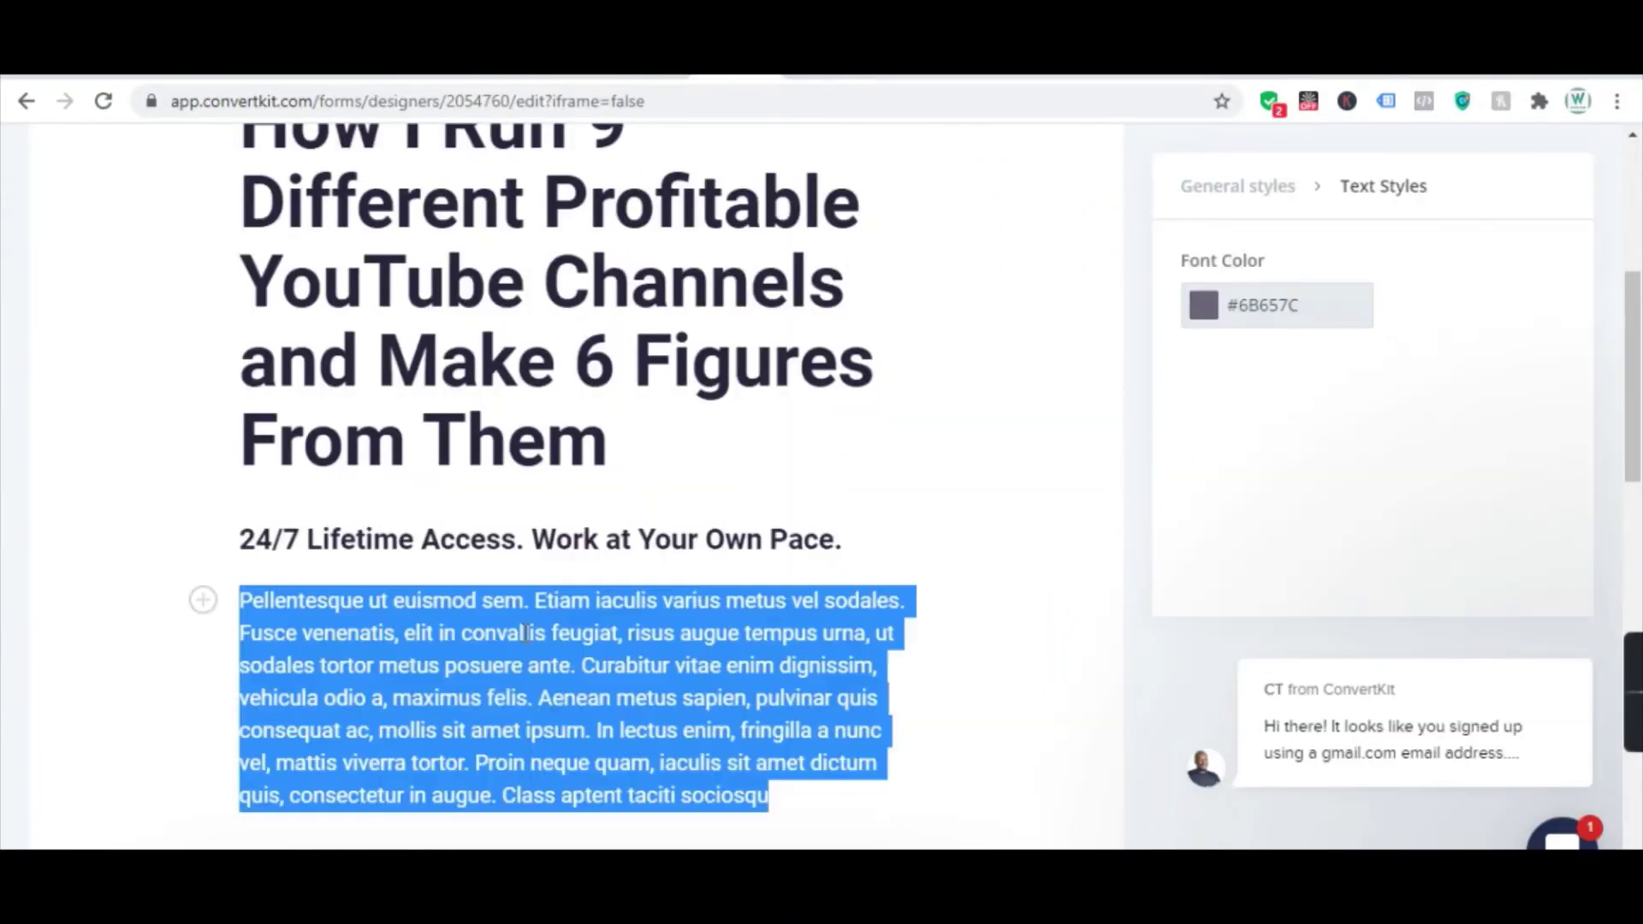
key(ctrl+v)
- Add the My EXACT Strategies section after the introduction, split into separate paragraphs
scroll(773, 624, down, 5)
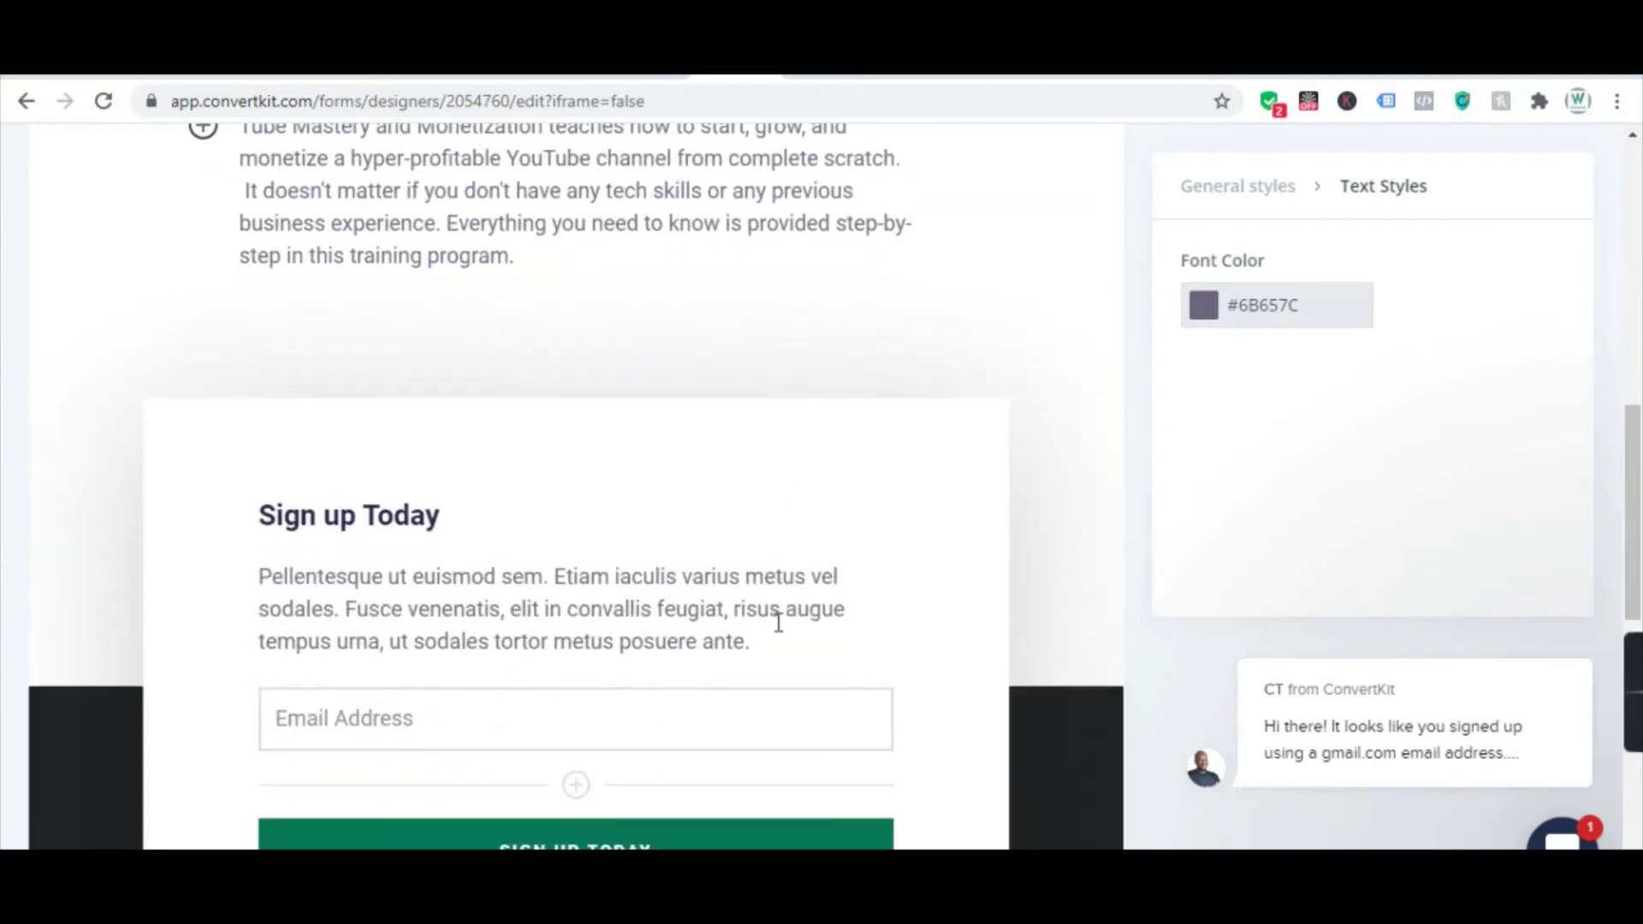
scroll(774, 620, up, 1)
scroll(744, 476, down, 6)
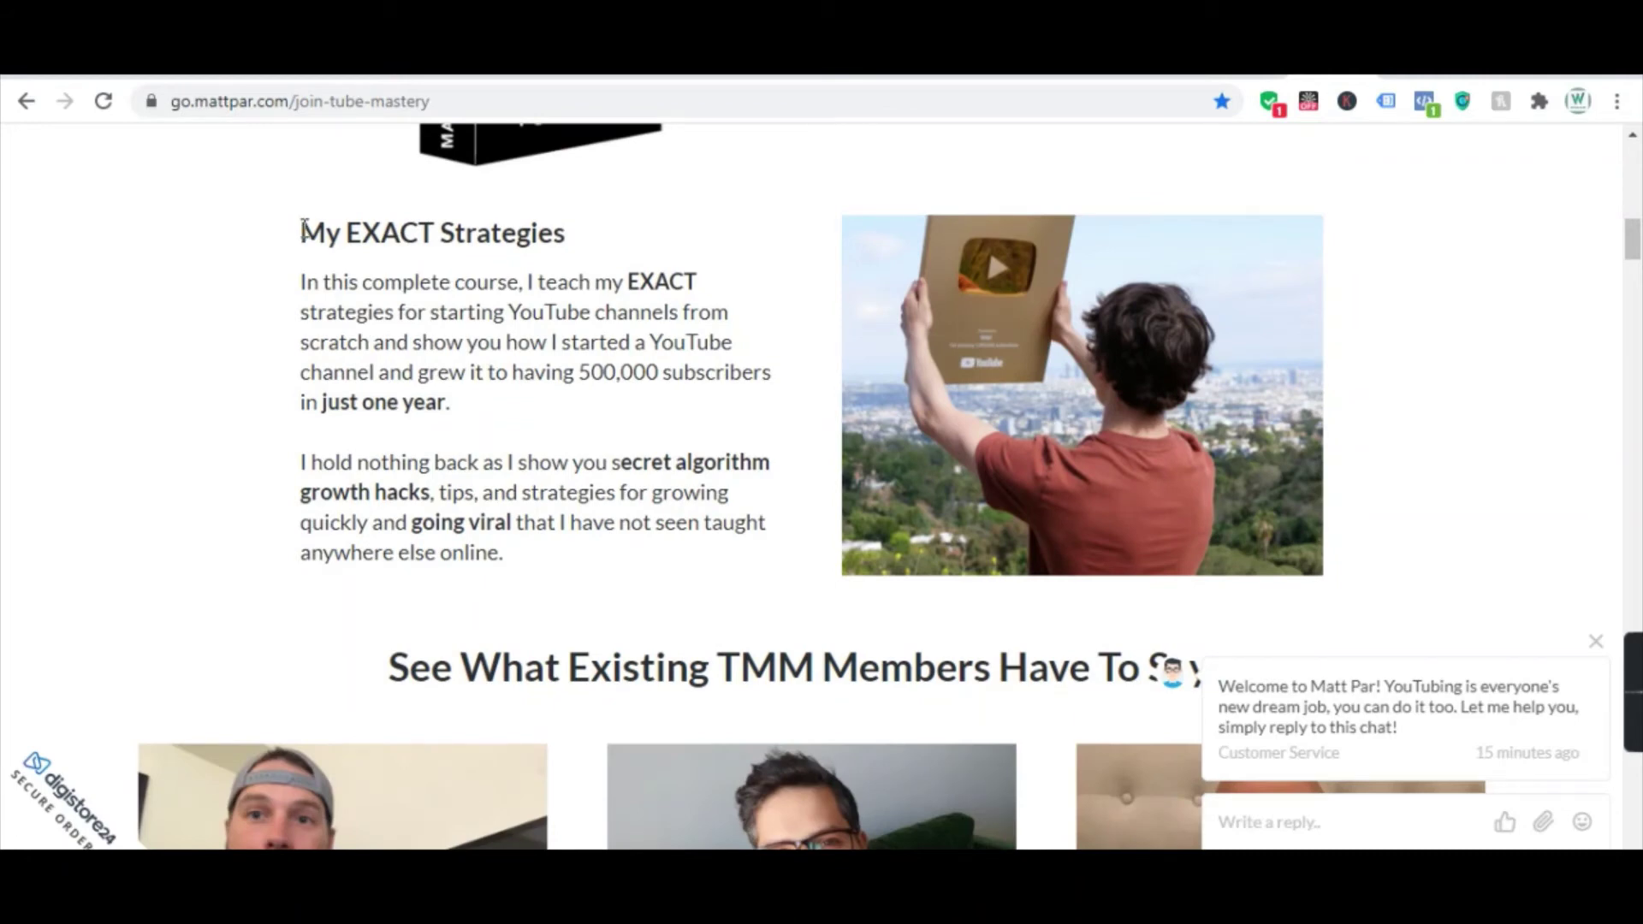
drag(304, 237, 525, 548)
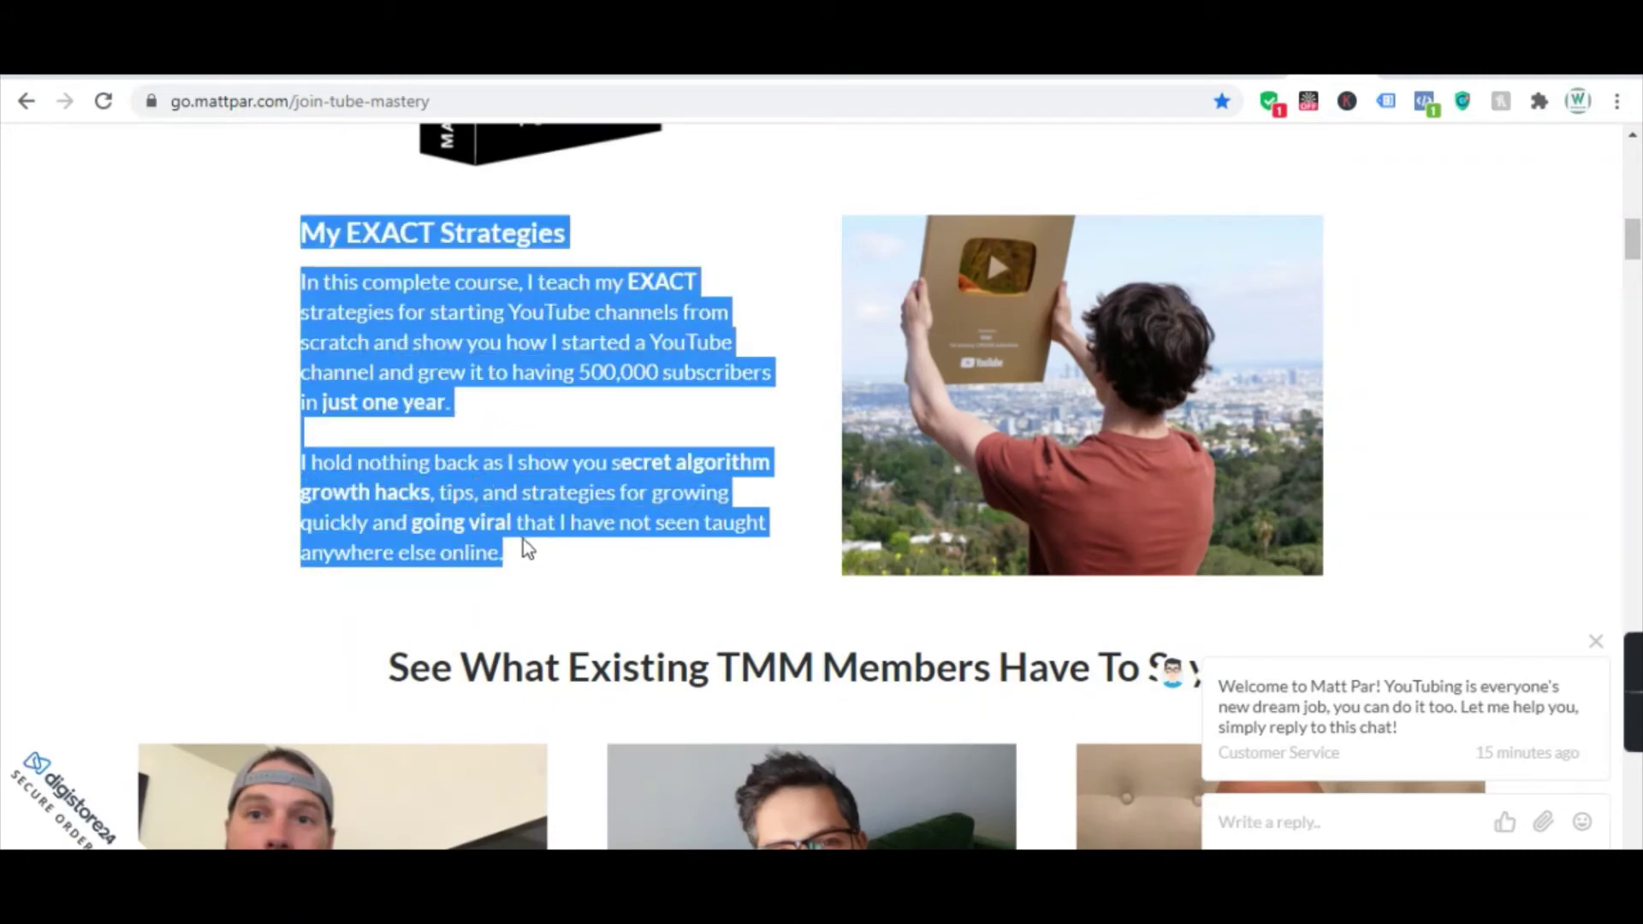
key(ctrl+Tab)
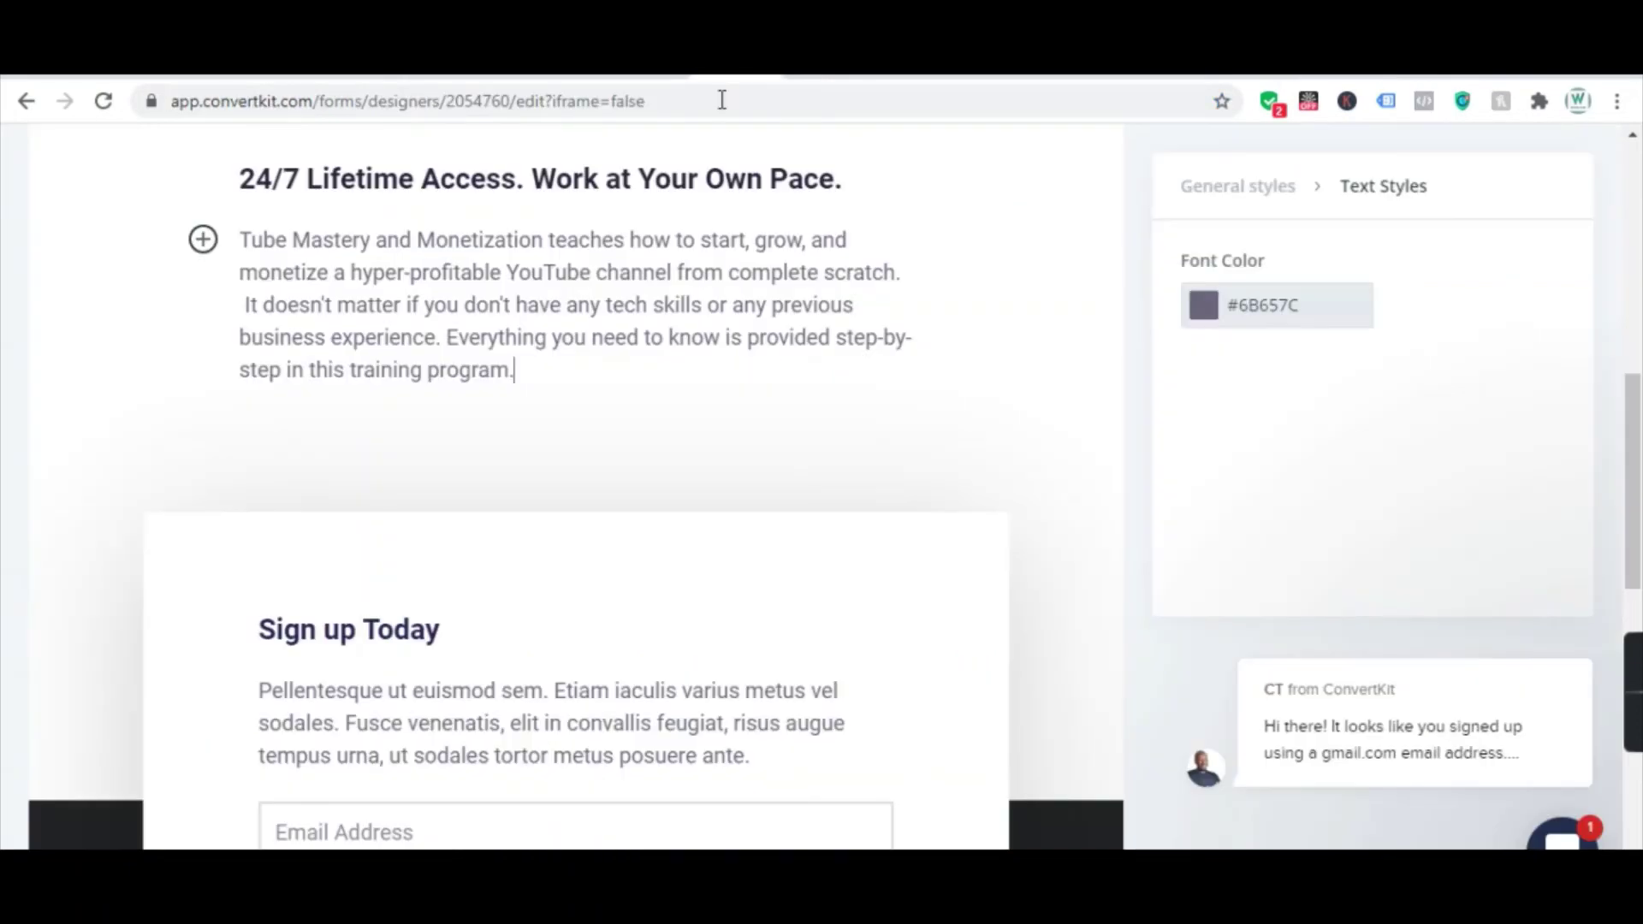
click(608, 334)
key(ctrl+v)
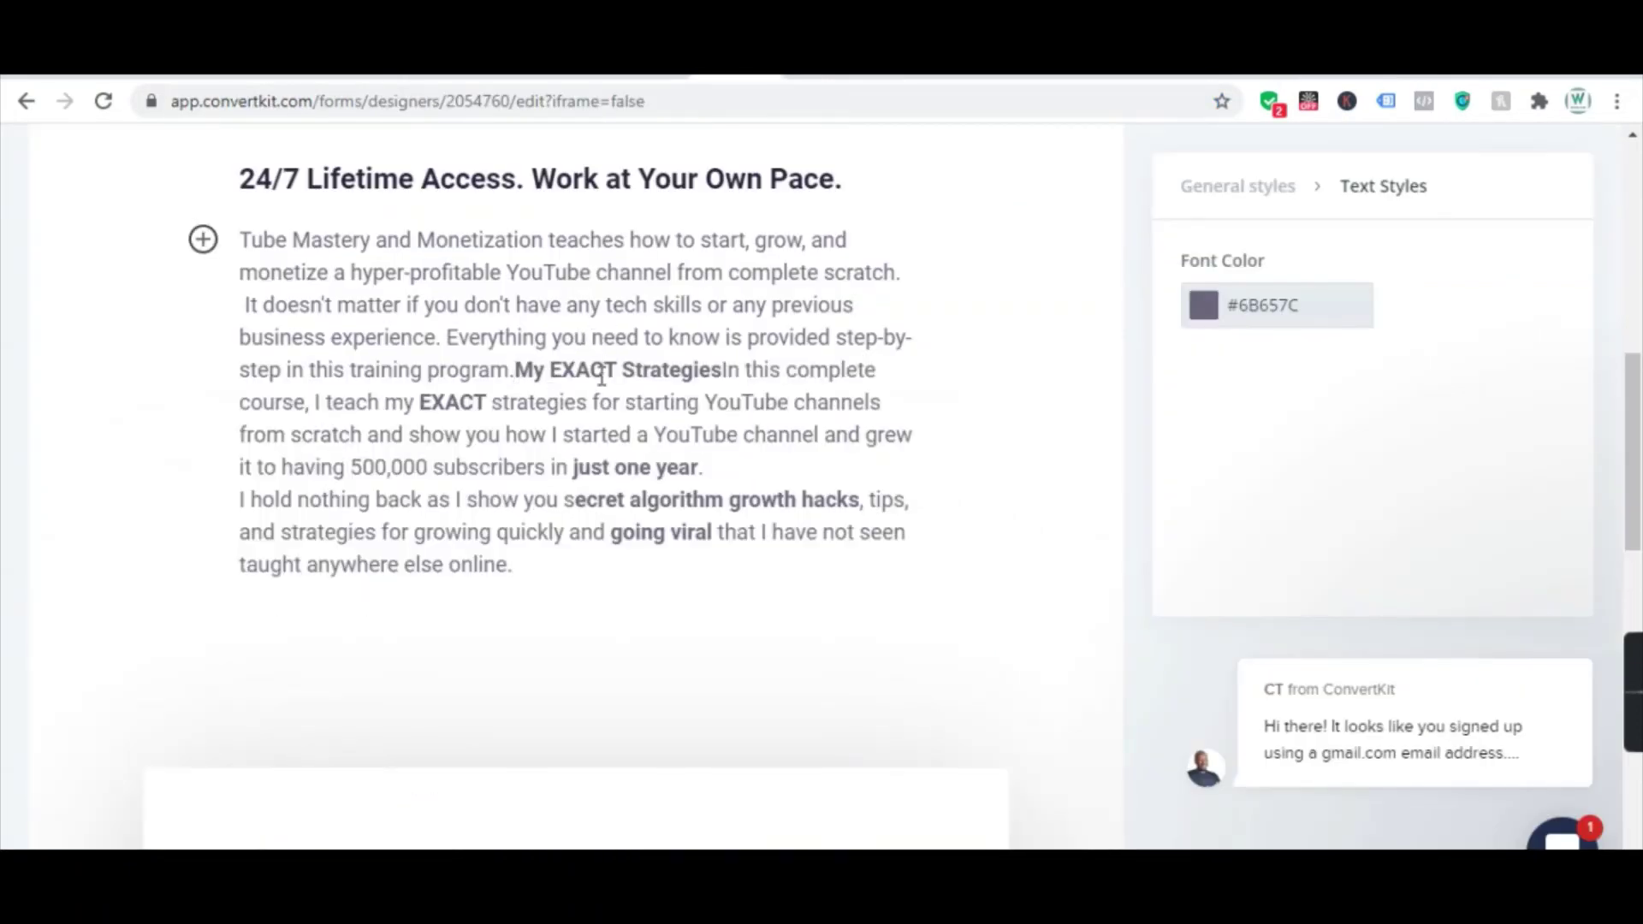
key(Return)
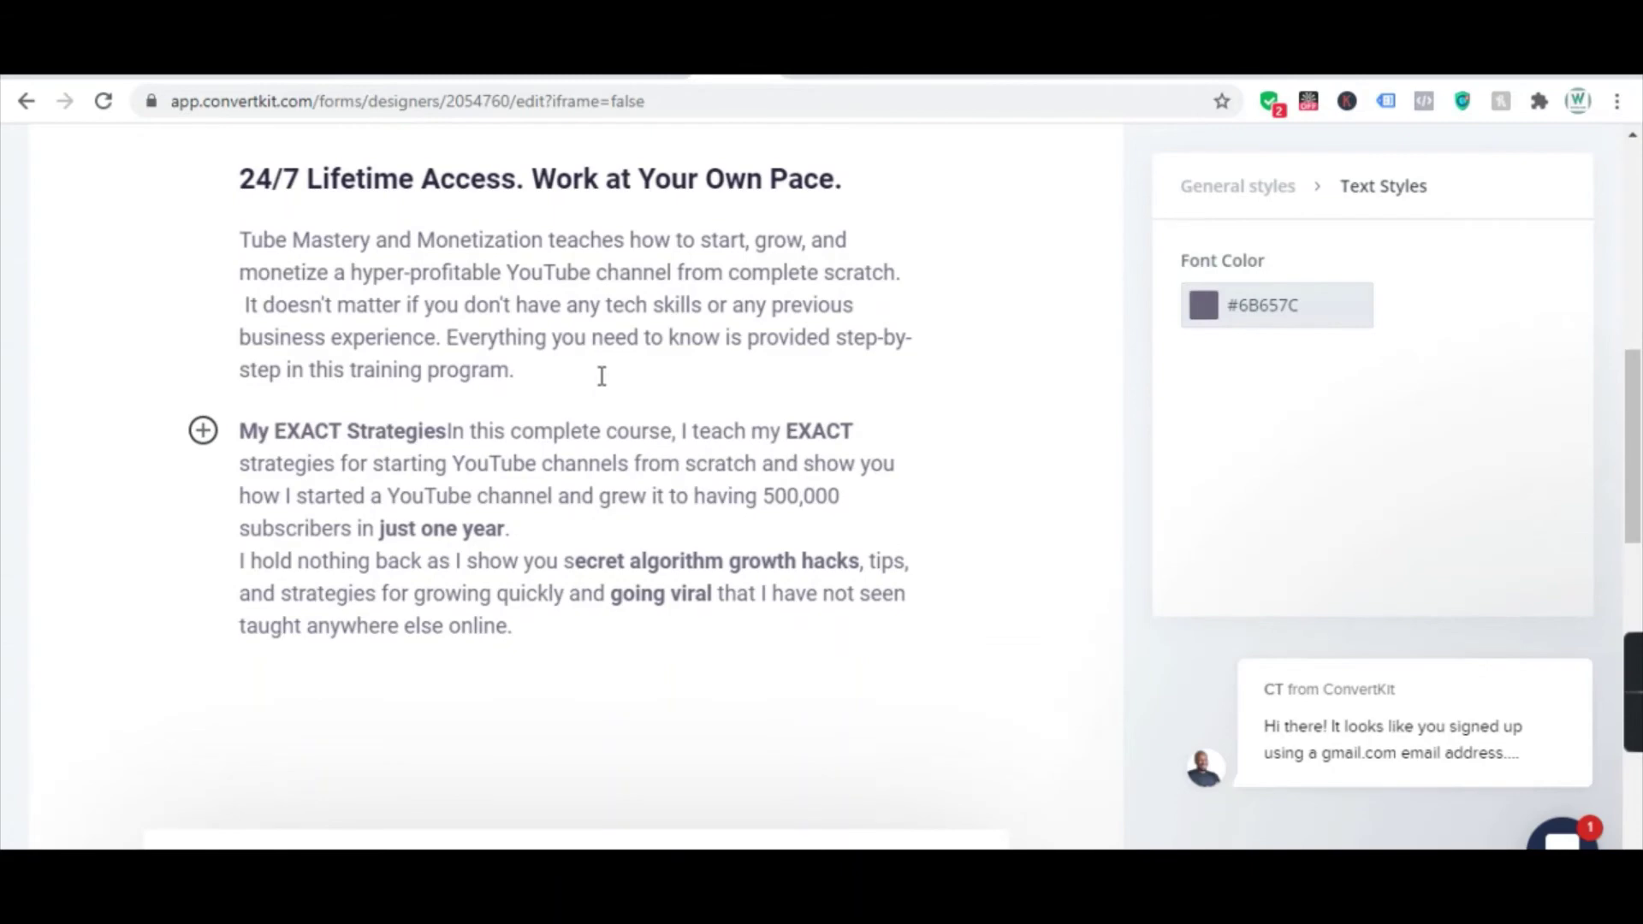
double_click(448, 432)
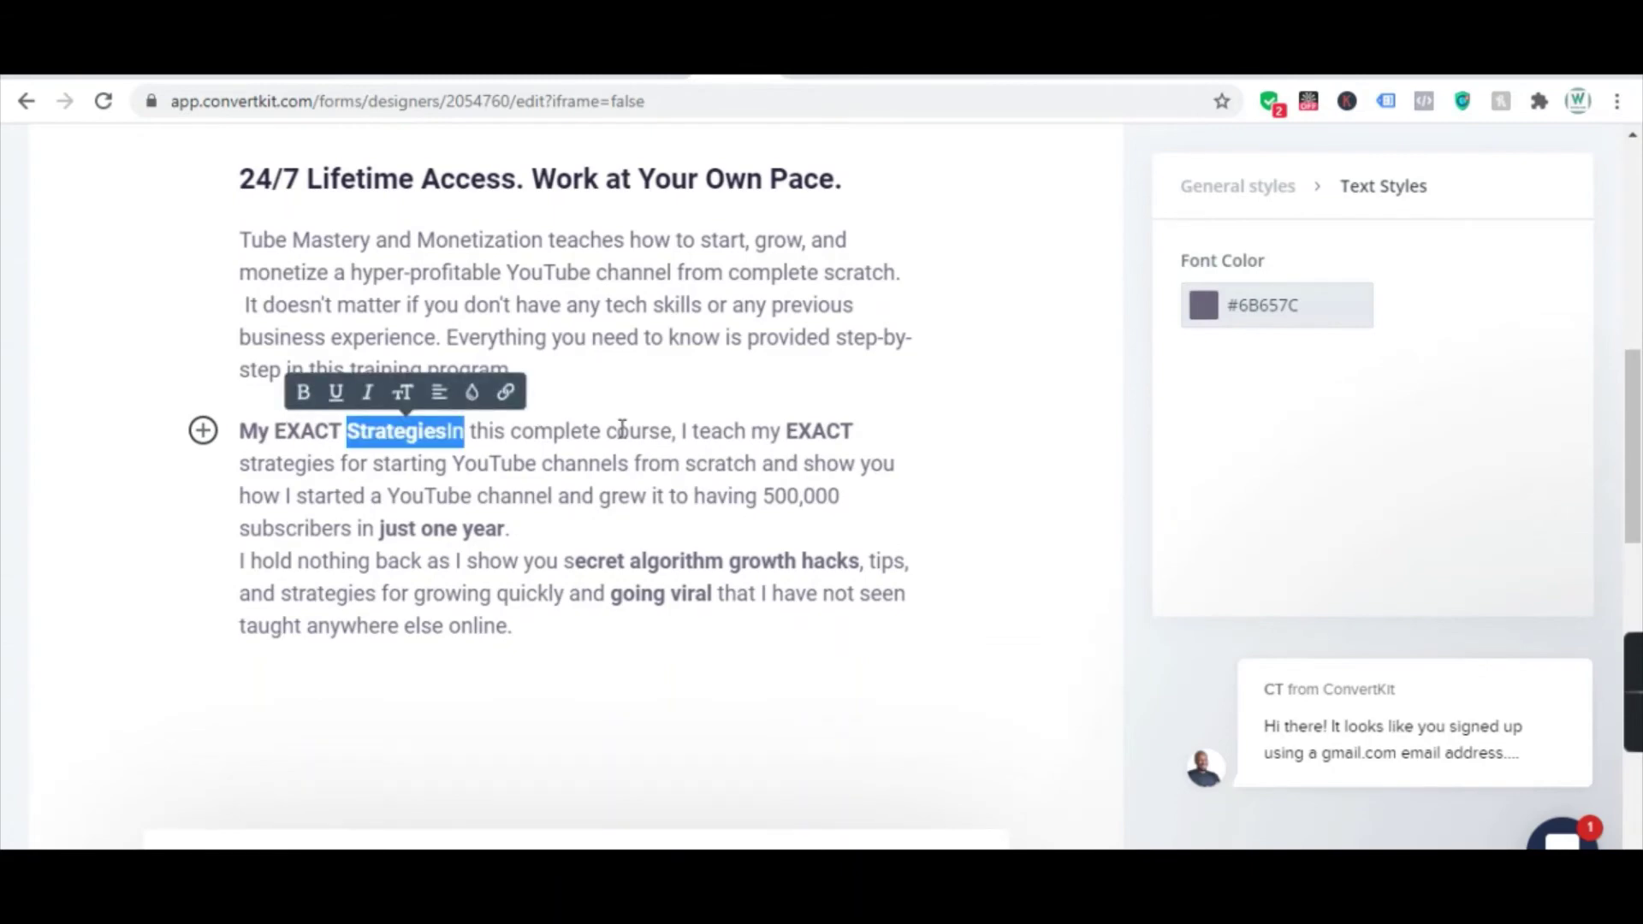
key(Right)
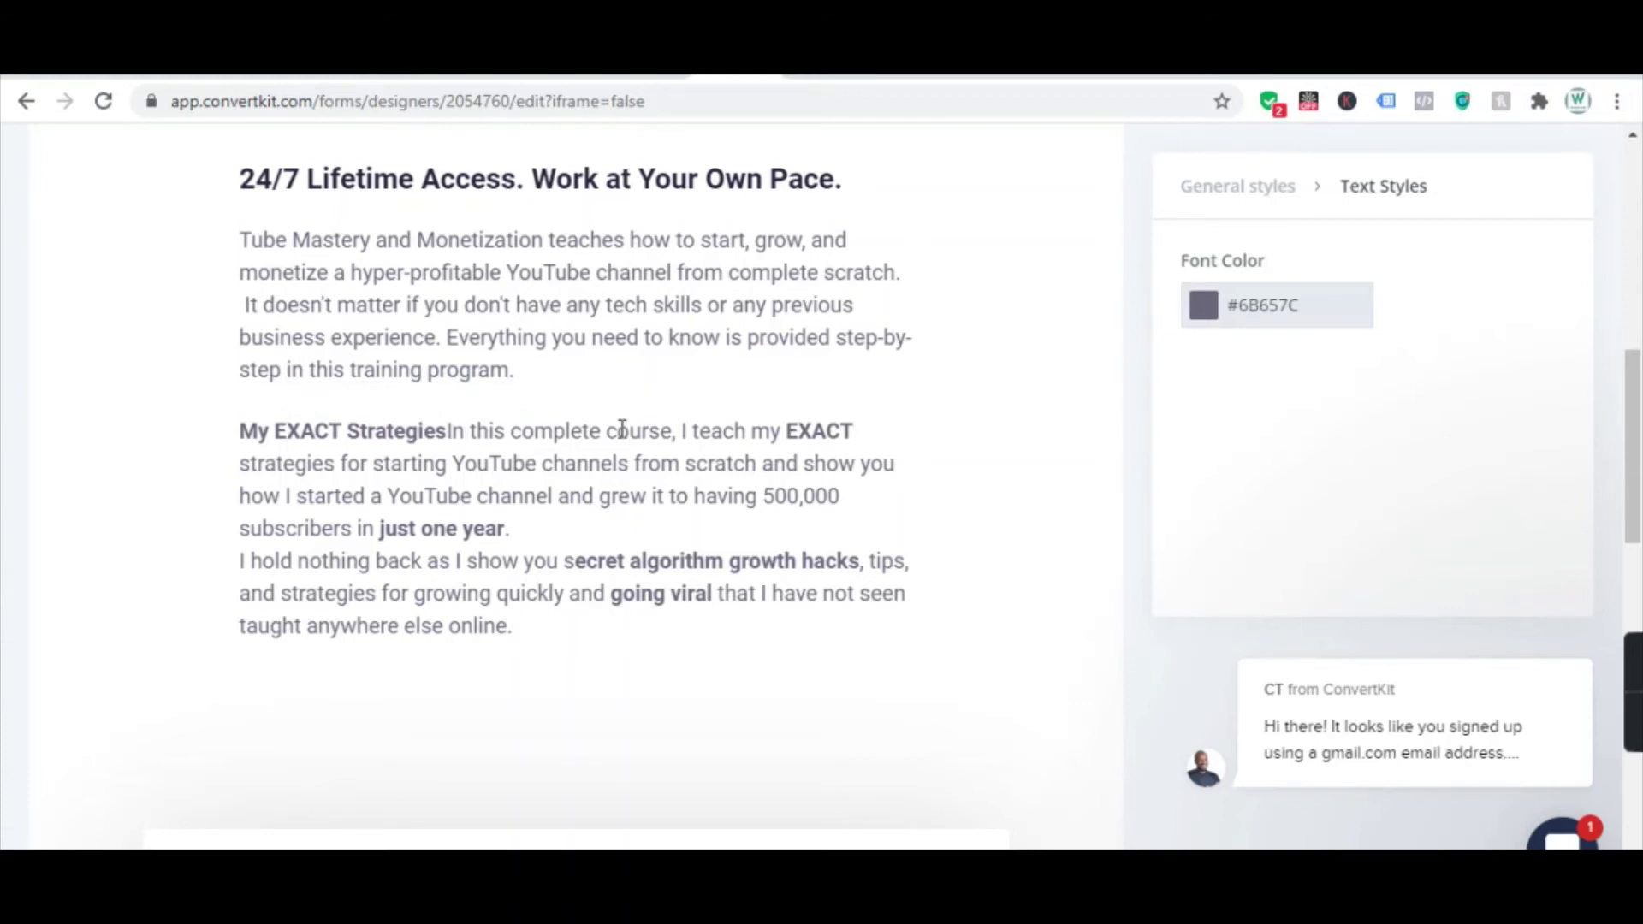
key(Return)
- Insert 'Introducing Tube Mastery and Monetization' above the description paragraph and tidy the blank lines
scroll(436, 421, up, 1)
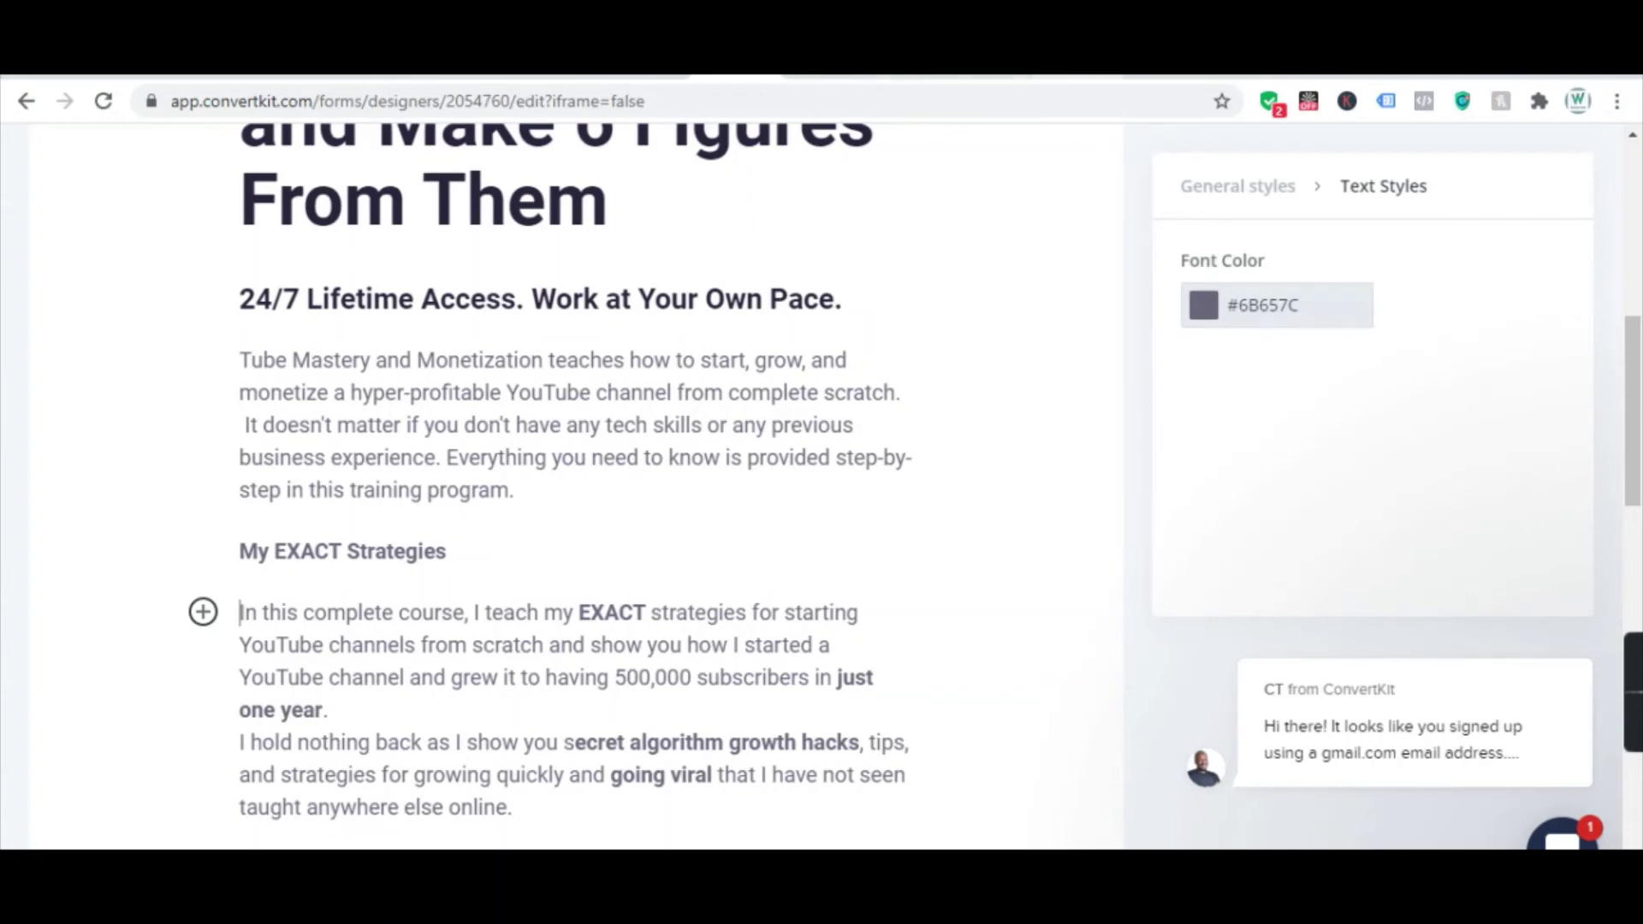
key(alt+Tab)
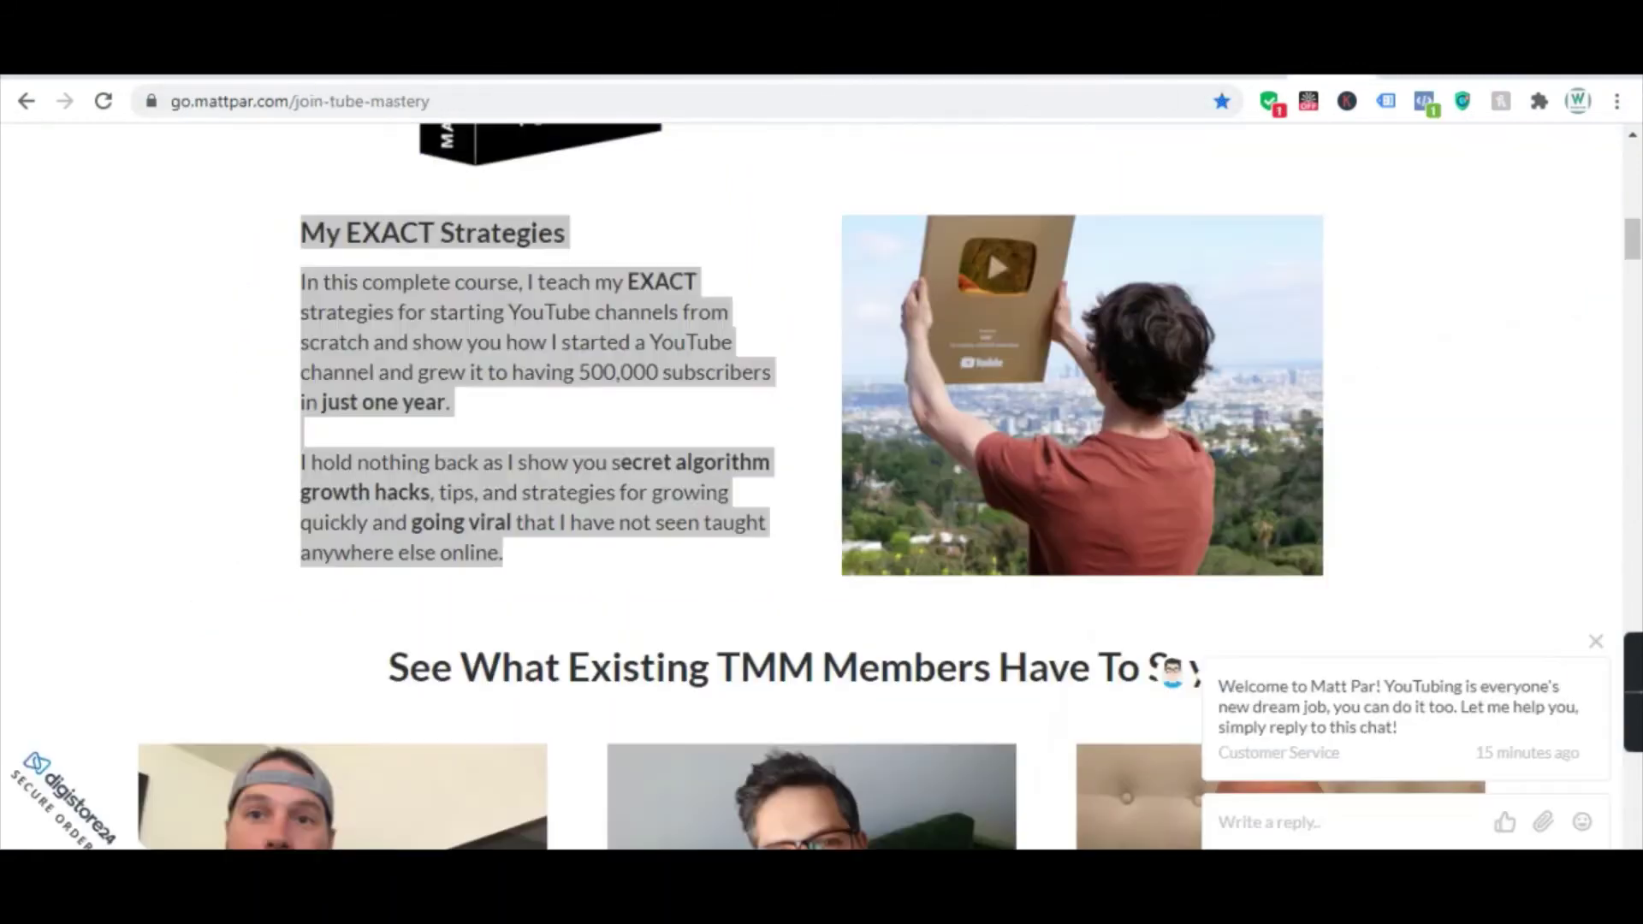
scroll(1179, 520, up, 8)
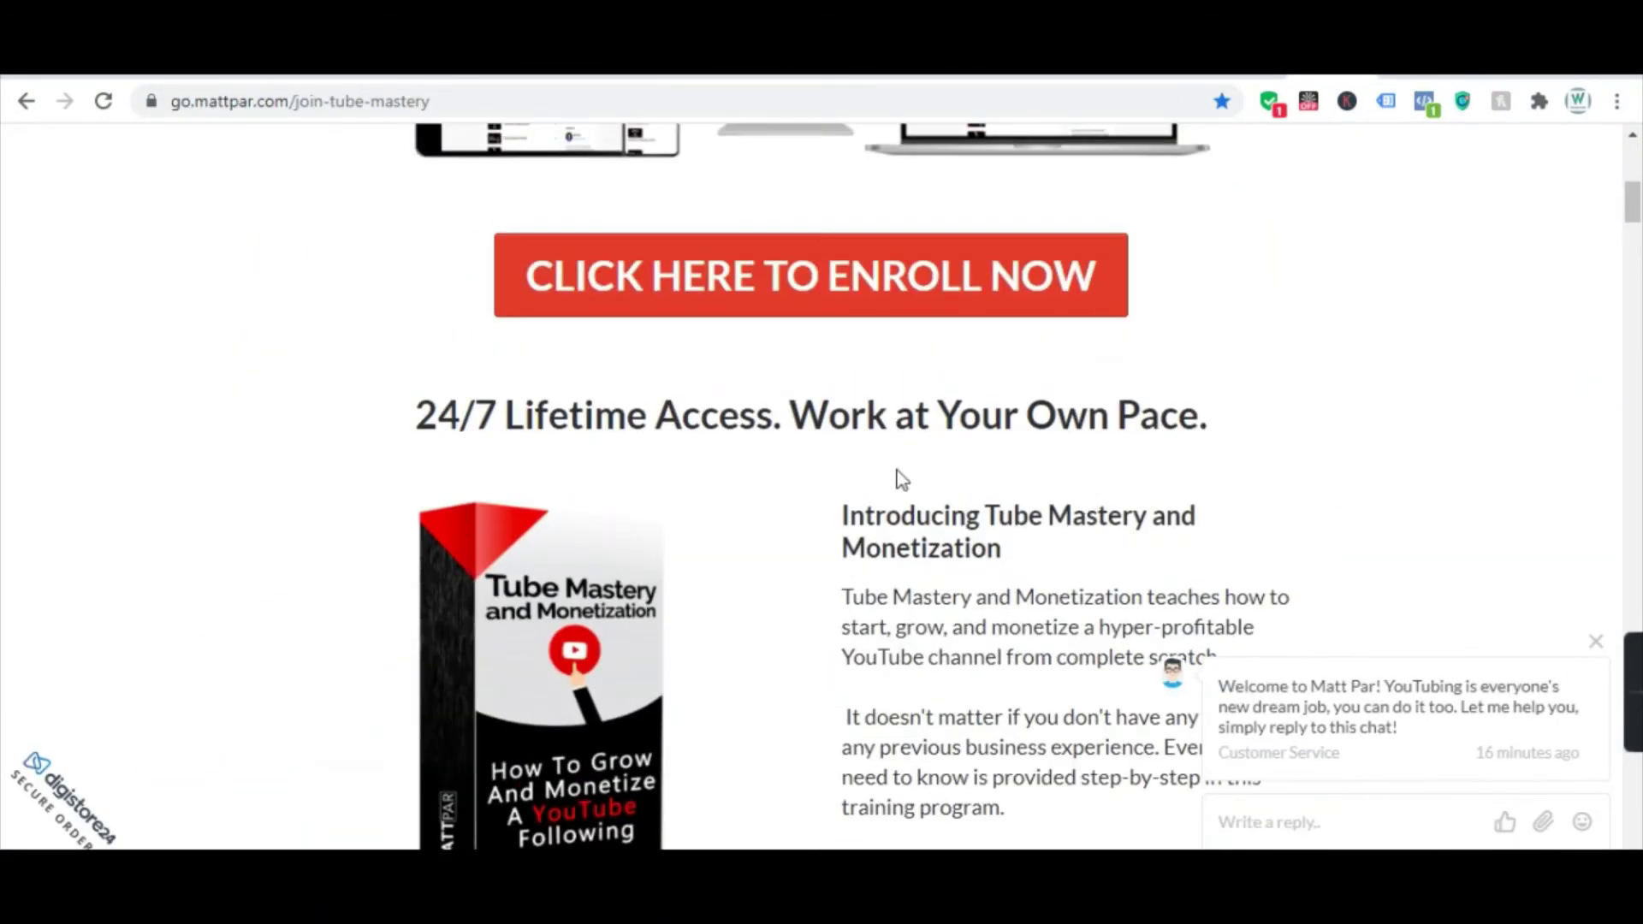
triple_click(900, 523)
key(ctrl+c)
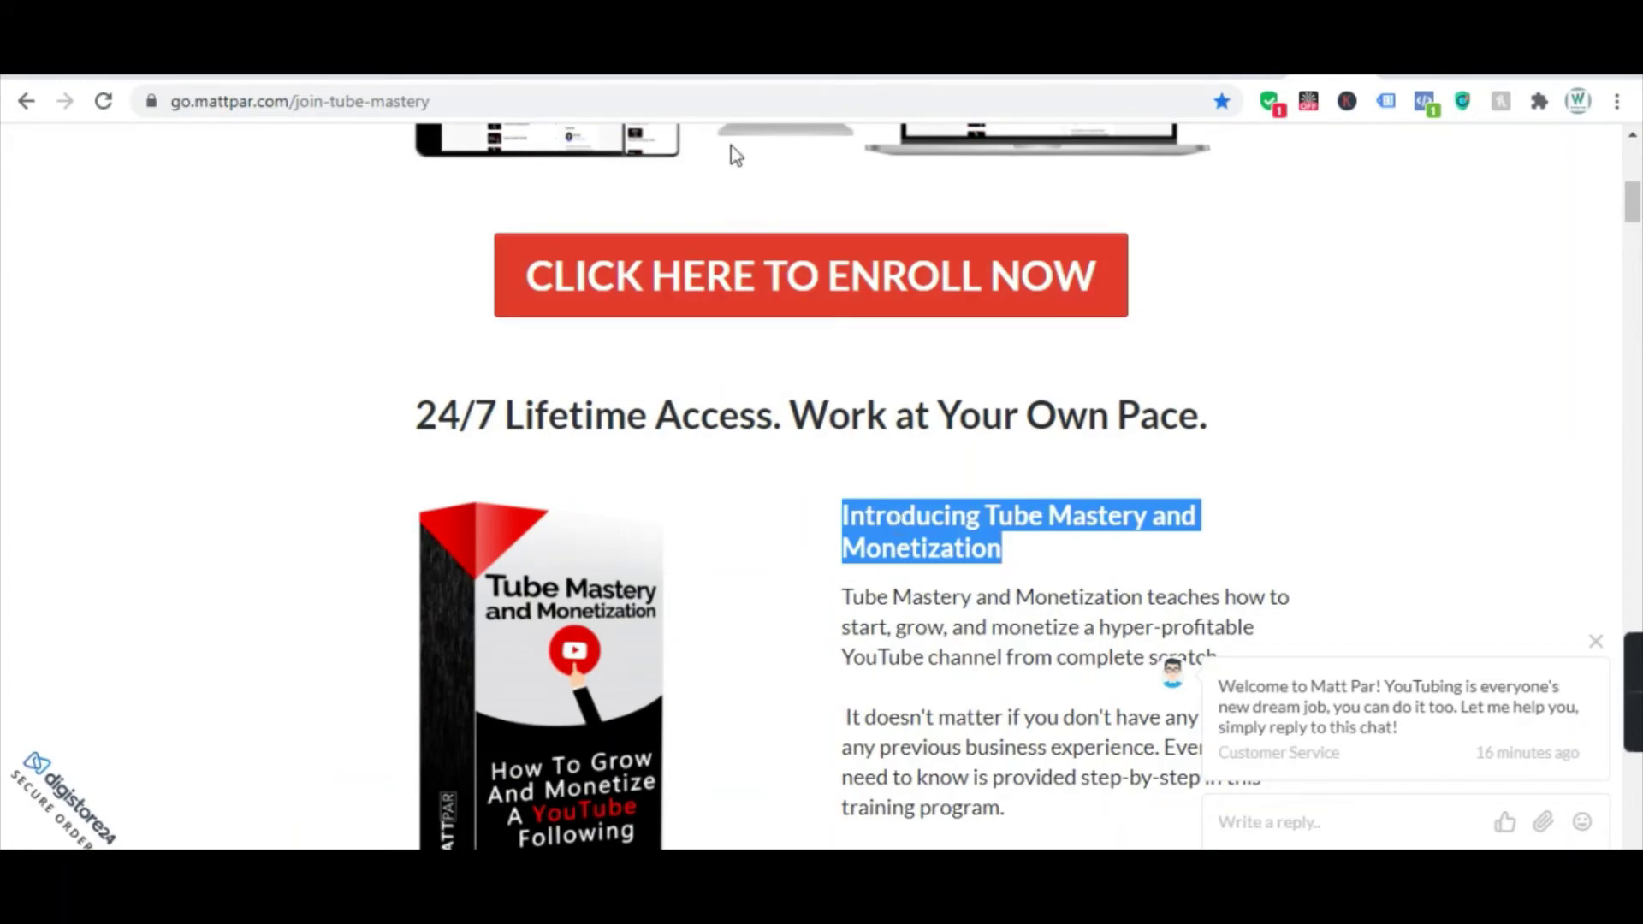
click(736, 76)
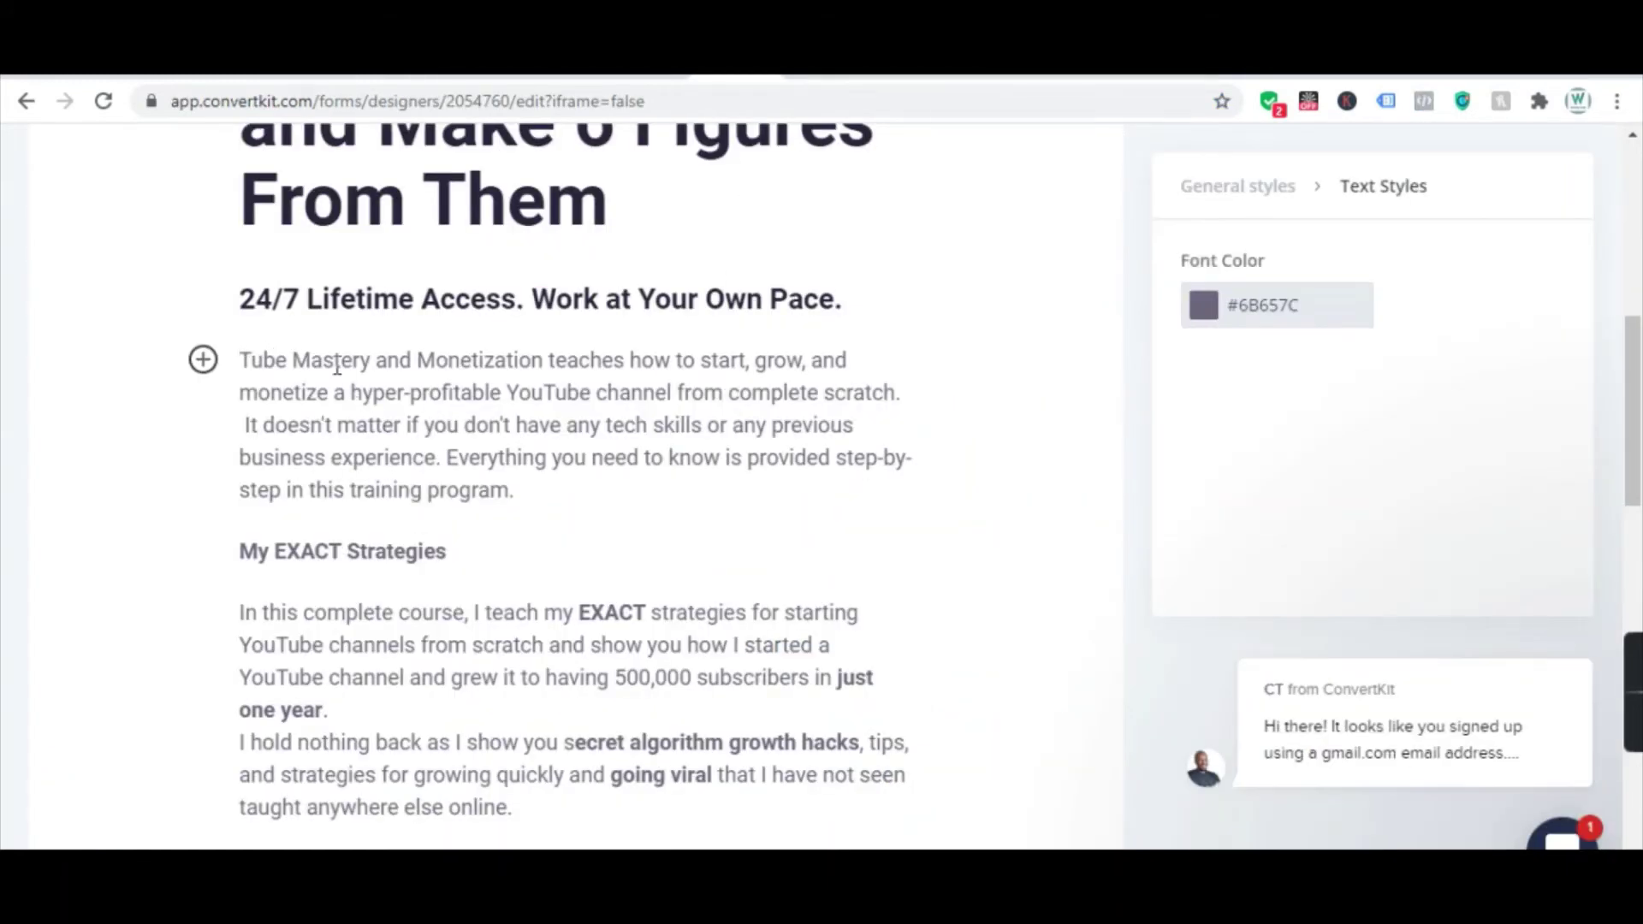
key(Return)
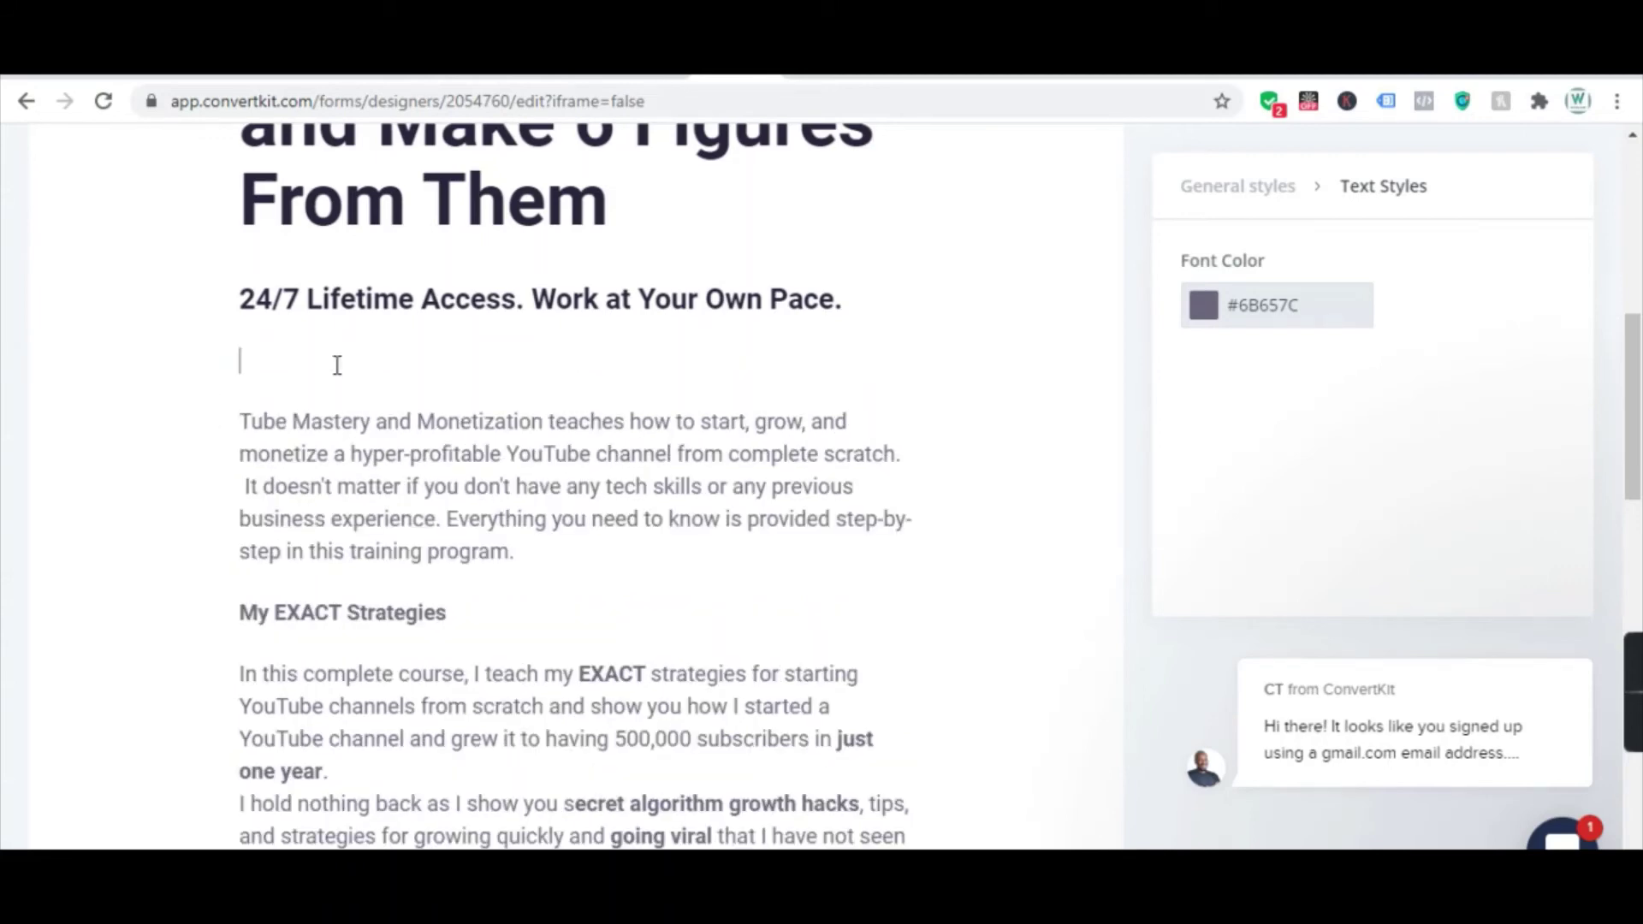
key(ctrl+v)
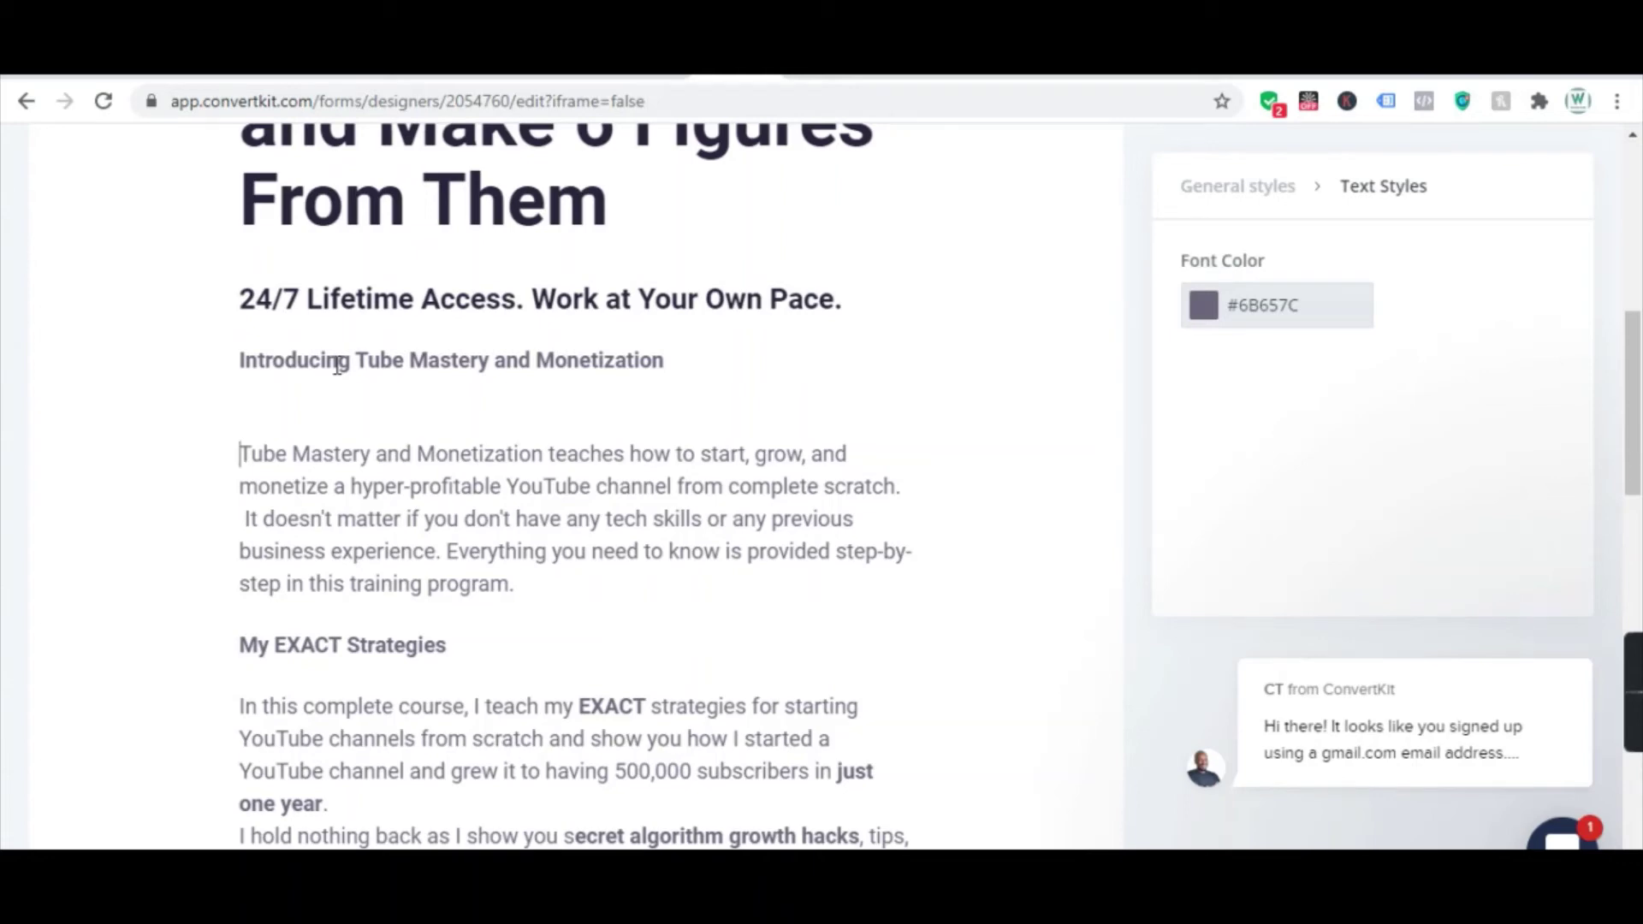
key(BackSpace)
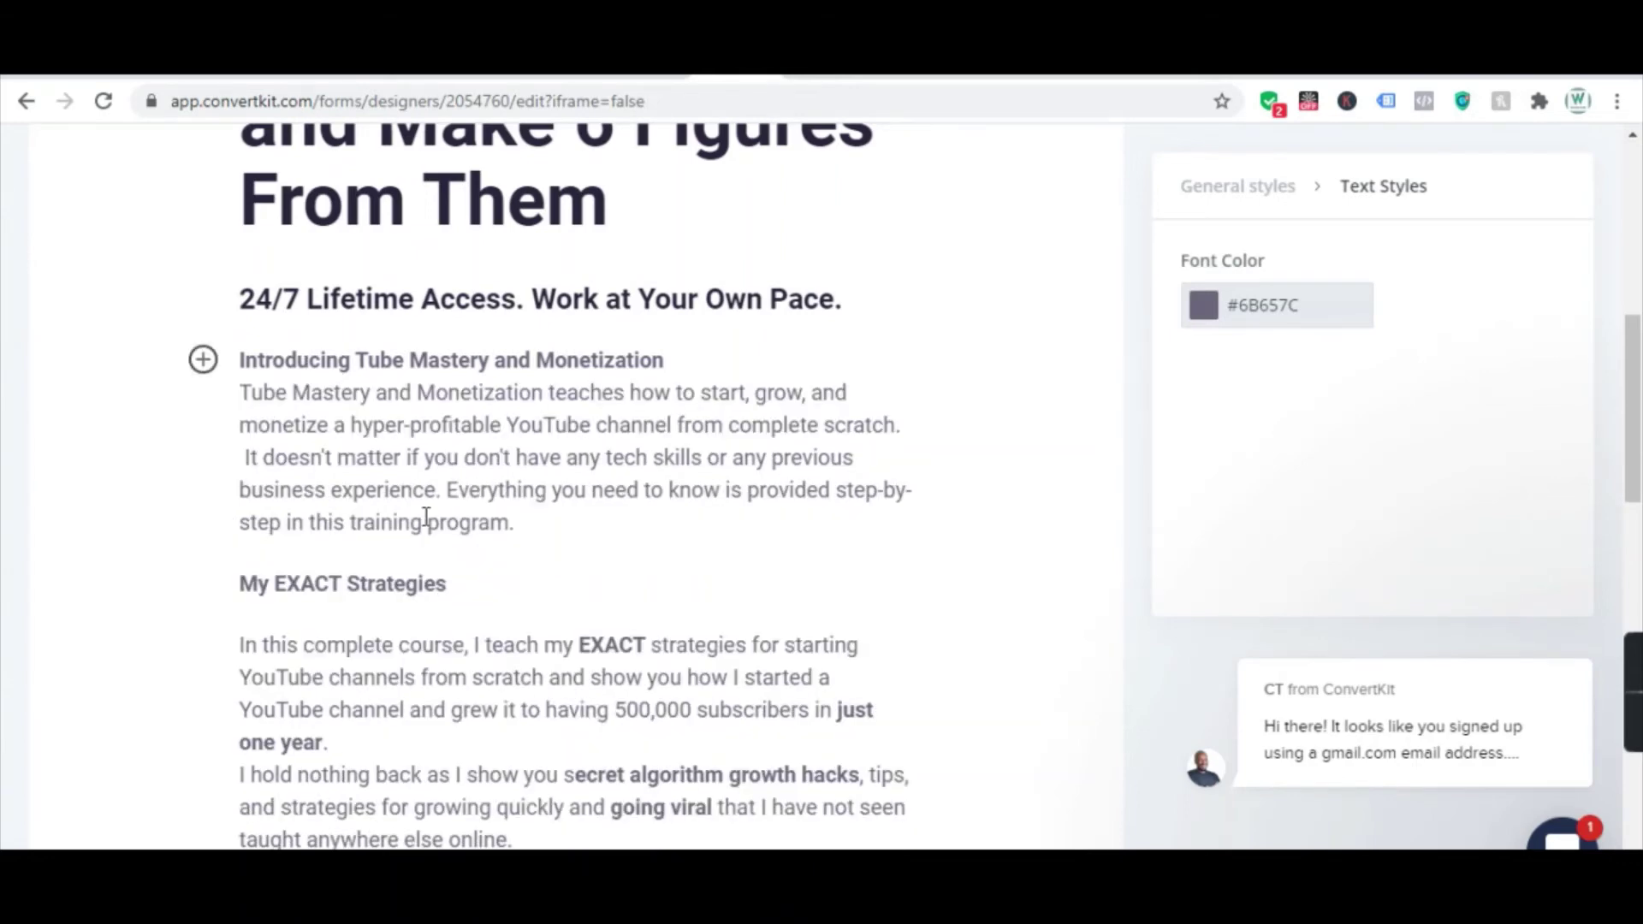
key(ctrl+z)
scroll(430, 517, up, 10)
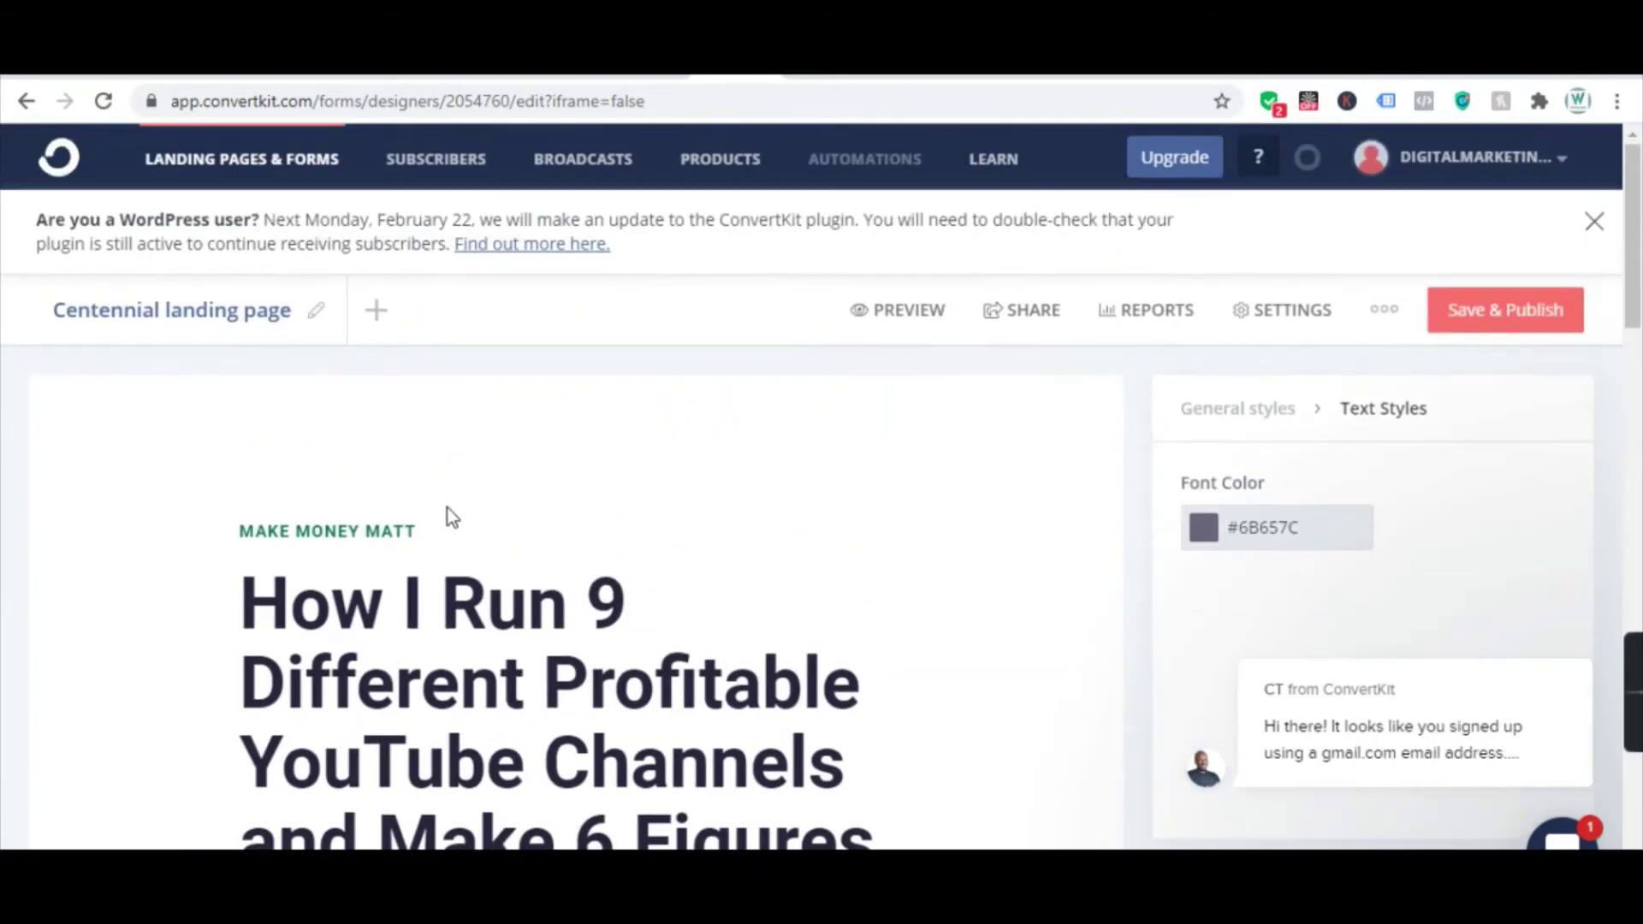
- Select the Sign up Today form's Lorem ipsum description paragraph
scroll(451, 517, down, 15)
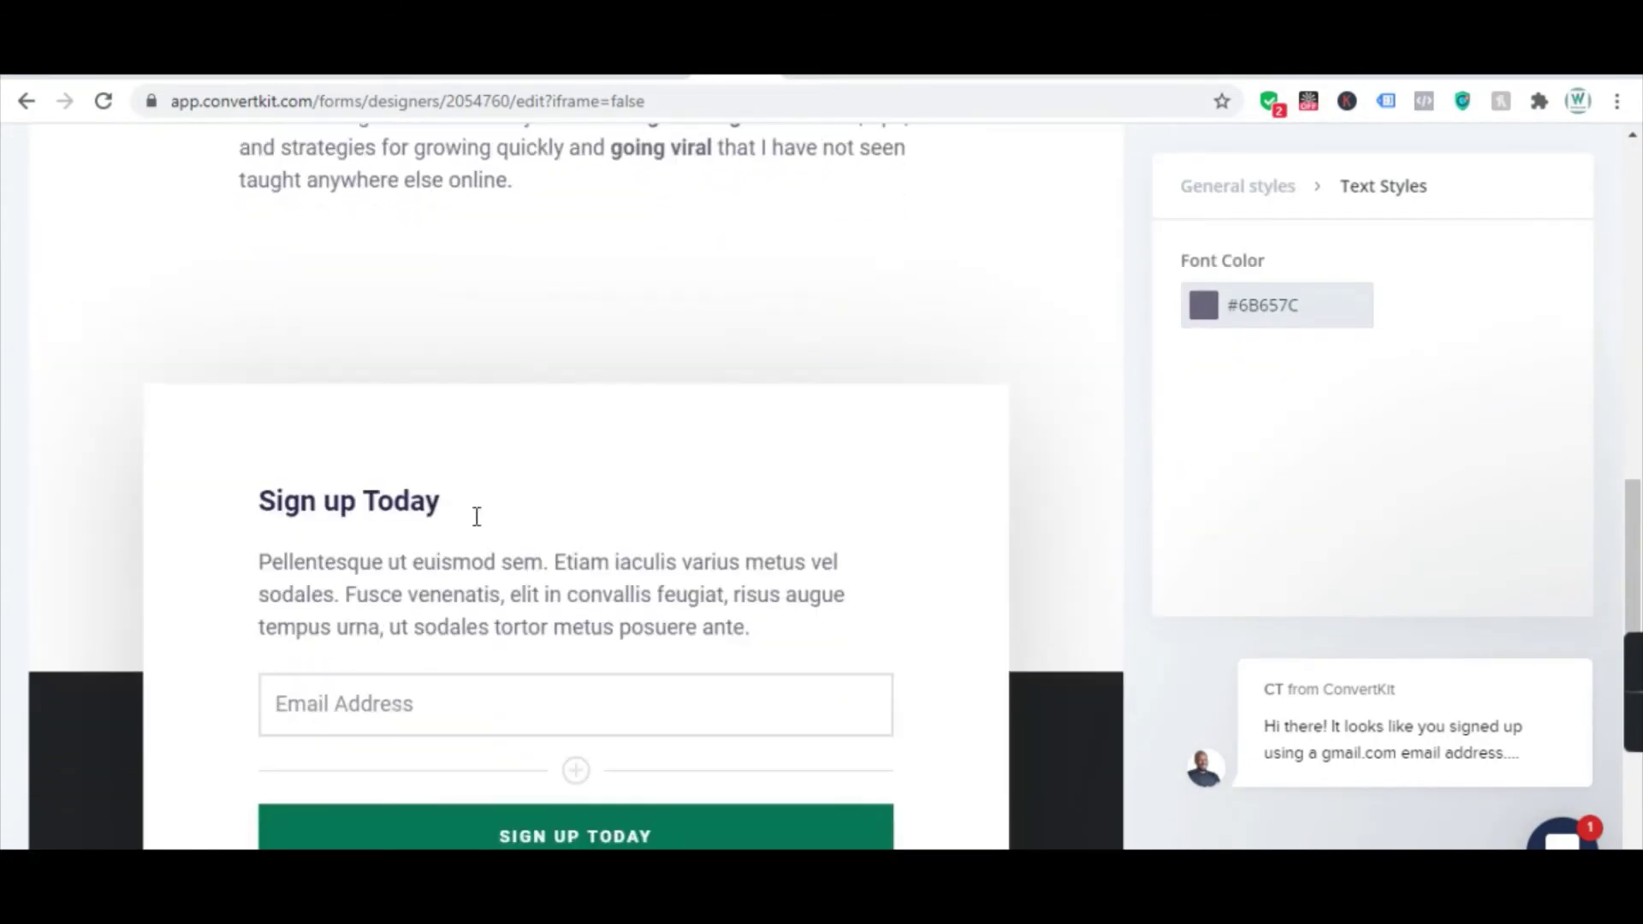
scroll(480, 518, down, 7)
scroll(491, 505, up, 5)
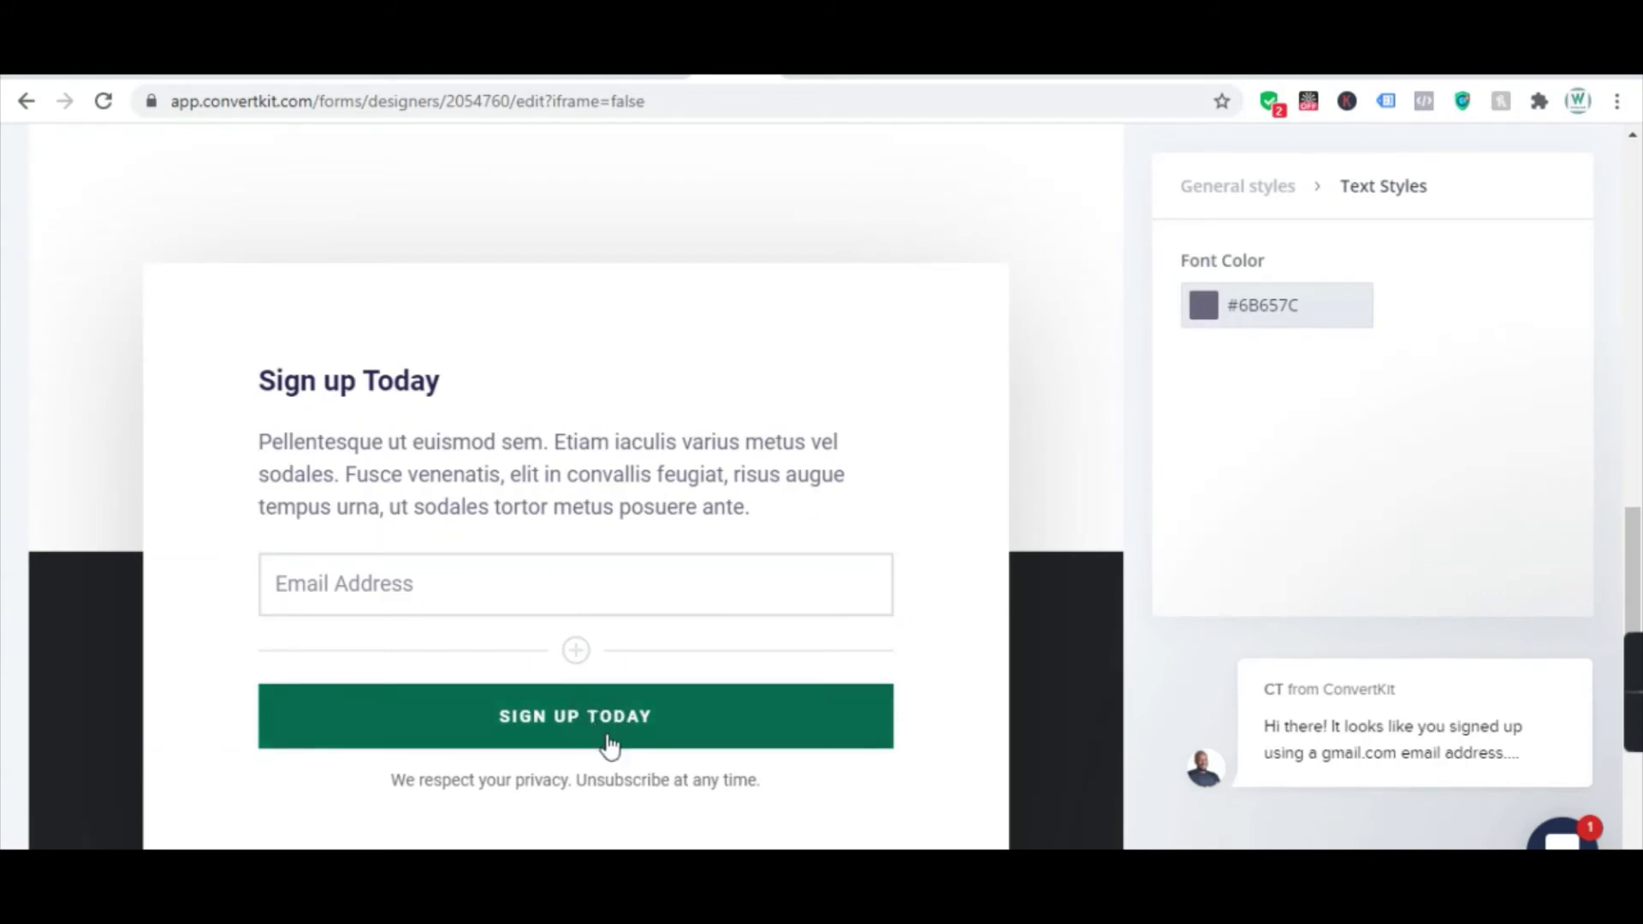
triple_click(469, 454)
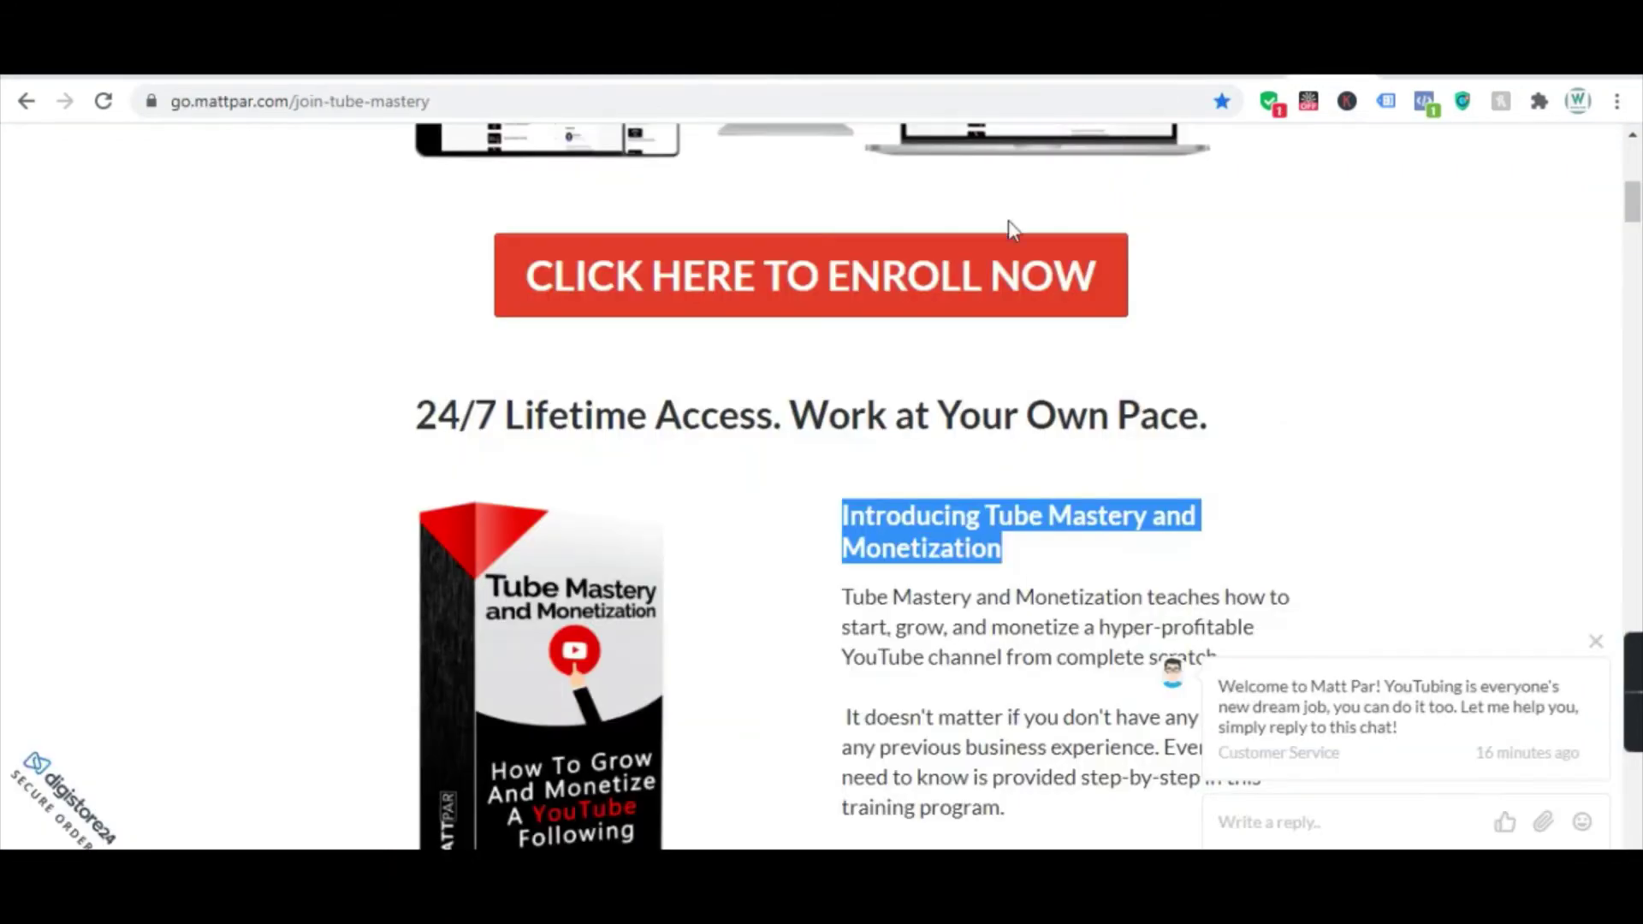
- Copy the 'When You Join Tube Mastery…' heading from the sales page for the form
scroll(932, 363, down, 20)
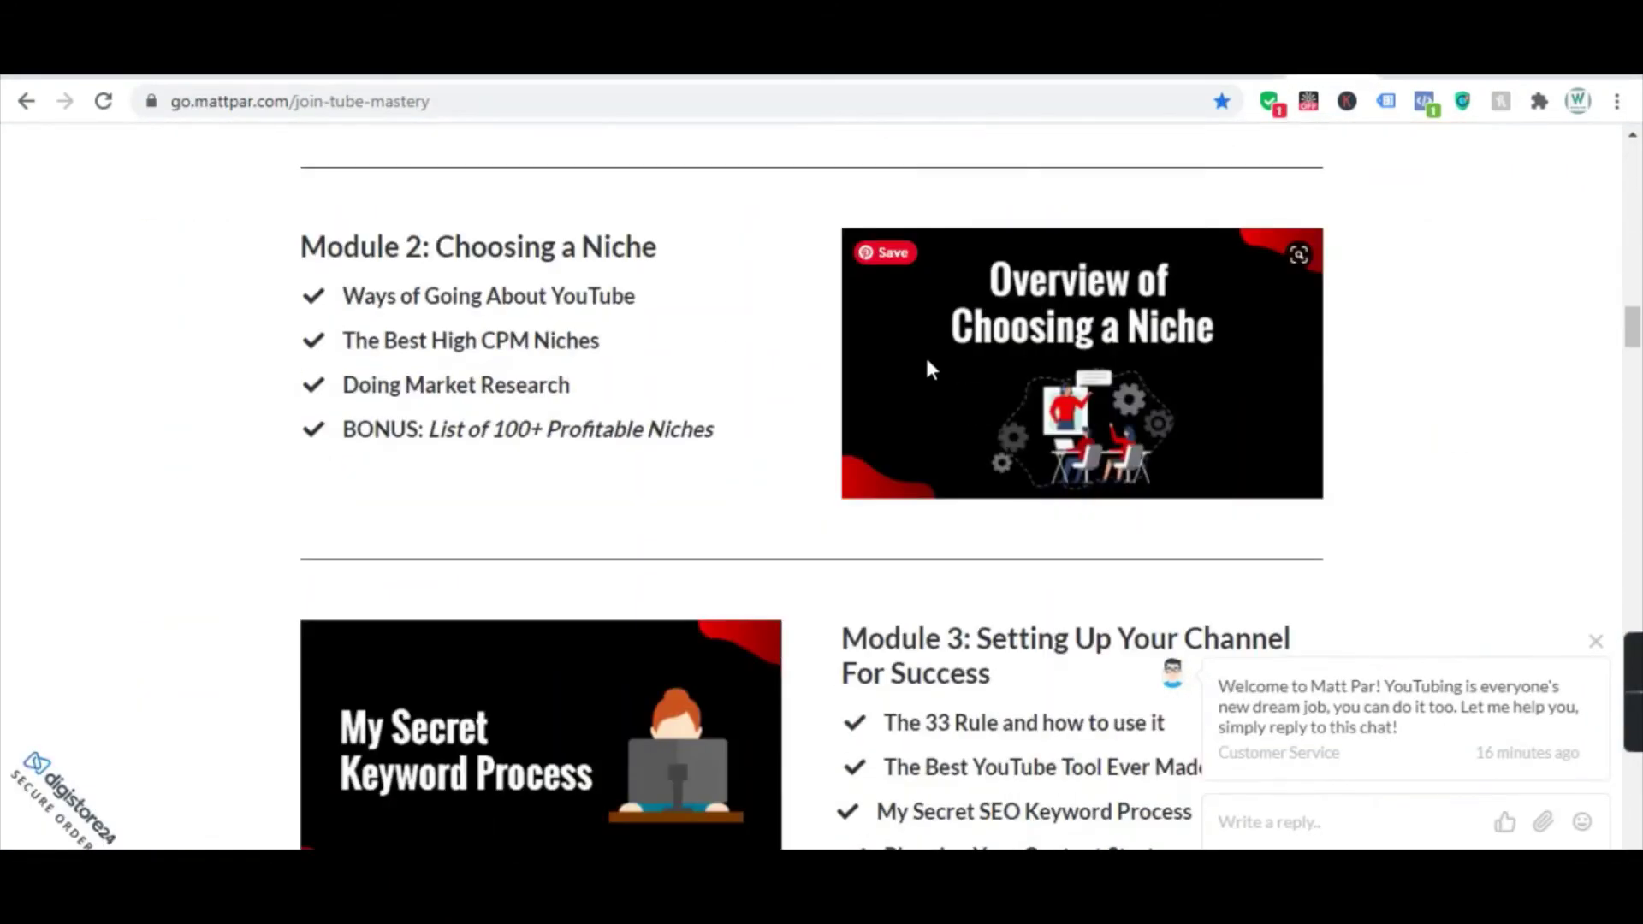
scroll(926, 354, up, 7)
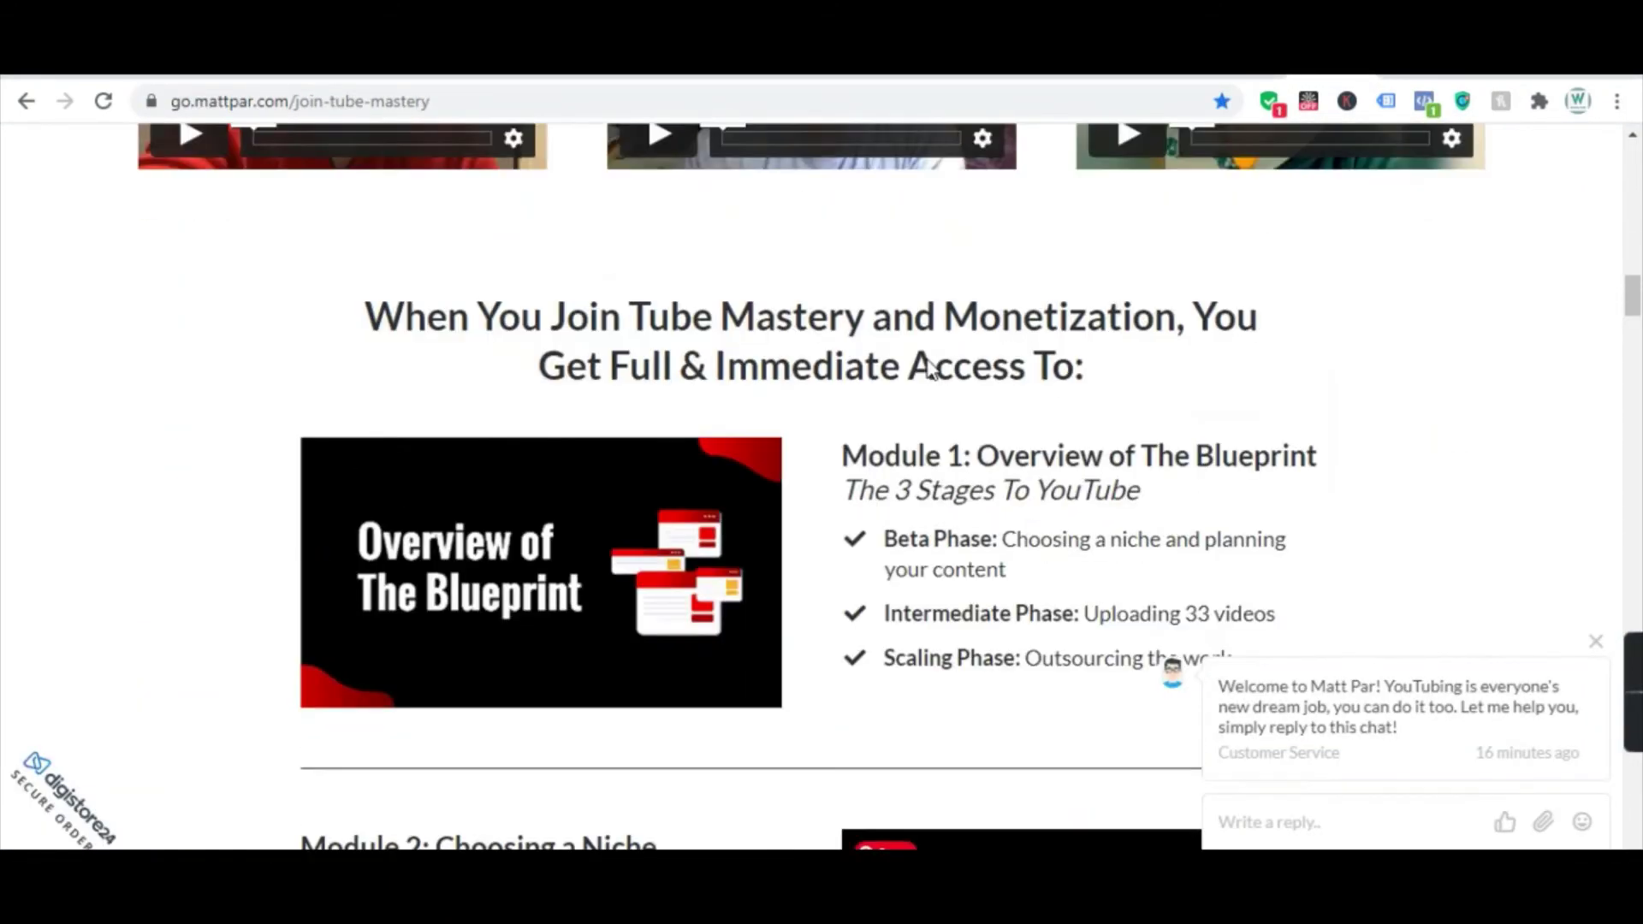
triple_click(777, 340)
click(777, 343)
drag(368, 315, 1206, 390)
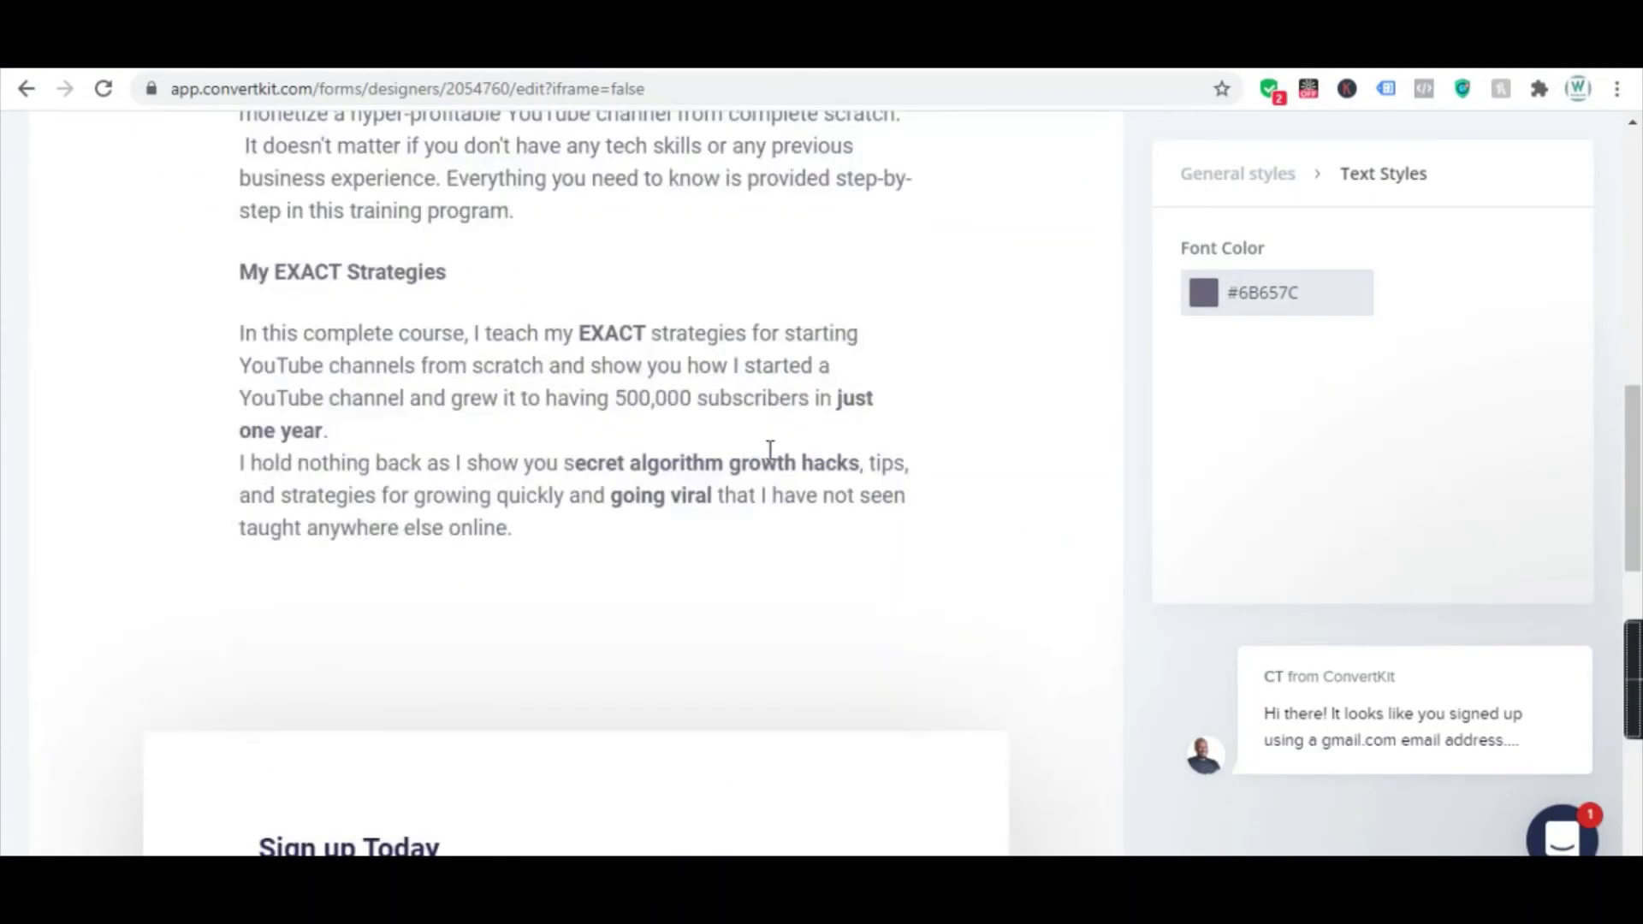
scroll(770, 449, down, 5)
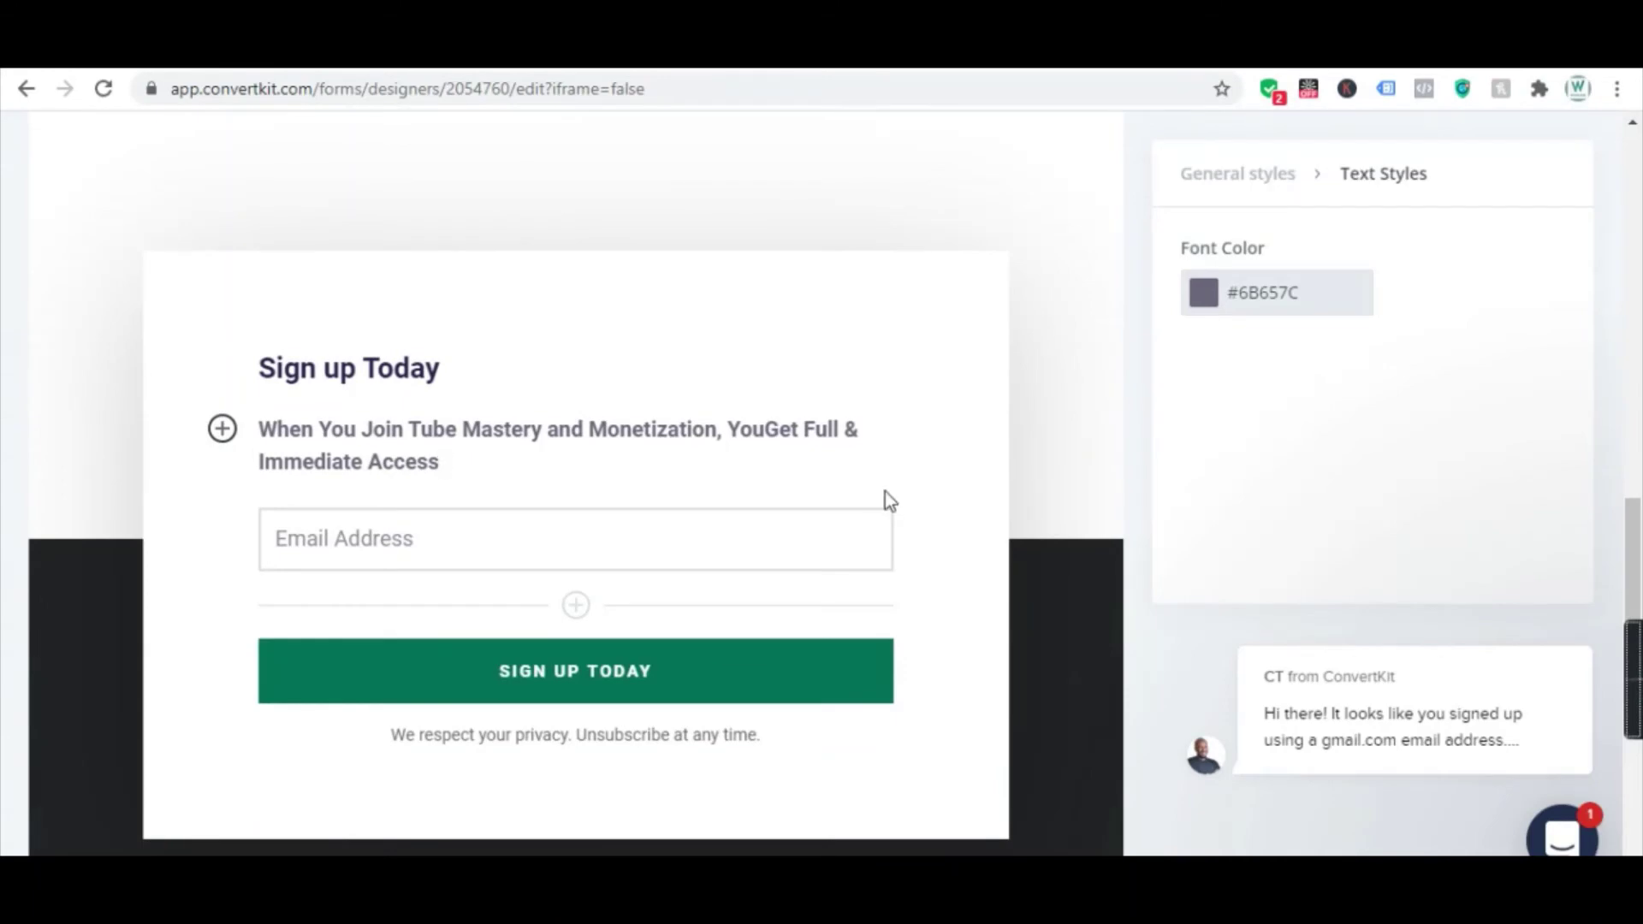
scroll(890, 500, up, 10)
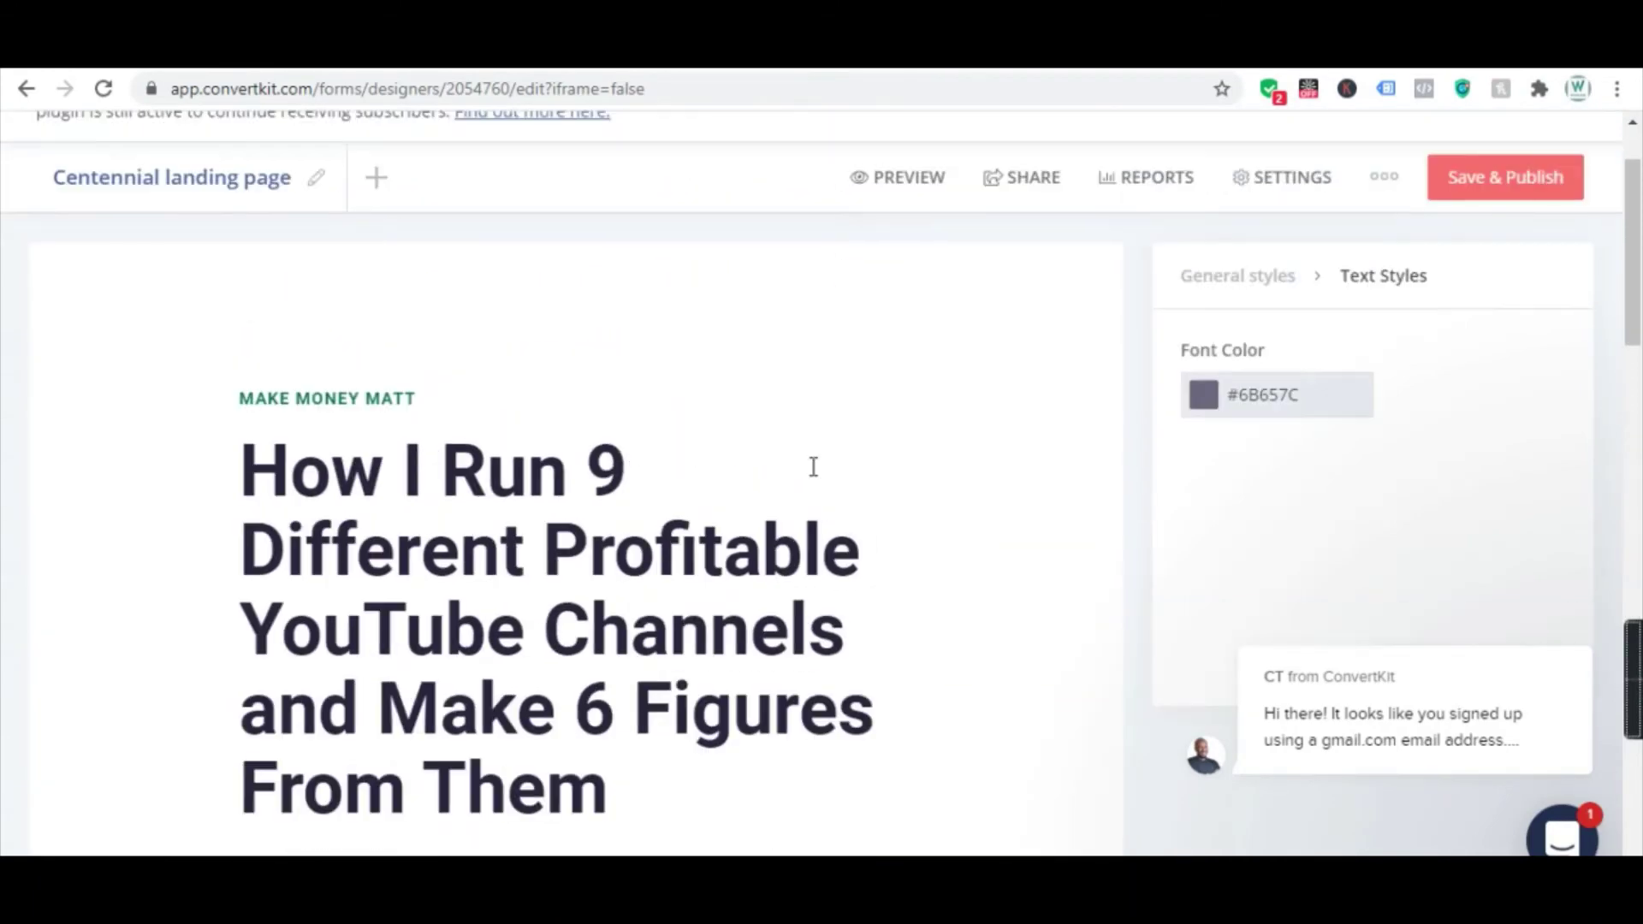
scroll(804, 475, down, 4)
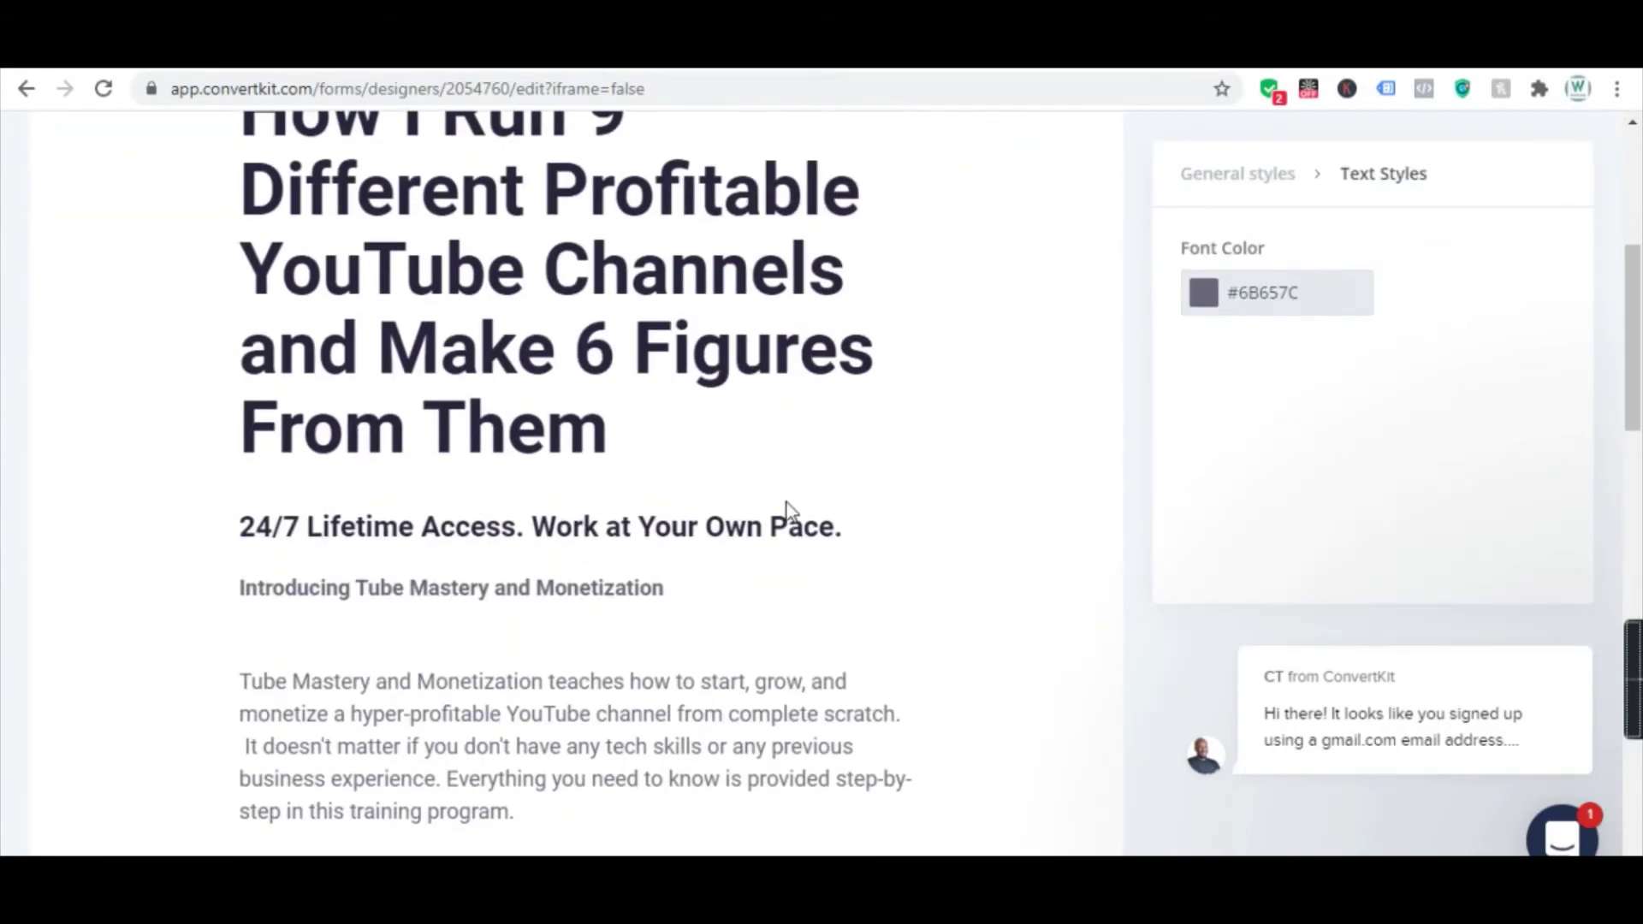
scroll(789, 511, down, 1)
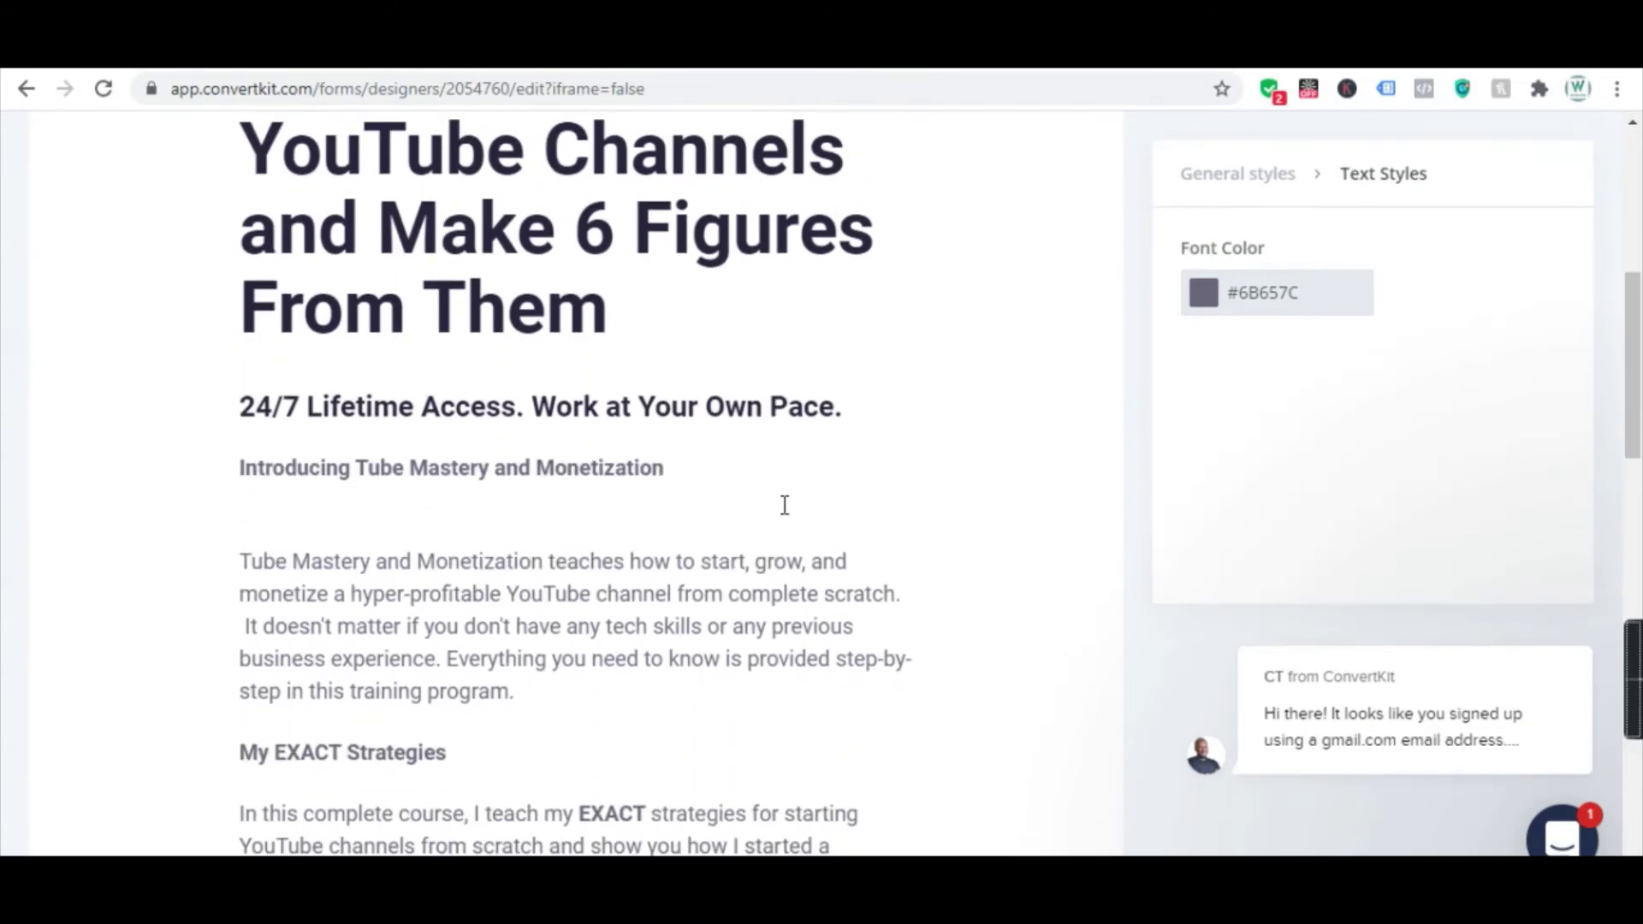
scroll(788, 508, down, 8)
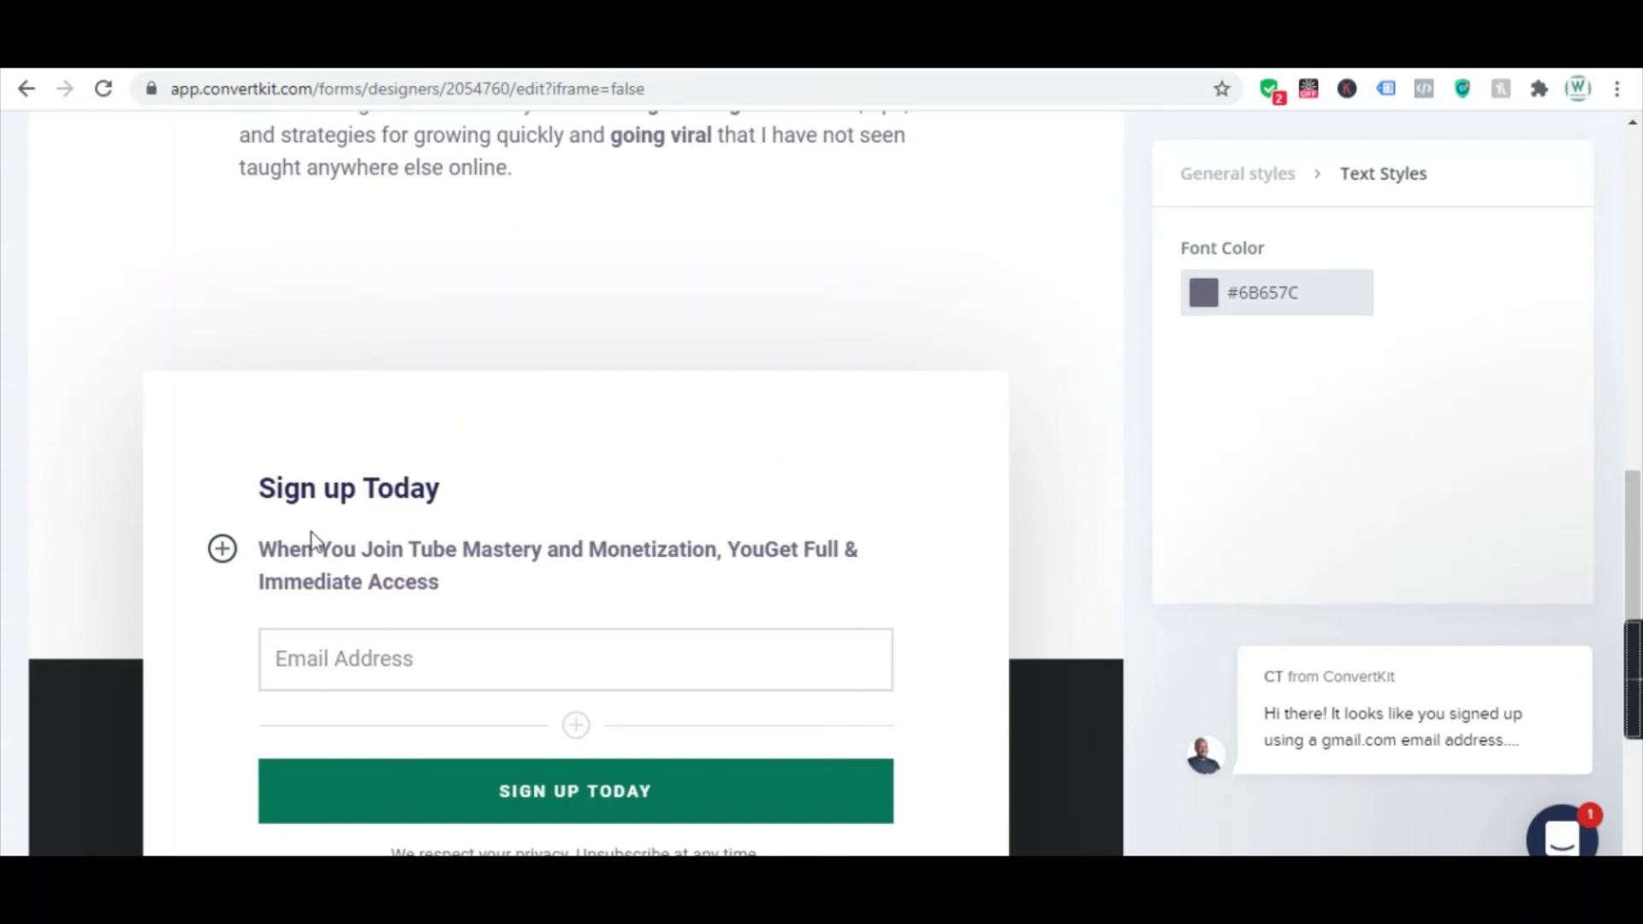
scroll(599, 683, down, 3)
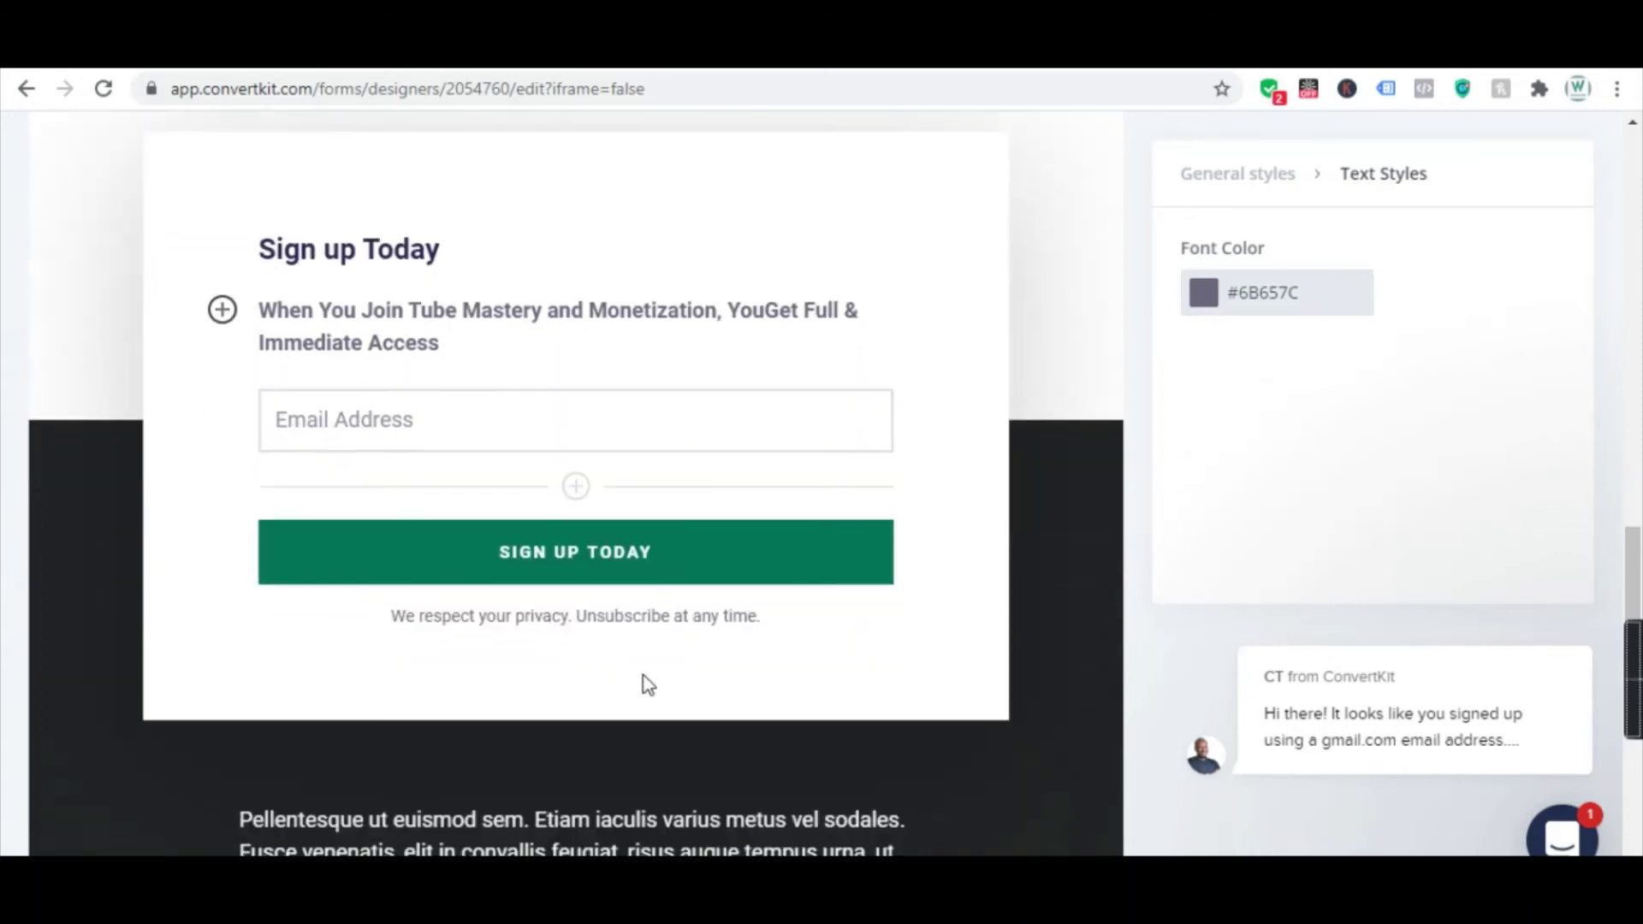
- Select the SIGN UP TODAY button to show its Button Styles (#097756 background, white 14 px text)
click(678, 570)
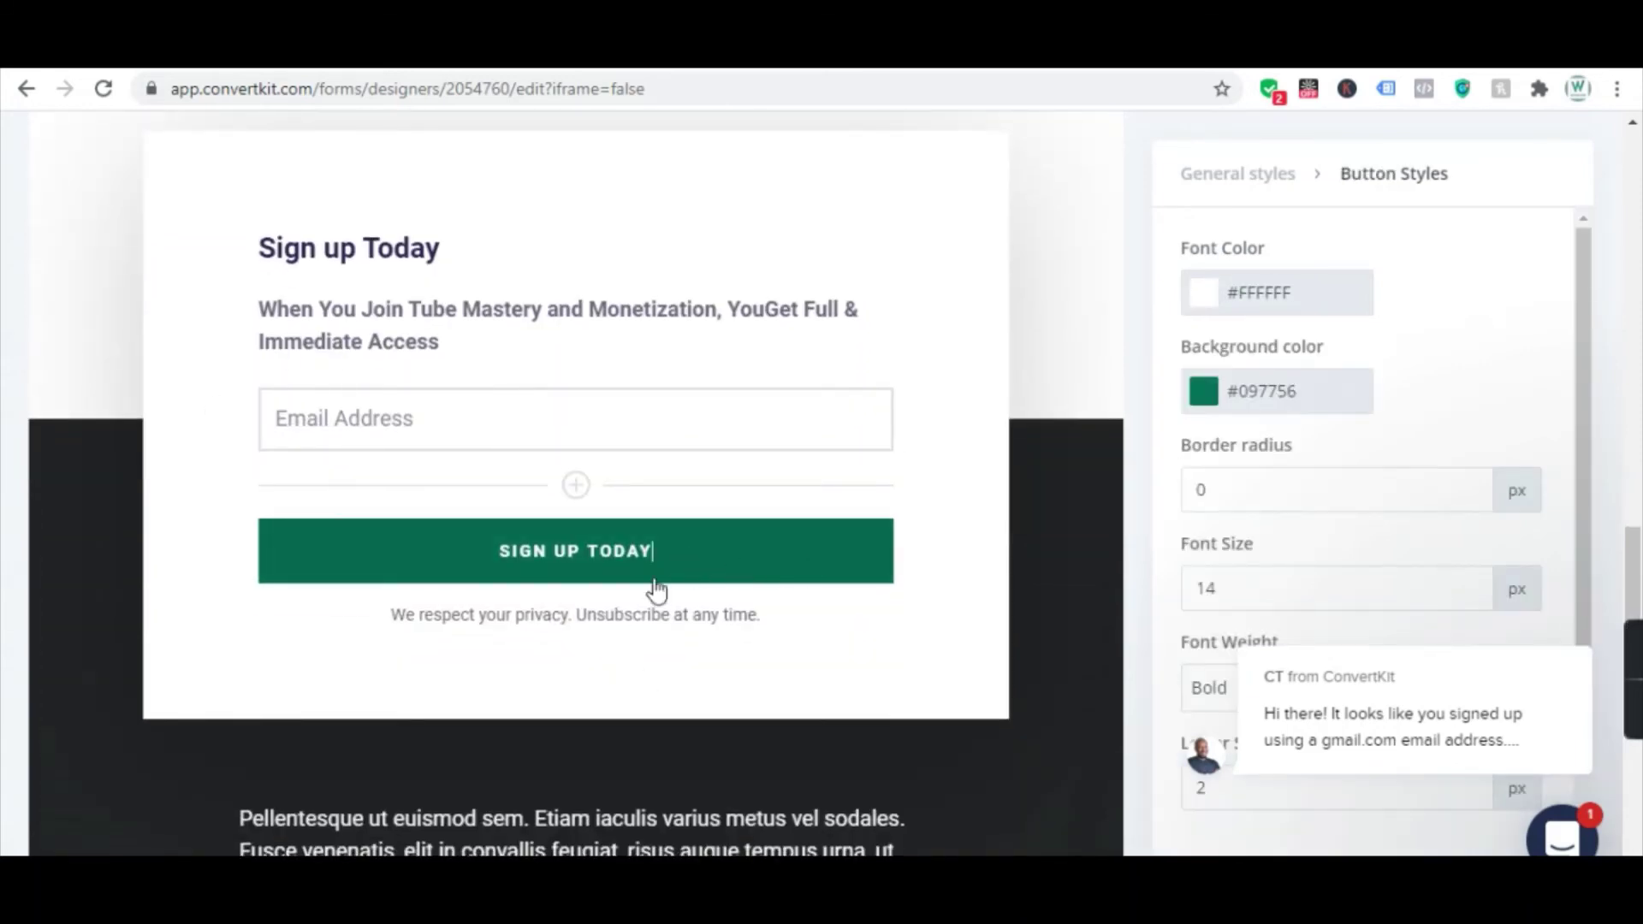
double_click(324, 569)
scroll(1039, 616, up, 2)
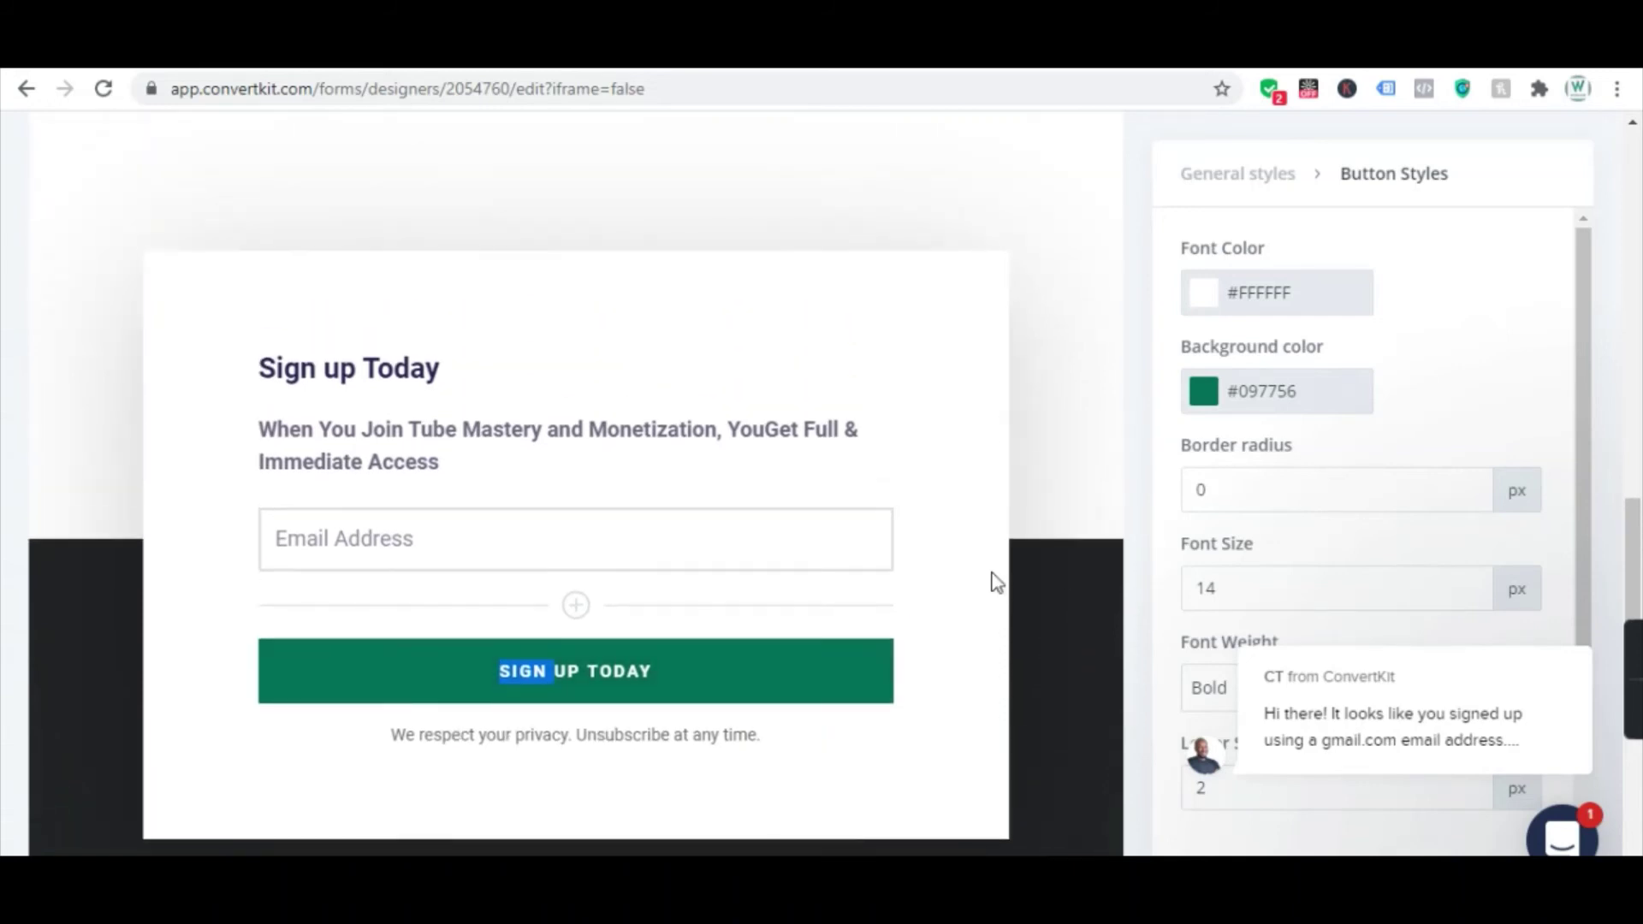
click(752, 685)
scroll(1364, 393, down, 3)
scroll(1370, 406, down, 3)
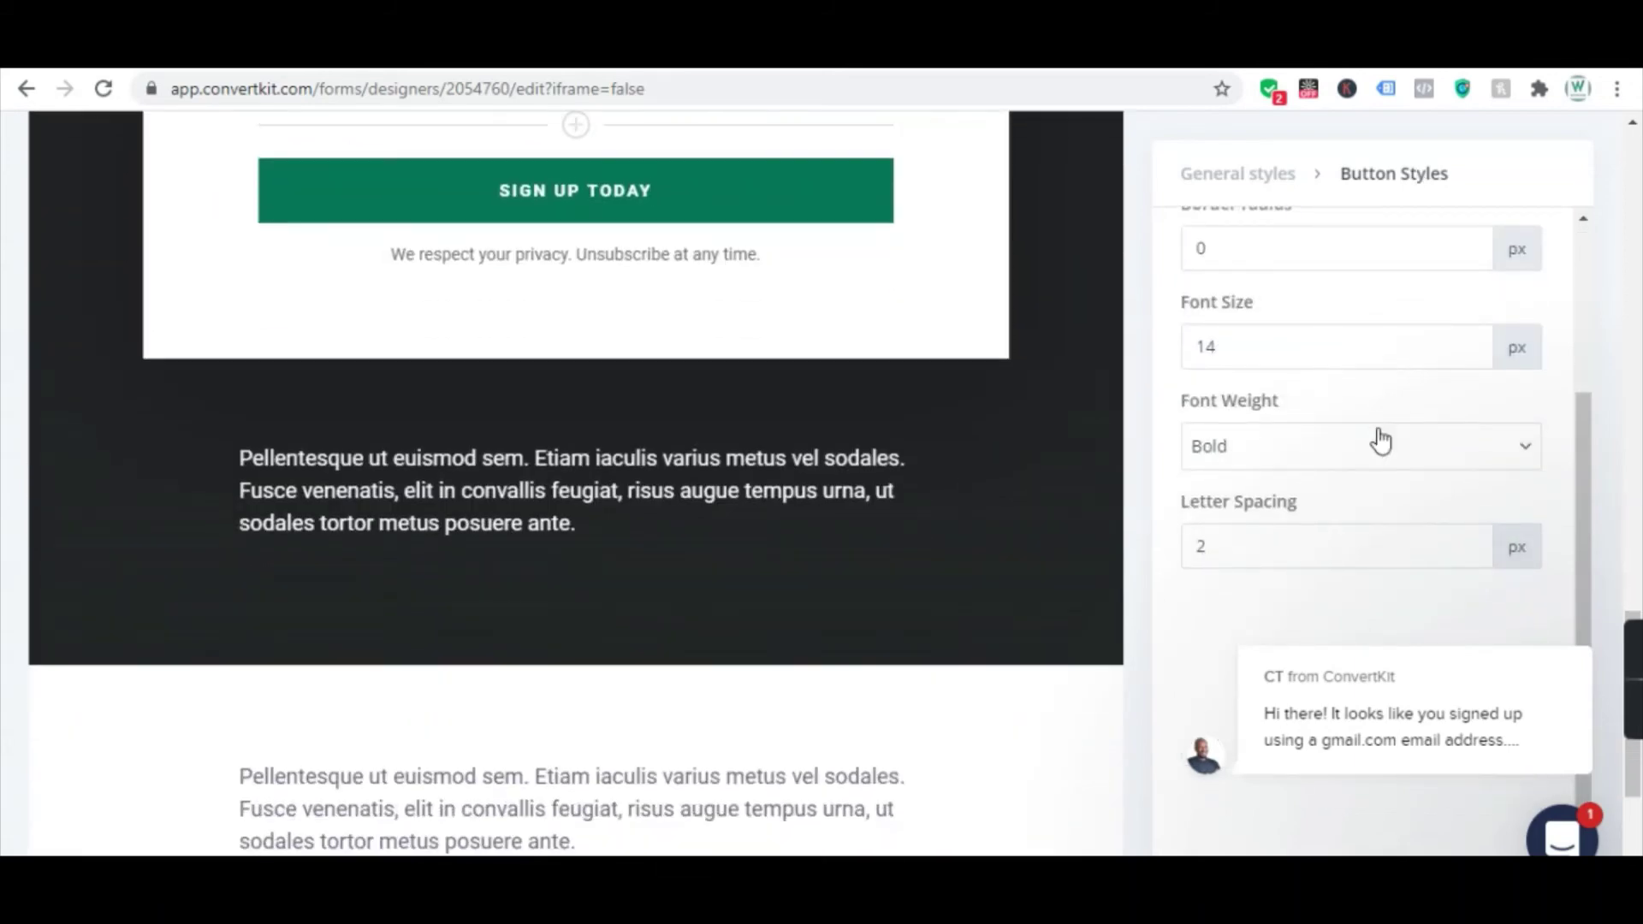
scroll(1378, 429, up, 3)
scroll(1323, 439, up, 2)
scroll(1323, 439, up, 10)
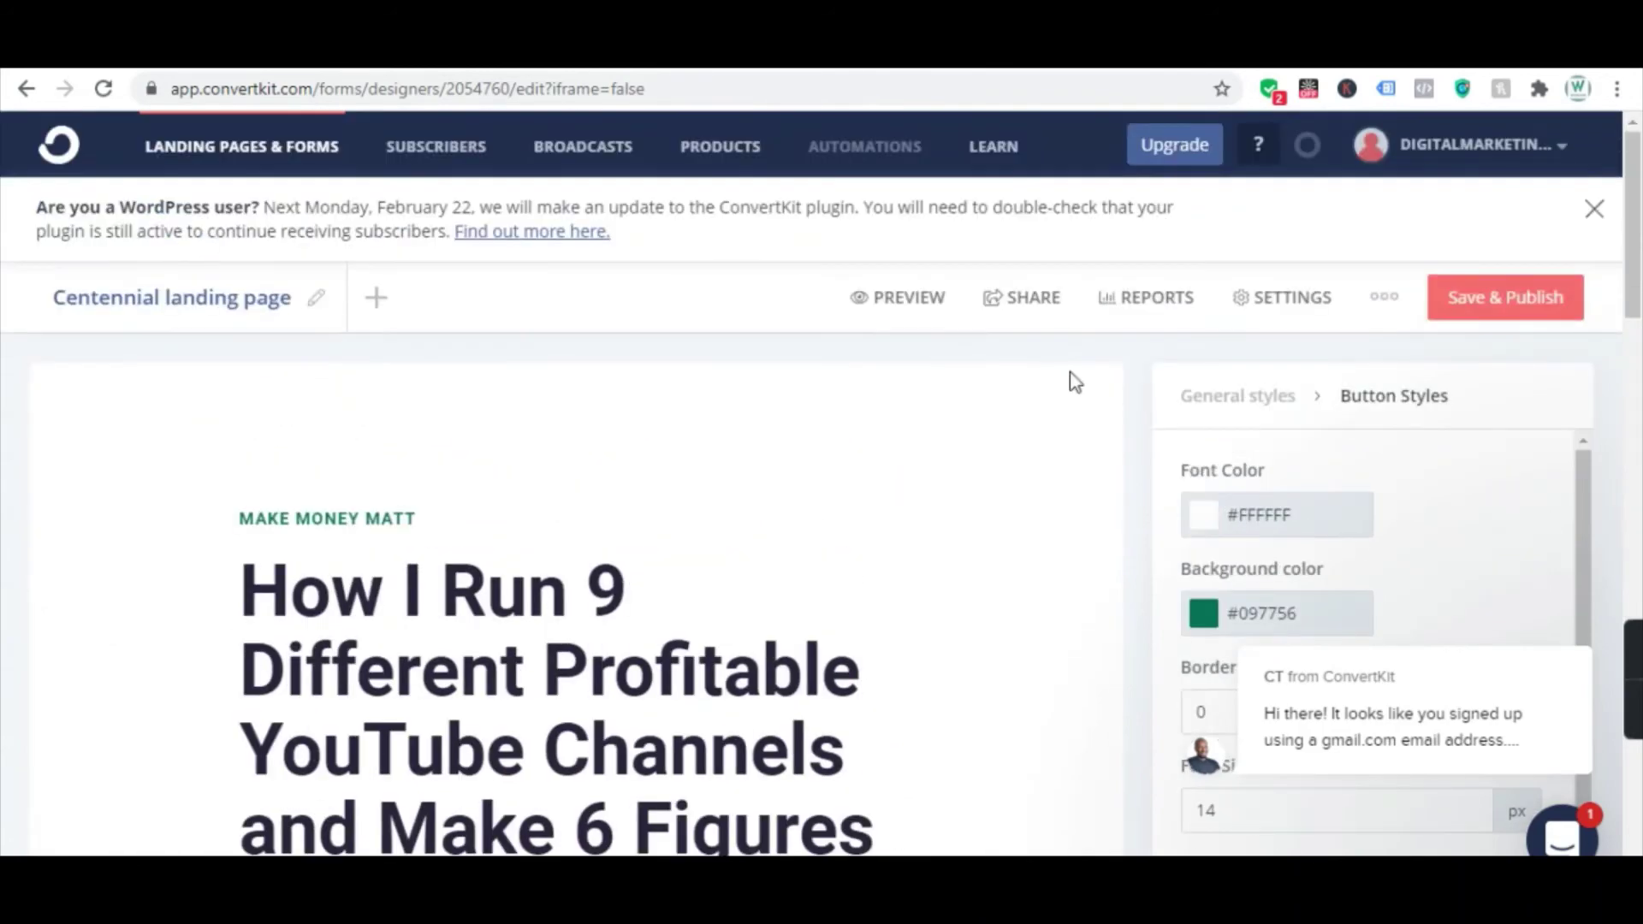
- In the landing page settings, choose 'Redirect to an external page' for new subscribers and focus its URL field
click(1308, 303)
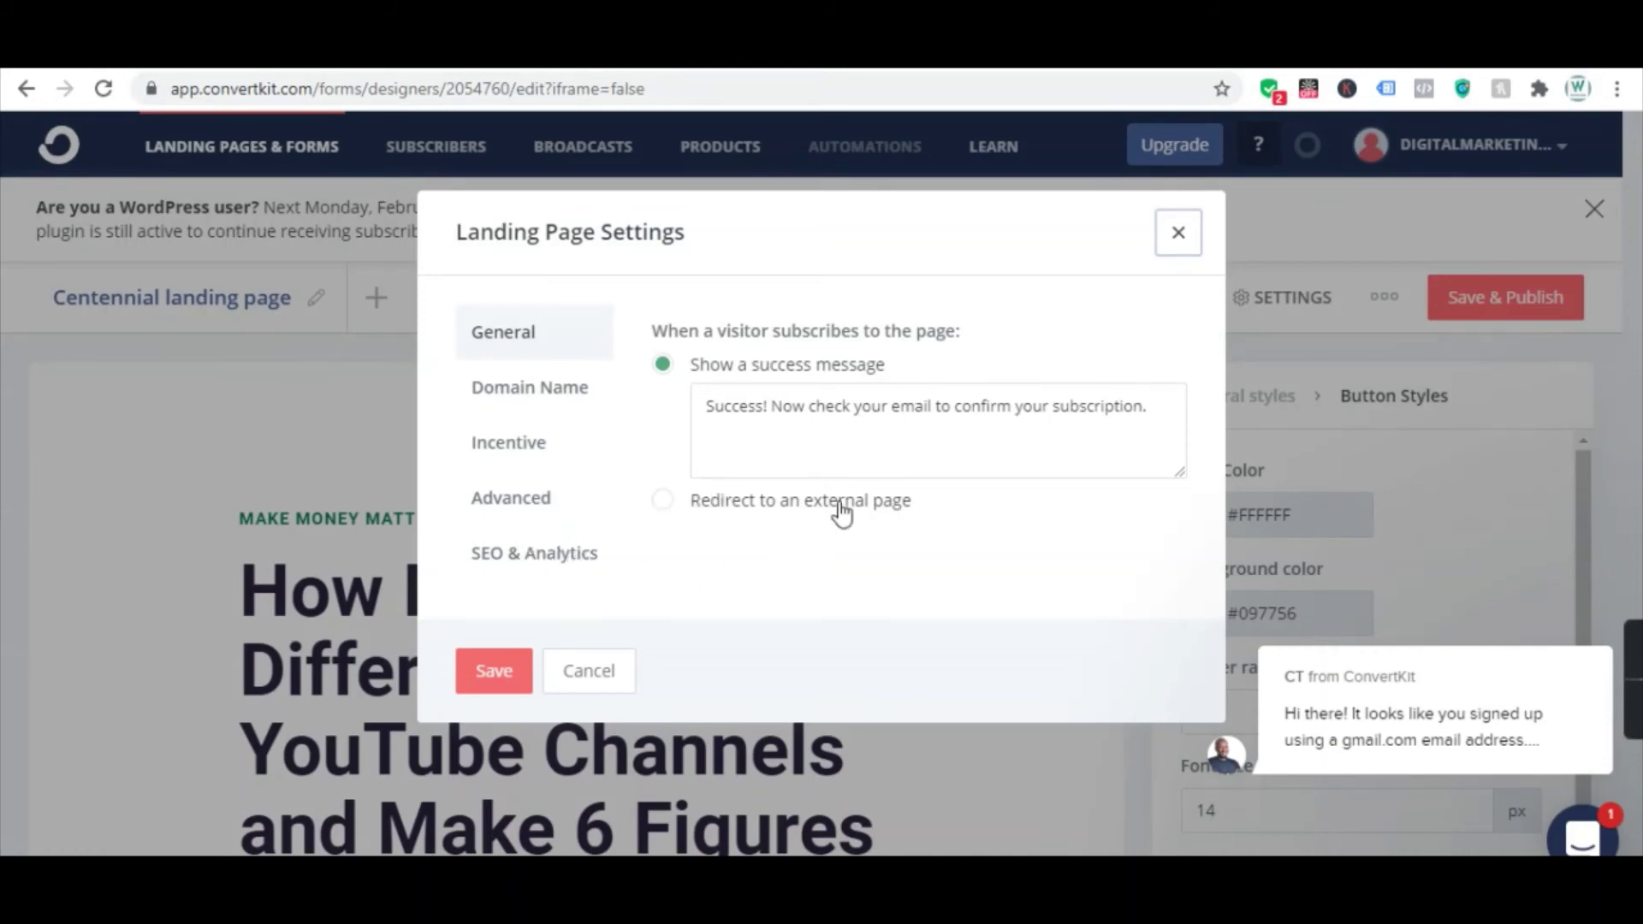
click(664, 503)
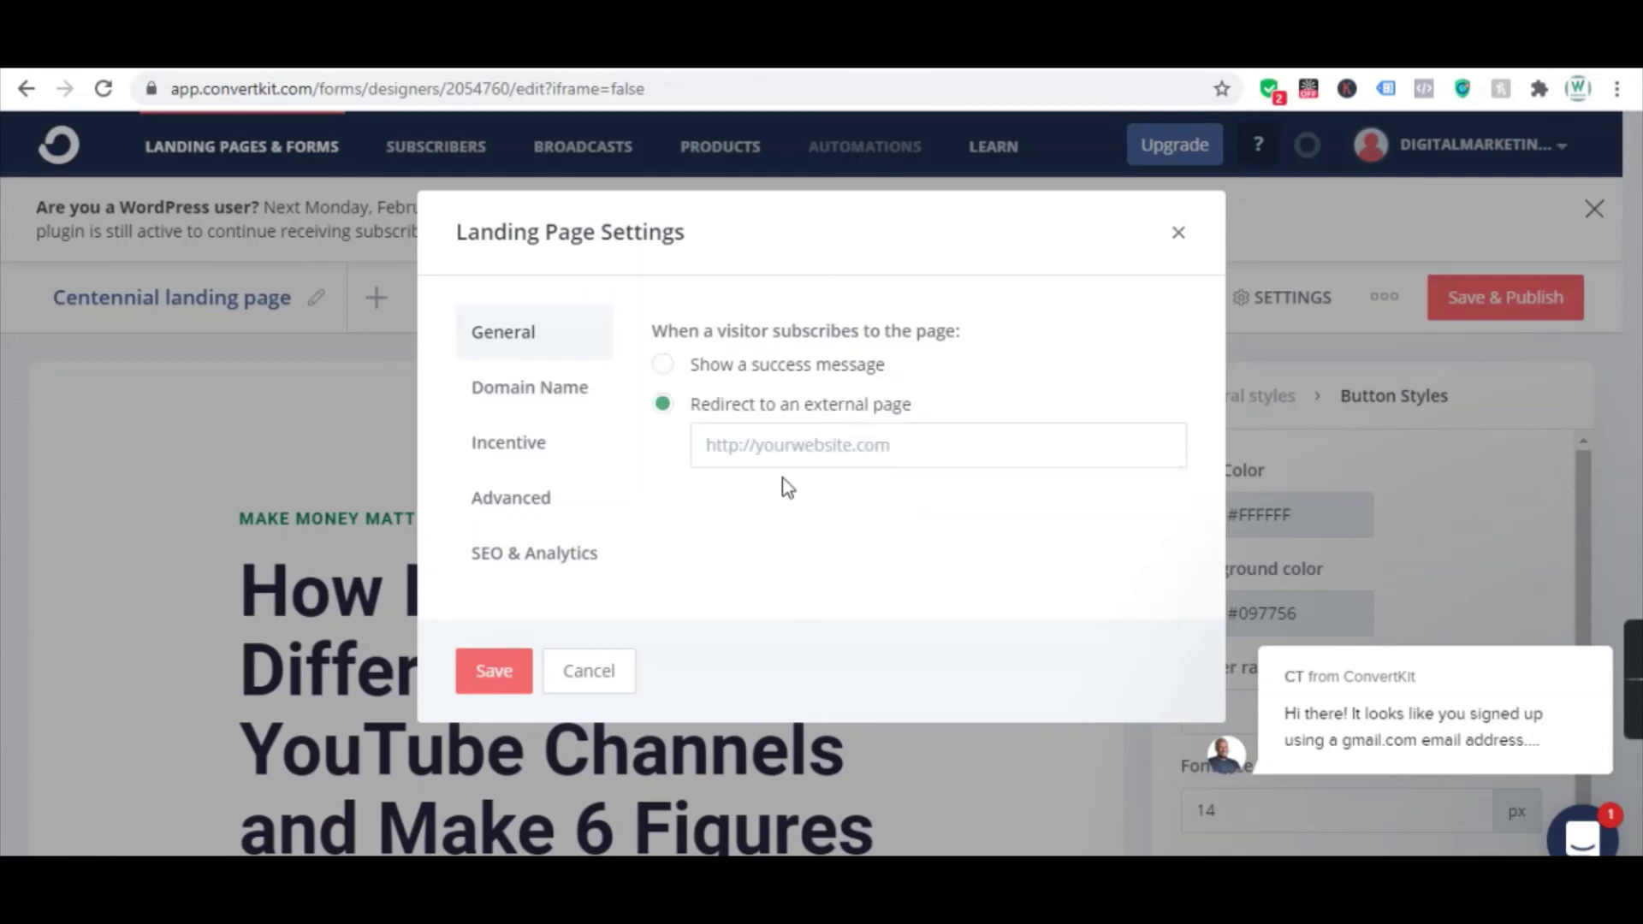
click(811, 444)
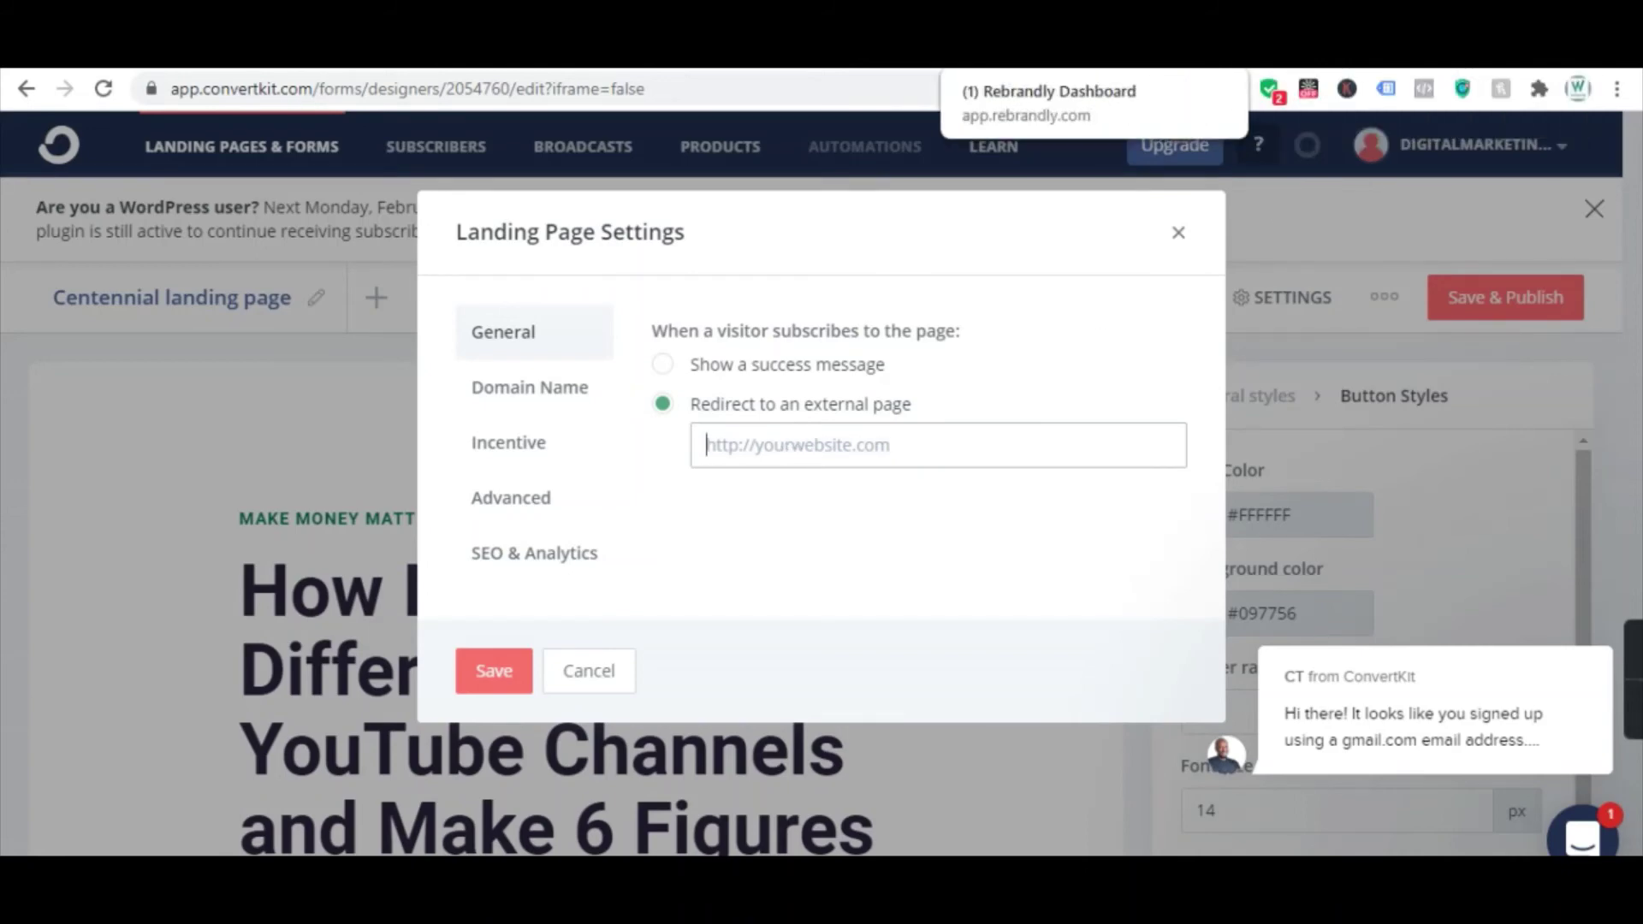
- Copy the rebrand.ly/tube-mastery-and-monetization-youtube short link, paste it as the redirect URL, and save
click(1019, 52)
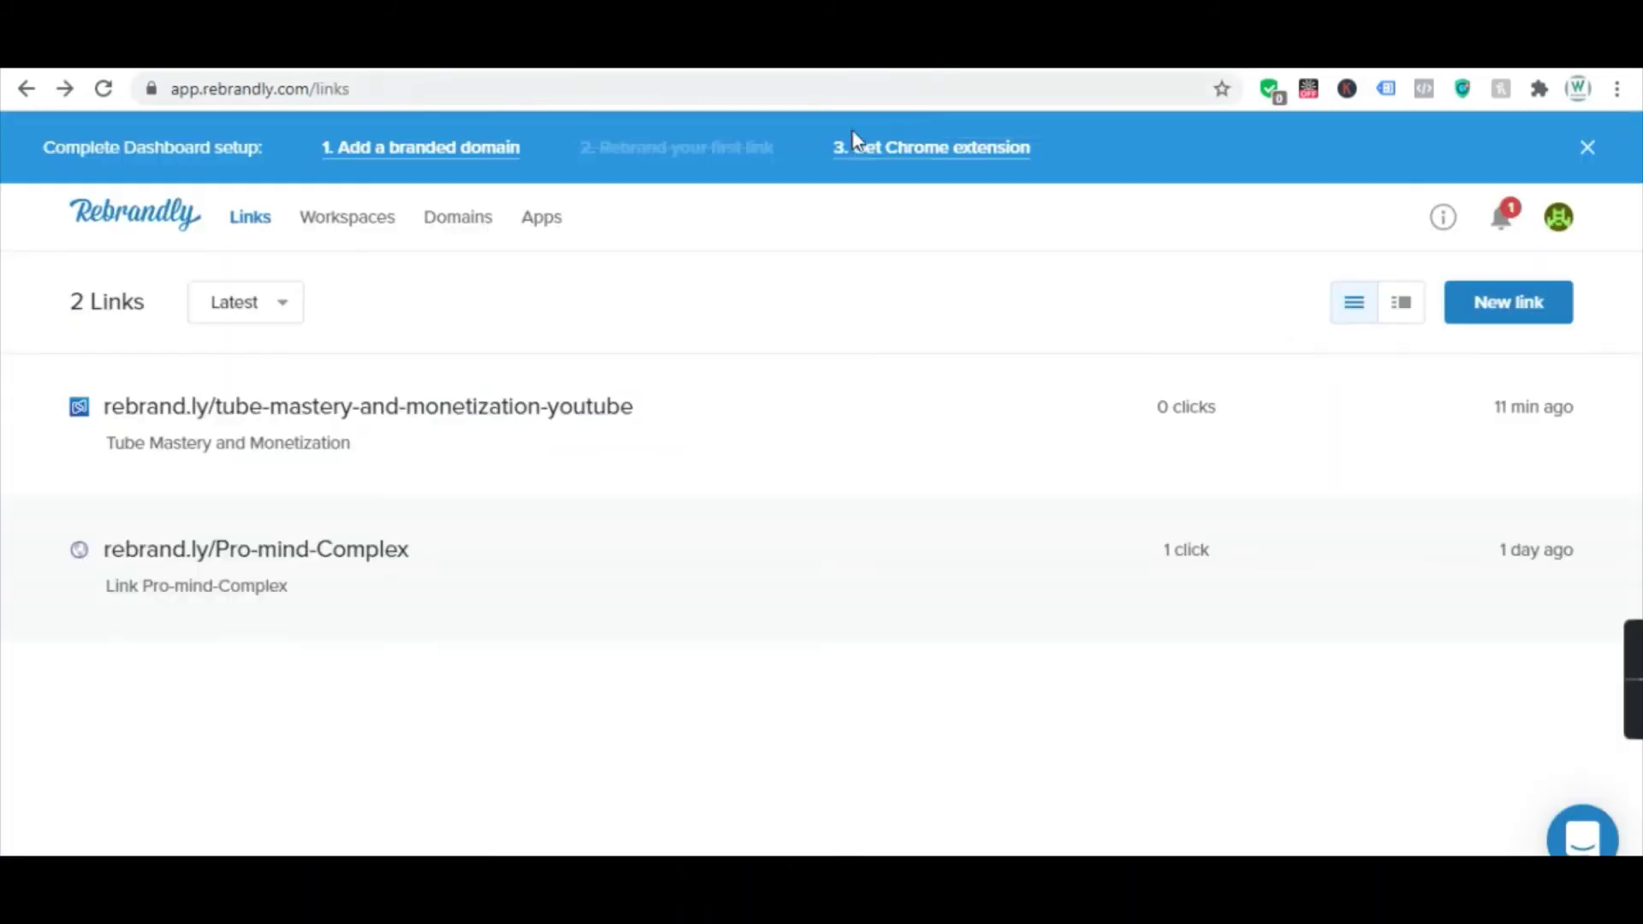
mouse_move(660, 426)
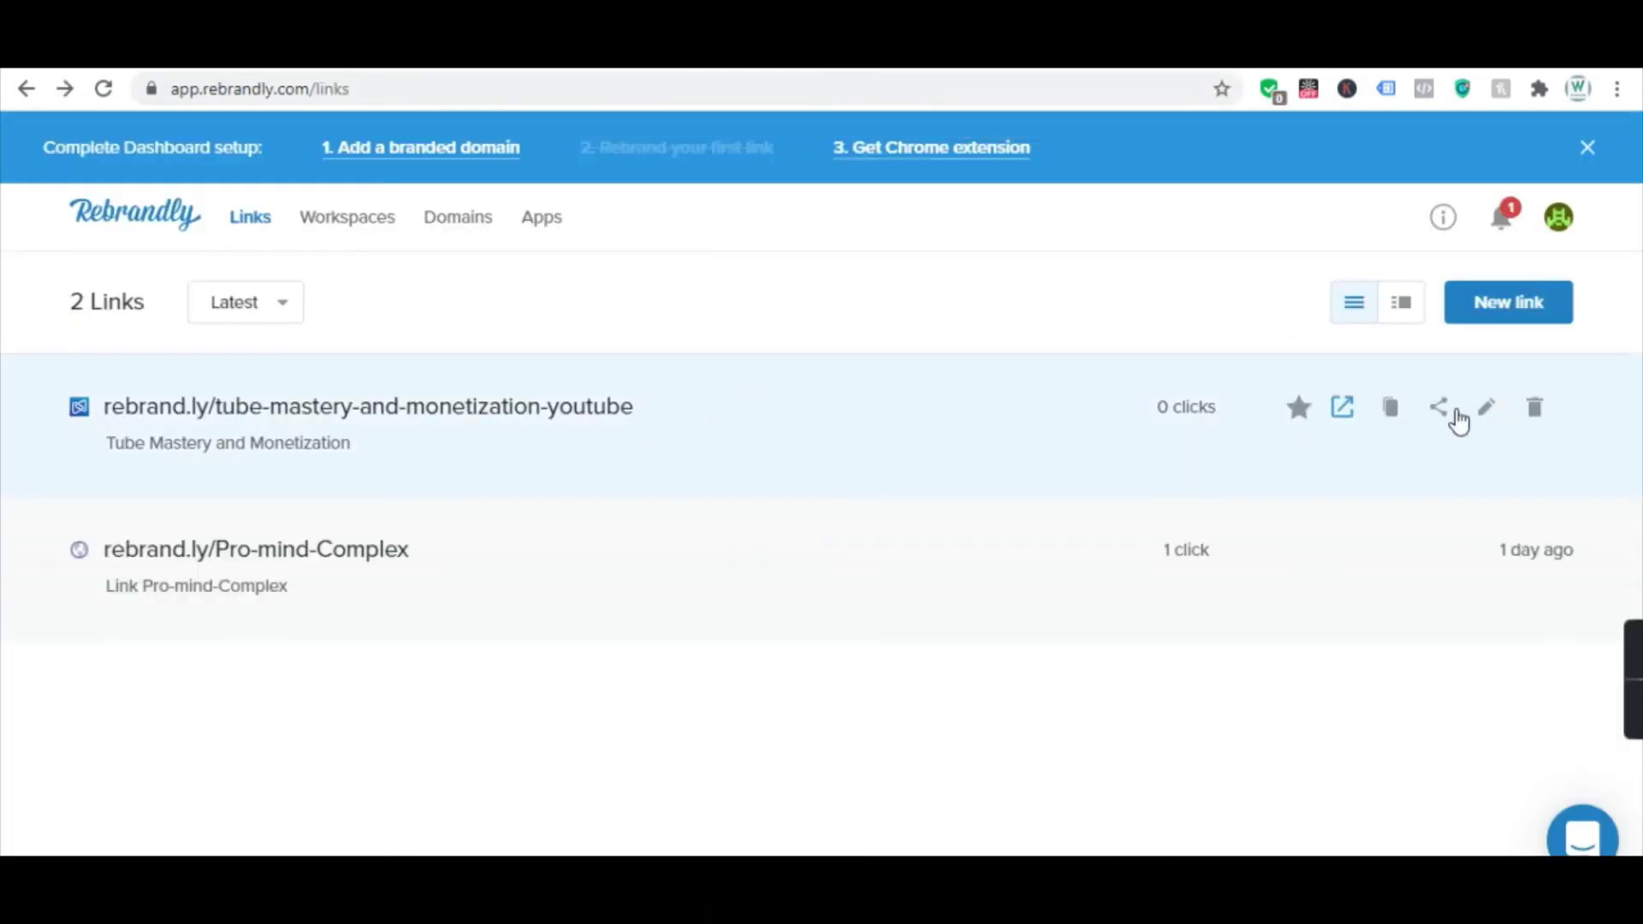
click(1392, 411)
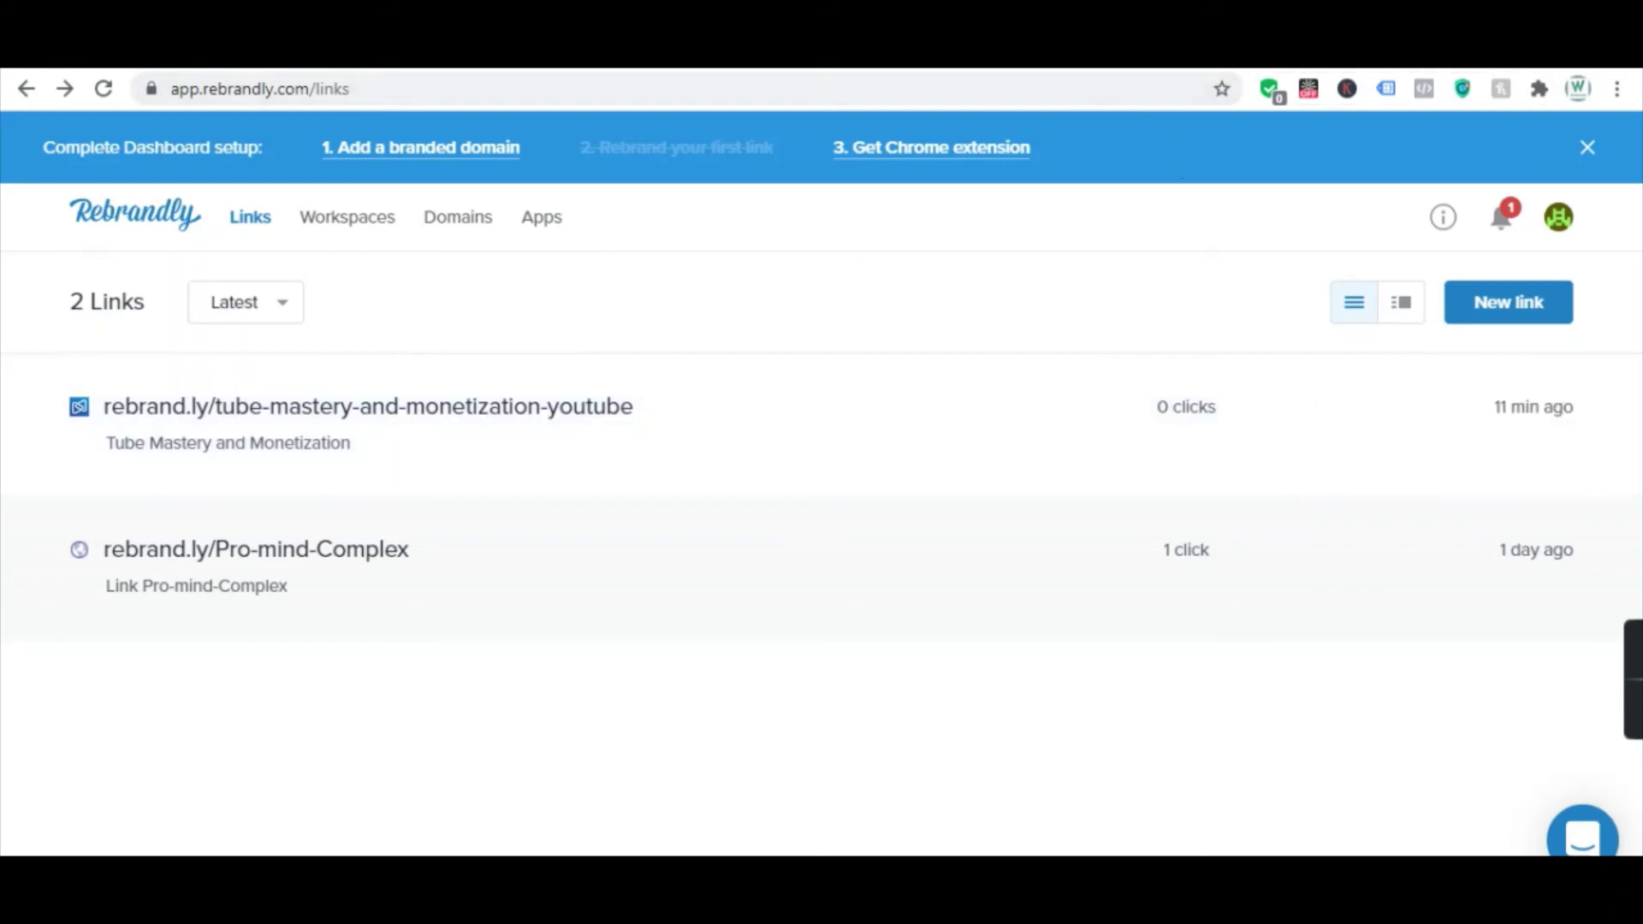
click(748, 71)
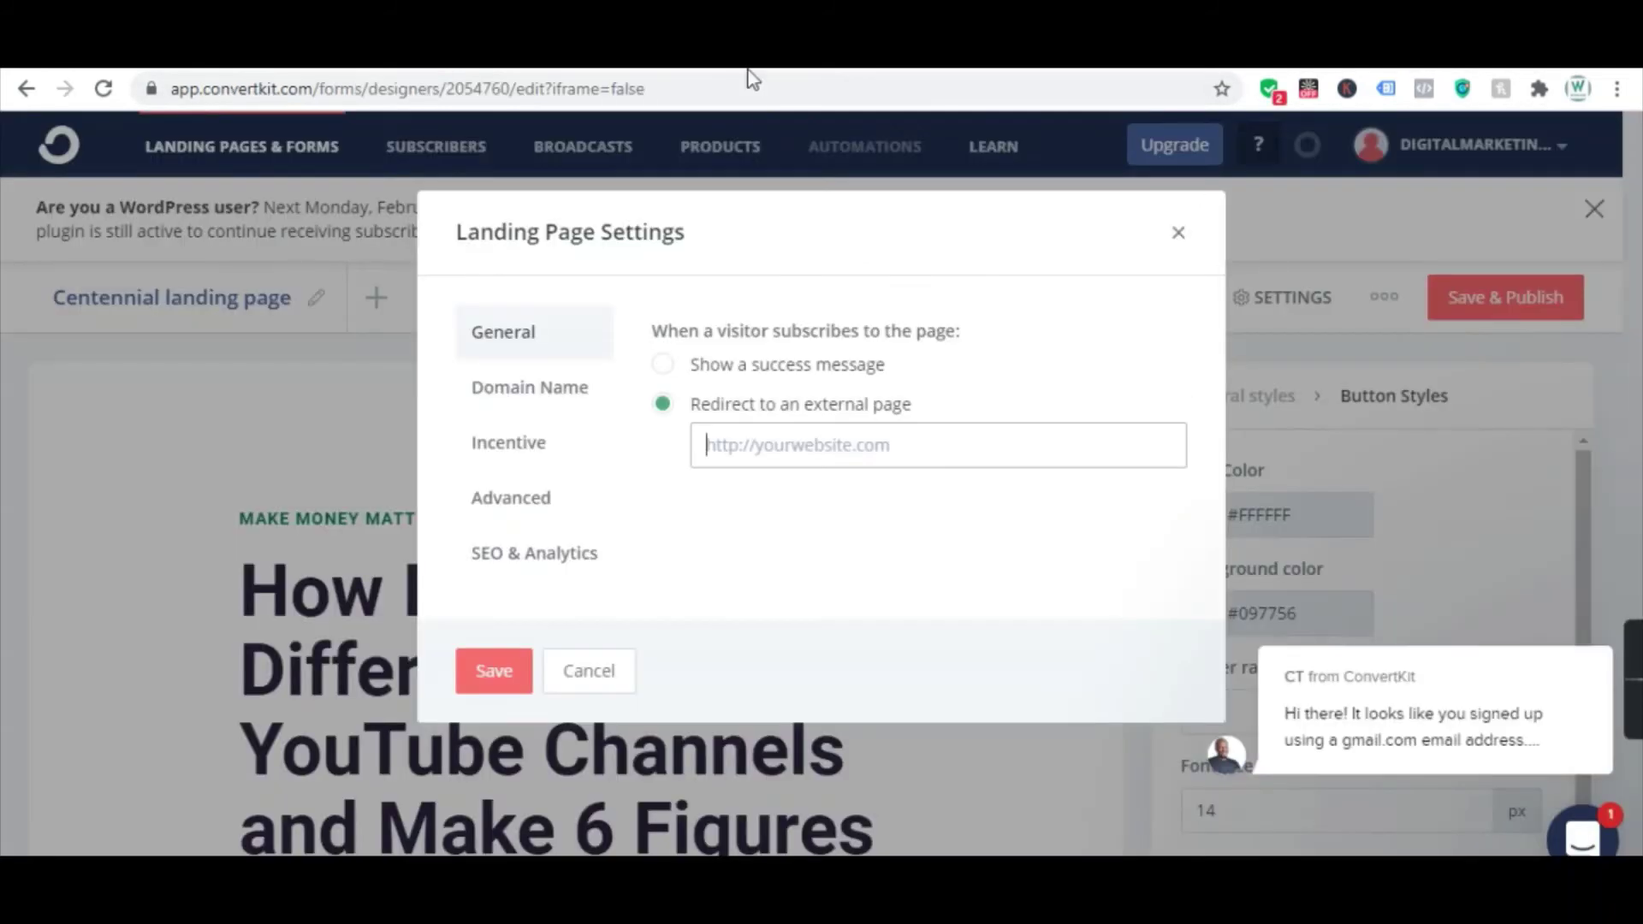
click(893, 451)
key(ctrl+v)
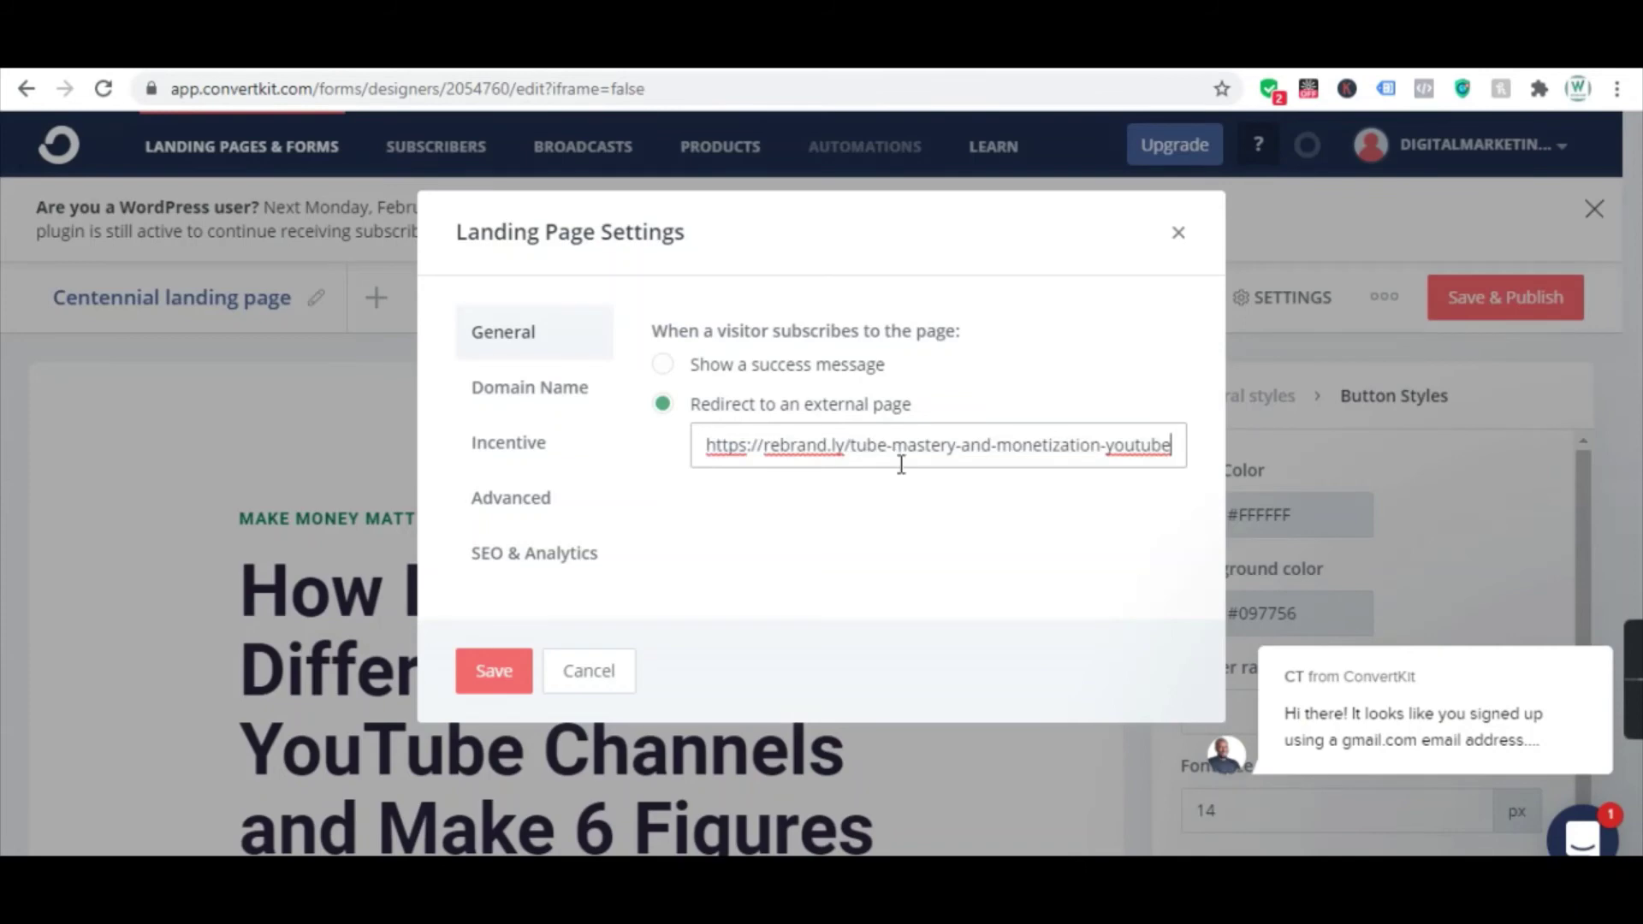
click(489, 675)
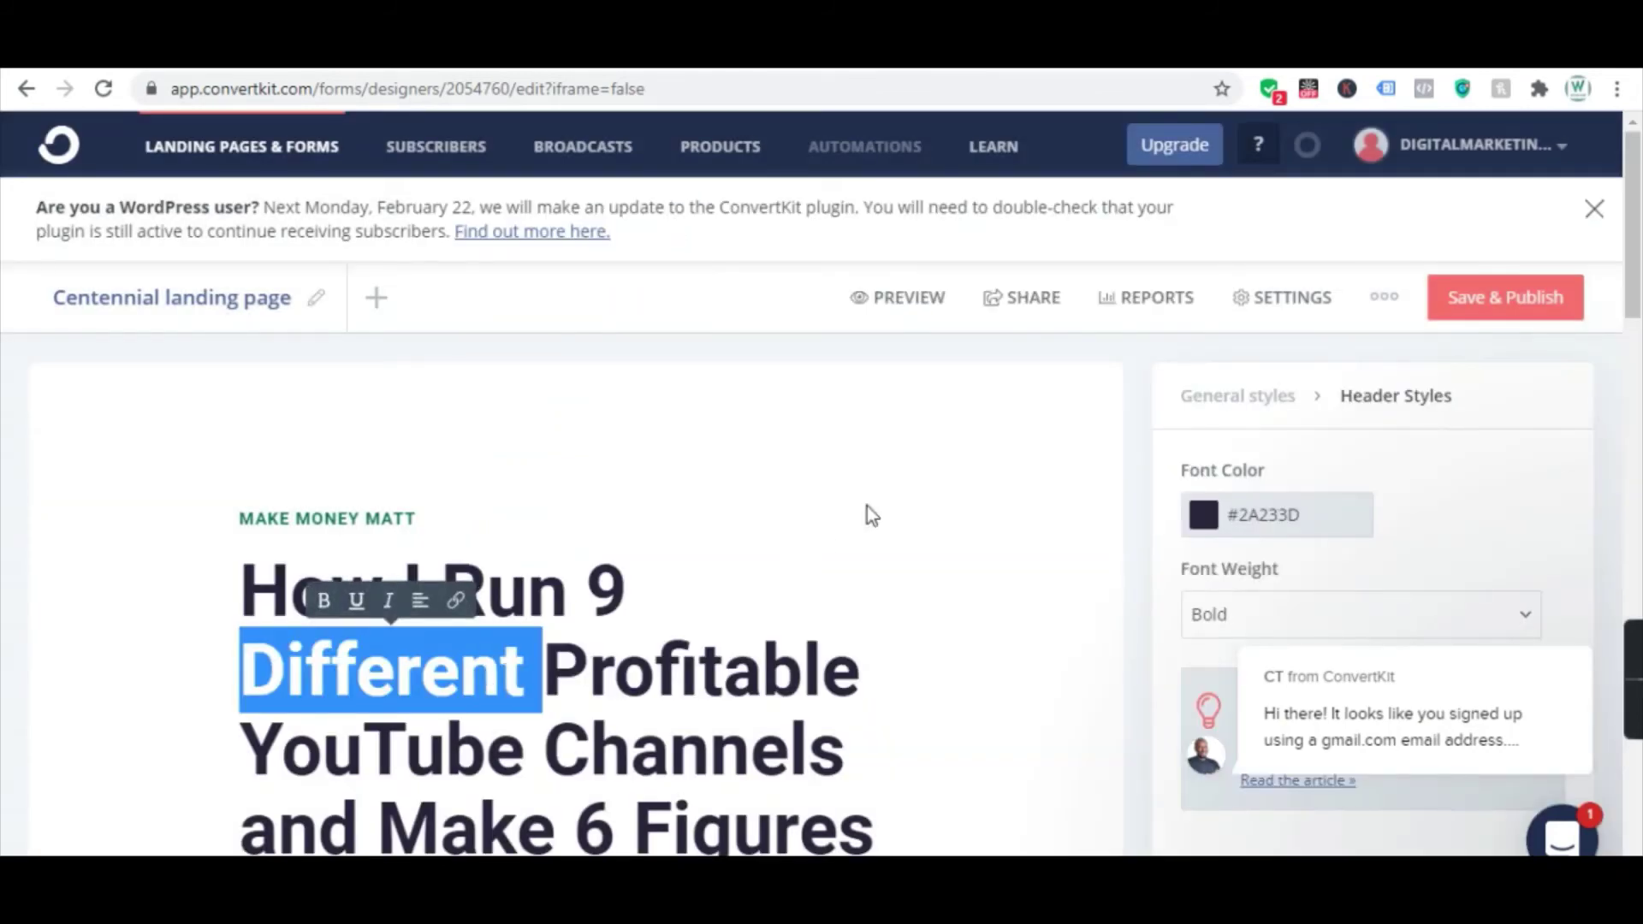
scroll(866, 506, down, 20)
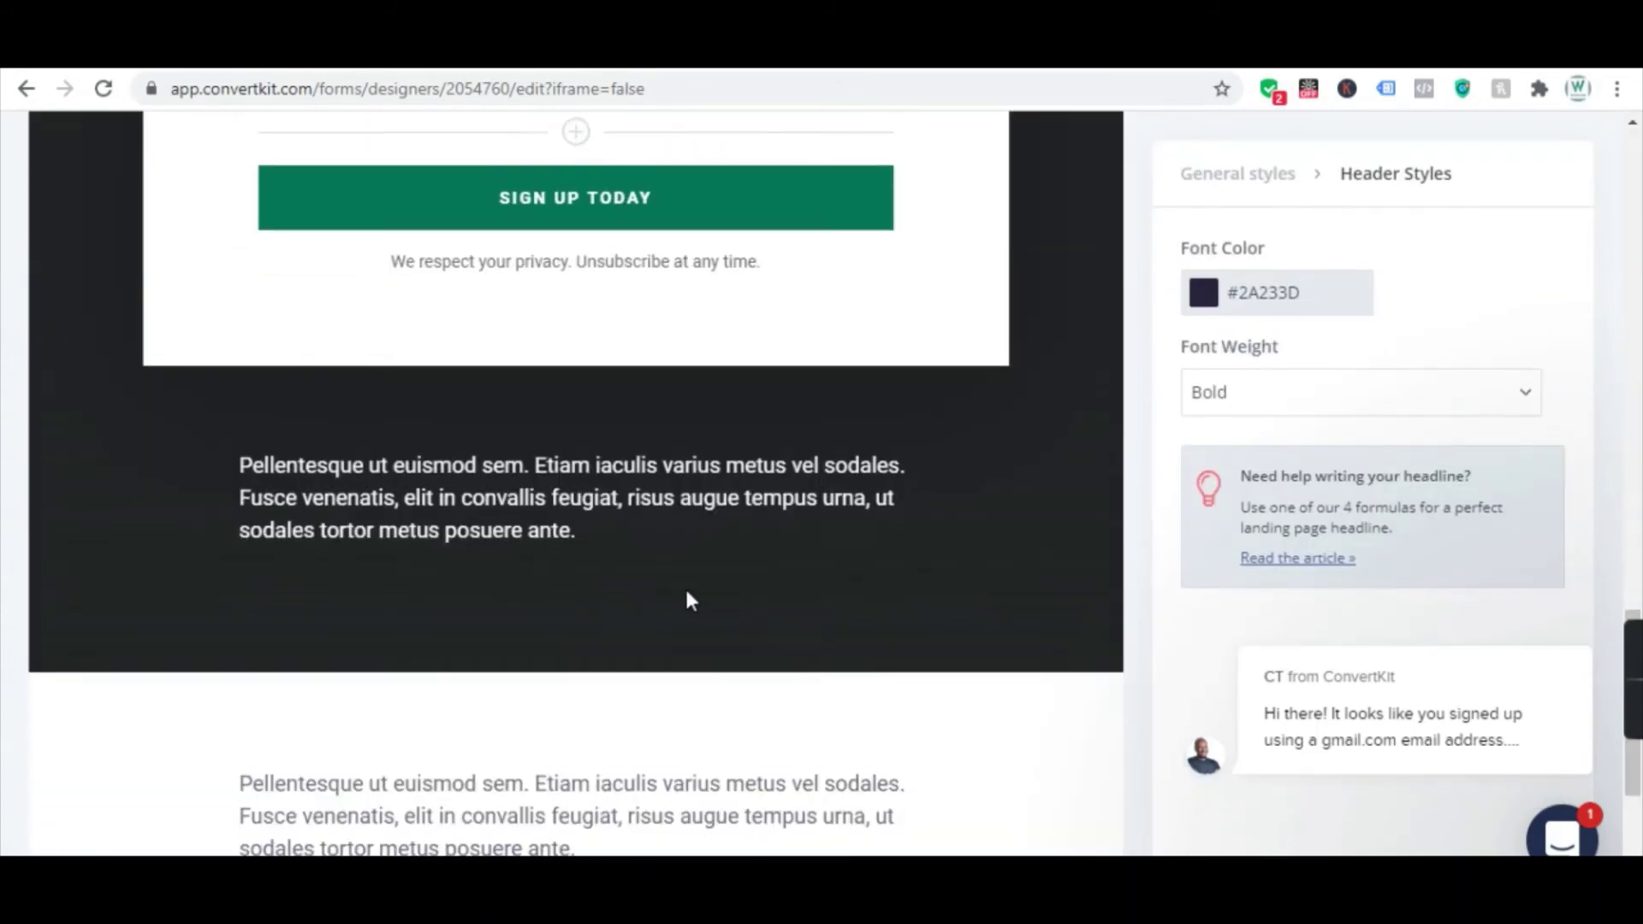
- Save and publish the landing page
scroll(685, 587, up, 4)
scroll(972, 524, up, 16)
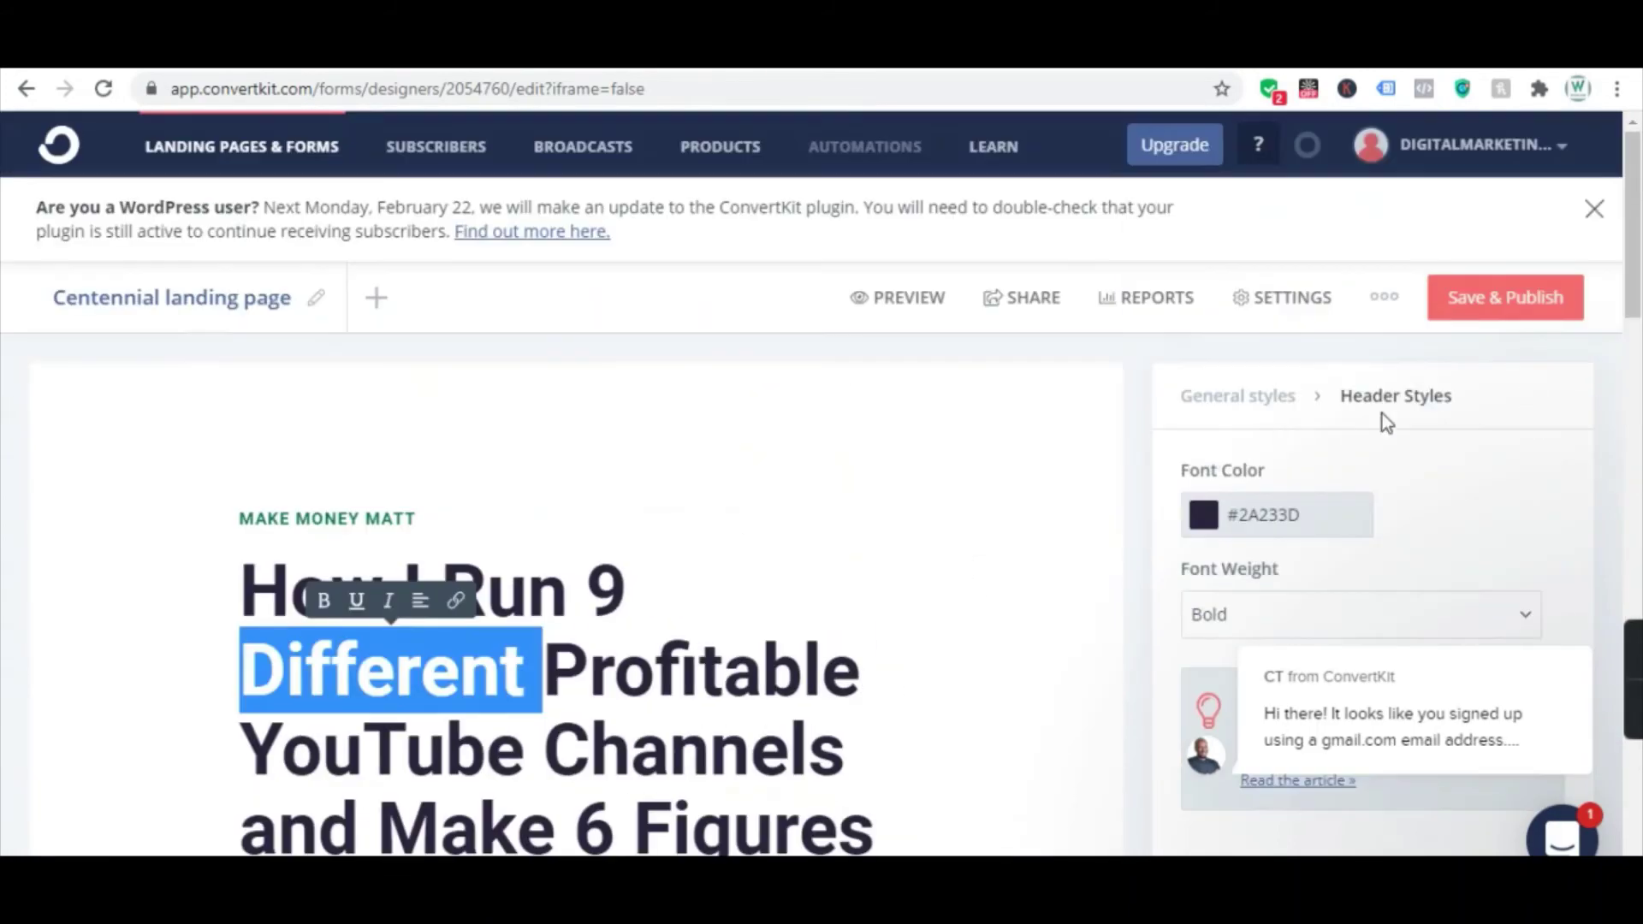
click(1528, 300)
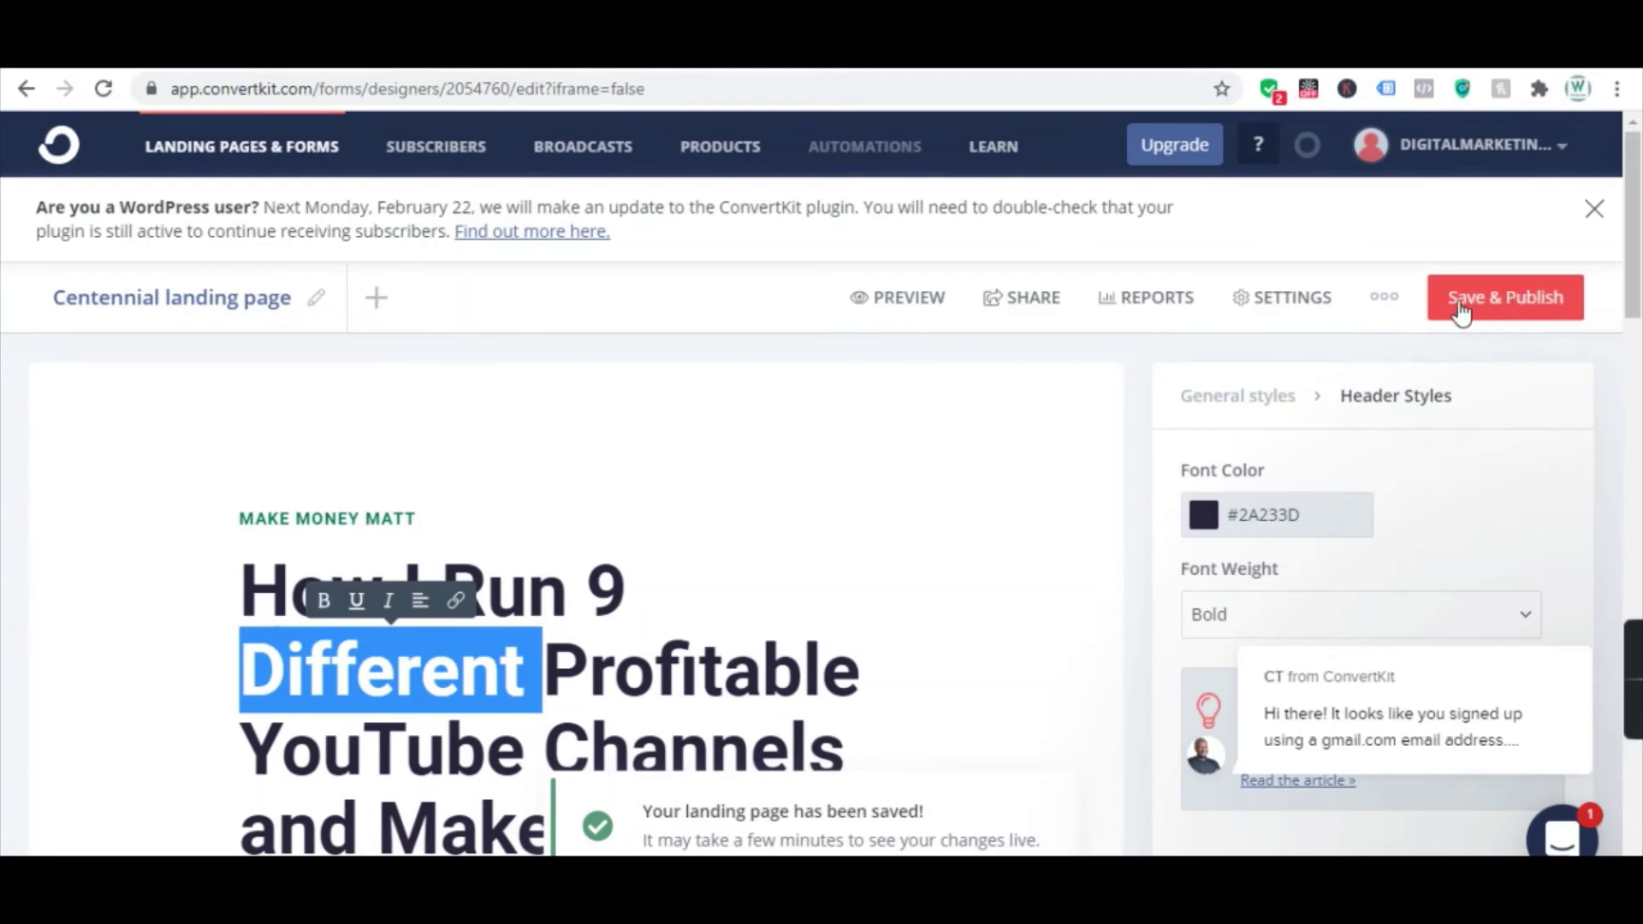
- Delete the Lorem ipsum paragraph below the Sign up Today form and save and publish again
scroll(993, 385, down, 3)
scroll(814, 422, down, 15)
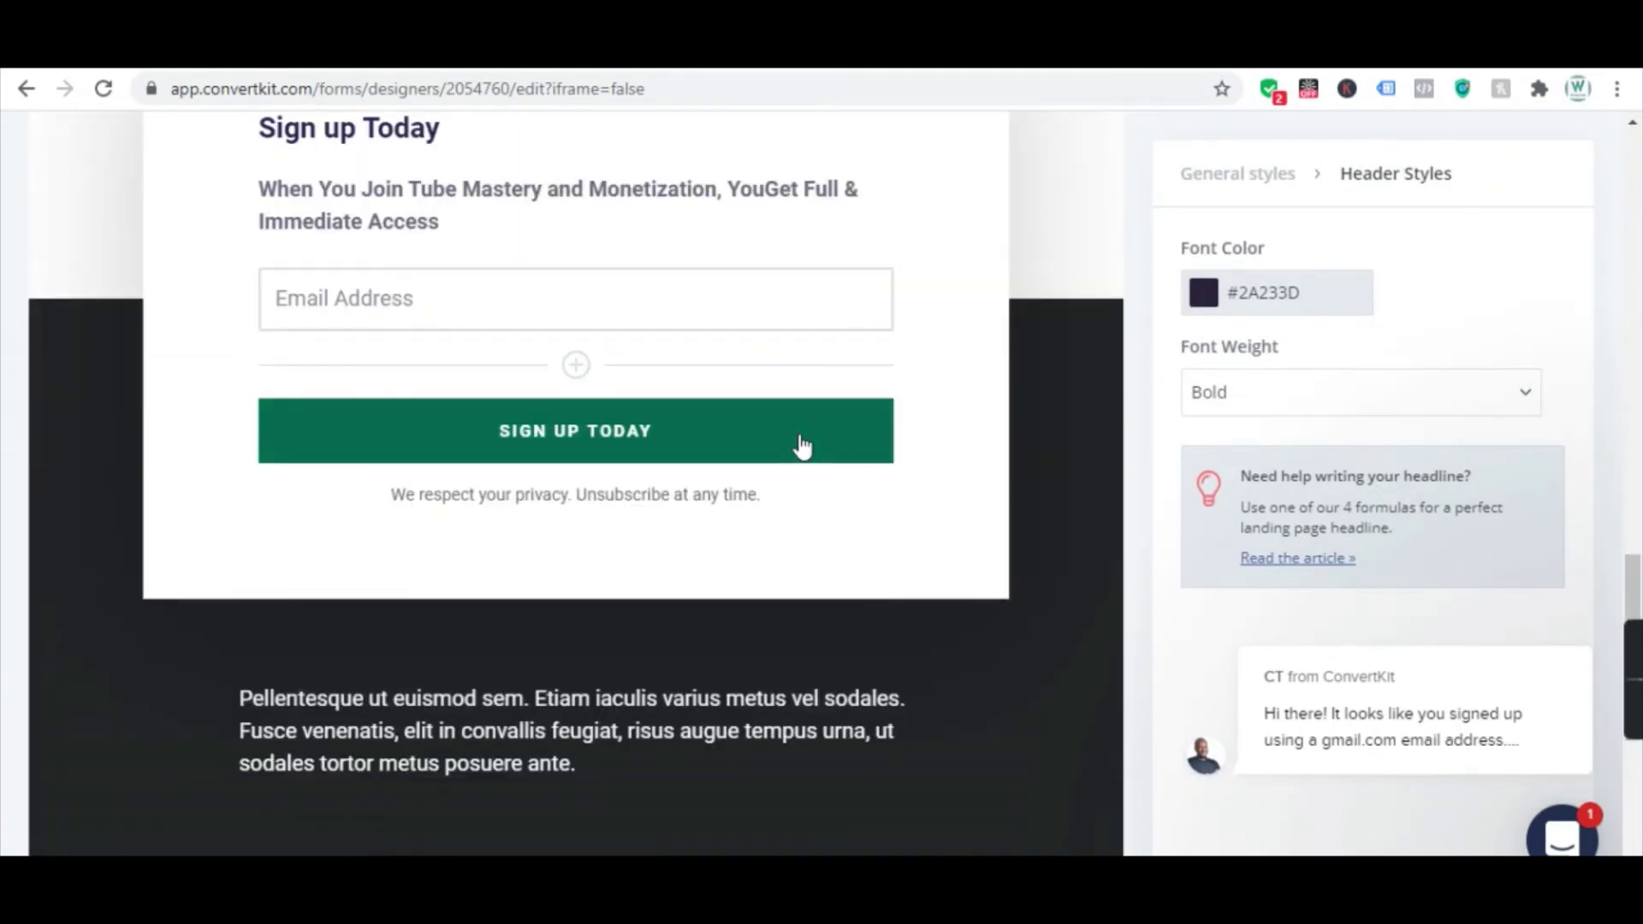
triple_click(394, 732)
key(BackSpace)
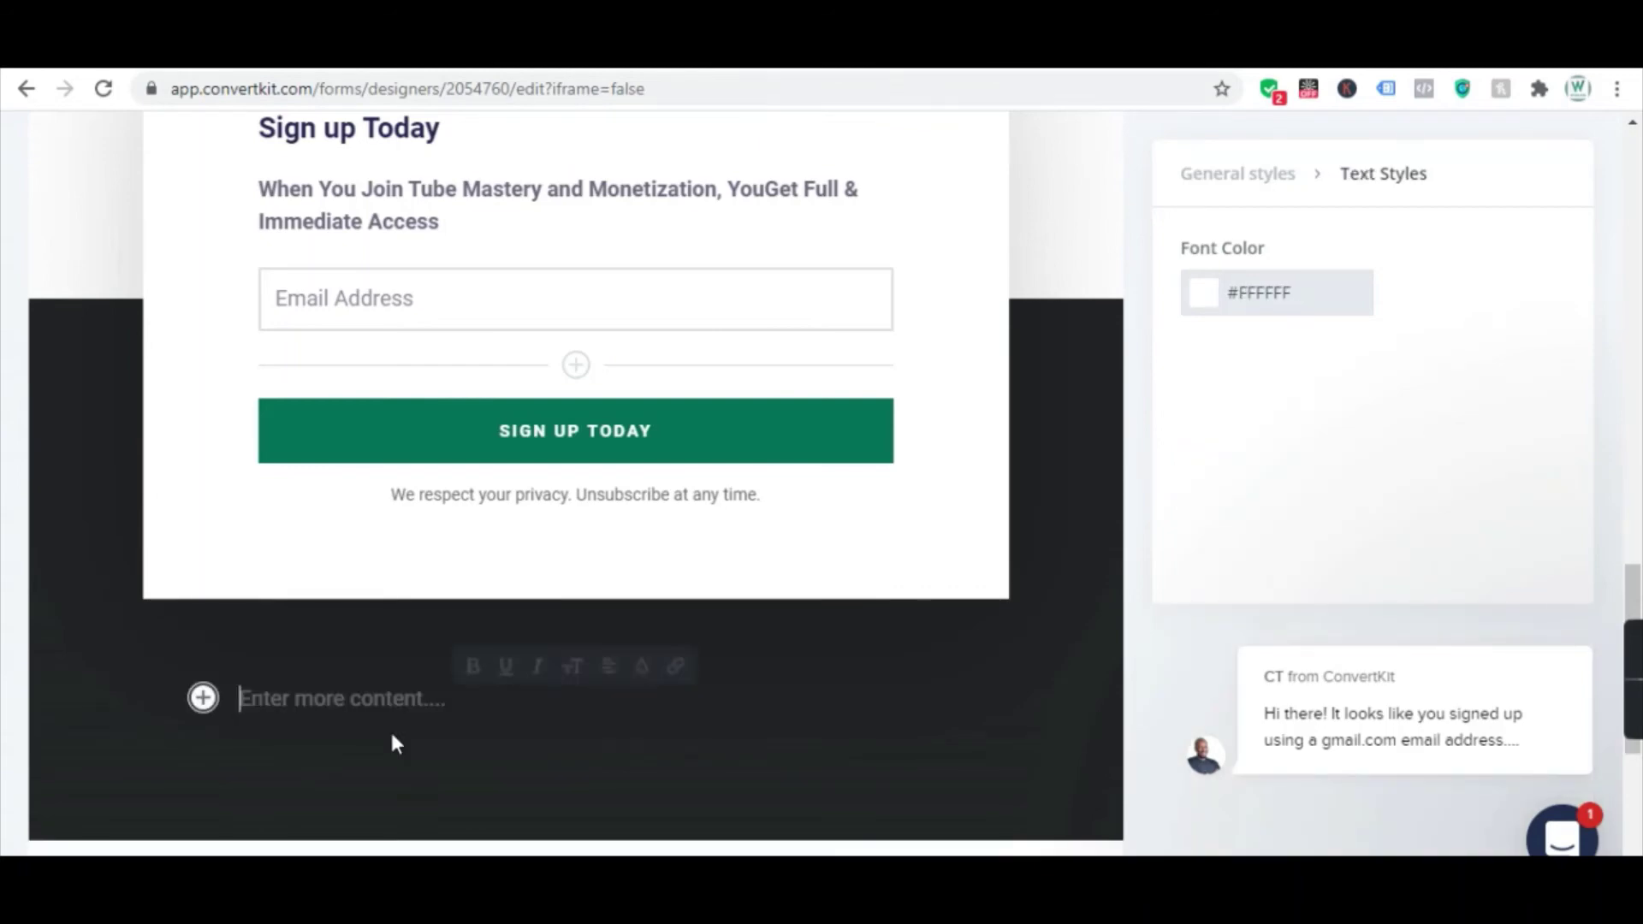
scroll(969, 522, up, 9)
scroll(1384, 375, up, 6)
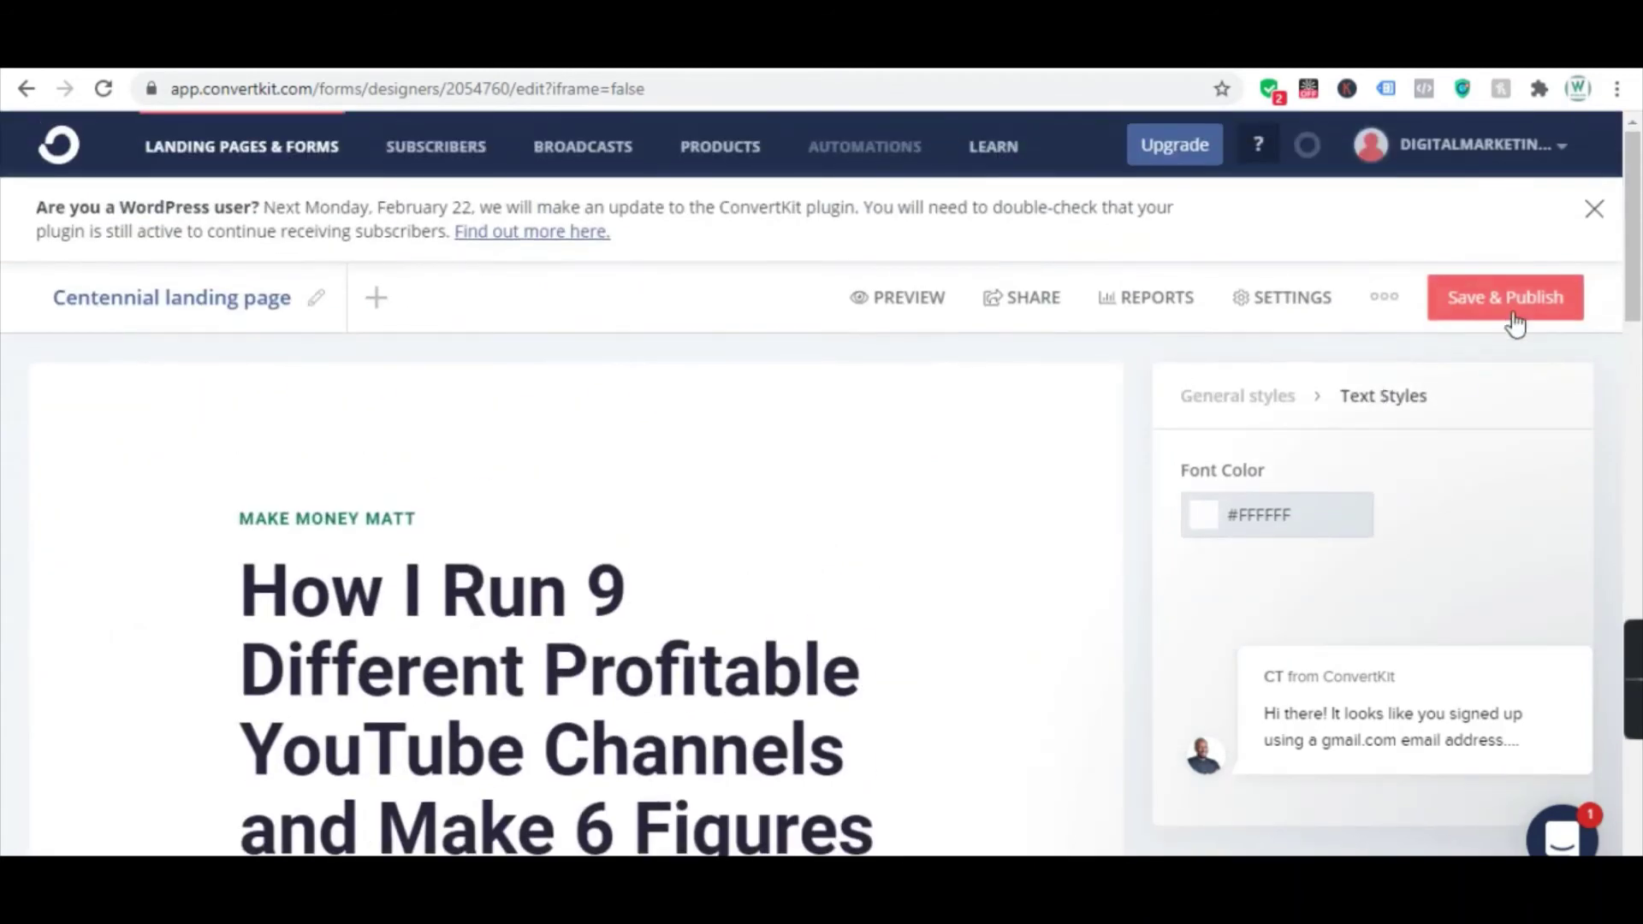
click(1514, 297)
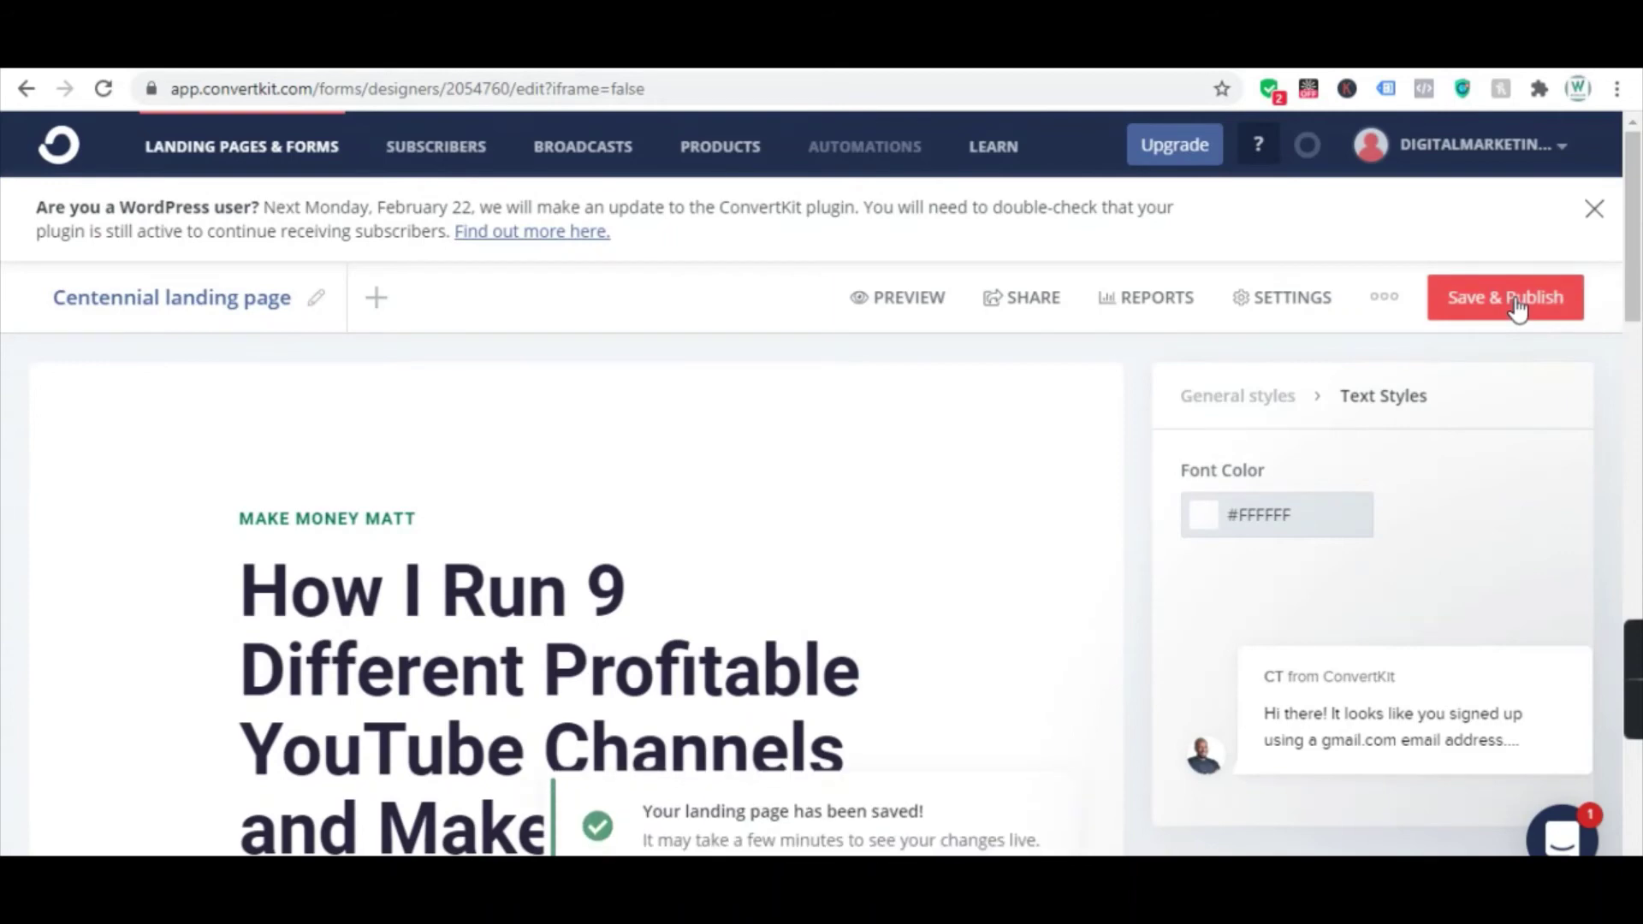
click(1392, 300)
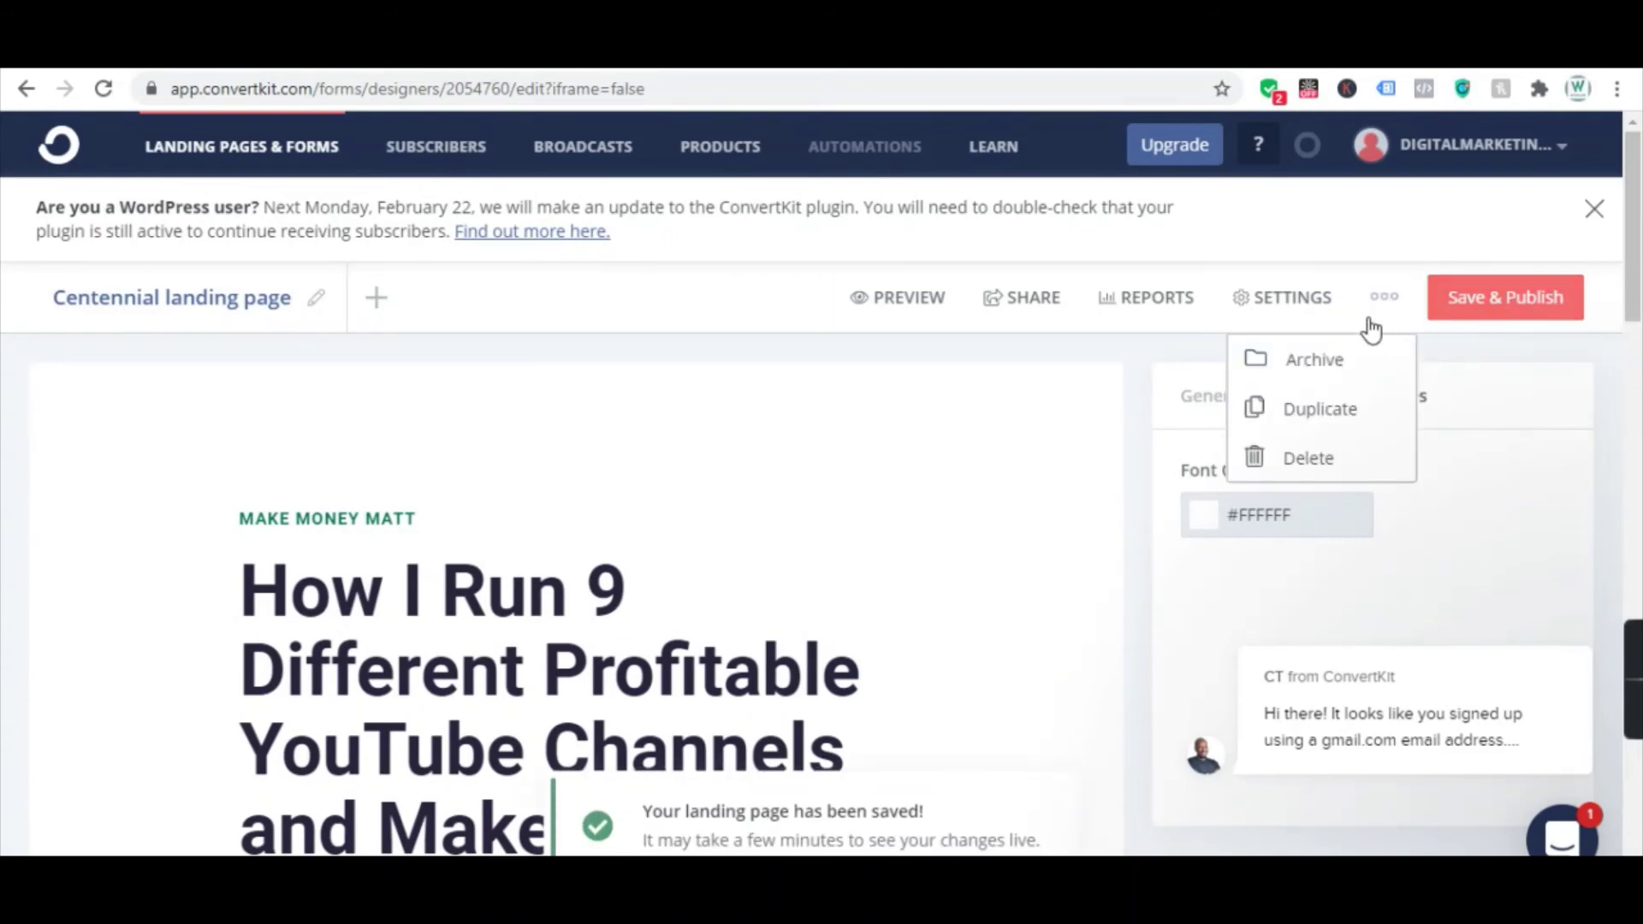
click(907, 308)
scroll(935, 376, down, 8)
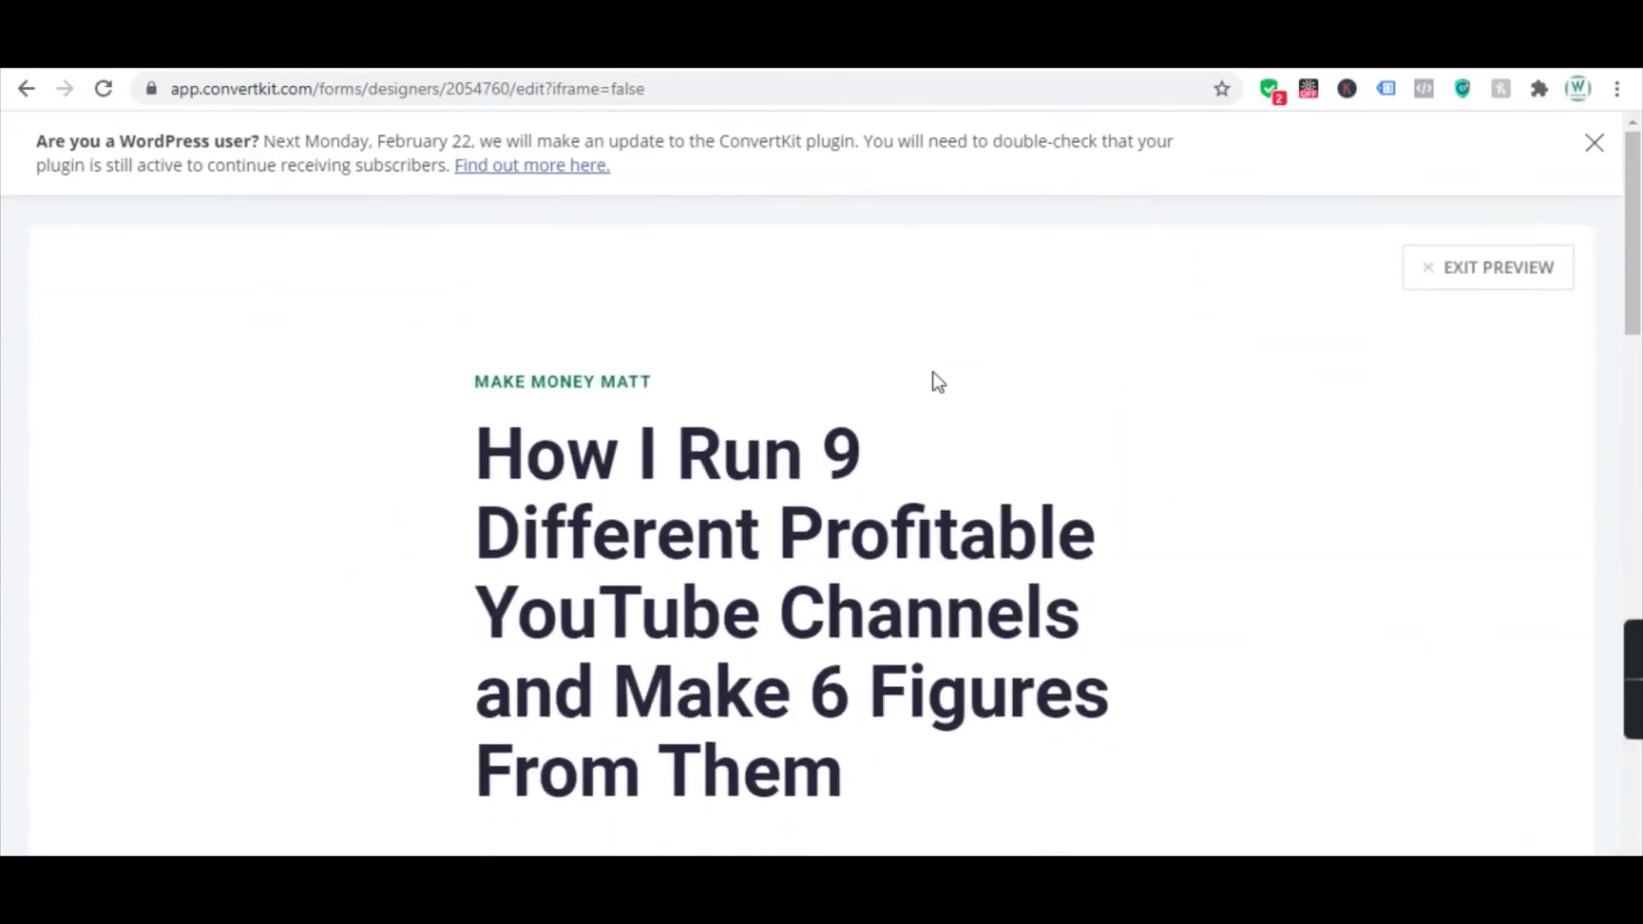
scroll(935, 374, down, 8)
scroll(935, 374, up, 11)
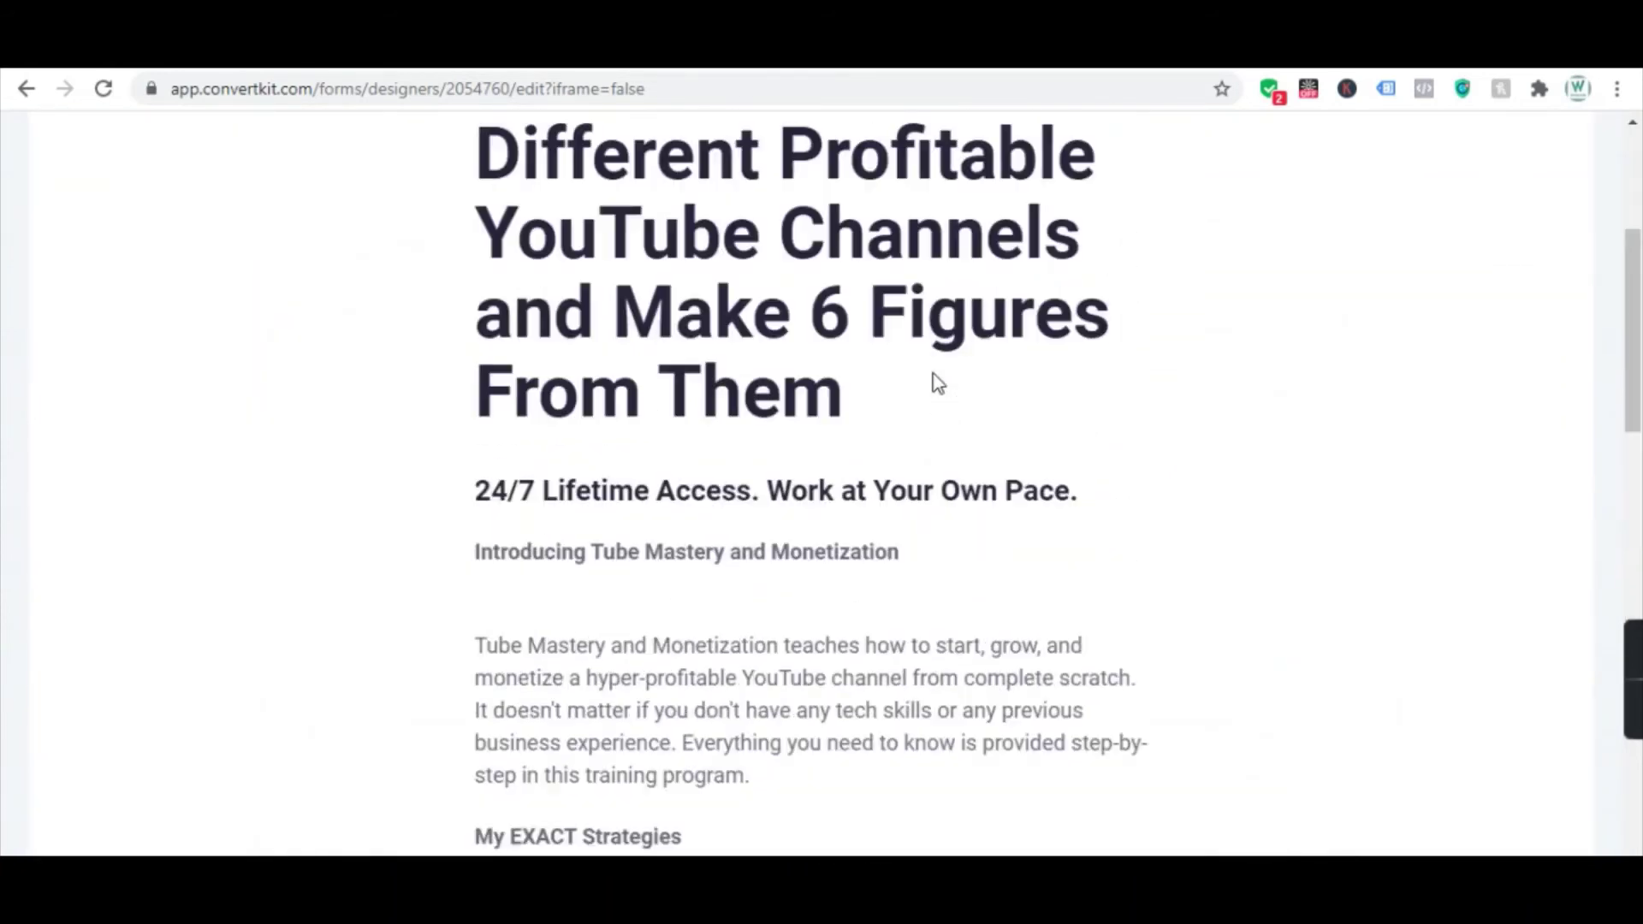
scroll(935, 377, up, 5)
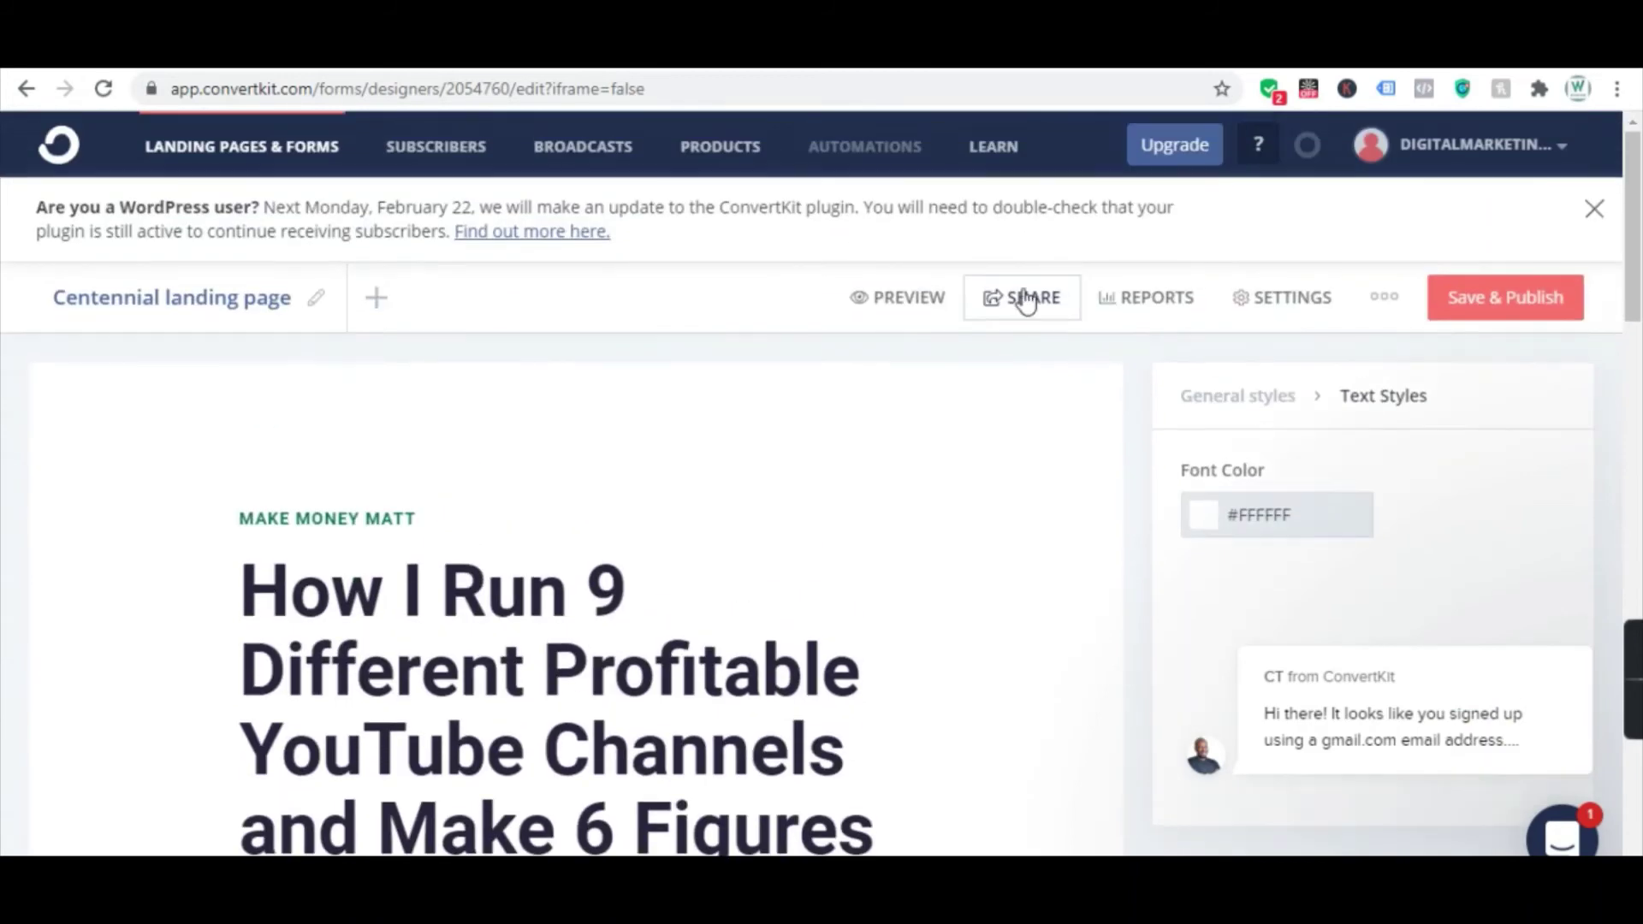
- Load the rebrand.ly short link in the incognito window to test it
click(1026, 299)
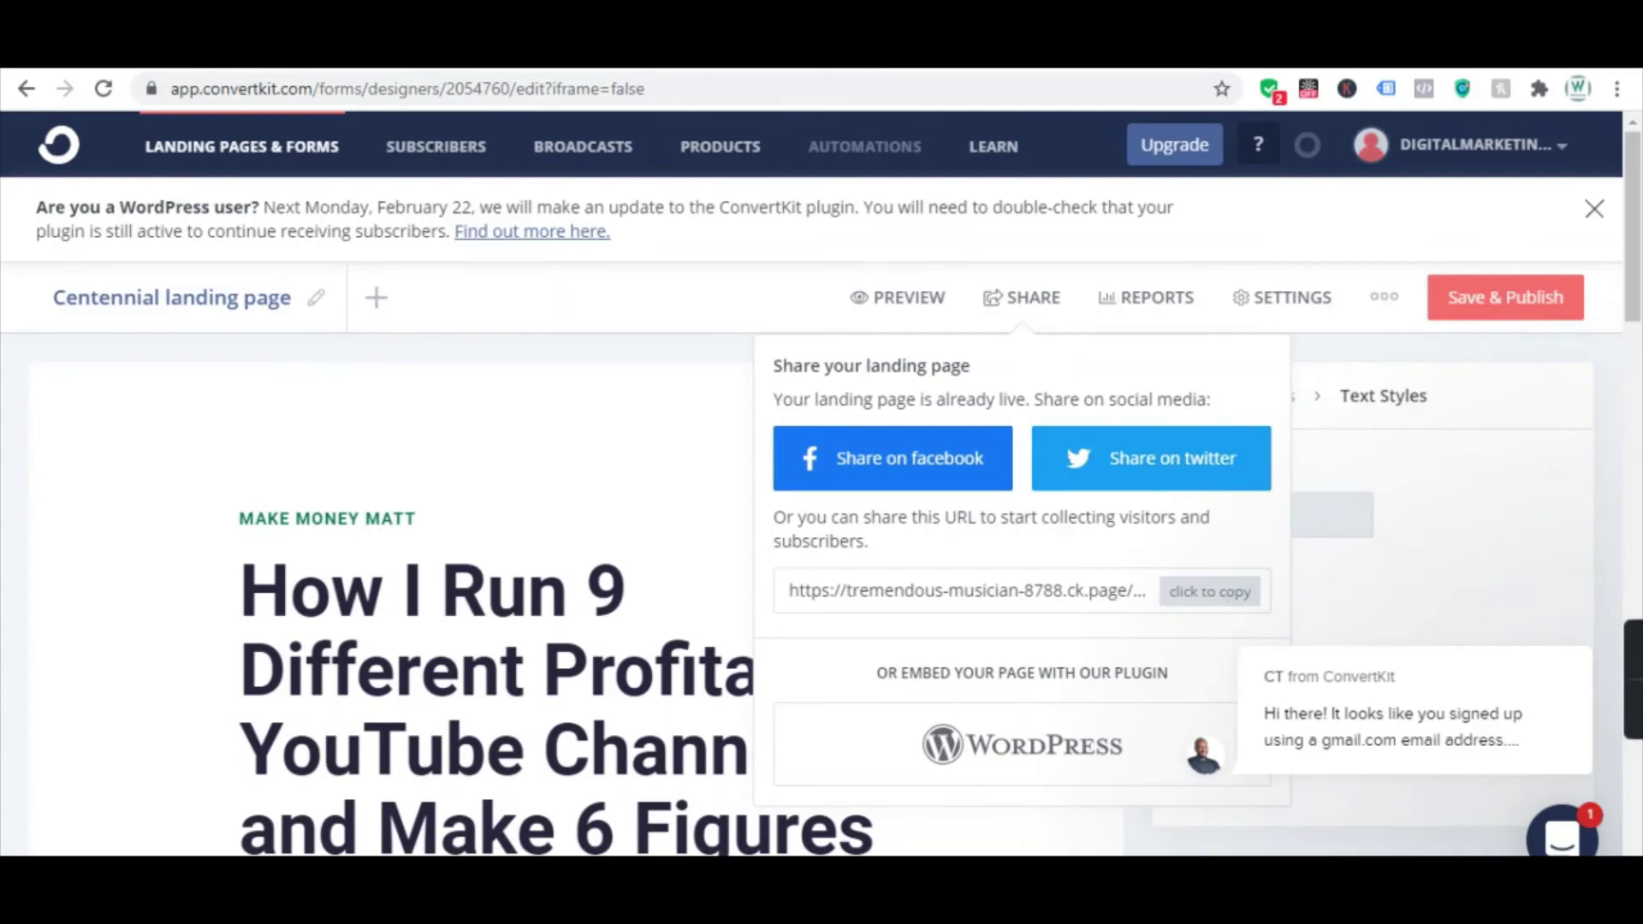
mouse_move(940, 890)
click(1198, 805)
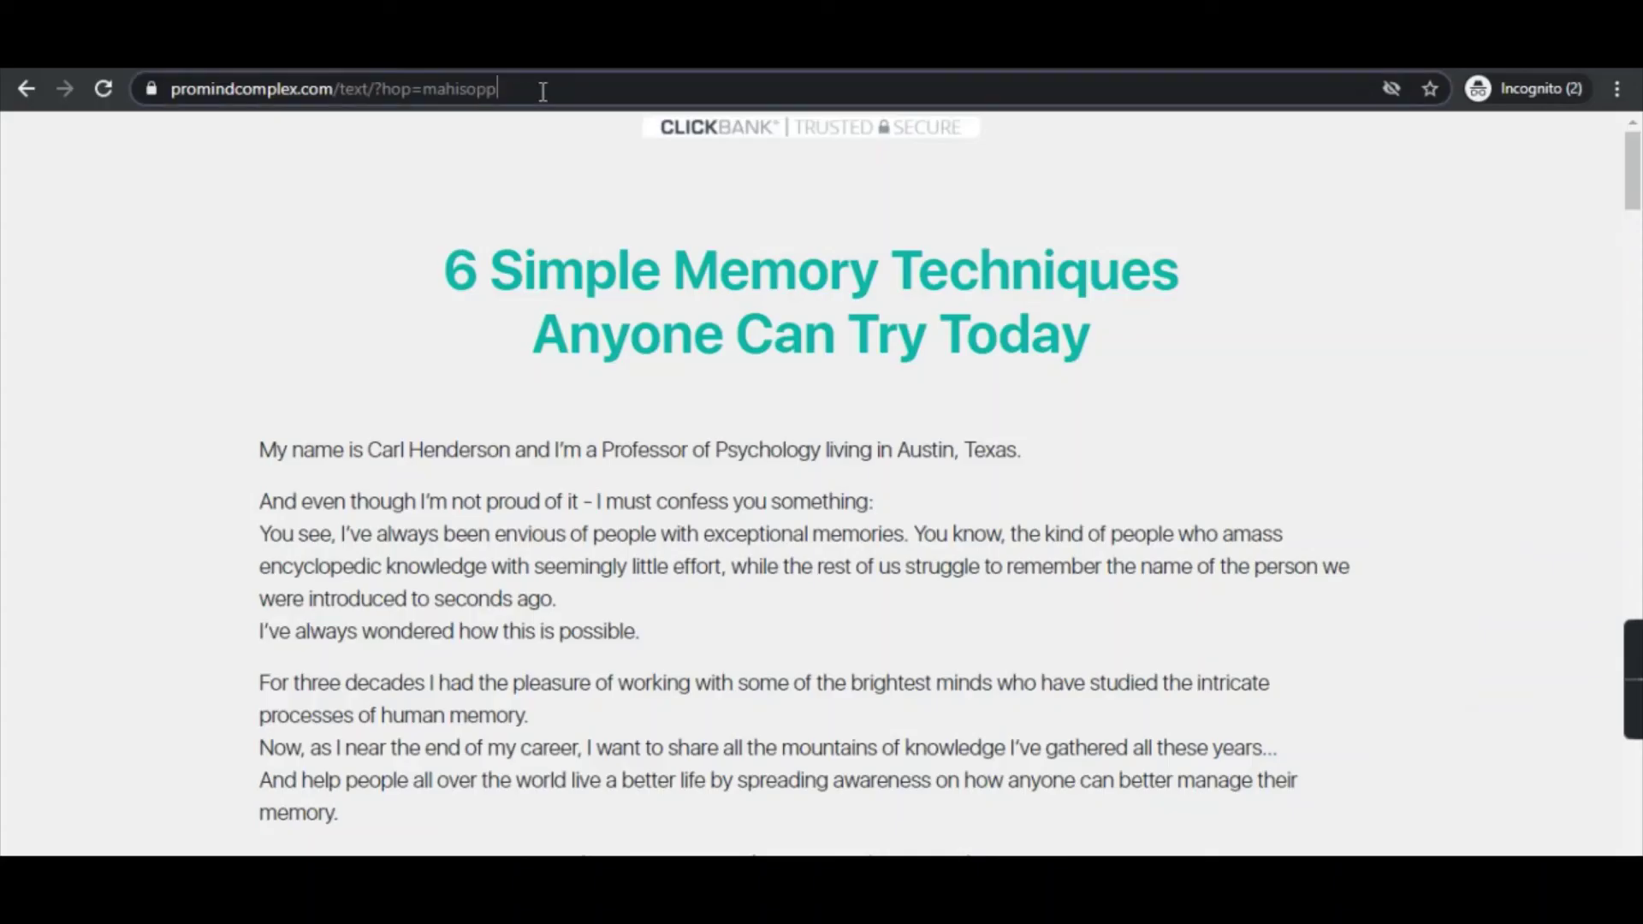
triple_click(542, 91)
key(ctrl+v)
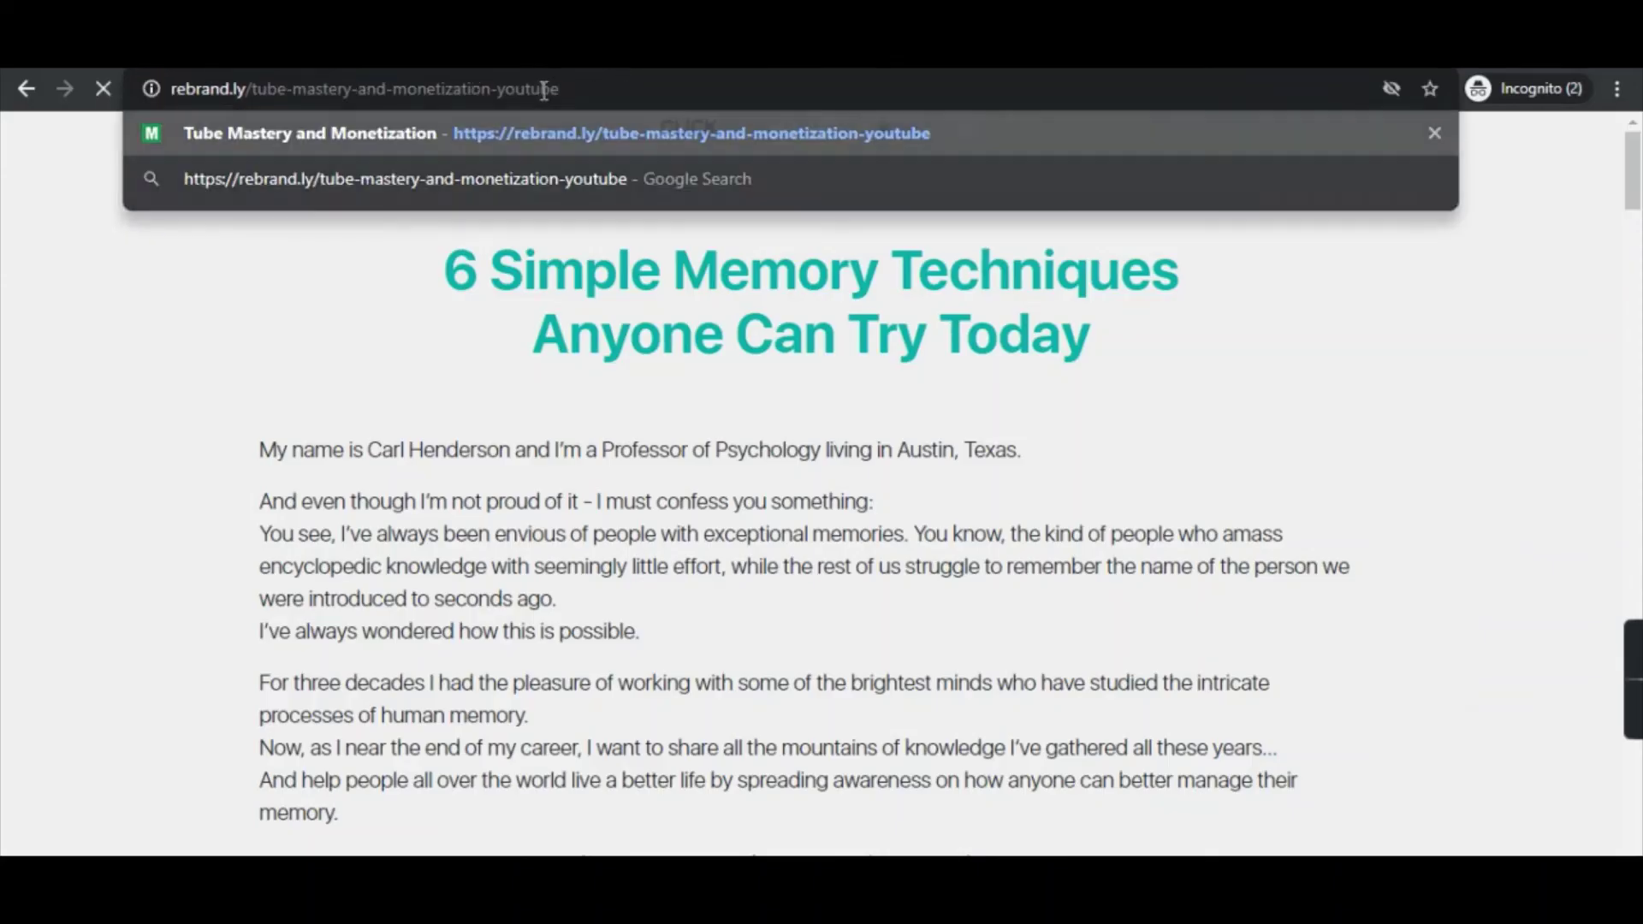
key(Return)
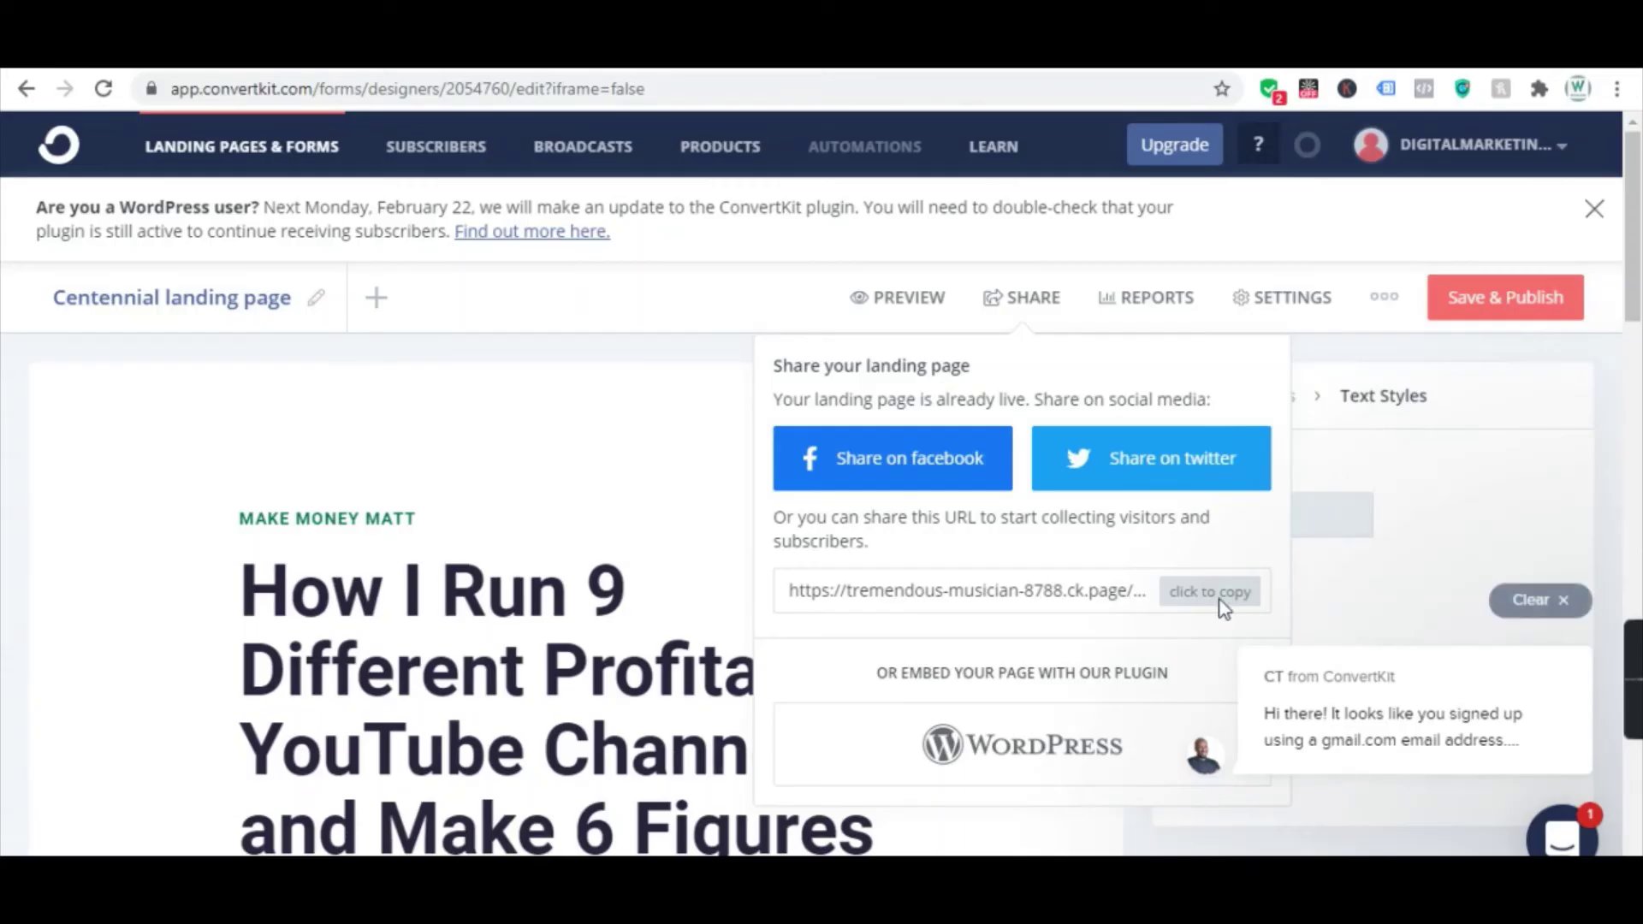
- Copy the landing page's public URL and select the incognito window's address bar
triple_click(1076, 590)
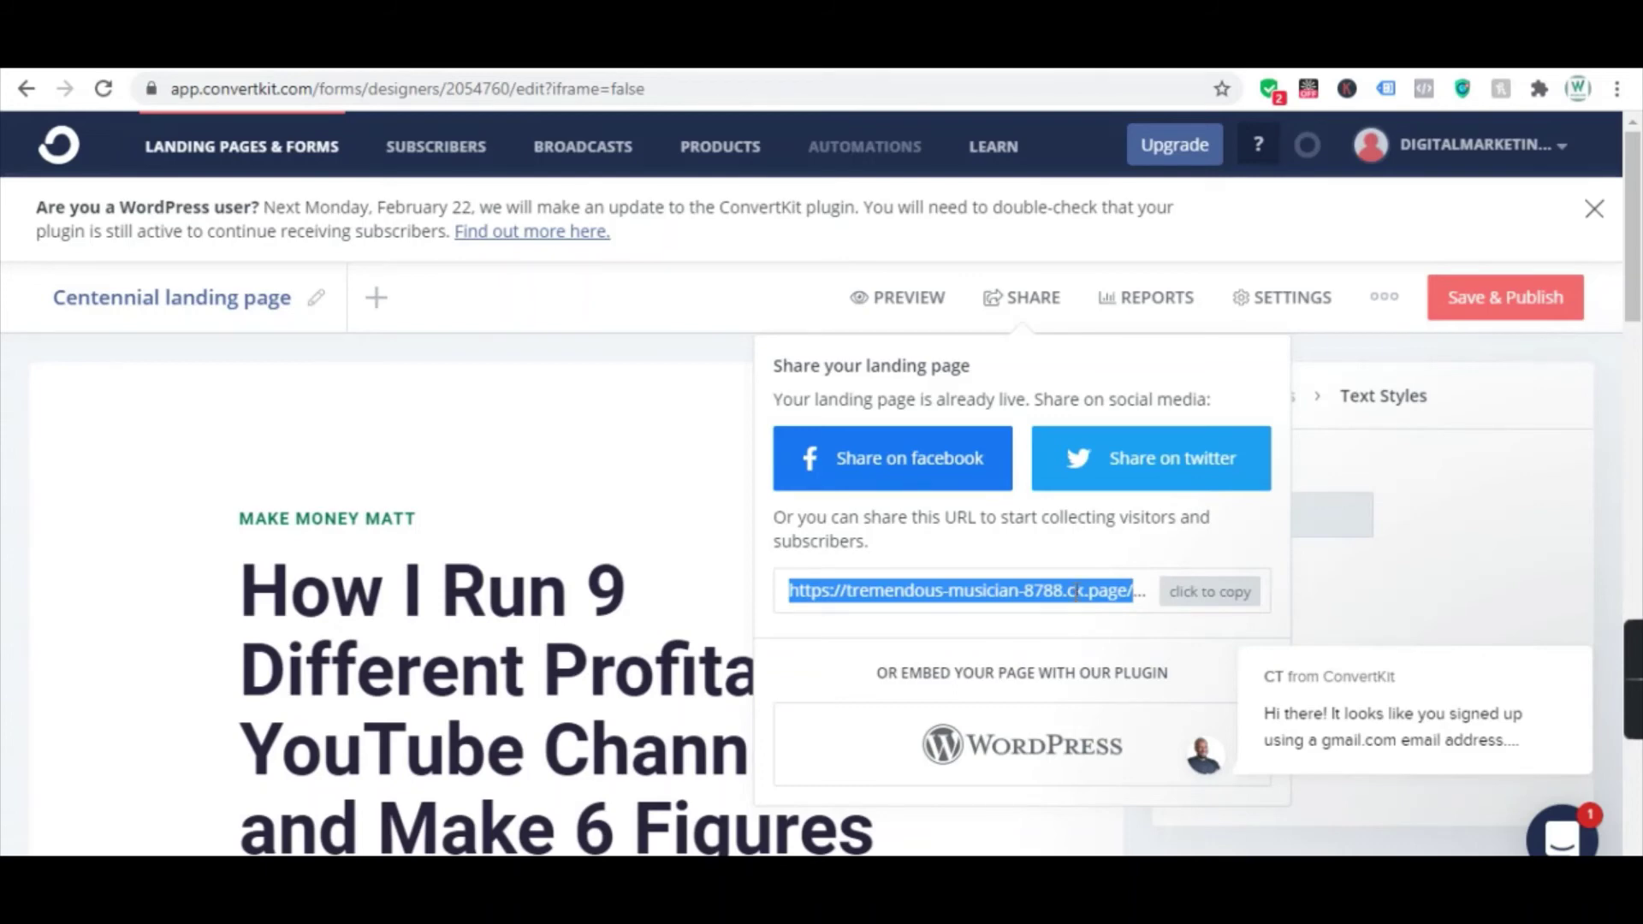
key(alt+Tab)
click(546, 89)
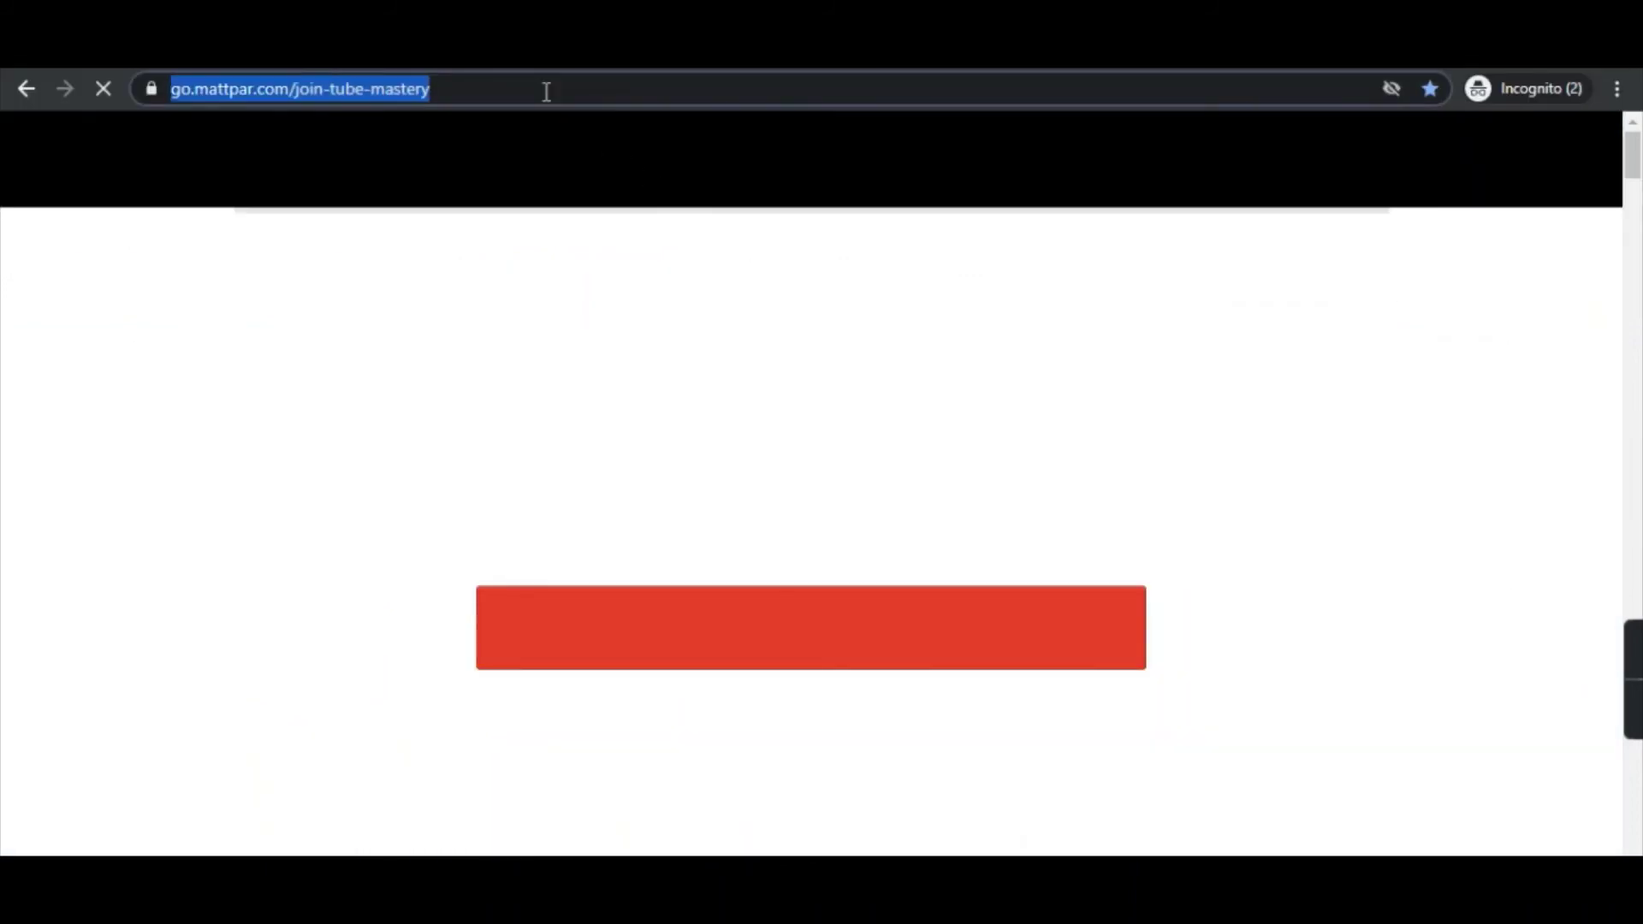
- Load the live landing page from its pasted URL in the incognito window
key(ctrl+v)
key(Return)
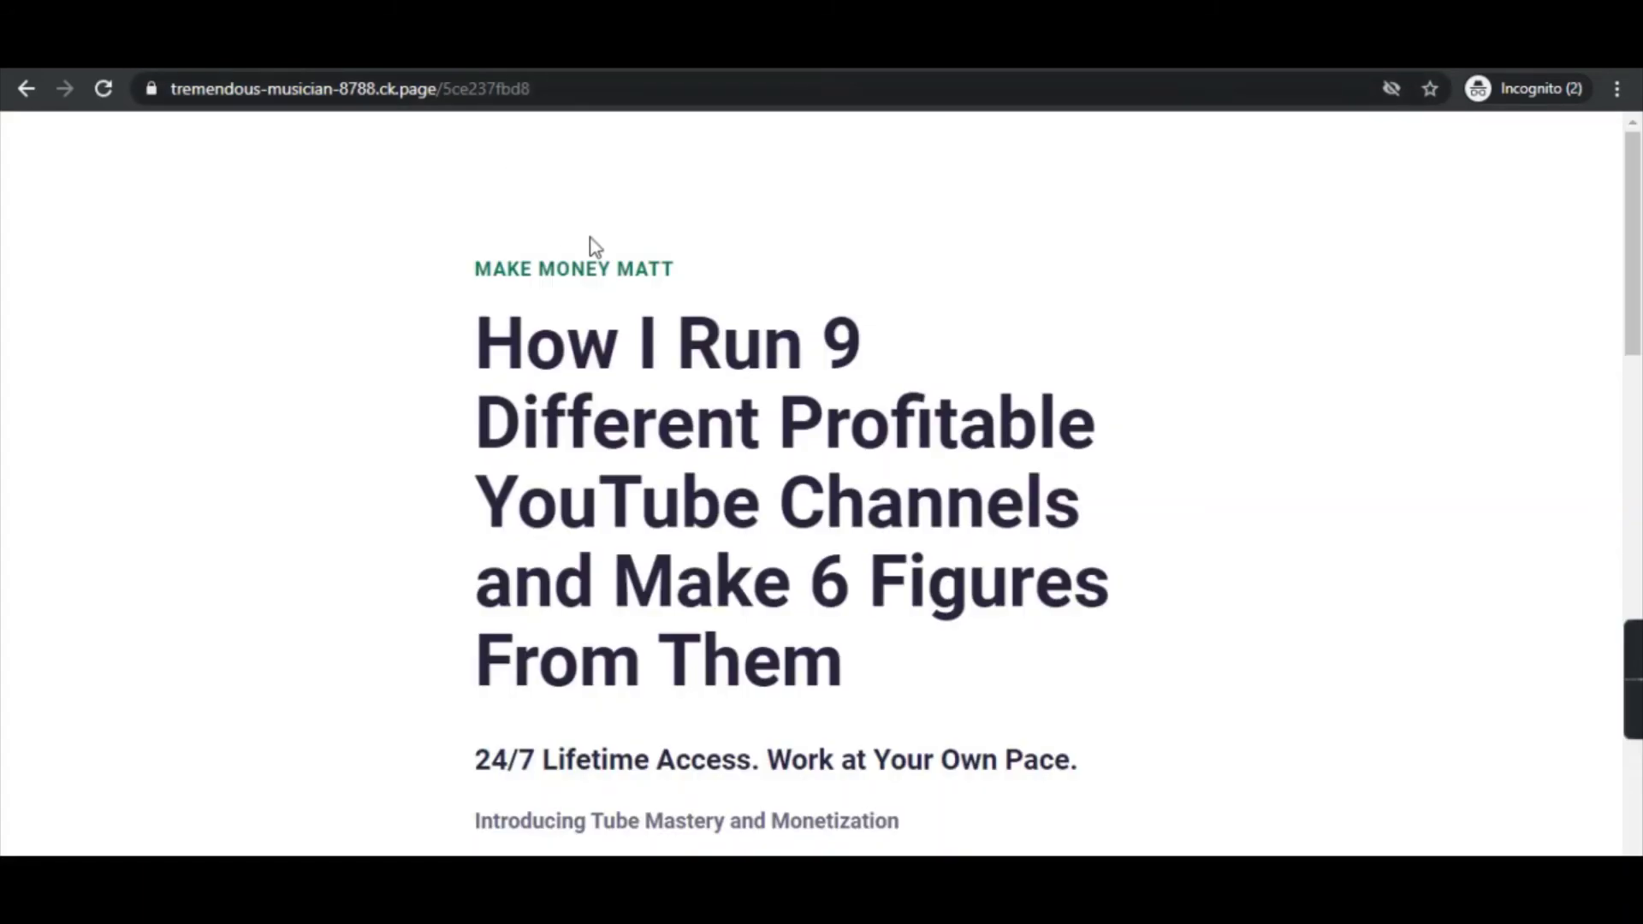
scroll(529, 298, down, 8)
scroll(528, 298, down, 5)
- Sign up with a suggested test email, pass the not-a-robot check, and subscribe
click(614, 433)
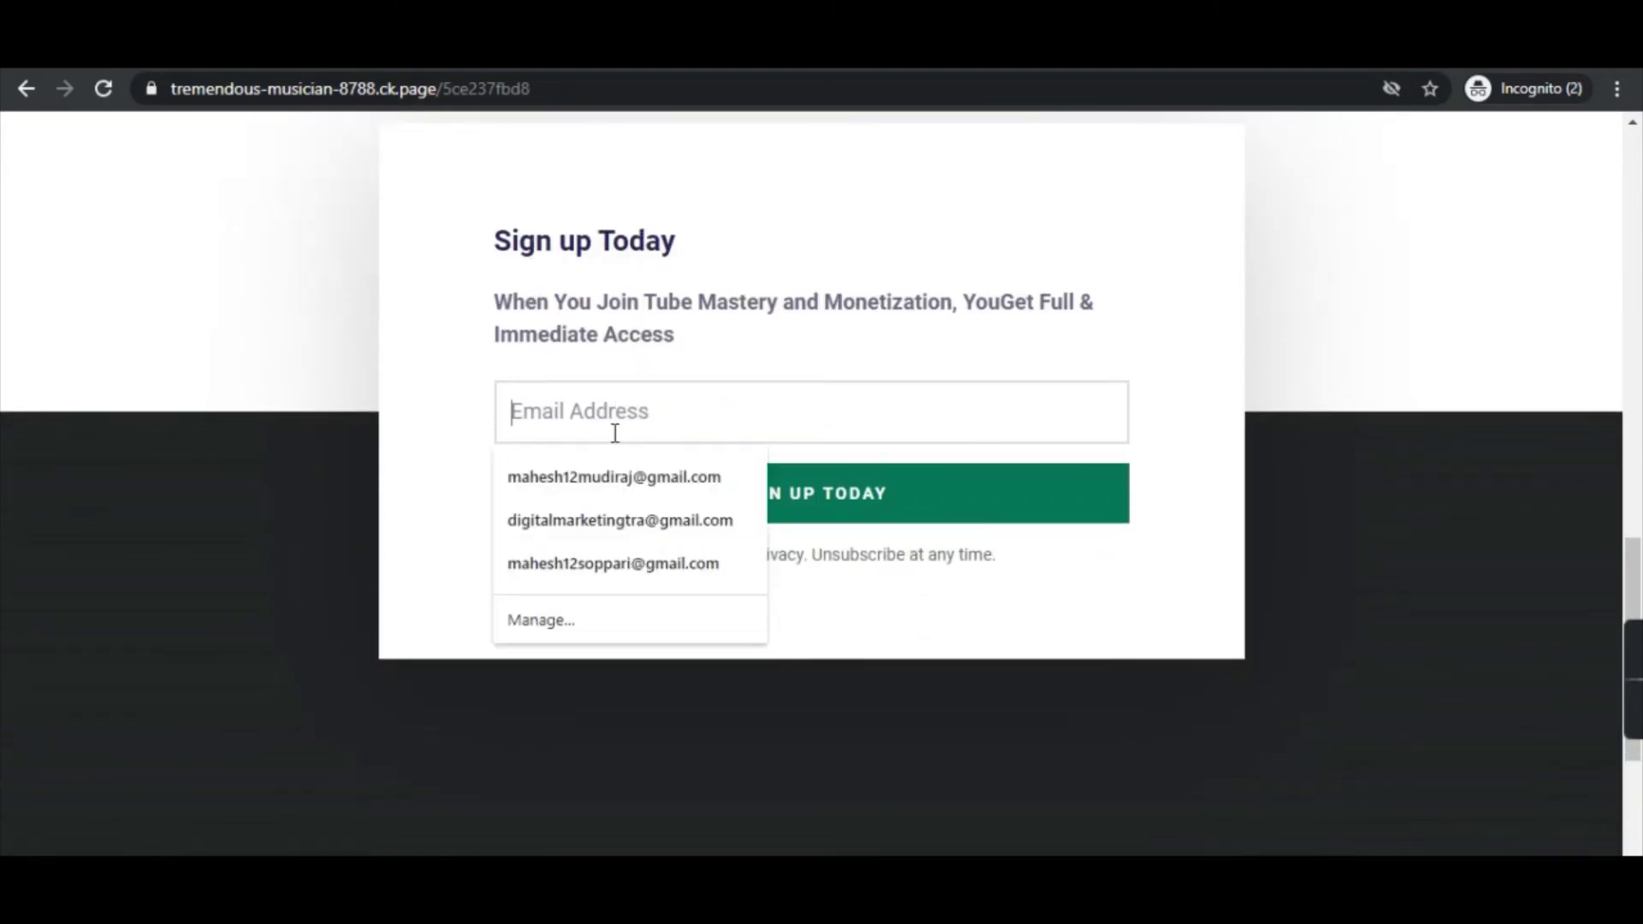
click(334, 415)
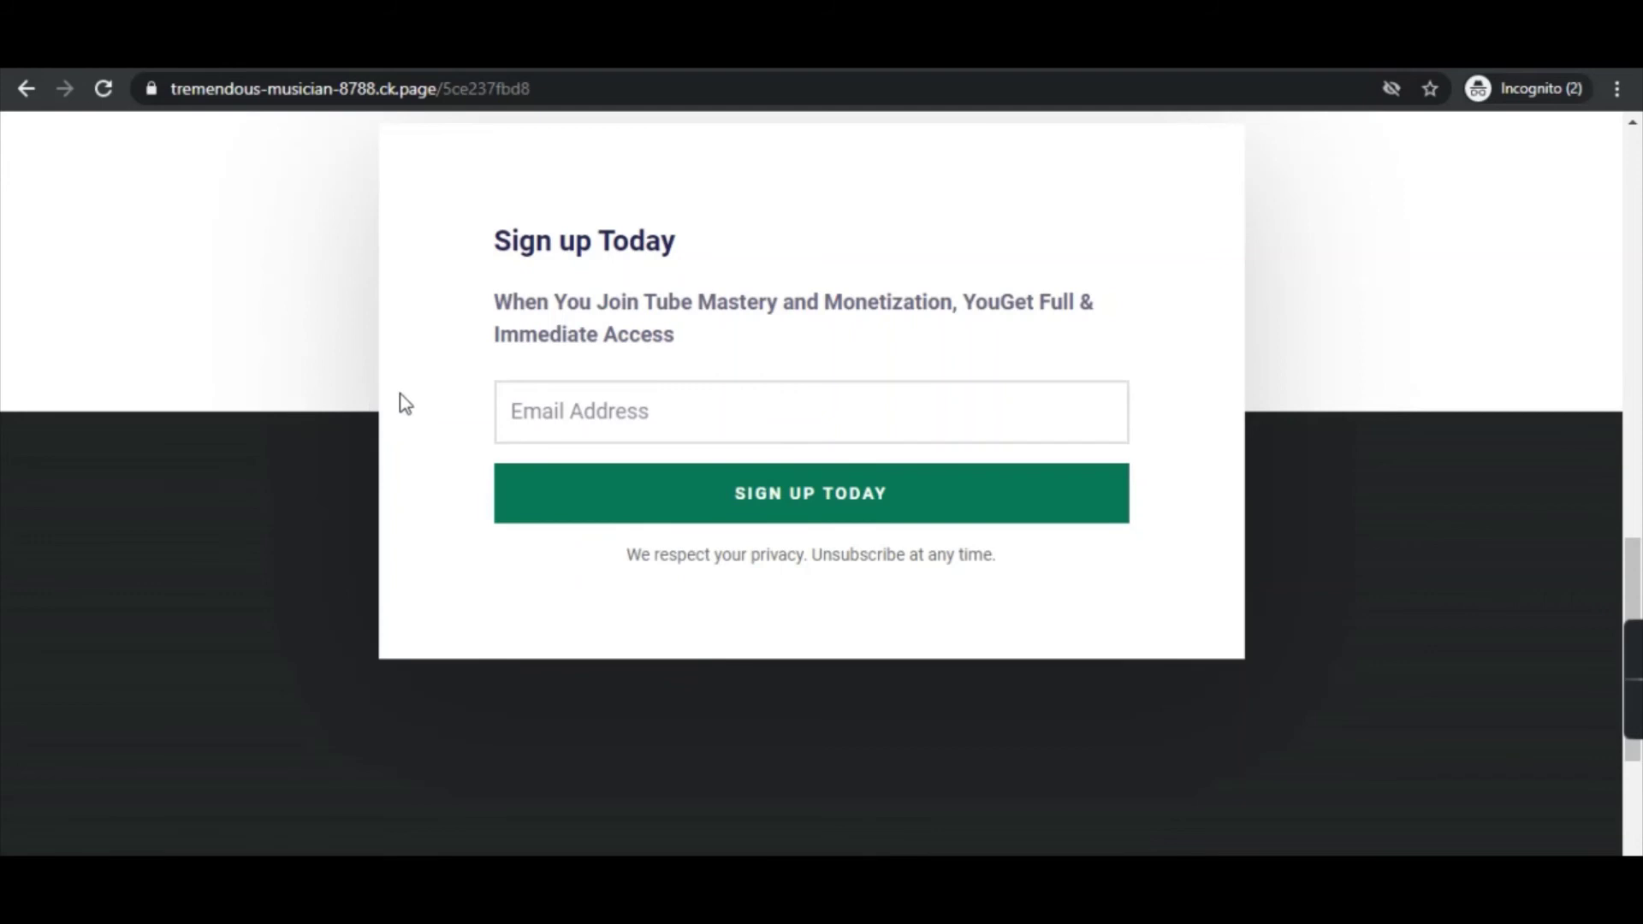
click(523, 393)
text(t)
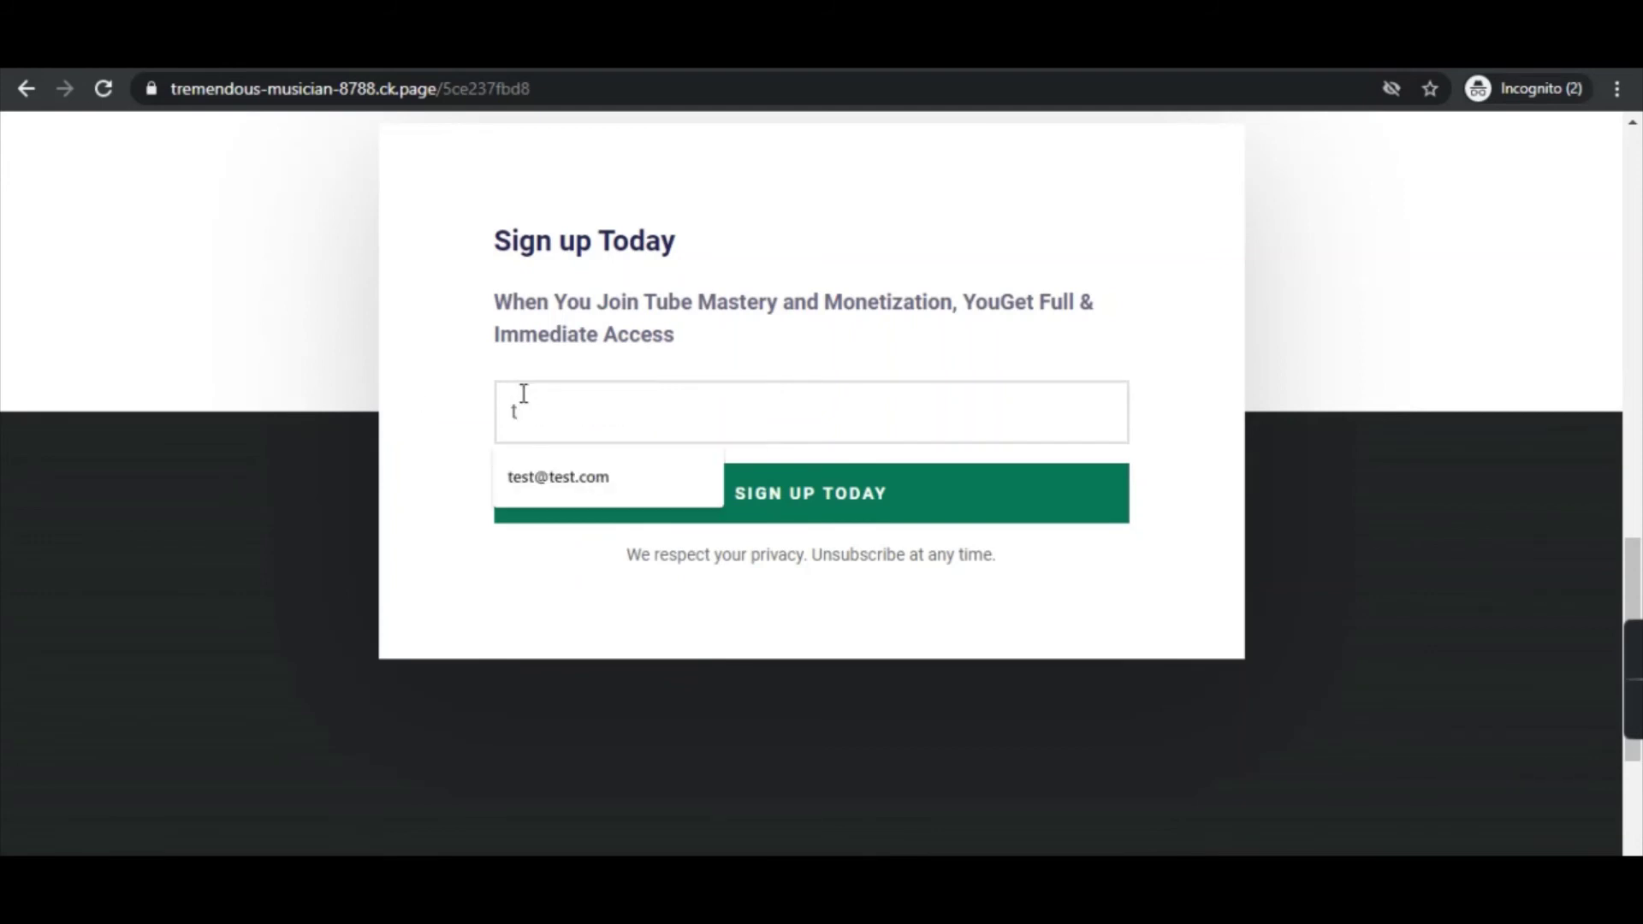
click(594, 491)
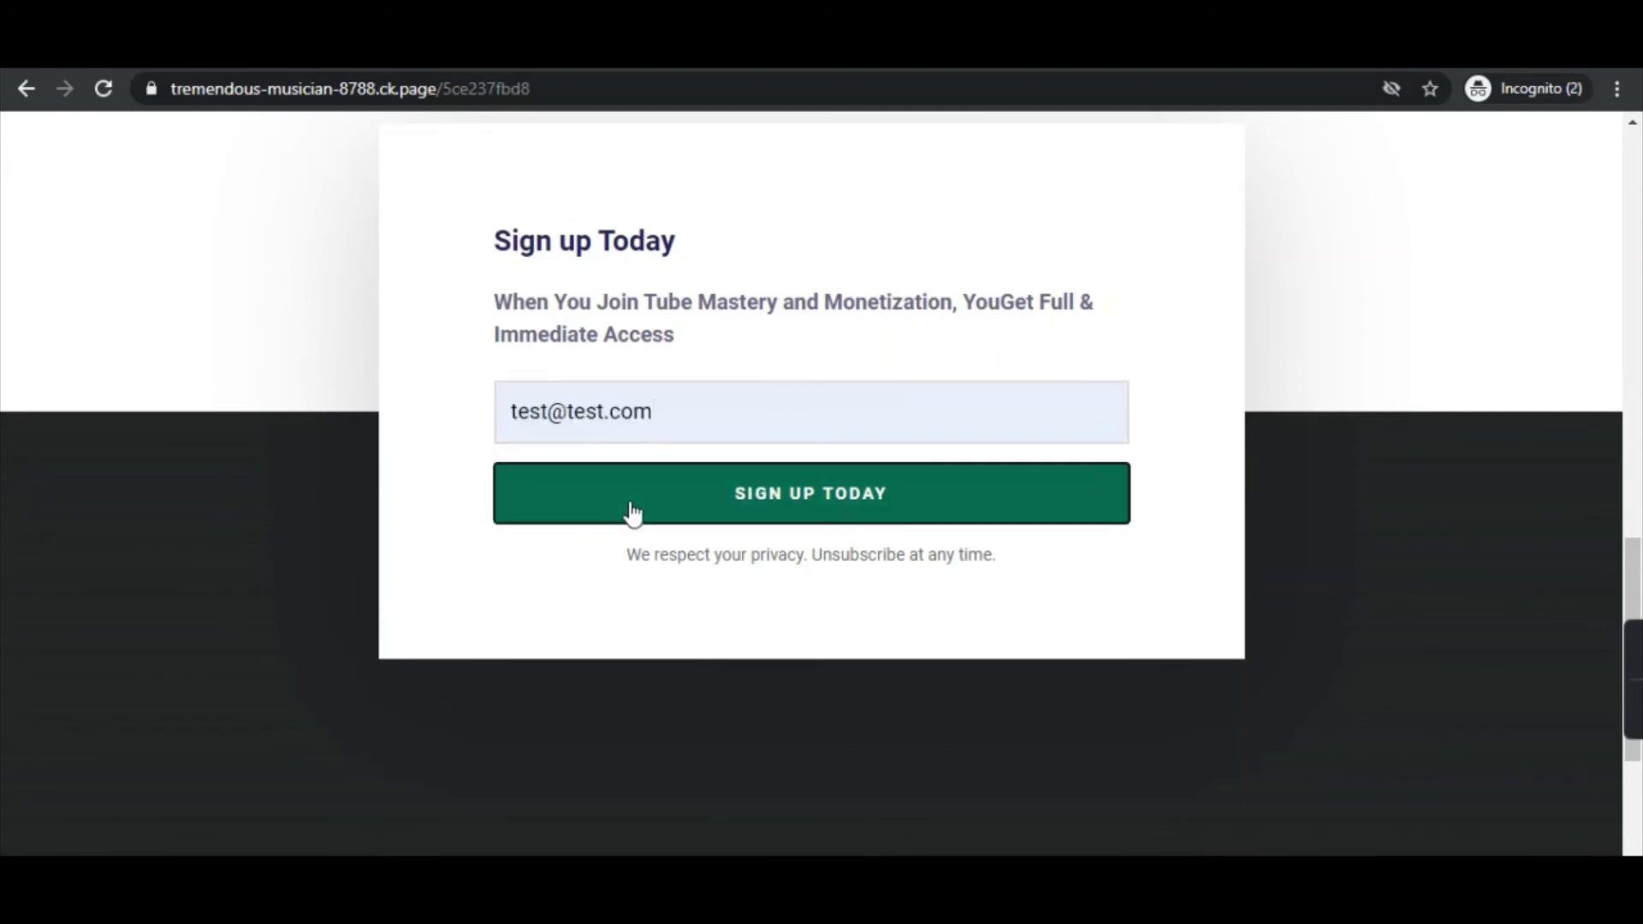
click(631, 516)
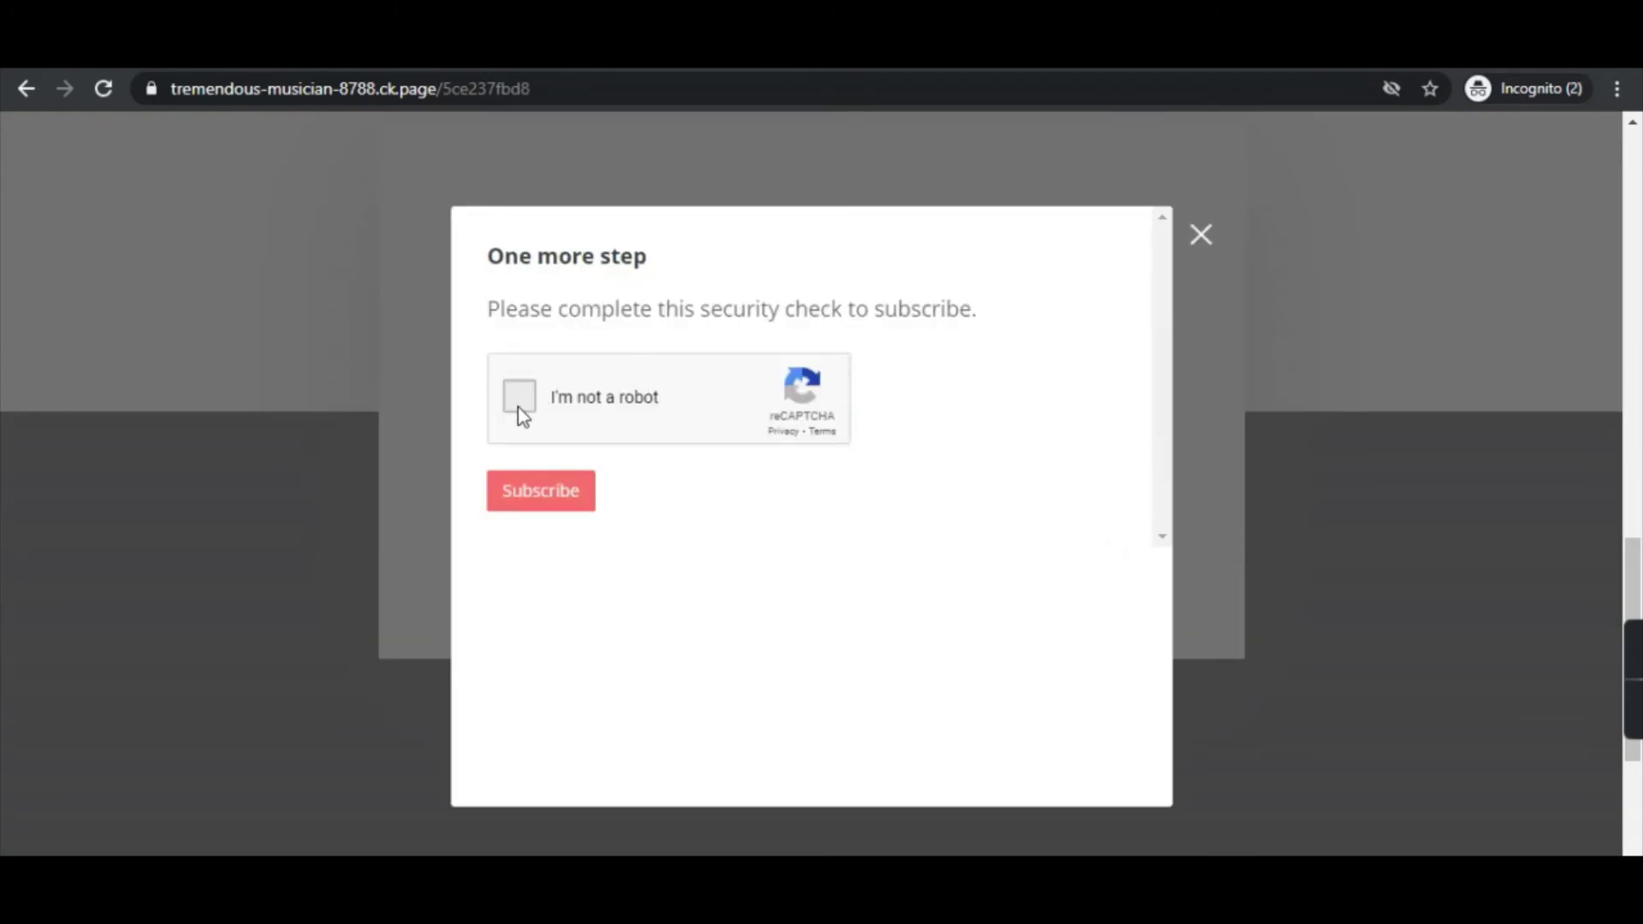
click(519, 407)
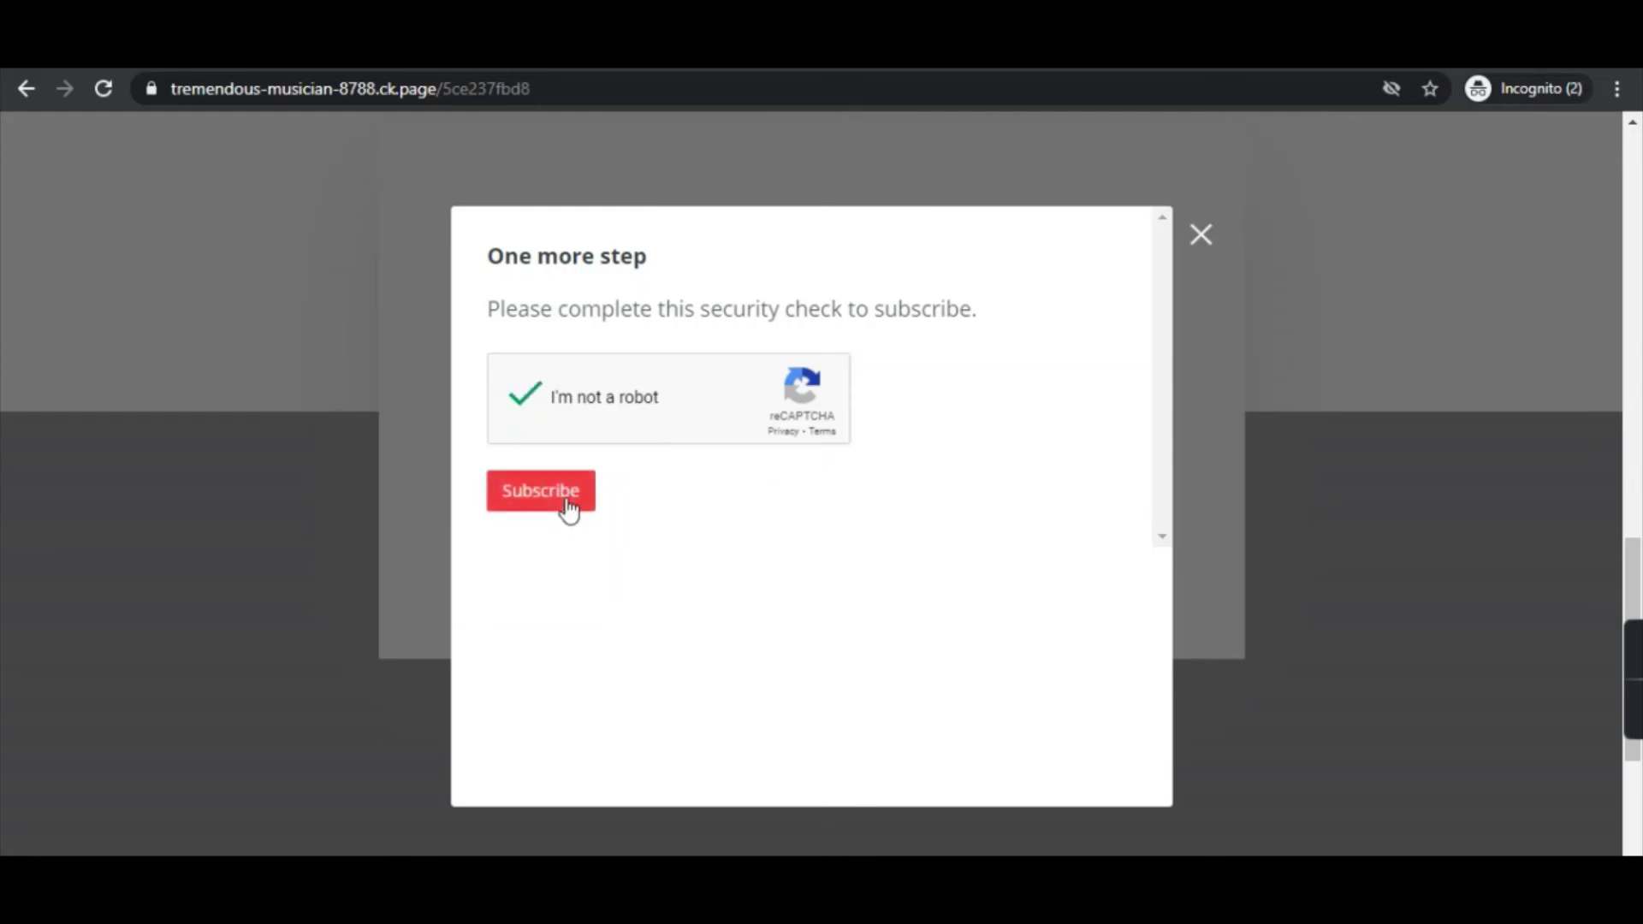
click(568, 504)
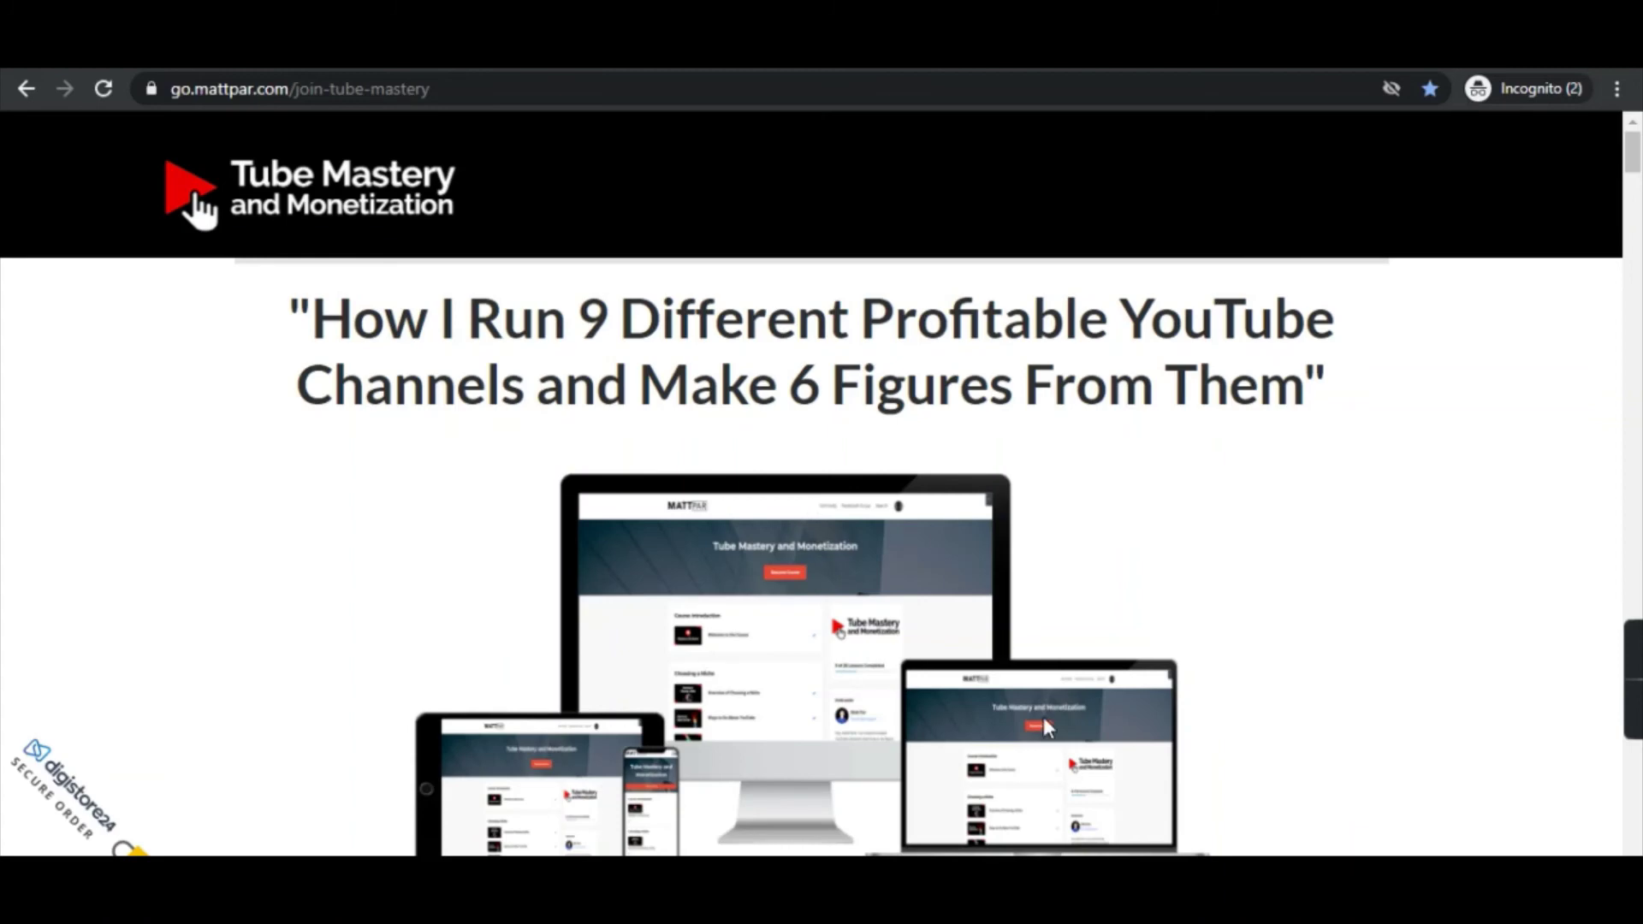
- Return to the ConvertKit window and select the landing page share URL
mouse_move(940, 899)
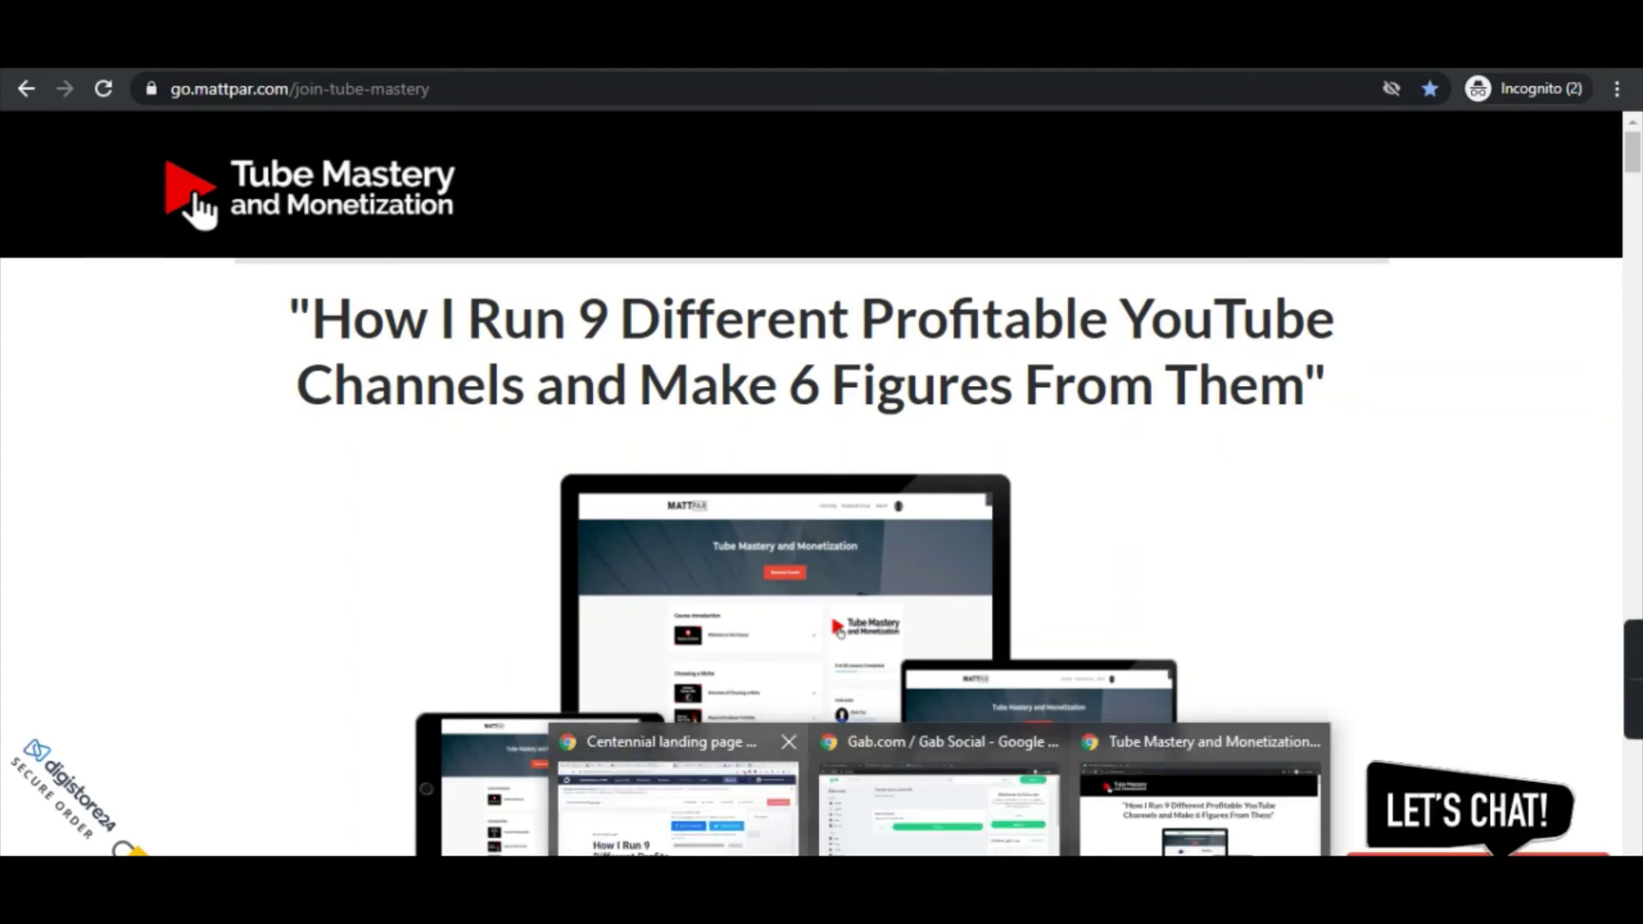
click(676, 796)
click(899, 588)
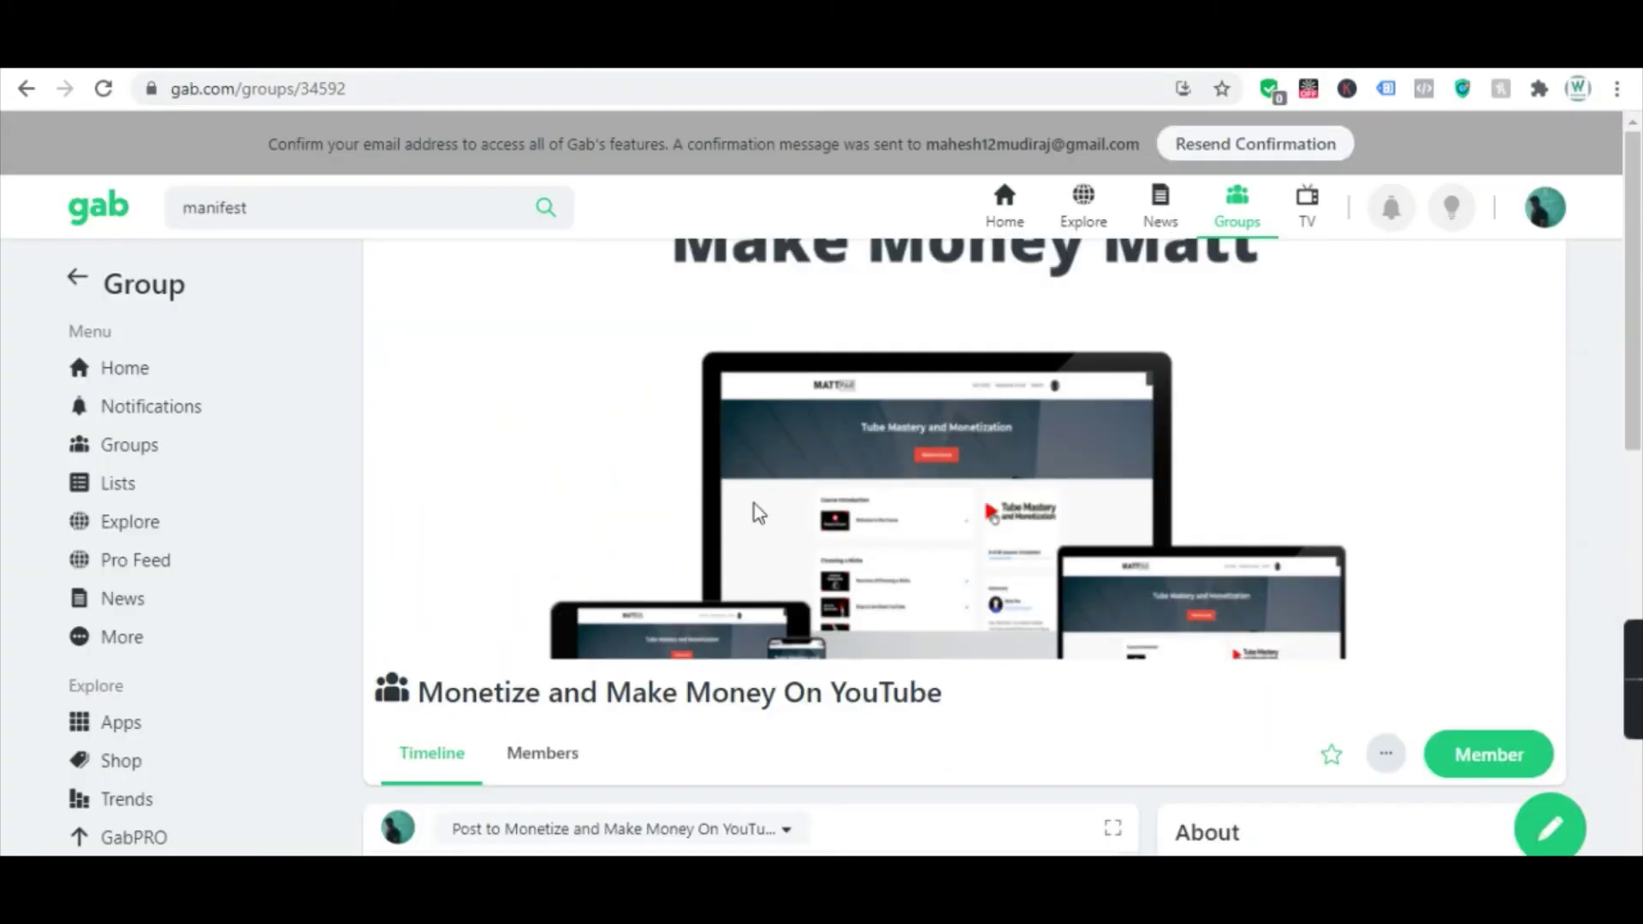
scroll(759, 513, down, 5)
- Begin a Gab group post and scroll through the student testimonial videos
click(589, 397)
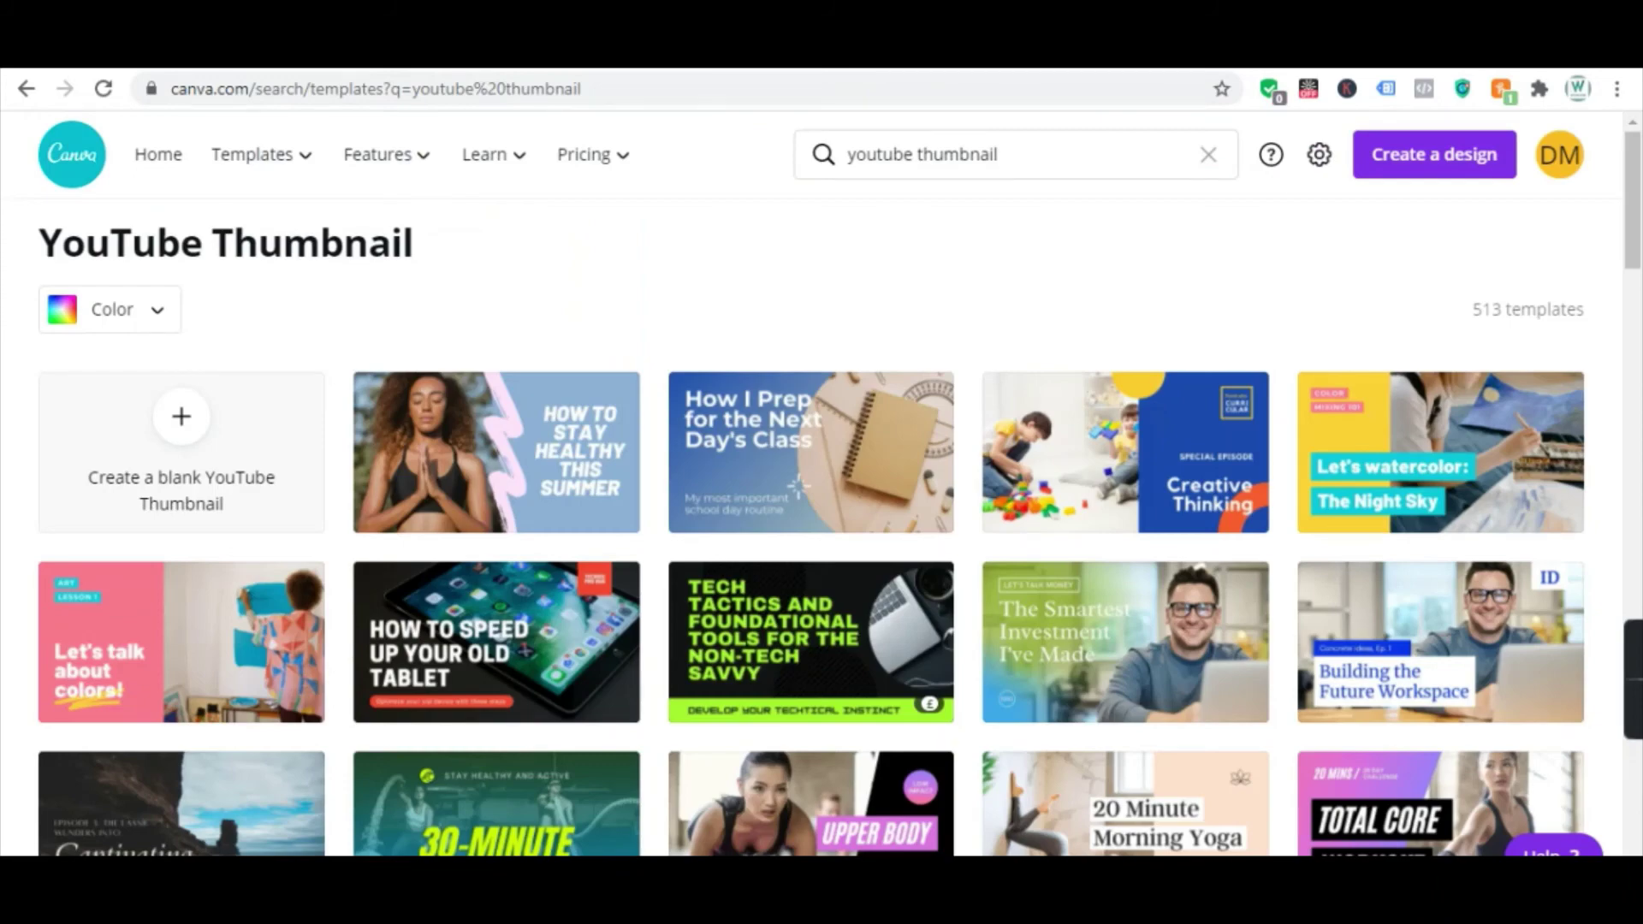
scroll(753, 539, down, 10)
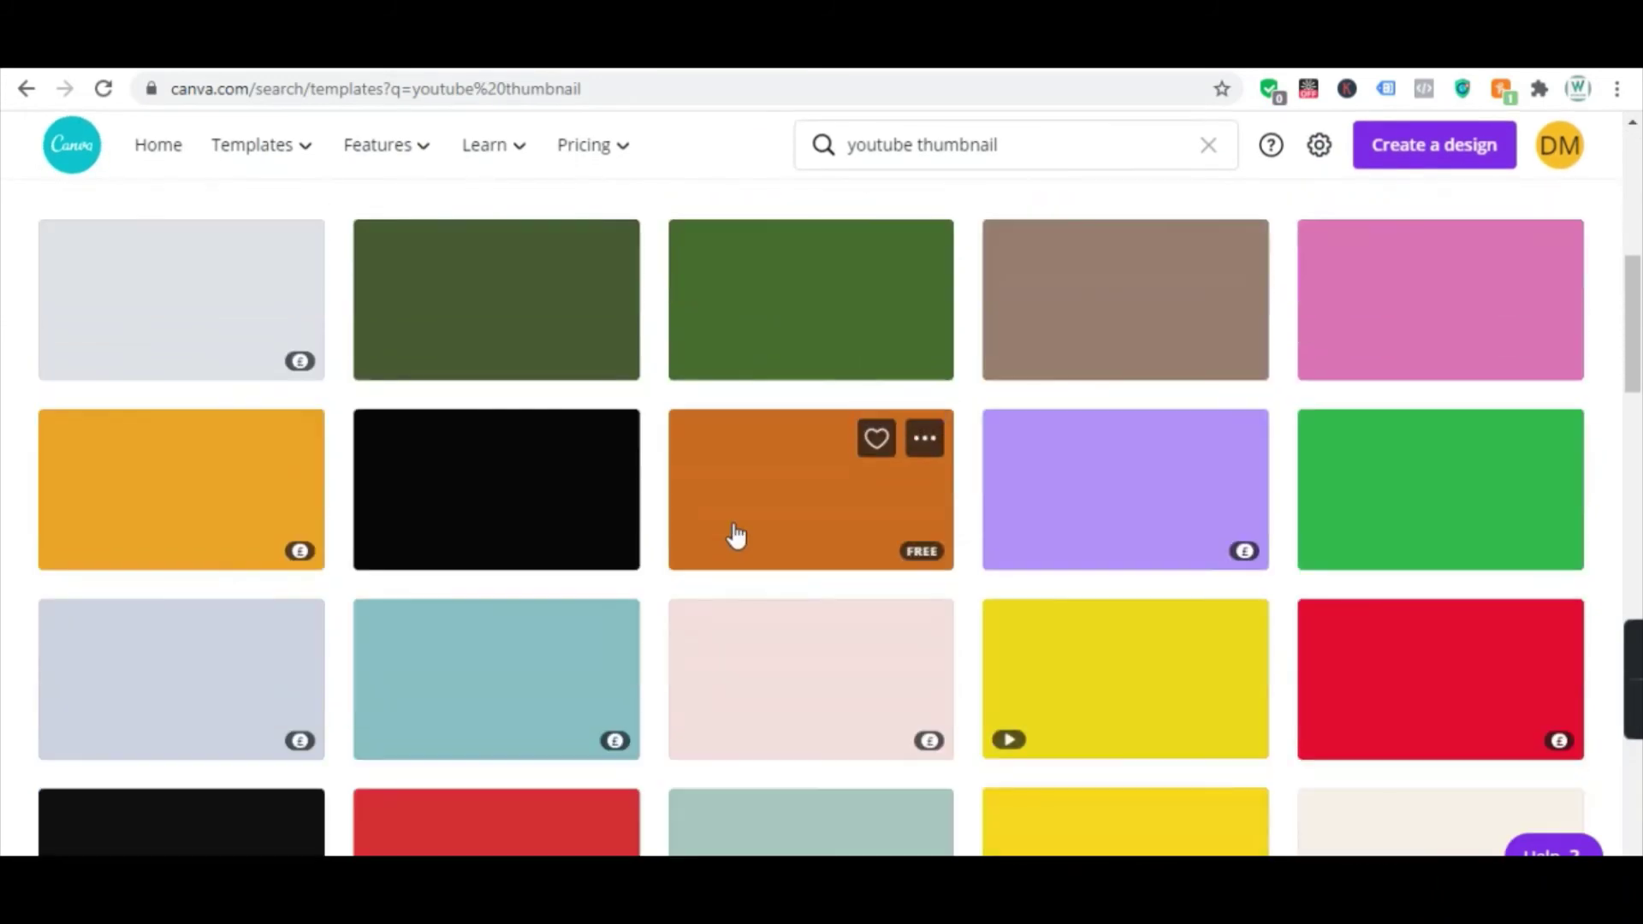
scroll(736, 528, up, 8)
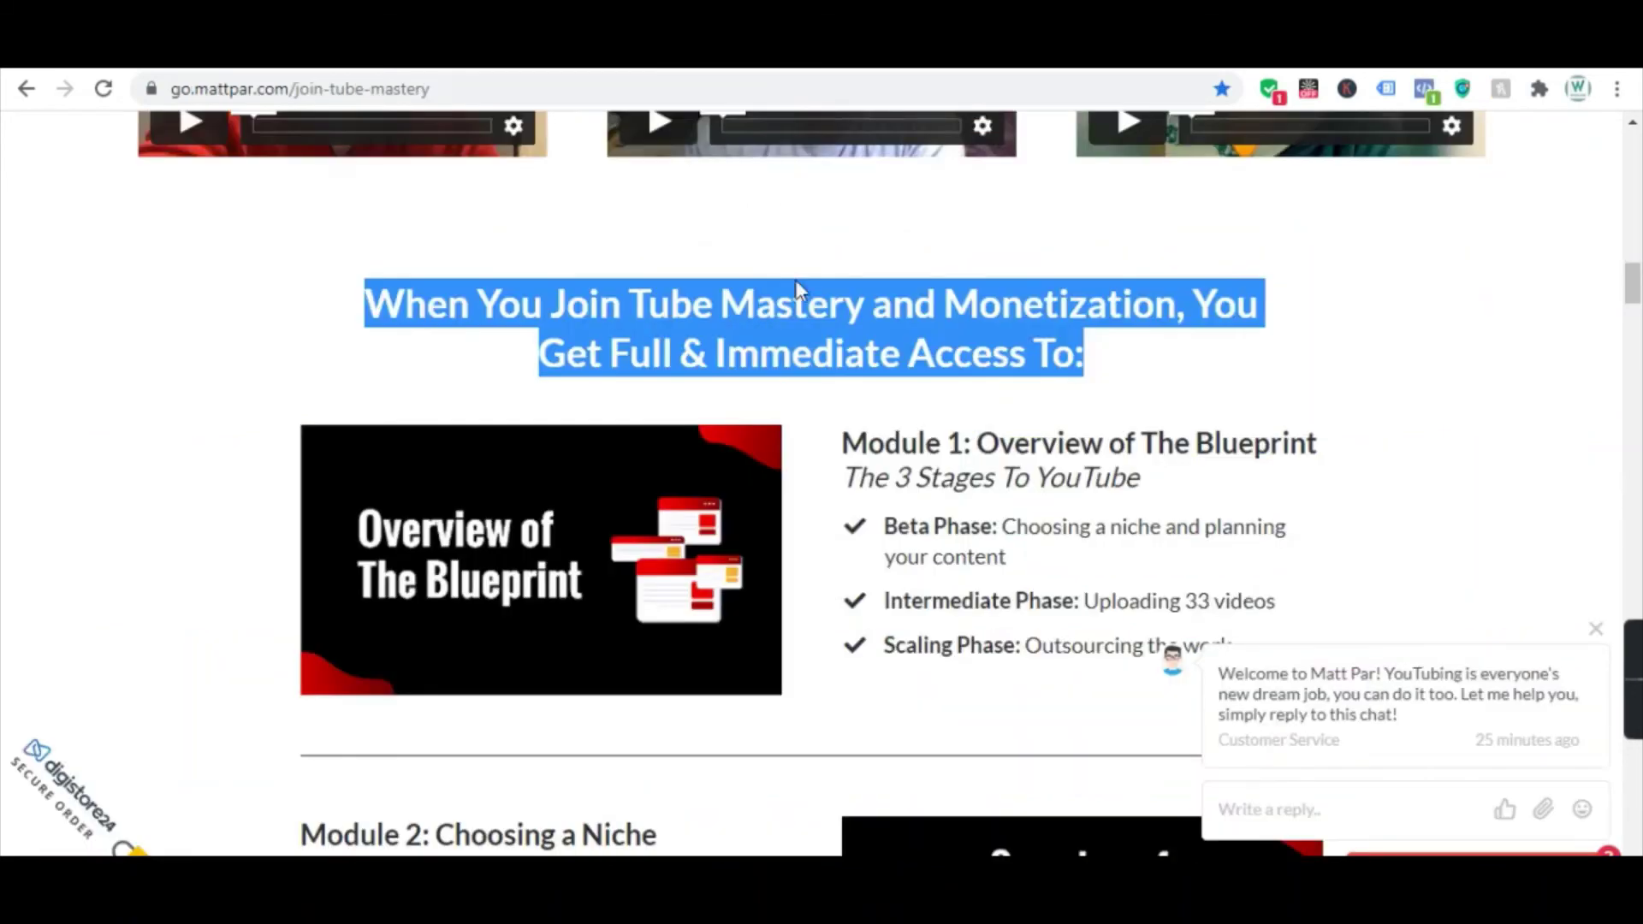
scroll(821, 308, down, 7)
scroll(833, 321, down, 20)
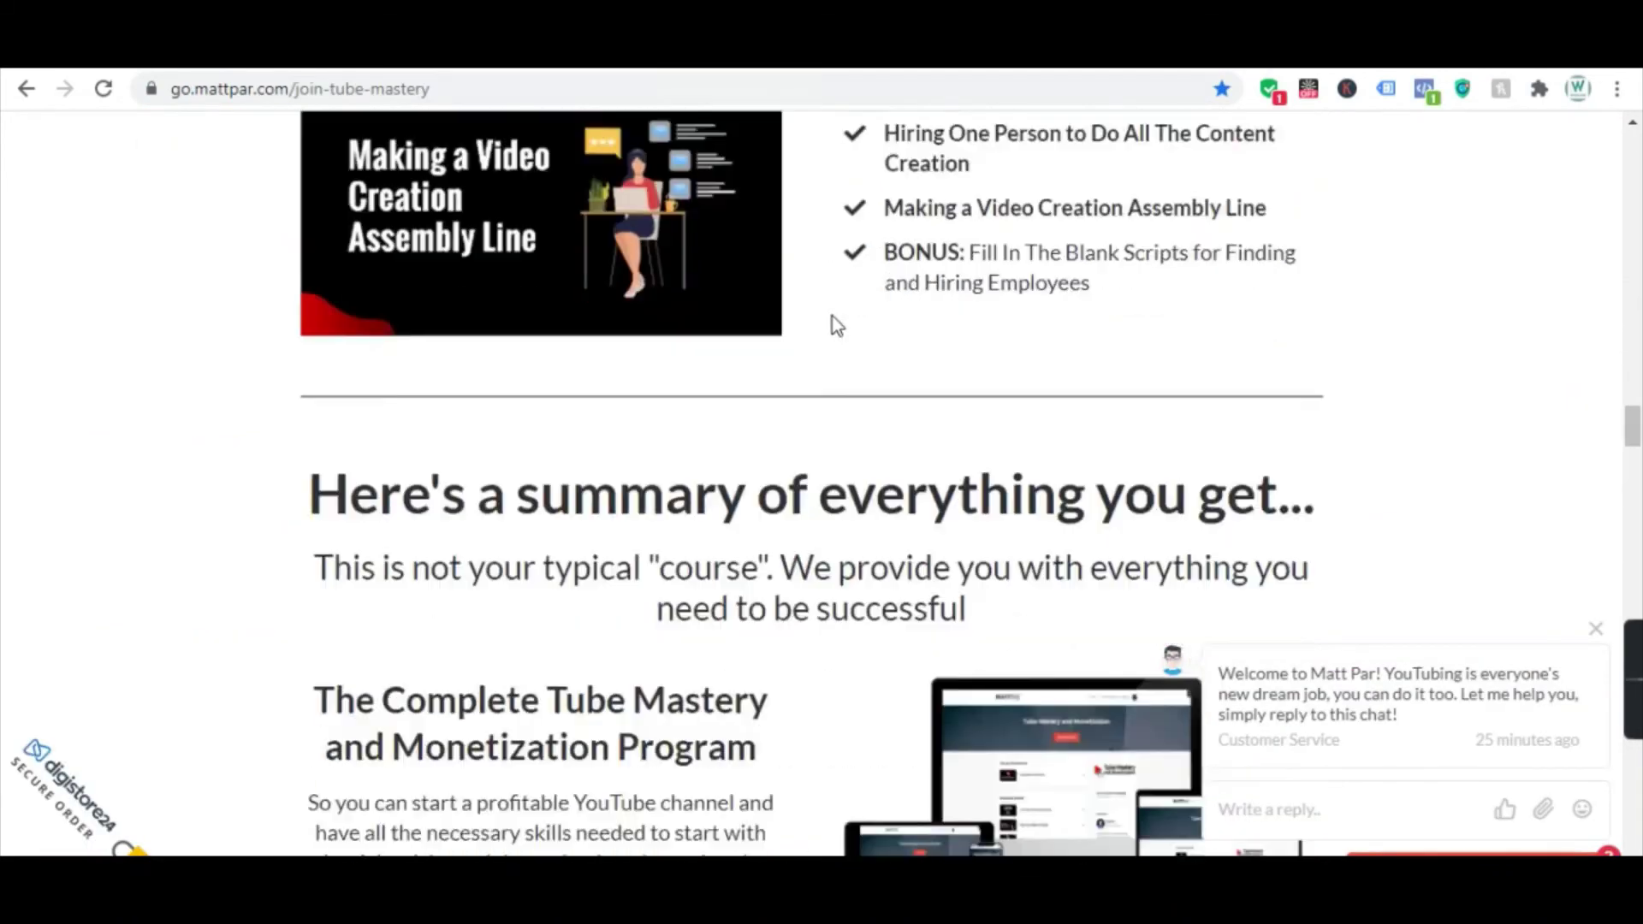
scroll(834, 321, down, 20)
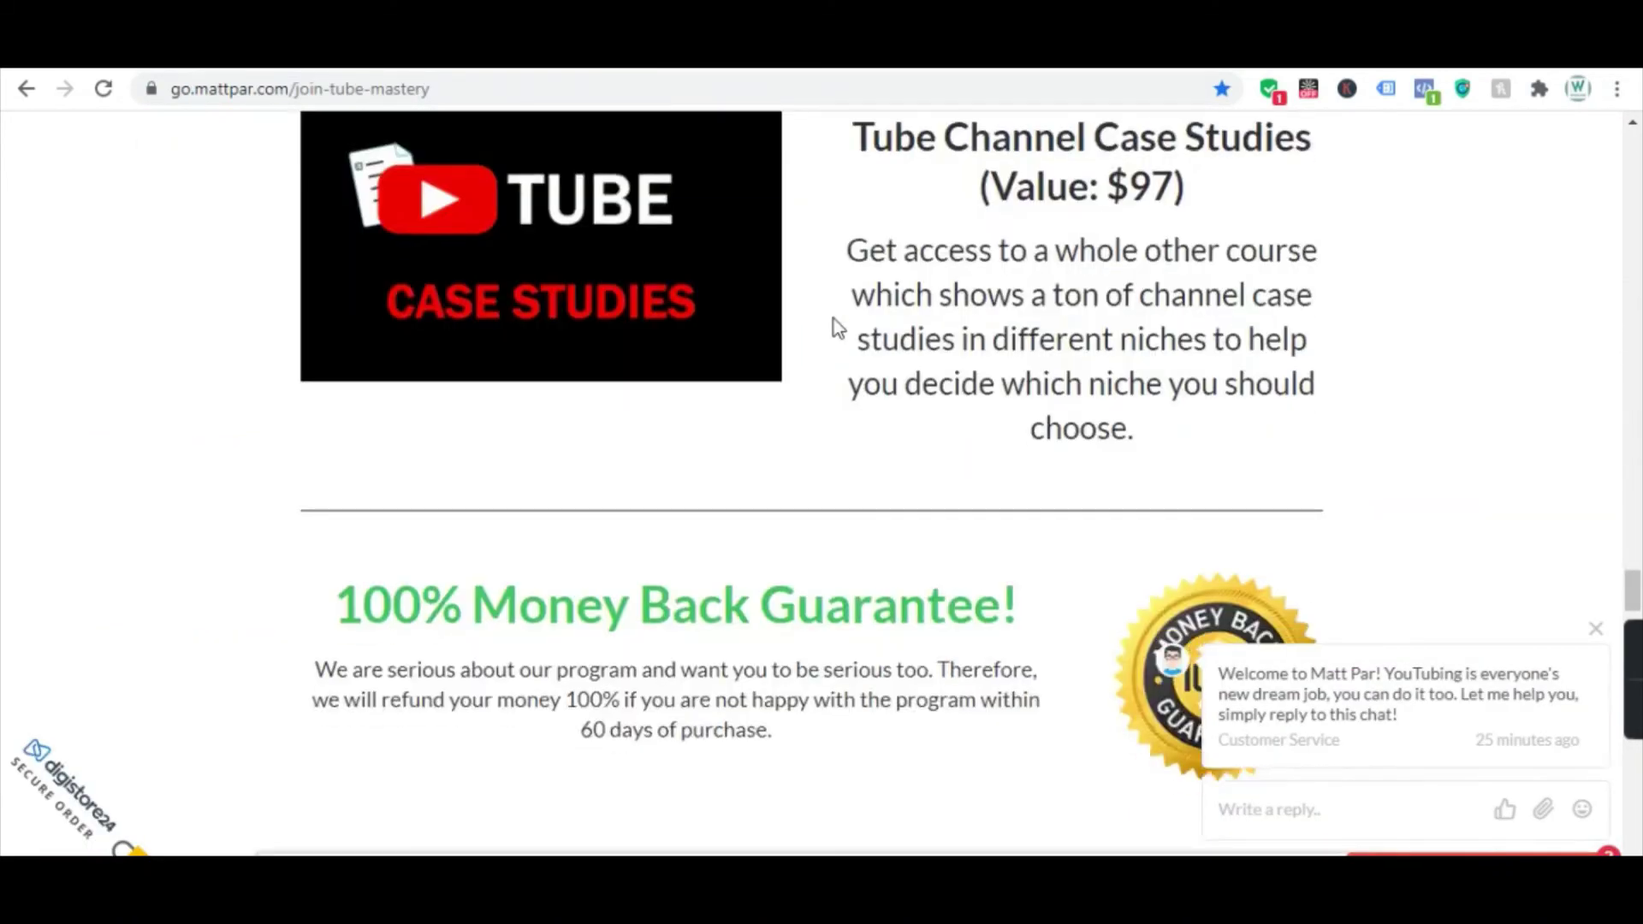
scroll(308, 494, up, 2)
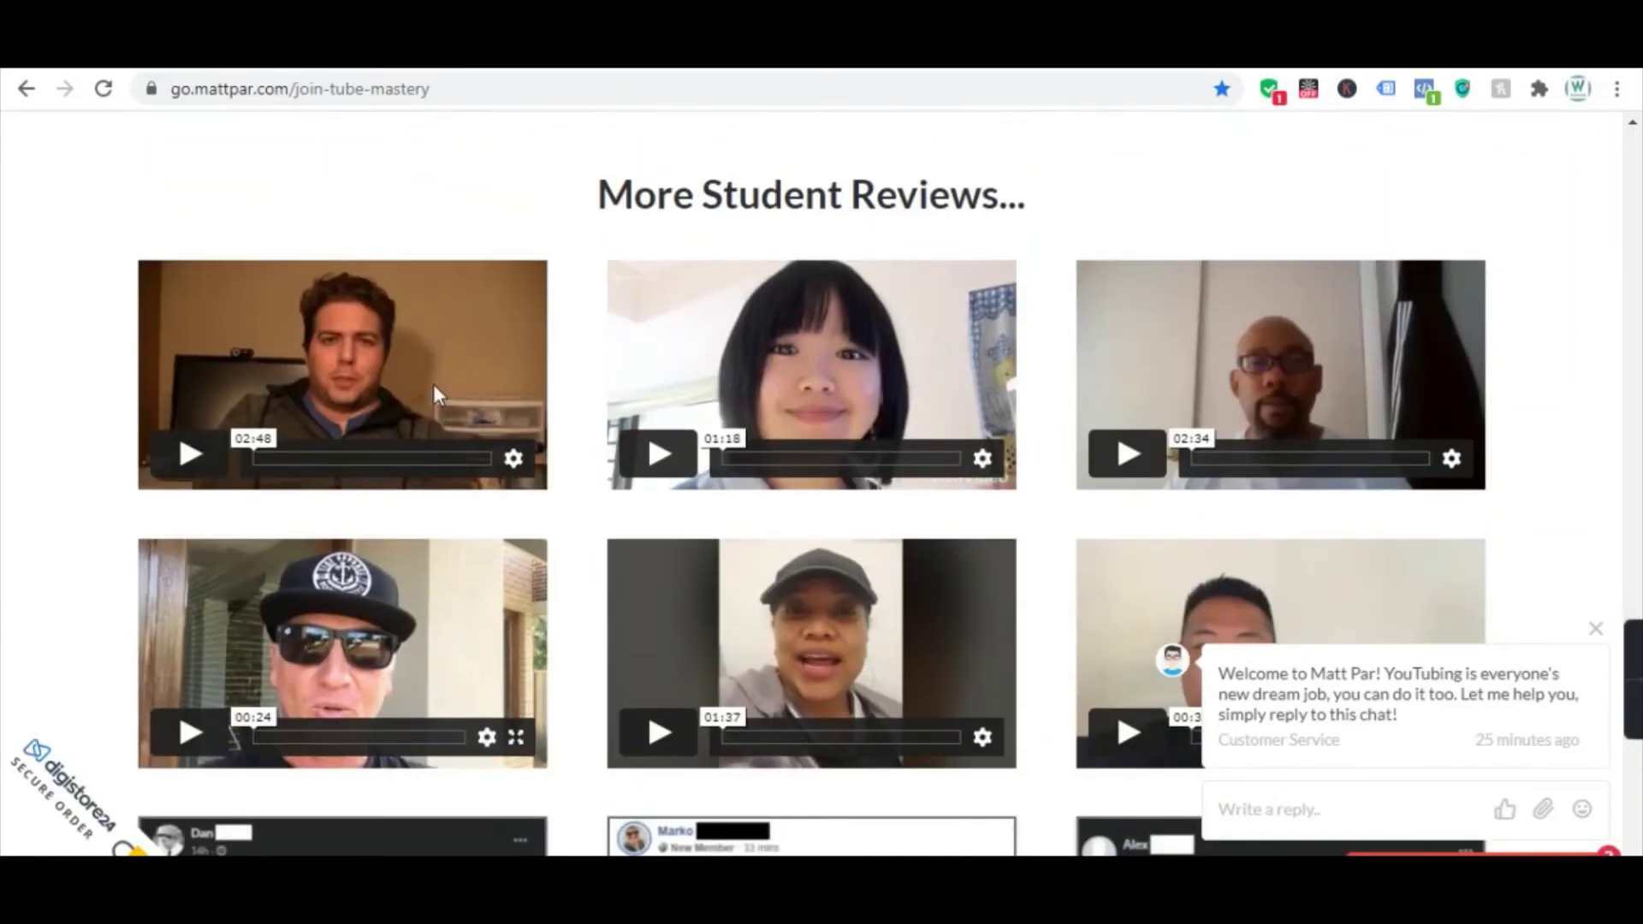
scroll(882, 451, down, 1)
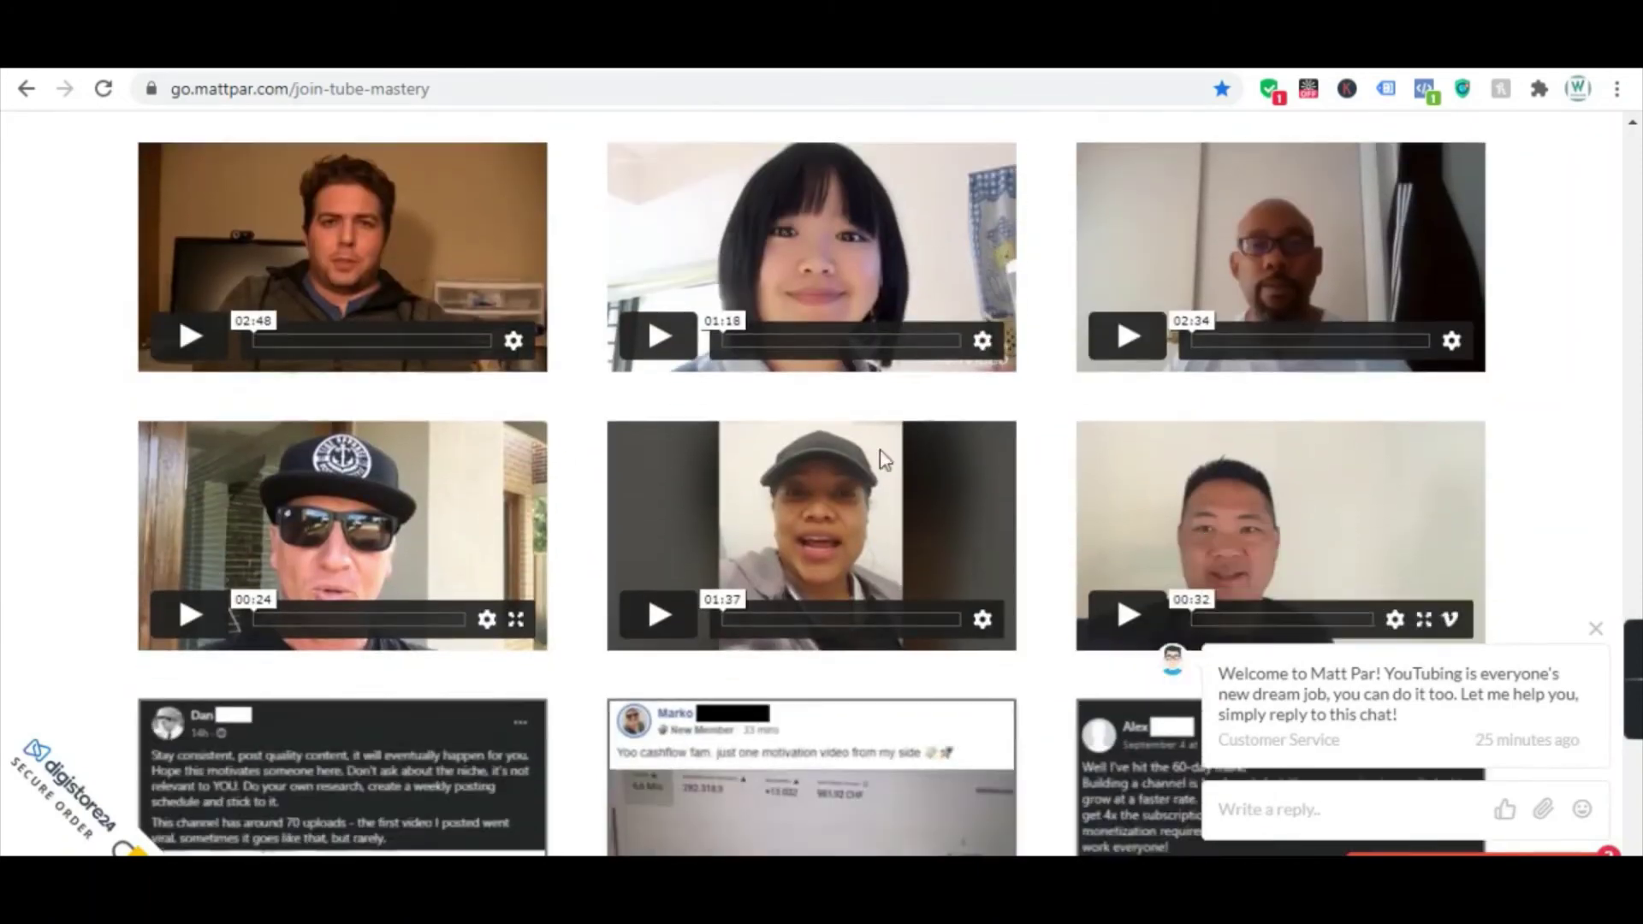
scroll(885, 459, down, 3)
scroll(875, 505, up, 7)
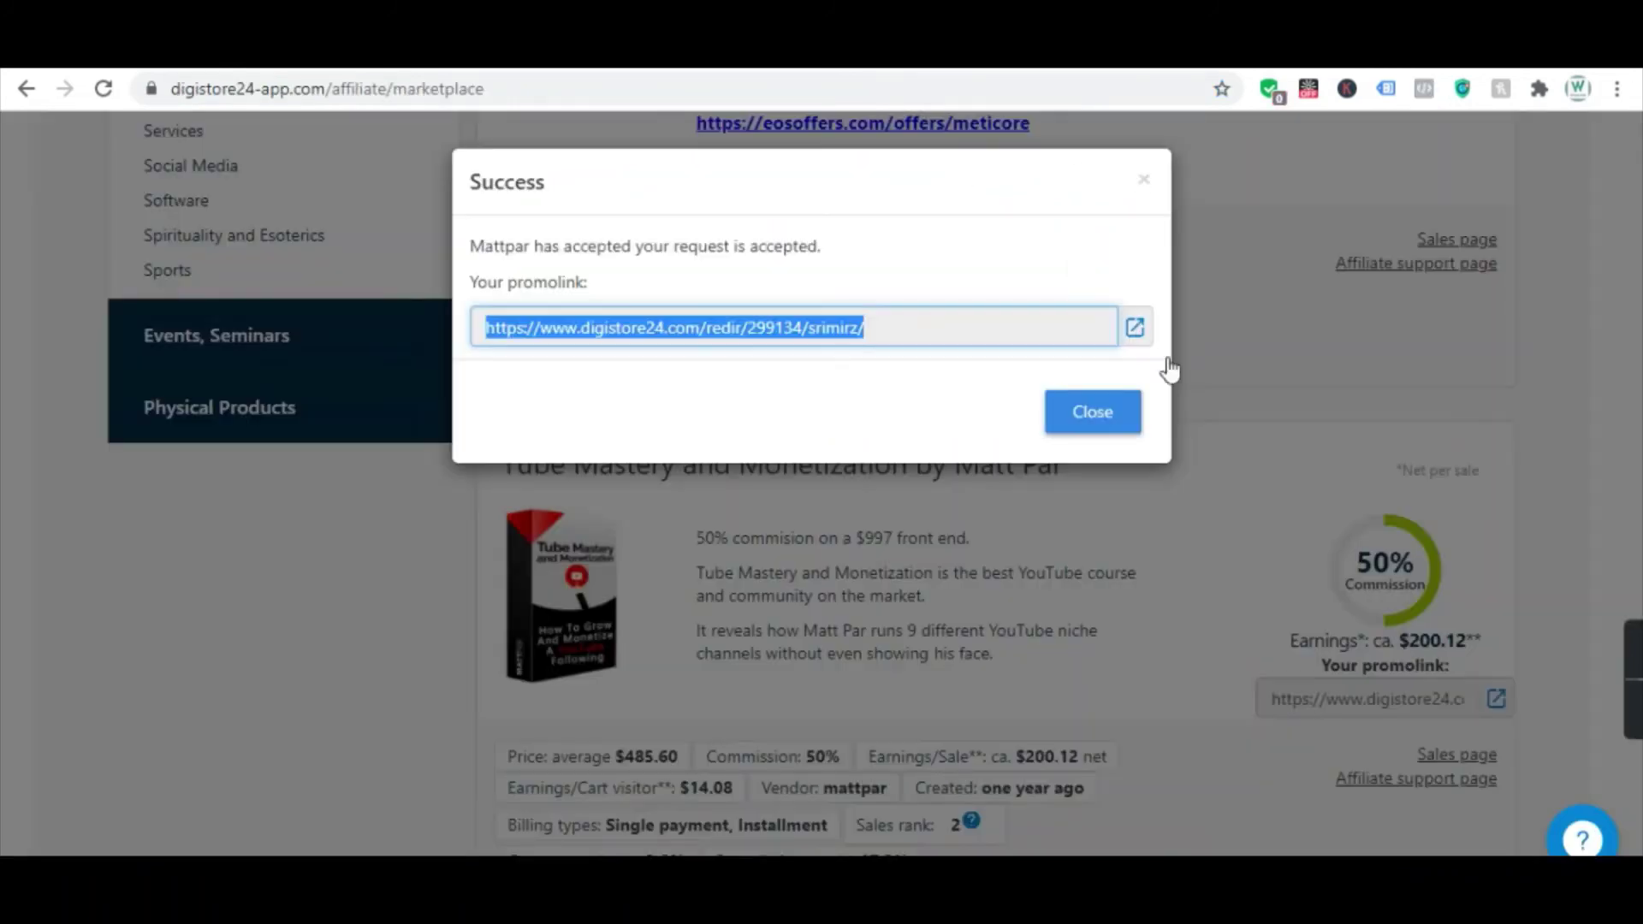
- Close the promolink confirmation and open the Tube Mastery affiliate support page
click(1143, 177)
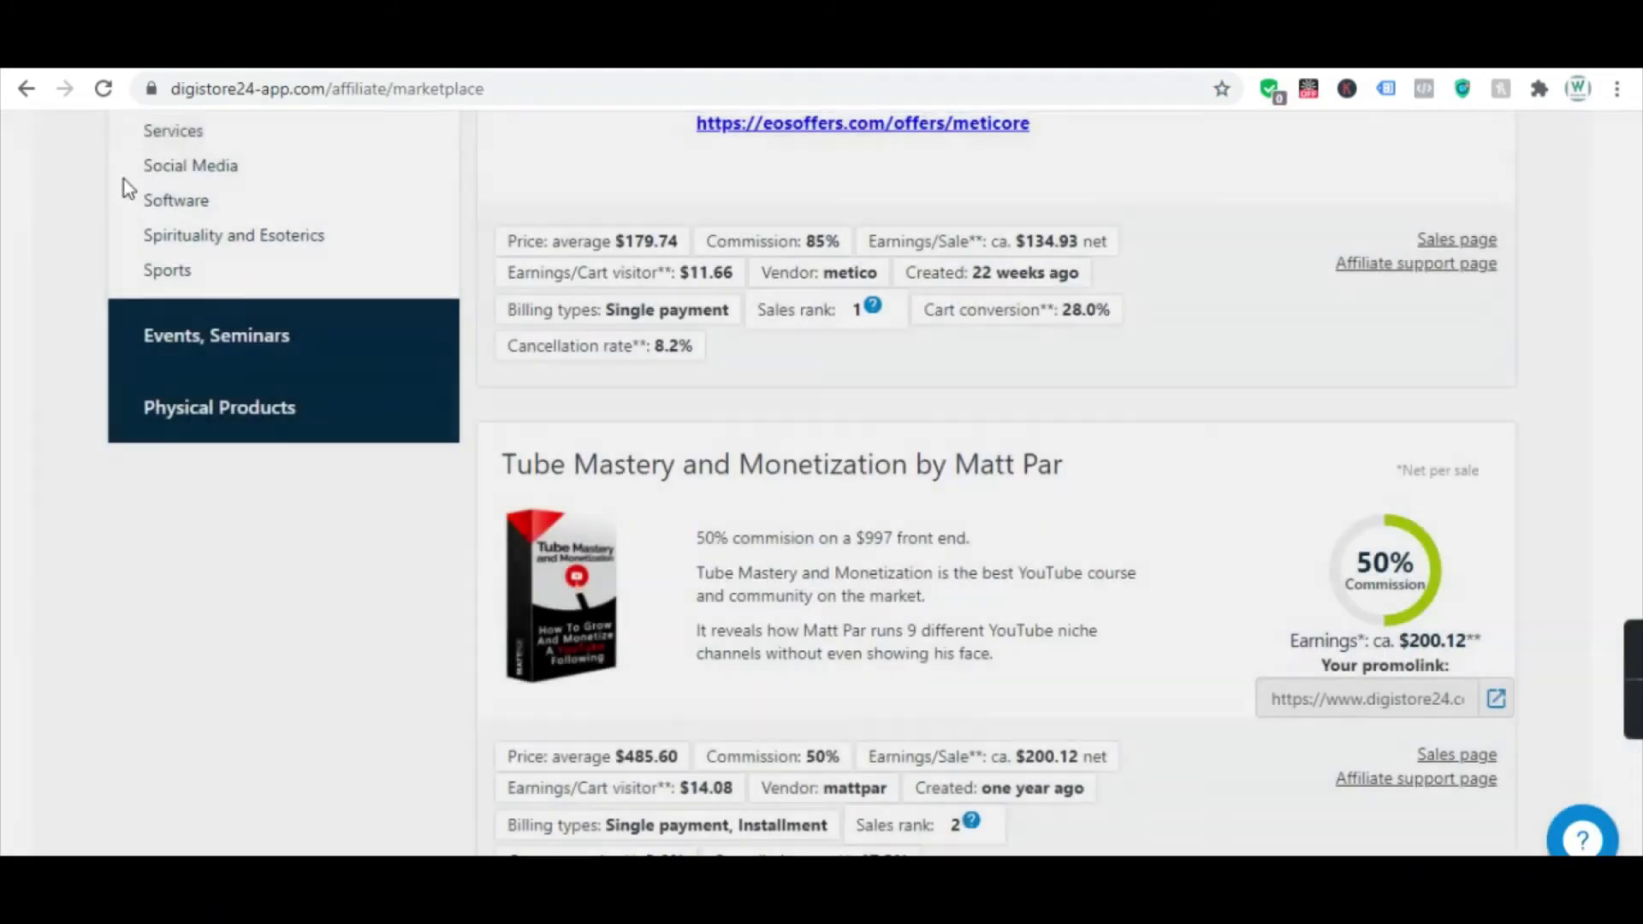
scroll(1327, 545, down, 3)
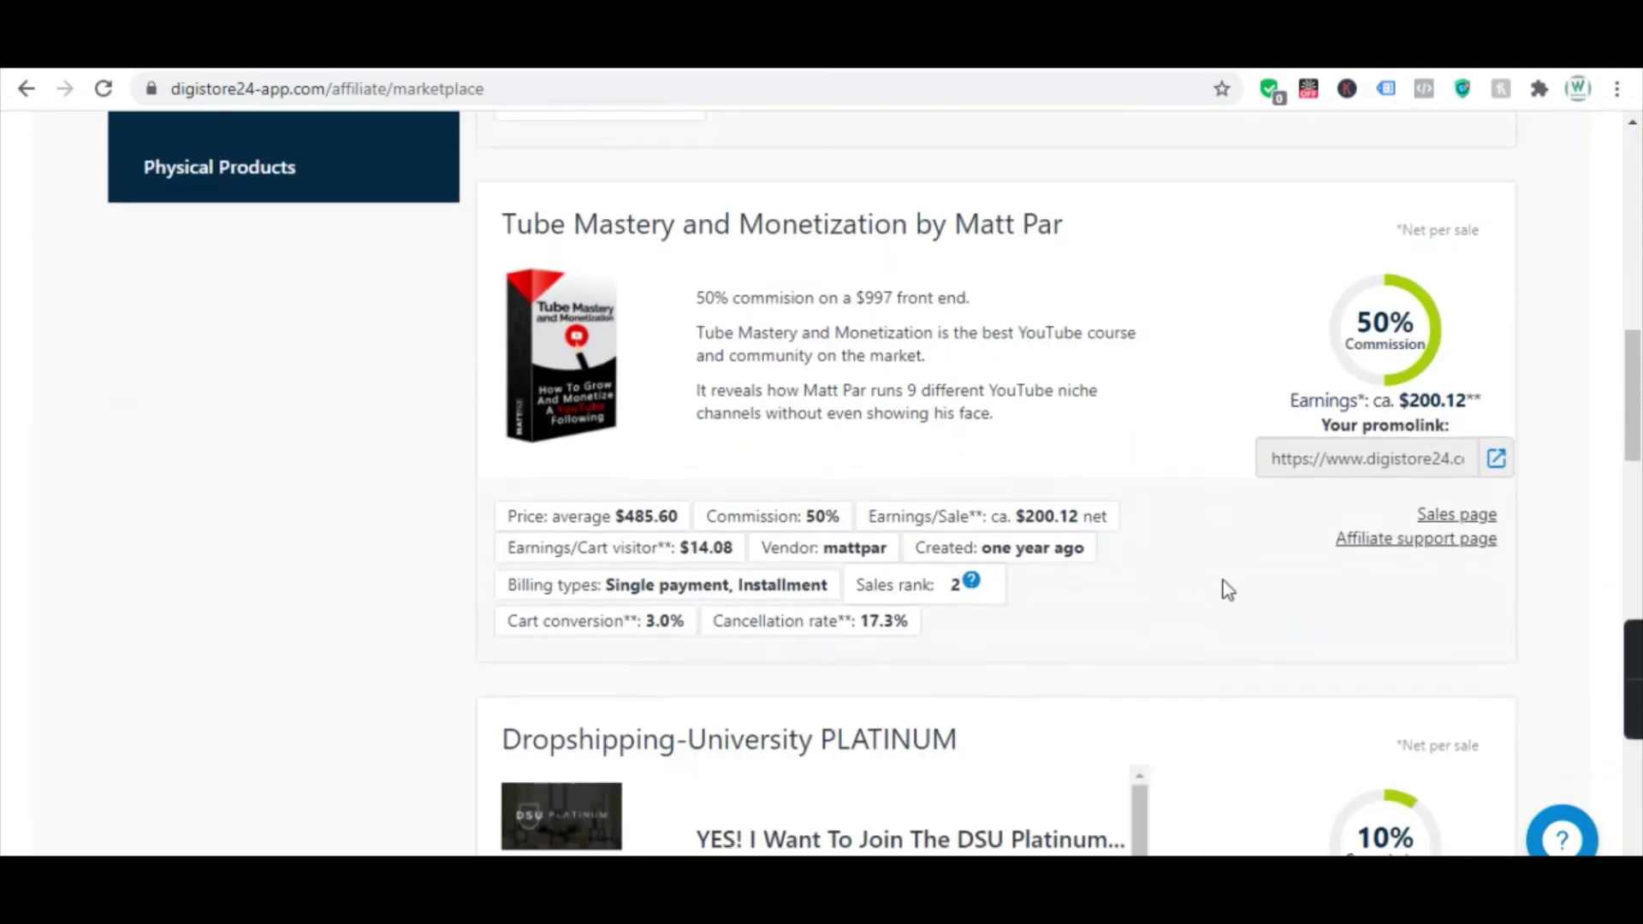
click(1392, 542)
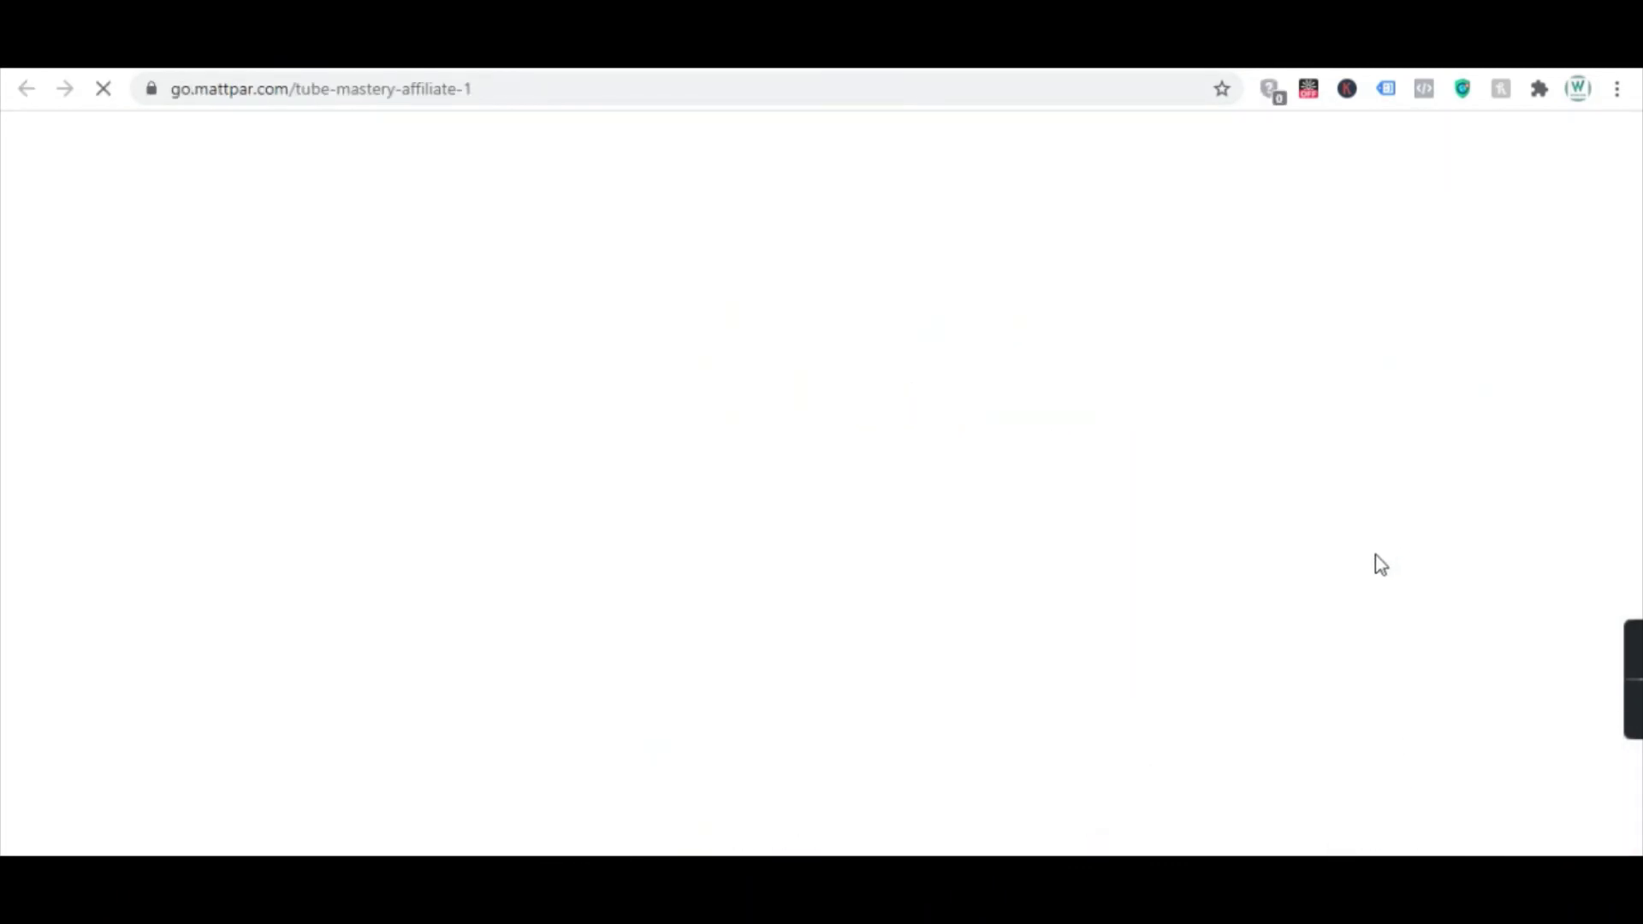
- Open the Branding Images resource in a new tab
scroll(1108, 477, down, 20)
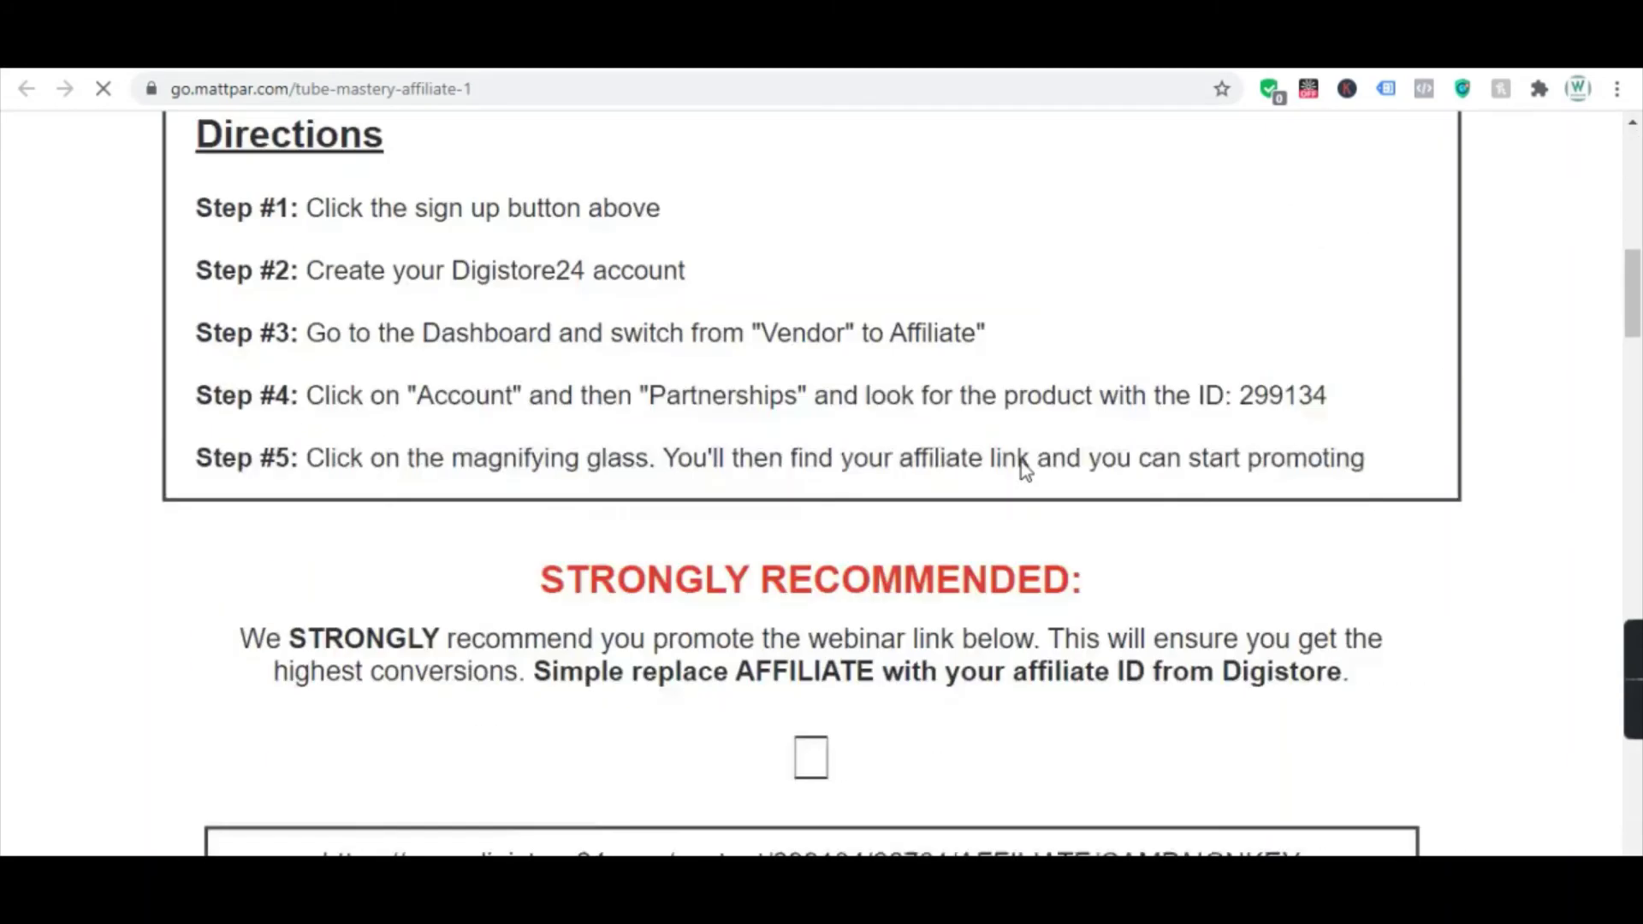
scroll(1025, 470, up, 8)
scroll(645, 470, down, 5)
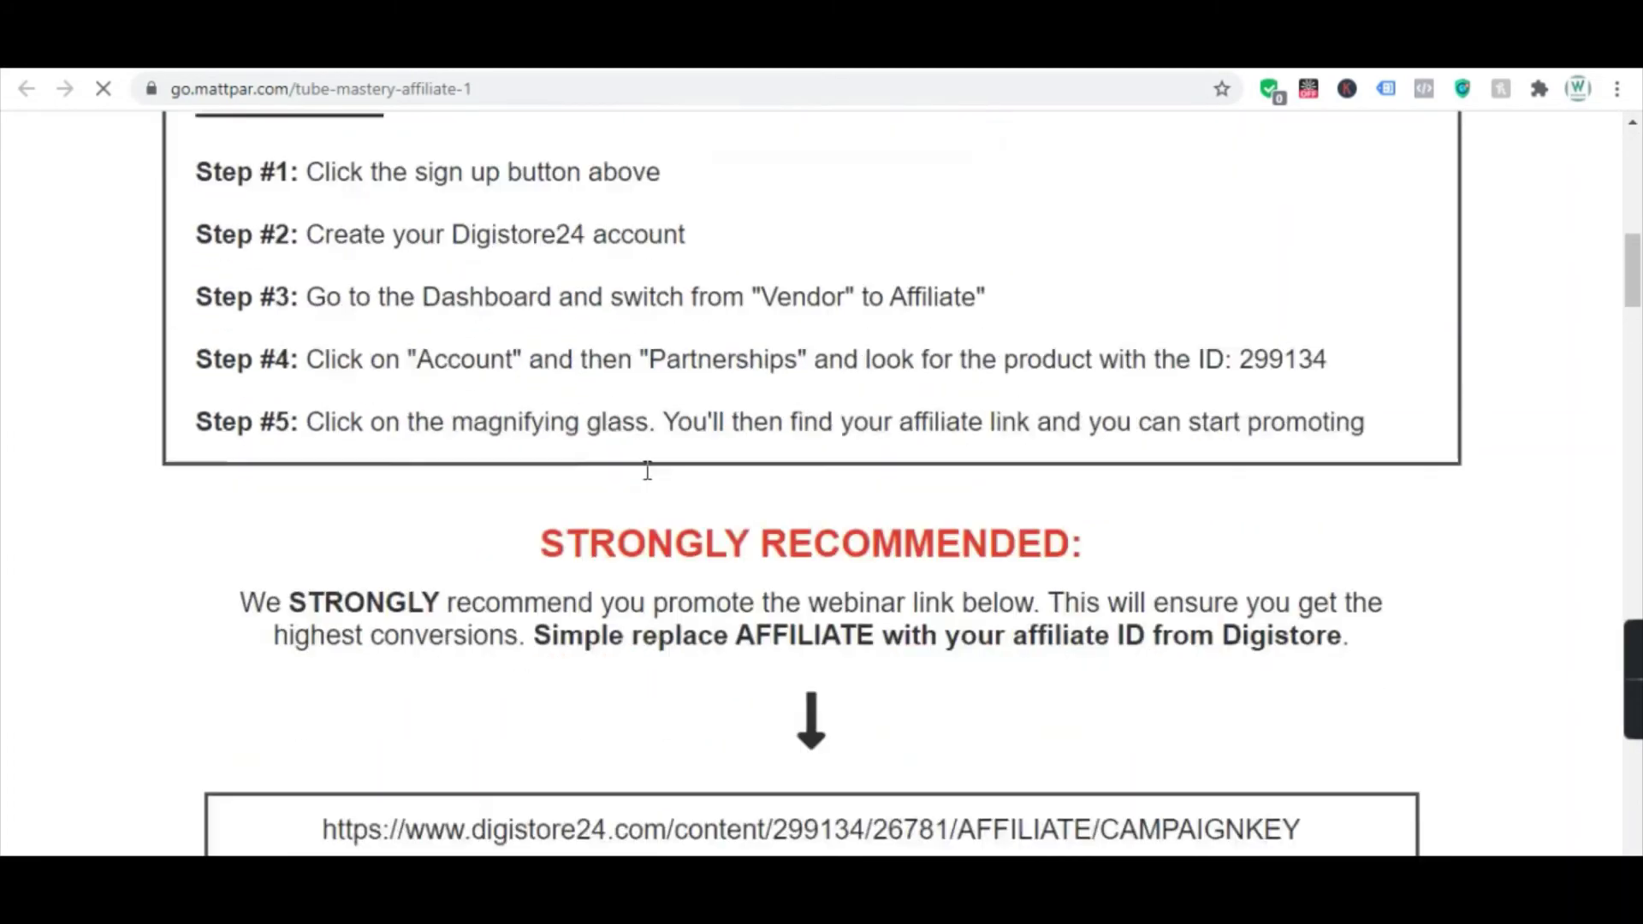
scroll(725, 462, down, 12)
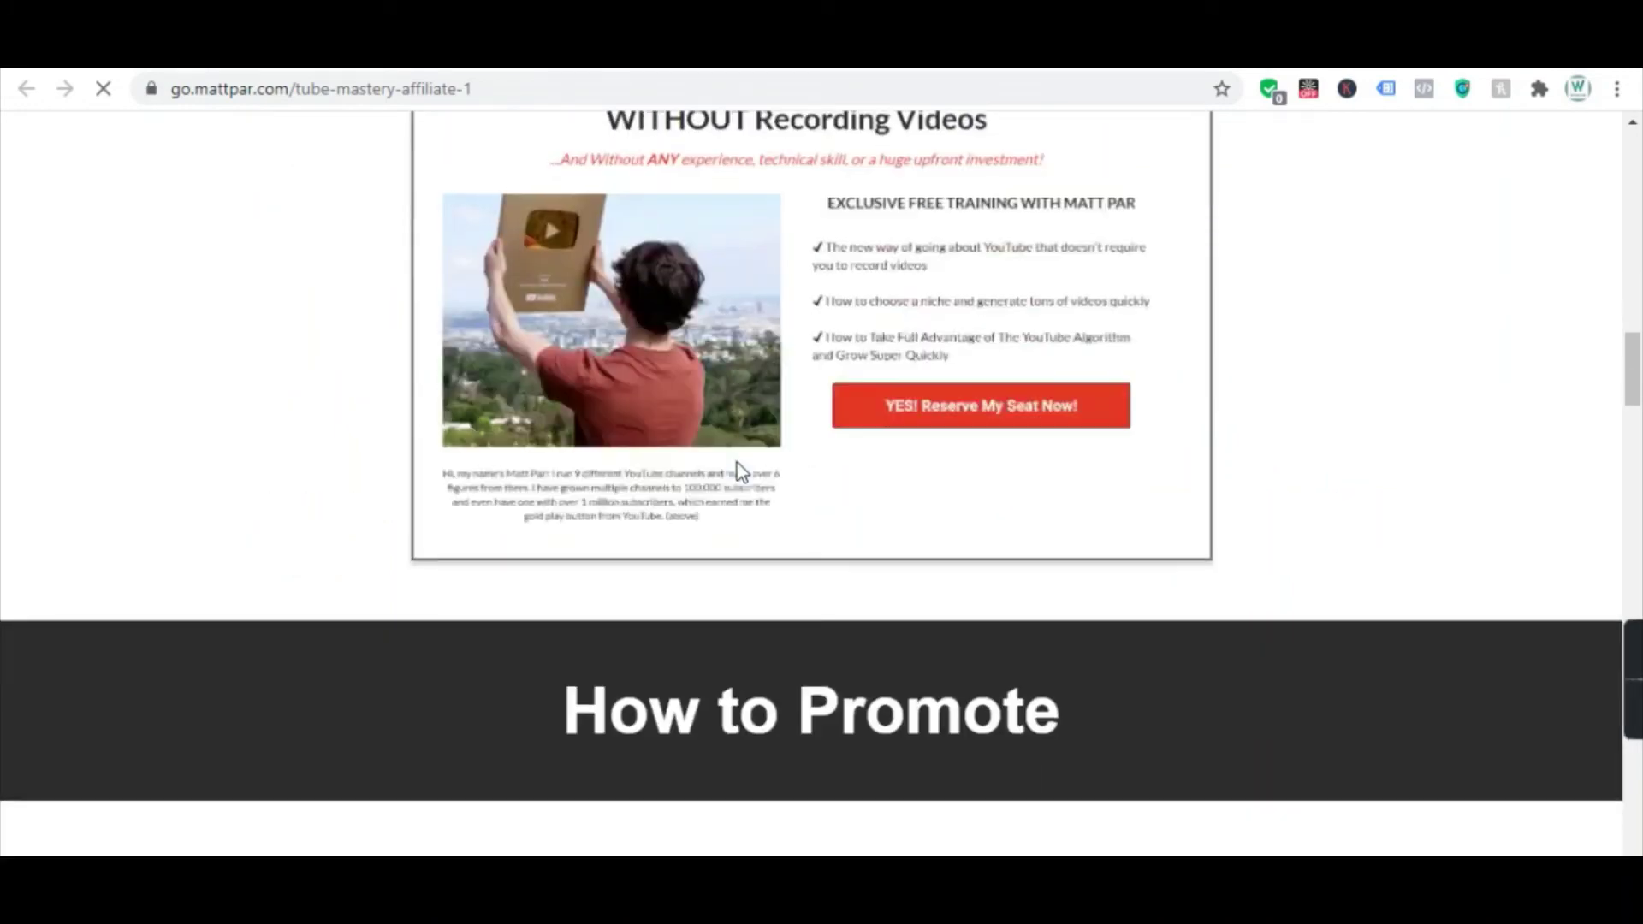
scroll(737, 466, down, 12)
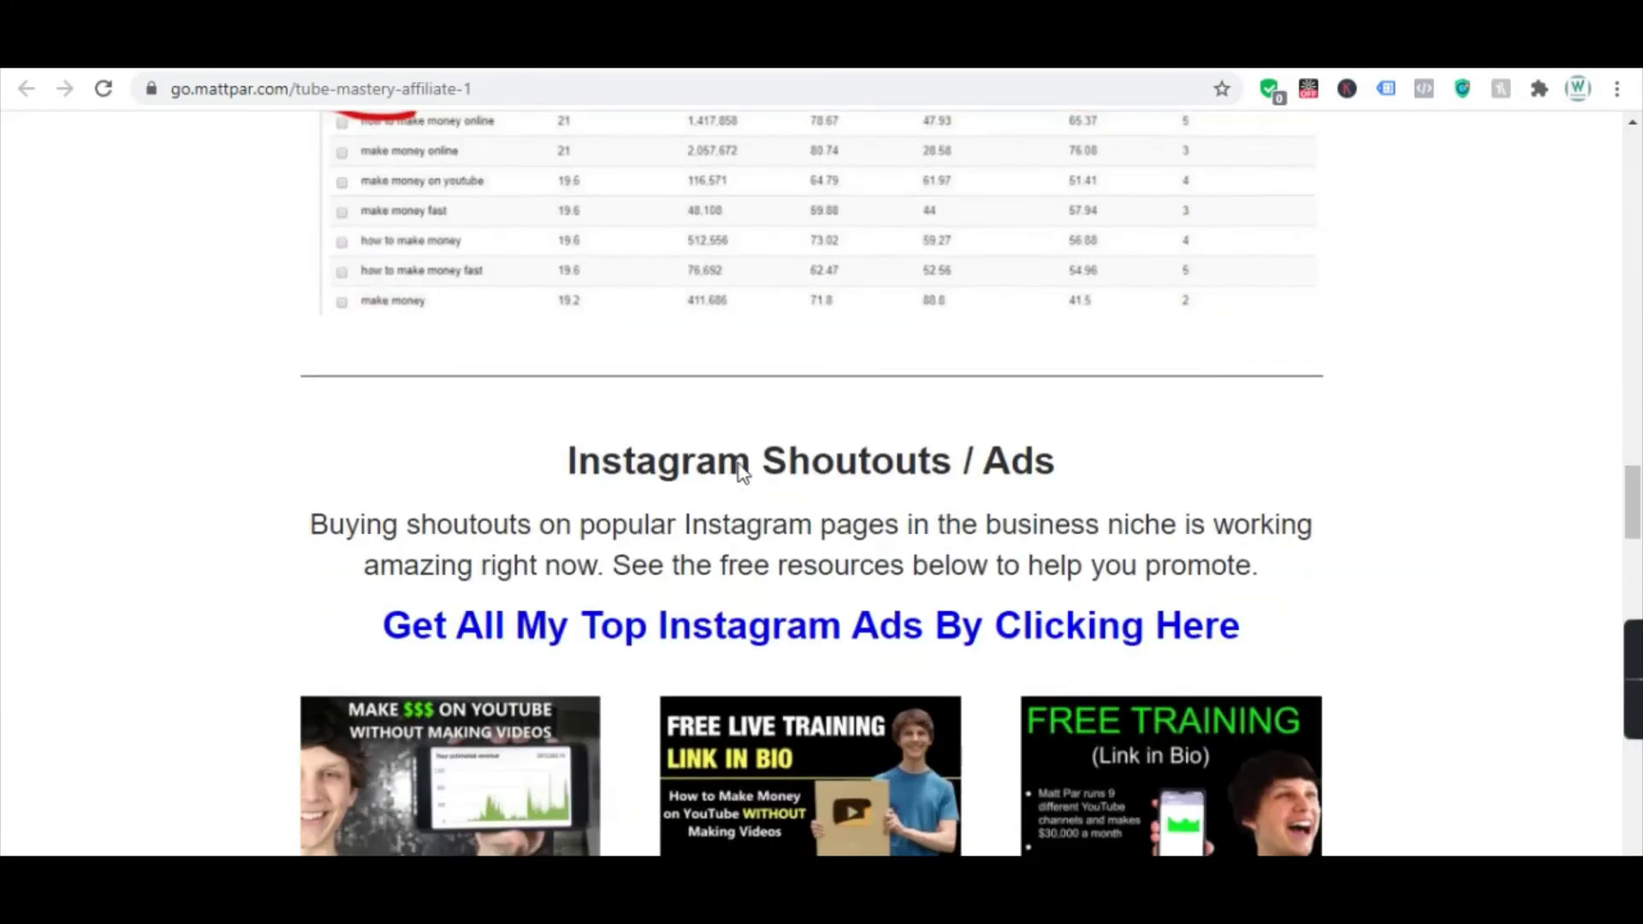
scroll(941, 398, up, 3)
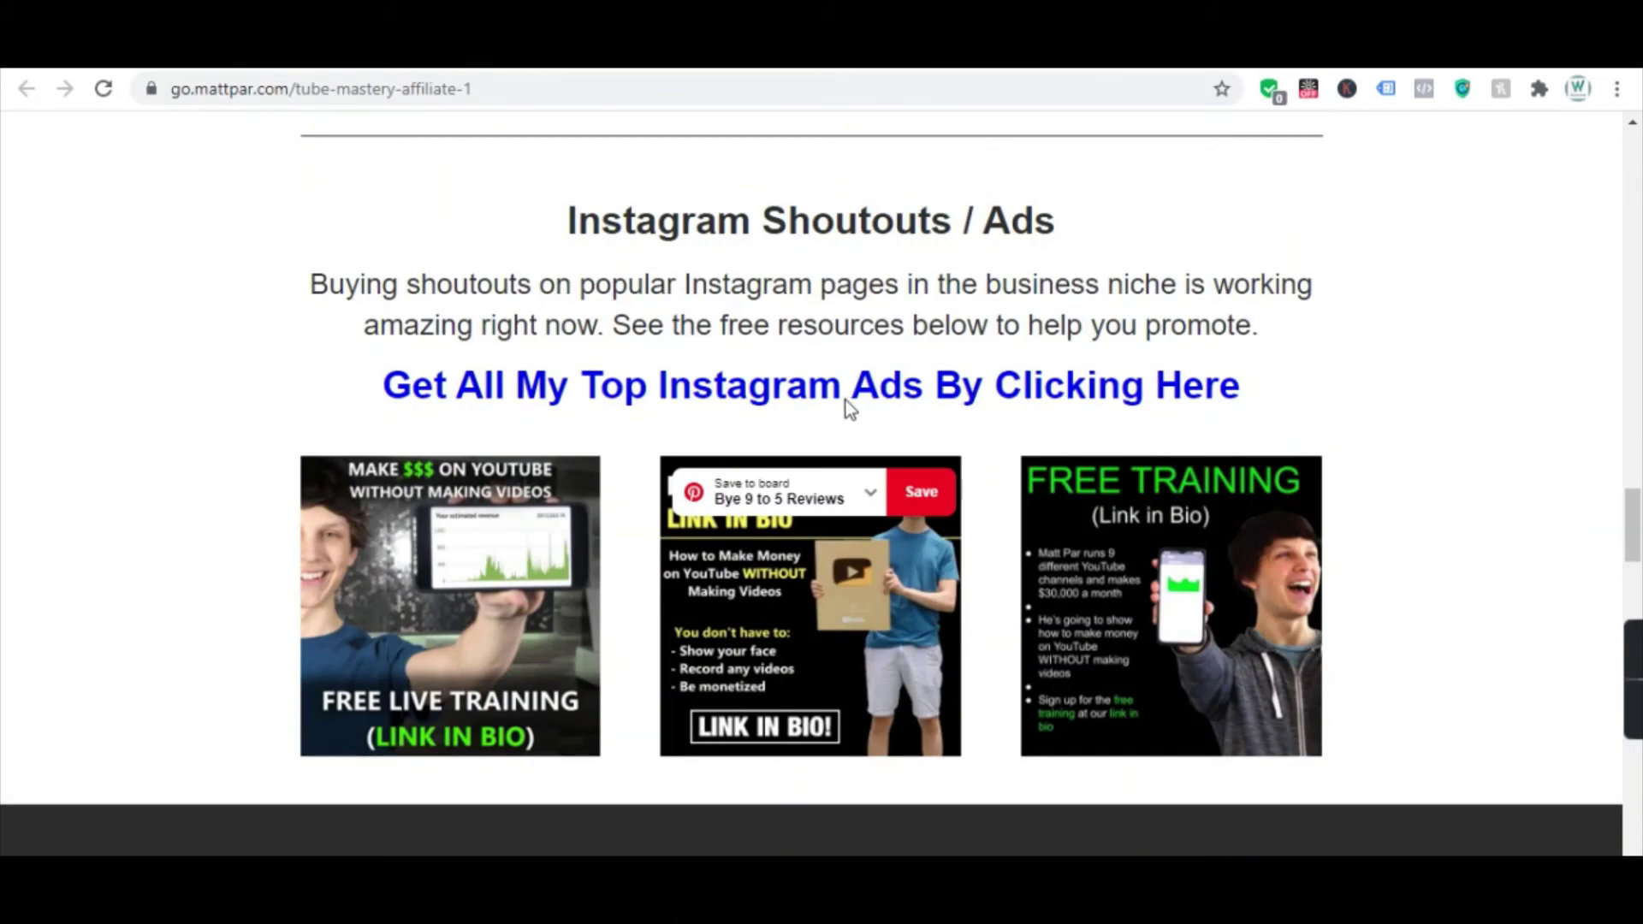
scroll(942, 445, down, 4)
scroll(1012, 479, up, 1)
scroll(1012, 479, down, 12)
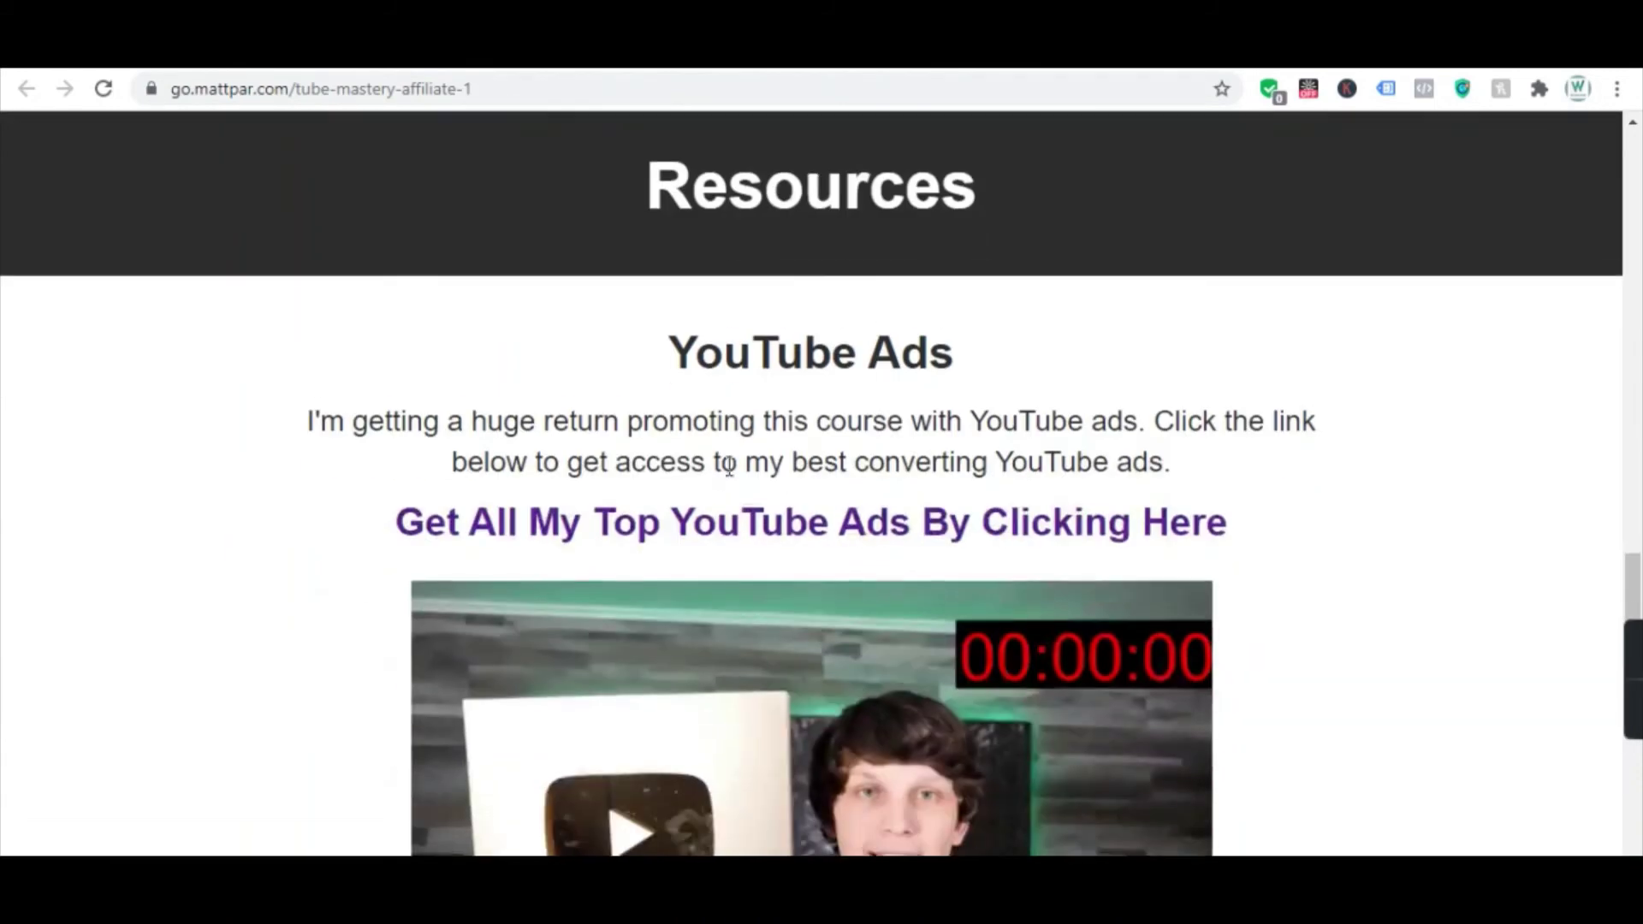
scroll(736, 469, down, 5)
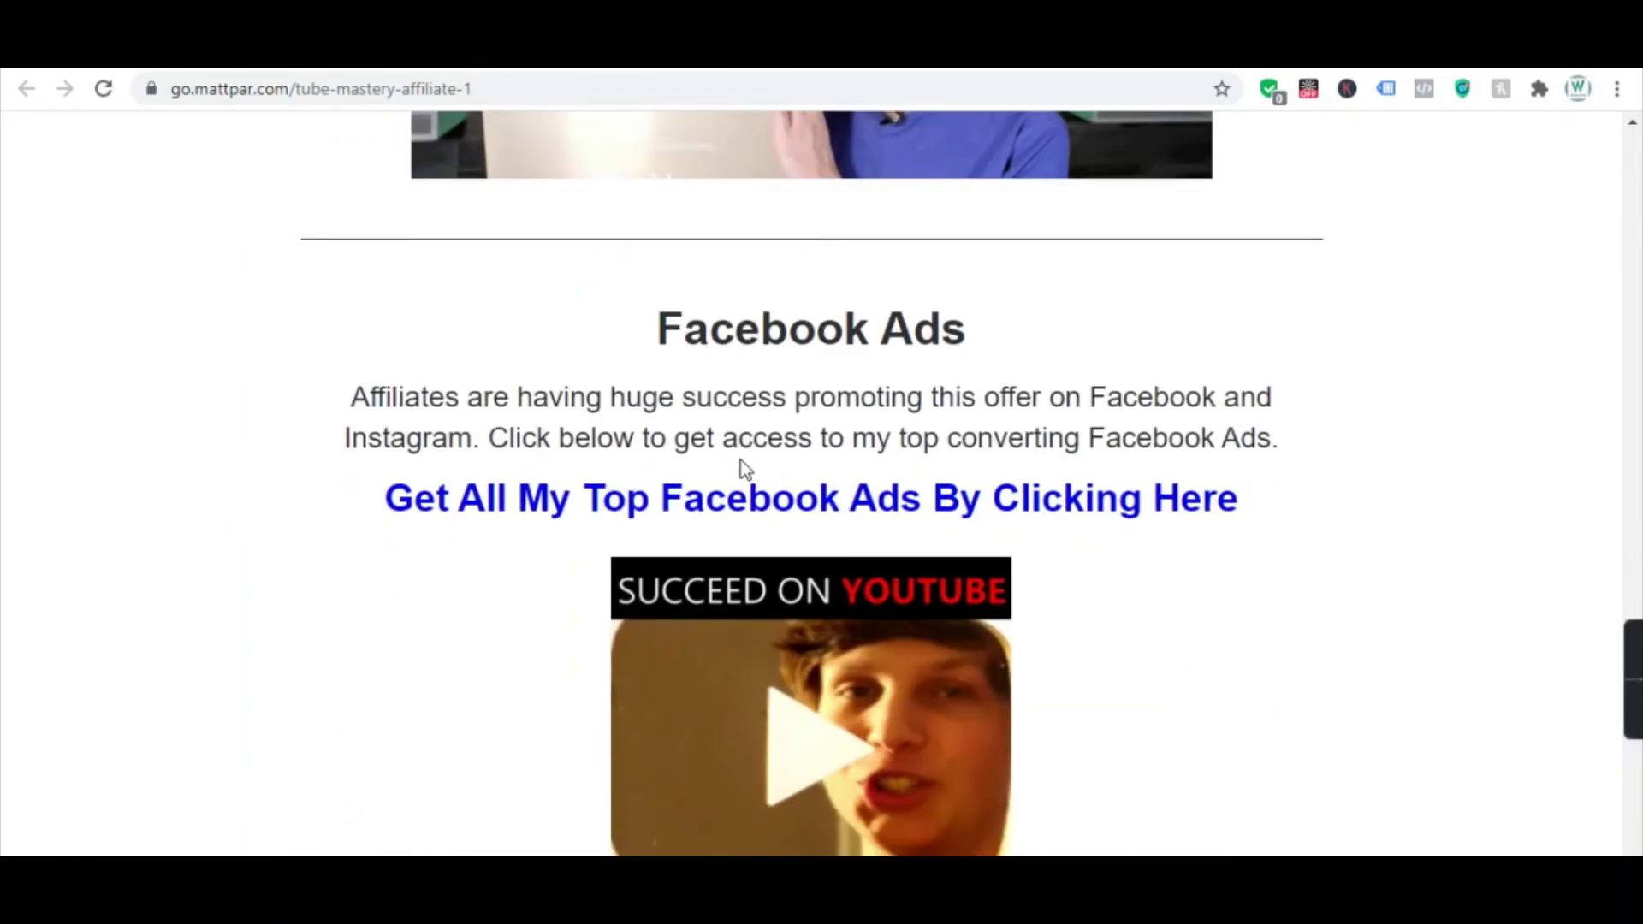
scroll(835, 318, down, 6)
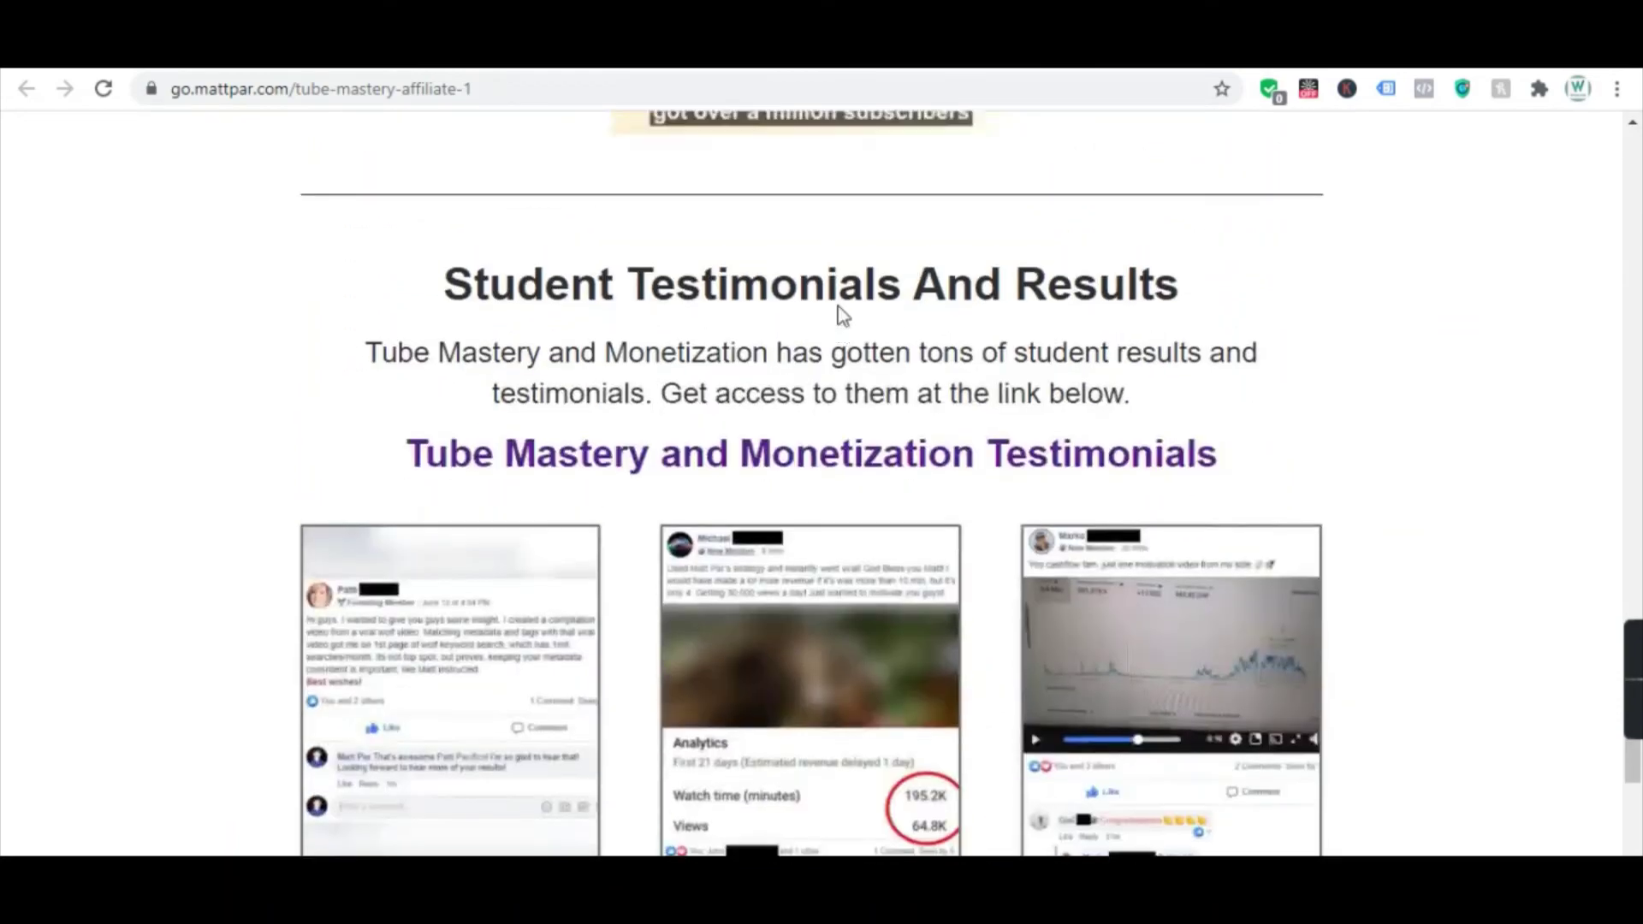
scroll(836, 316, up, 6)
scroll(817, 282, down, 12)
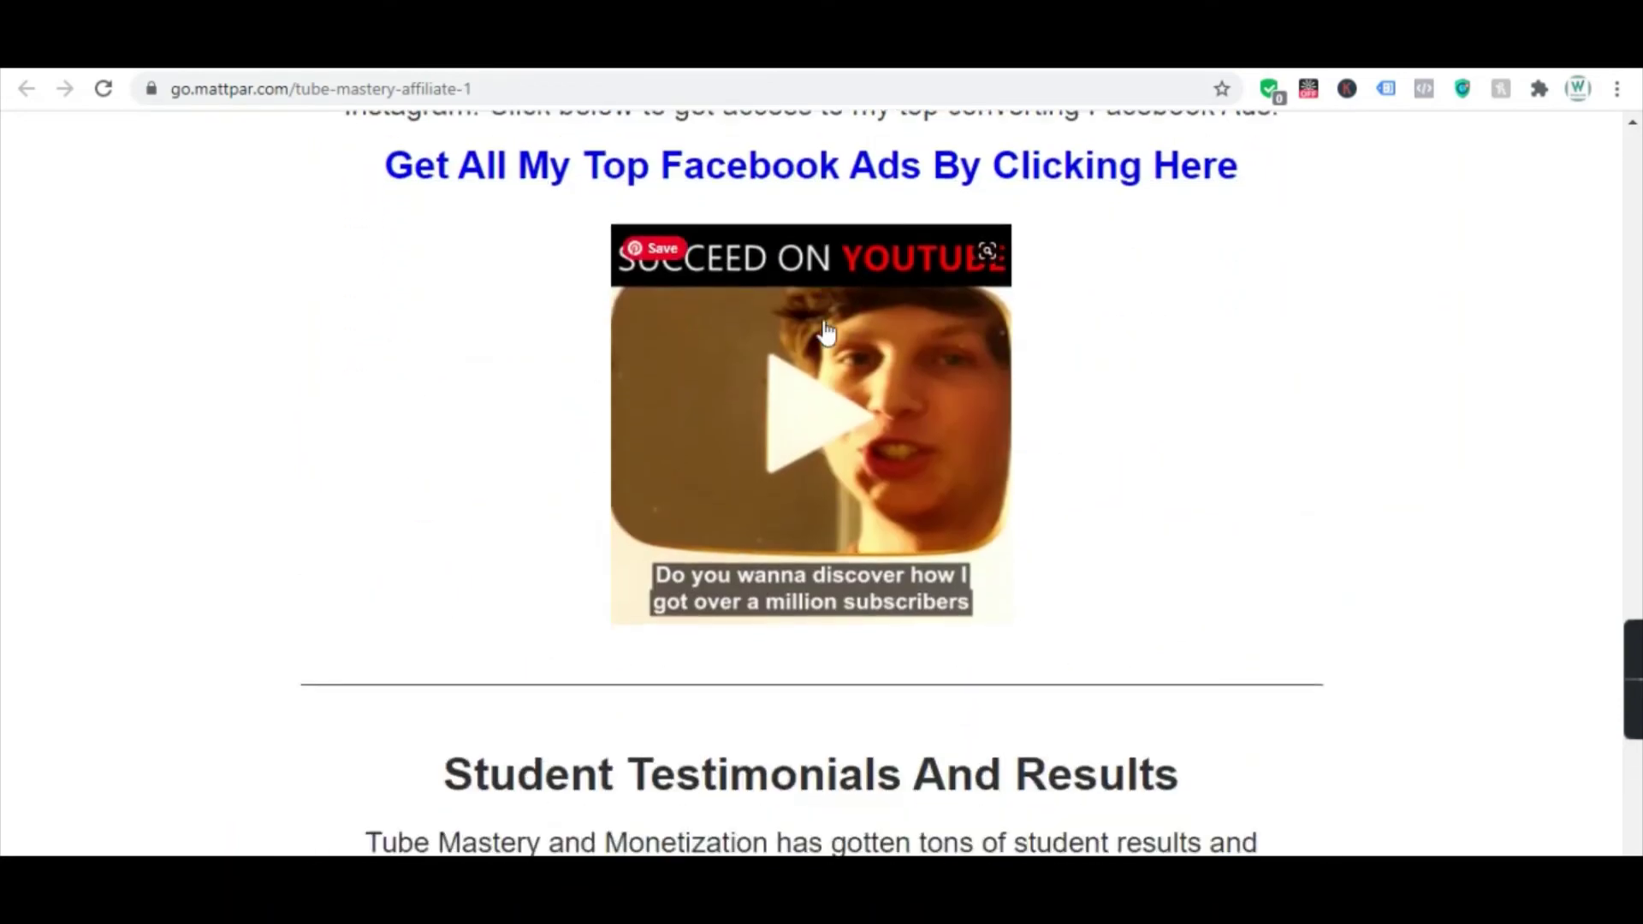
scroll(865, 317, up, 4)
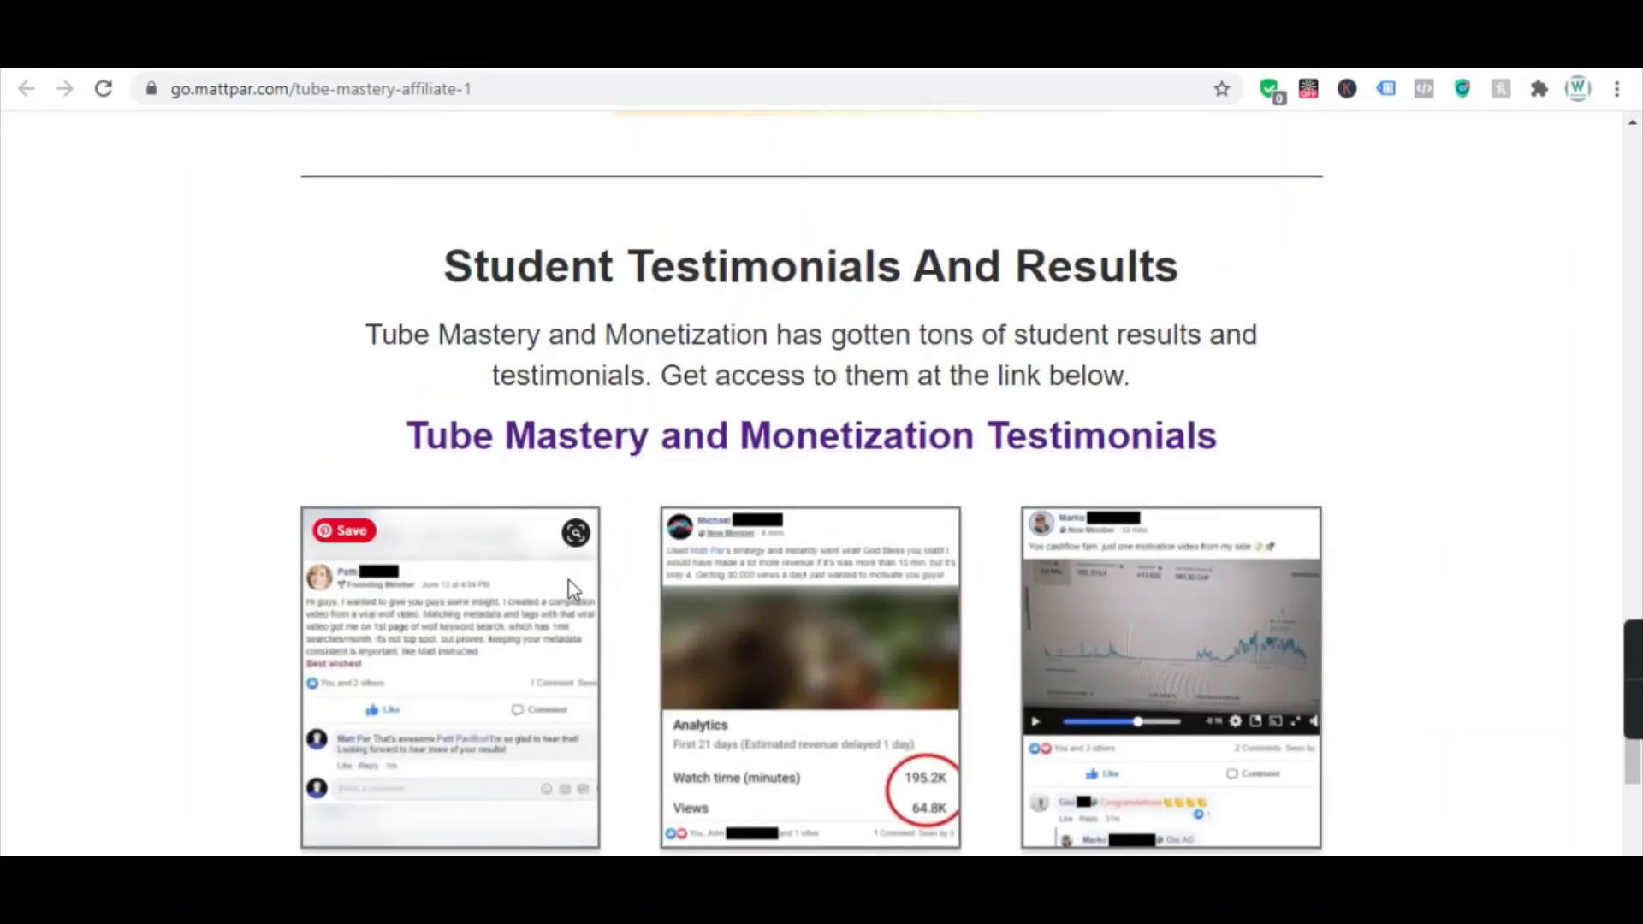
scroll(548, 604, down, 4)
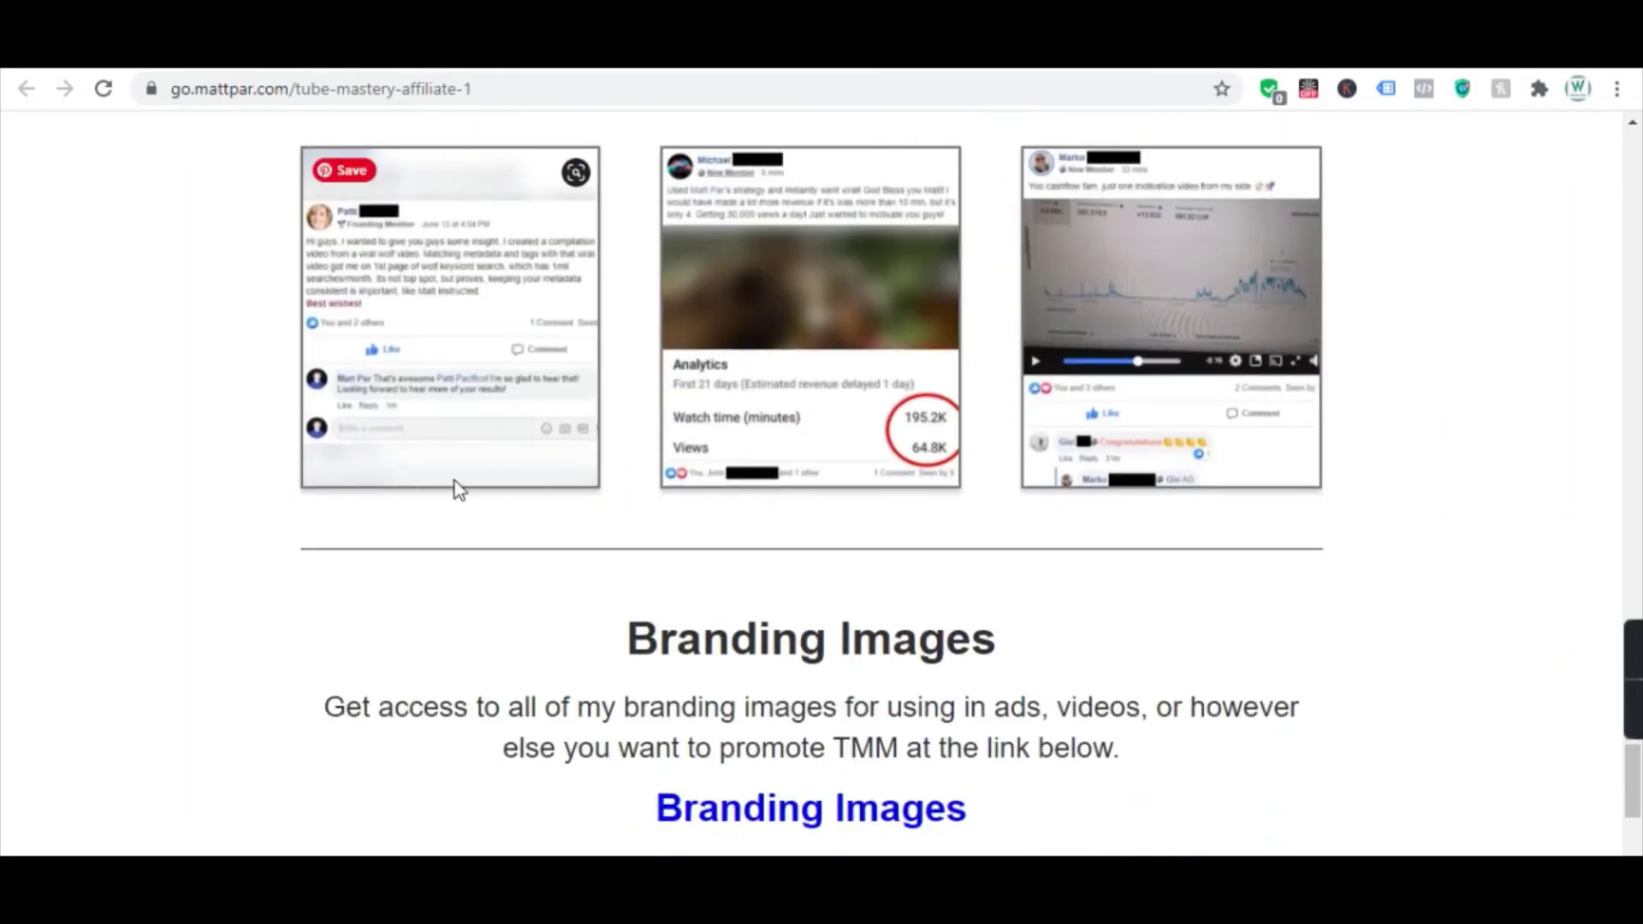
scroll(459, 490, down, 3)
right_click(816, 580)
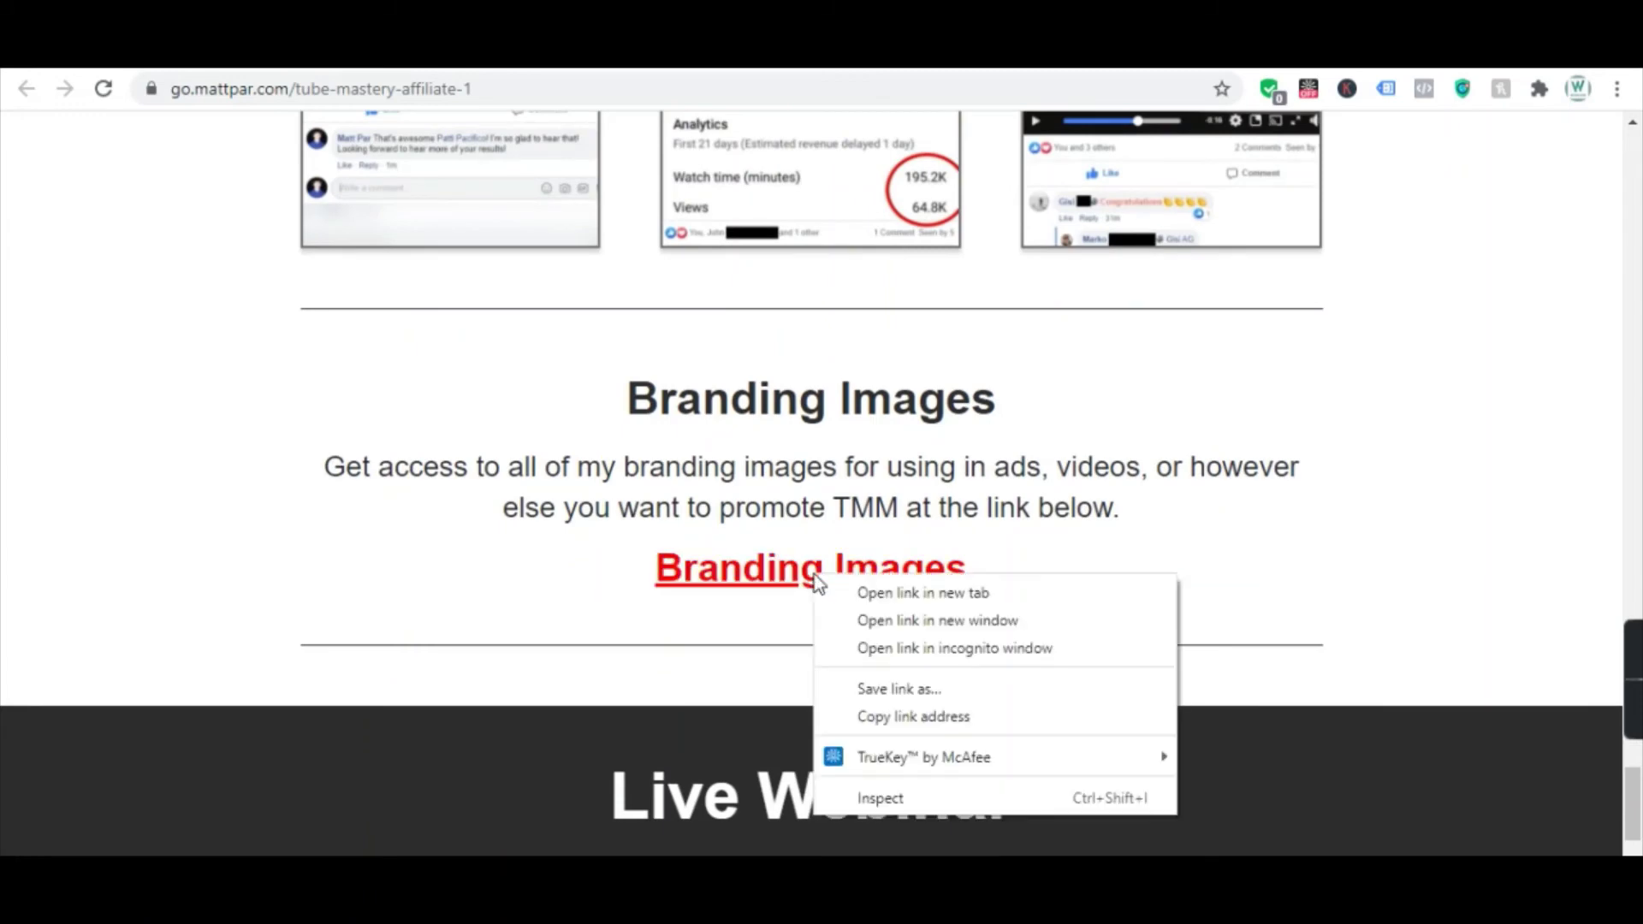
click(856, 593)
- Bring up the YouTube Ads link's options and open the developer tools inspector
scroll(781, 517, down, 4)
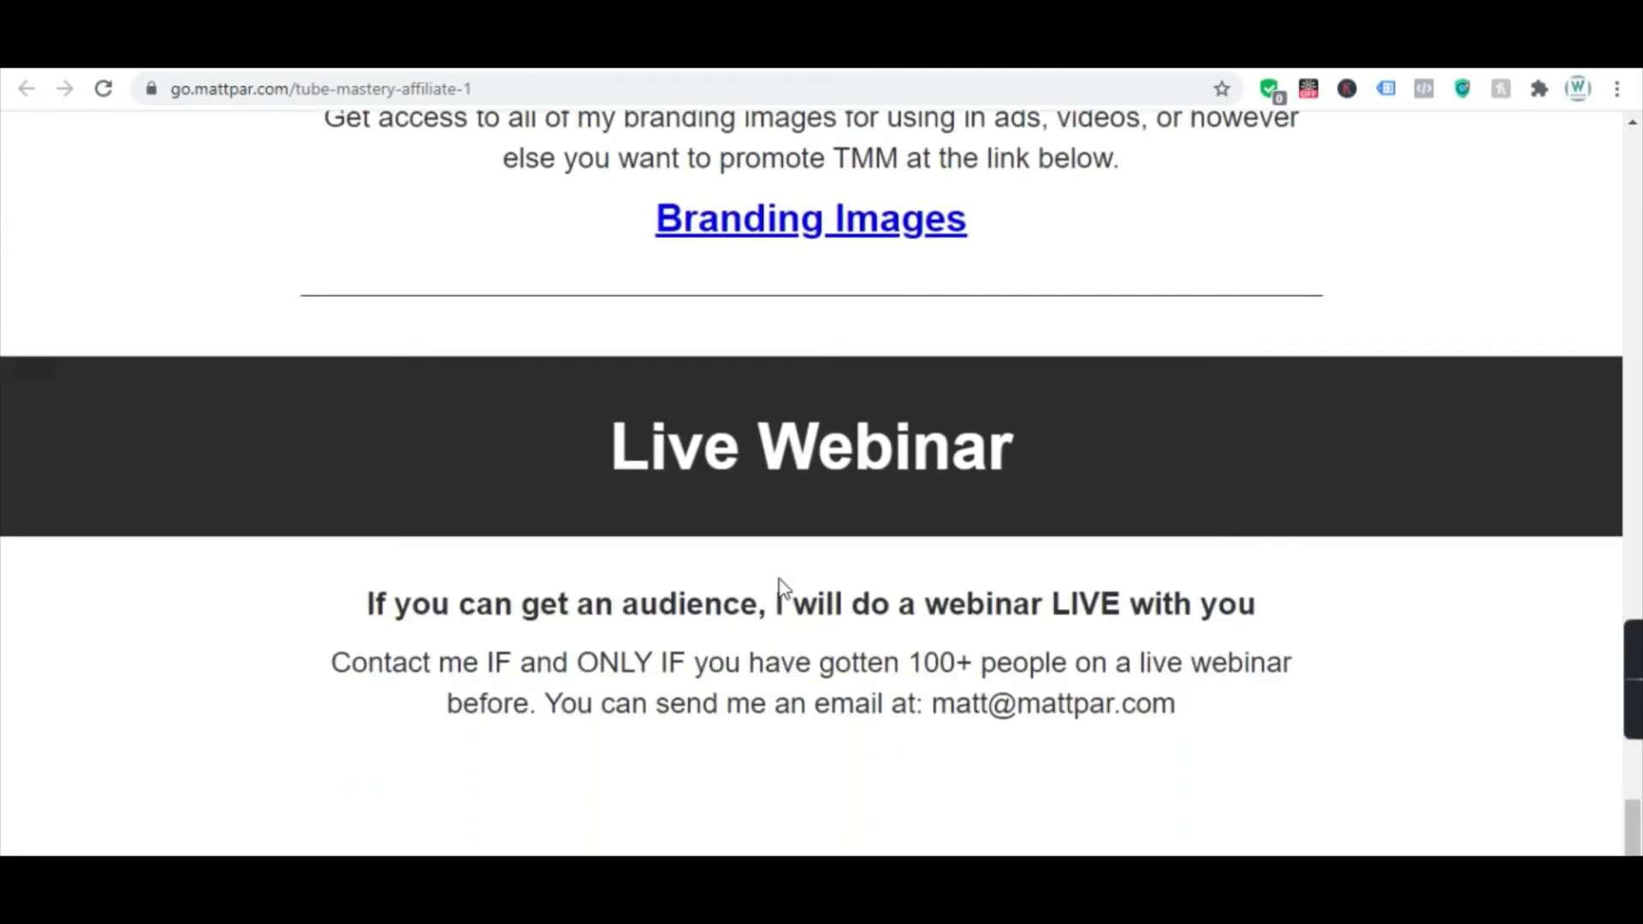
scroll(897, 492, up, 12)
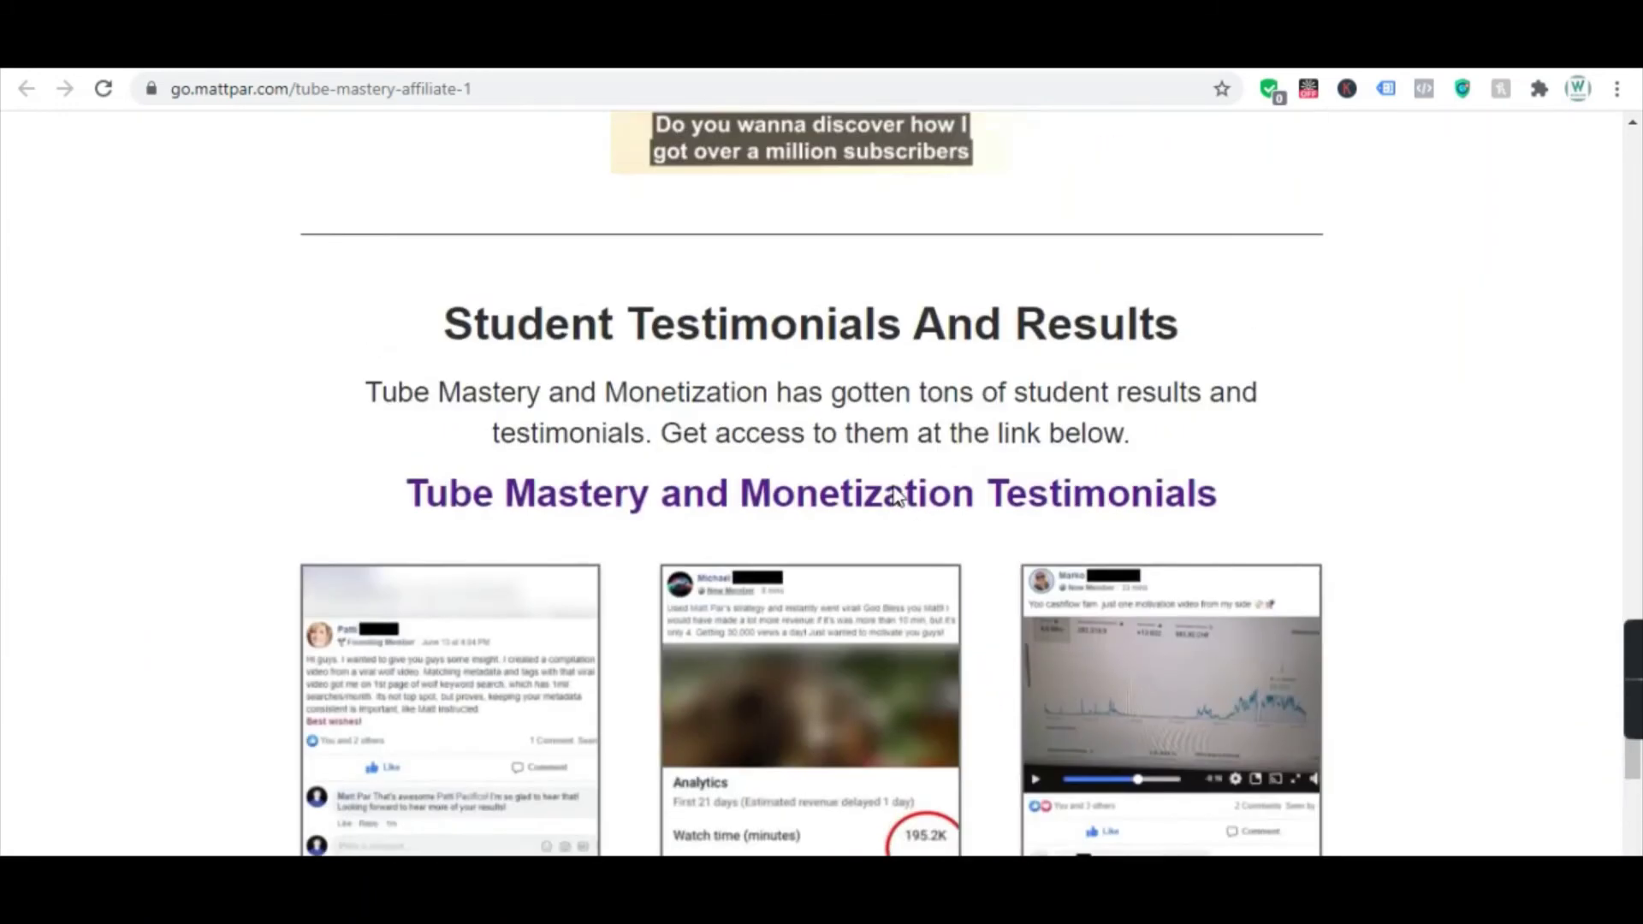
scroll(896, 496, up, 12)
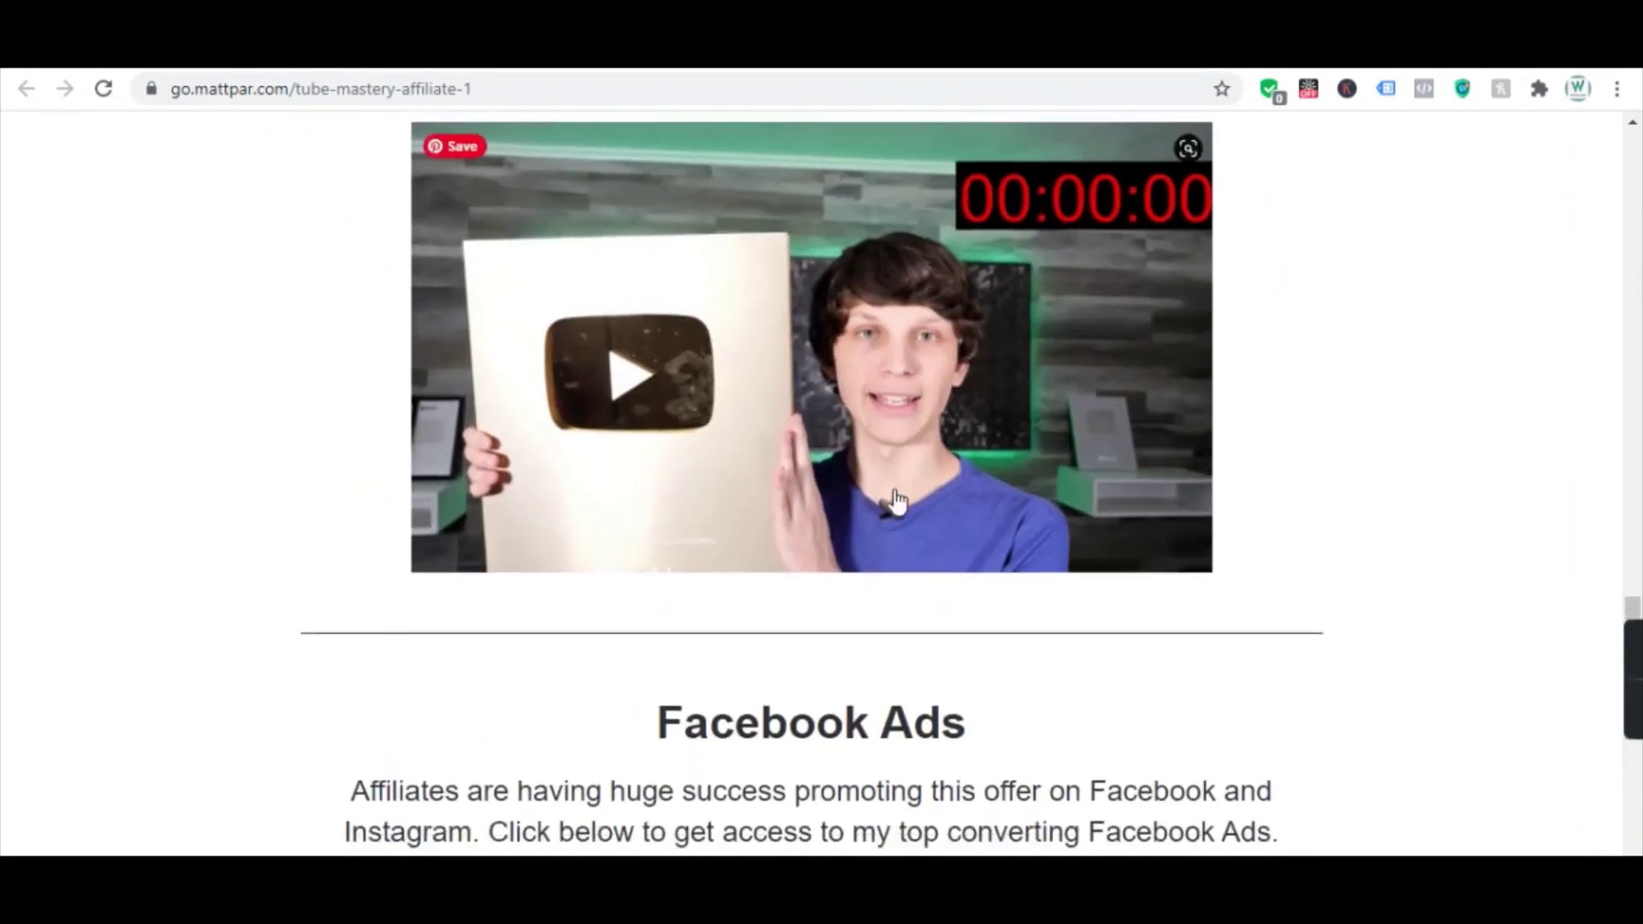
scroll(896, 501, down, 4)
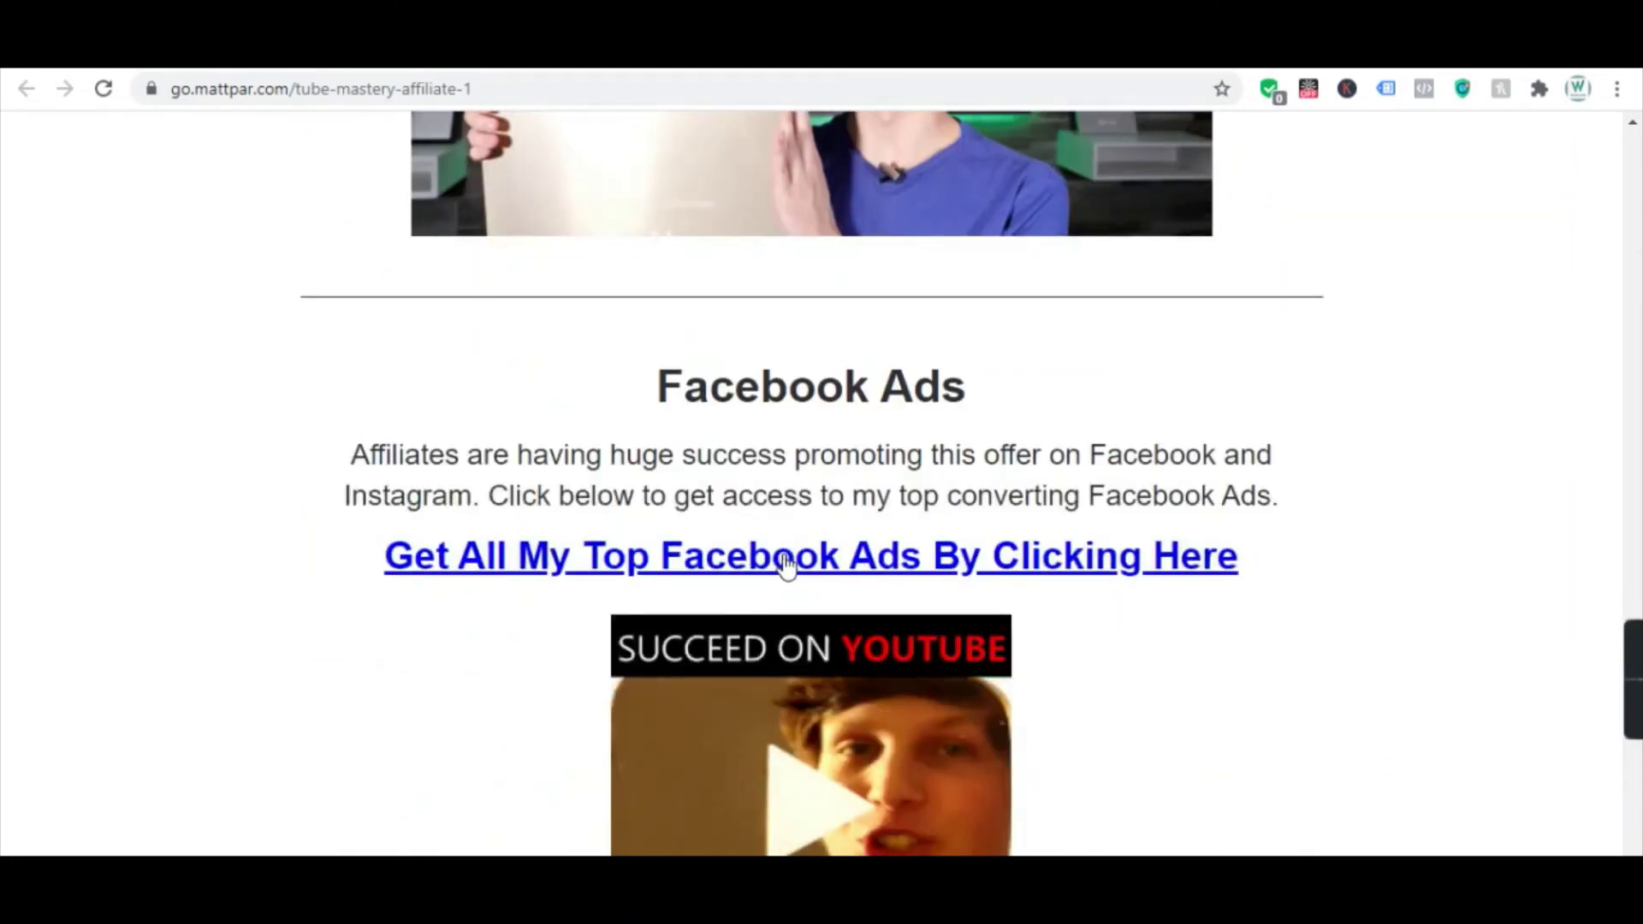
scroll(786, 565, up, 9)
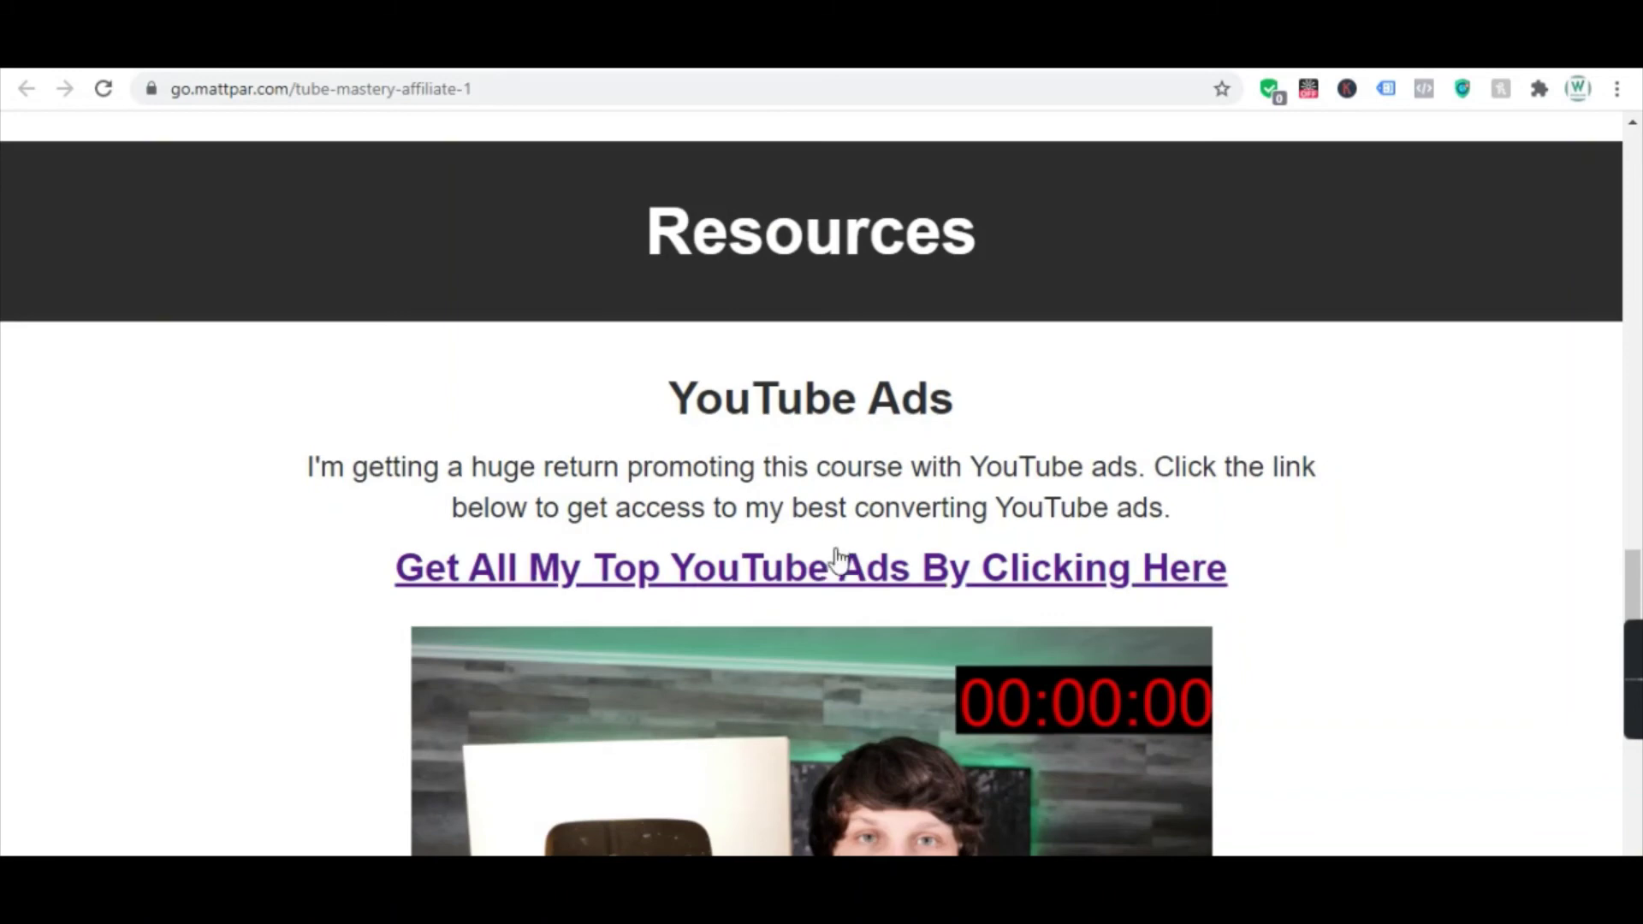
right_click(842, 558)
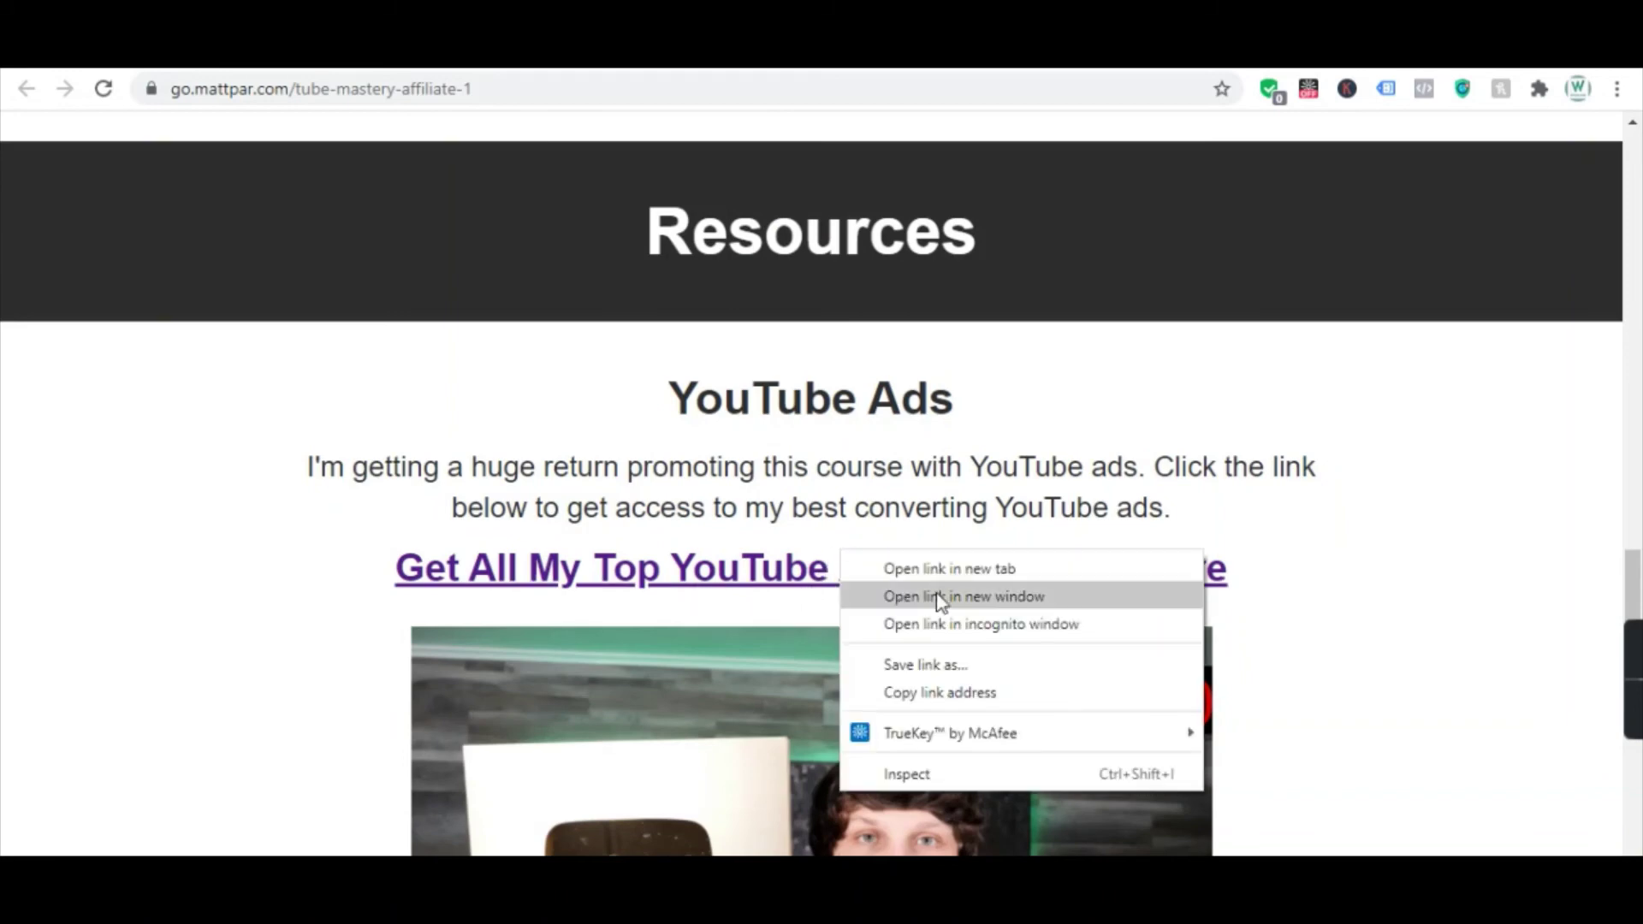
key(ctrl+shift+i)
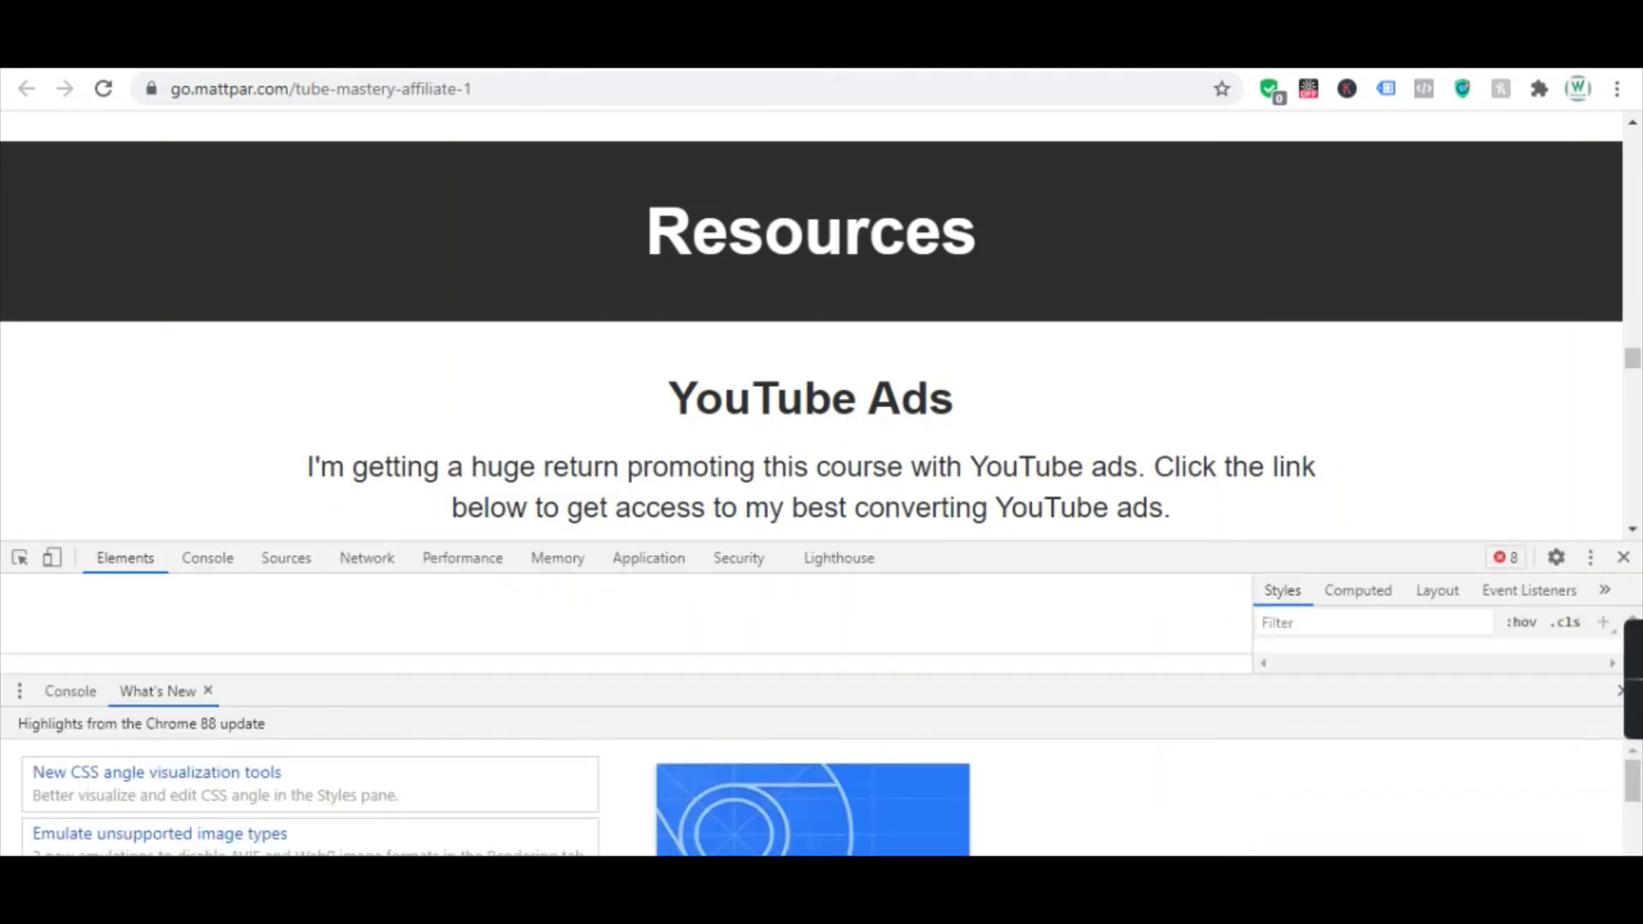
click(899, 51)
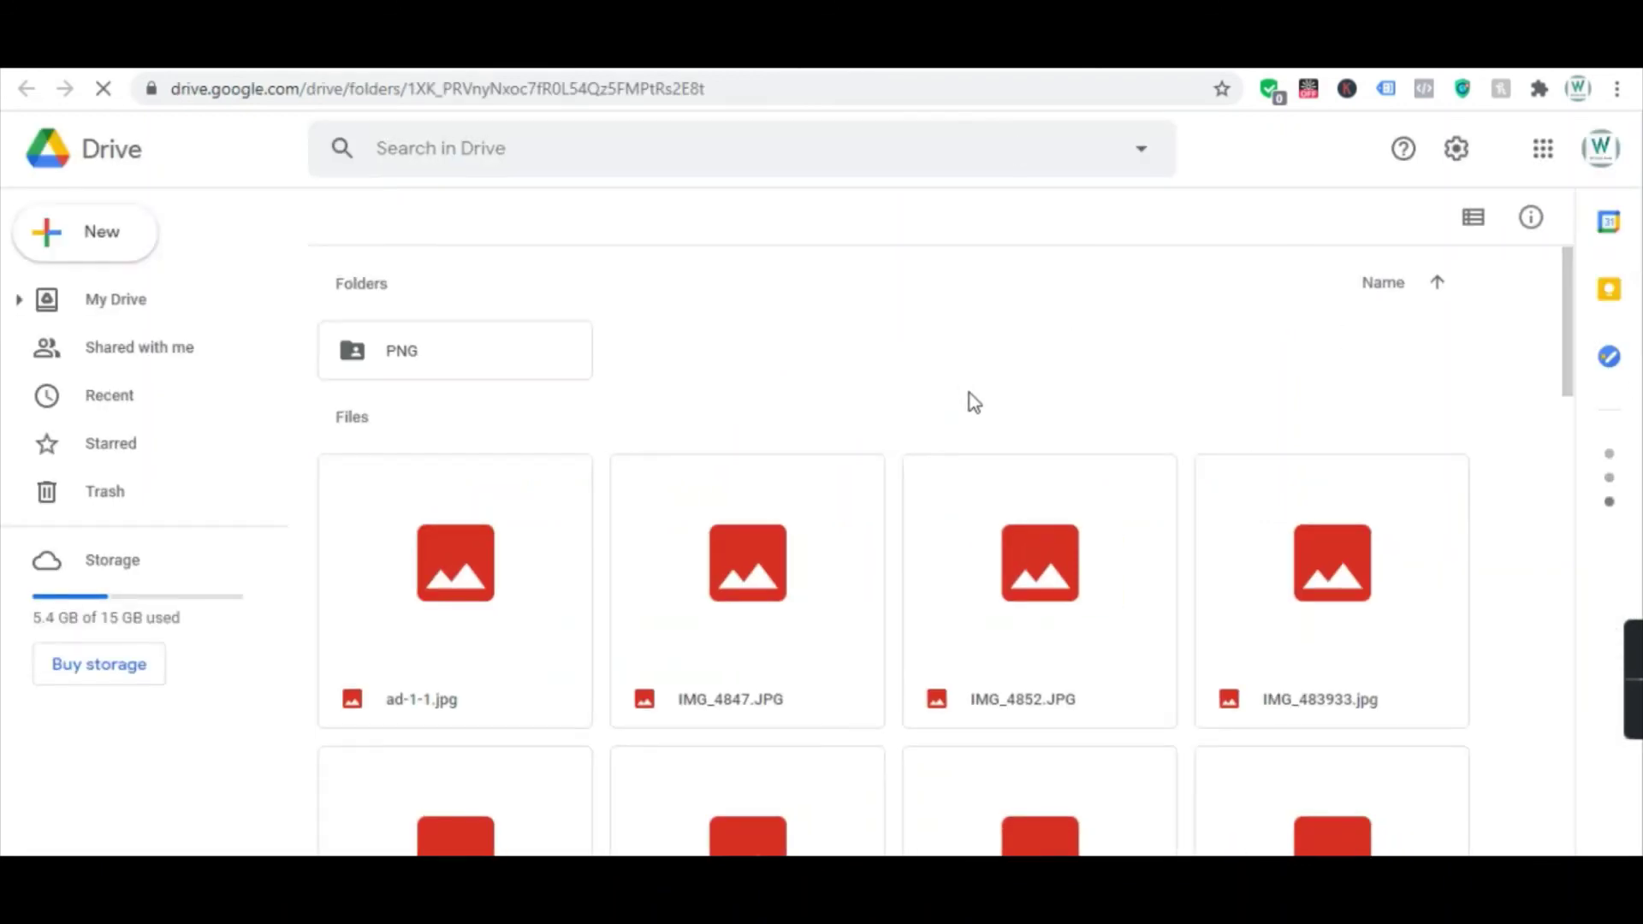
scroll(969, 393, down, 1)
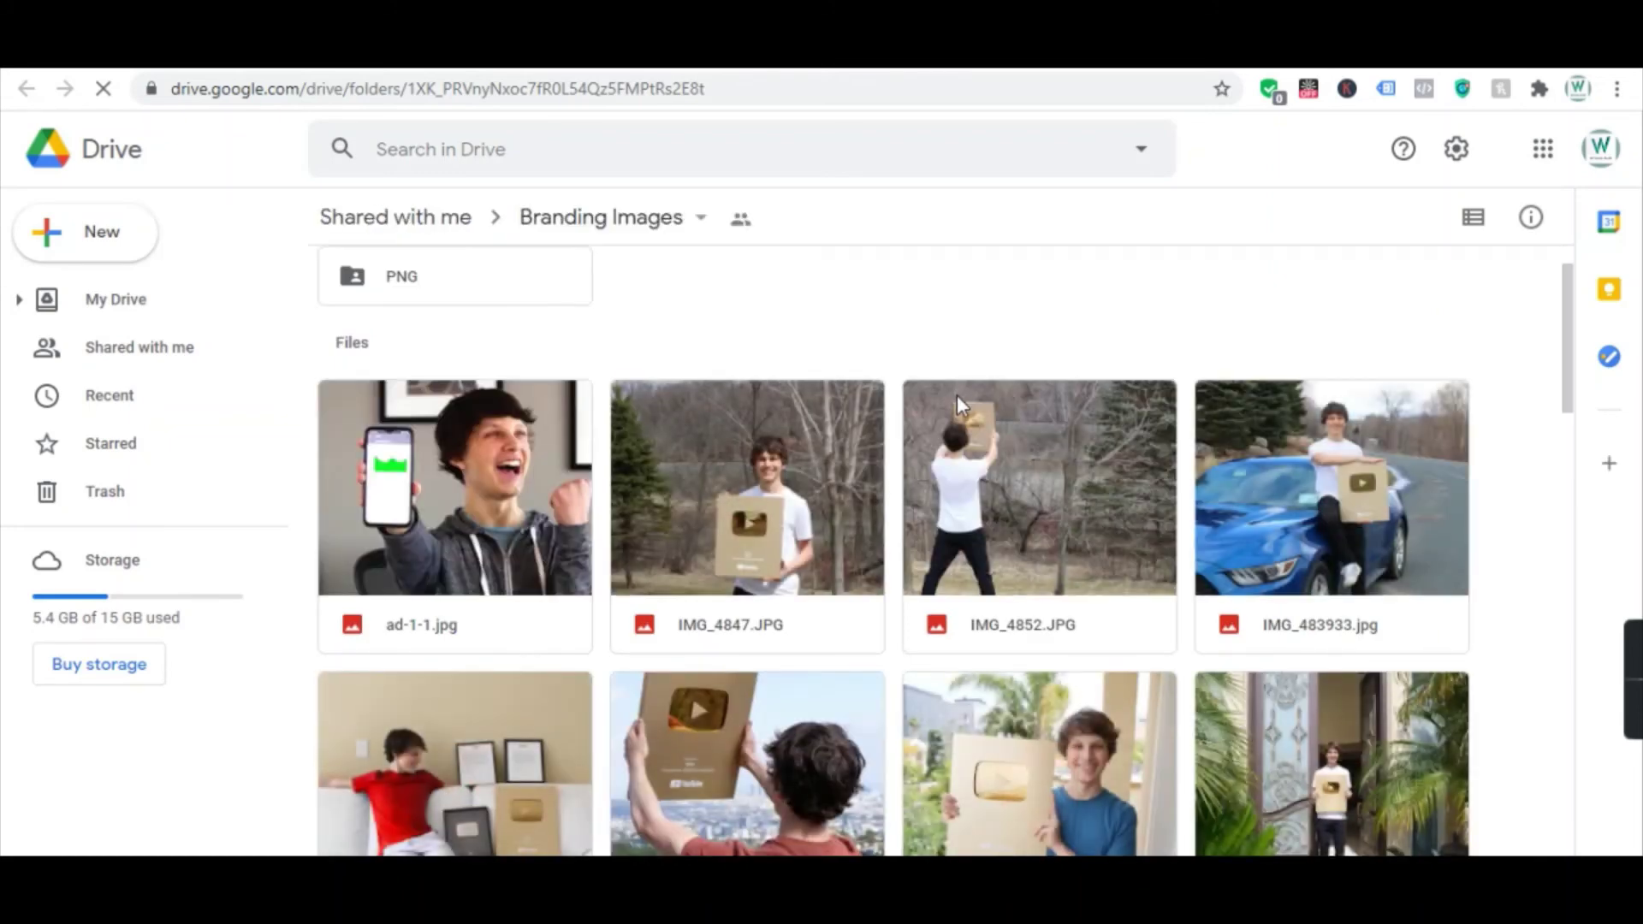
scroll(957, 397, down, 17)
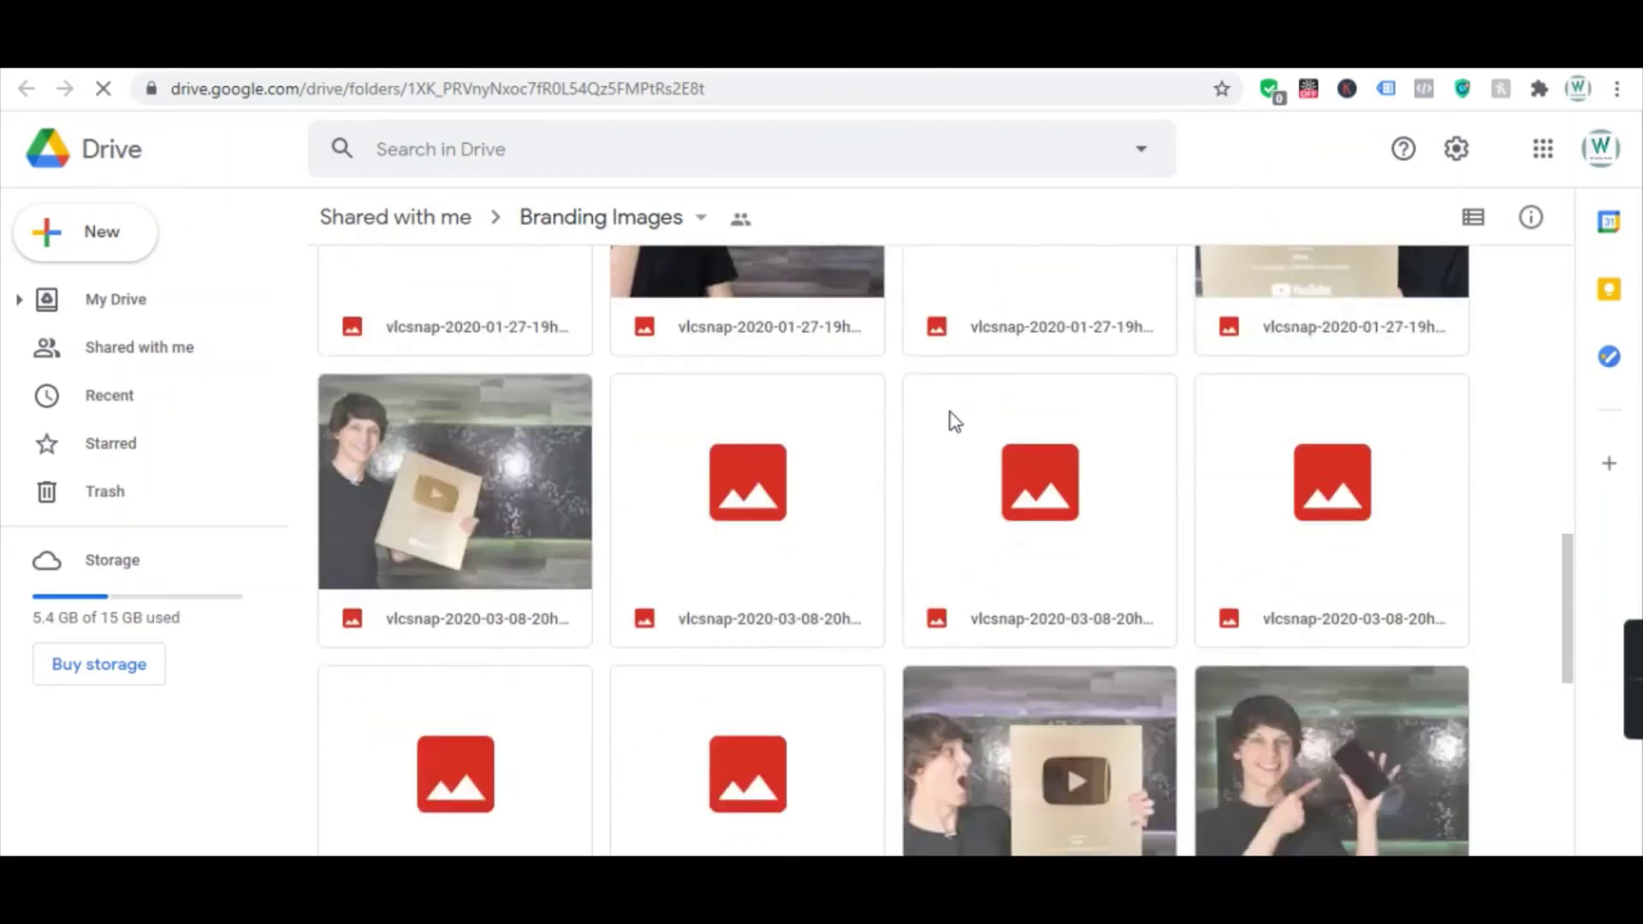
scroll(951, 415, down, 10)
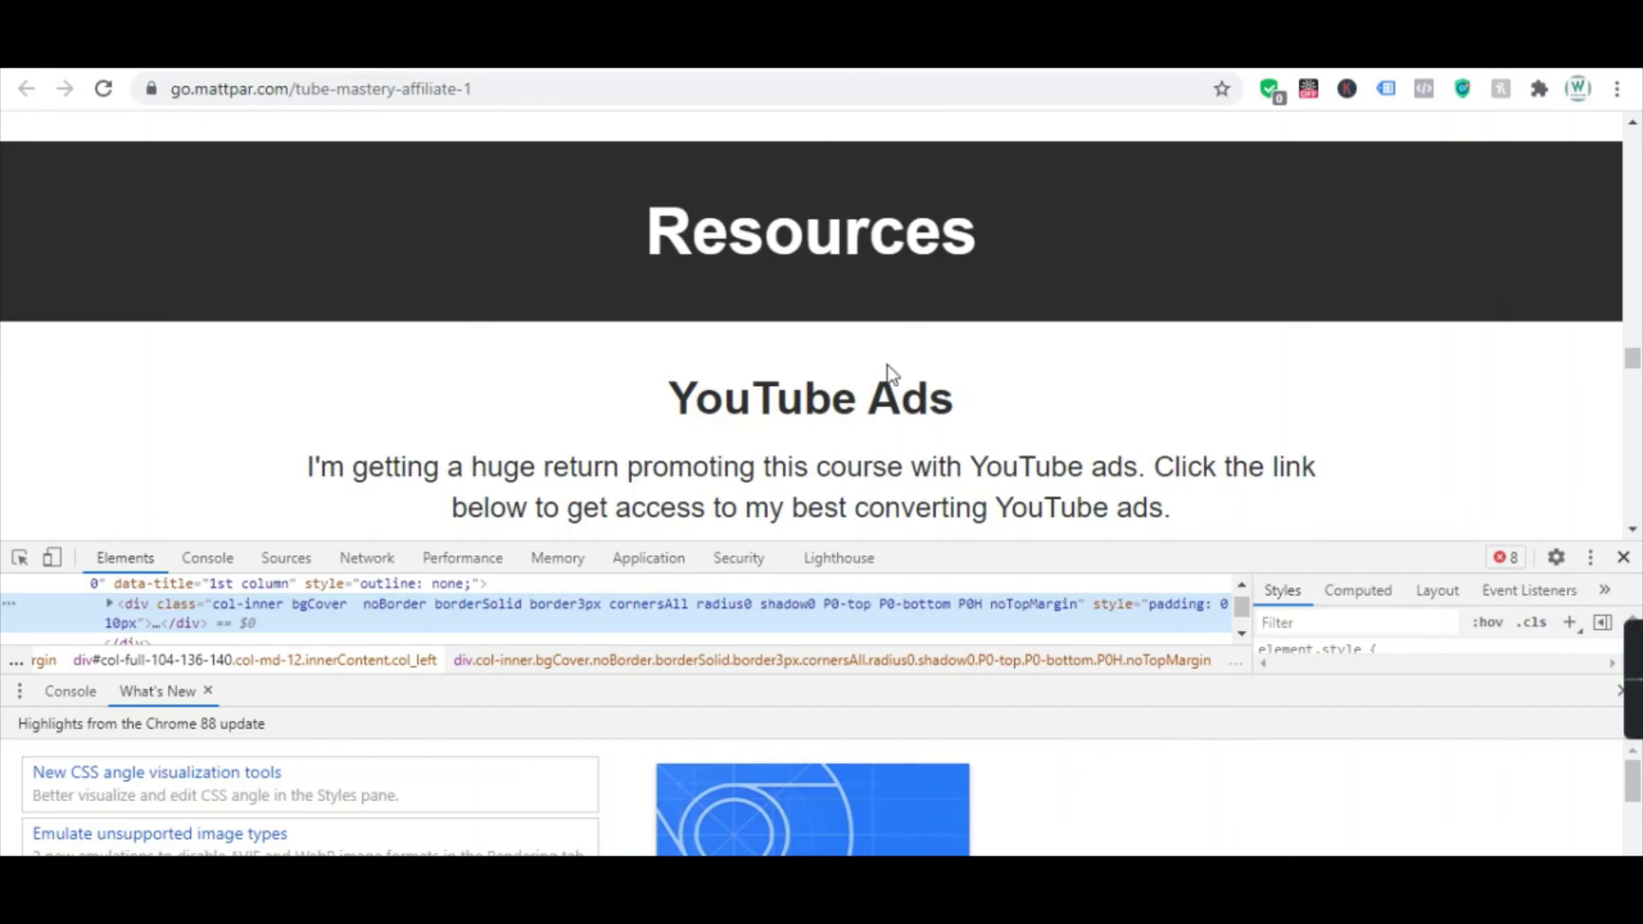
- Close the inspector, browse the affiliate resources, and open the Tube Mastery and Monetization Testimonials link
key(F12)
scroll(882, 369, down, 1)
scroll(882, 368, up, 5)
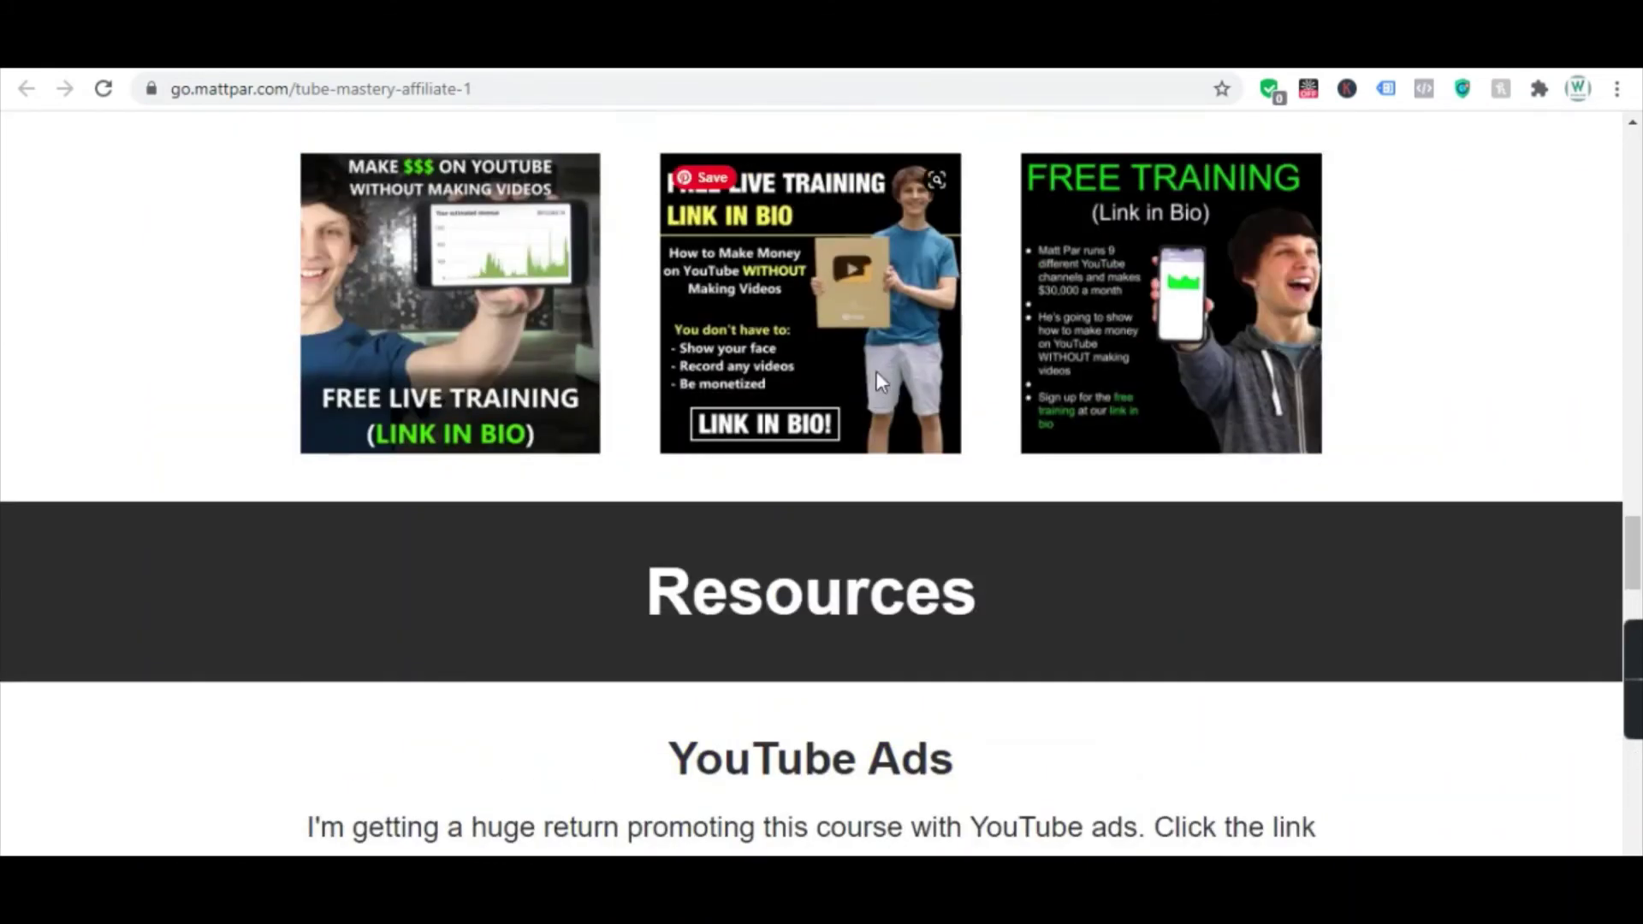
scroll(877, 371, up, 4)
scroll(865, 445, up, 5)
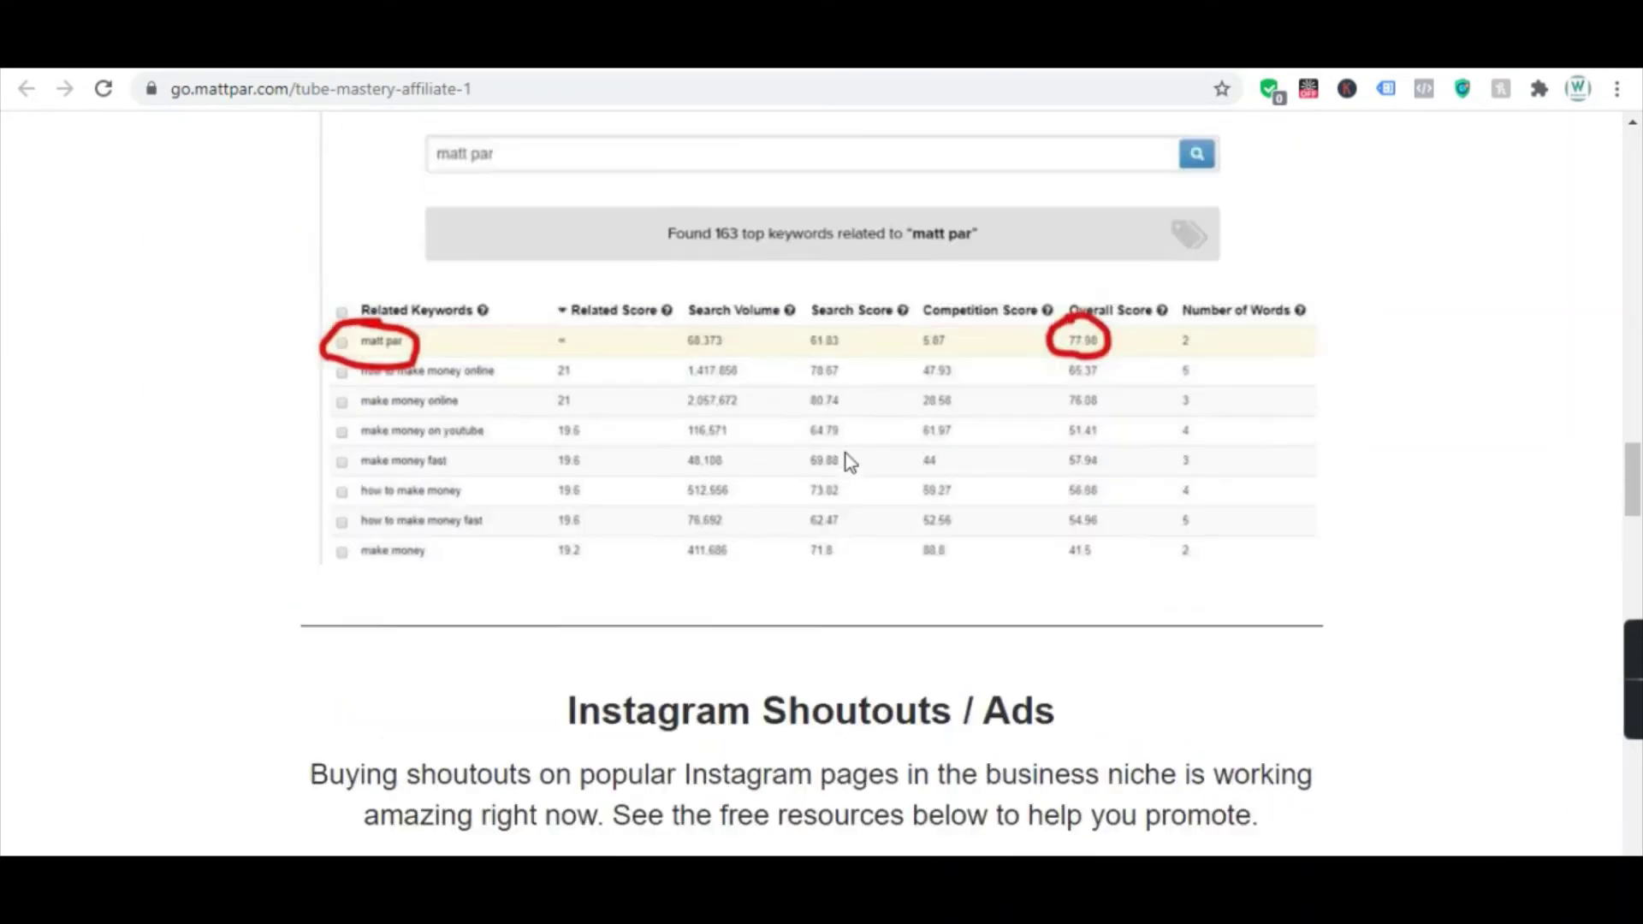
scroll(847, 463, up, 15)
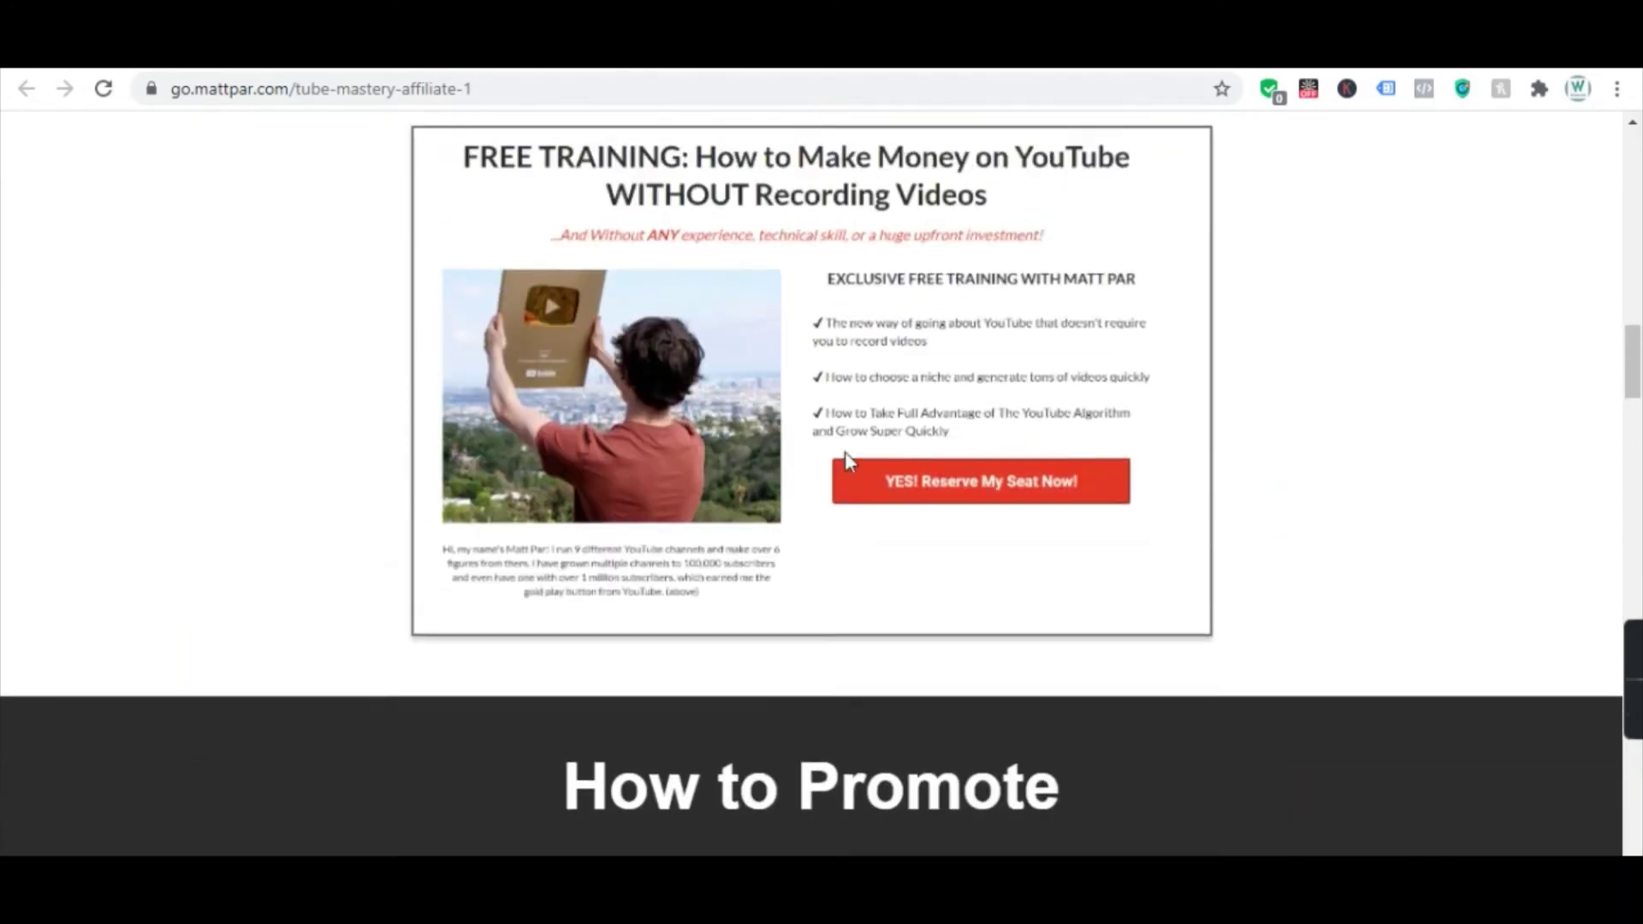
scroll(846, 451, up, 8)
scroll(846, 452, up, 5)
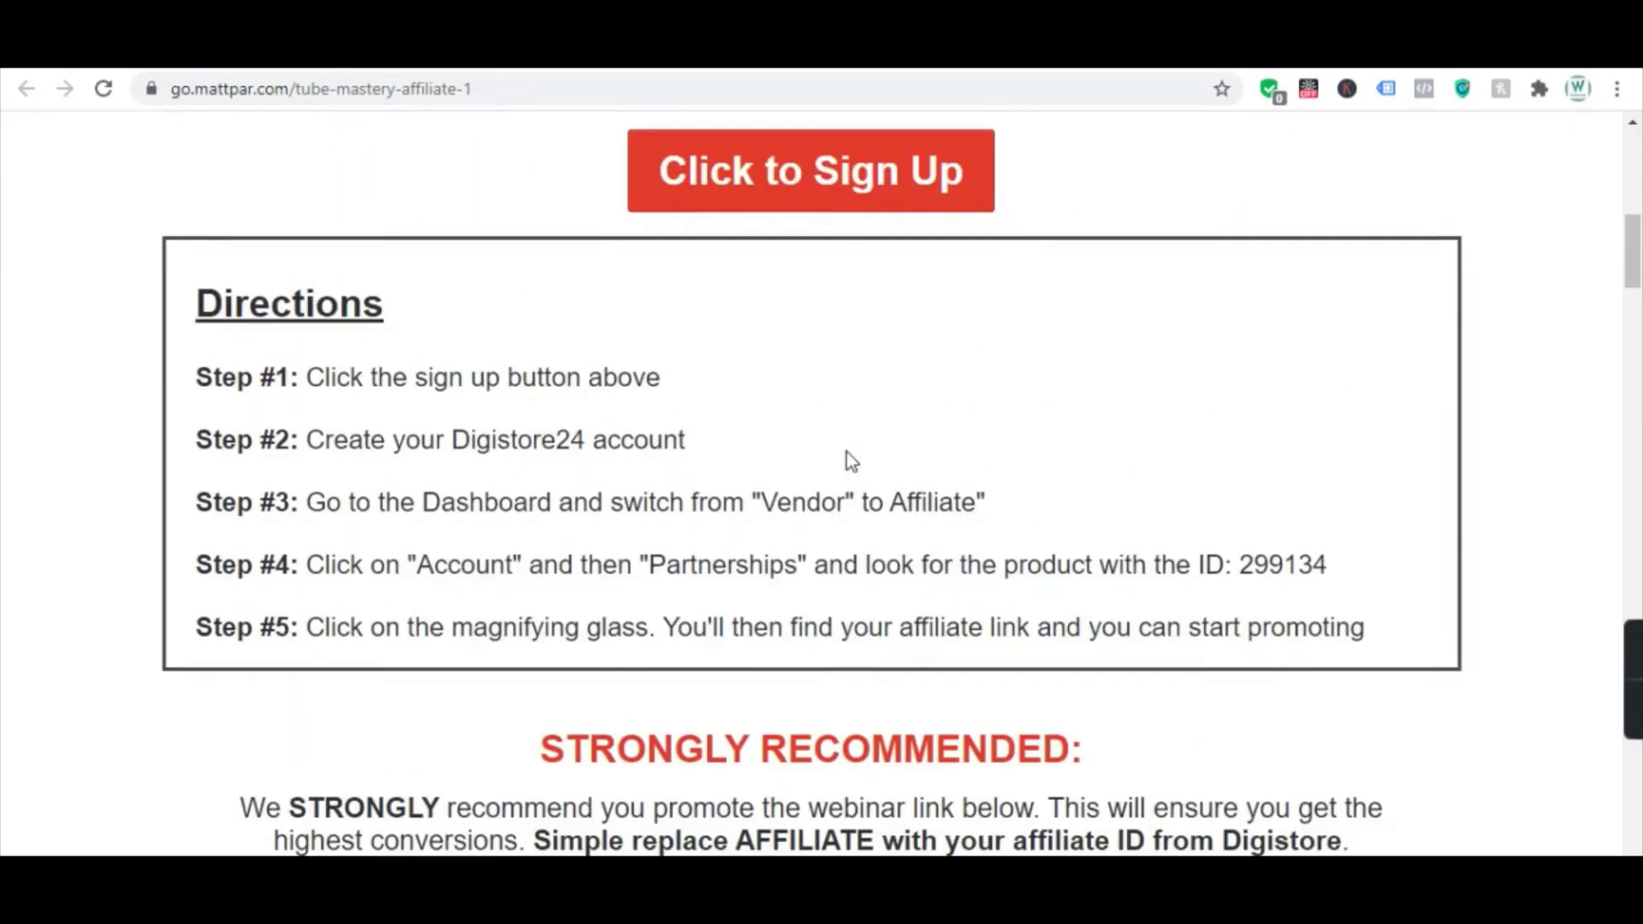
scroll(846, 452, up, 10)
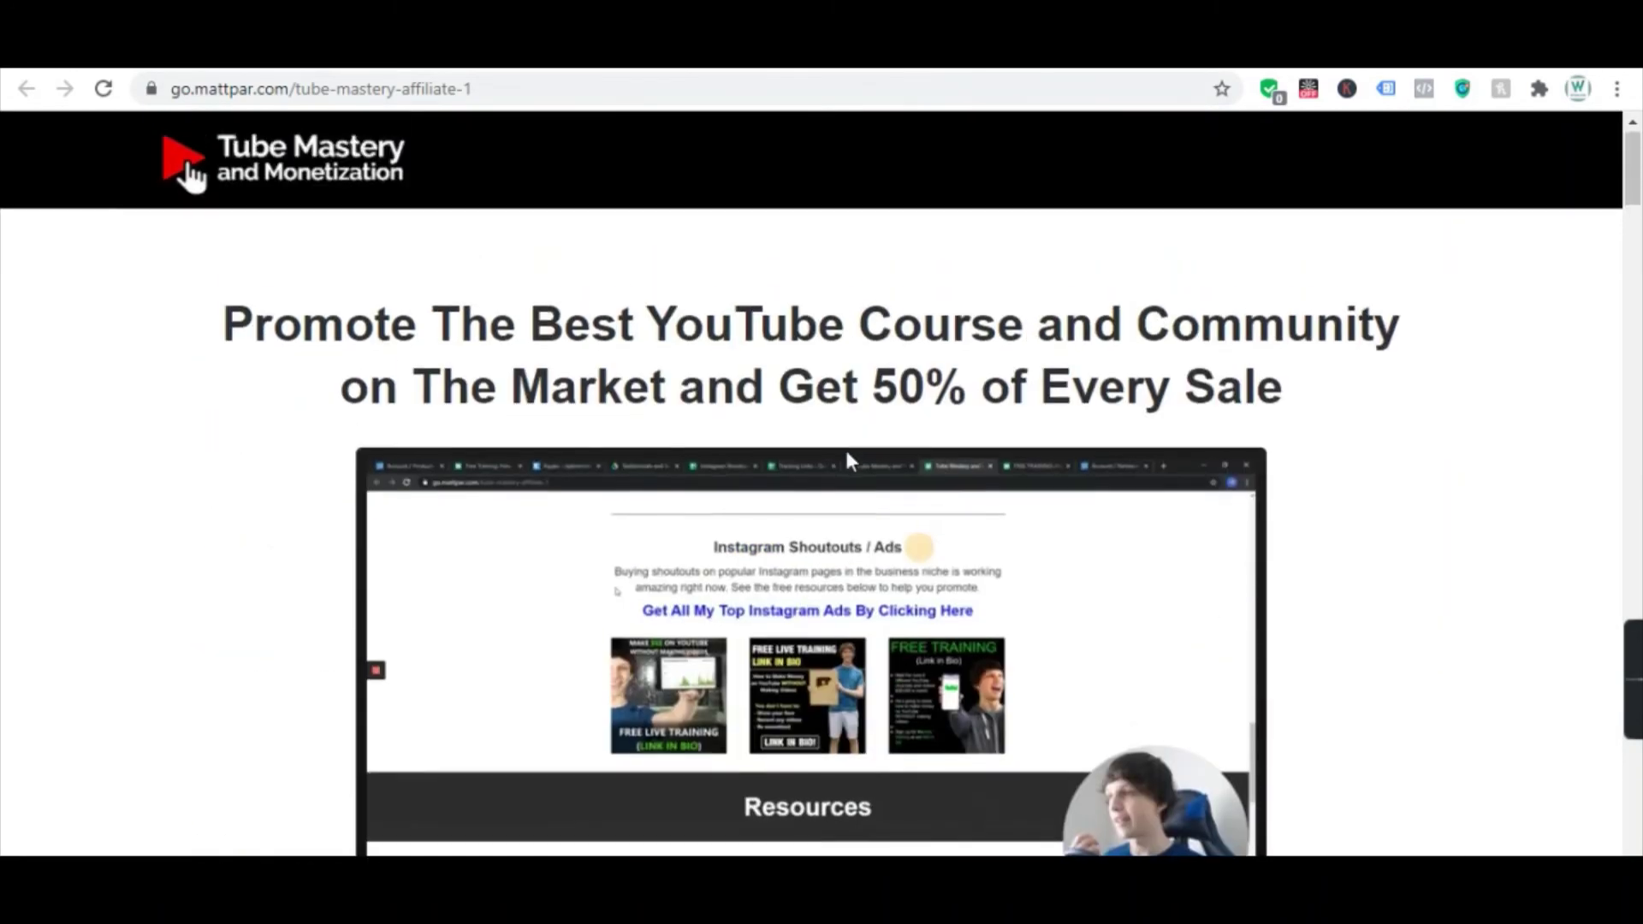
scroll(846, 452, down, 20)
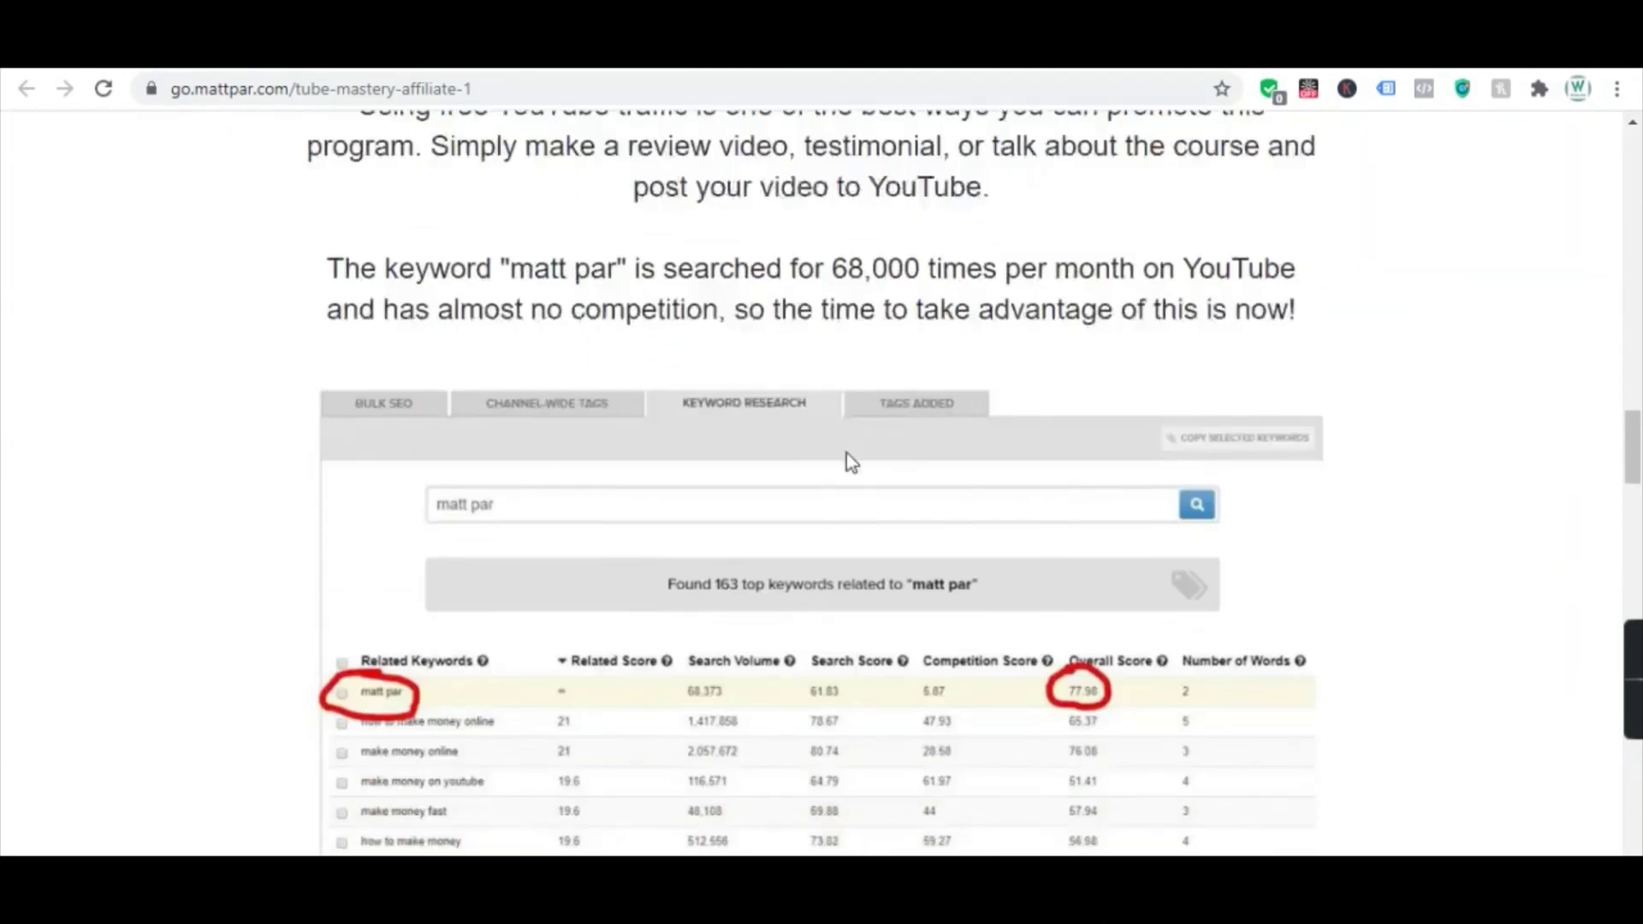
scroll(846, 454, down, 15)
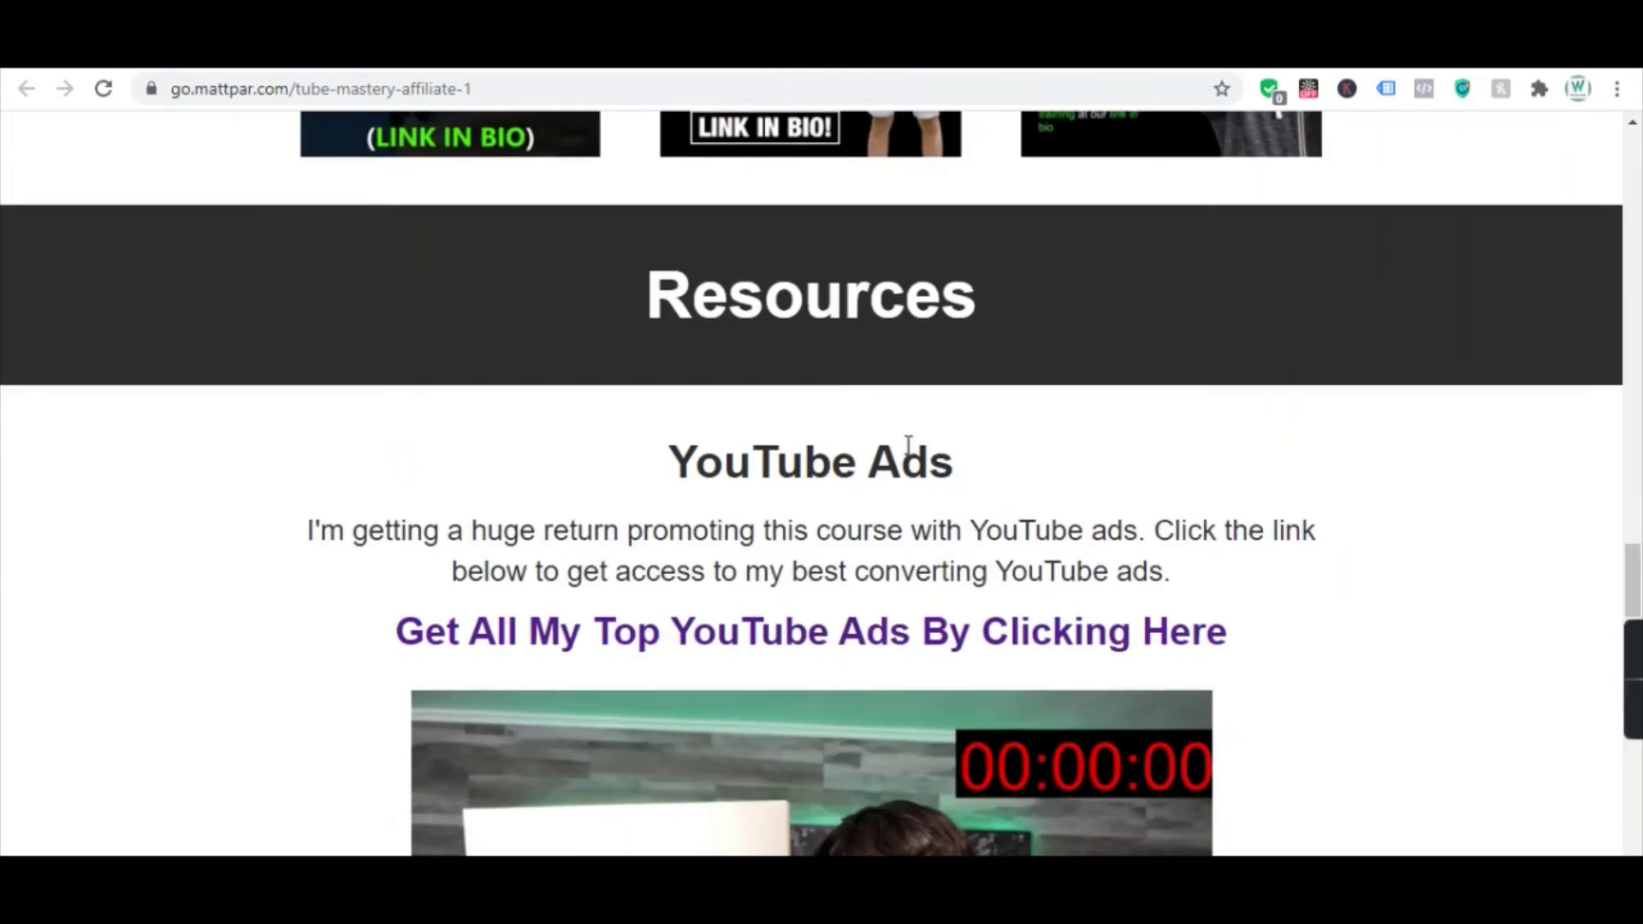
scroll(792, 447, down, 8)
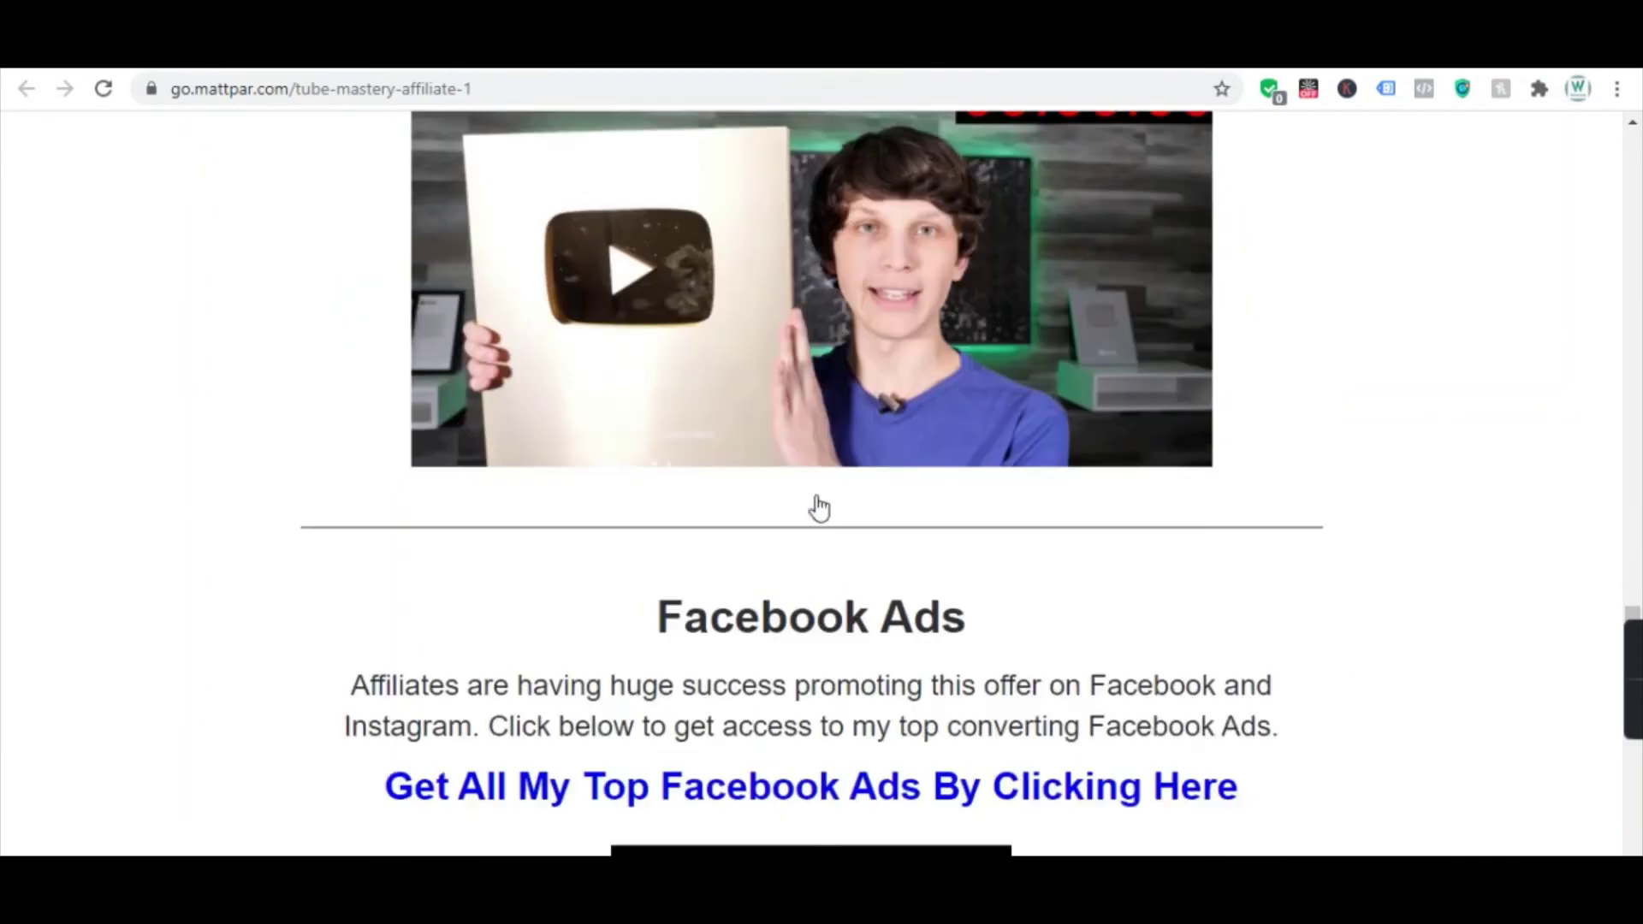
scroll(820, 509, down, 6)
scroll(818, 505, down, 5)
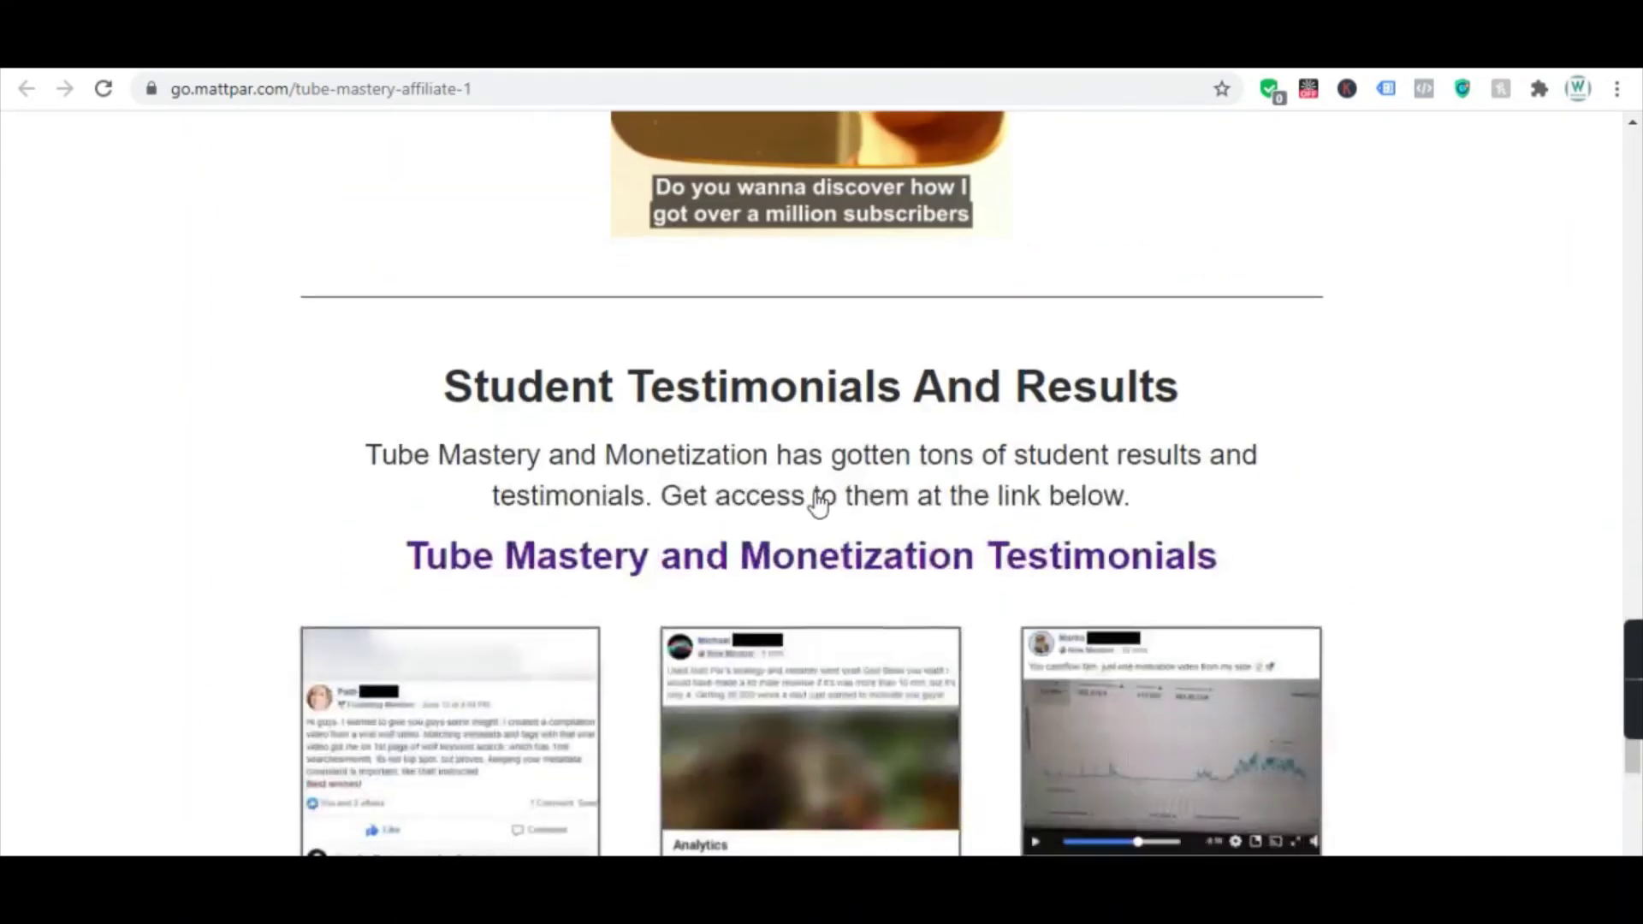
scroll(817, 493, down, 1)
click(807, 447)
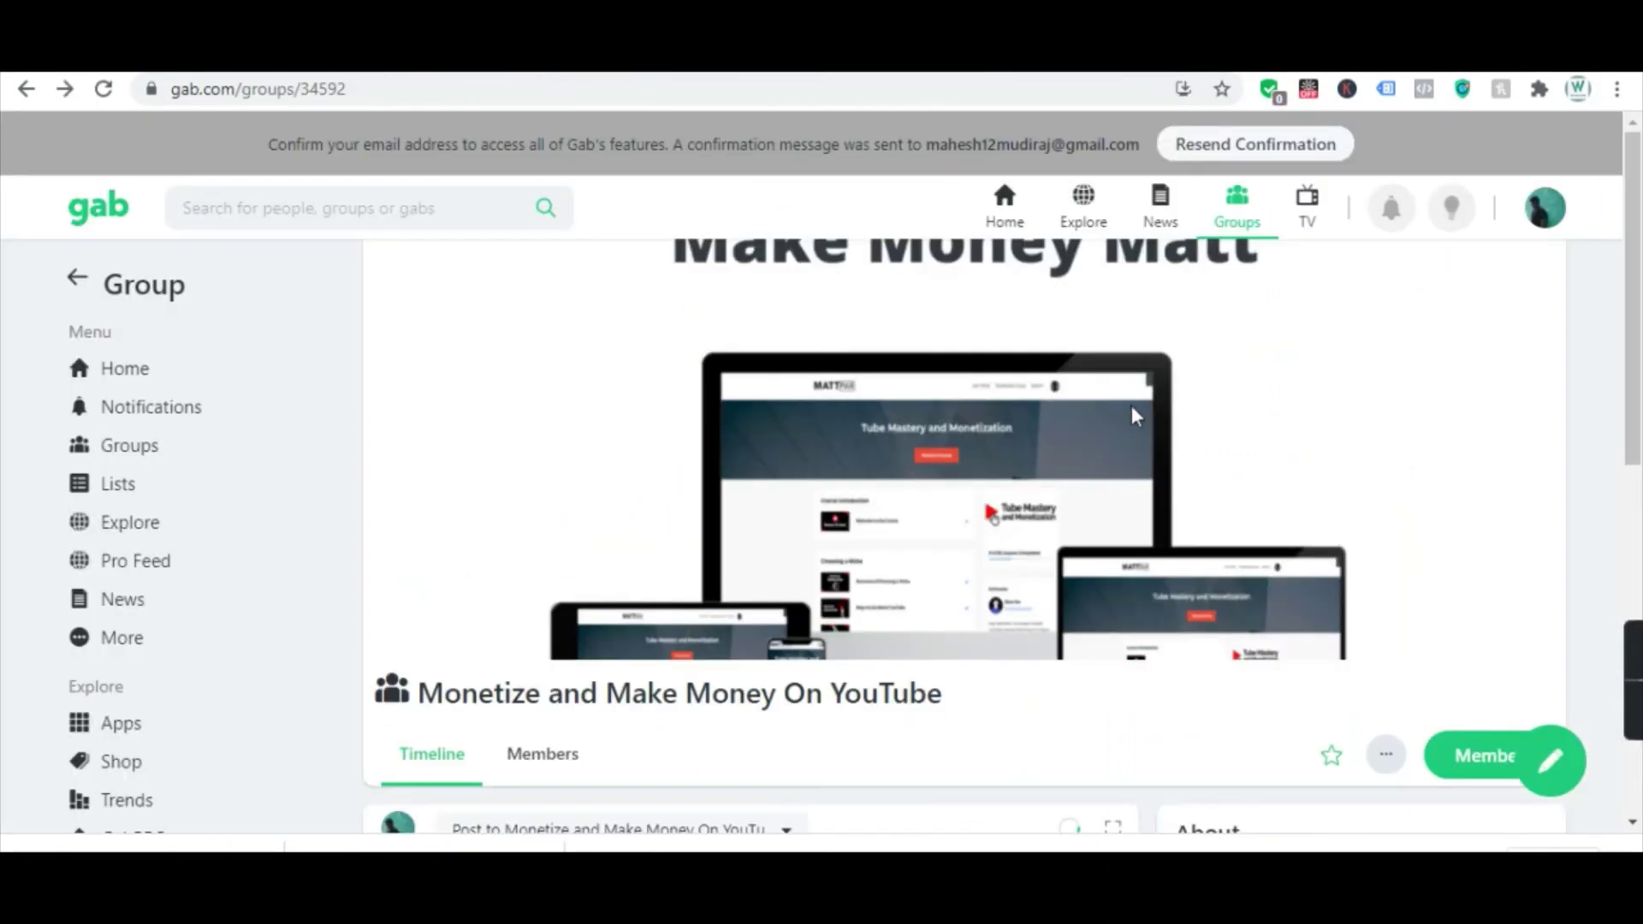
- Check the Gab post's headline, landing-page link and image, then submit it to the group
scroll(1135, 416, down, 4)
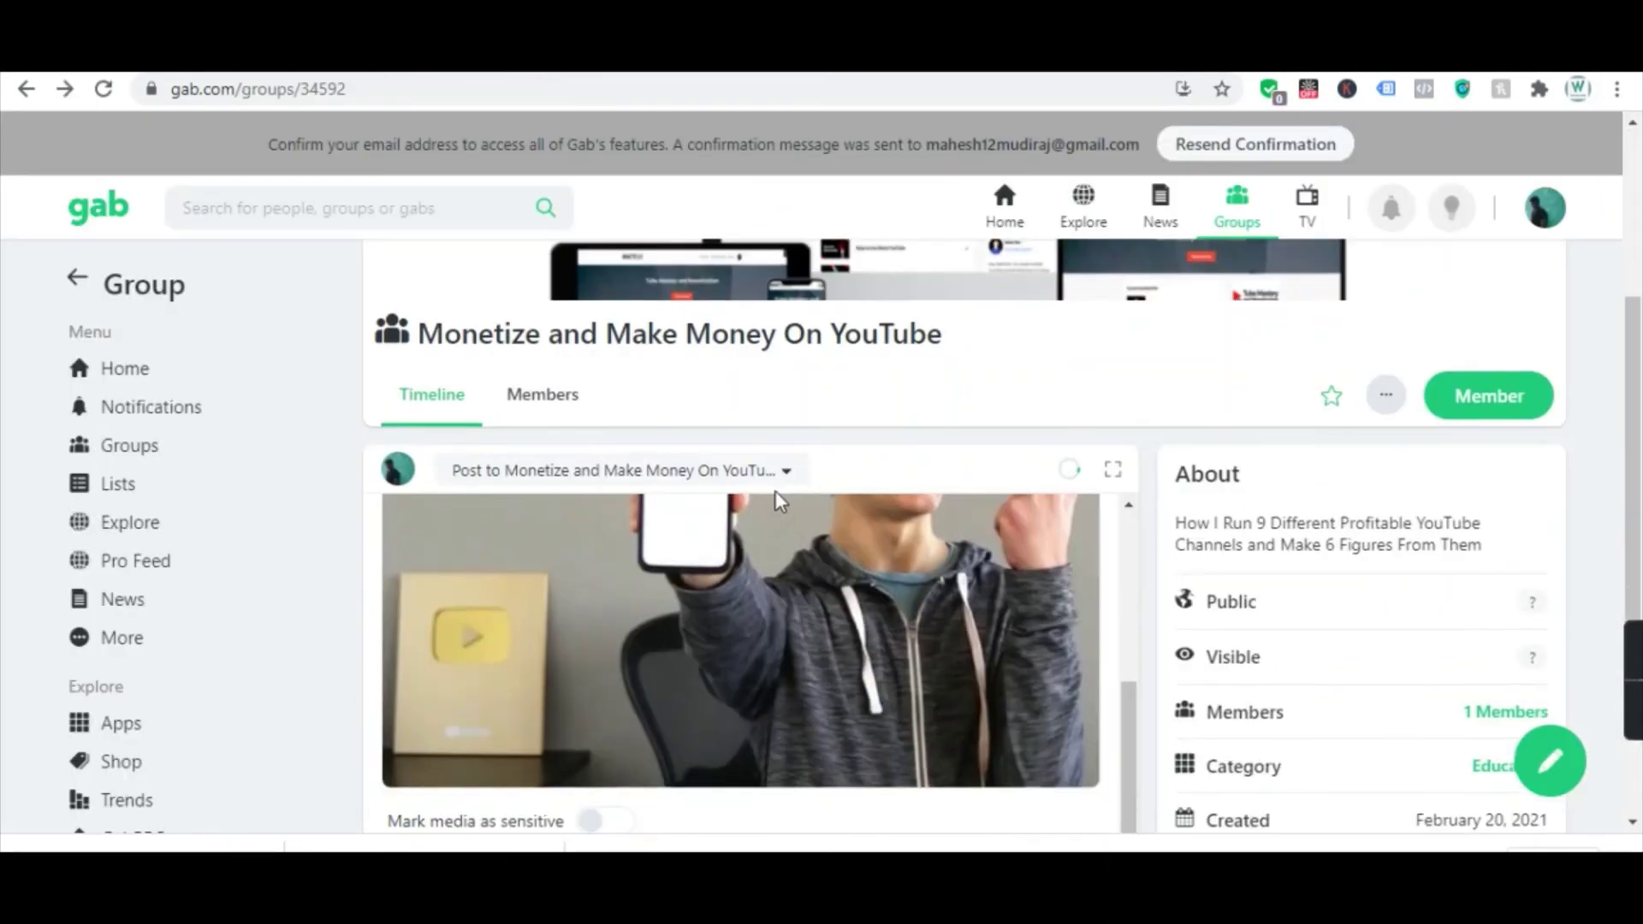
scroll(1251, 444, down, 2)
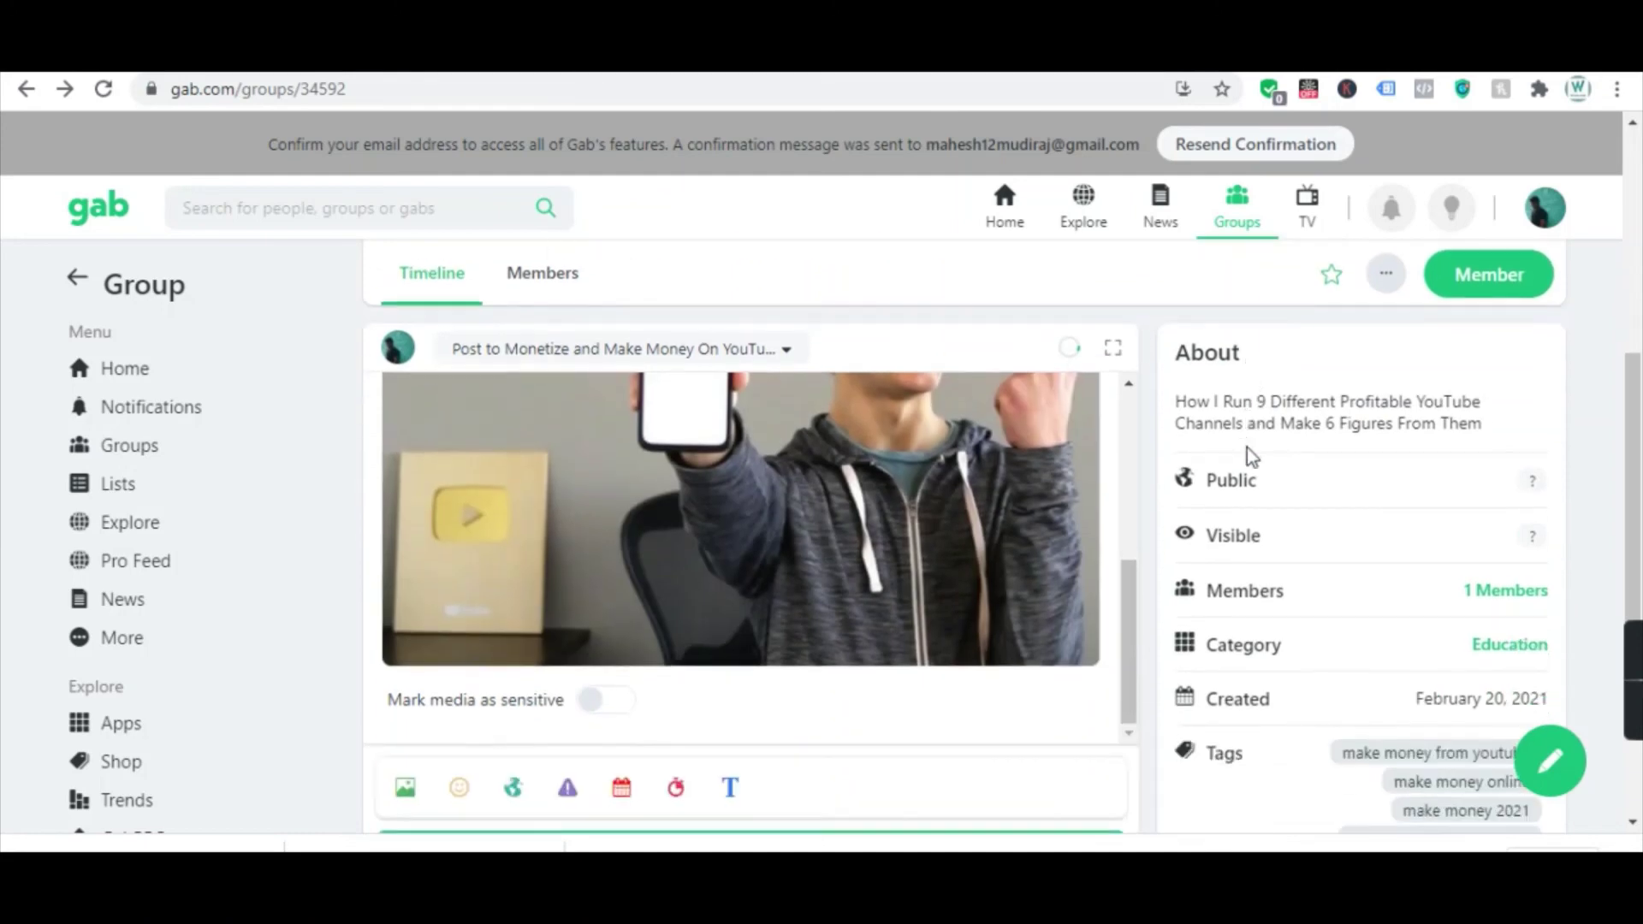
scroll(741, 568, up, 5)
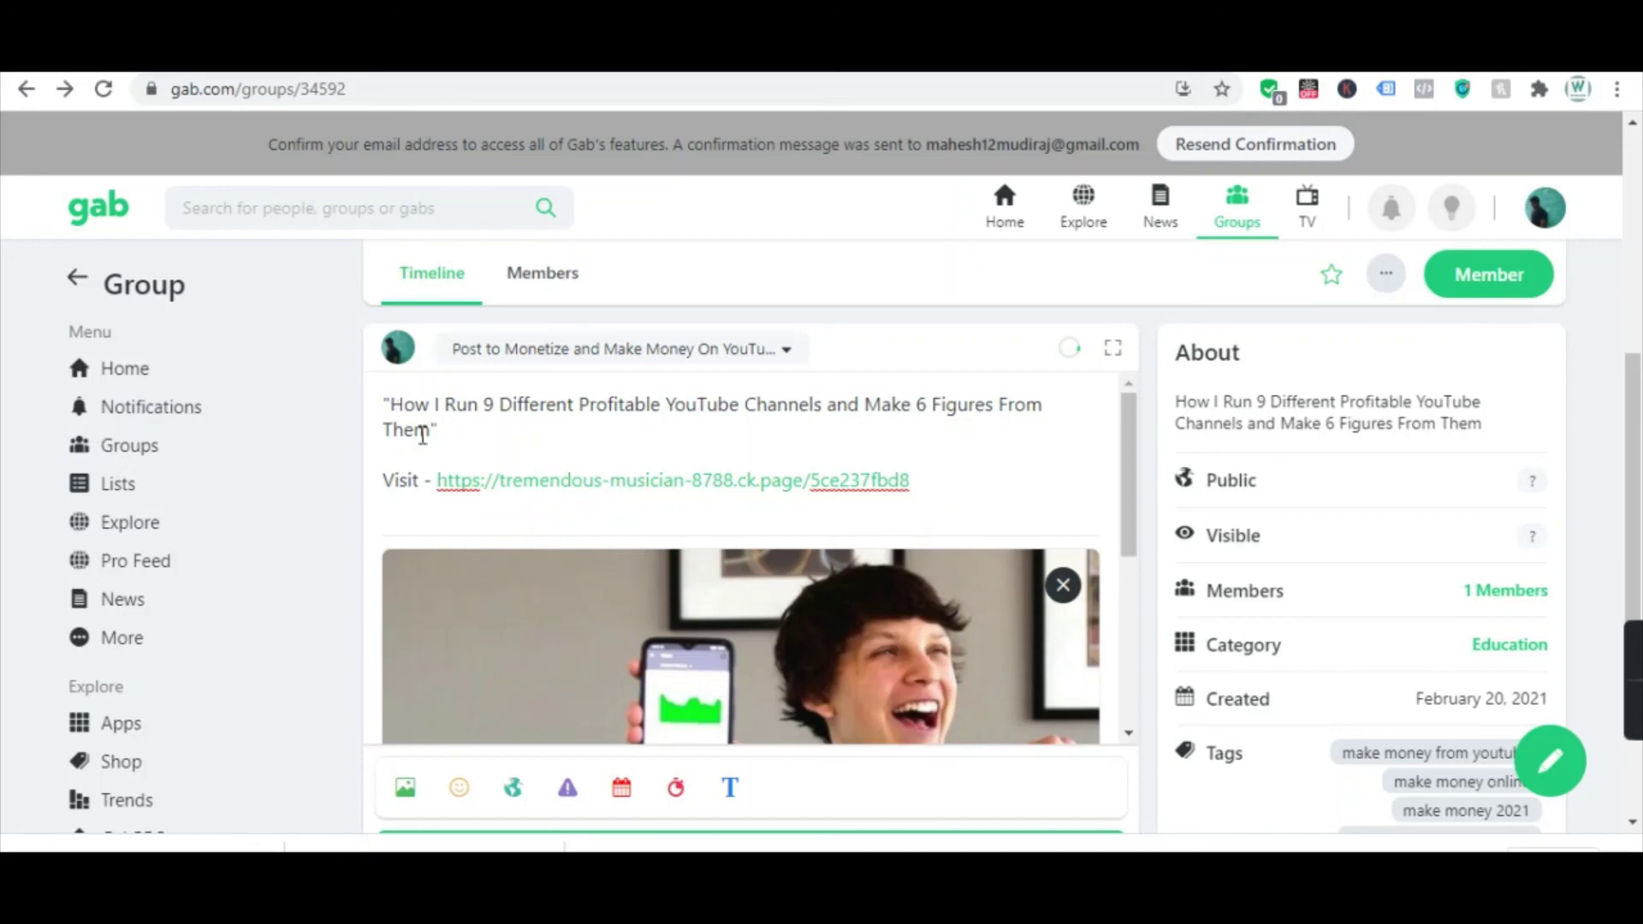
scroll(753, 574, down, 3)
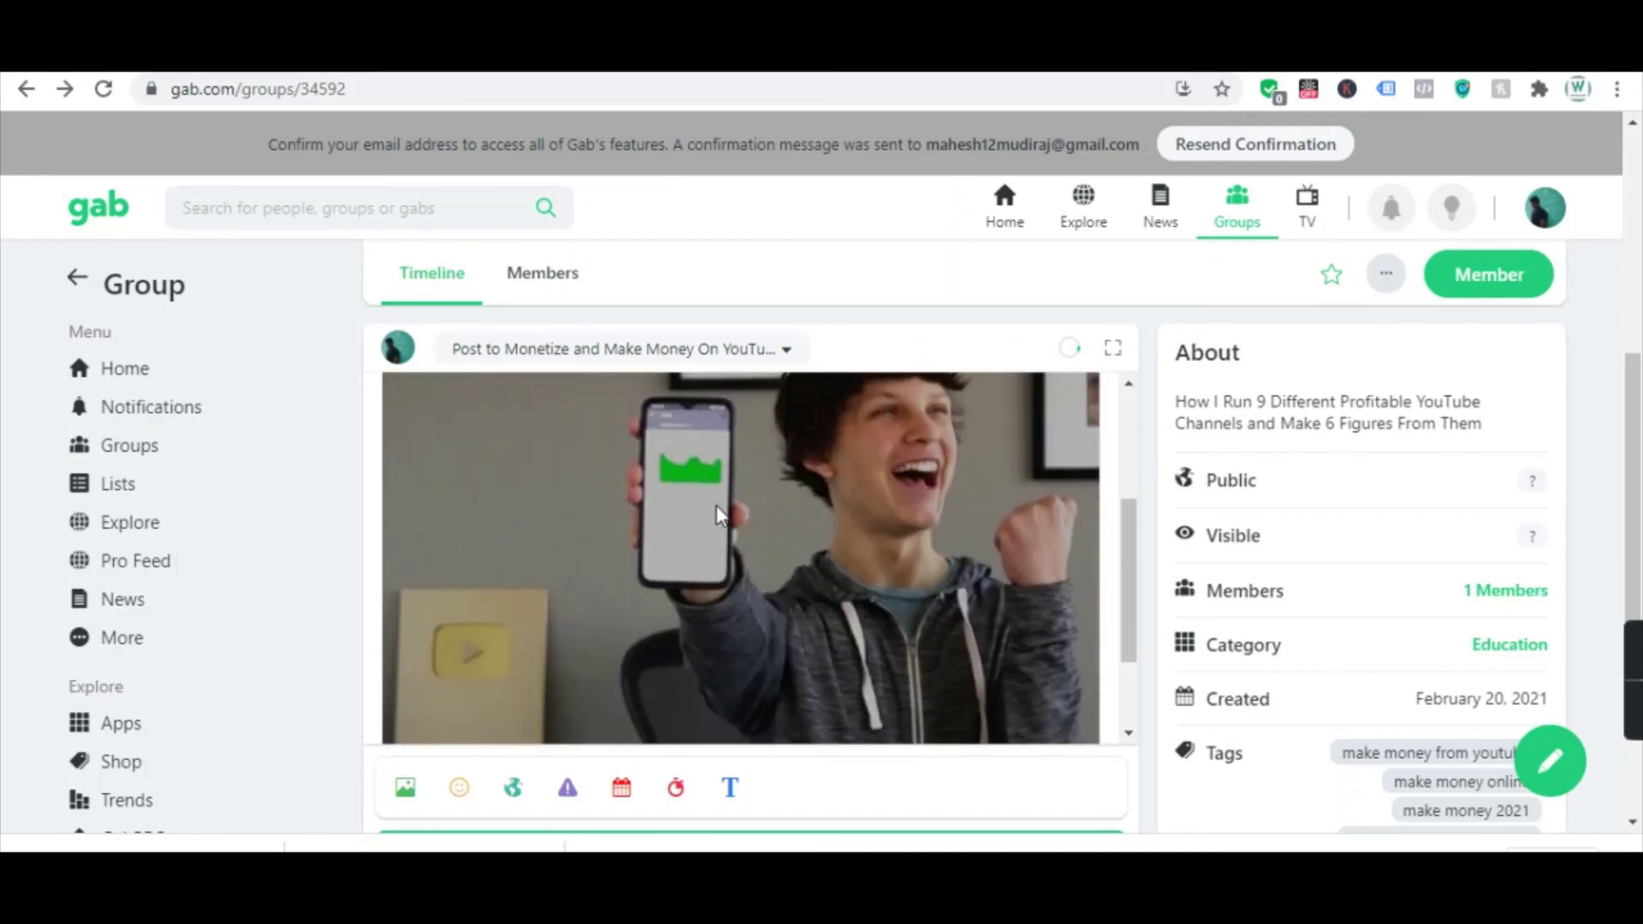
scroll(719, 513, down, 2)
scroll(767, 576, down, 2)
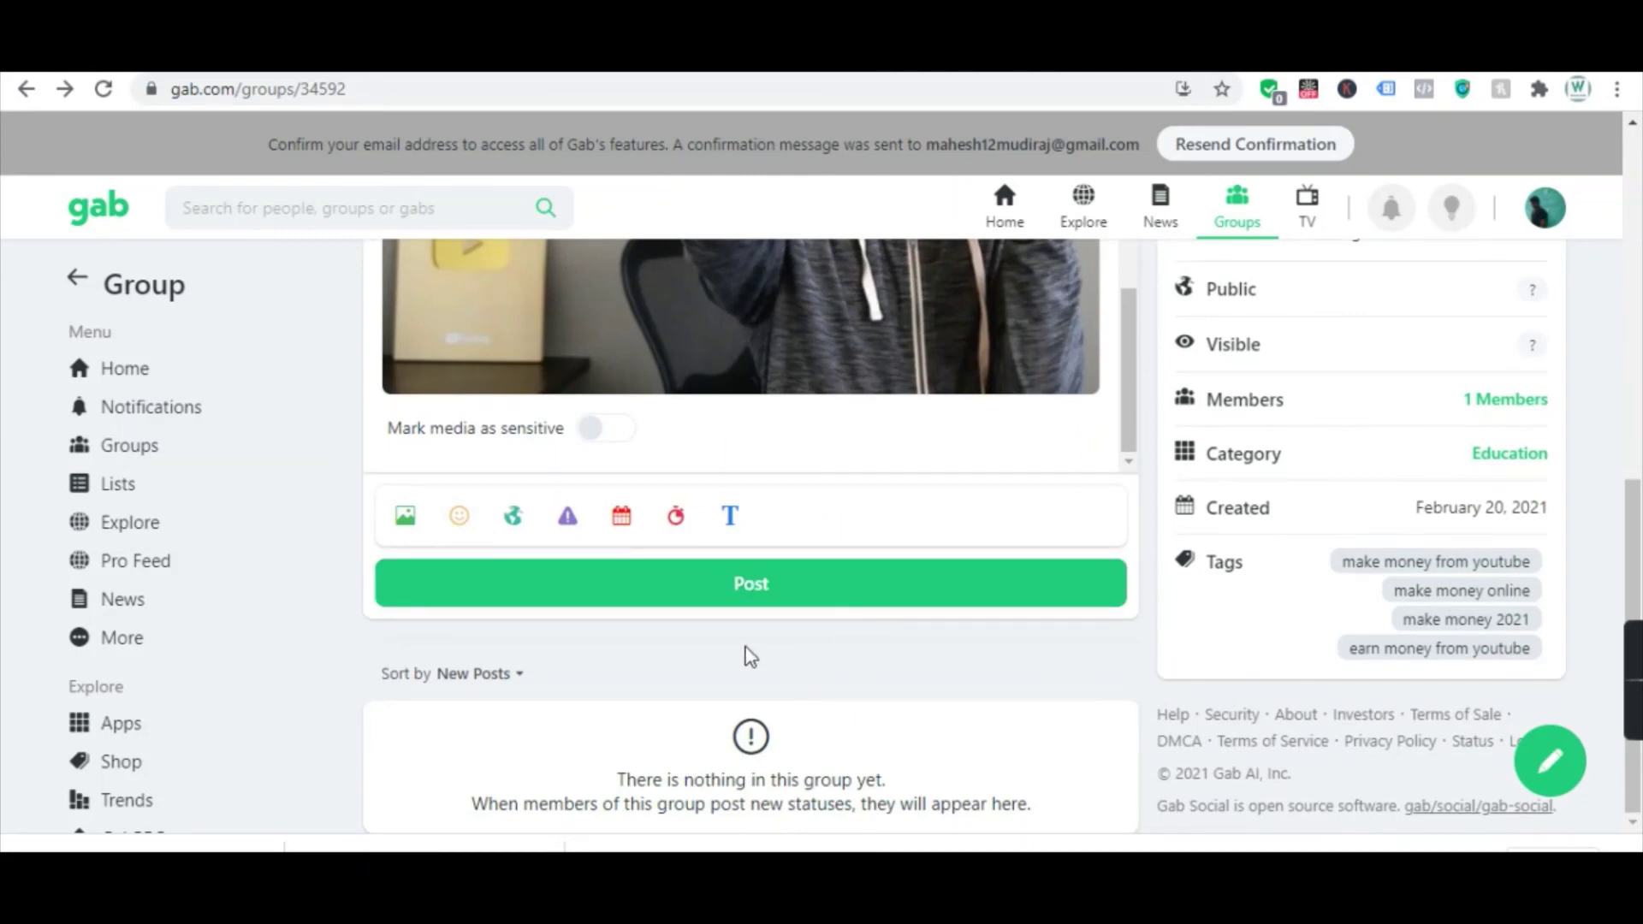
click(736, 591)
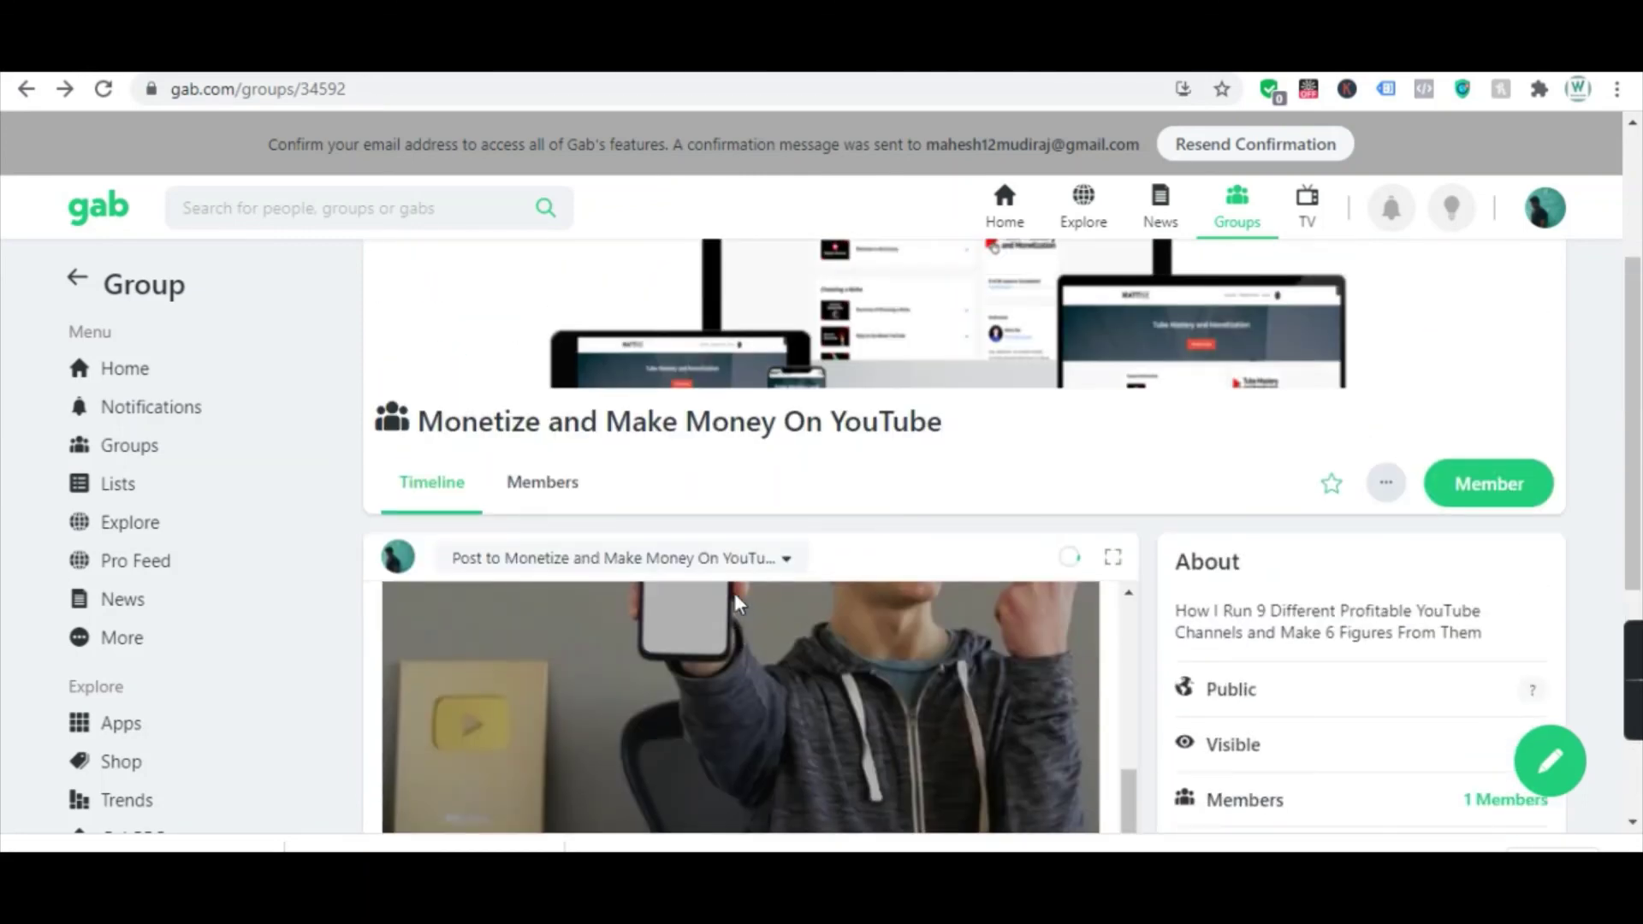
scroll(737, 605, down, 5)
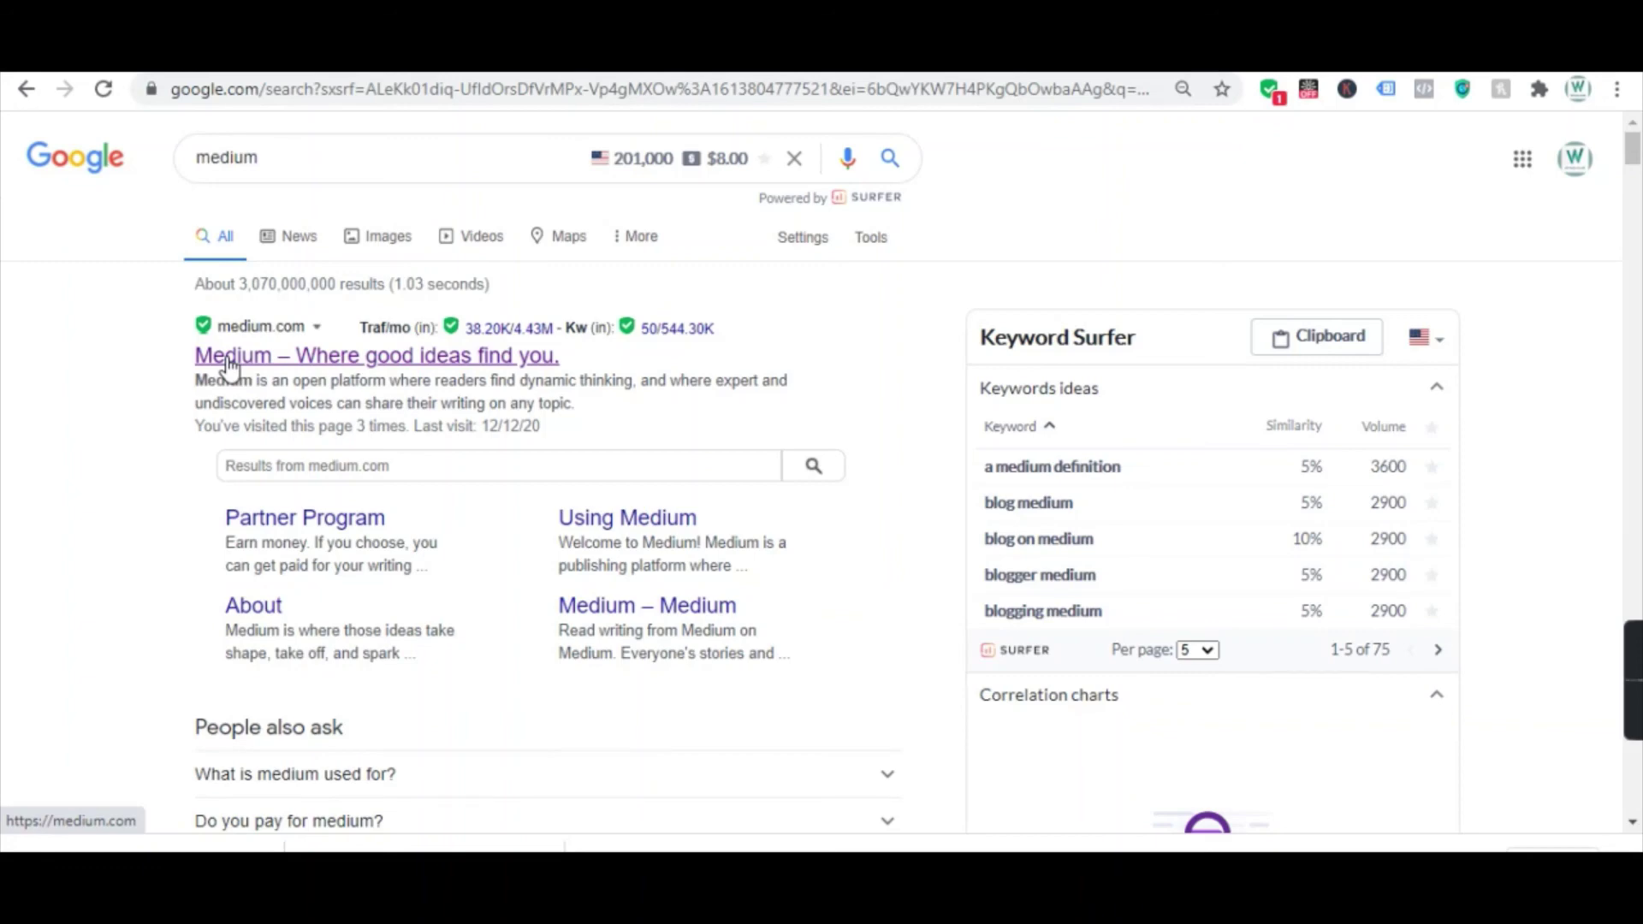
- Open the Medium result, then run a Google search for 'google site' in a new tab
click(230, 363)
key(ctrl+t)
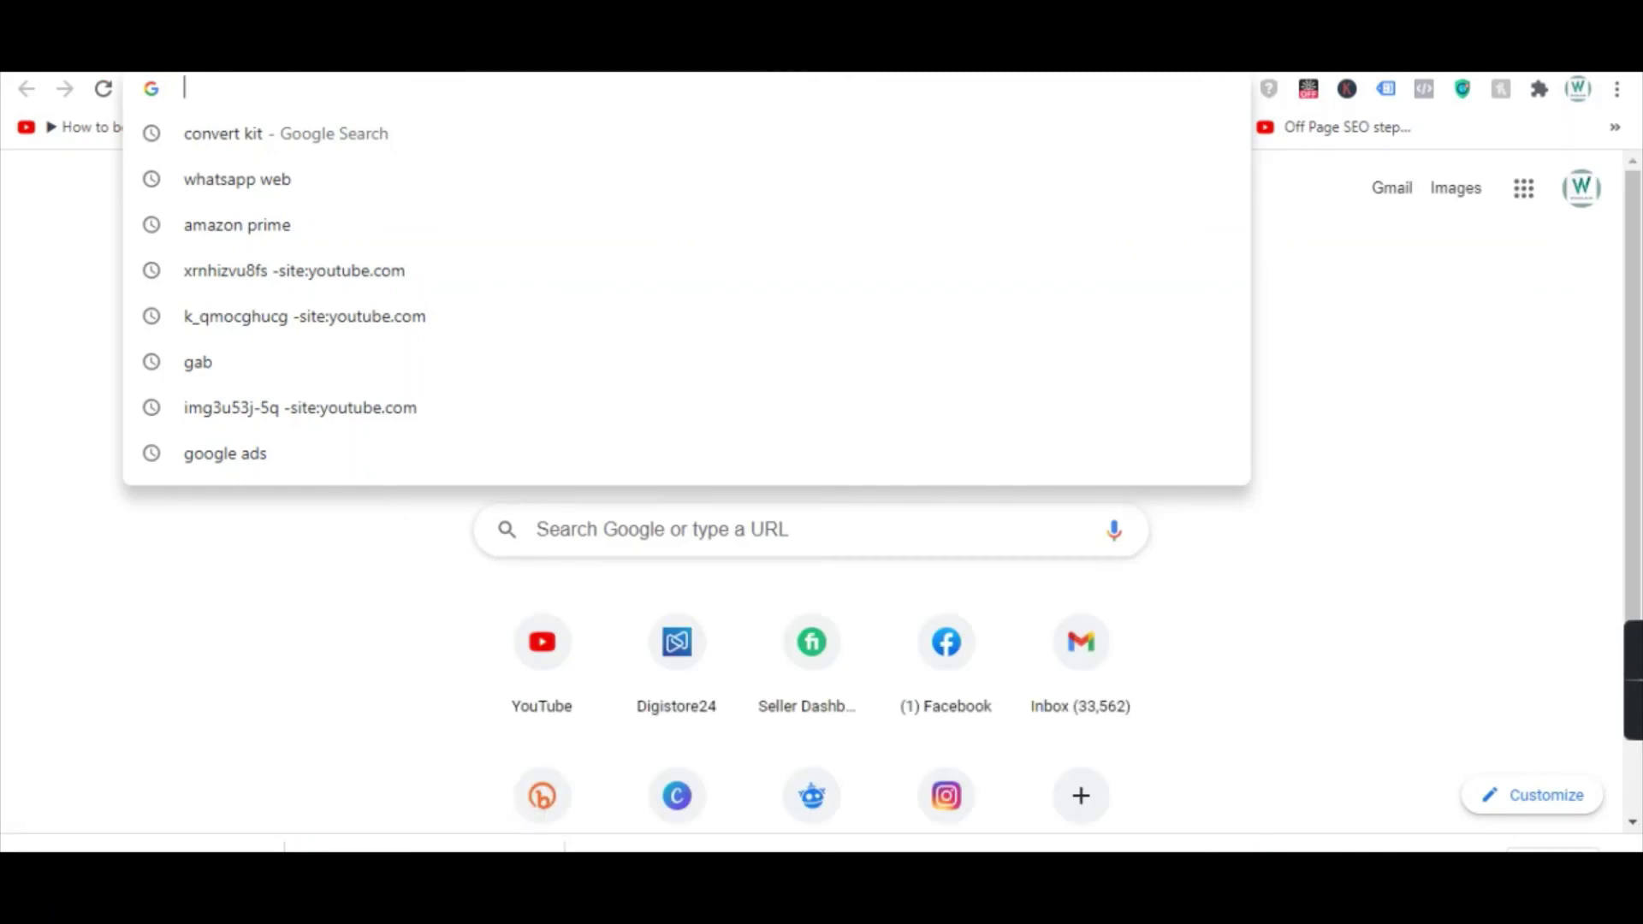
text(g)
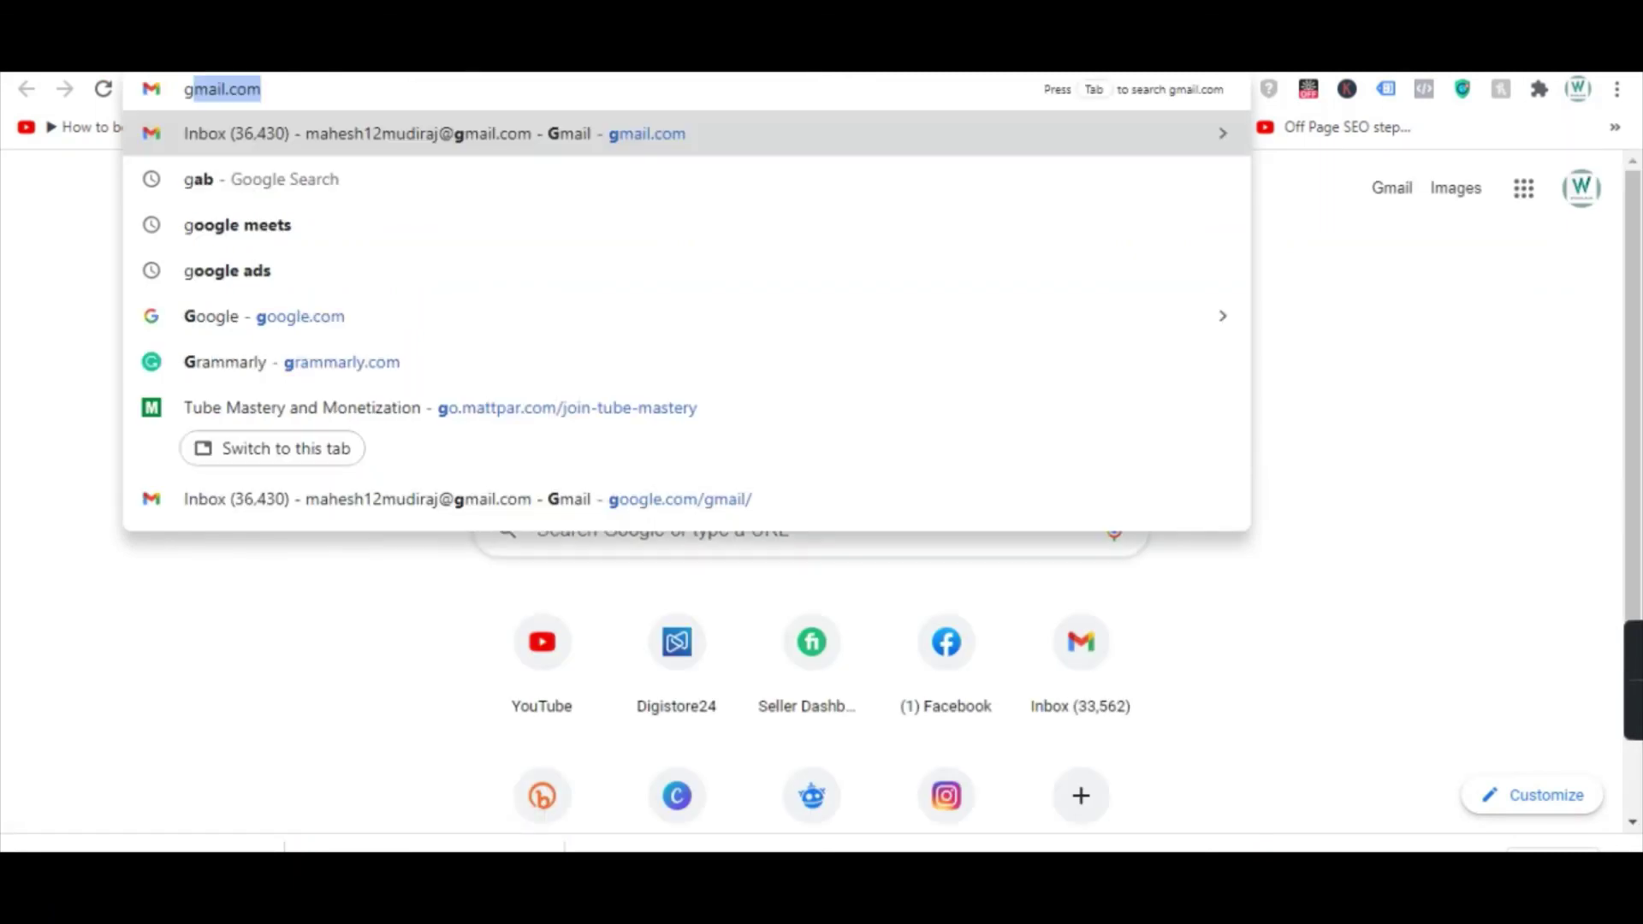
text(oo)
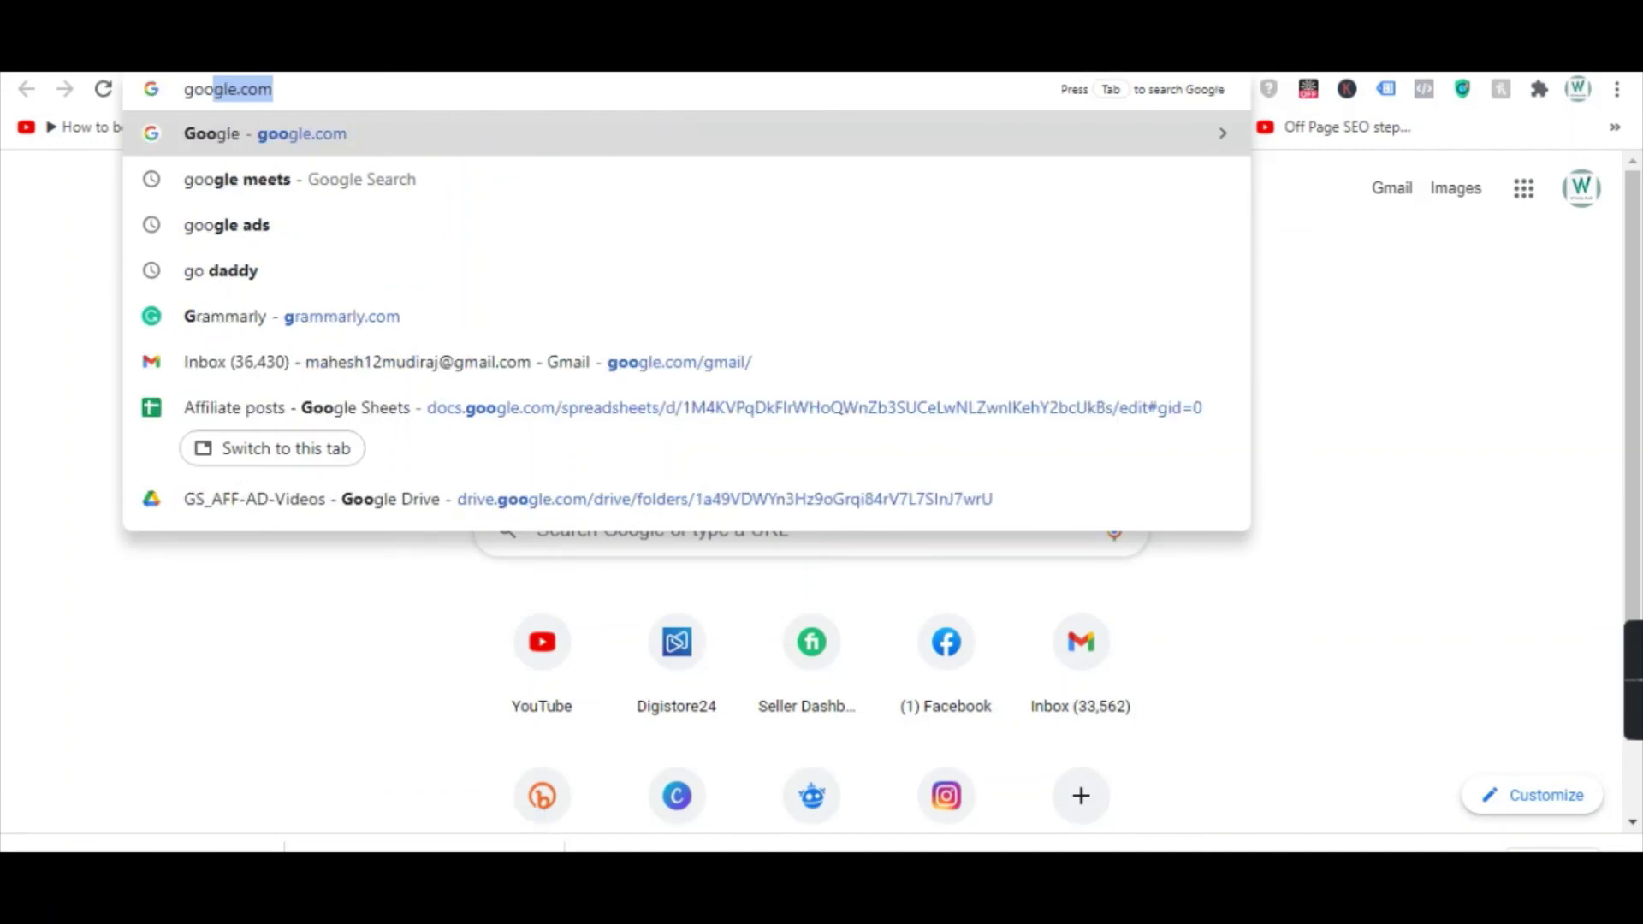
text(gle site)
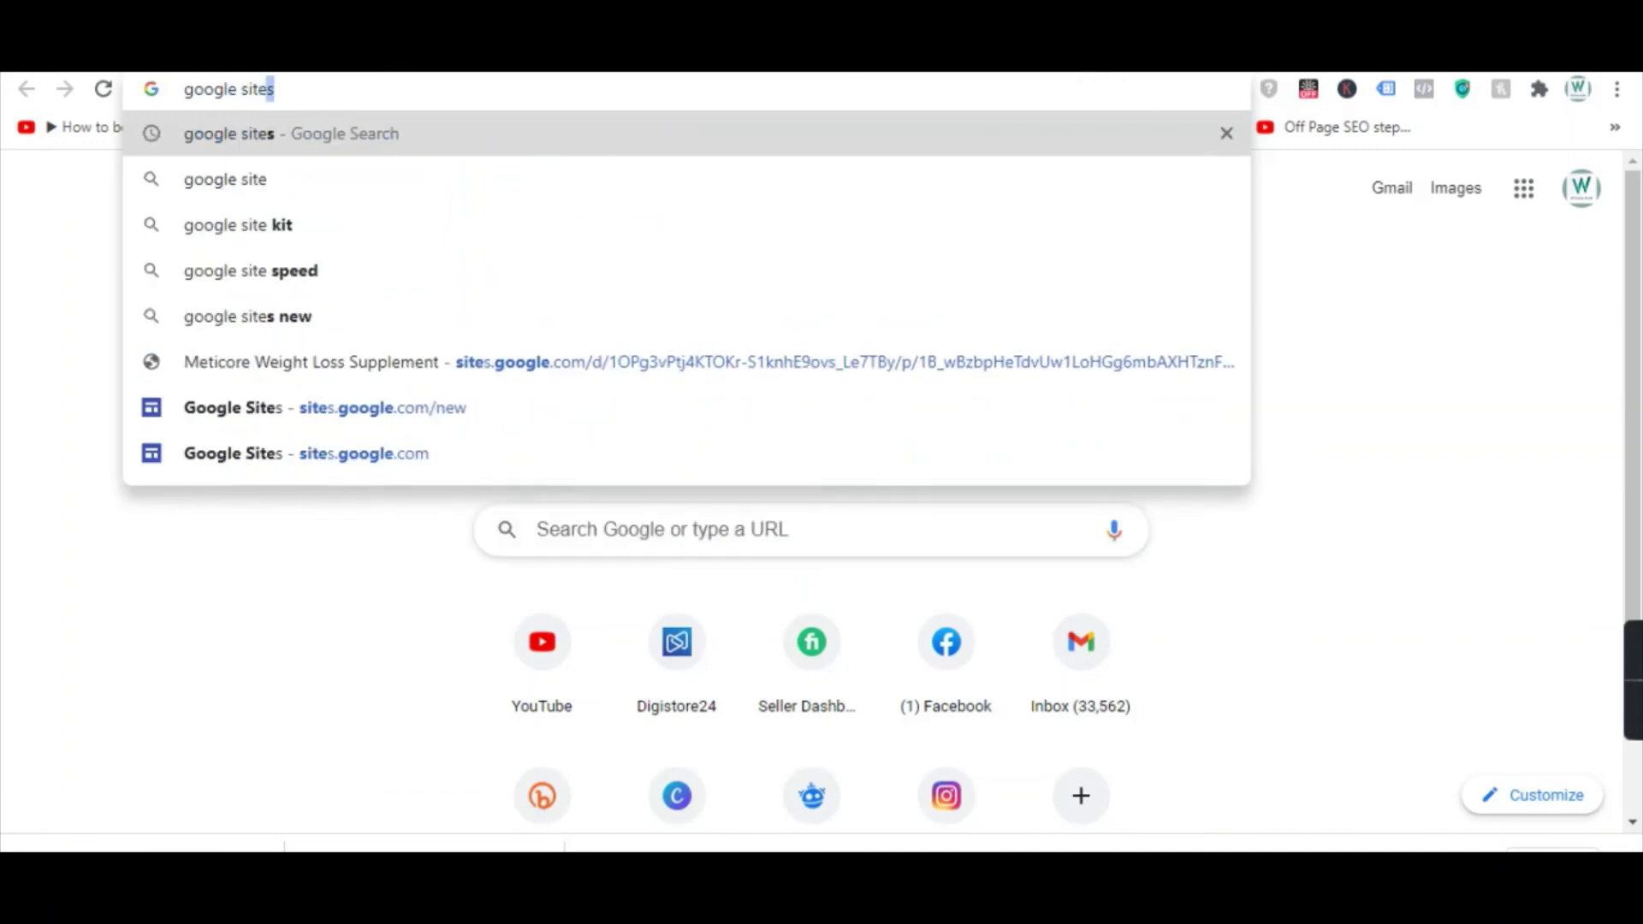
key(Return)
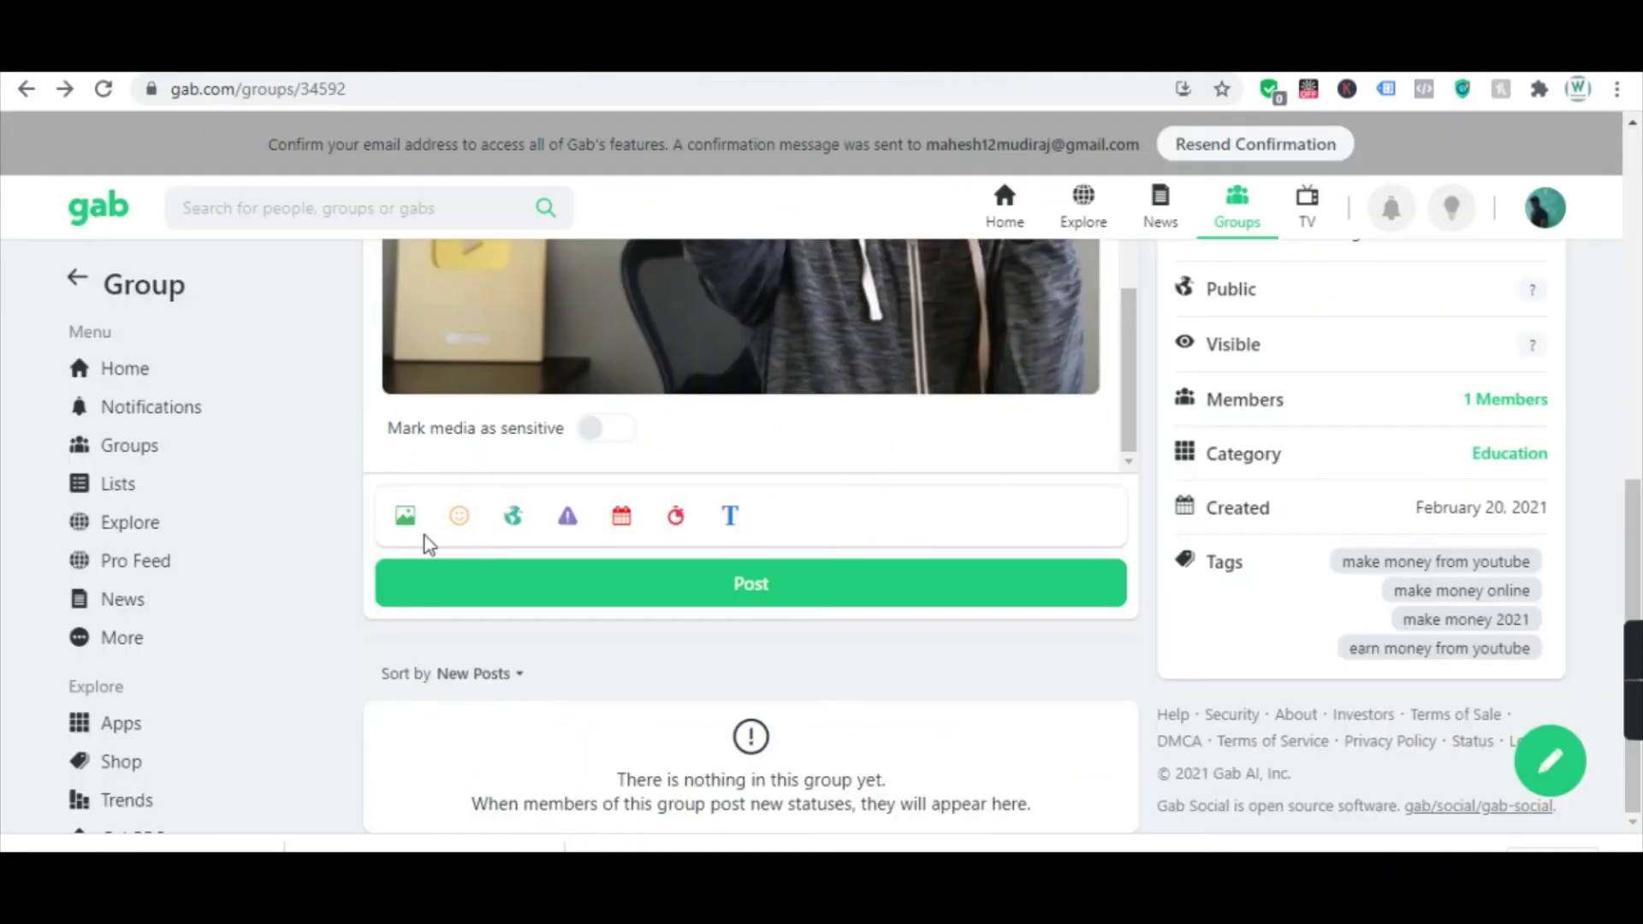
scroll(428, 545, up, 8)
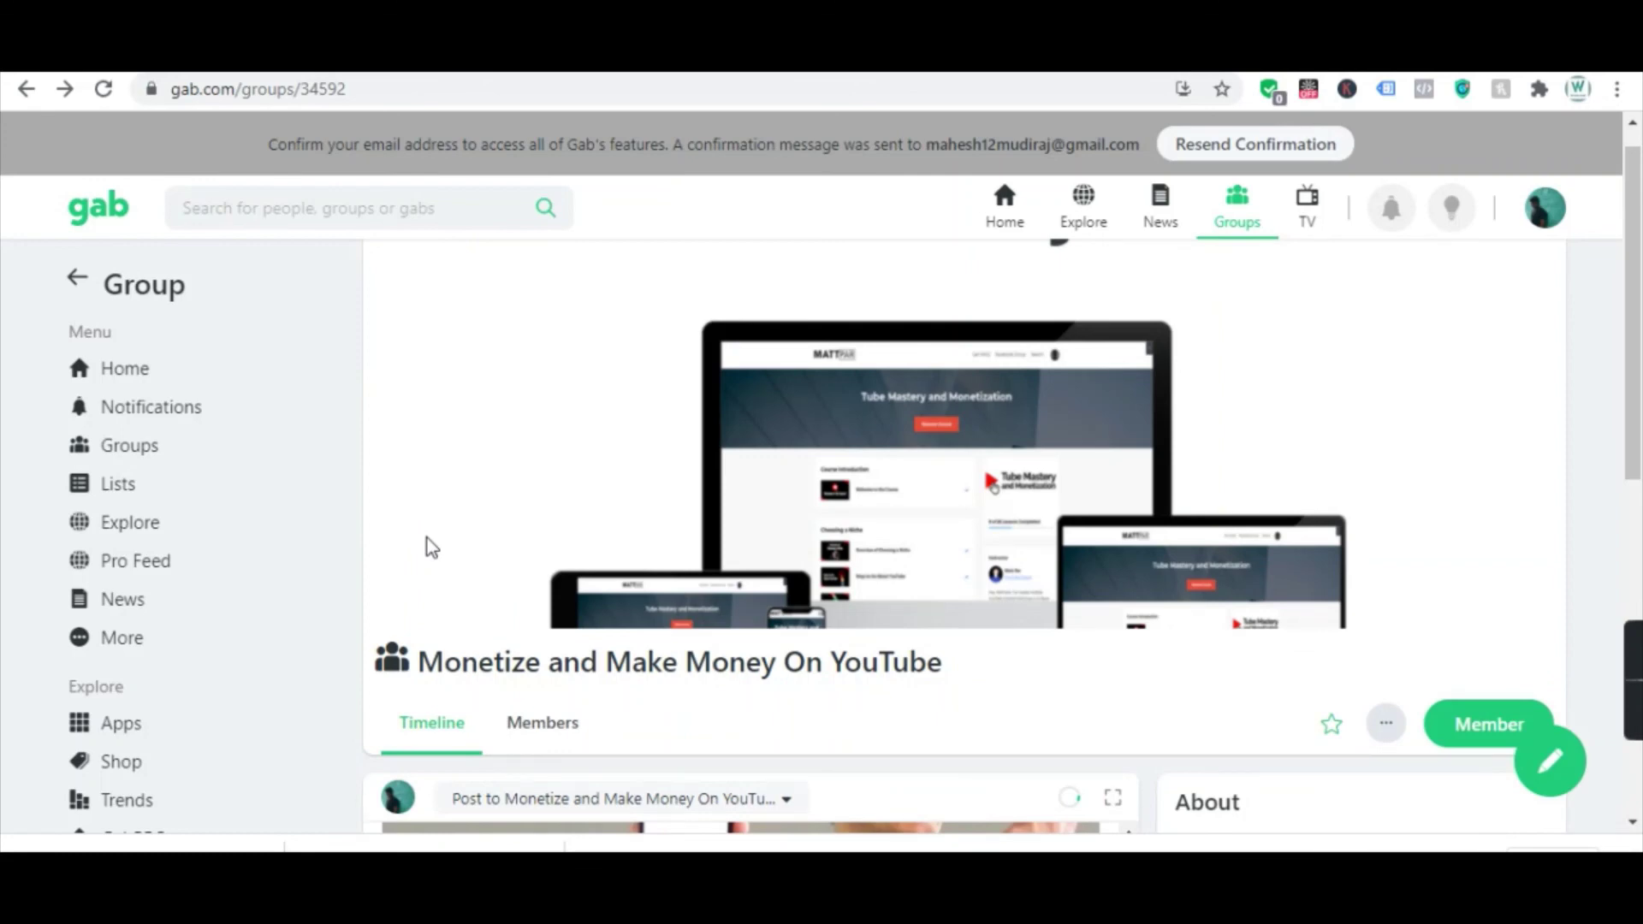
- Go to the Gab groups list from the left sidebar
click(154, 448)
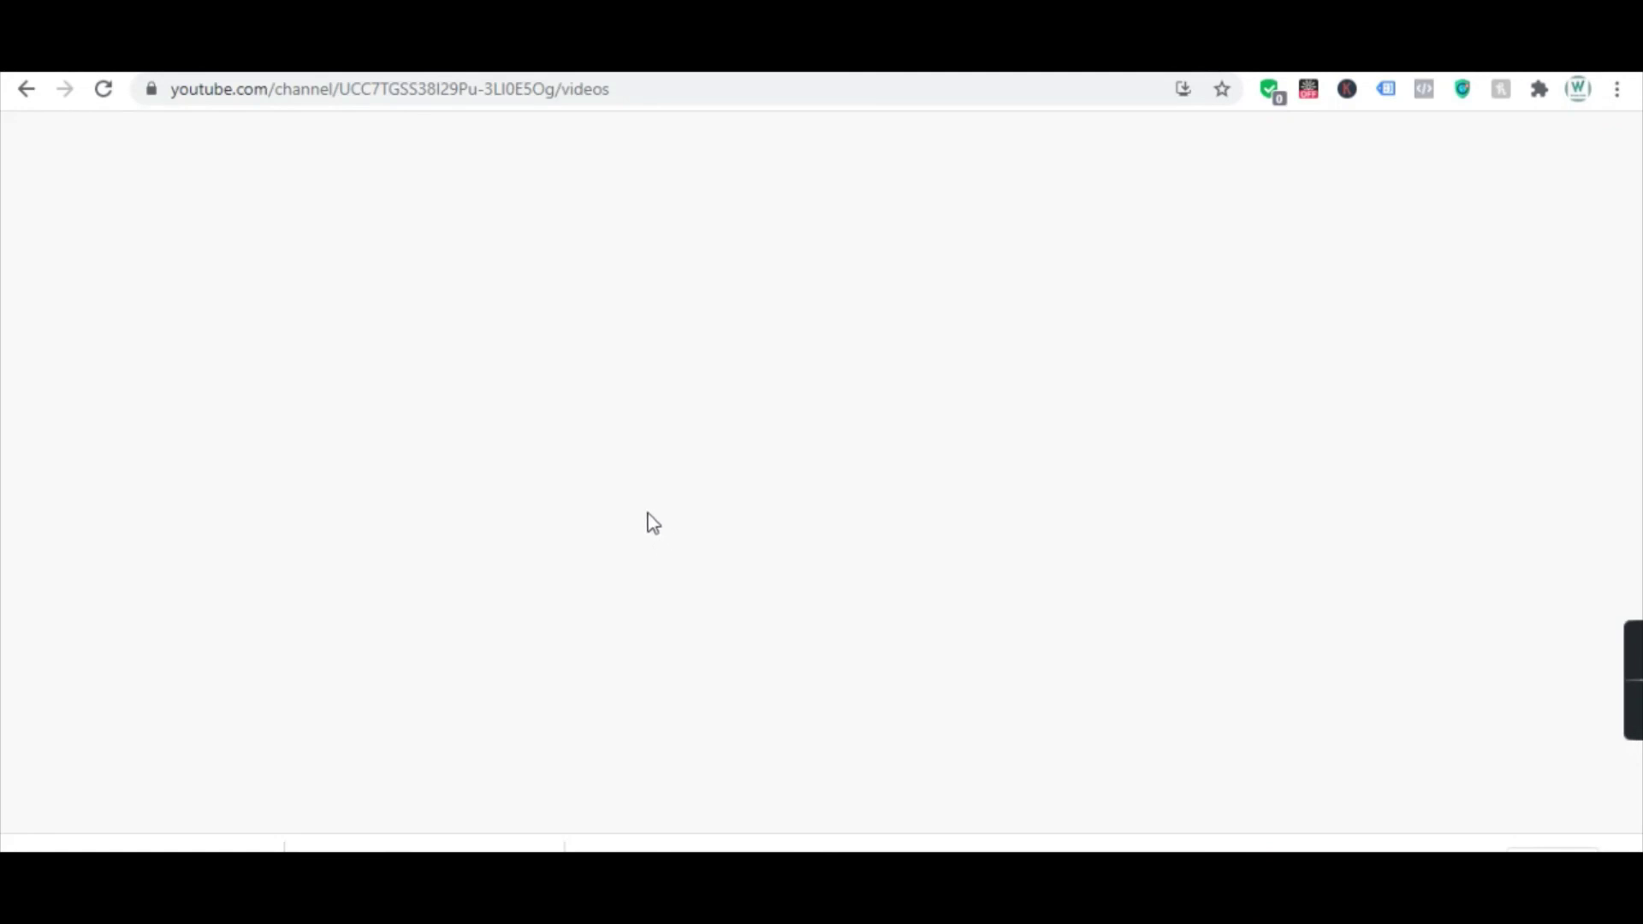
- Scroll through the YouTube channel's uploaded videos and return to the top of the Videos tab
scroll(650, 527, down, 4)
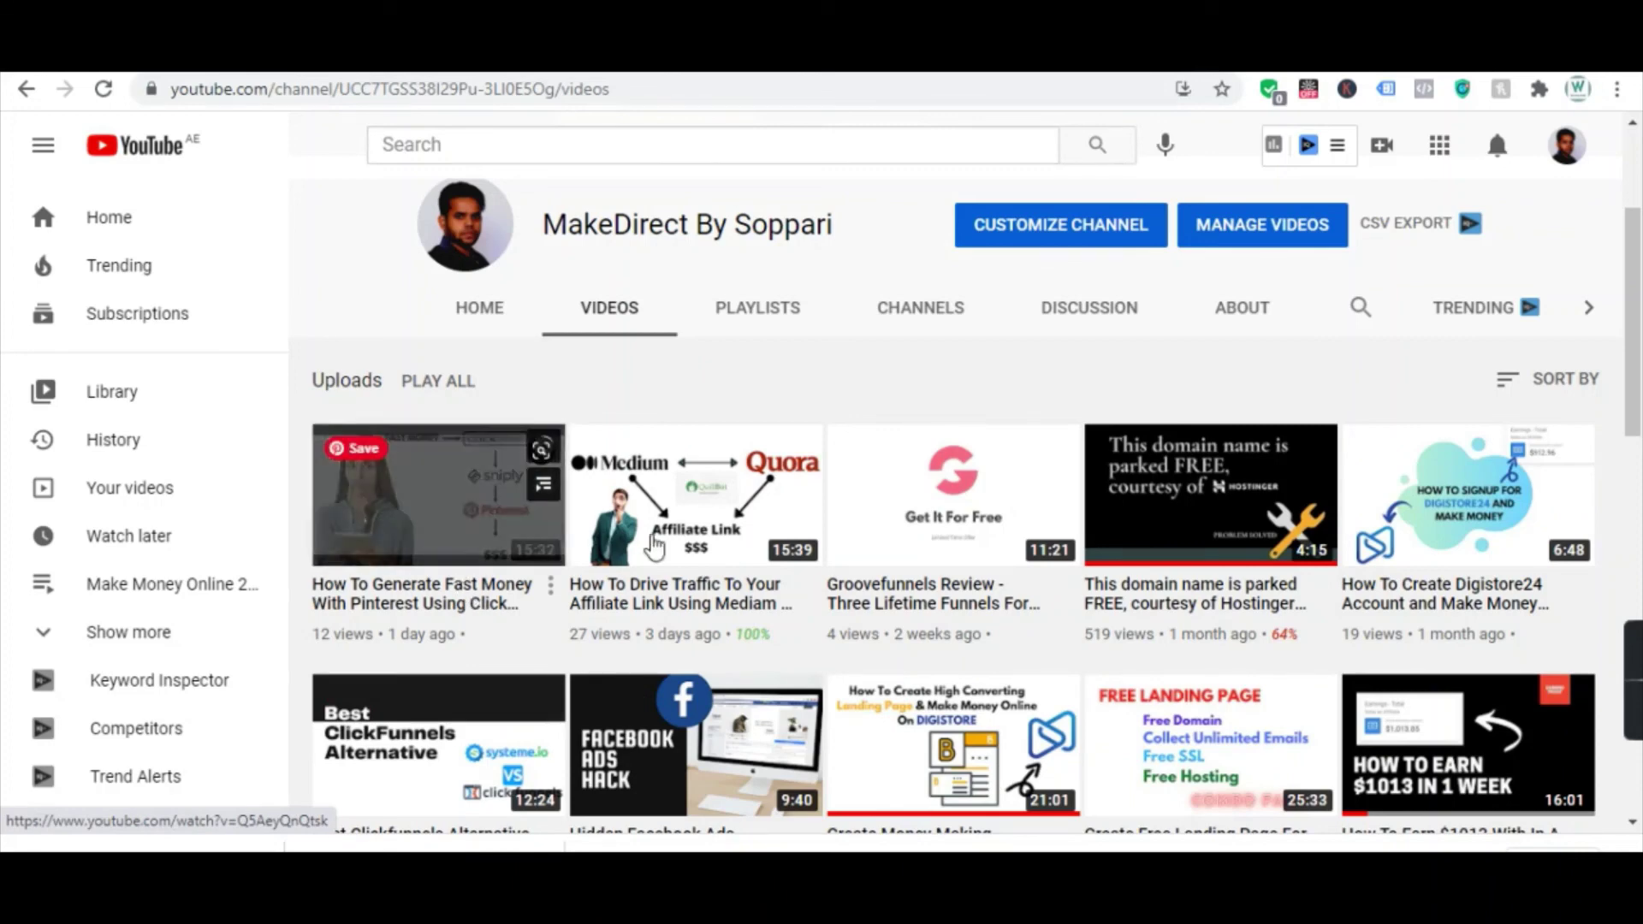
scroll(1357, 617, down, 2)
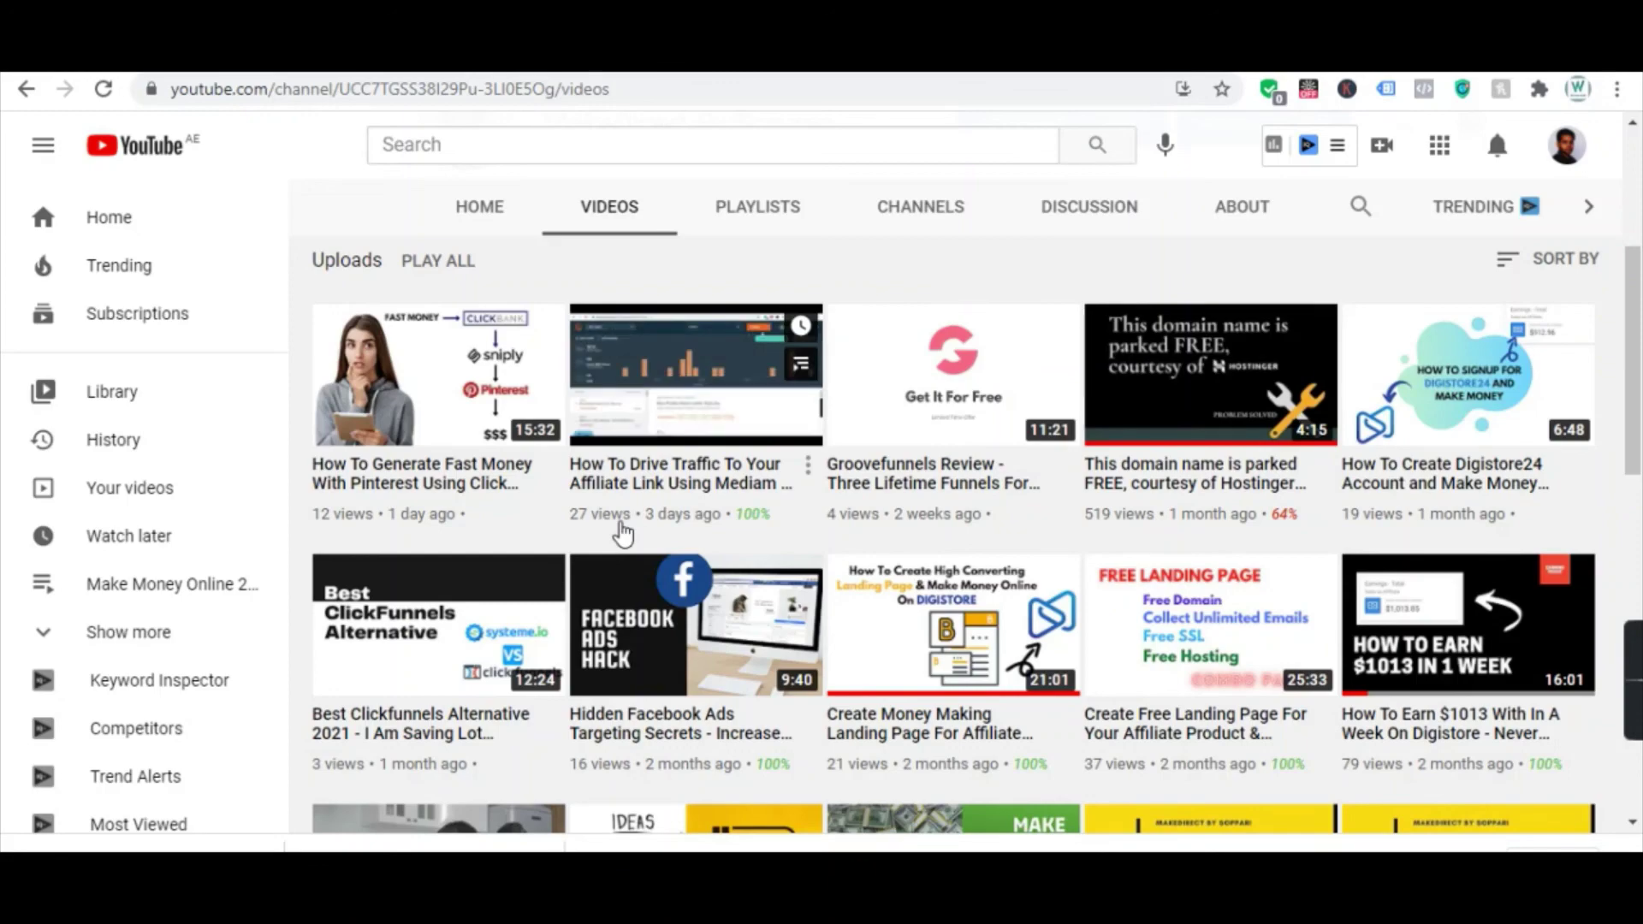
scroll(799, 640, up, 4)
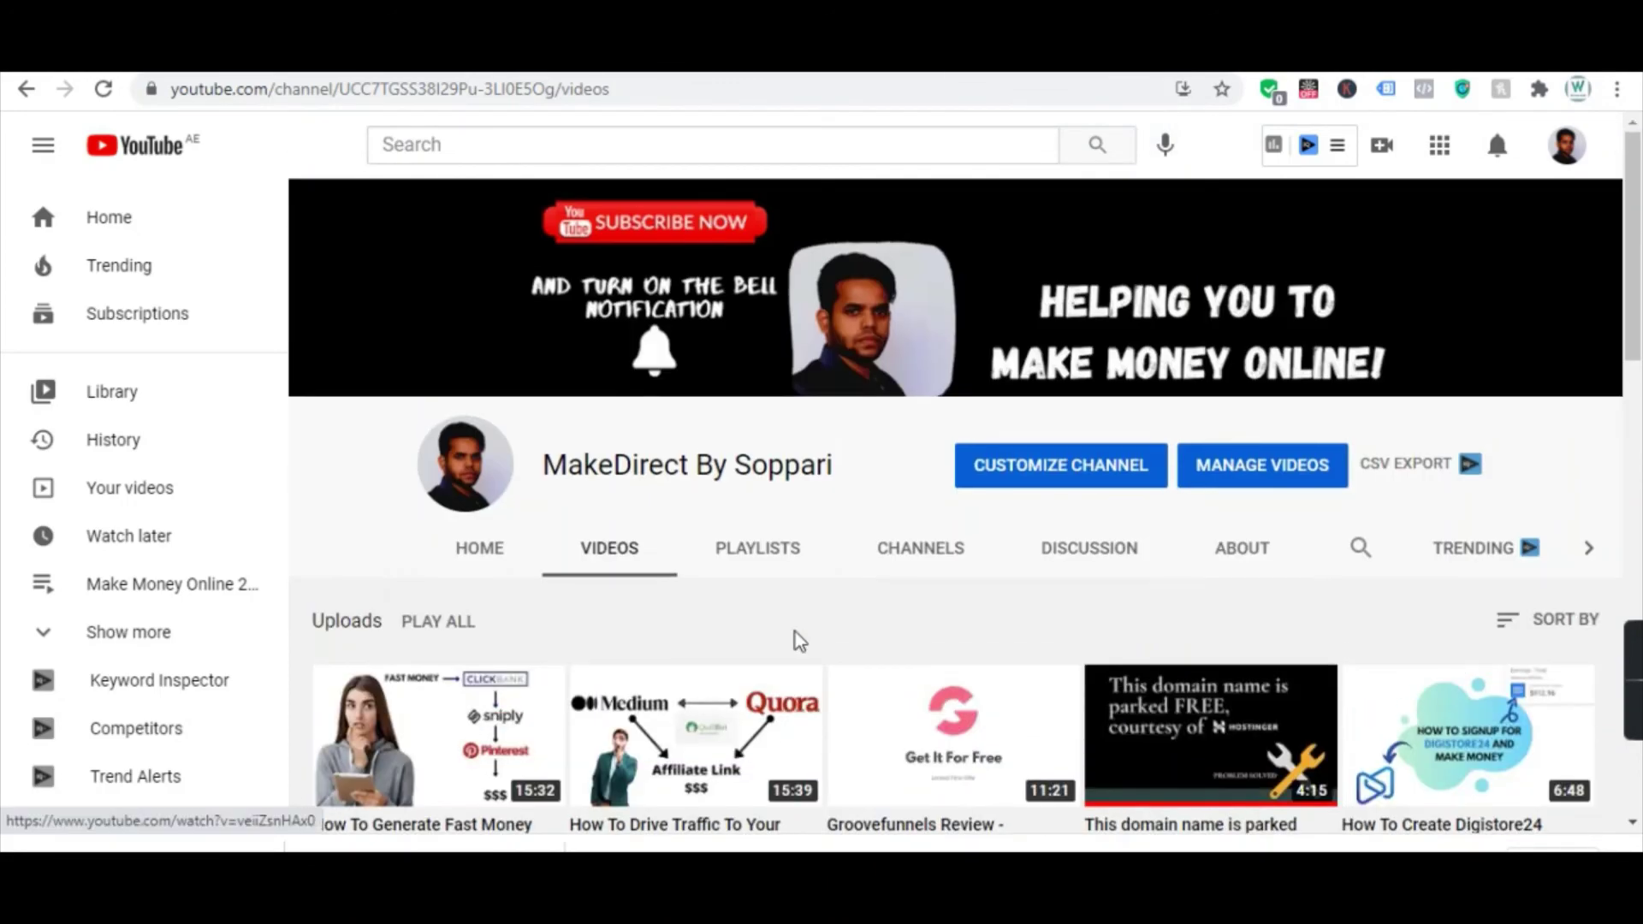